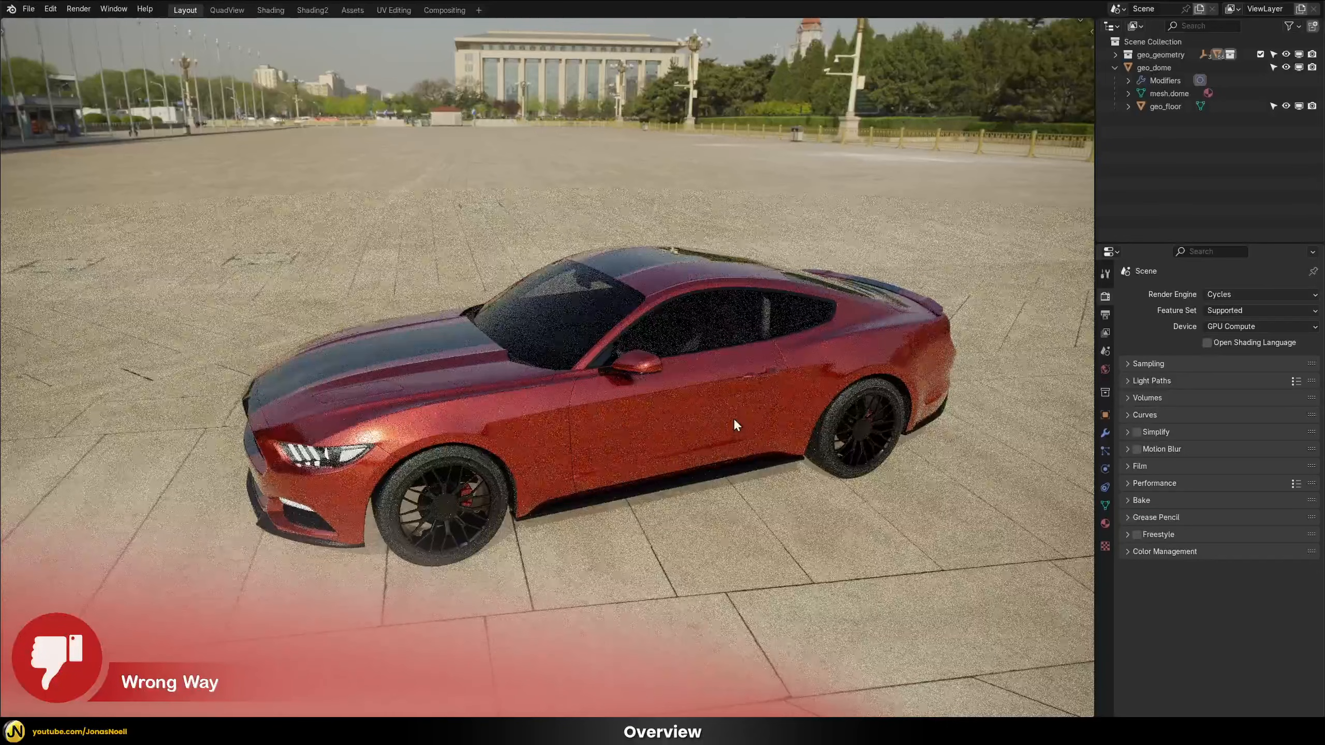
# Examine the render noise on the car's paint, front wheel and side from close up
pyautogui.moveTo(733, 419); pyautogui.dragTo(734, 413, button='middle')
pyautogui.moveTo(736, 289); pyautogui.dragTo(483, 432, button='middle')
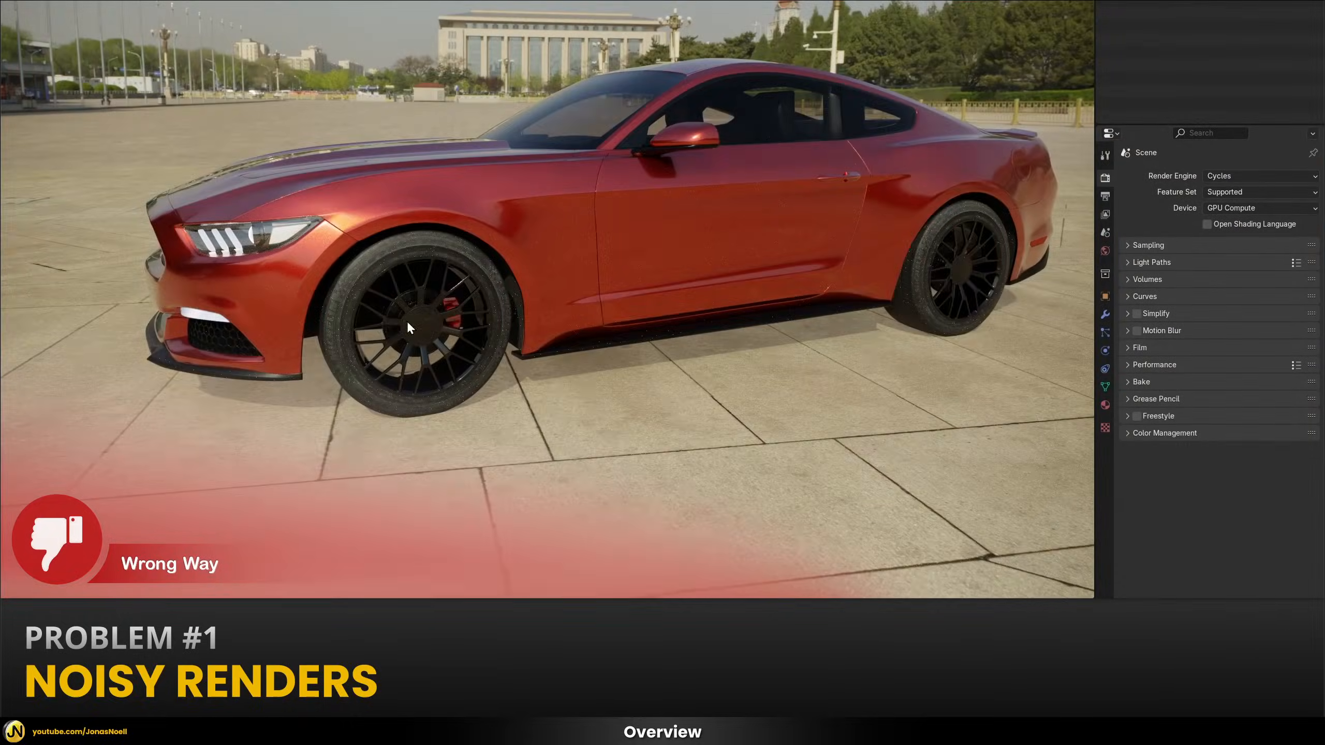
pyautogui.scroll(2, 370, 317)
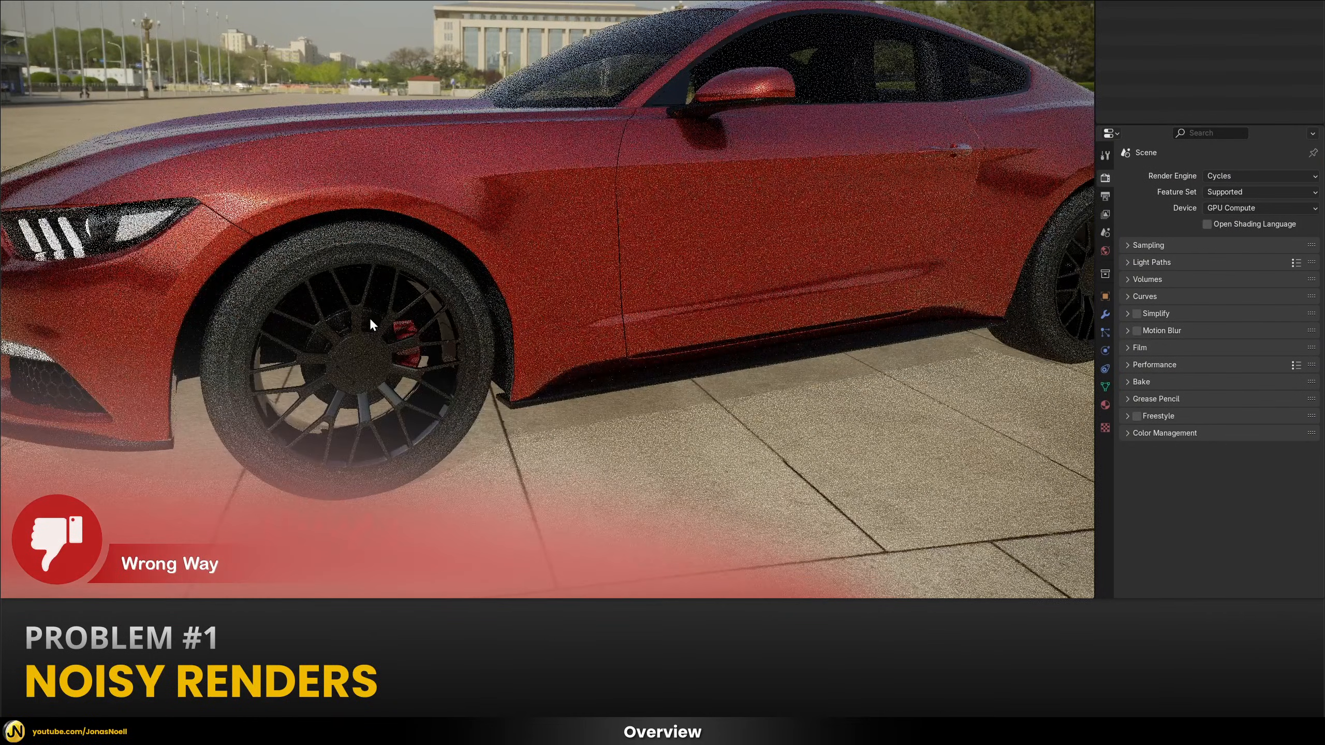
pyautogui.moveTo(369, 317); pyautogui.dragTo(387, 308, button='middle')
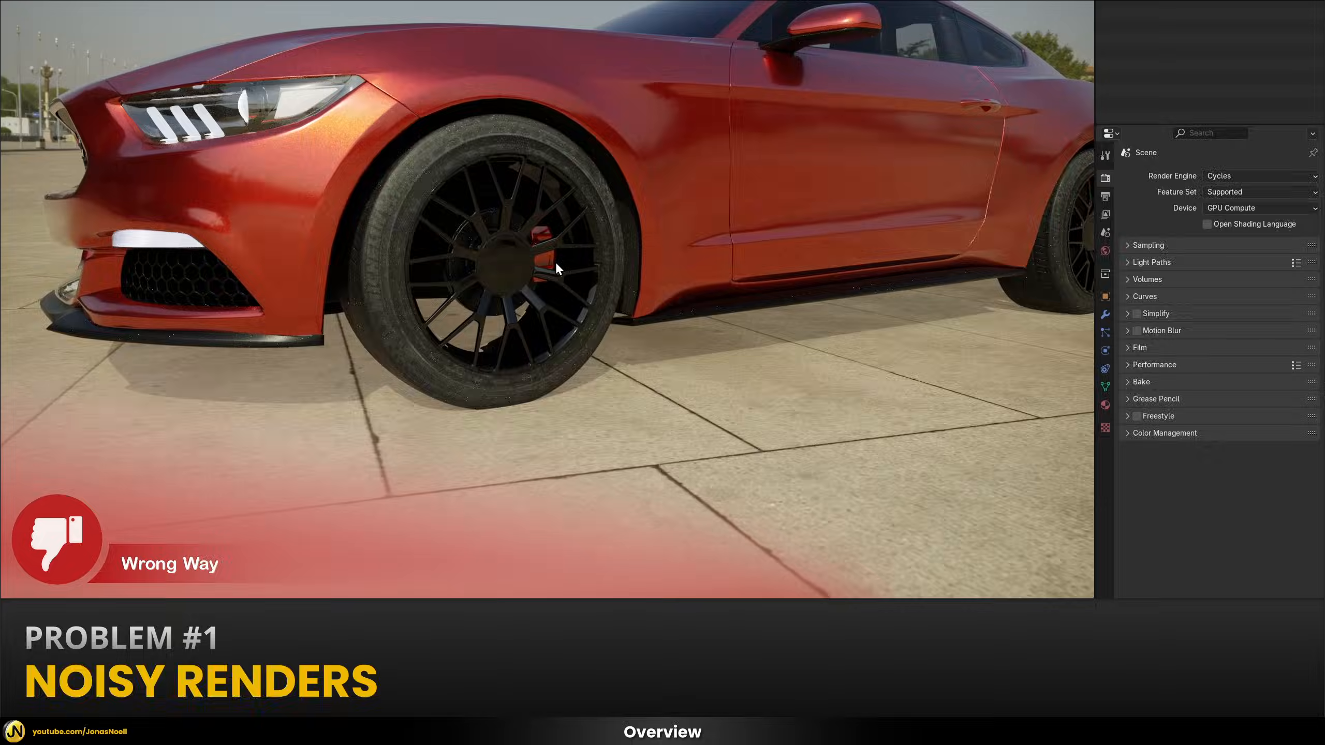
pyautogui.moveTo(582, 265); pyautogui.dragTo(612, 246, button='middle')
pyautogui.scroll(-7, 608, 246)
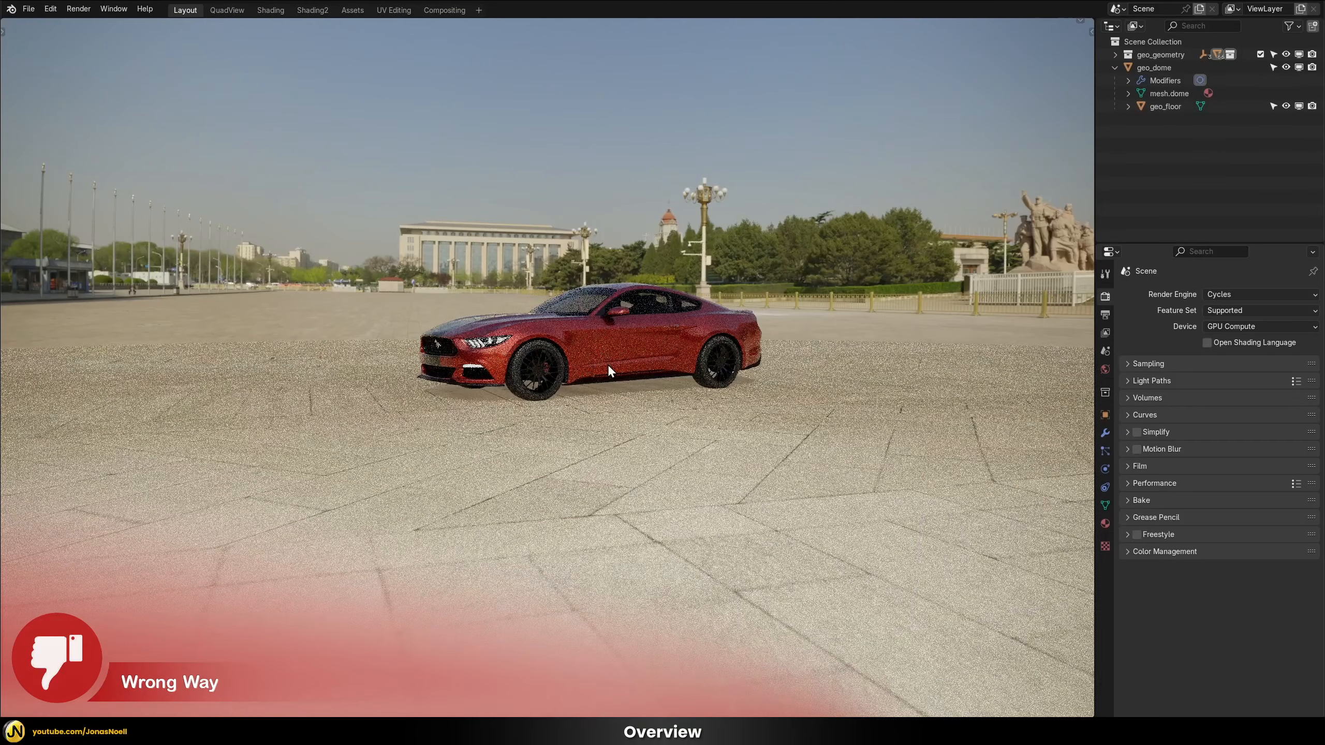
# Examine how the floor blends into the surrounding plaza and how the car's shadow falls on the ground
pyautogui.moveTo(607, 364); pyautogui.dragTo(970, 105, button='middle')
pyautogui.moveTo(717, 126); pyautogui.dragTo(757, 137, button='middle')
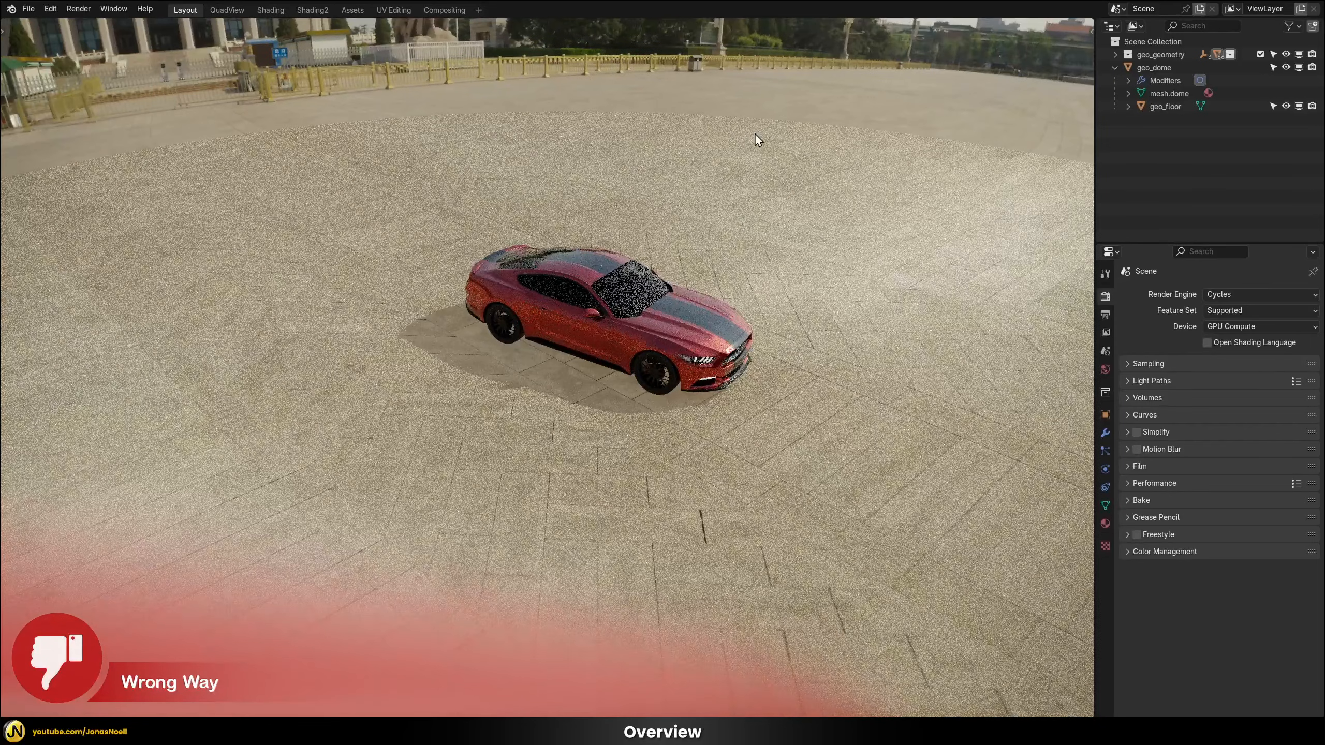
pyautogui.moveTo(863, 142); pyautogui.dragTo(898, 173, button='middle')
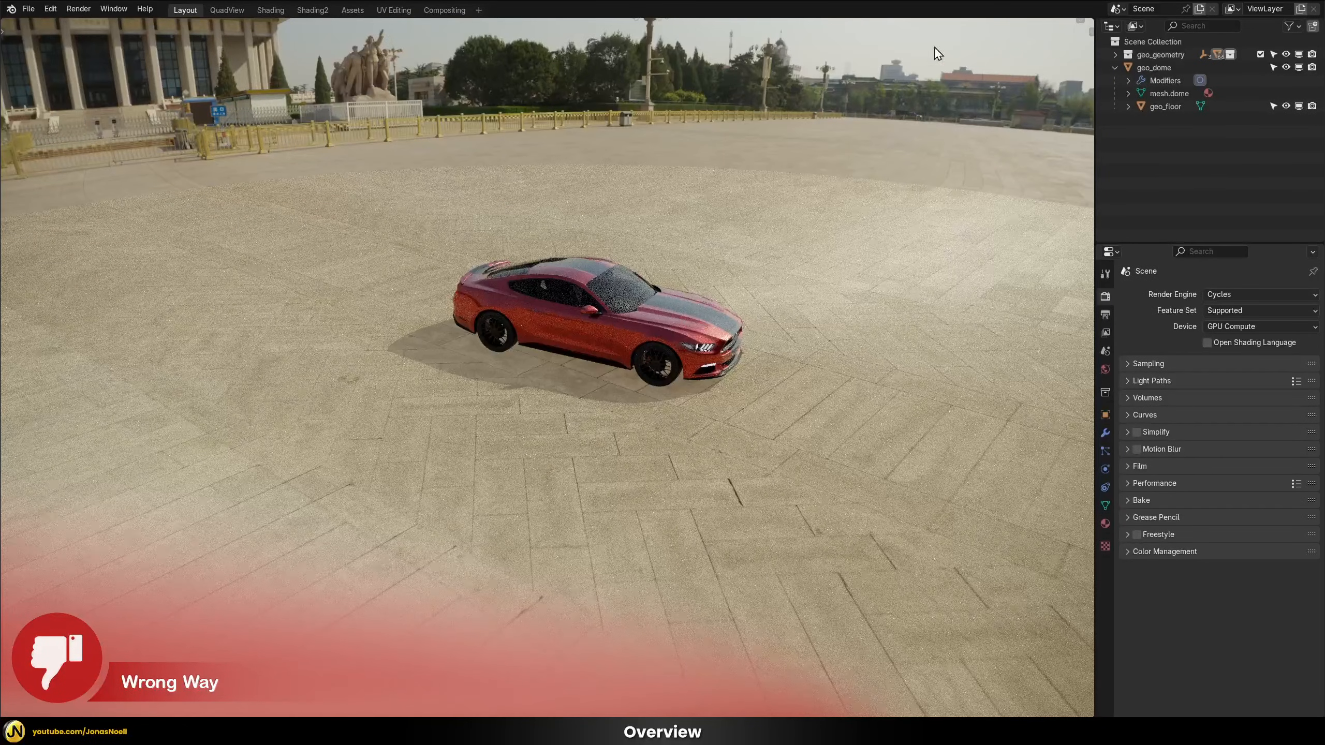
pyautogui.moveTo(938, 54); pyautogui.dragTo(816, 166, button='middle')
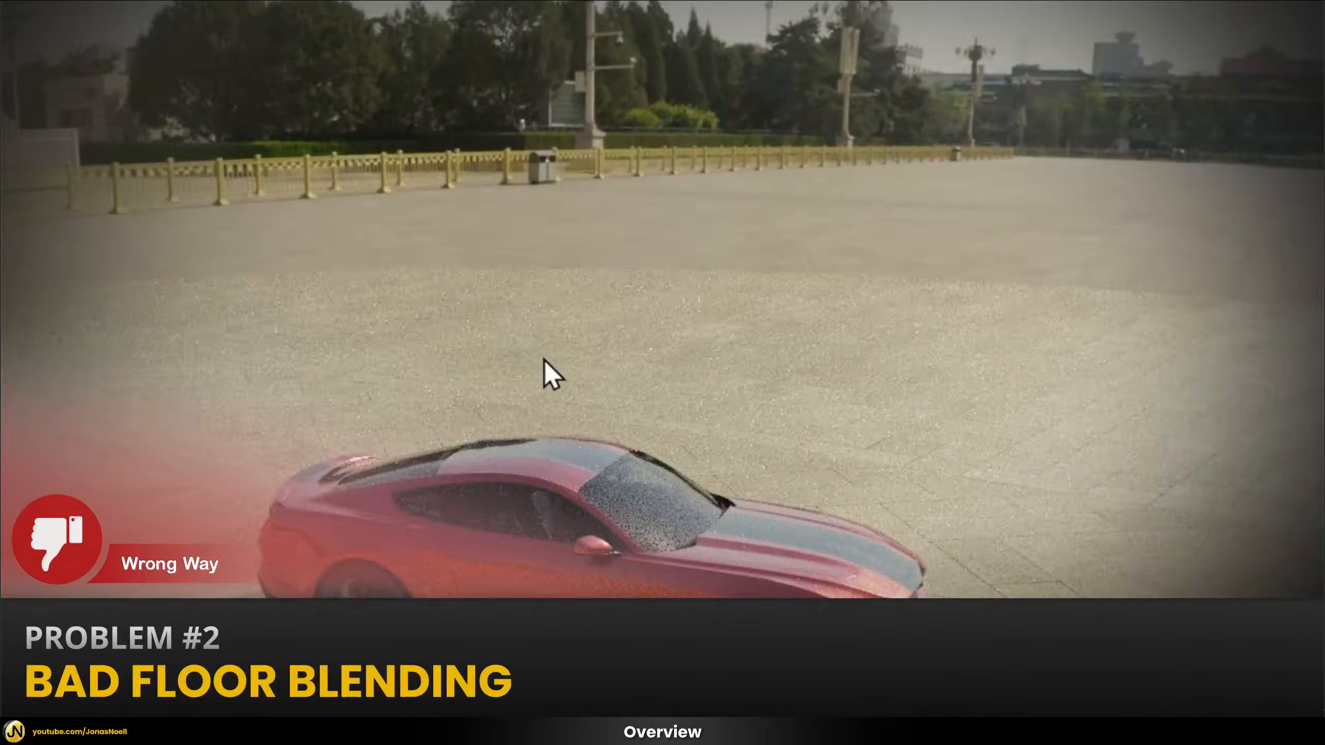
pyautogui.moveTo(543, 359); pyautogui.dragTo(104, 280, button='middle')
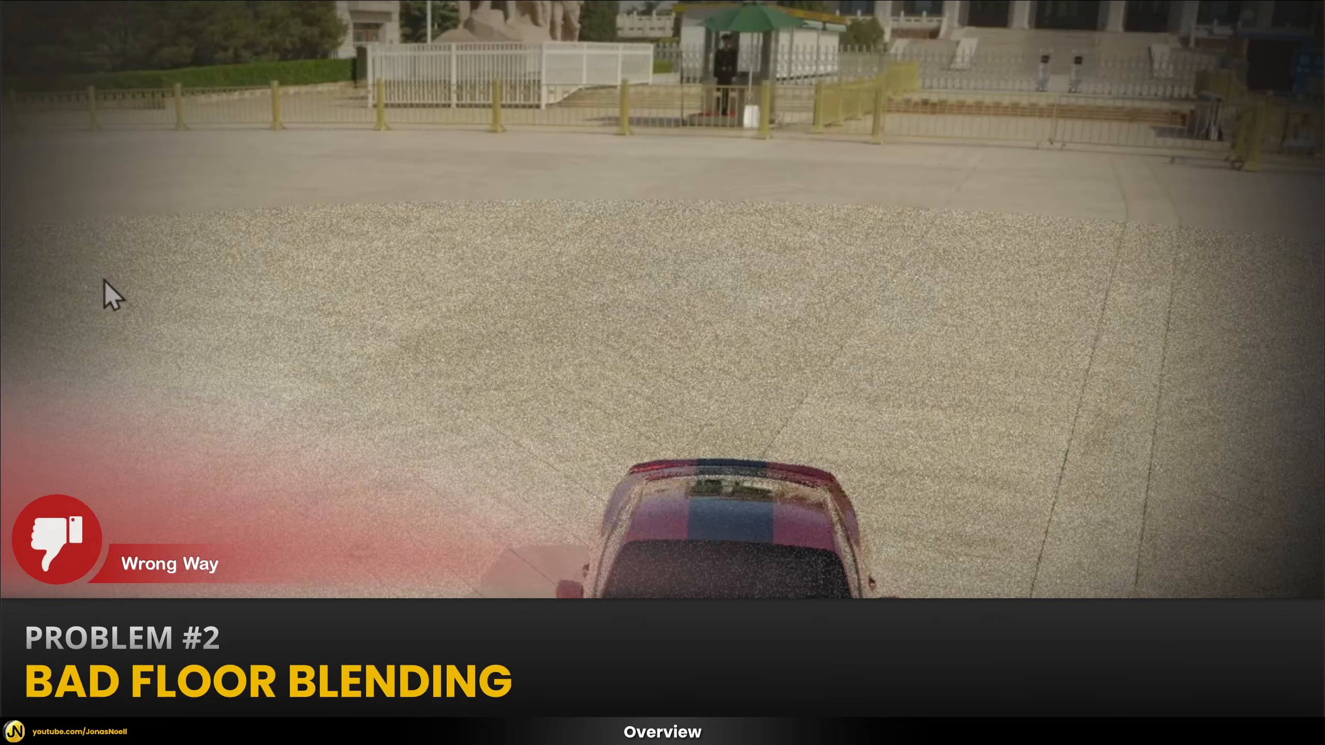
pyautogui.moveTo(270, 282); pyautogui.dragTo(481, 307, button='middle')
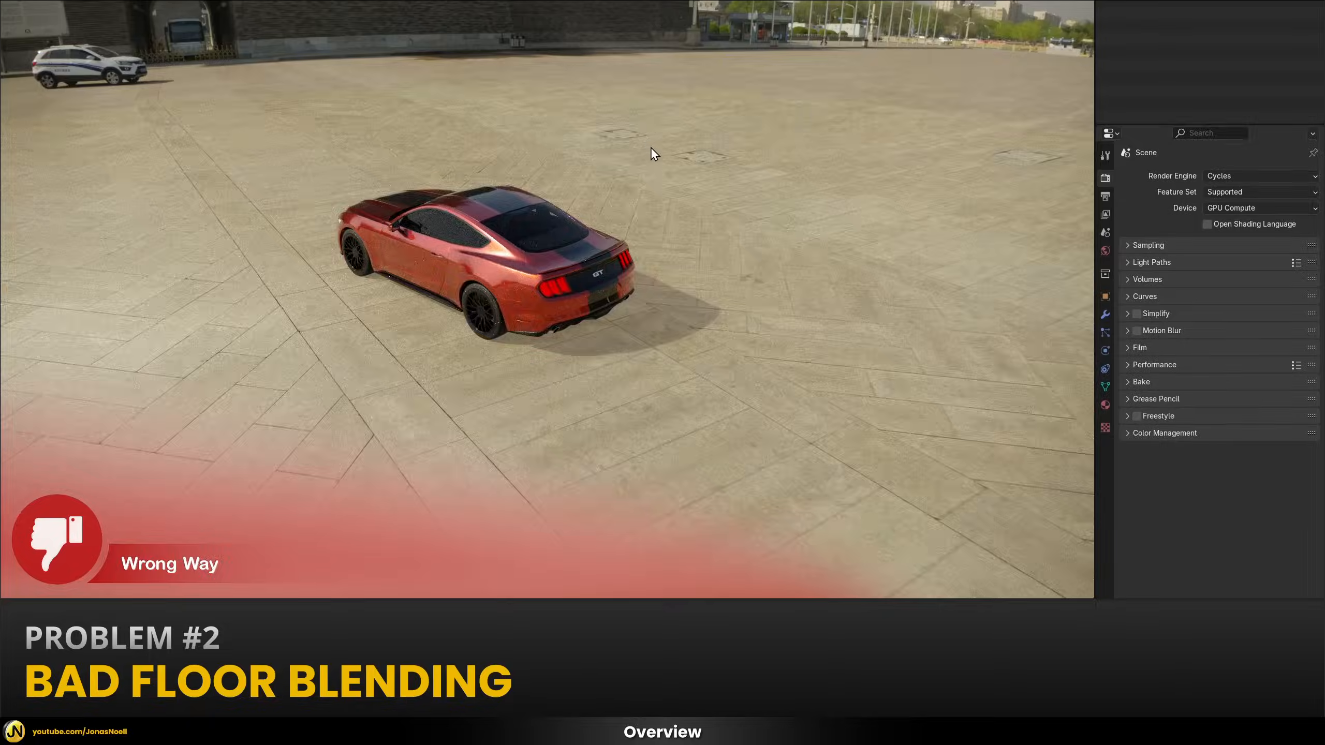
pyautogui.moveTo(700, 165); pyautogui.dragTo(559, 256, button='middle')
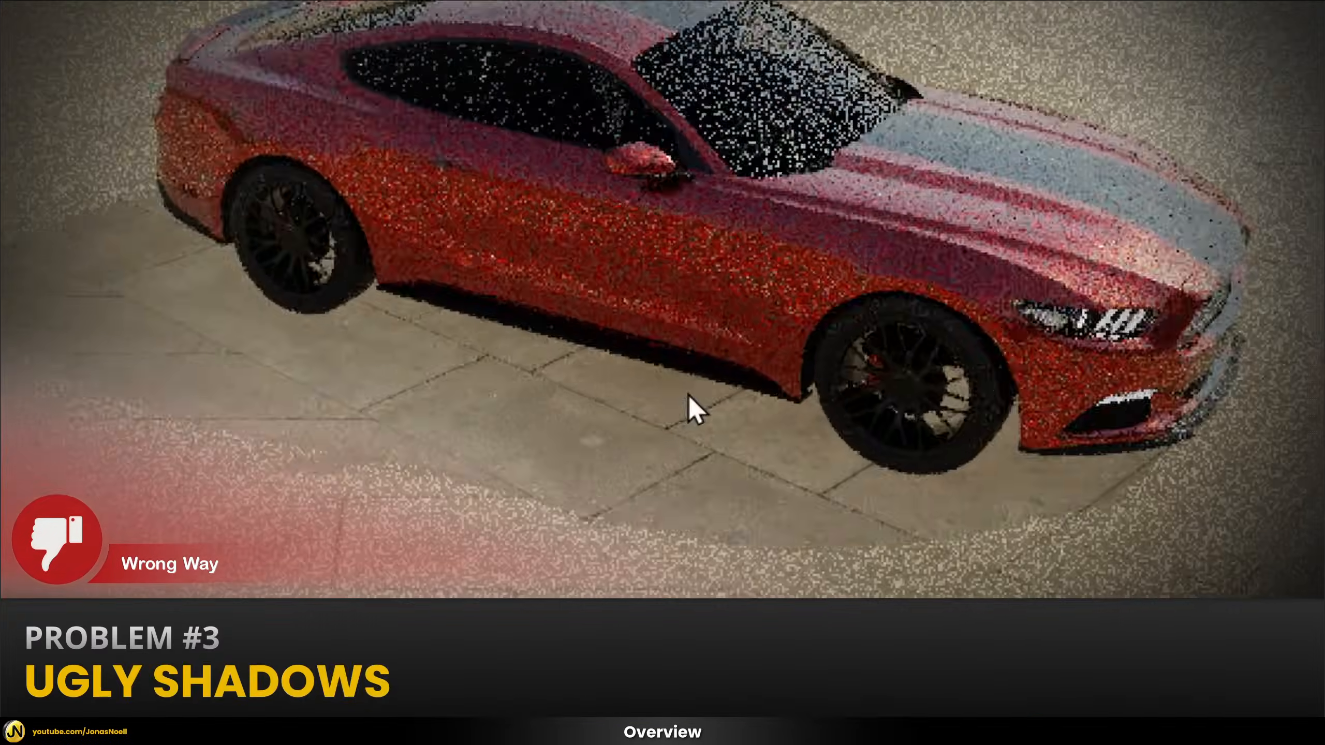
pyautogui.moveTo(451, 433); pyautogui.dragTo(791, 322, button='middle')
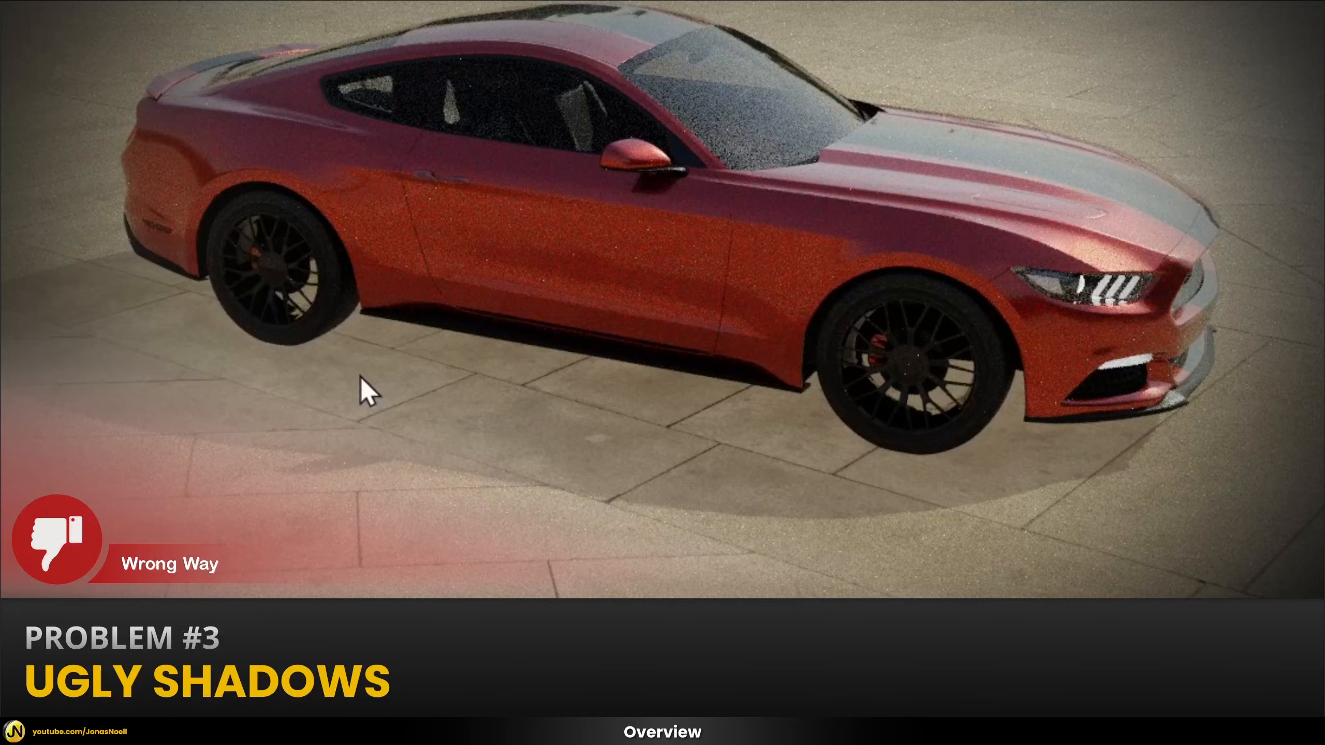
pyautogui.moveTo(431, 427); pyautogui.dragTo(580, 452, button='middle')
pyautogui.scroll(2, 580, 452)
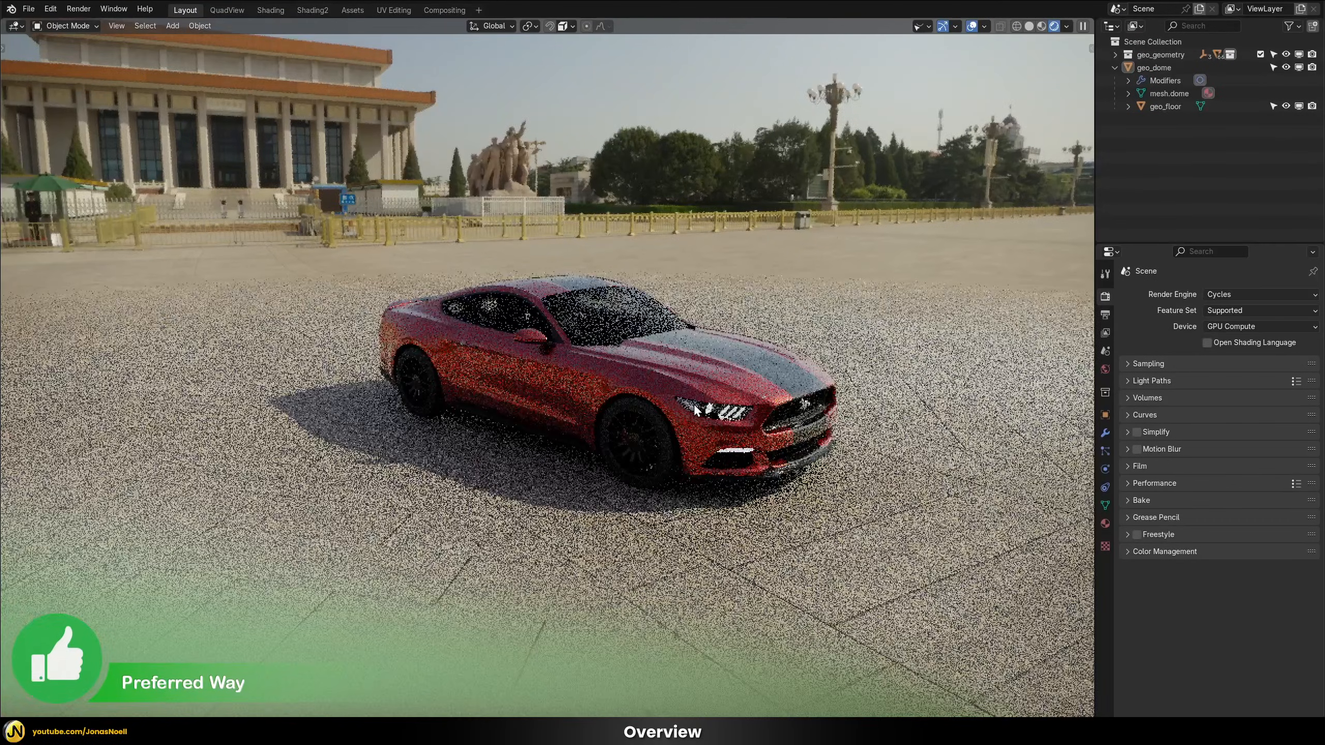
# Examine the alternative dome setup's floor blending, car shadow and paint quality from several angles and from close up
pyautogui.scroll(1, 694, 406)
pyautogui.moveTo(568, 494); pyautogui.dragTo(169, 394, button='middle')
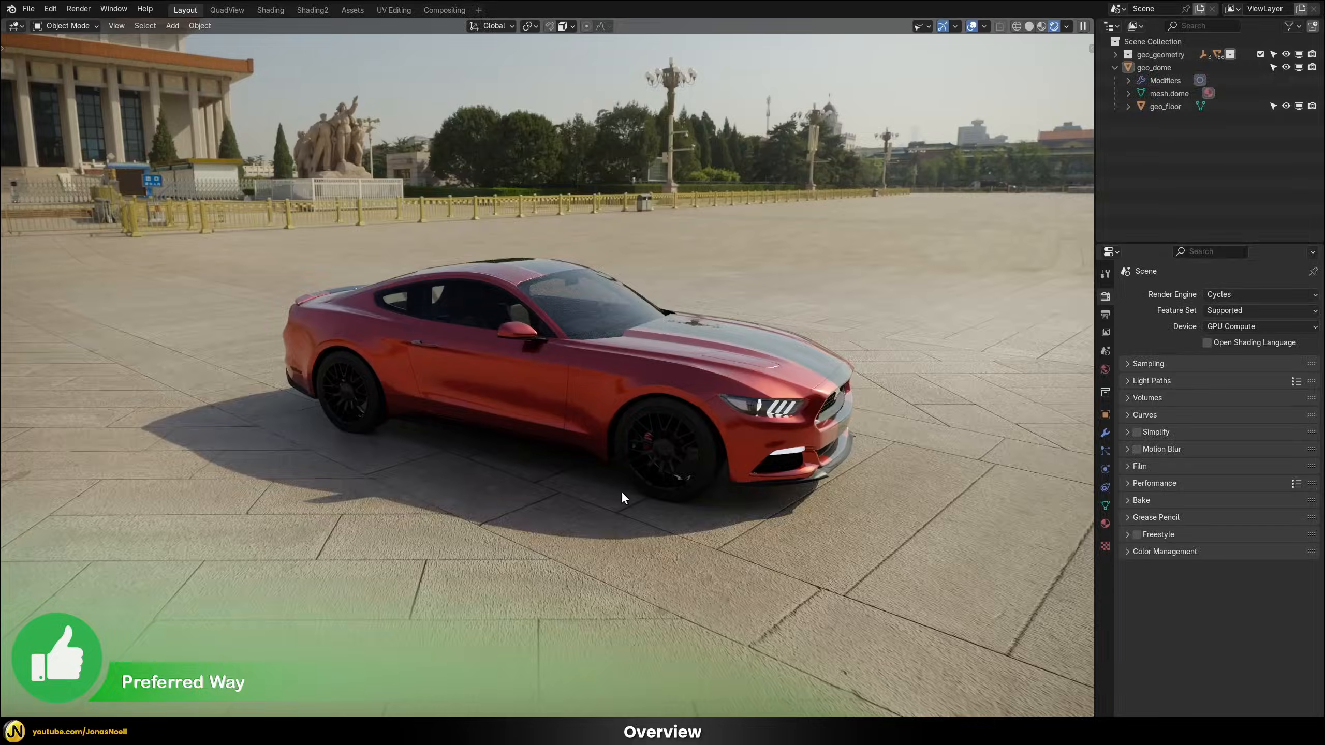
pyautogui.moveTo(695, 428); pyautogui.dragTo(776, 142, button='middle')
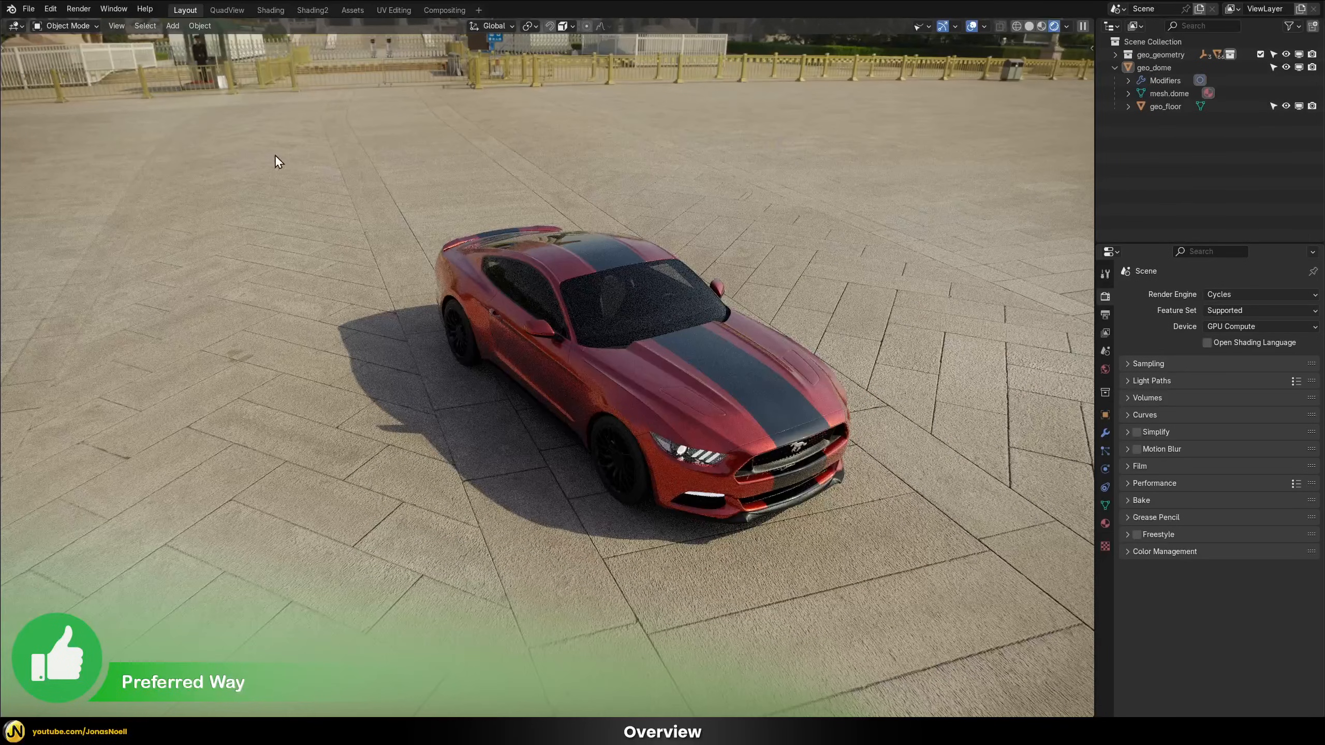
pyautogui.moveTo(925, 203); pyautogui.dragTo(641, 219, button='middle')
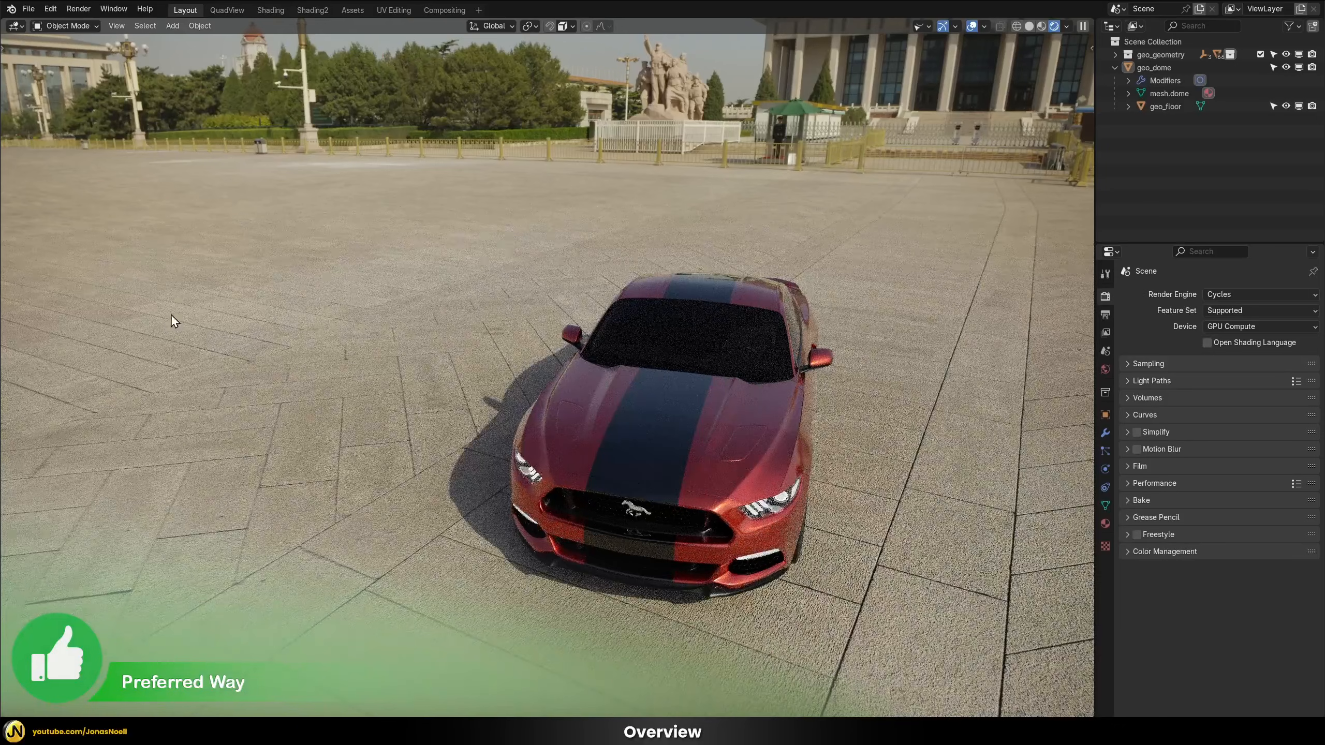
pyautogui.moveTo(175, 319); pyautogui.dragTo(366, 207, button='middle')
pyautogui.moveTo(533, 325); pyautogui.dragTo(572, 321, button='middle')
pyautogui.scroll(4, 571, 323)
pyautogui.keyDown('shift'); pyautogui.moveTo(720, 668); pyautogui.dragTo(506, 465, button='middle'); pyautogui.keyUp('shift')
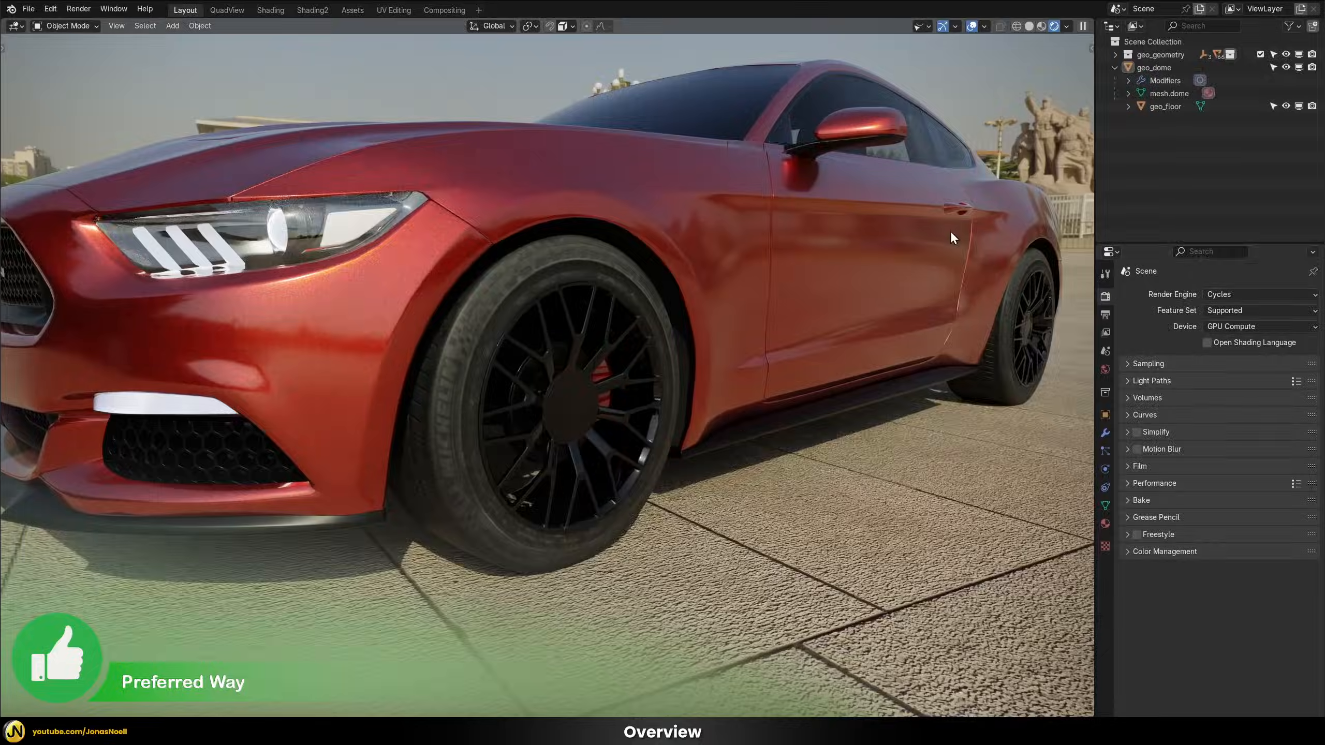
pyautogui.moveTo(919, 327); pyautogui.dragTo(488, 287, button='middle')
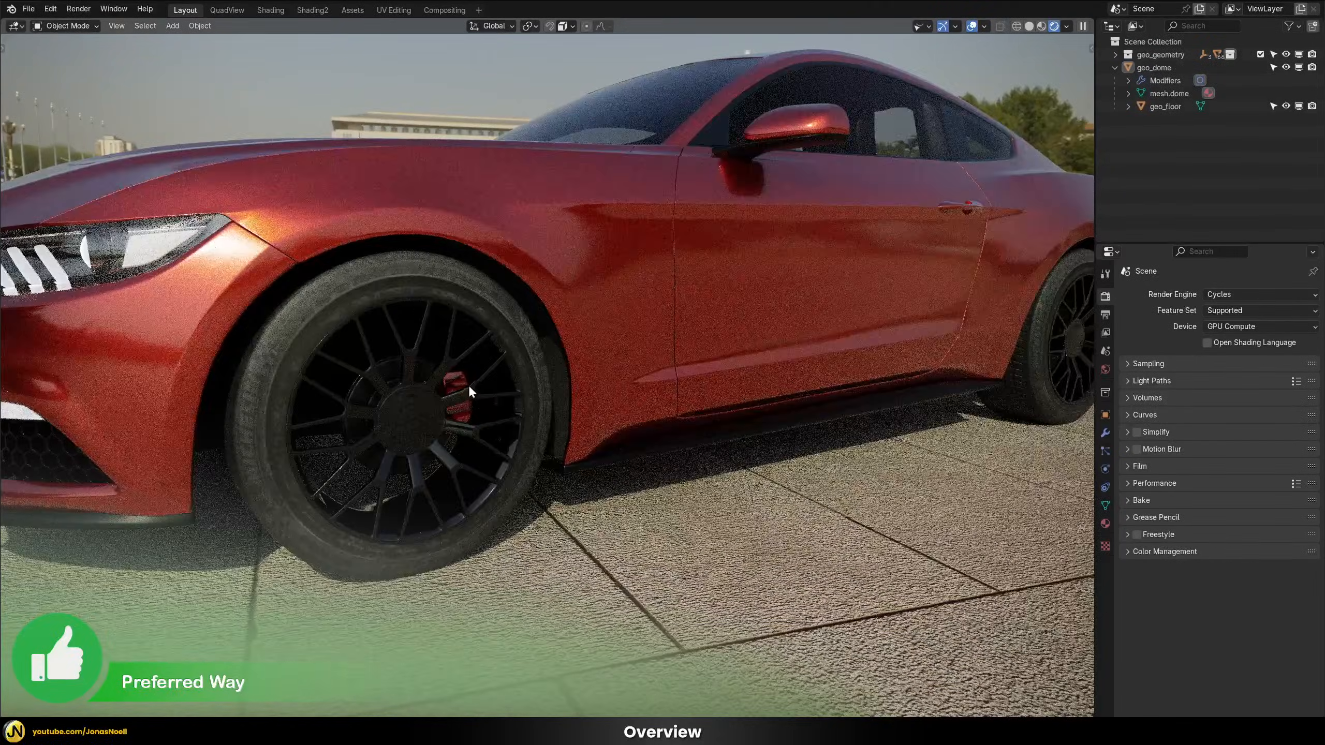
pyautogui.scroll(-5, 650, 489)
pyautogui.moveTo(696, 500); pyautogui.dragTo(734, 303, button='middle')
pyautogui.scroll(-1, 776, 419)
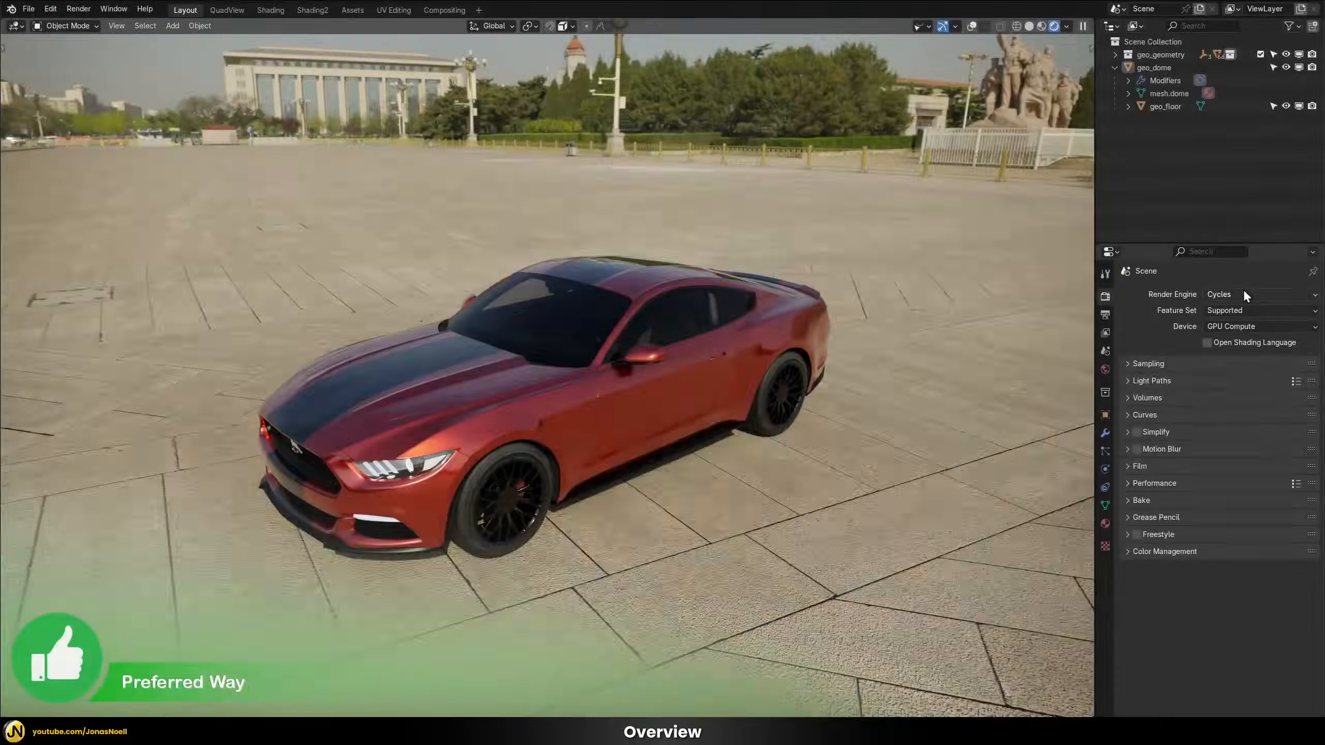
# Switch the render engine to EEVEE and inspect the car on the plaza from several angles
pyautogui.click(1243, 294)
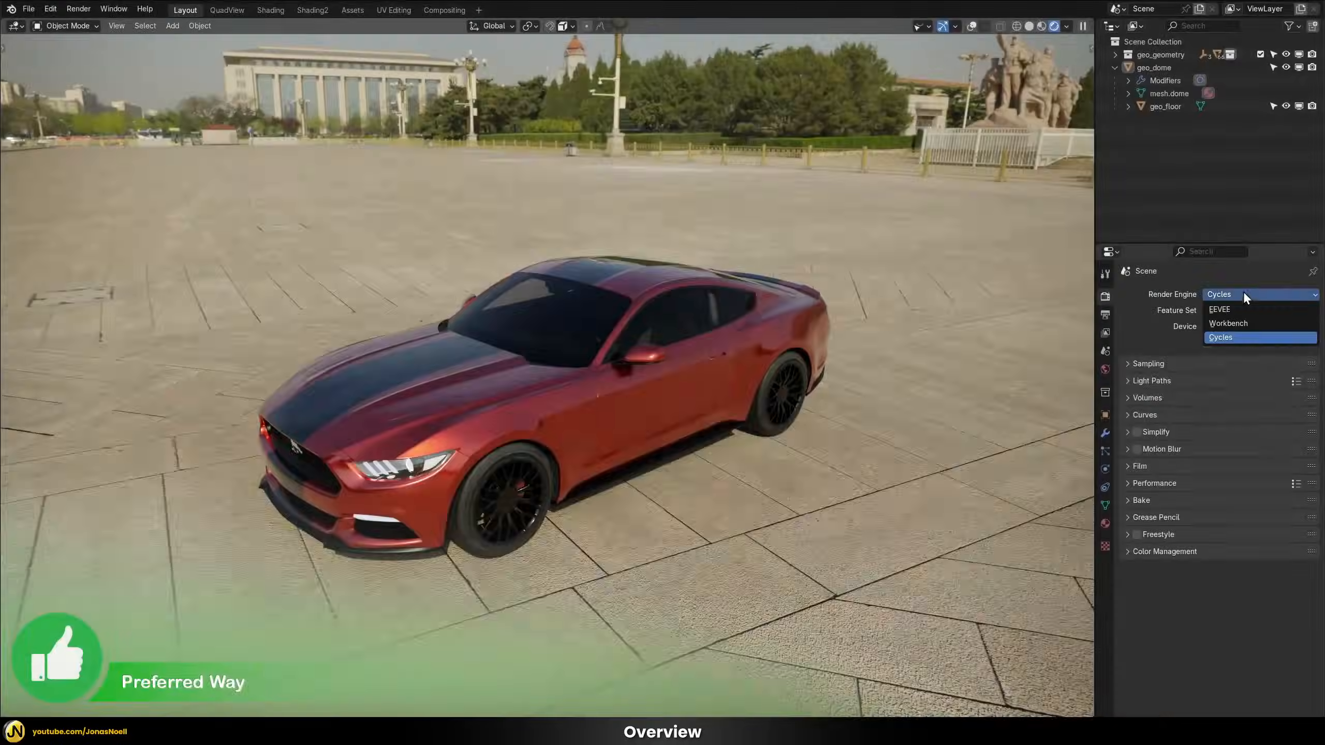
pyautogui.click(1223, 310)
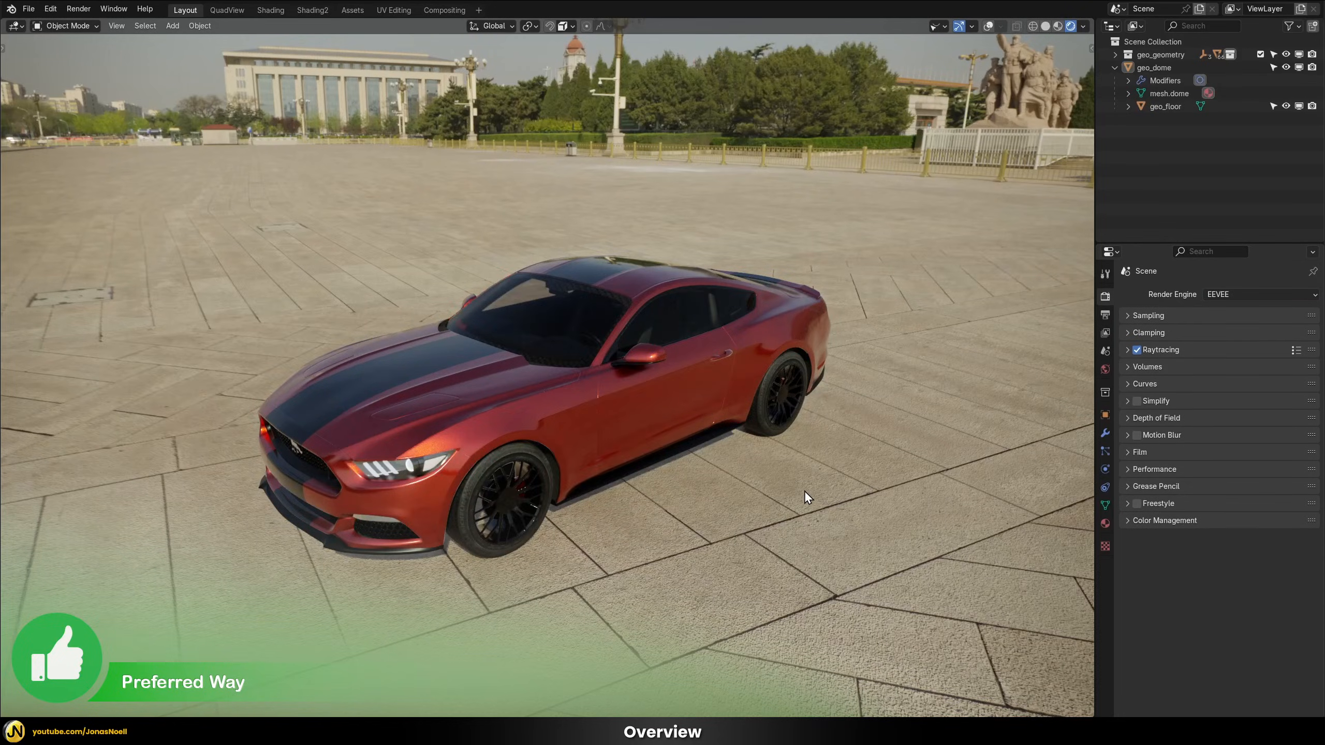
pyautogui.moveTo(821, 509); pyautogui.dragTo(529, 496, button='middle')
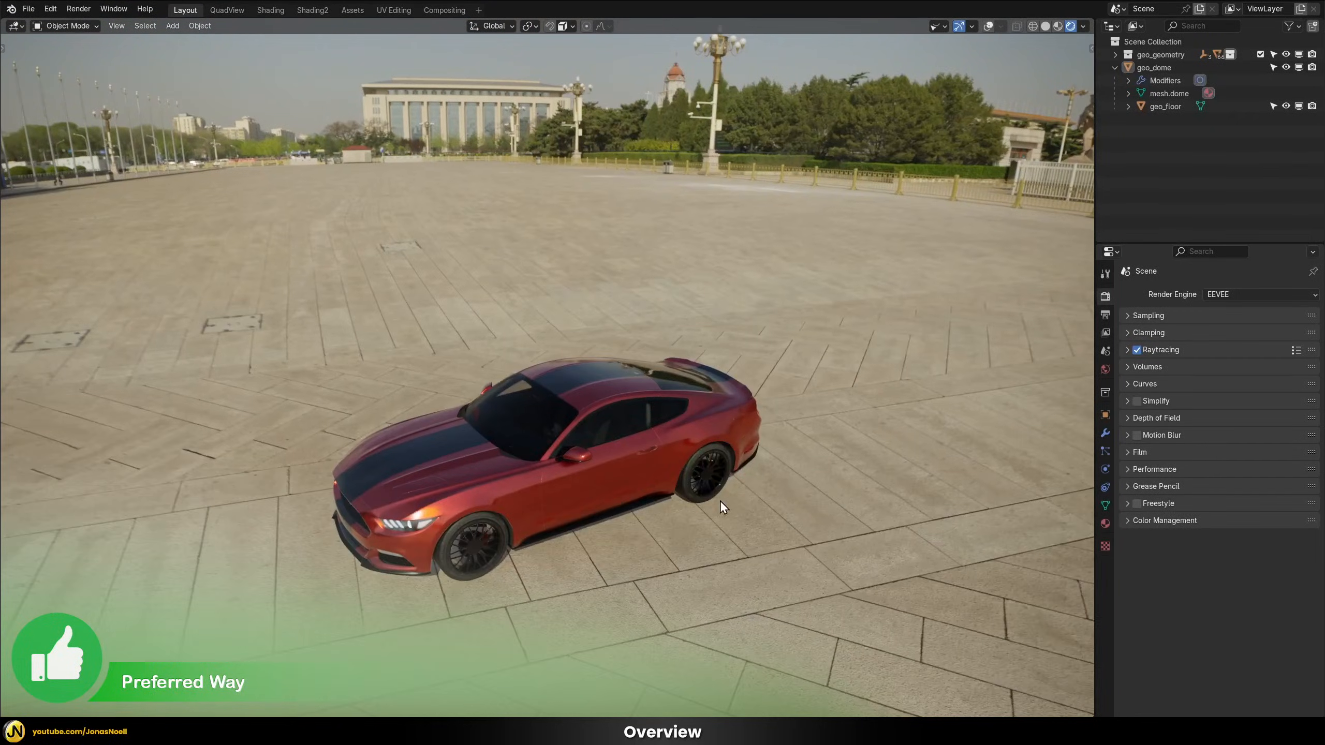
pyautogui.moveTo(721, 503); pyautogui.dragTo(704, 433, button='middle')
pyautogui.moveTo(809, 399); pyautogui.dragTo(541, 376, button='middle')
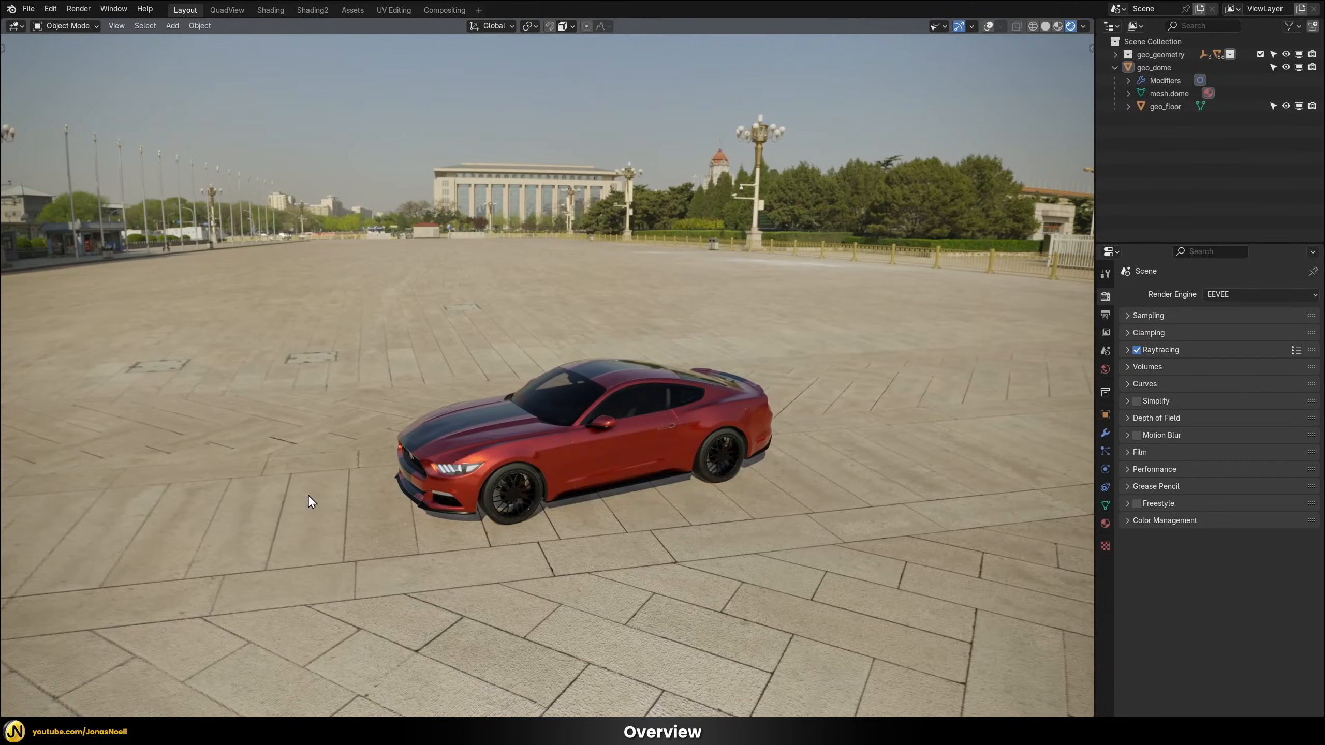
pyautogui.moveTo(475, 398); pyautogui.dragTo(721, 390, button='middle')
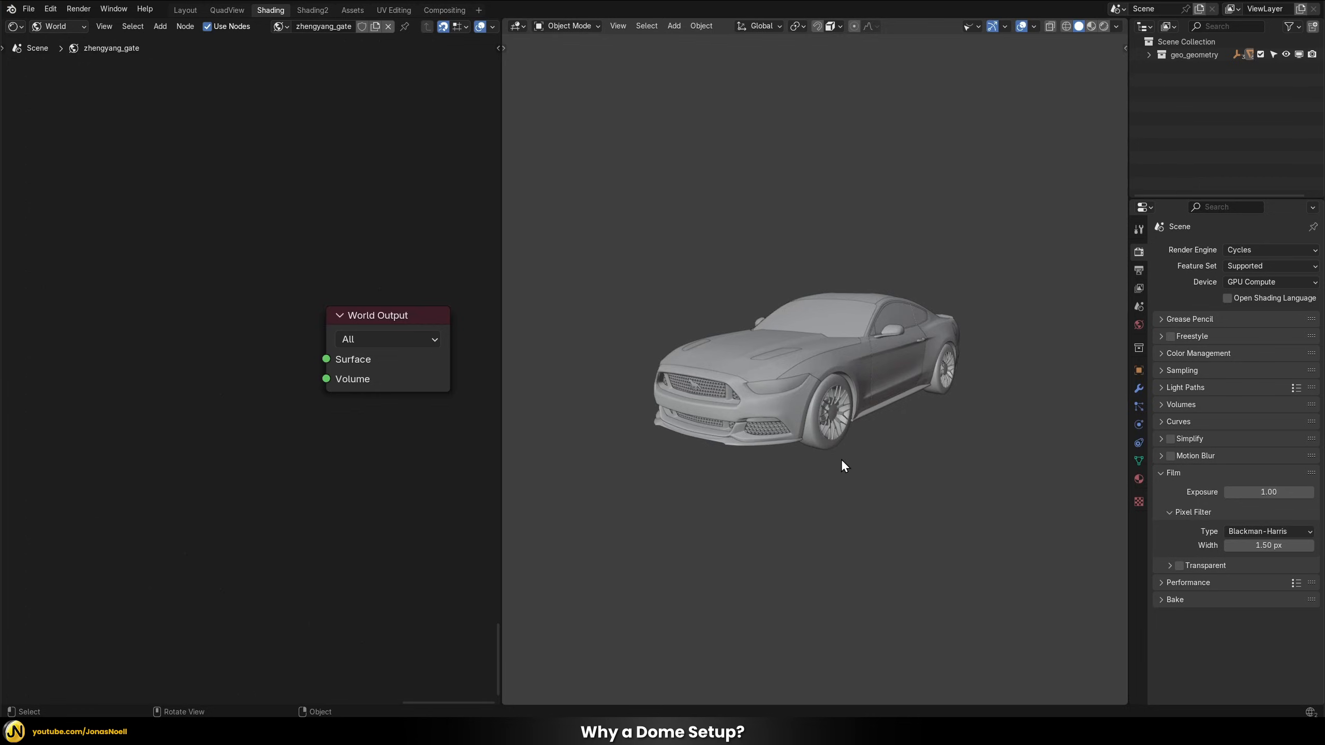
# Display the grey car model in rendered viewport shading
pyautogui.press('z')
pyautogui.click(840, 385)
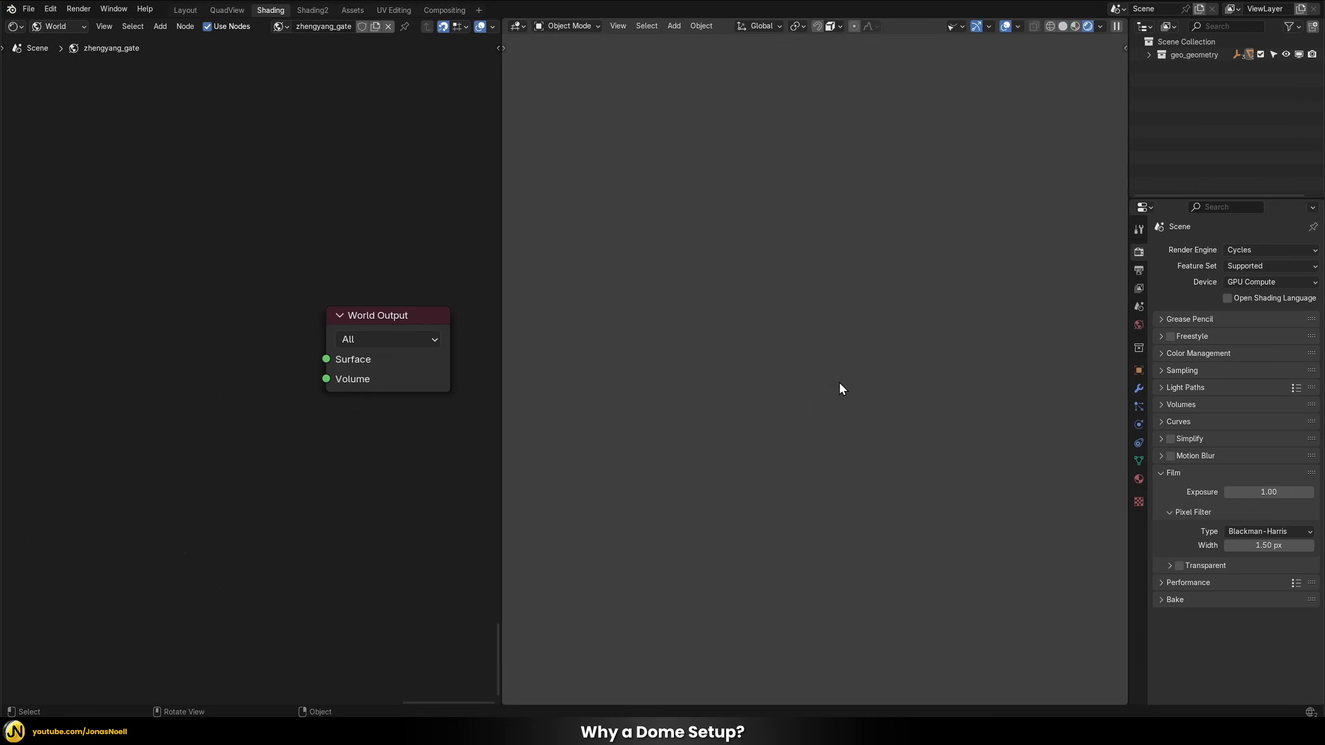
pyautogui.moveTo(973, 378); pyautogui.dragTo(832, 368, button='middle')
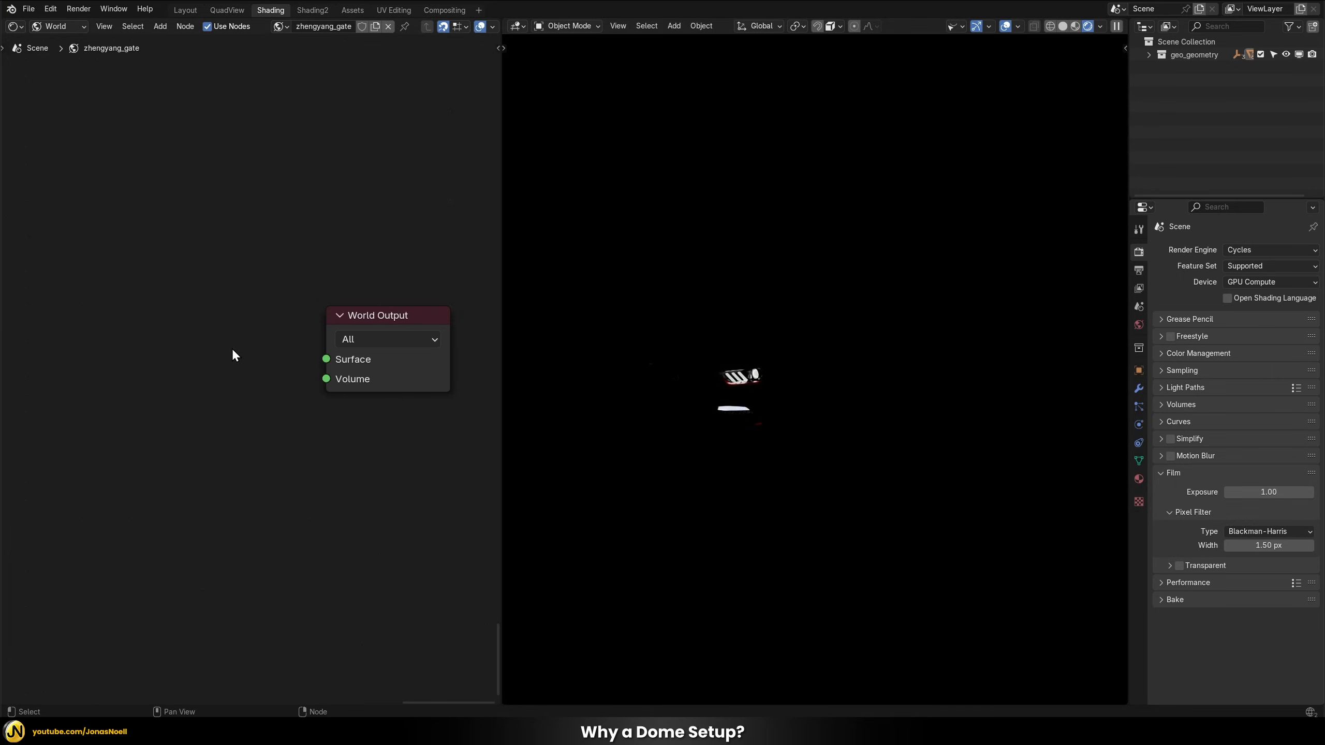
# Add an Environment Texture node to the world shader and place it beside the World Output node
pyautogui.hotkey('shift', 'a')
pyautogui.moveTo(205, 338)
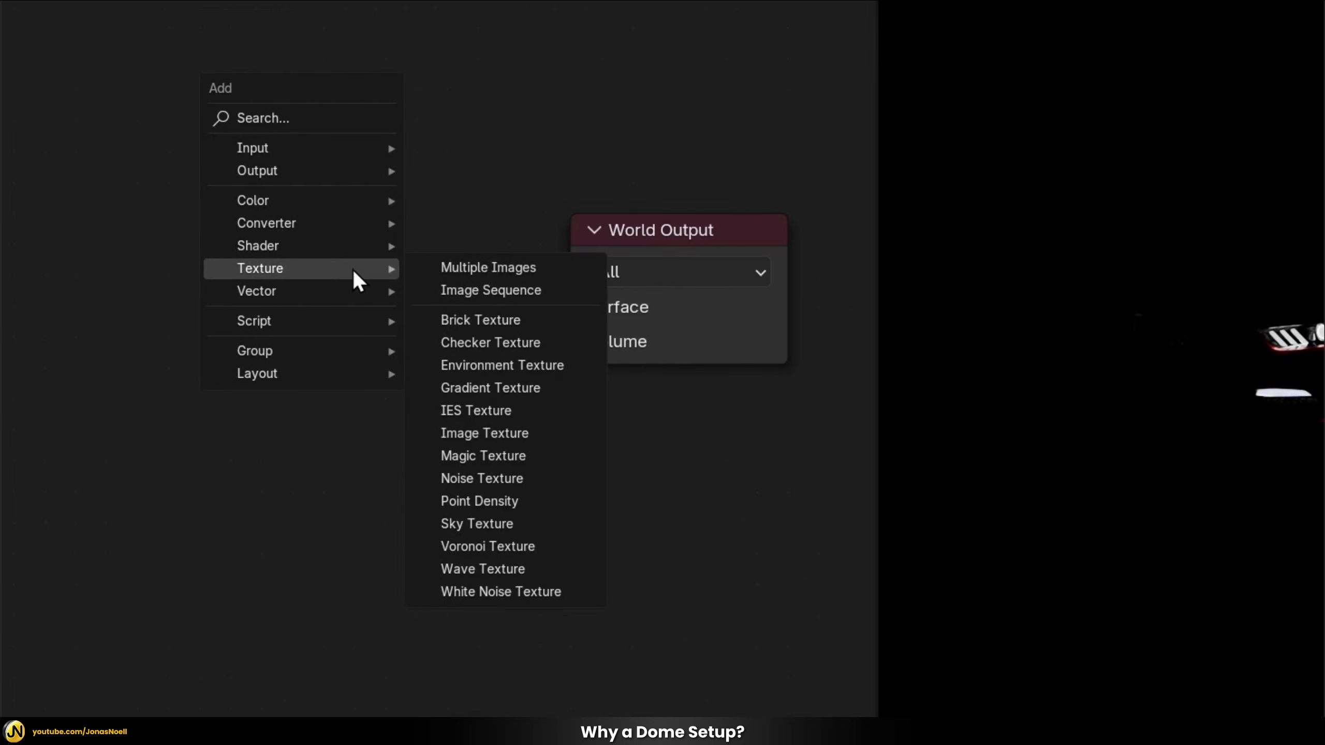
pyautogui.click(481, 367)
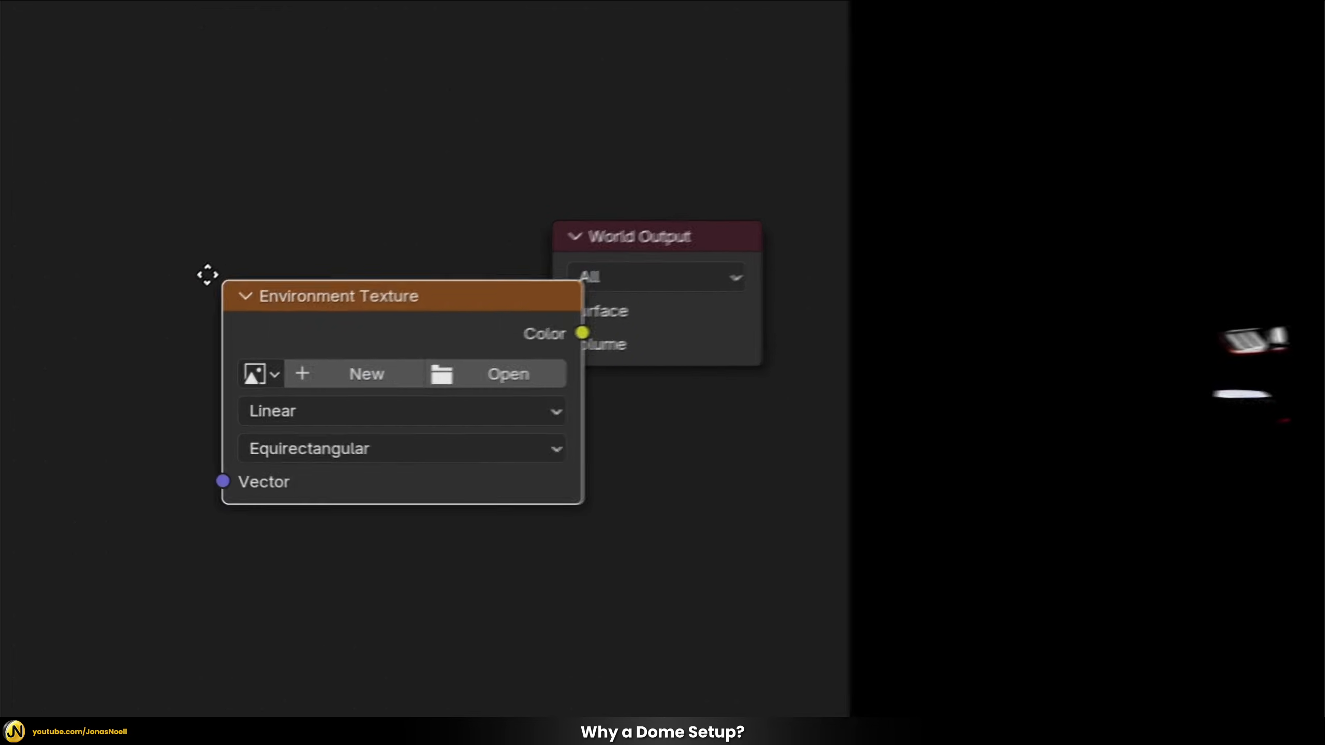
pyautogui.click(149, 214)
# Load zhengyang_gate_8k.hdr into the Environment Texture node and connect its Color output to the World Output's Surface input
pyautogui.click(449, 314)
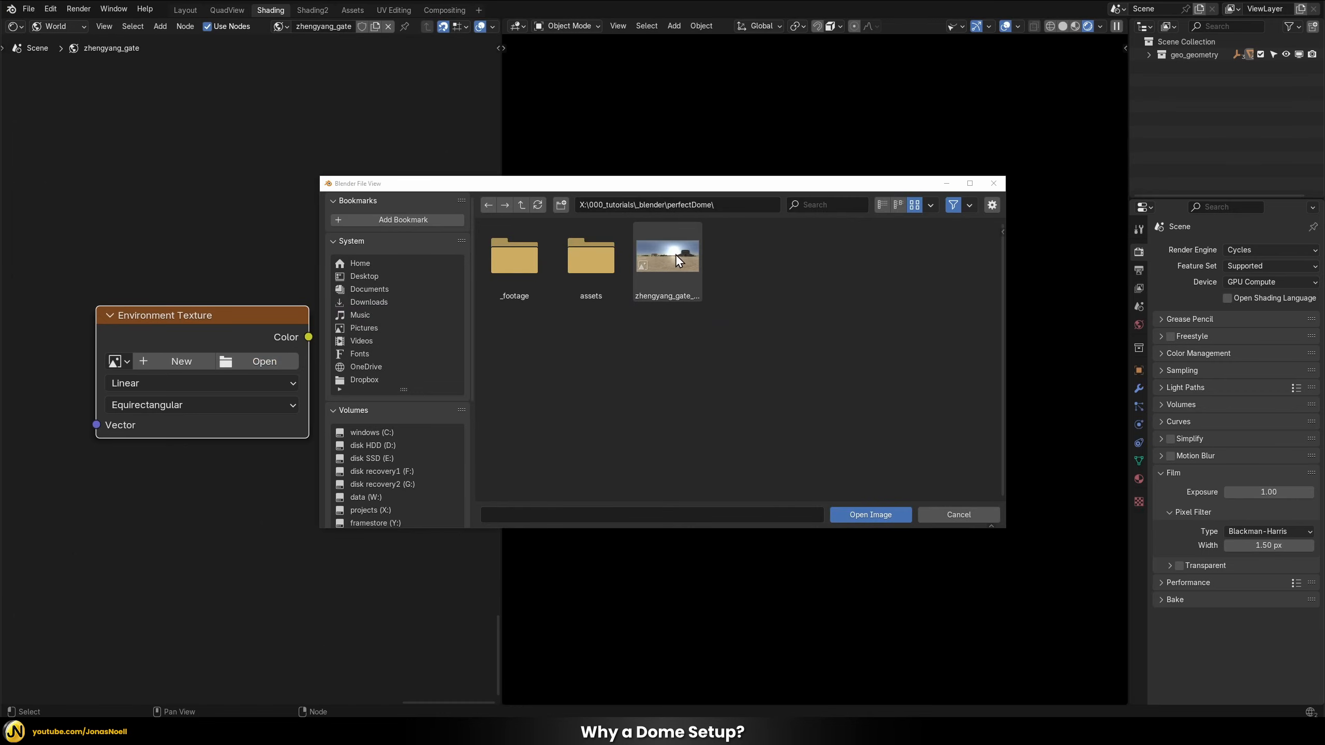
pyautogui.click(661, 259)
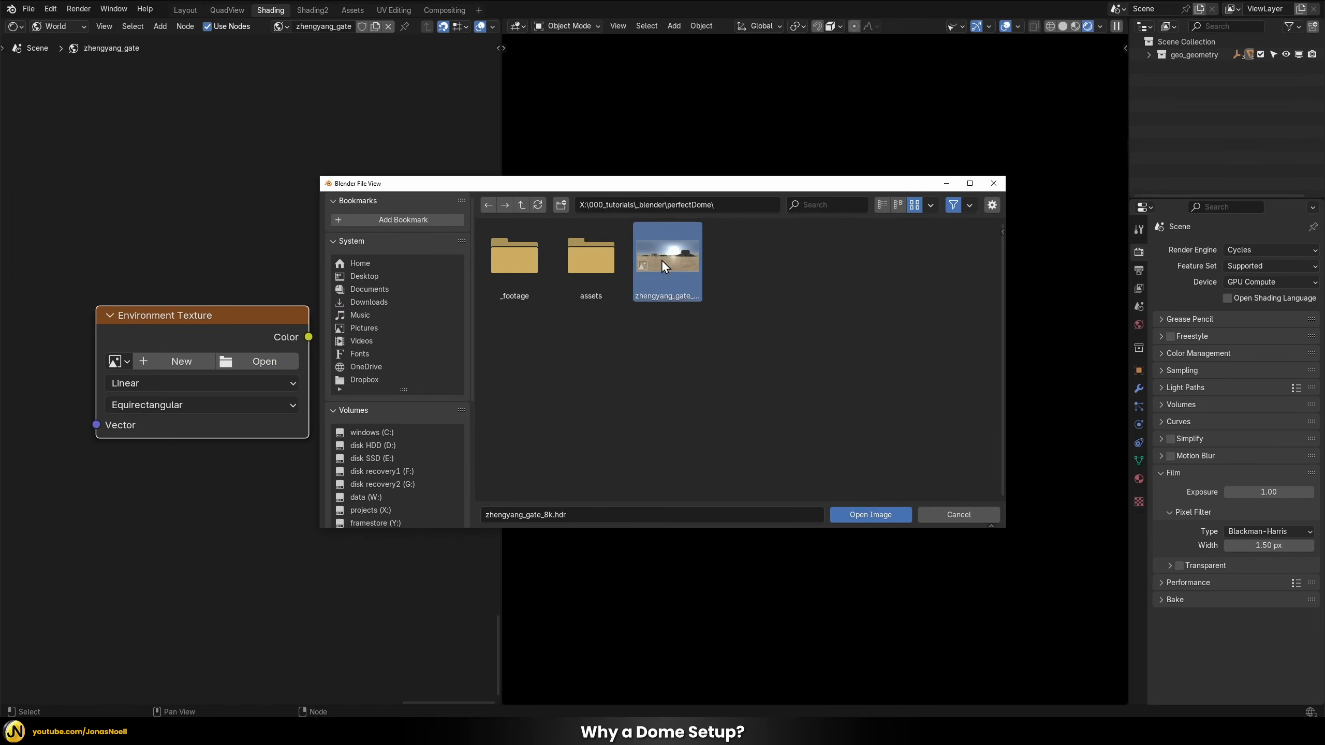
pyautogui.click(866, 516)
pyautogui.moveTo(178, 313); pyautogui.dragTo(143, 296)
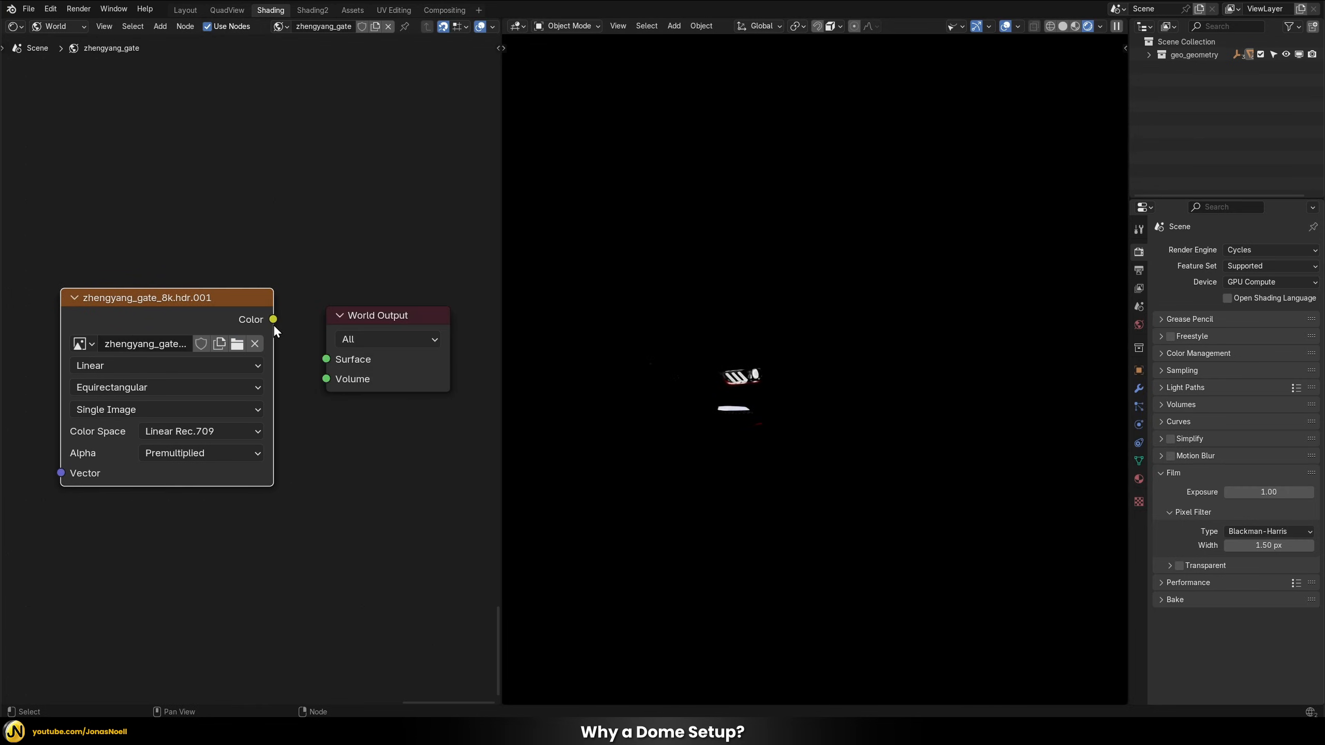
pyautogui.moveTo(273, 319); pyautogui.dragTo(326, 368)
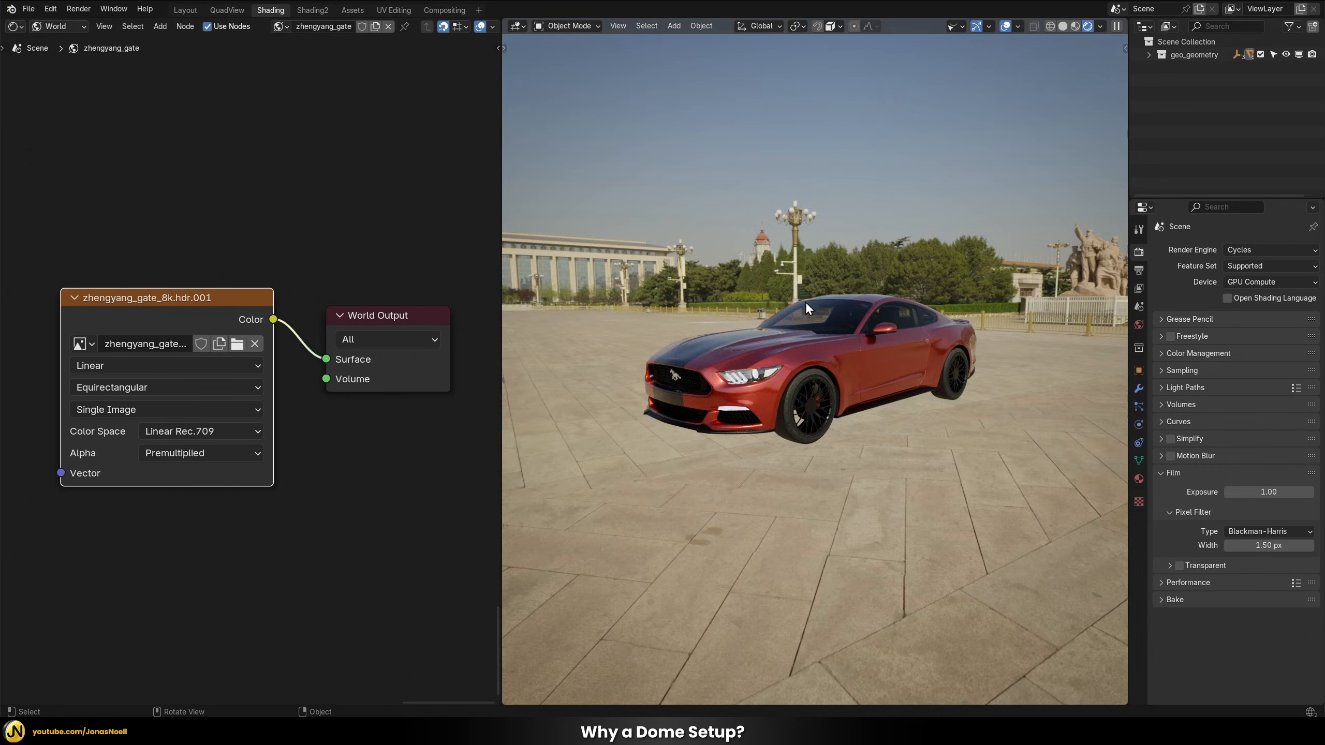
# Examine how the car sits on the HDRI background's ground from different angles and distances, including its missing ground shadow
pyautogui.moveTo(805, 301)
pyautogui.mouseDown(button='middle')
pyautogui.moveTo(946, 309)
pyautogui.moveTo(784, 297)
pyautogui.moveTo(801, 302)
pyautogui.mouseUp(button='middle')
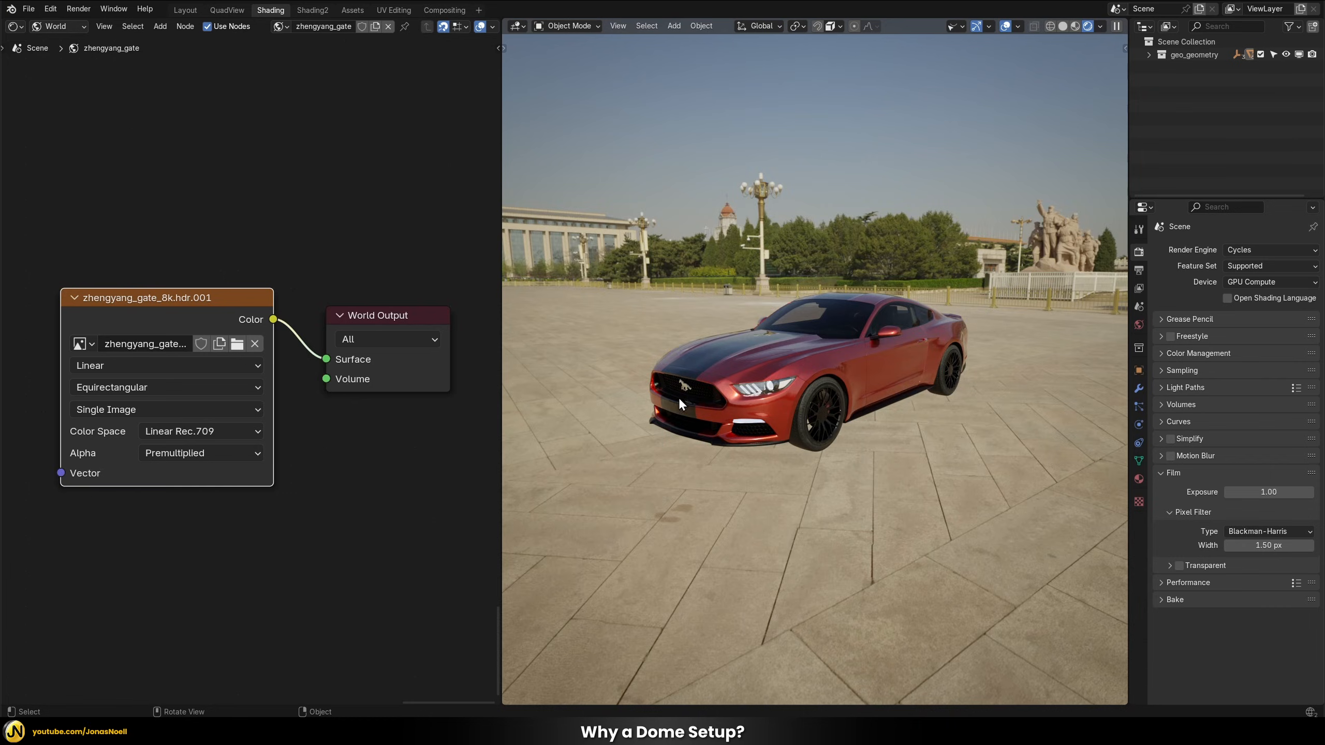
pyautogui.moveTo(887, 296); pyautogui.dragTo(758, 257, button='middle')
pyautogui.moveTo(881, 370); pyautogui.dragTo(830, 418, button='middle')
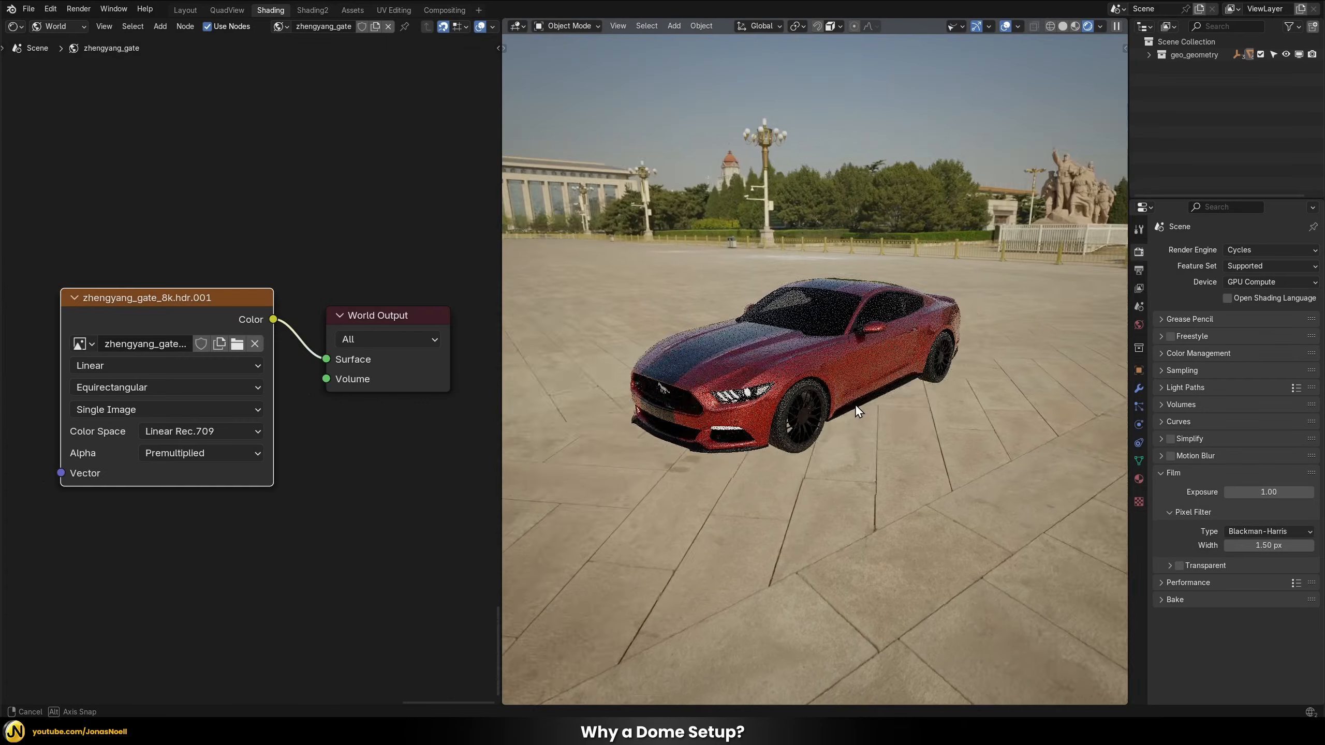
pyautogui.moveTo(855, 404); pyautogui.dragTo(940, 458, button='middle')
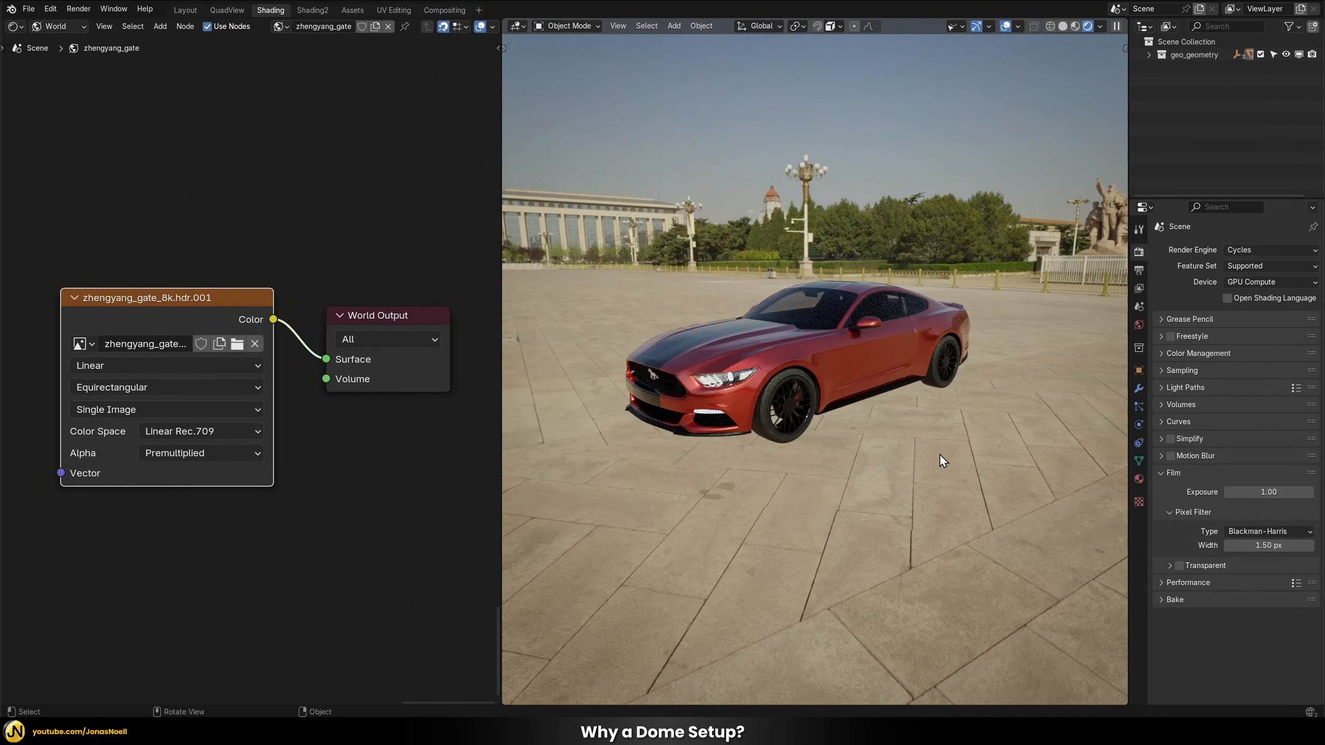
pyautogui.moveTo(874, 509); pyautogui.dragTo(804, 461, button='middle')
pyautogui.moveTo(891, 486)
pyautogui.mouseDown(button='middle')
pyautogui.moveTo(733, 486)
pyautogui.moveTo(924, 443)
pyautogui.moveTo(903, 510)
pyautogui.mouseUp(button='middle')
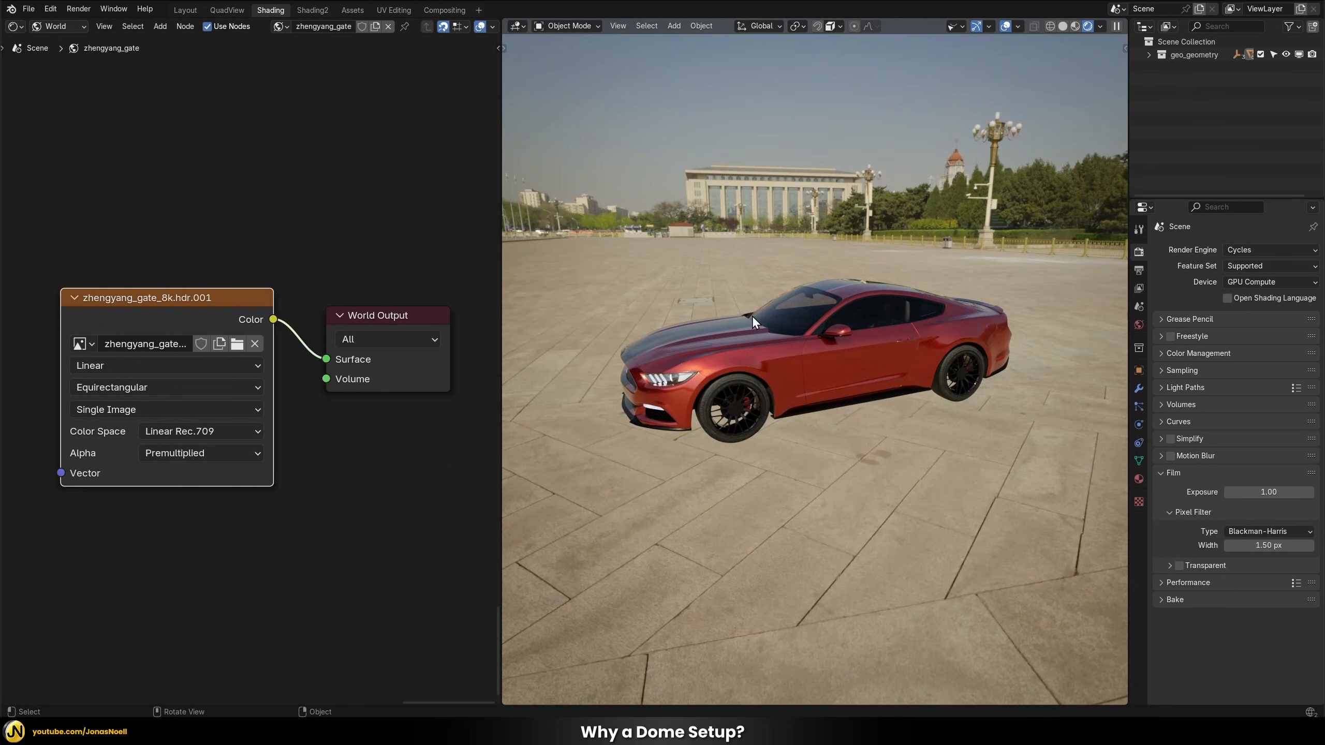
pyautogui.moveTo(752, 315); pyautogui.dragTo(773, 321, button='middle')
pyautogui.scroll(2, 774, 321)
pyautogui.scroll(-8, 774, 320)
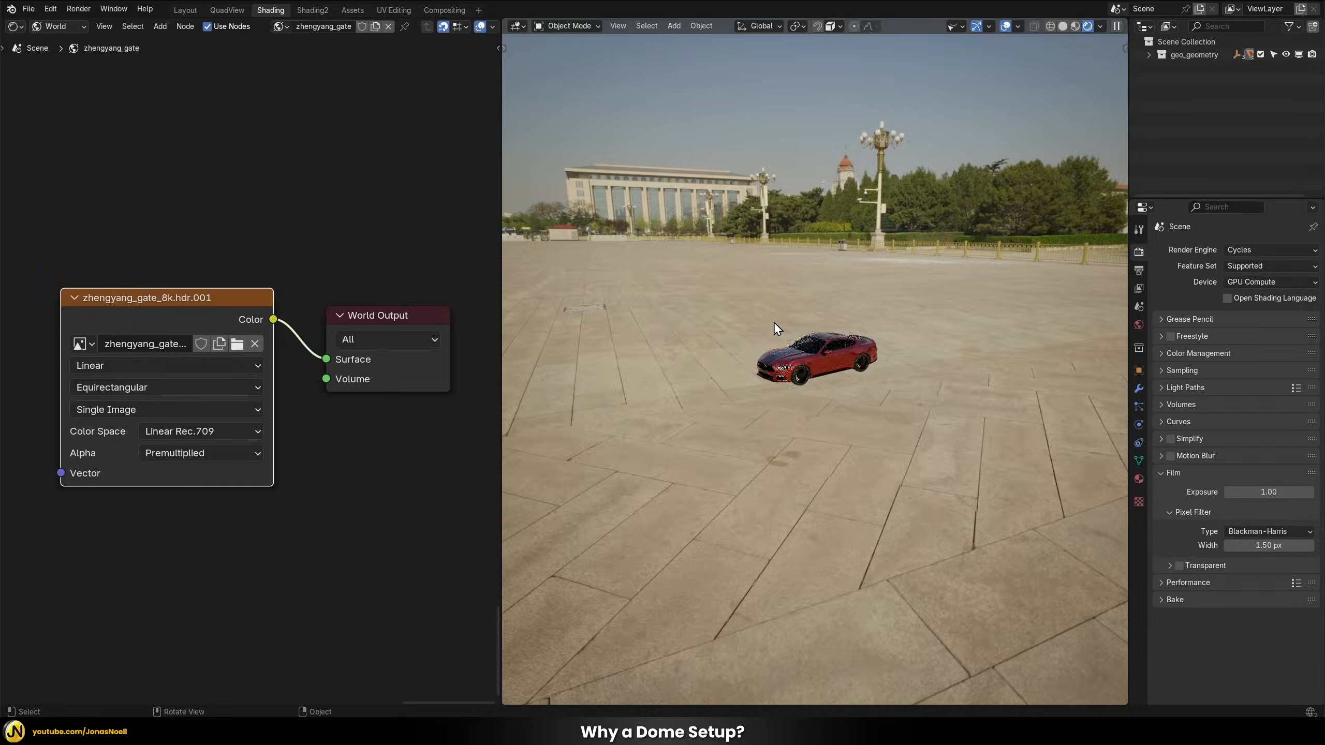
# Compare the car's scale with the HDRI plaza background at different viewing distances and from several angles
pyautogui.scroll(5, 774, 321)
pyautogui.scroll(-5, 775, 321)
pyautogui.scroll(5, 749, 340)
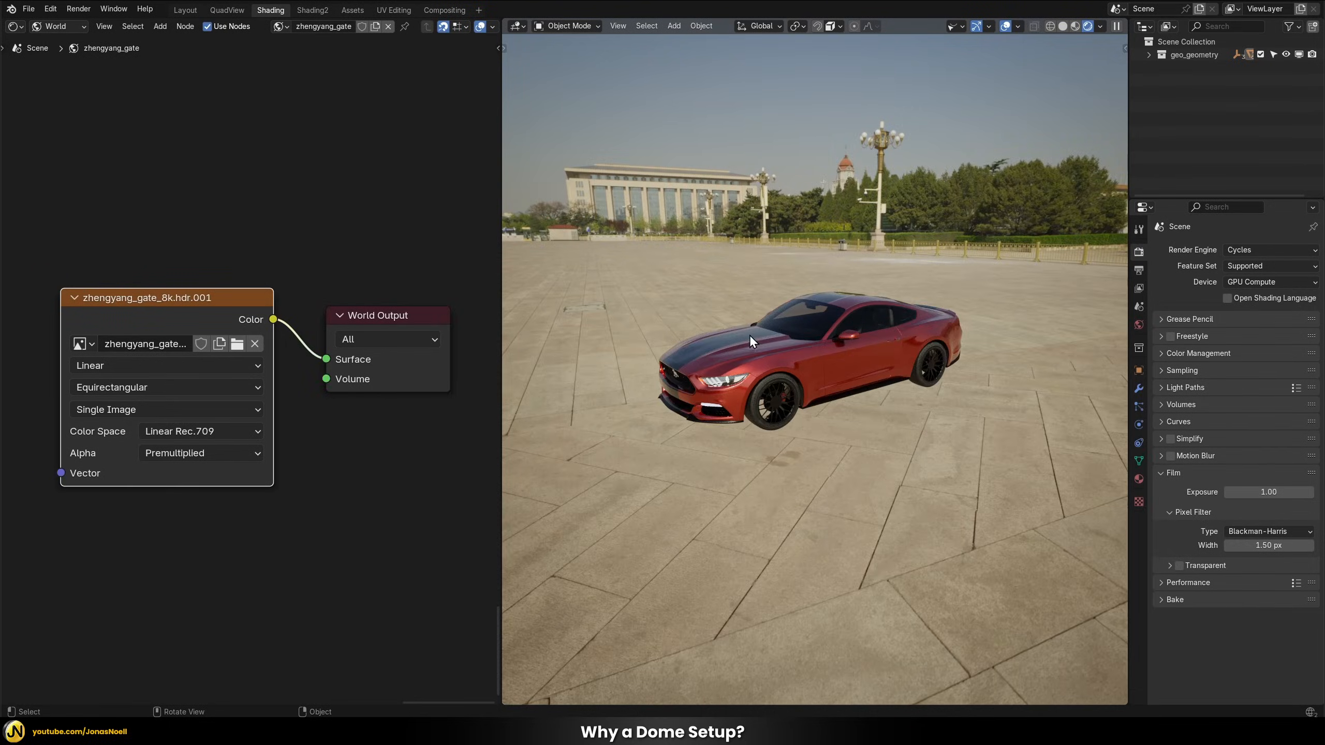
pyautogui.moveTo(749, 340); pyautogui.dragTo(790, 261, button='middle')
pyautogui.scroll(1, 799, 309)
pyautogui.scroll(-4, 799, 309)
pyautogui.scroll(4, 799, 310)
pyautogui.scroll(-1, 788, 236)
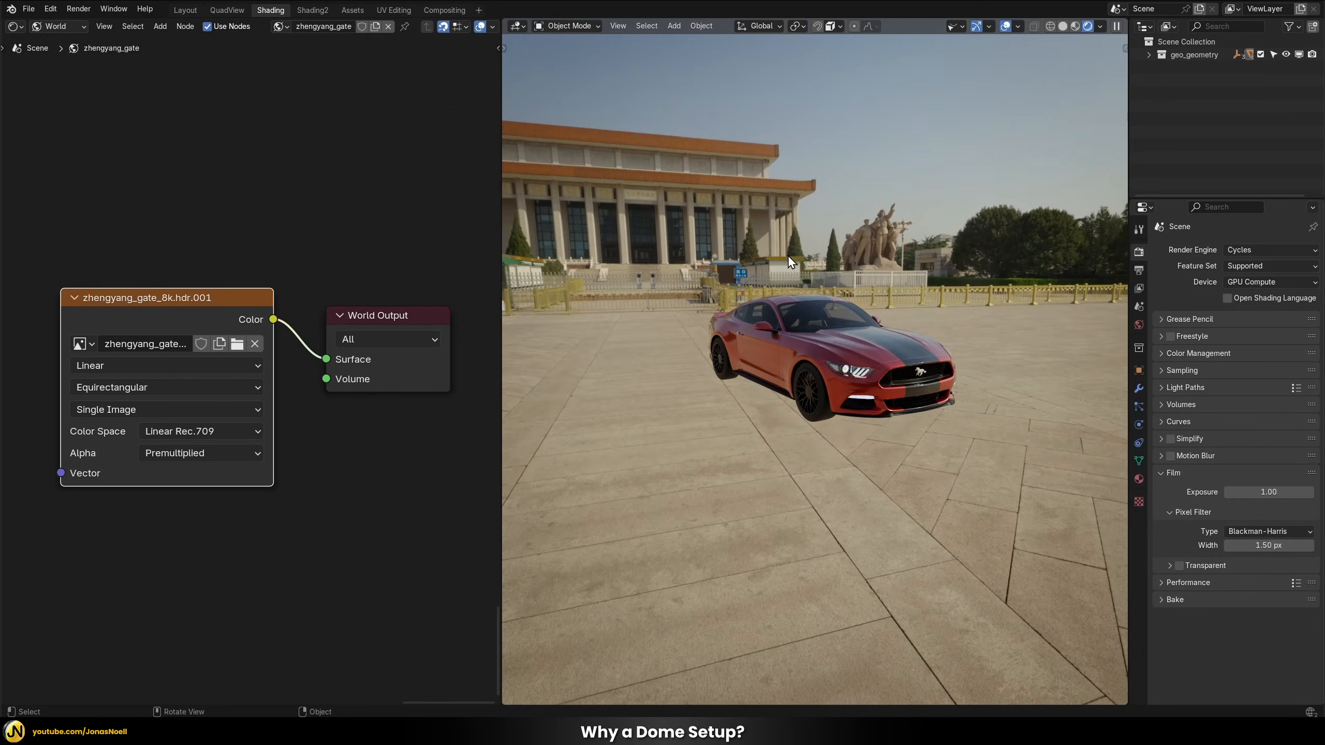
pyautogui.scroll(3, 837, 329)
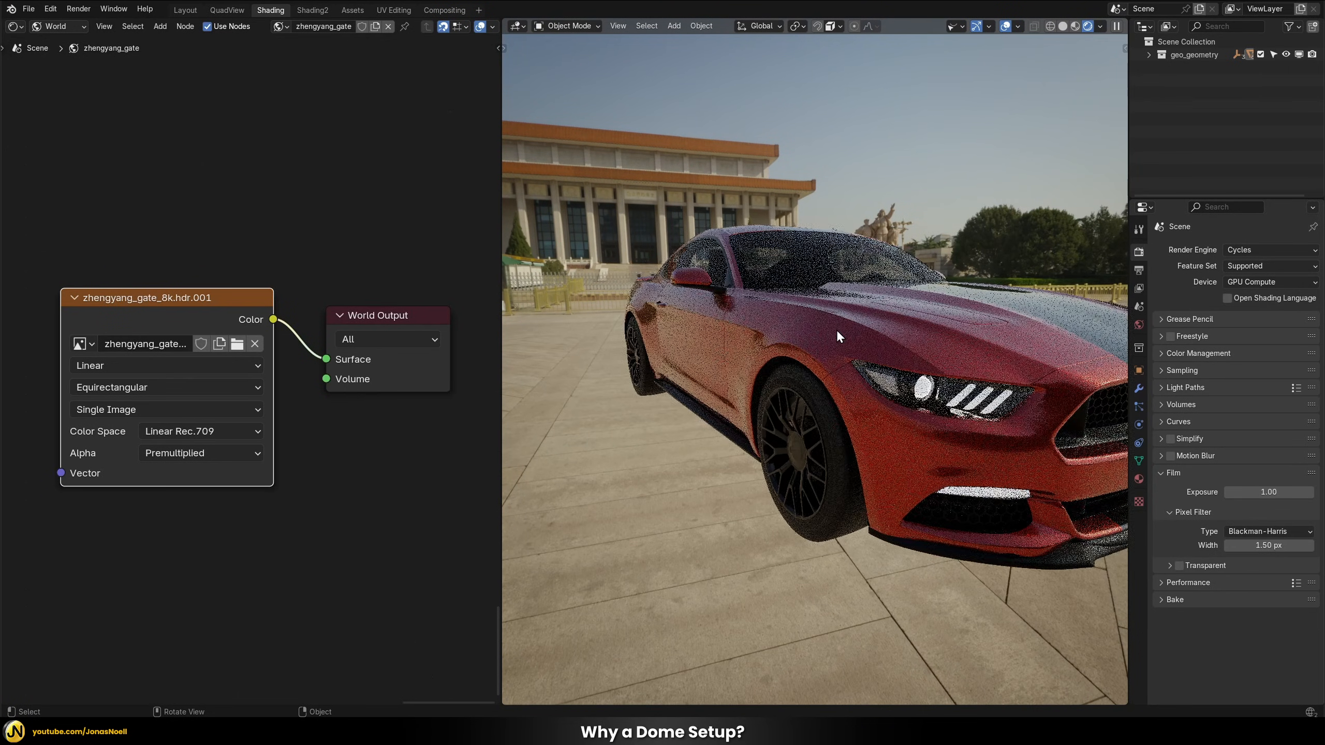
pyautogui.scroll(-3, 836, 330)
pyautogui.moveTo(852, 315); pyautogui.dragTo(681, 305, button='middle')
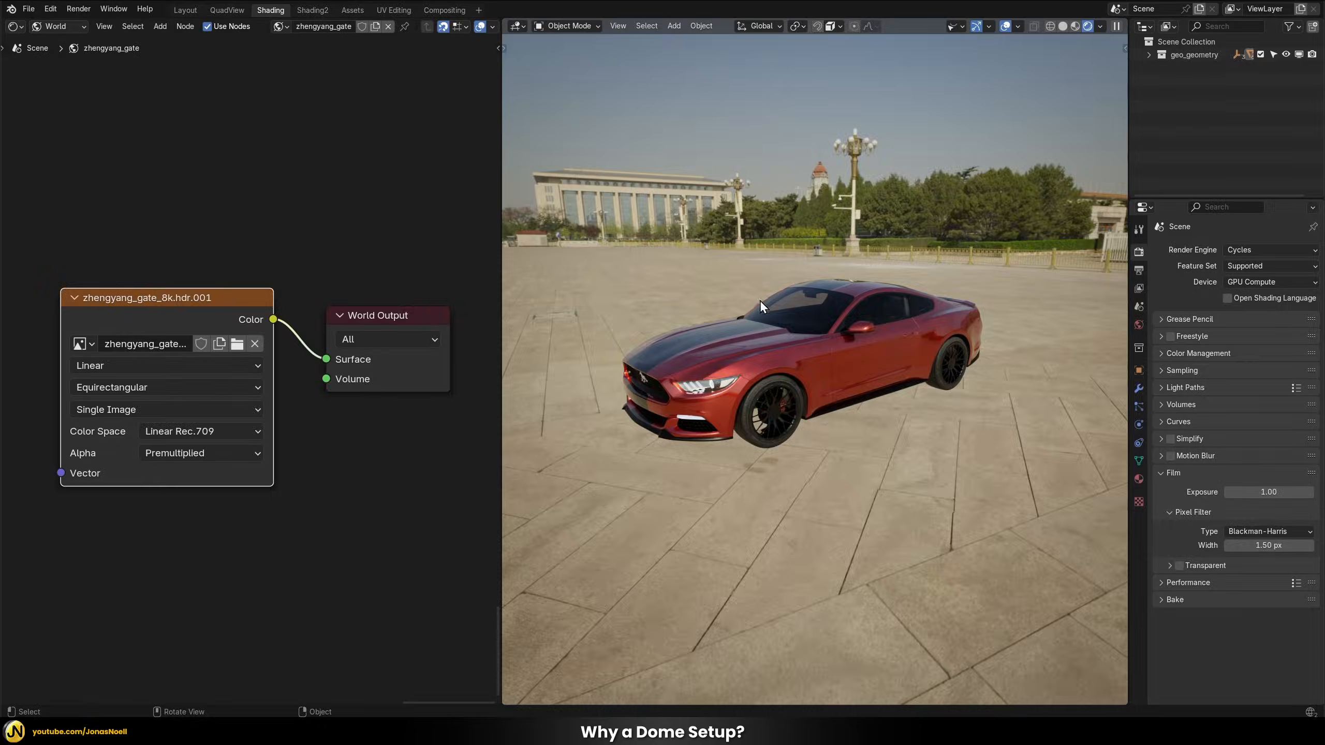
pyautogui.scroll(6, 786, 362)
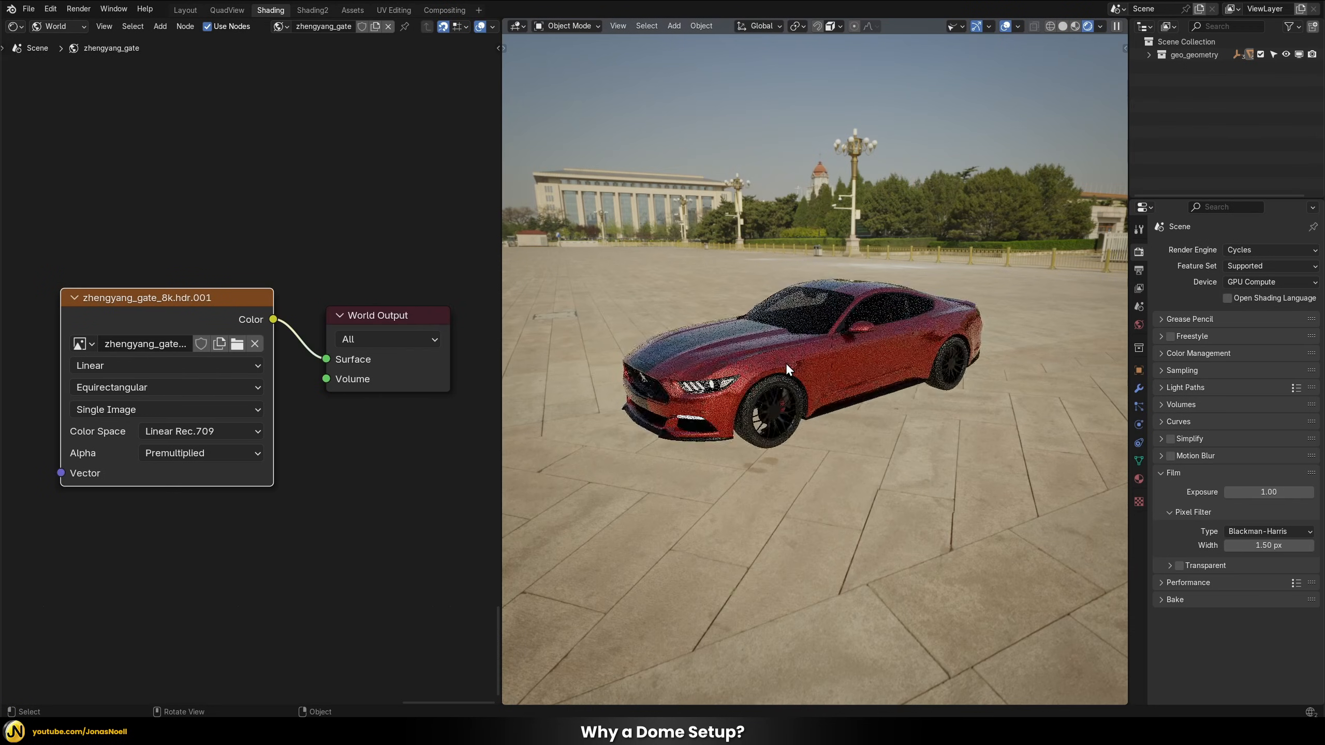
pyautogui.scroll(-3, 786, 359)
pyautogui.moveTo(791, 350); pyautogui.dragTo(926, 339, button='middle')
pyautogui.moveTo(862, 286); pyautogui.dragTo(909, 304, button='middle')
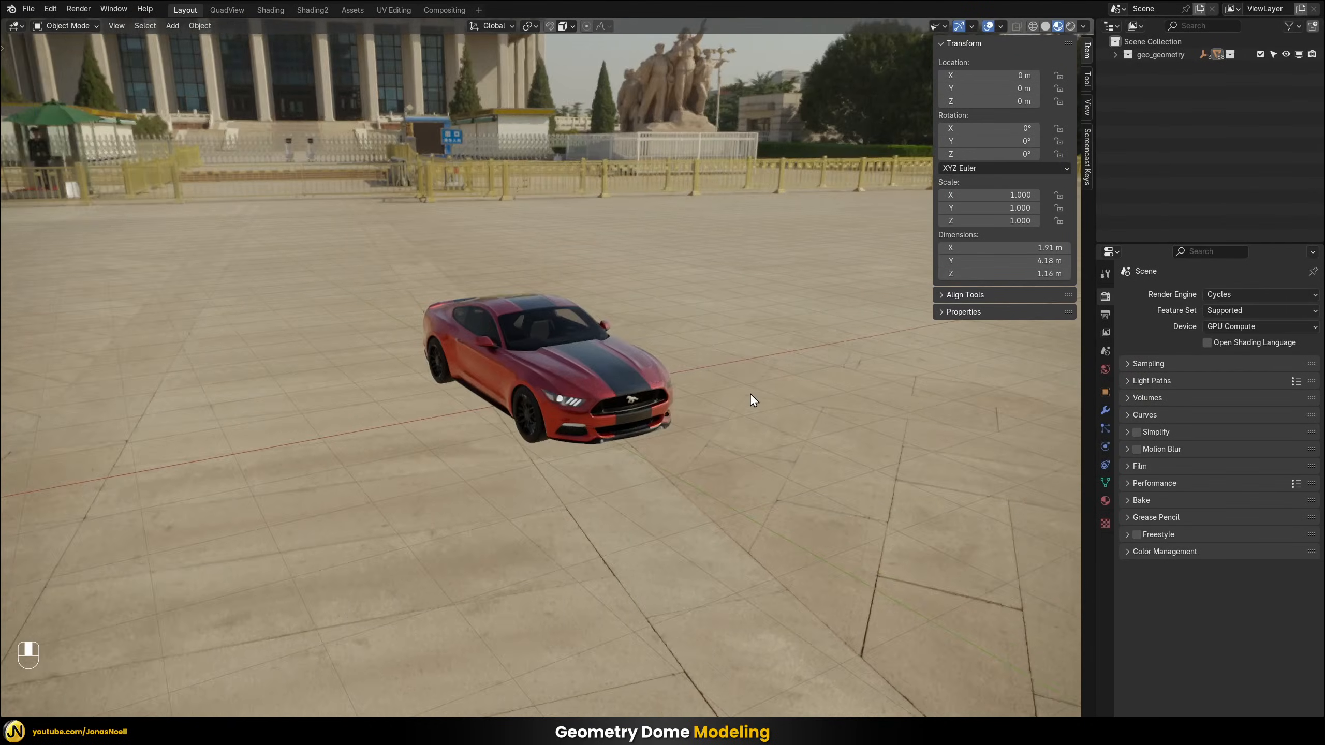
# Add a UV sphere with a radius of 40 m at the scene origin, enclosing the car
pyautogui.moveTo(750, 393); pyautogui.dragTo(816, 391, button='middle')
pyautogui.moveTo(749, 167); pyautogui.dragTo(680, 180, button='middle')
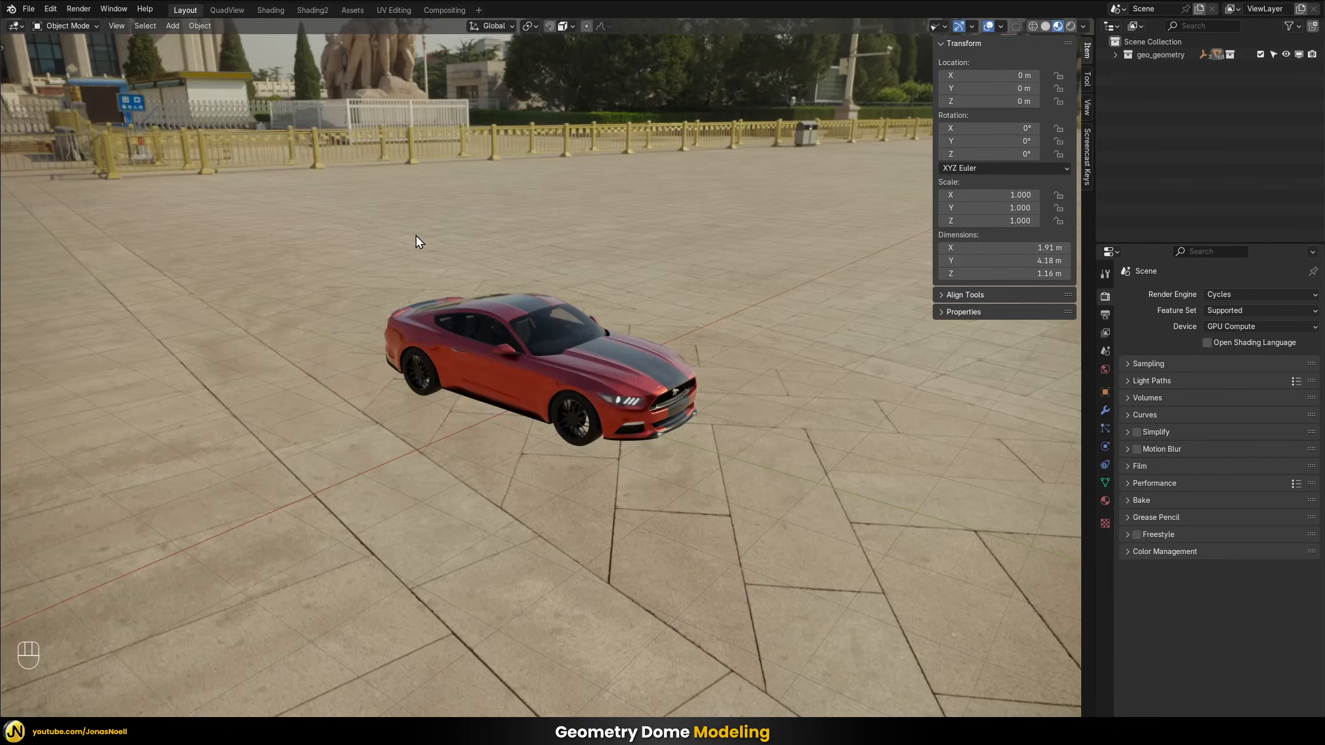
pyautogui.moveTo(417, 236); pyautogui.dragTo(549, 201, button='middle')
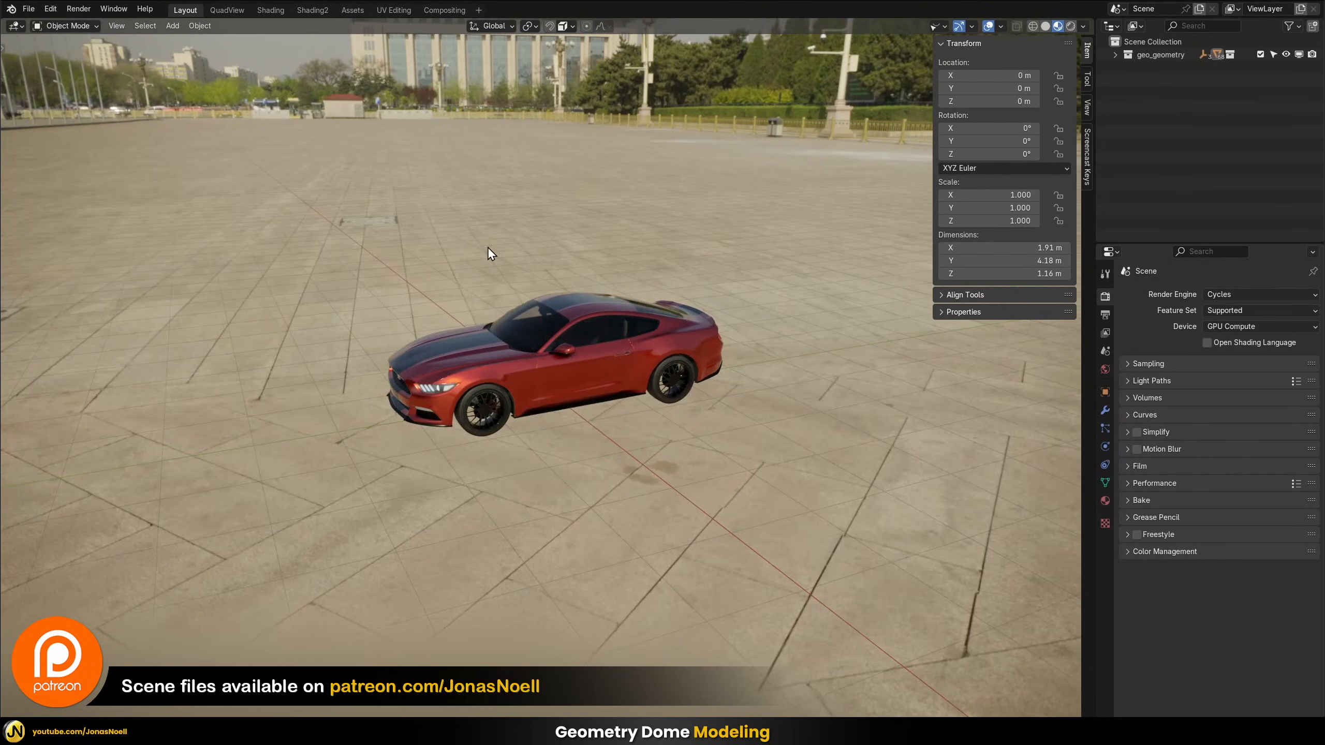
pyautogui.moveTo(454, 269); pyautogui.dragTo(472, 183, button='middle')
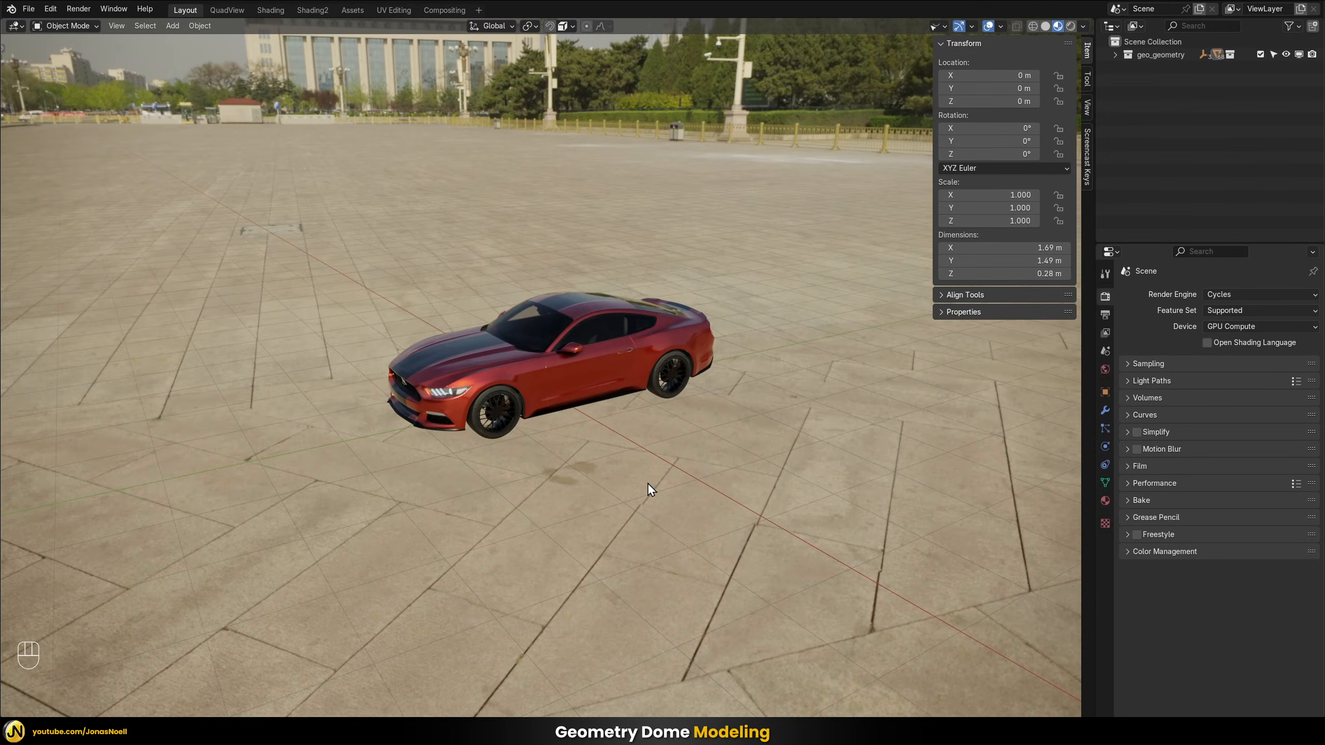
pyautogui.hotkey('shift', 'a')
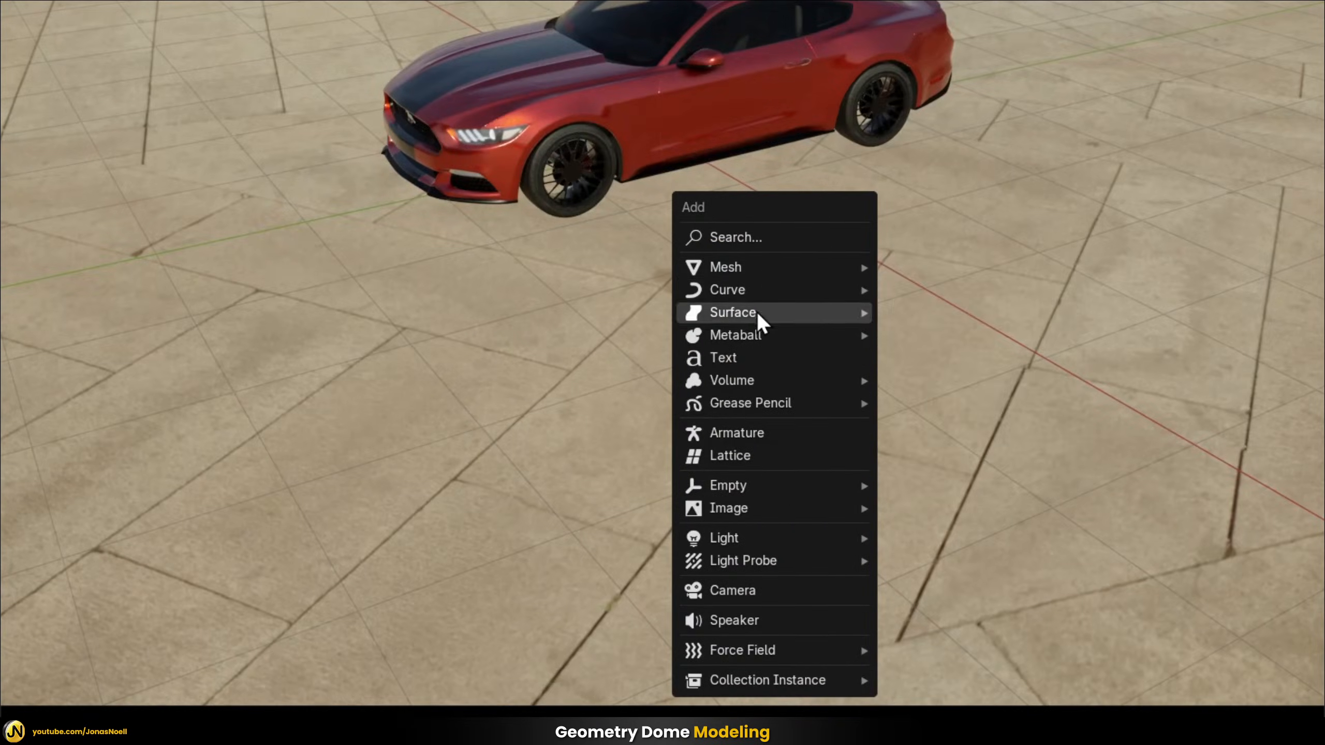
pyautogui.moveTo(808, 267)
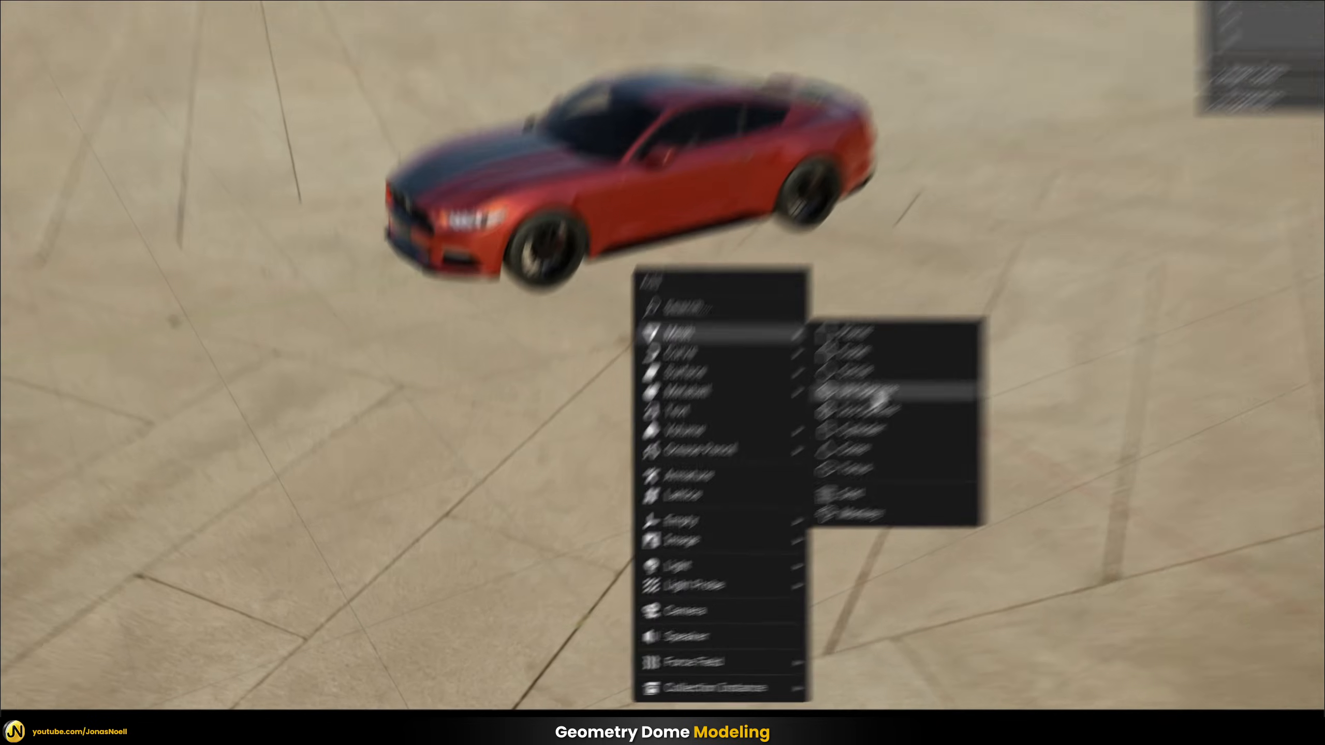
pyautogui.click(954, 334)
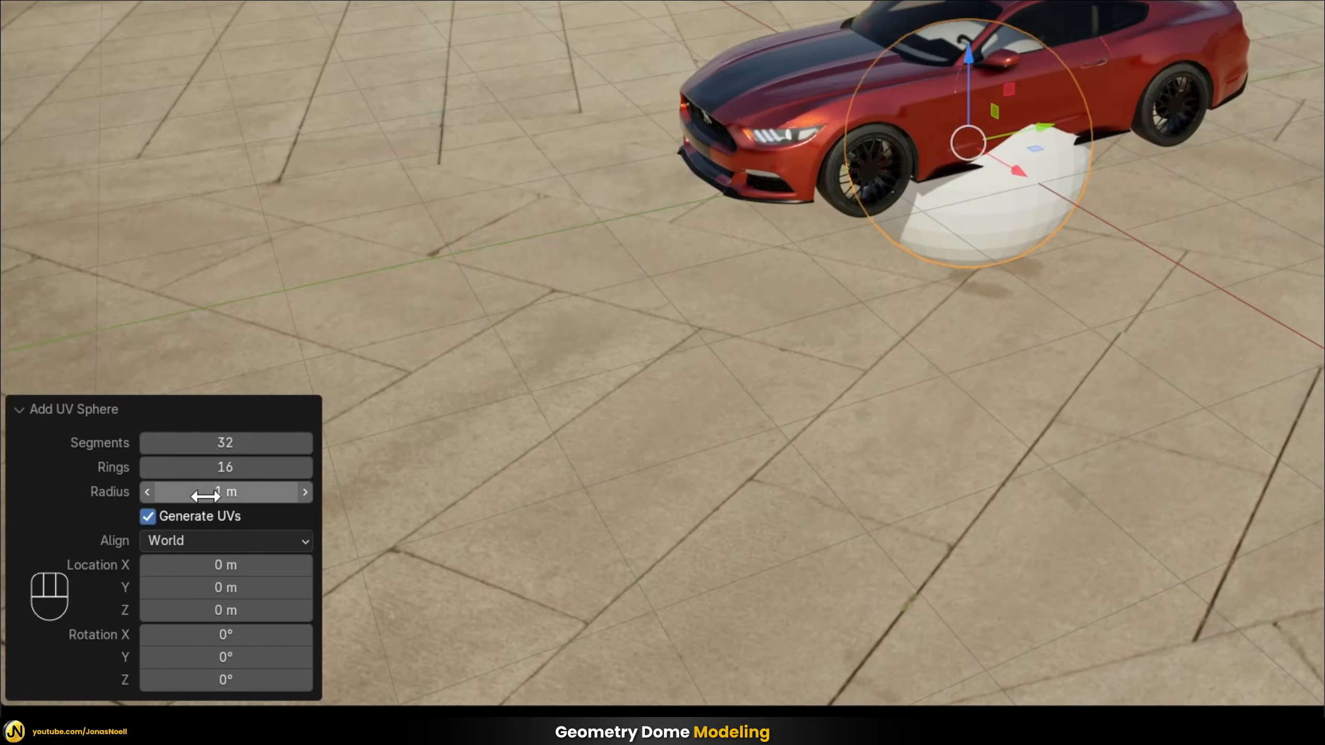
pyautogui.click(230, 493)
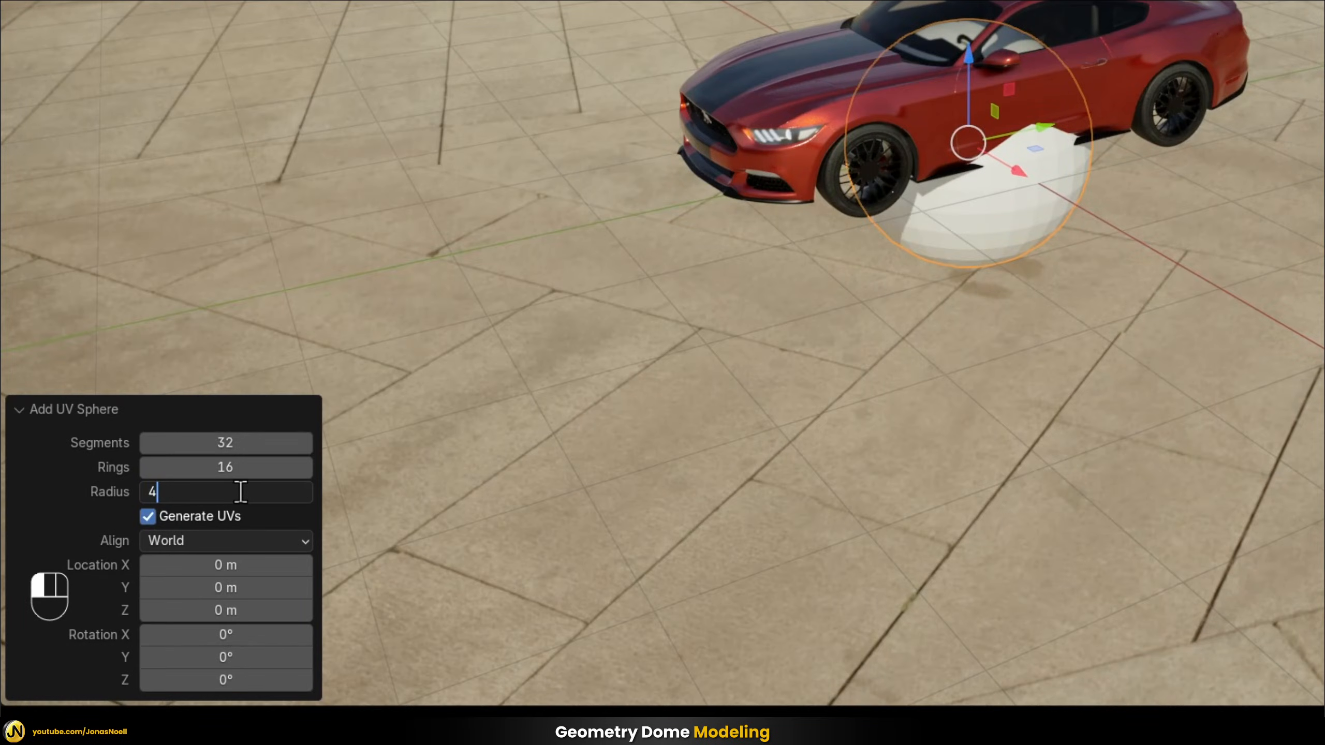
pyautogui.press('Return')
pyautogui.scroll(-7, 698, 275)
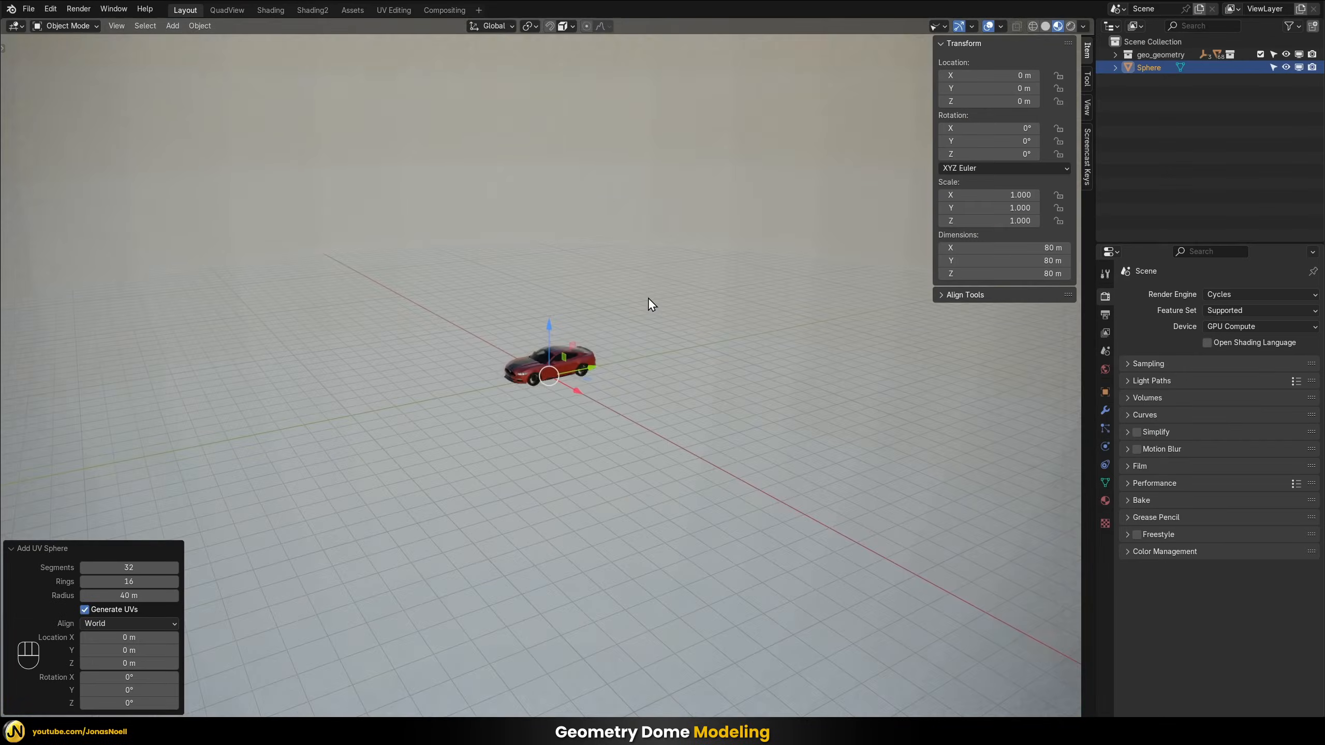
pyautogui.scroll(-6, 649, 298)
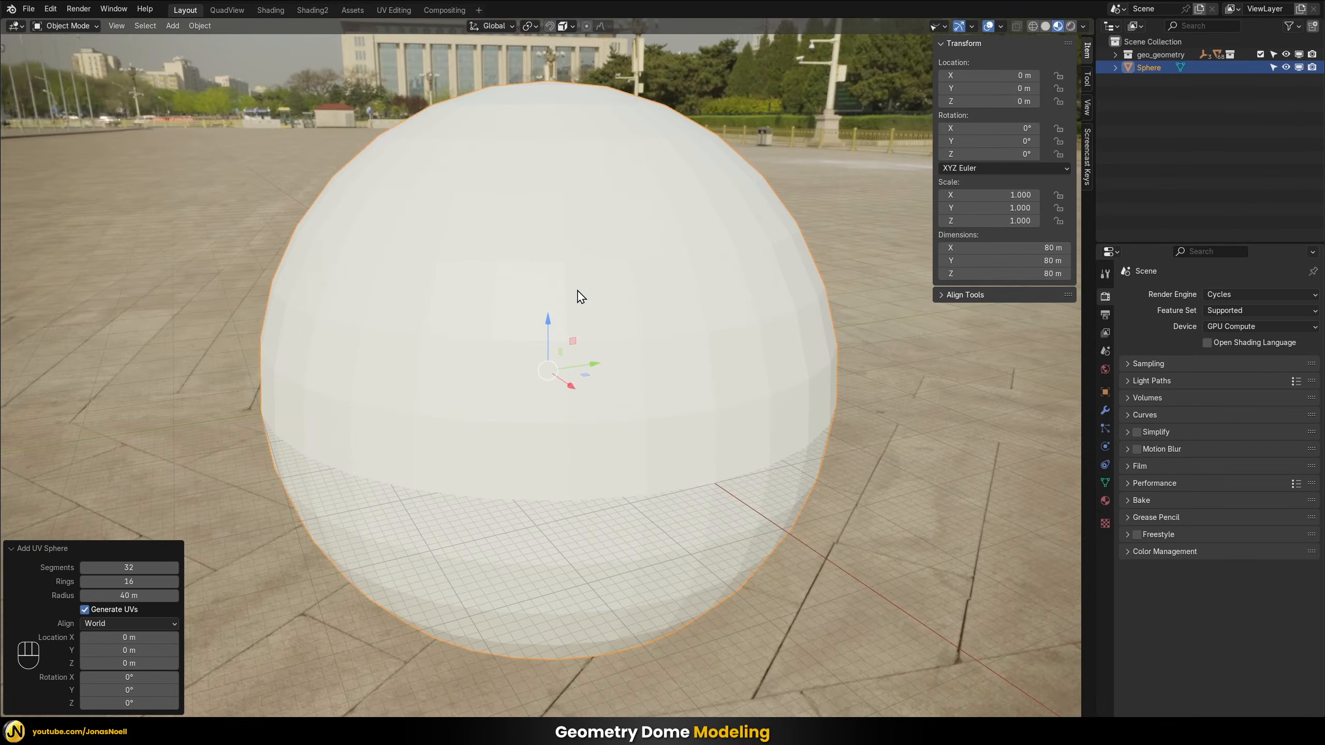
# Put the sphere into Edit Mode and display it in wireframe shading
pyautogui.moveTo(600, 290); pyautogui.dragTo(624, 305, button='middle')
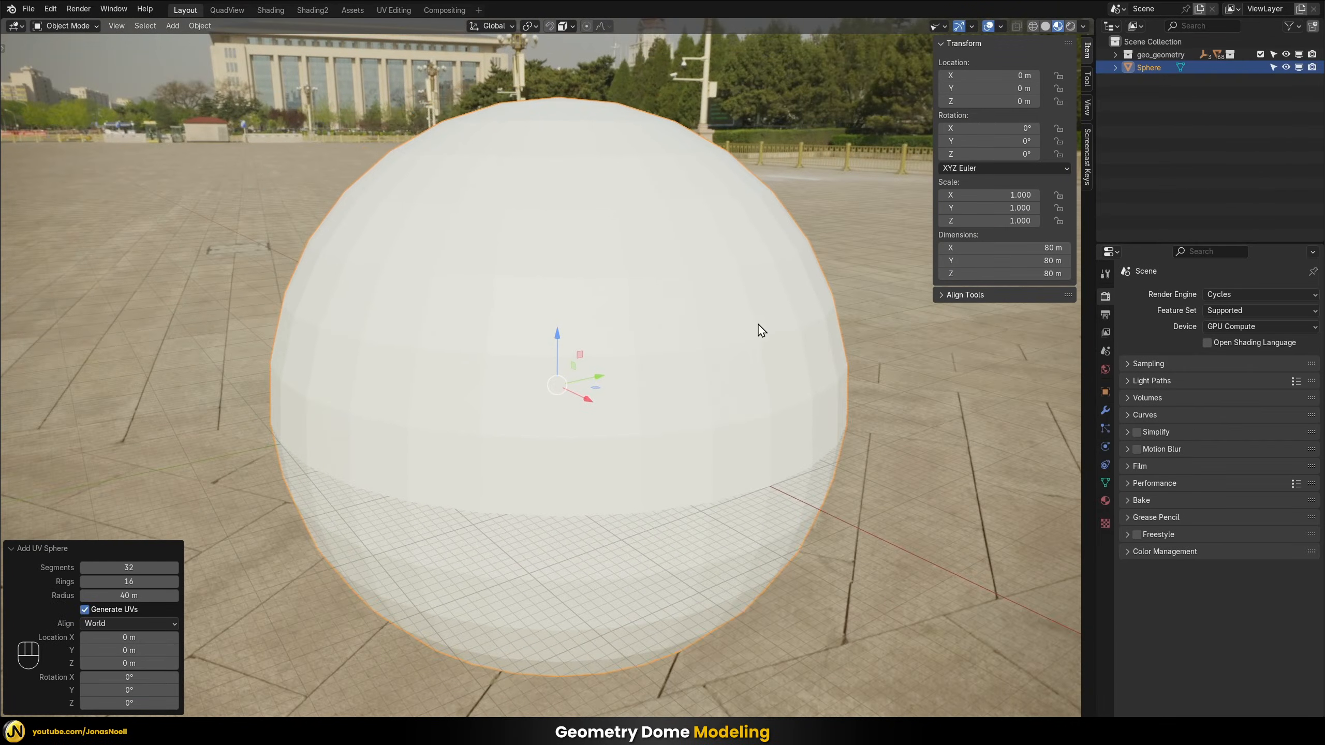
pyautogui.press('Tab')
pyautogui.moveTo(699, 363); pyautogui.dragTo(679, 358, button='middle')
pyautogui.press('z')
pyautogui.click(575, 360)
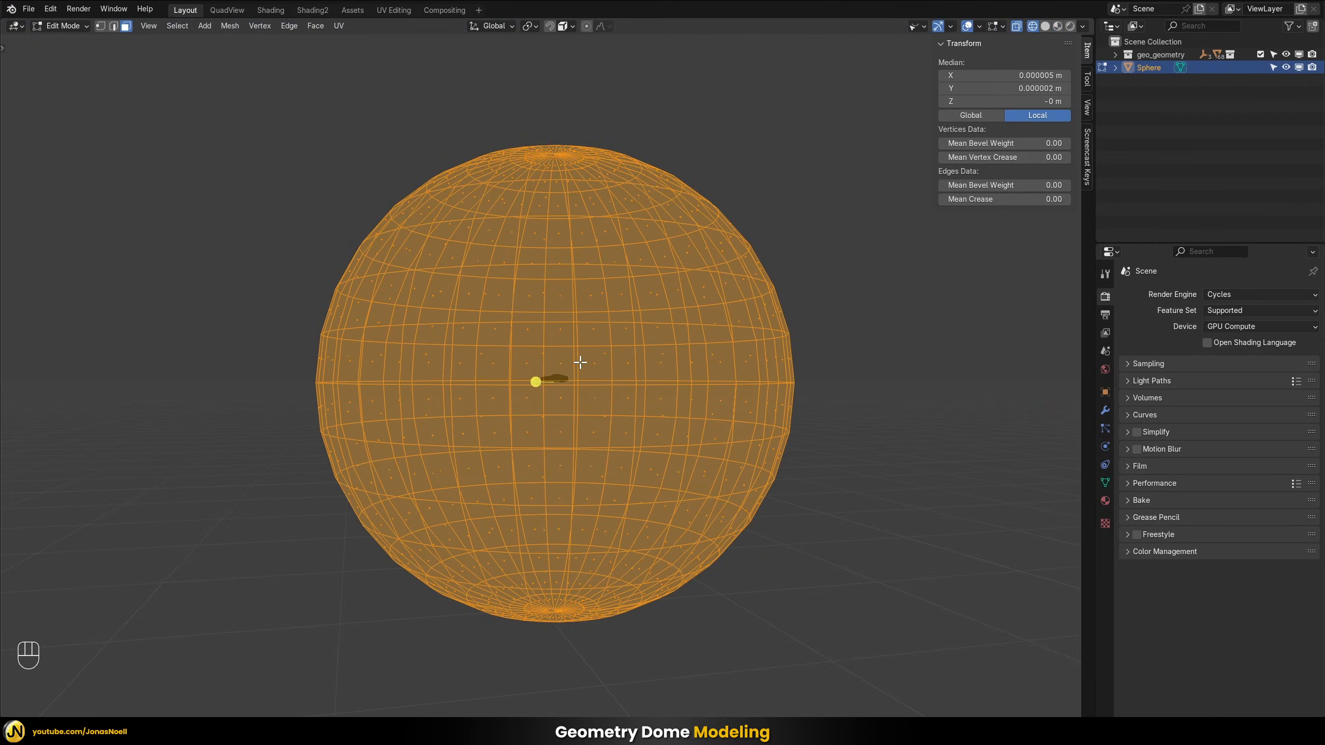
# Select all sphere vertices below the equator and flatten them by scaling to 0 along Z
pyautogui.press('1')
pyautogui.moveTo(280, 404); pyautogui.dragTo(975, 701)
pyautogui.moveTo(772, 483); pyautogui.dragTo(624, 451, button='middle')
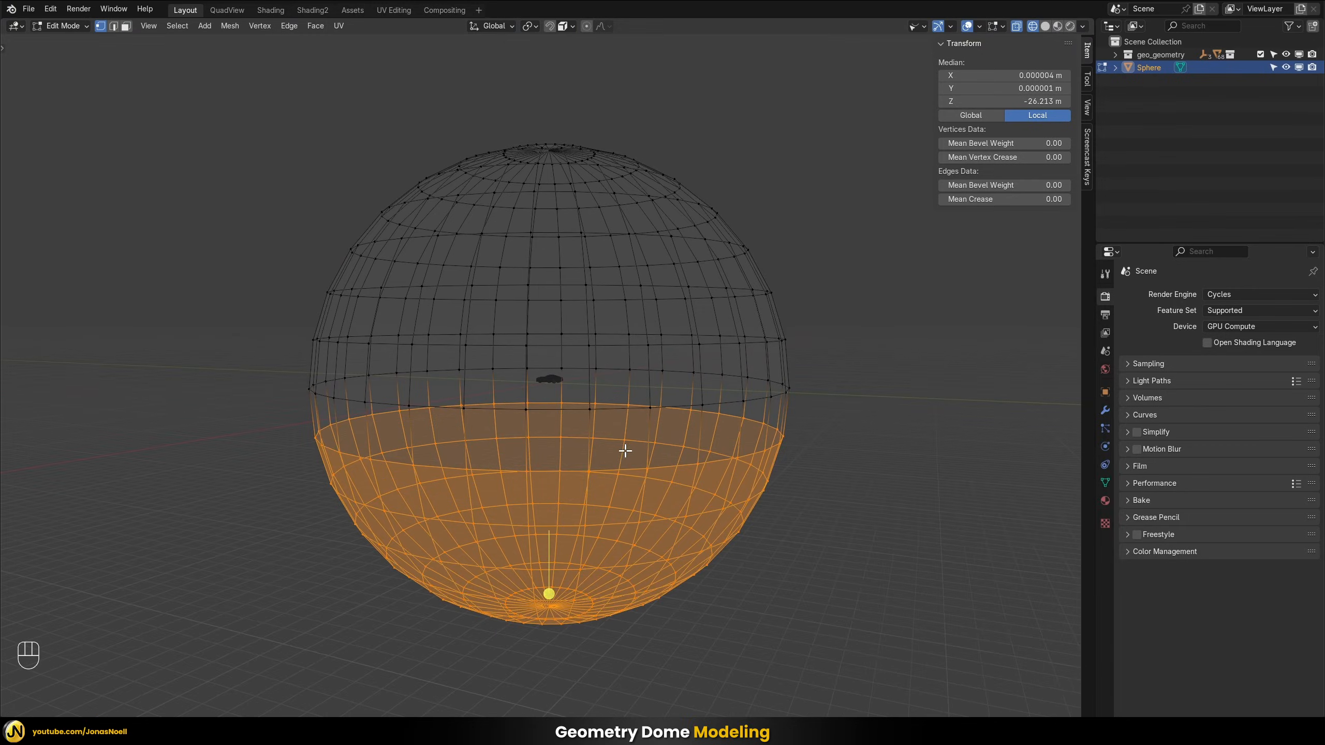
pyautogui.moveTo(554, 416); pyautogui.dragTo(560, 416, button='middle')
pyautogui.press('s')
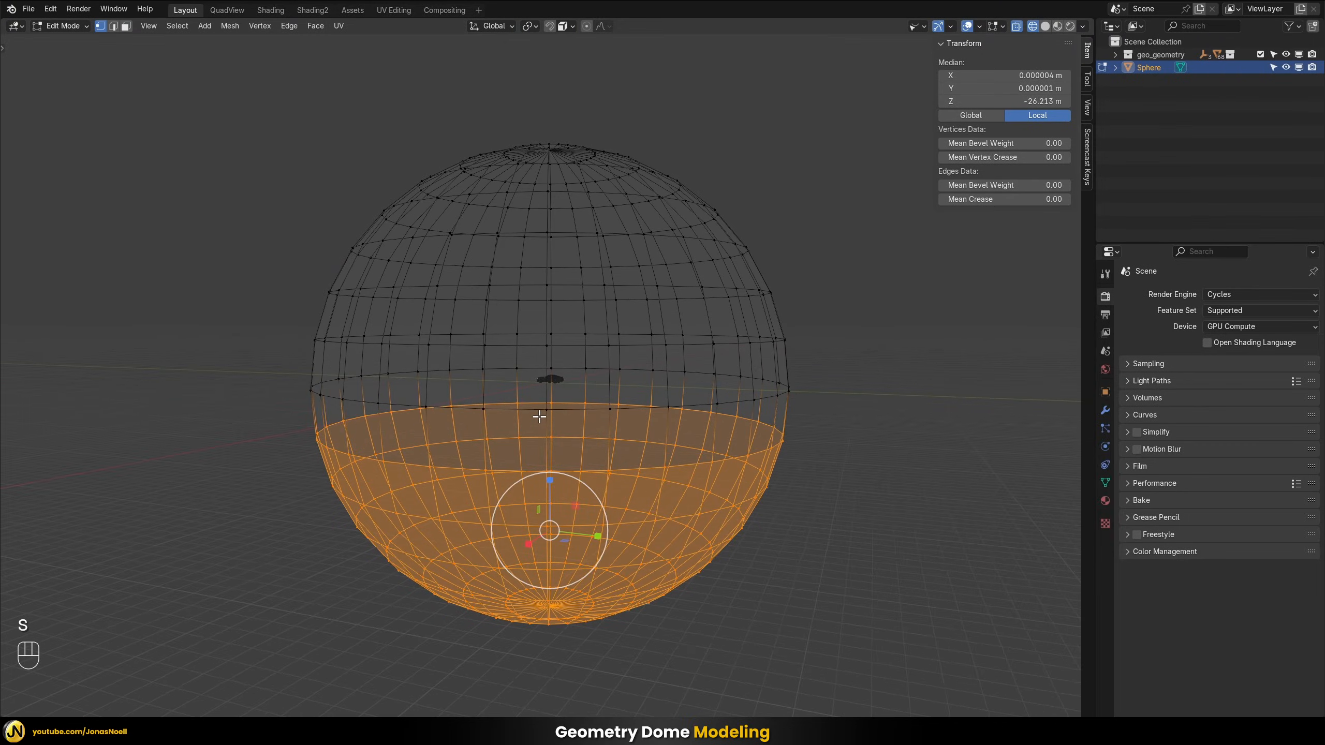
pyautogui.press('s')
pyautogui.press('z')
pyautogui.press('0')
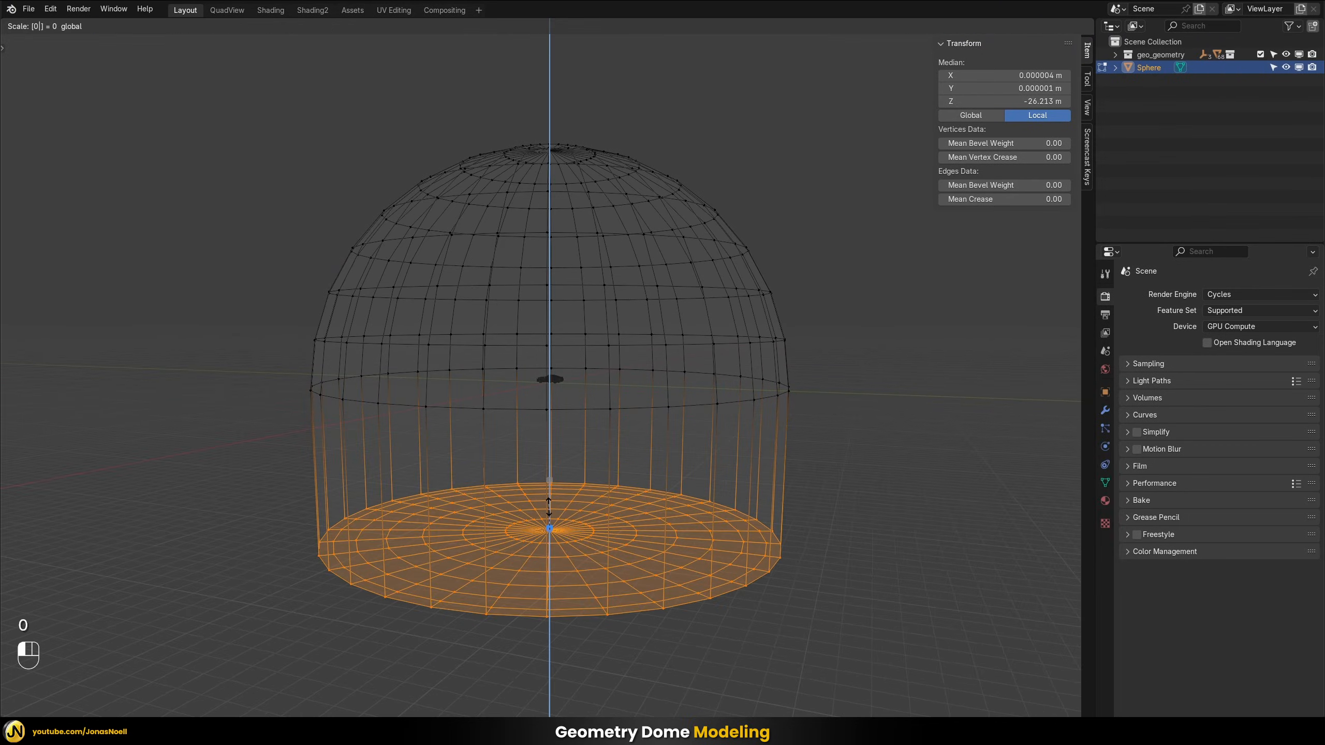
pyautogui.click(549, 506)
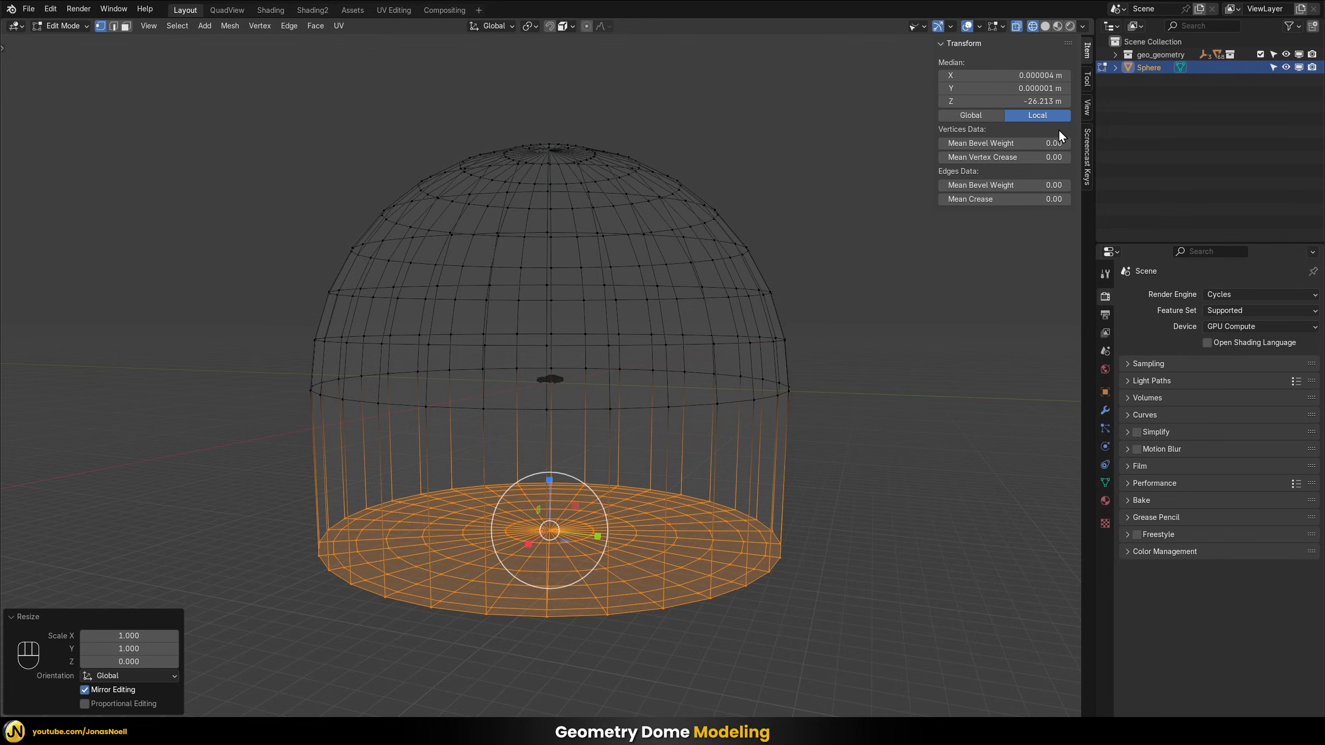
# Set the Z median of the flattened floor vertices to 0 m so the floor sits level with the equator
pyautogui.click(1048, 103)
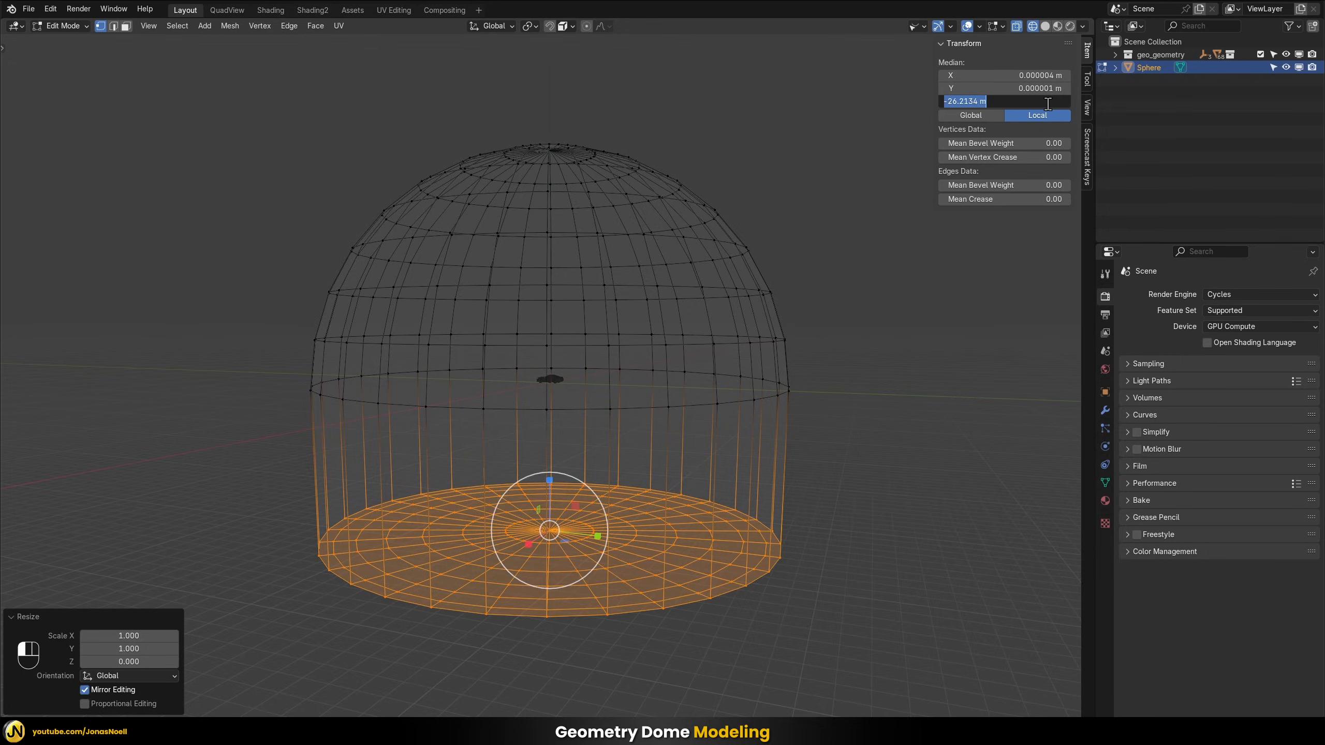
pyautogui.write('0')
pyautogui.press('Return')
pyautogui.click(1048, 102)
pyautogui.write('0')
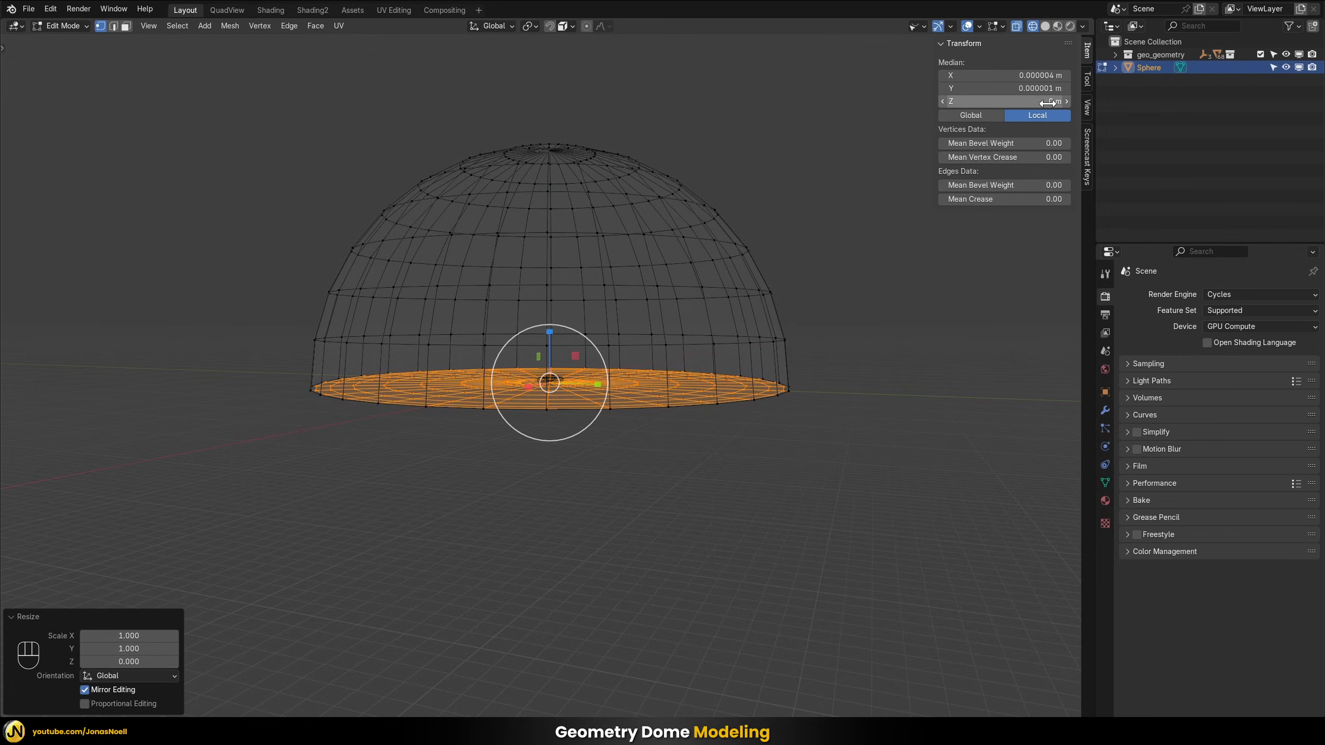
pyautogui.press('Return')
# Try raising the dome's outermost base edge loop about 3.79 m along Z
pyautogui.scroll(3, 595, 313)
pyautogui.keyDown('shift'); pyautogui.moveTo(597, 376); pyautogui.dragTo(764, 445, button='middle'); pyautogui.keyUp('shift')
pyautogui.press('2')
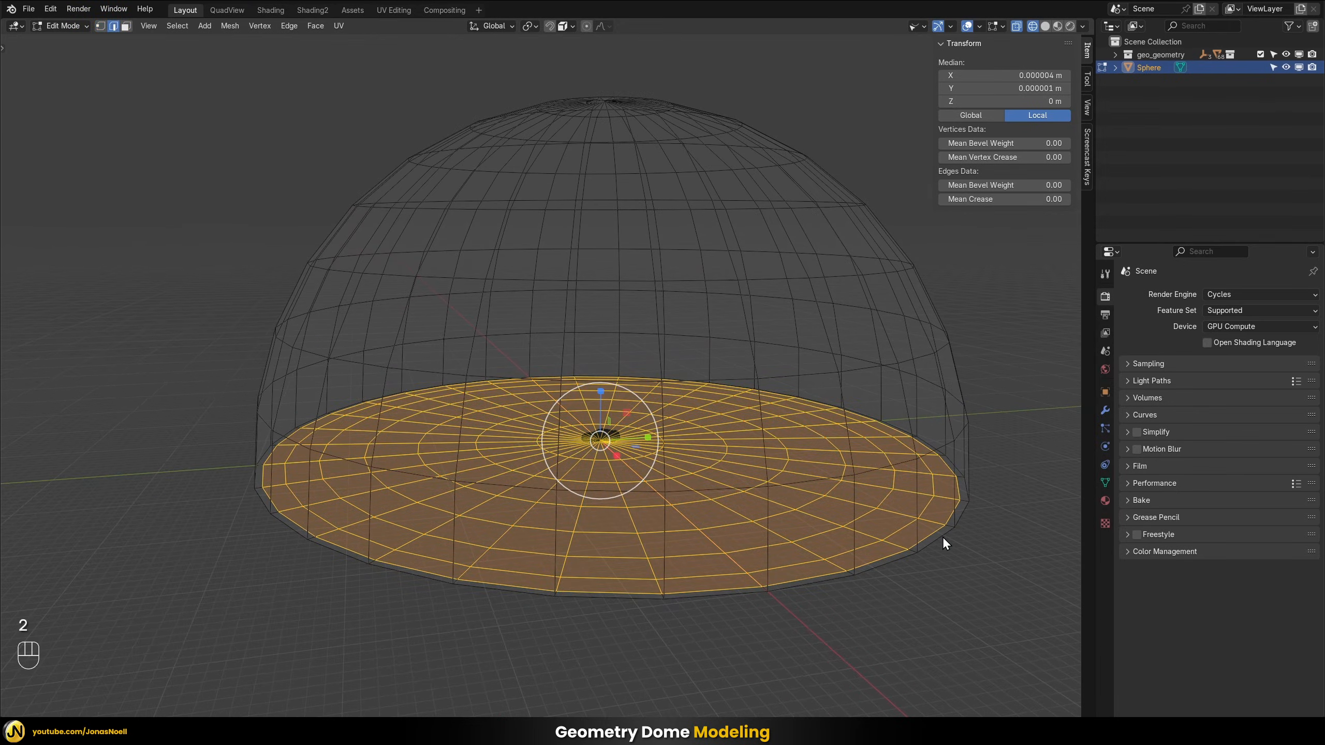
pyautogui.keyDown('alt'); pyautogui.click(942, 538); pyautogui.keyUp('alt')
pyautogui.keyDown('alt'); pyautogui.click(901, 558); pyautogui.keyUp('alt')
pyautogui.moveTo(871, 550); pyautogui.dragTo(896, 532, button='middle')
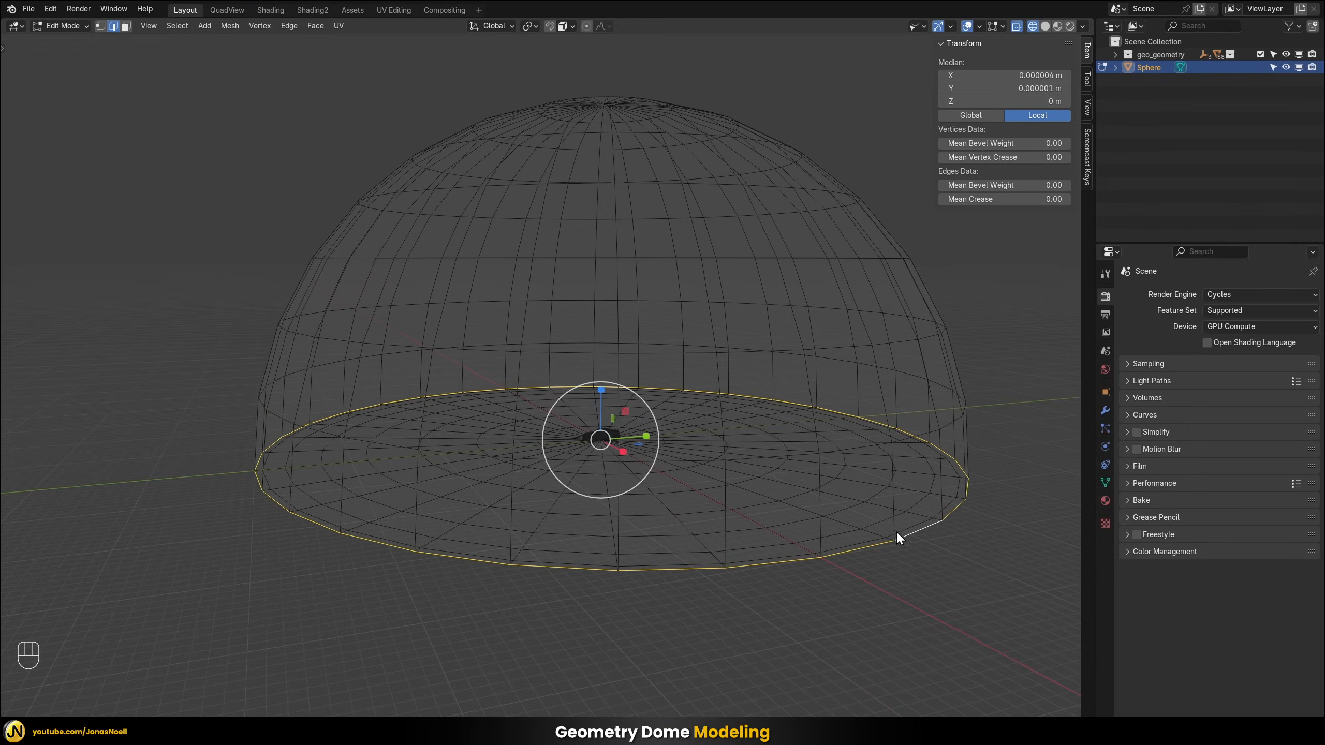
pyautogui.moveTo(604, 398); pyautogui.dragTo(605, 369)
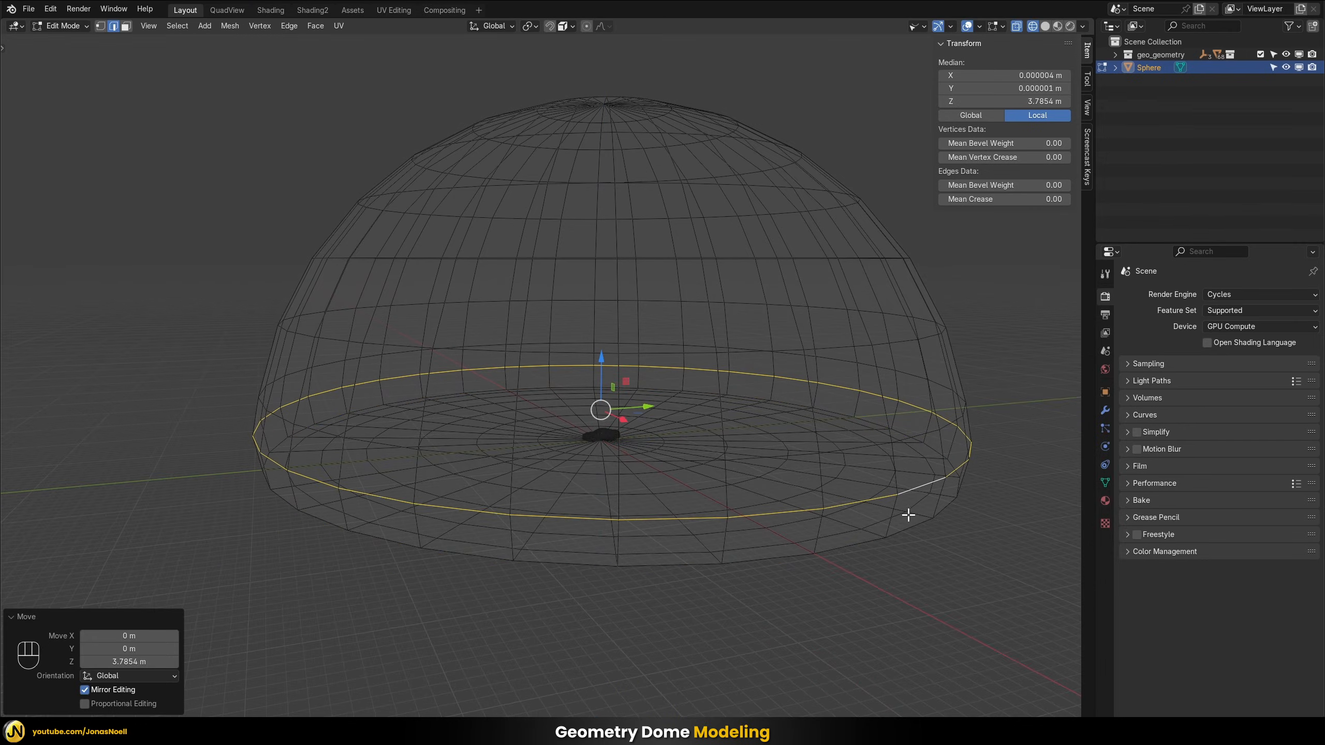
pyautogui.hotkey('ctrl', 'z')
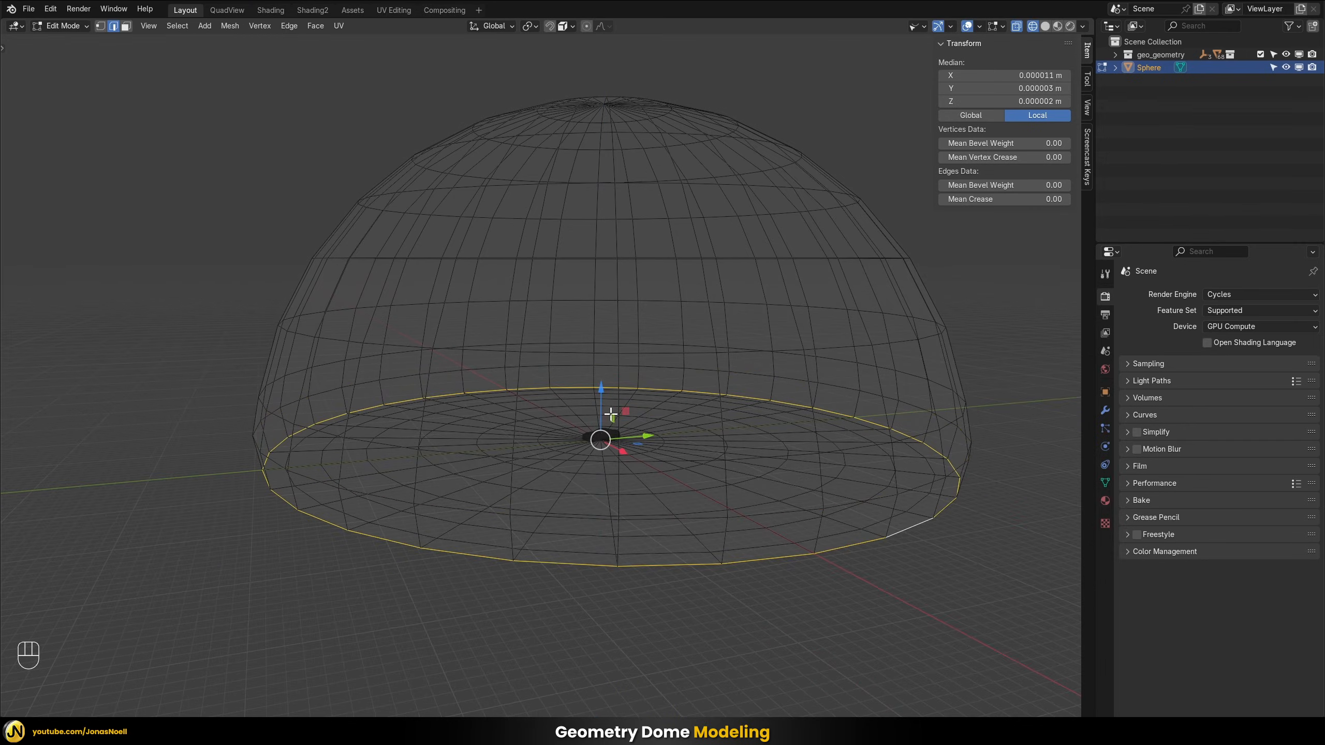
# Raise the edge loop just inside the dome's outer base rim about 1.37 m to round the floor transition
pyautogui.moveTo(600, 409); pyautogui.dragTo(600, 393)
pyautogui.moveTo(694, 438); pyautogui.dragTo(749, 417, button='middle')
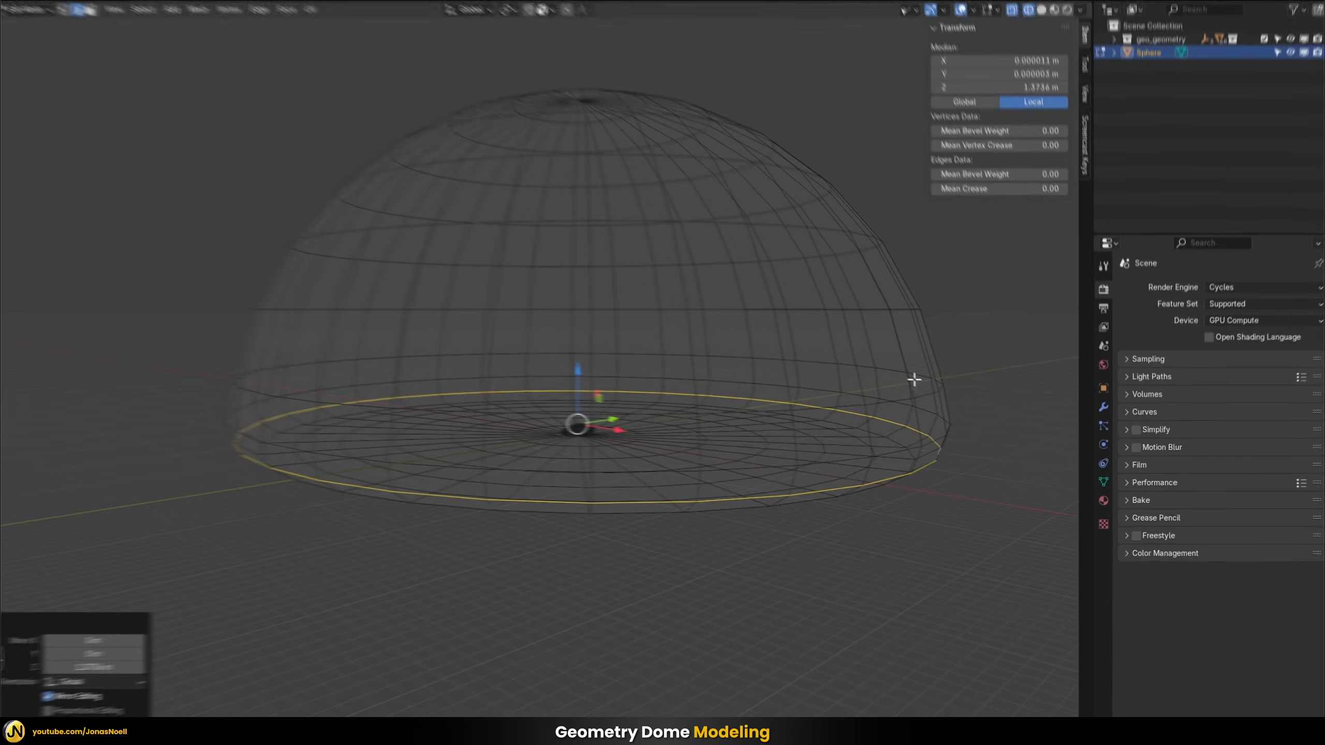
pyautogui.moveTo(621, 423); pyautogui.dragTo(713, 267, button='middle')
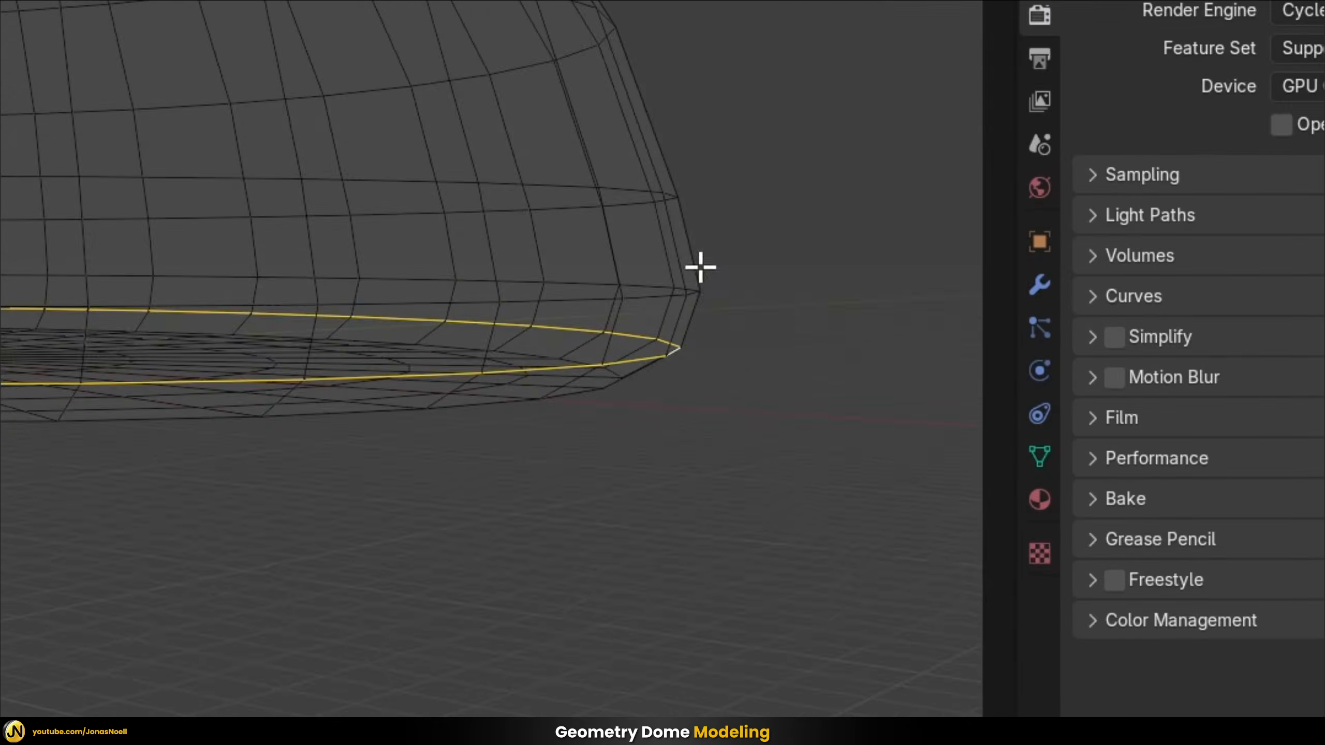
# Return the dome to Object Mode in solid shading and apply Shade Smooth to it
pyautogui.press('Tab')
pyautogui.moveTo(734, 375)
pyautogui.mouseDown(button='middle')
pyautogui.moveTo(933, 440)
pyautogui.moveTo(718, 313)
pyautogui.mouseUp(button='middle')
pyautogui.press('z')
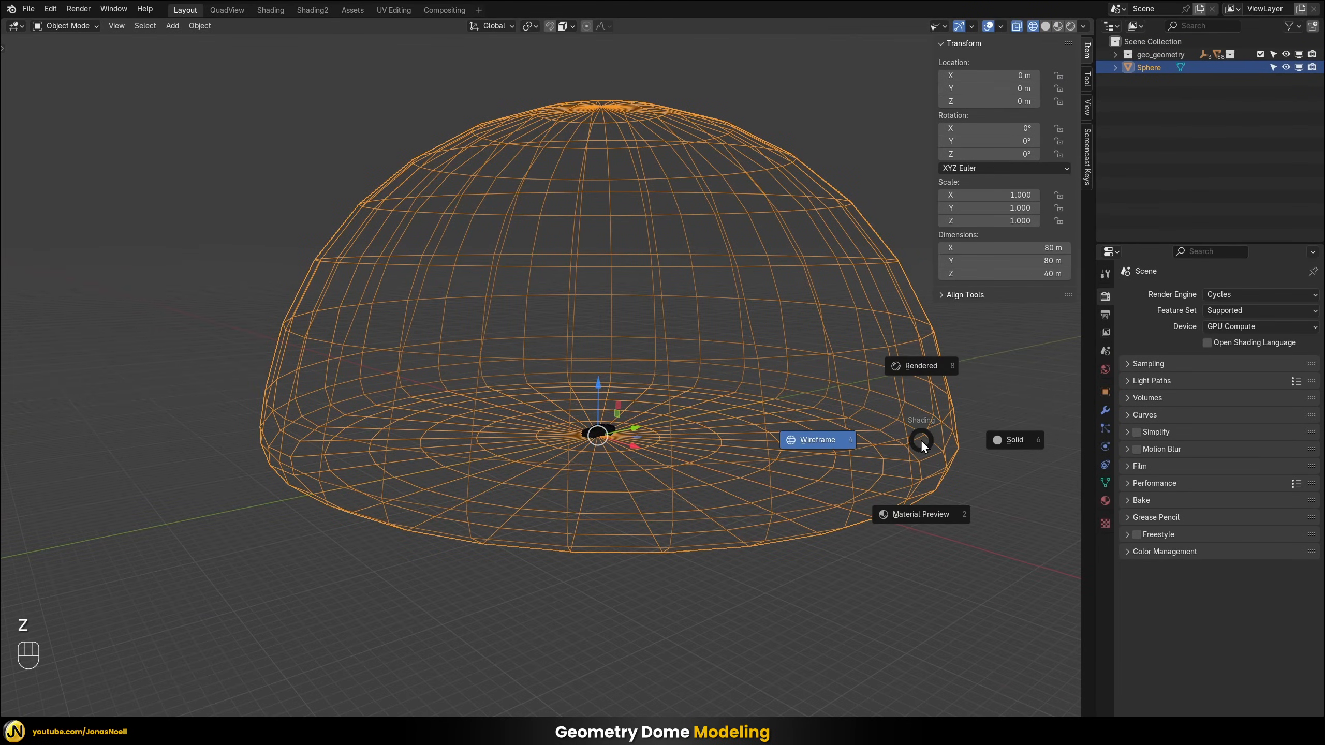
pyautogui.click(1014, 439)
pyautogui.rightClick(646, 292)
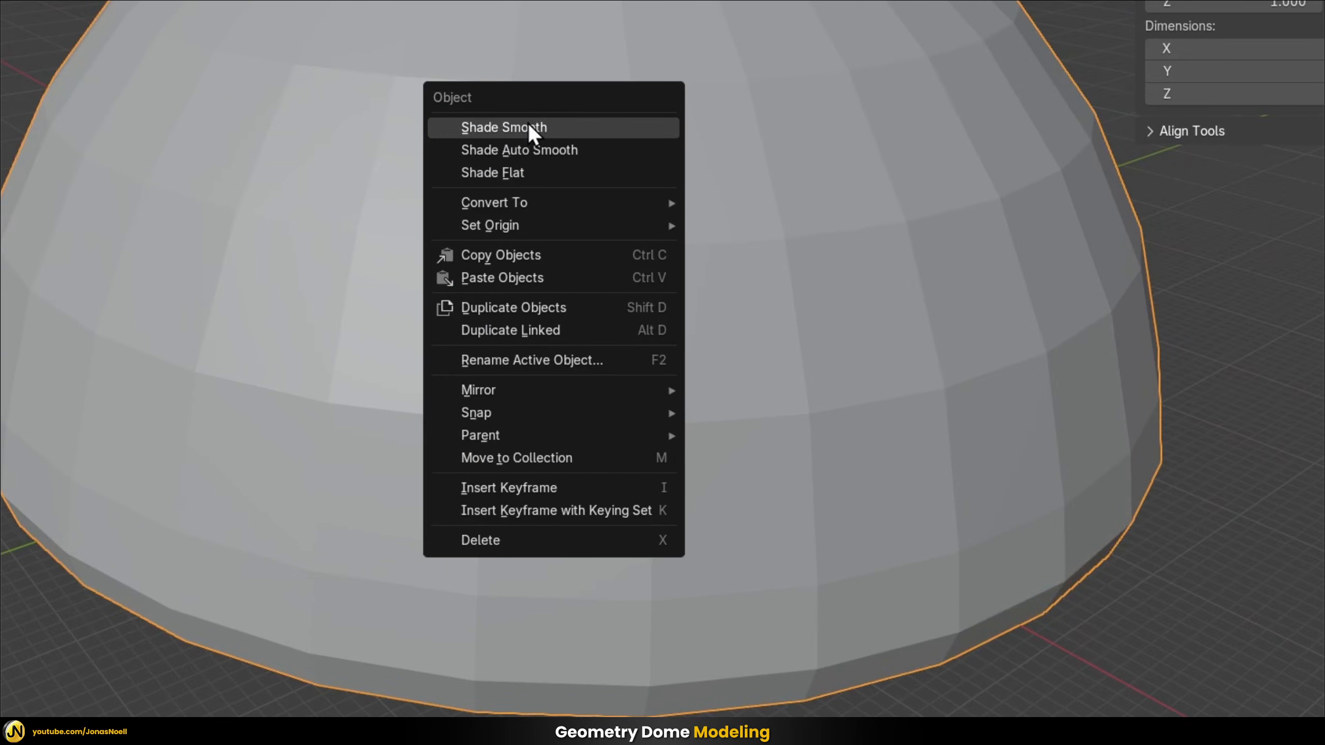
pyautogui.click(527, 127)
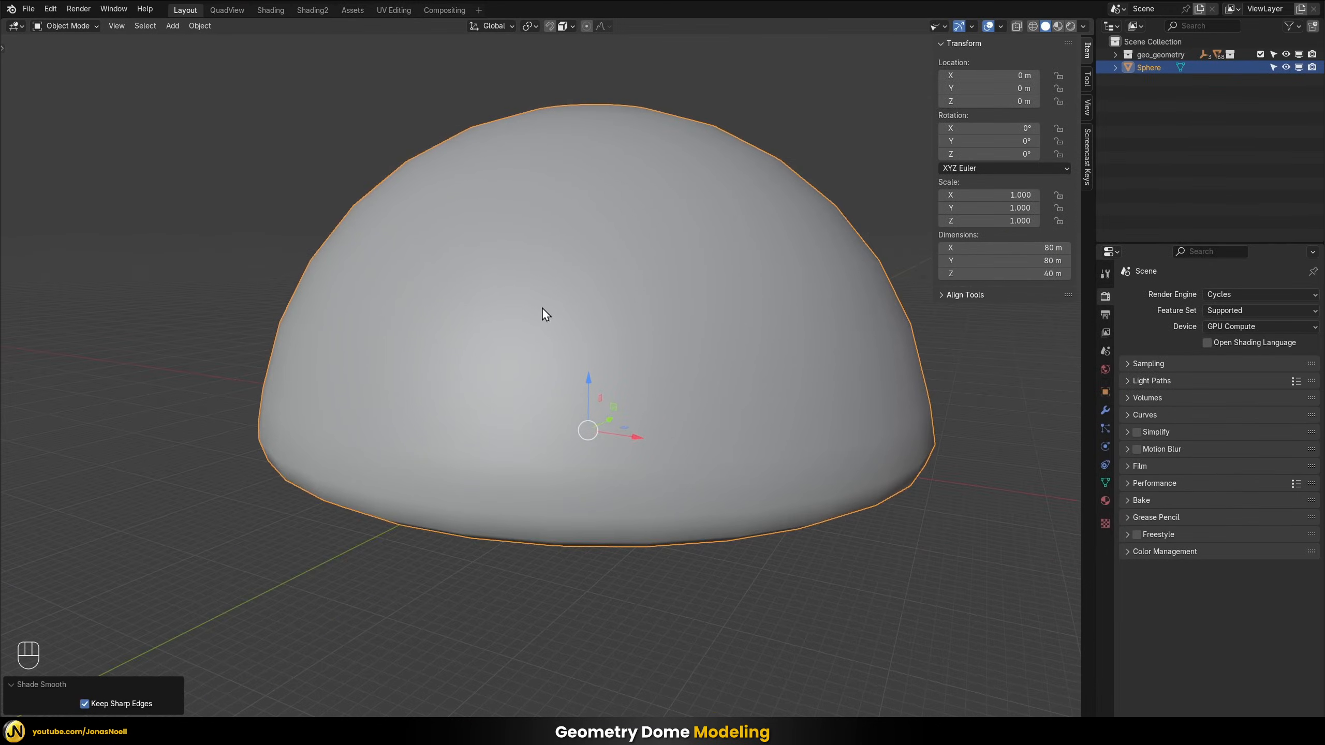
pyautogui.moveTo(543, 308); pyautogui.dragTo(591, 324, button='middle')
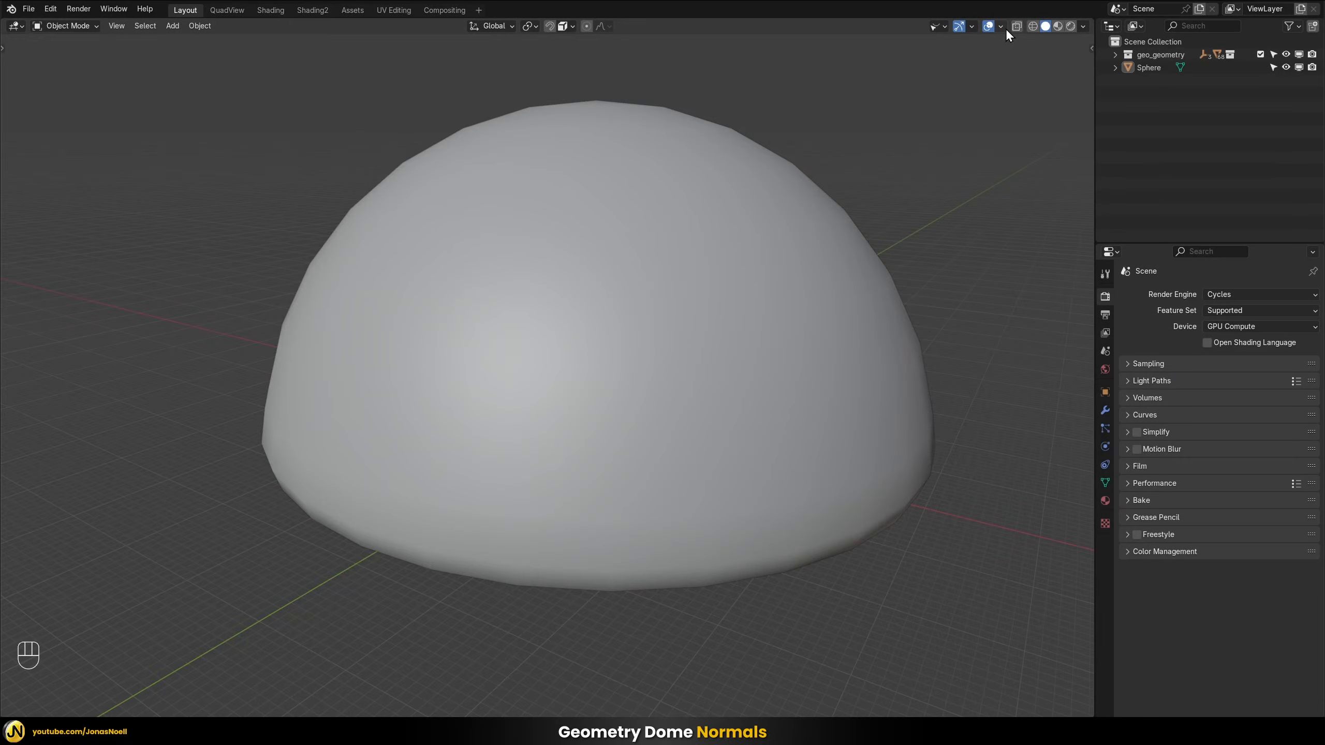
# Enable the Face Orientation overlay and inspect the direction of the dome's normals from outside
pyautogui.click(1001, 26)
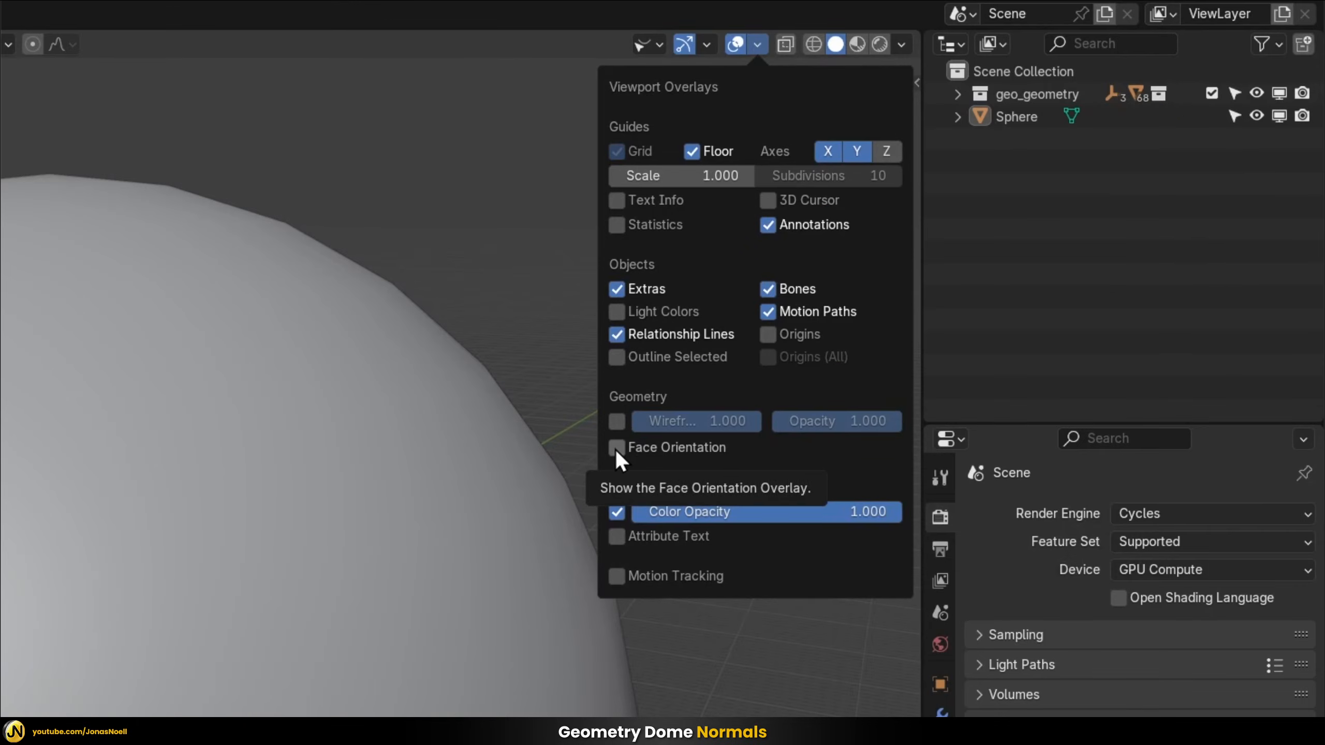
pyautogui.click(921, 257)
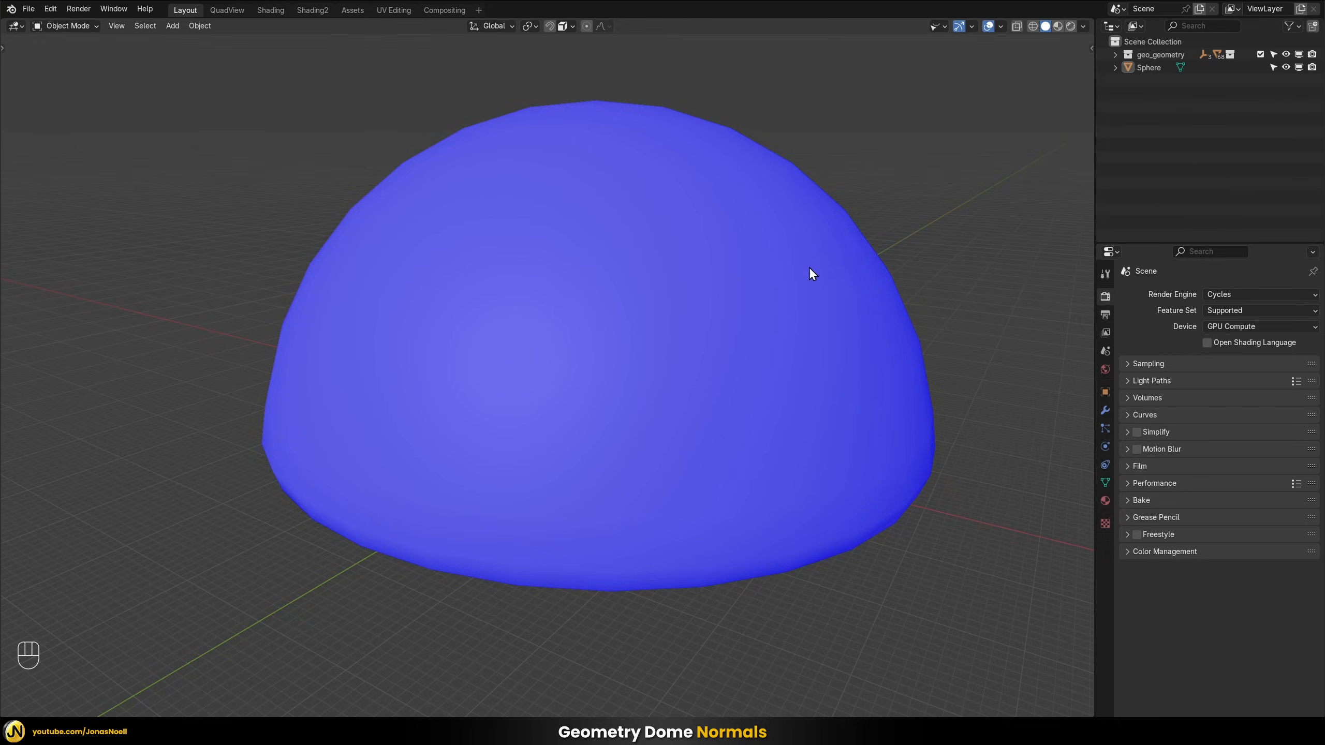
pyautogui.moveTo(482, 213); pyautogui.dragTo(635, 301, button='middle')
pyautogui.scroll(8, 635, 303)
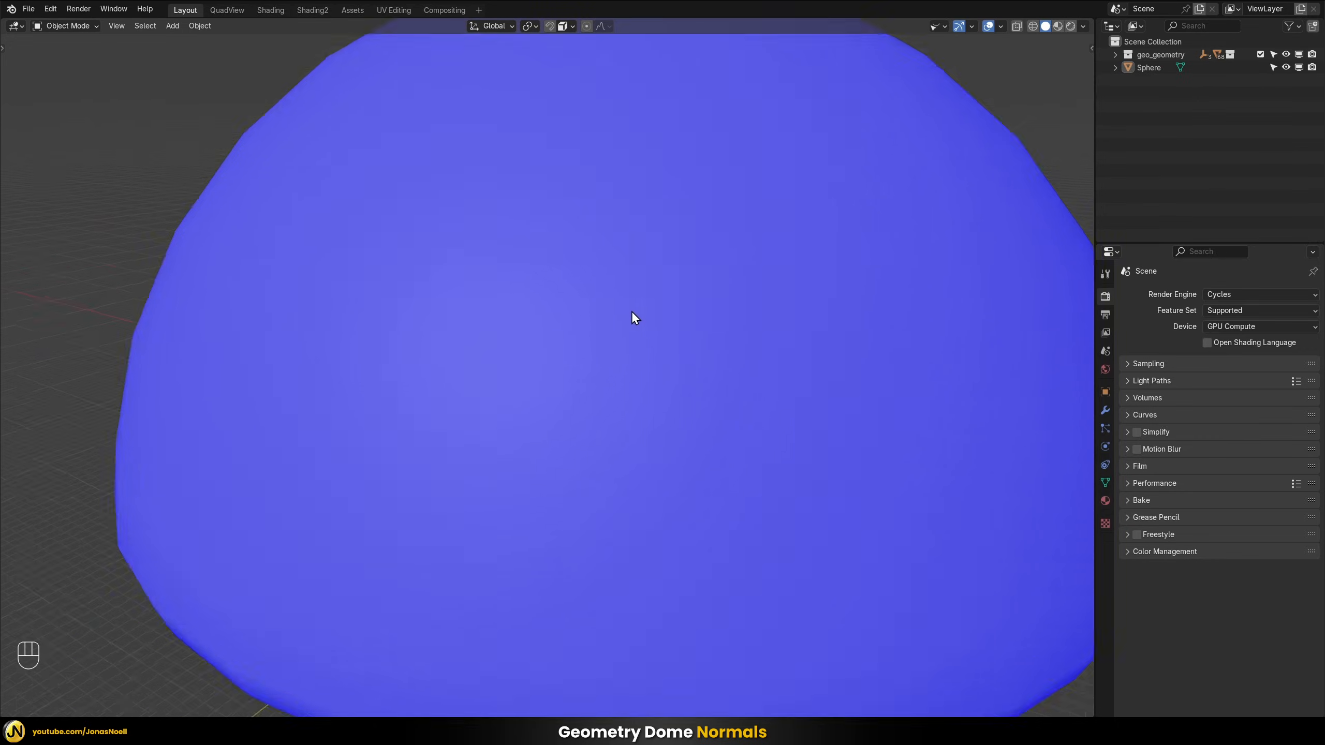
# Flip the normals of all the dome's faces so they point inward, and return to Object Mode
pyautogui.scroll(-2, 688, 310)
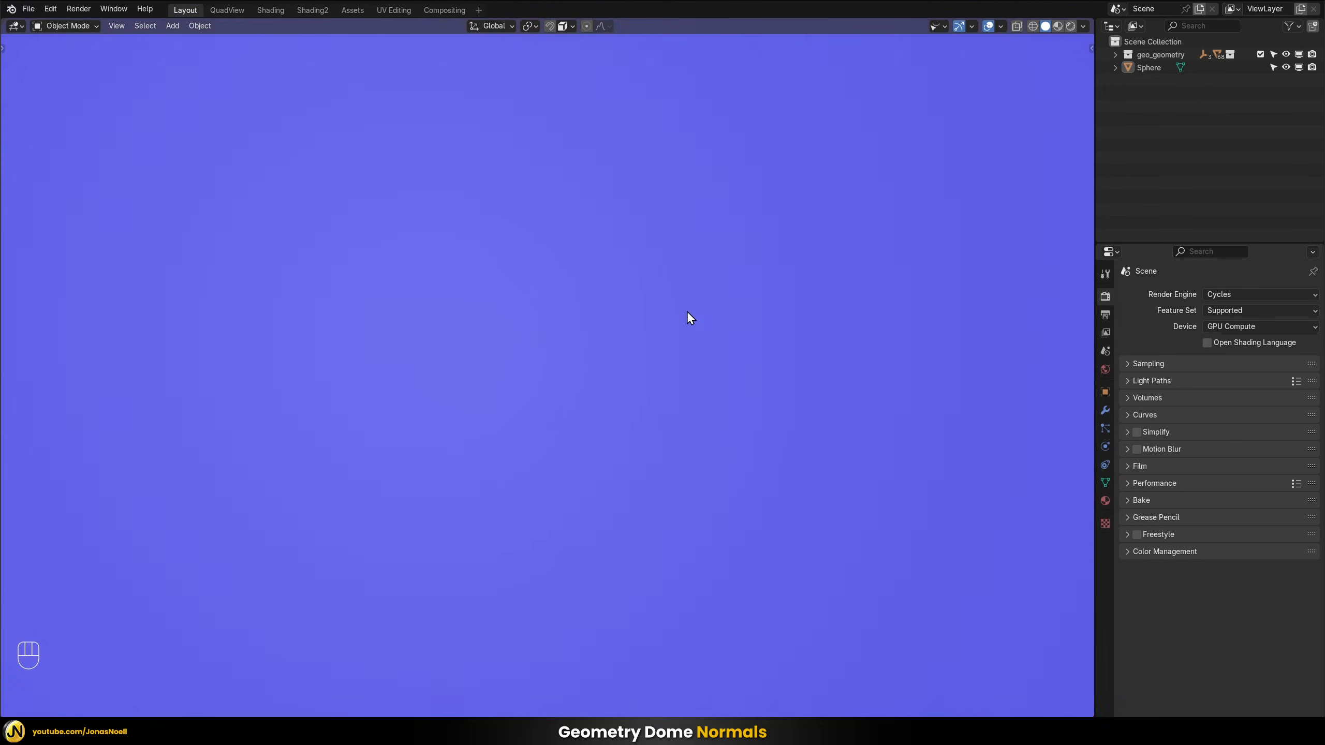
pyautogui.scroll(2, 687, 310)
pyautogui.scroll(-6, 687, 310)
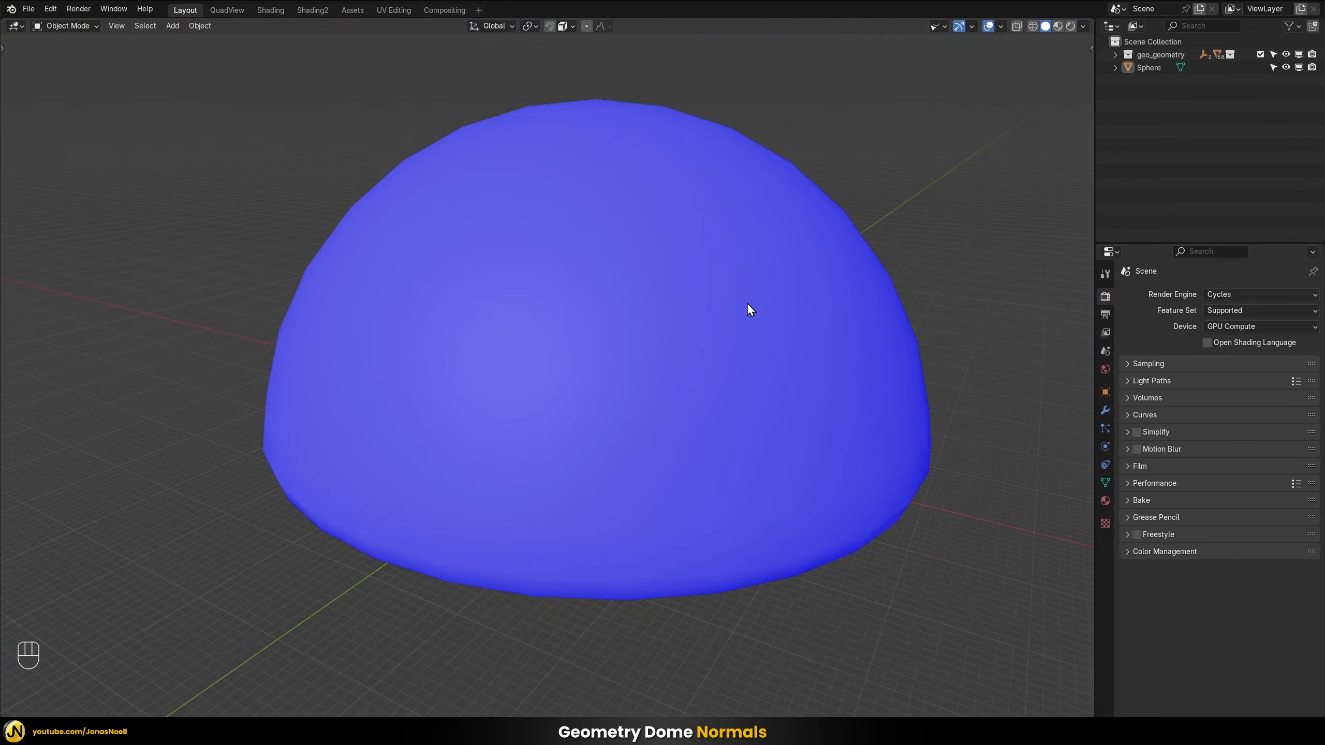
pyautogui.moveTo(747, 302)
pyautogui.keyDown('shift'); pyautogui.mouseDown(button='middle')
pyautogui.moveTo(774, 304)
pyautogui.moveTo(760, 313)
pyautogui.mouseUp(button='middle'); pyautogui.keyUp('shift')
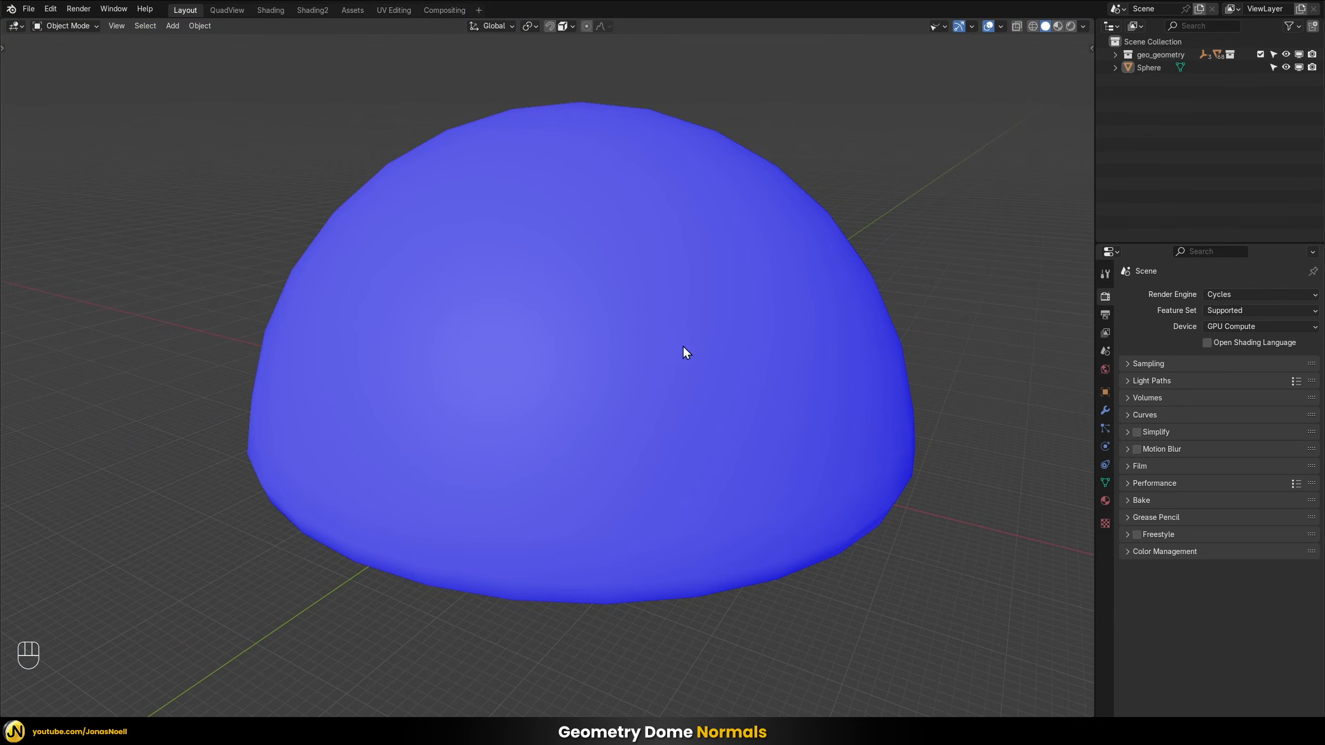
pyautogui.click(557, 229)
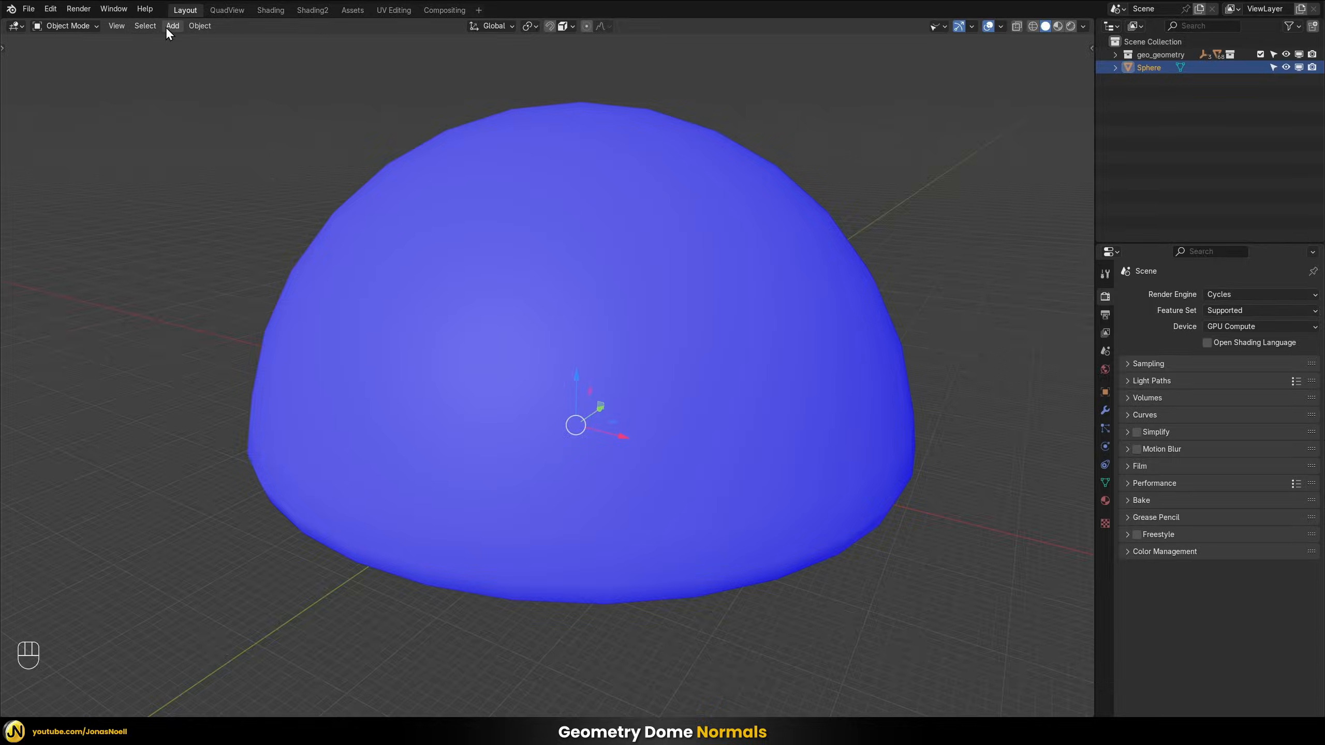
pyautogui.press('Tab')
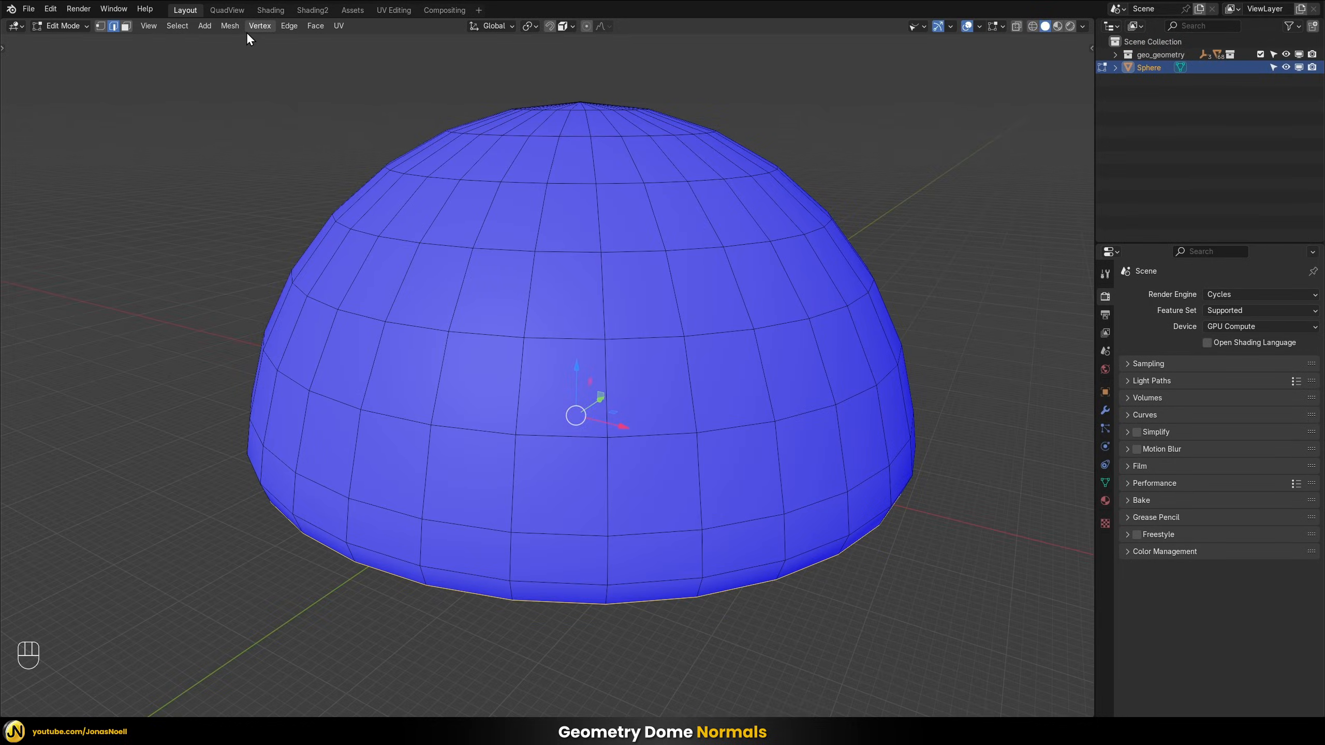
pyautogui.press('a')
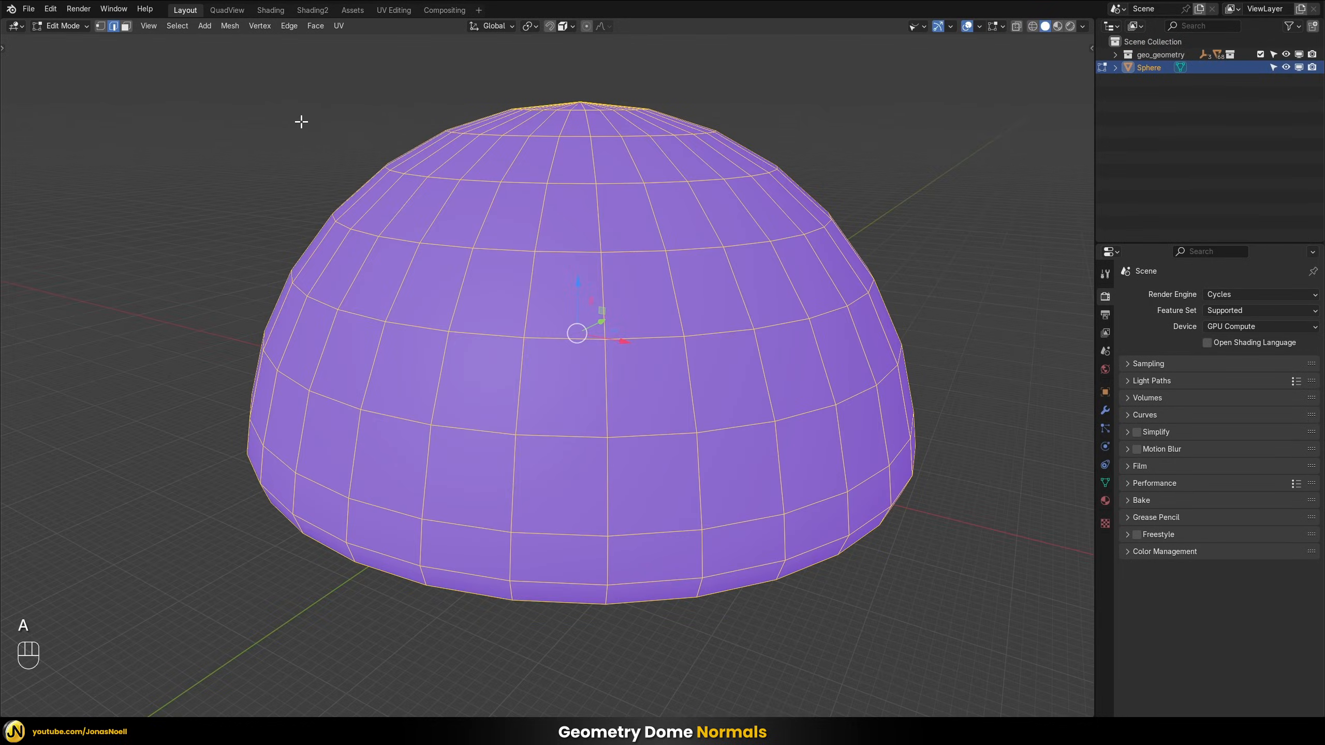
pyautogui.click(226, 24)
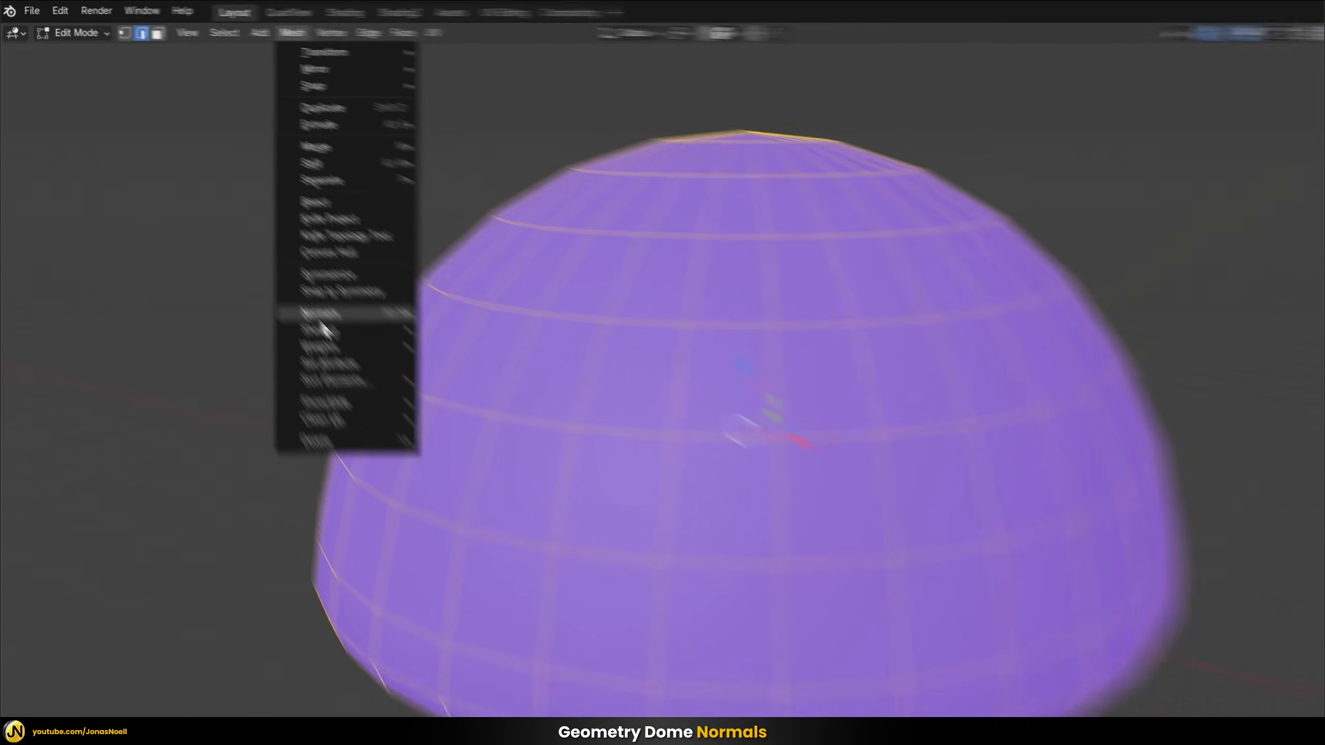
pyautogui.moveTo(259, 245)
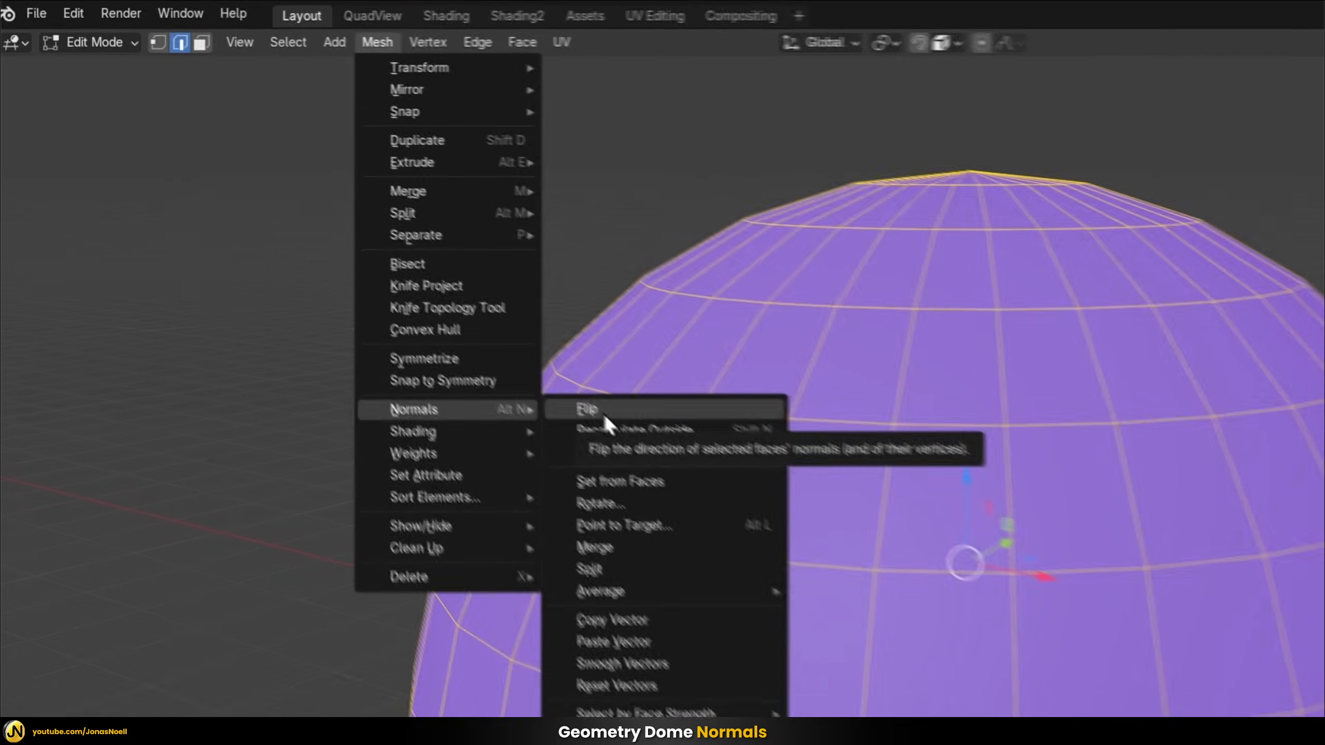
pyautogui.click(621, 424)
pyautogui.press('Tab')
pyautogui.click(896, 149)
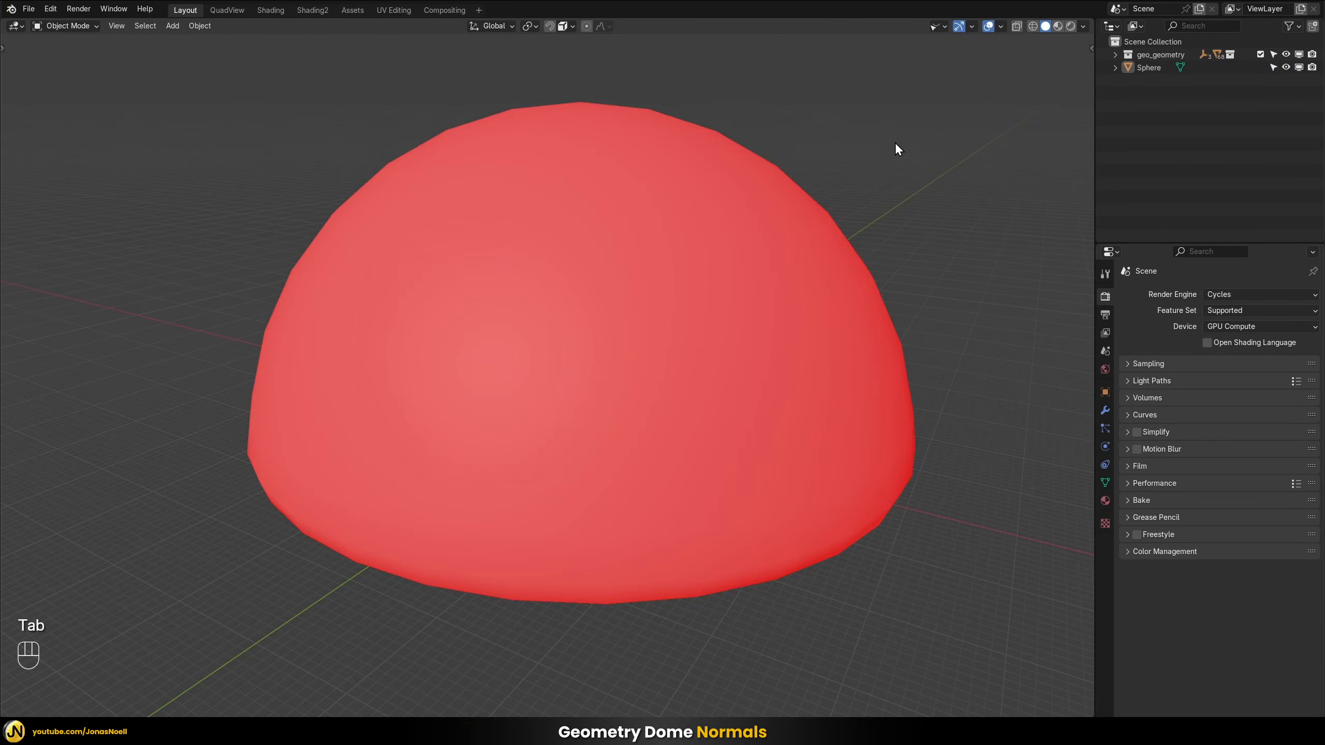
# Check the flipped face orientation inside and outside the dome, and disable the Face Orientation overlay
pyautogui.scroll(5, 605, 375)
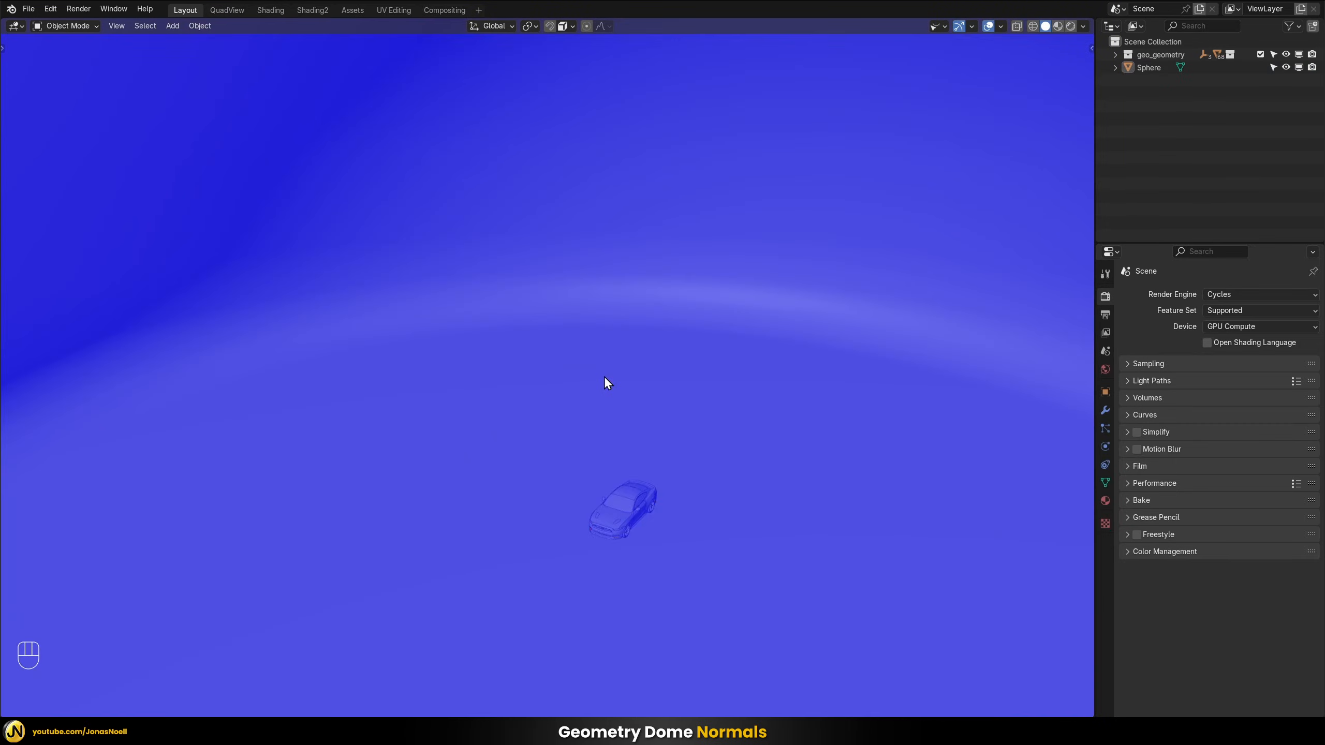
pyautogui.scroll(-5, 586, 374)
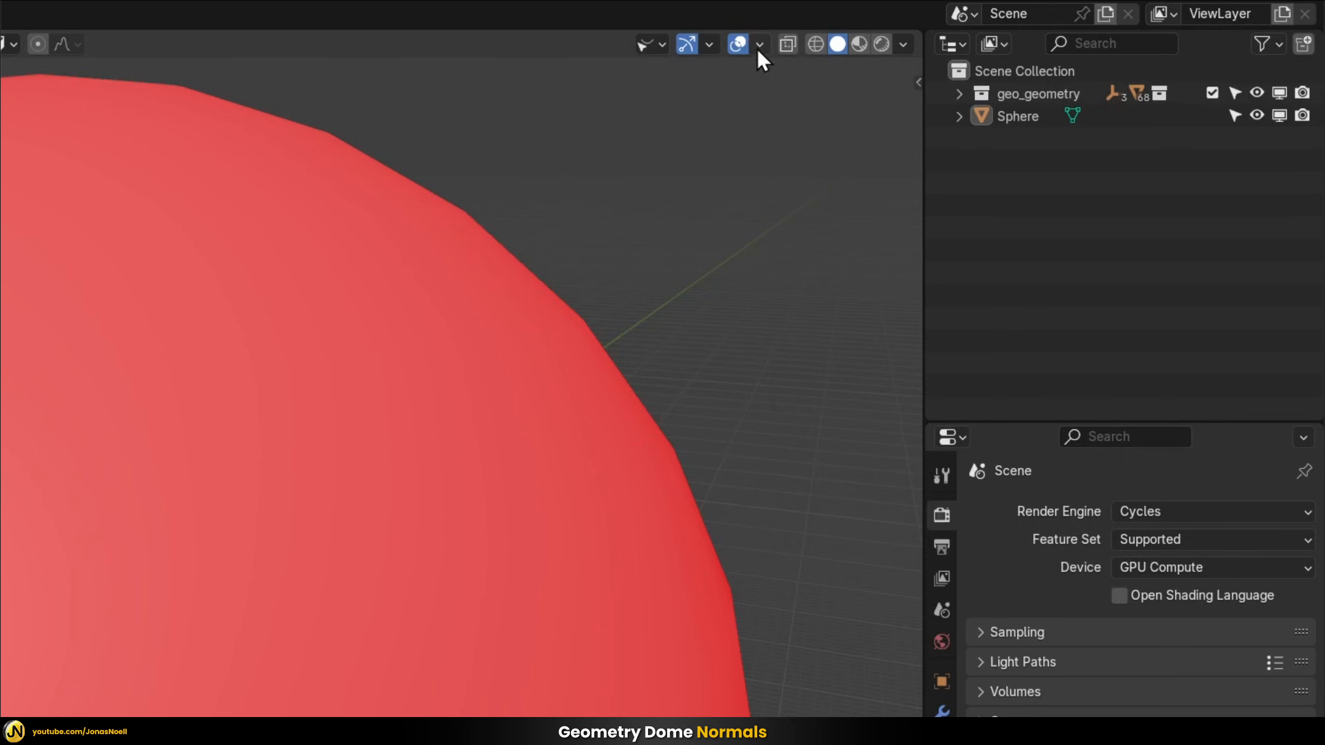
pyautogui.click(1000, 26)
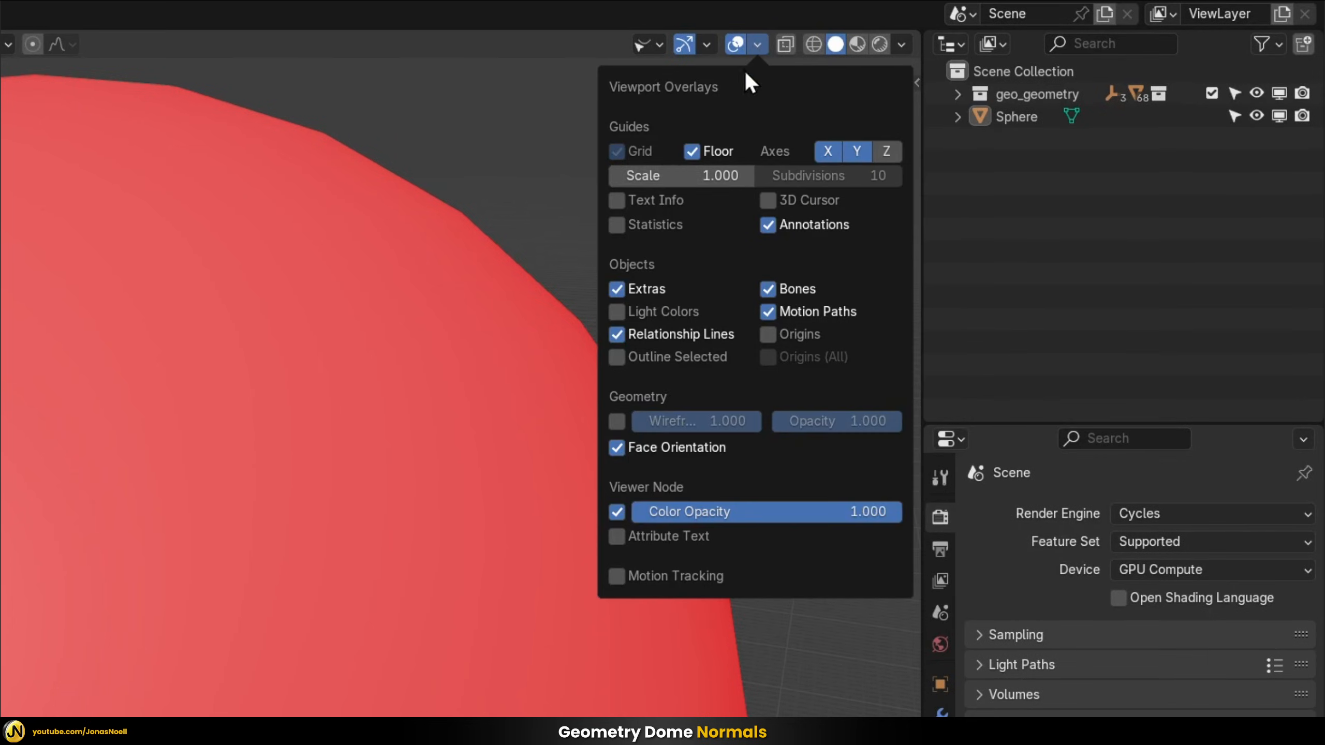
pyautogui.click(626, 448)
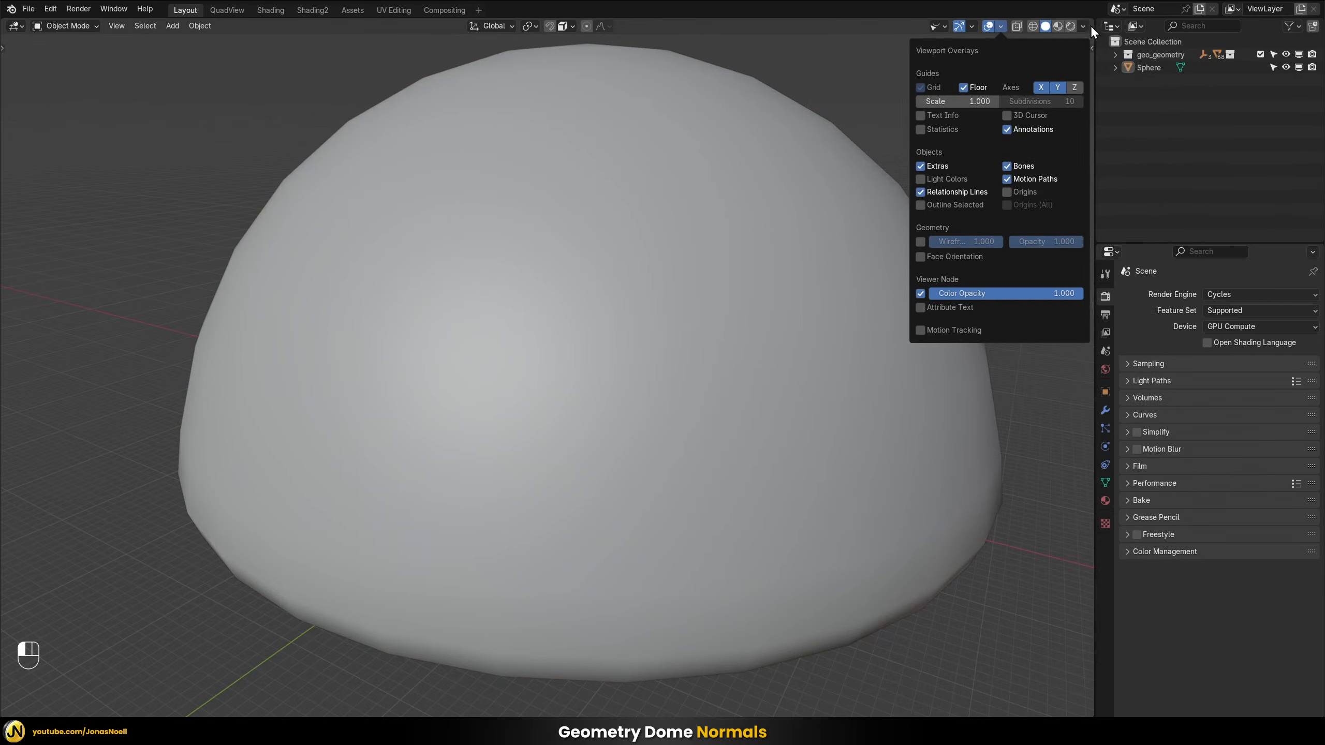
# Enable Backface Culling for the solid viewport shading and look into the dome from outside
pyautogui.click(901, 44)
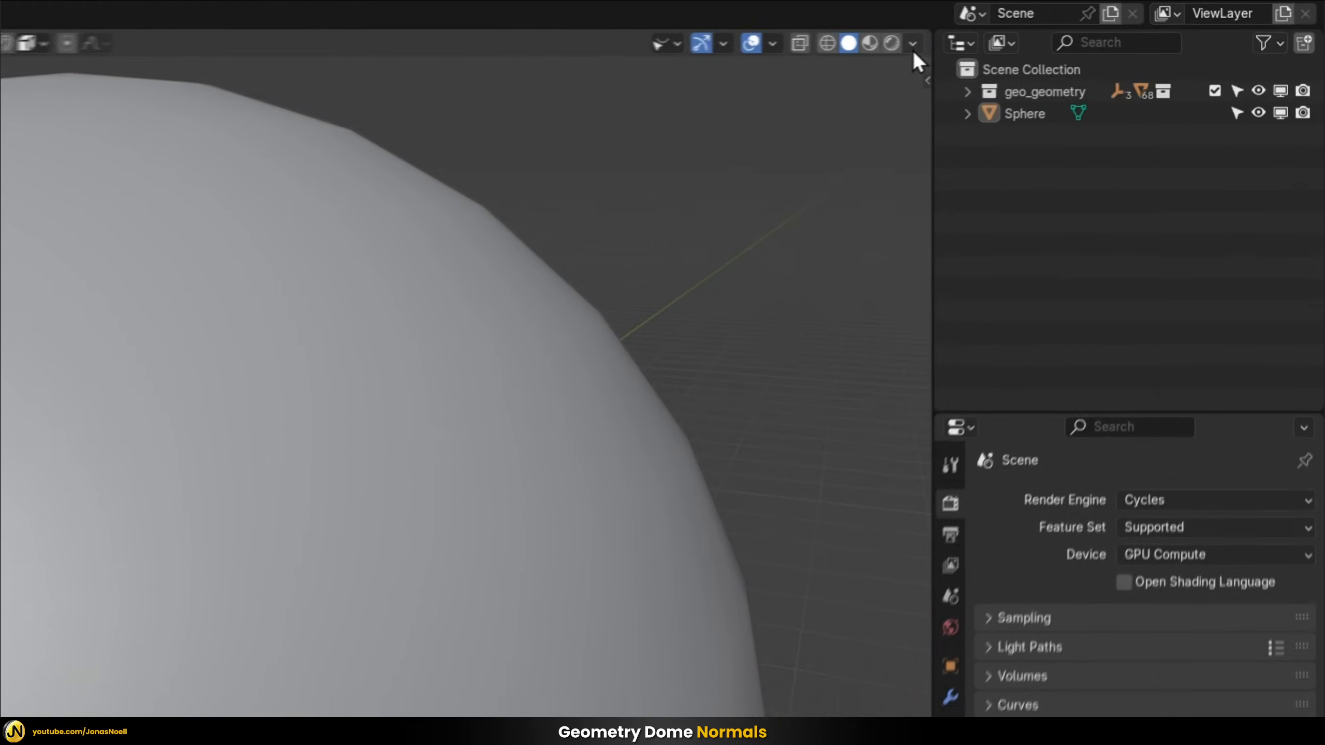
pyautogui.click(1083, 26)
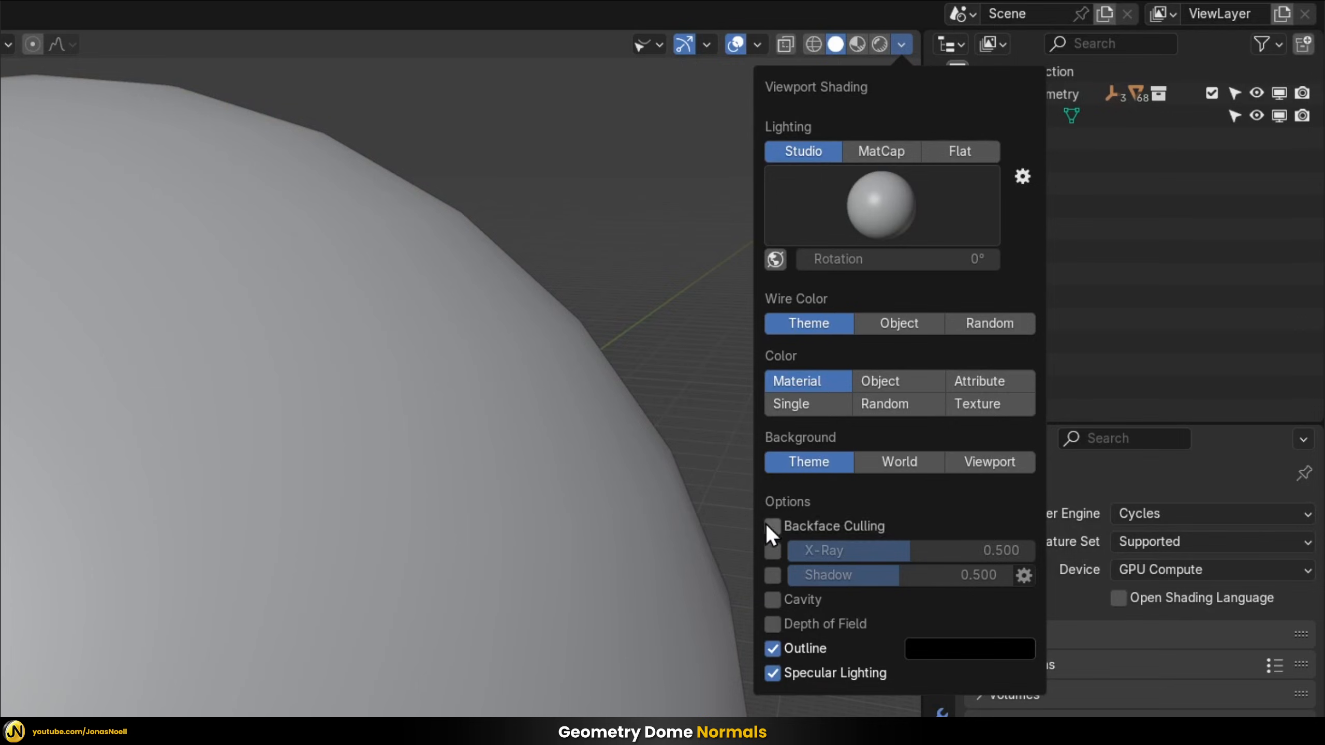
pyautogui.click(783, 525)
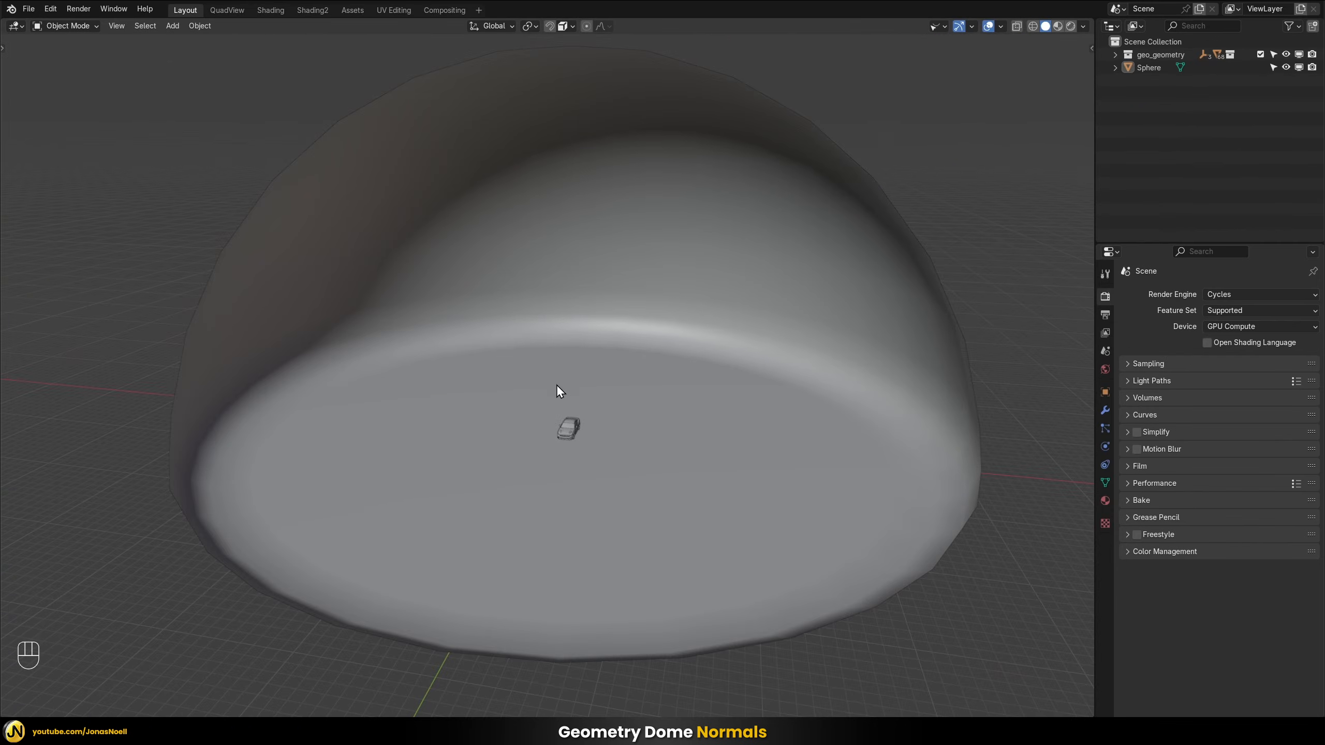
pyautogui.moveTo(557, 385); pyautogui.dragTo(470, 564, button='middle')
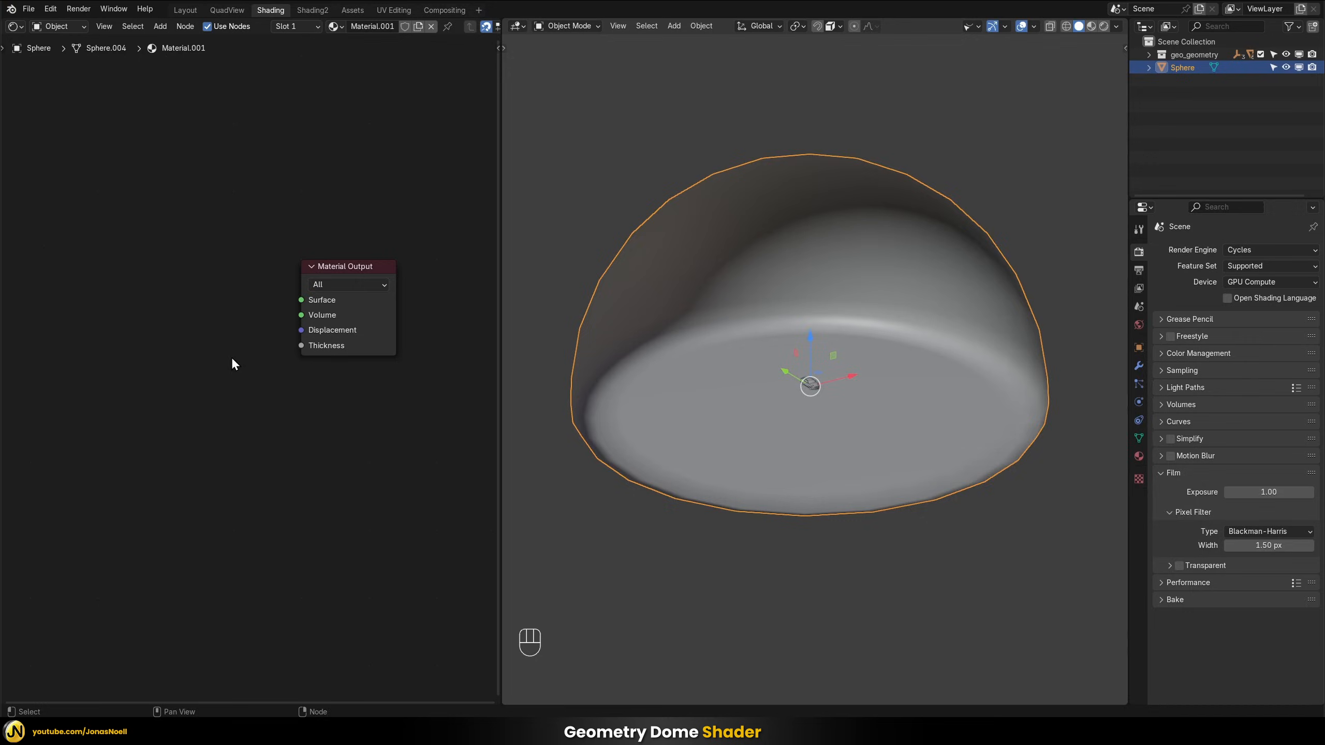
# Add an Emission shader to the dome's material and connect it to the Material Output's Surface input
pyautogui.hotkey('shift', 'a')
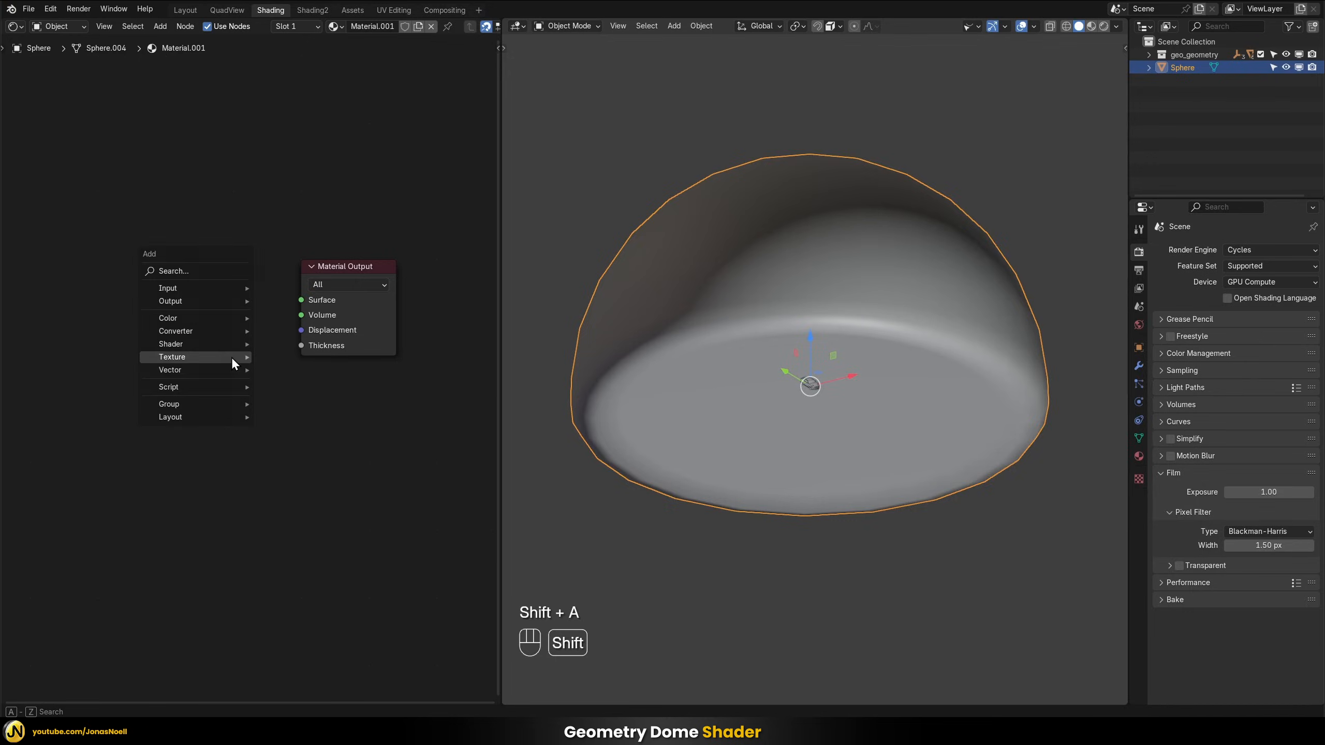
pyautogui.moveTo(237, 344)
pyautogui.click(310, 370)
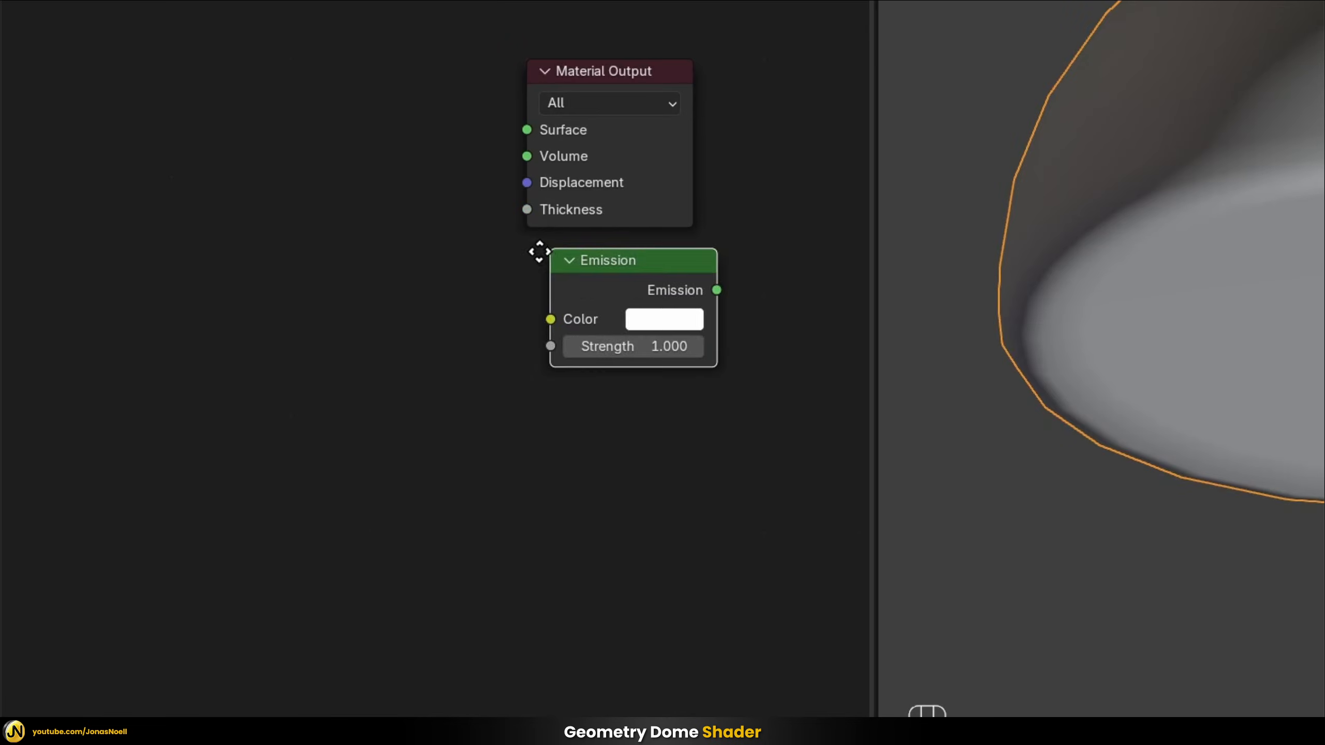
pyautogui.click(178, 63)
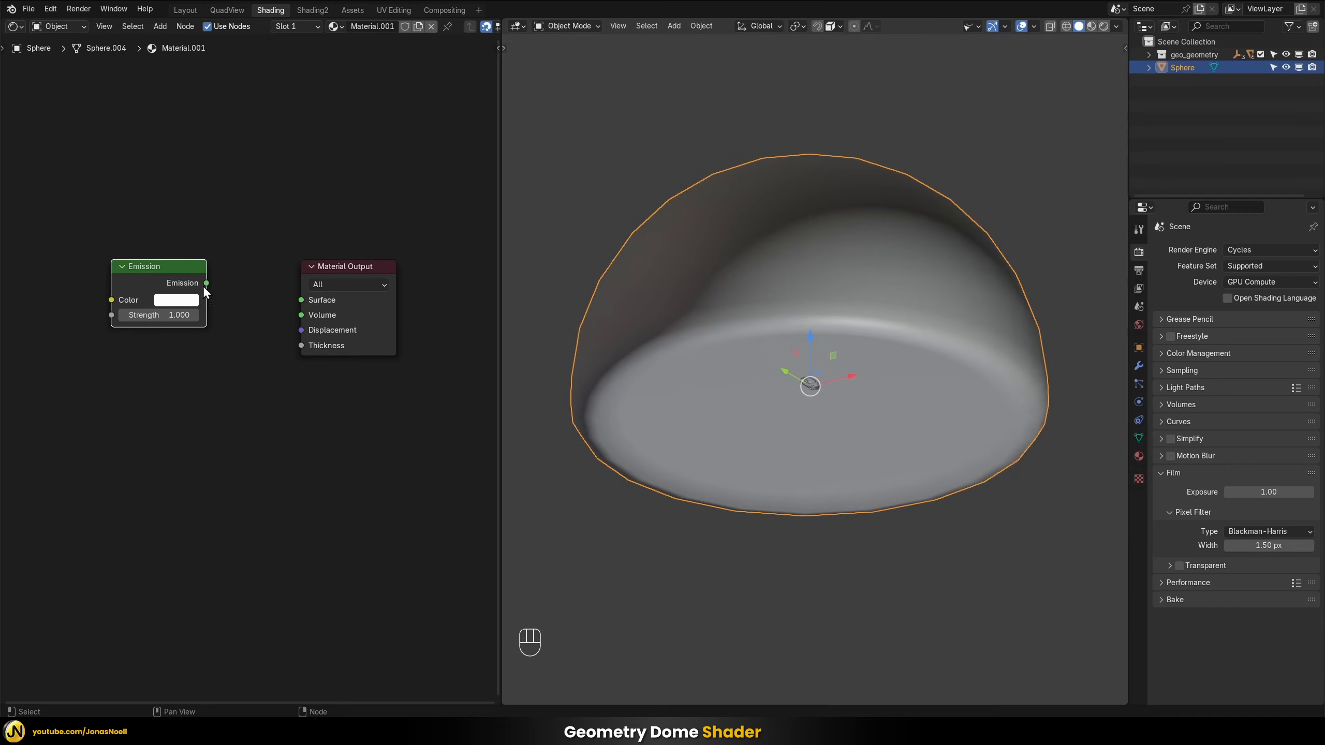
pyautogui.moveTo(206, 283); pyautogui.dragTo(237, 297)
pyautogui.moveTo(315, 309); pyautogui.dragTo(316, 310)
# Preview the emissive dome in Rendered shading and move the Emission node closer to the Material Output
pyautogui.press('z')
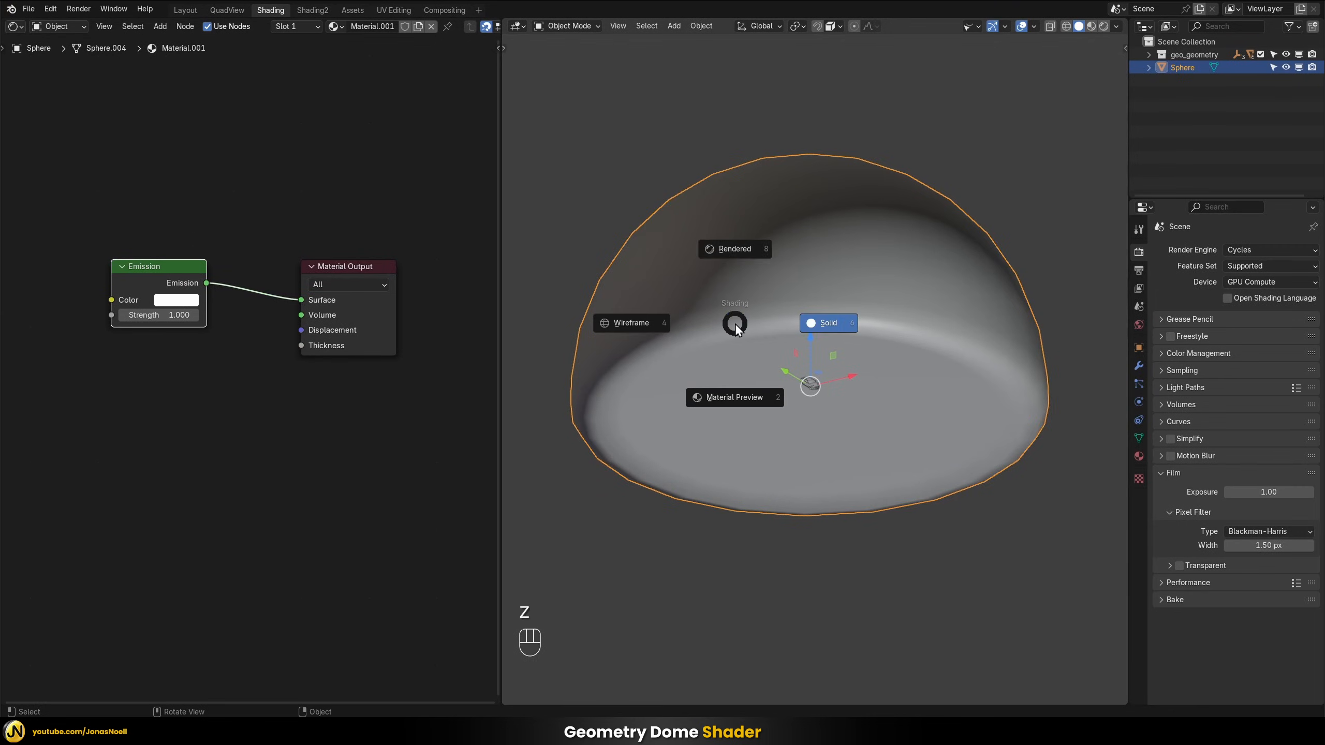
pyautogui.click(731, 248)
pyautogui.moveTo(855, 282); pyautogui.dragTo(962, 282, button='middle')
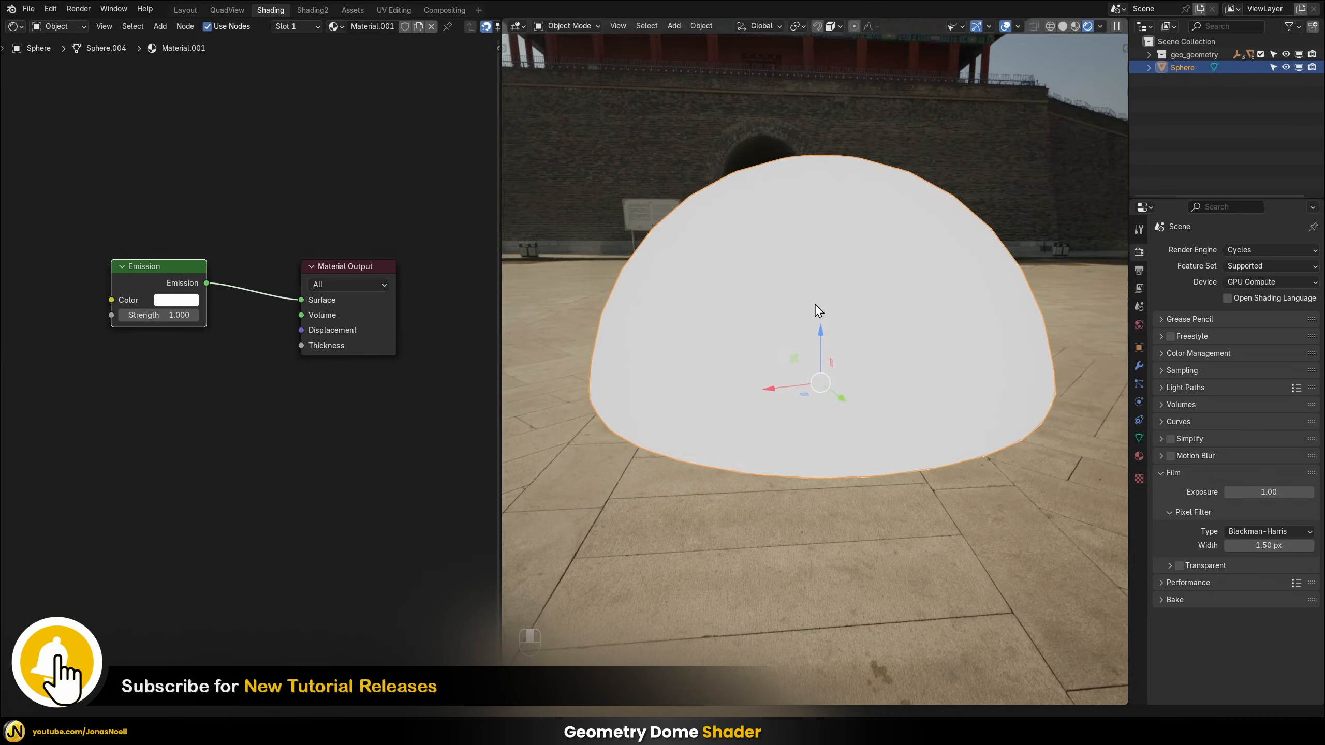
pyautogui.moveTo(817, 310); pyautogui.dragTo(533, 285, button='middle')
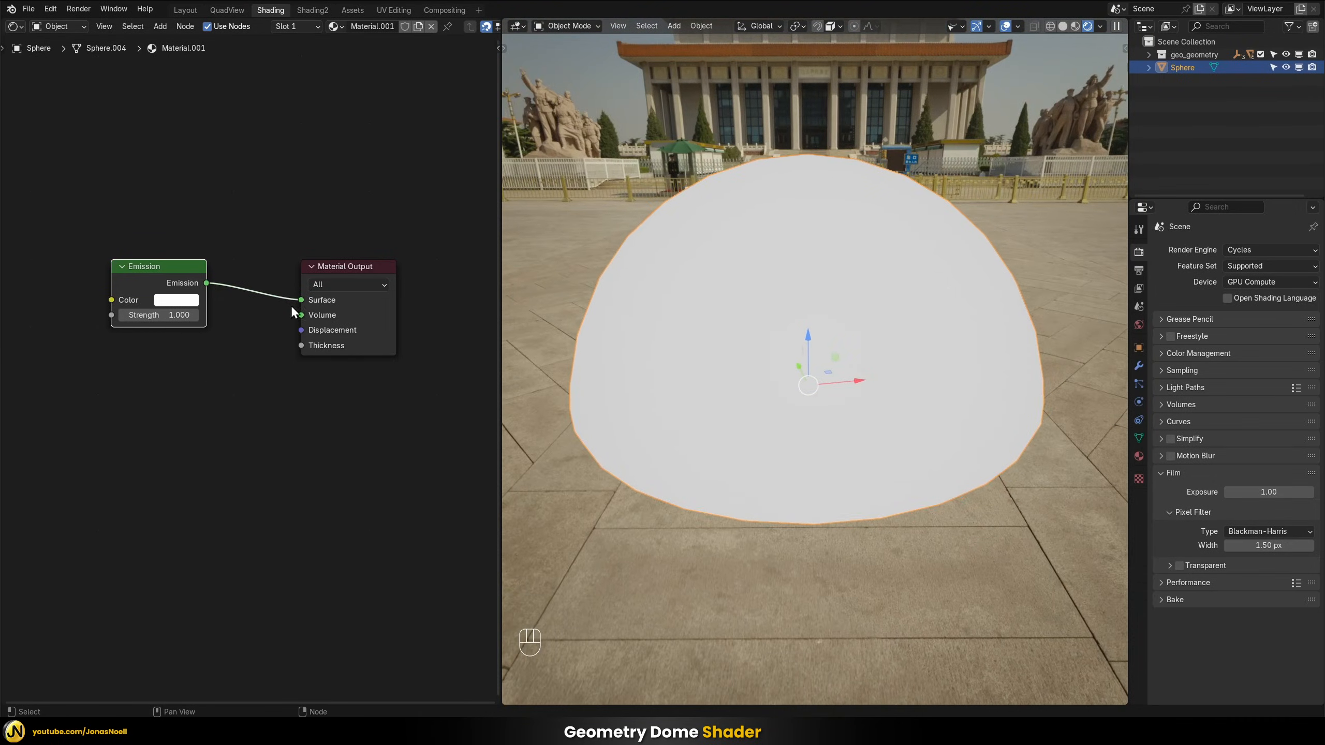
pyautogui.moveTo(161, 277); pyautogui.dragTo(201, 277)
pyautogui.moveTo(827, 207)
pyautogui.mouseDown(button='middle')
pyautogui.moveTo(799, 207)
pyautogui.moveTo(816, 213)
pyautogui.mouseUp(button='middle')
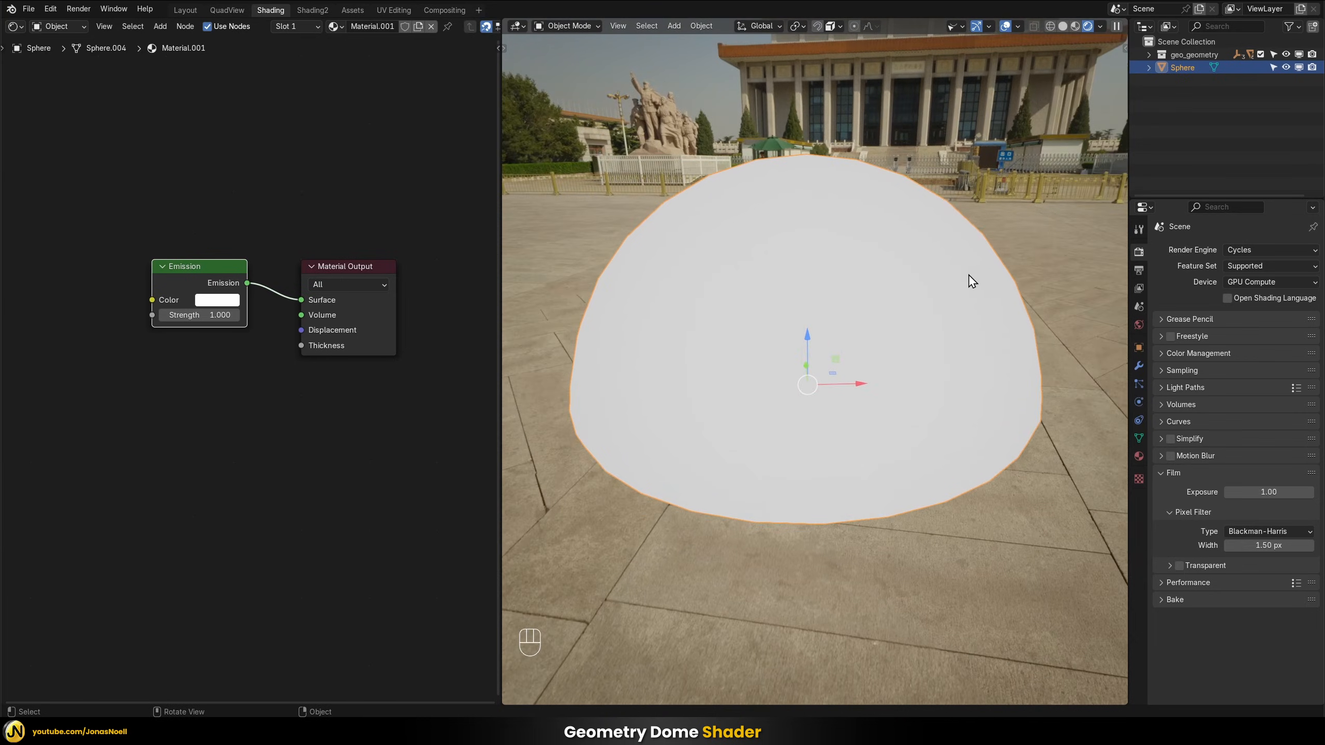
# Add an Image Texture node to the dome's material and assign the existing image zhengyang_gate_8k.hdr to it
pyautogui.click(231, 393)
pyautogui.hotkey('shift', 'a')
pyautogui.write('im')
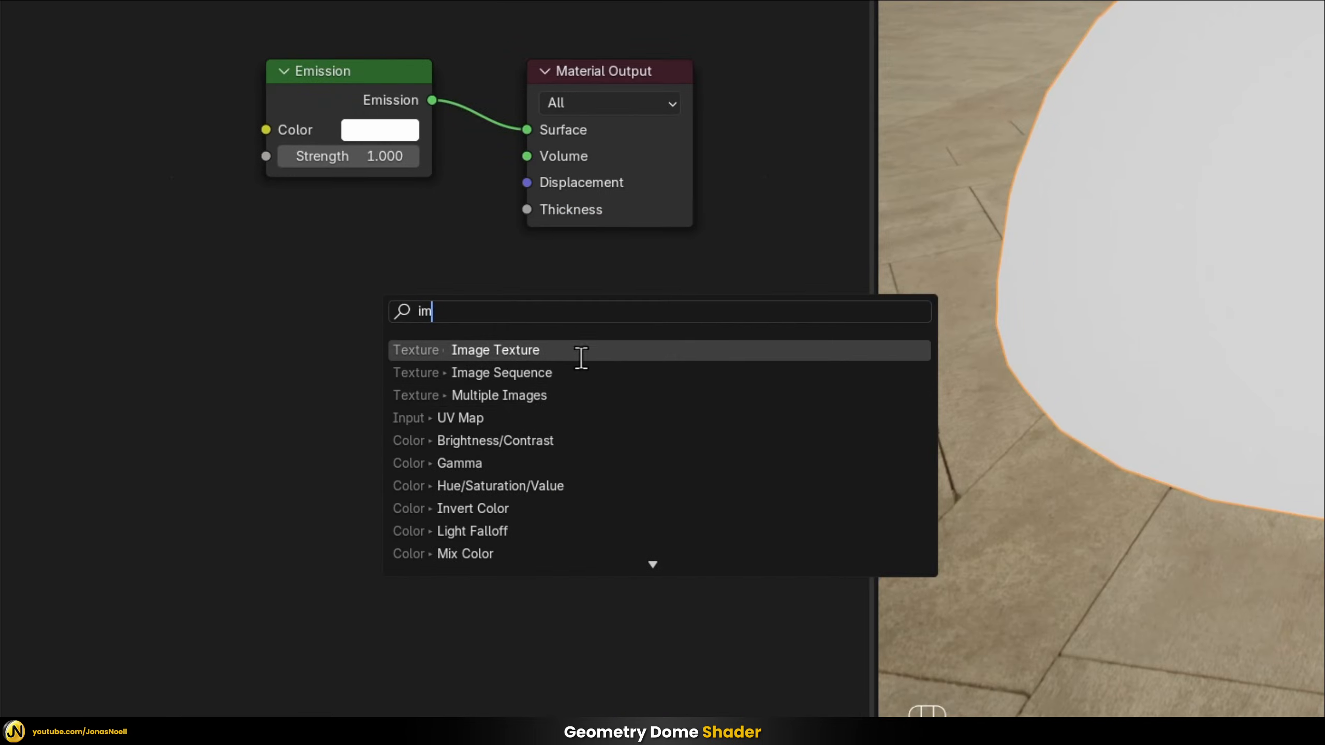
pyautogui.click(581, 358)
pyautogui.click(274, 373)
pyautogui.click(136, 373)
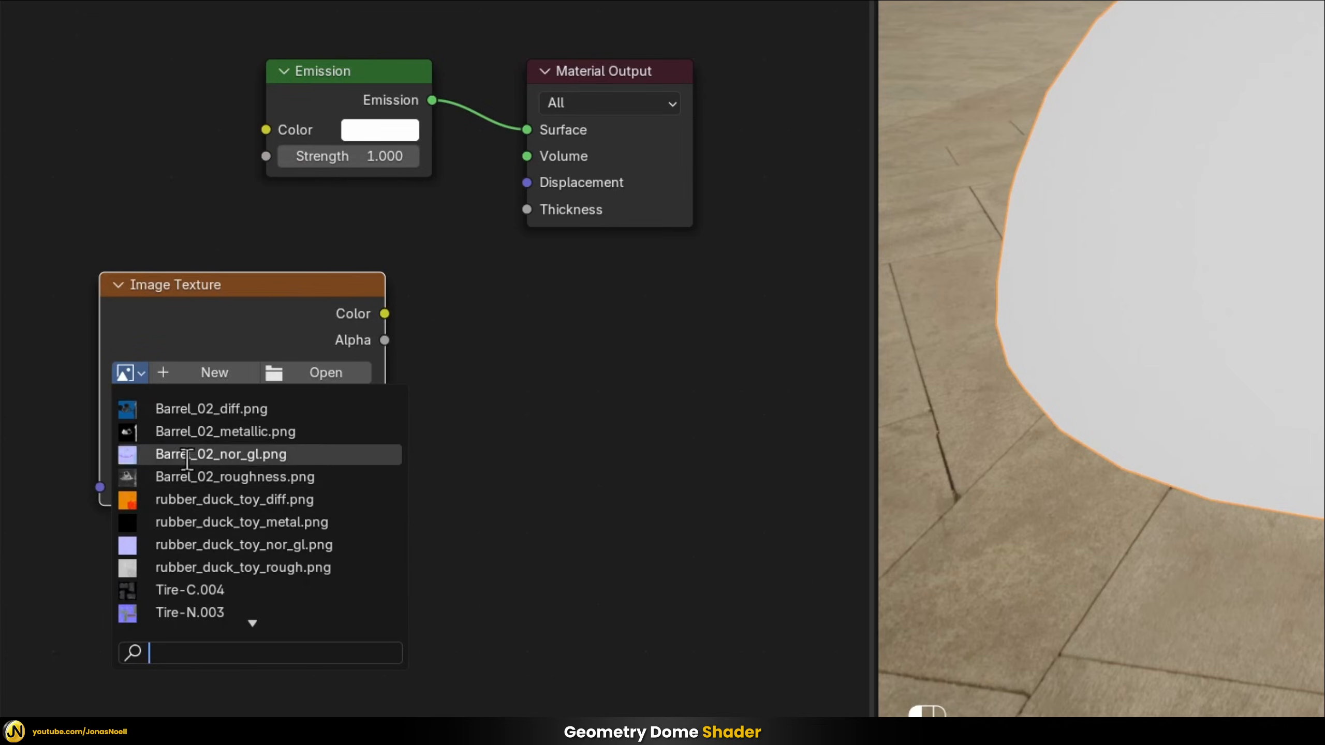
pyautogui.scroll(-4, 227, 603)
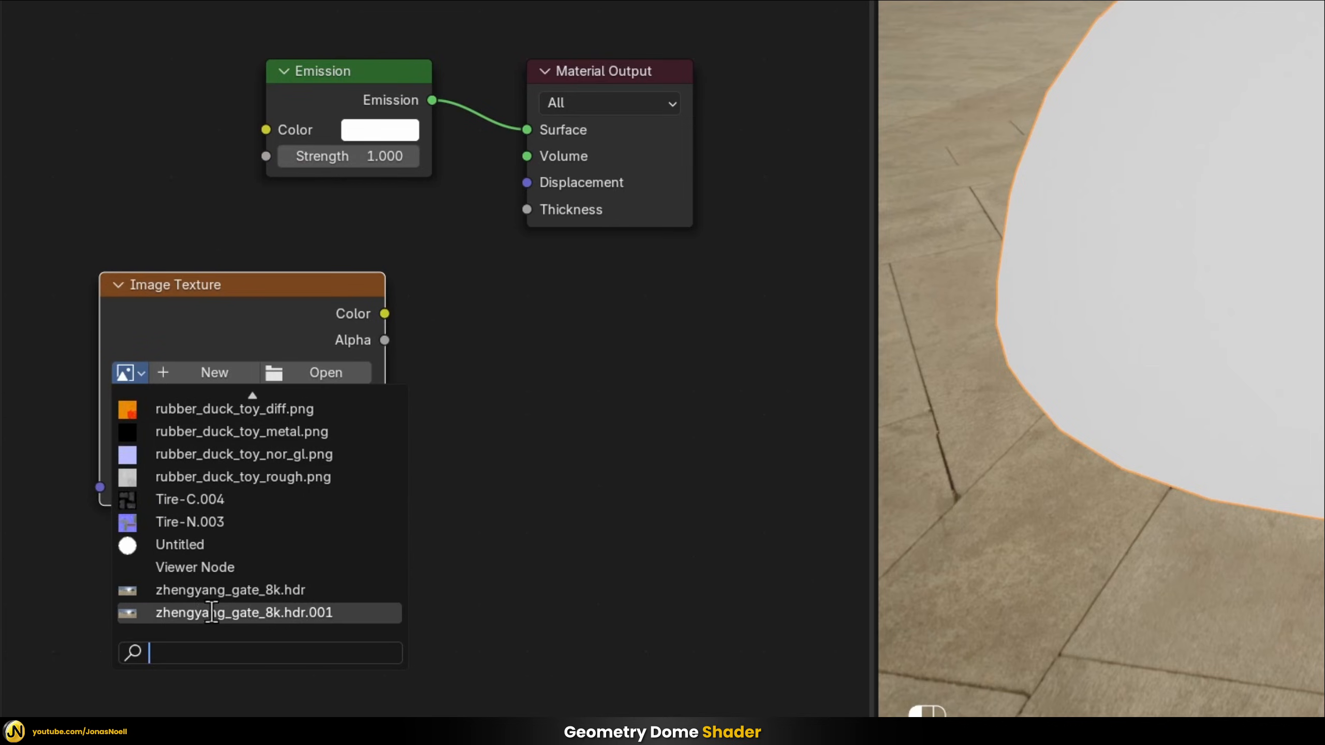
pyautogui.click(229, 589)
# Connect the HDR image's Color output to the Emission node's Color input and view the dome from several angles
pyautogui.moveTo(405, 316); pyautogui.dragTo(263, 130)
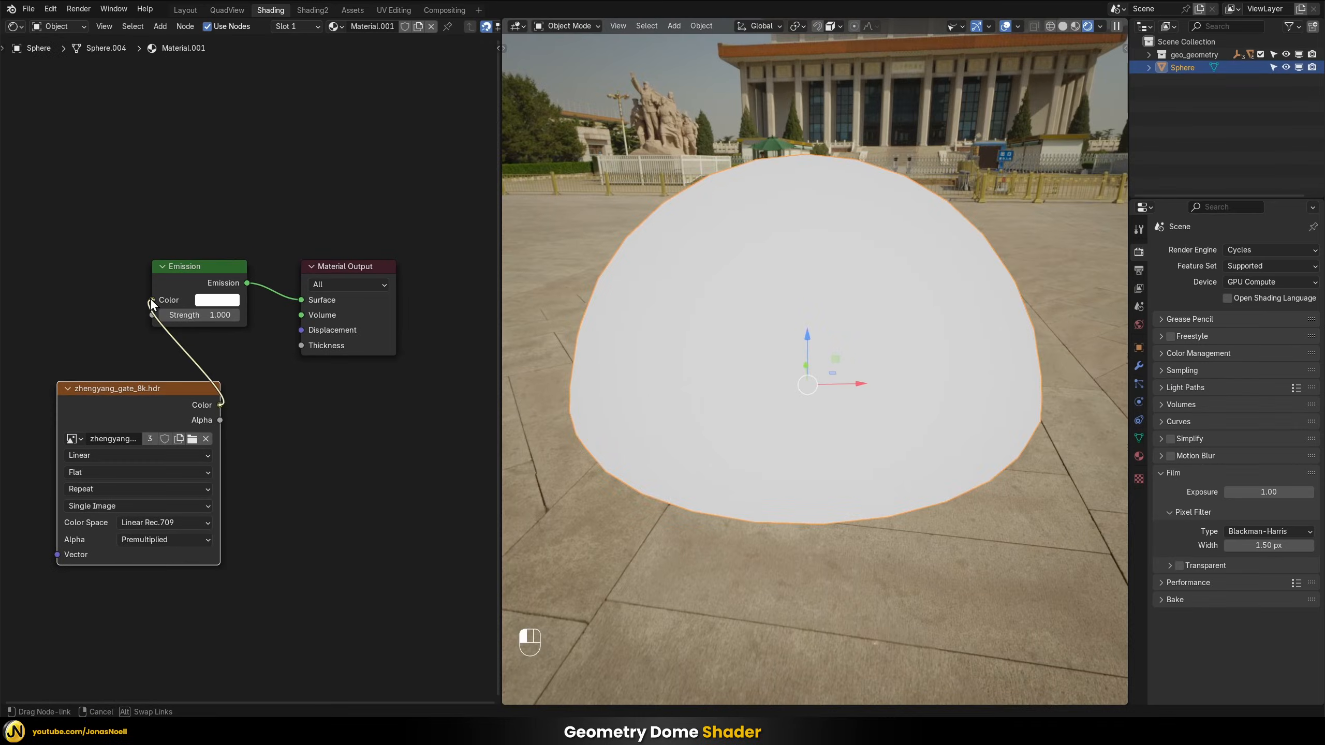
pyautogui.moveTo(150, 298); pyautogui.dragTo(151, 300)
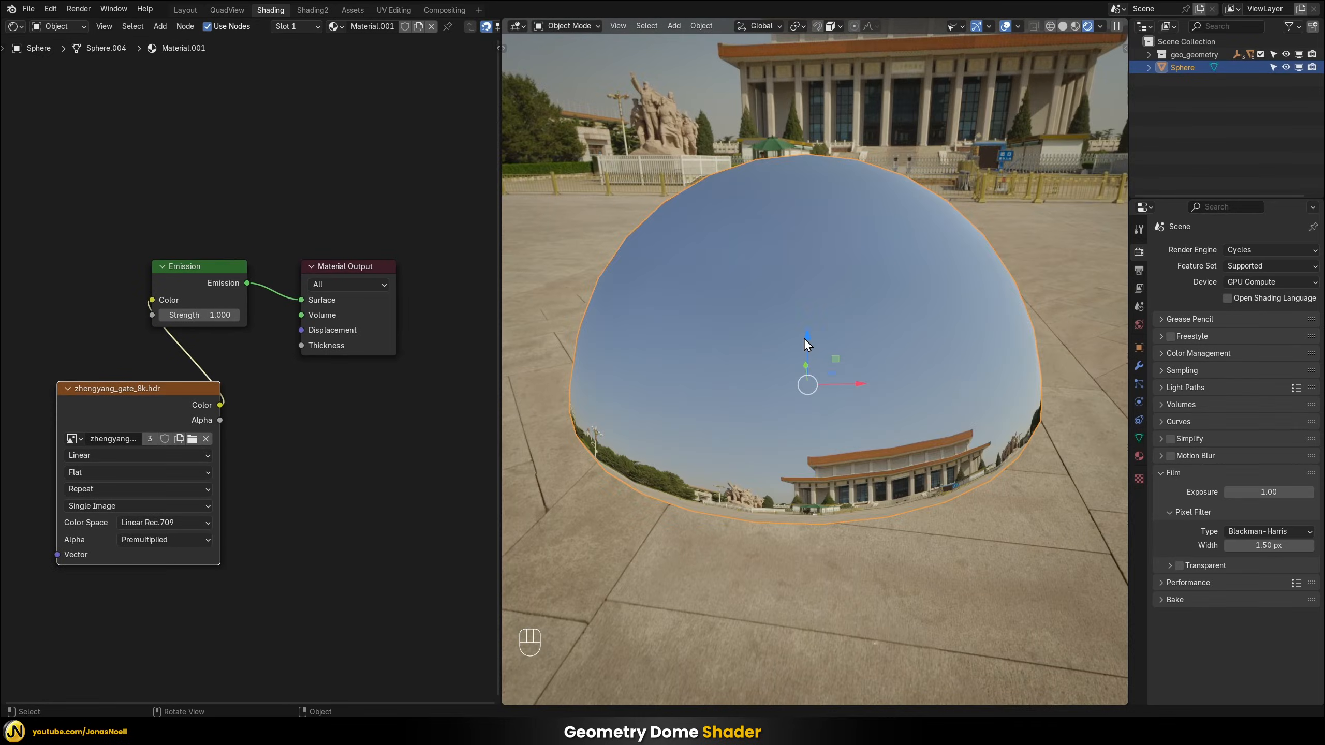
pyautogui.moveTo(803, 338); pyautogui.dragTo(892, 447, button='middle')
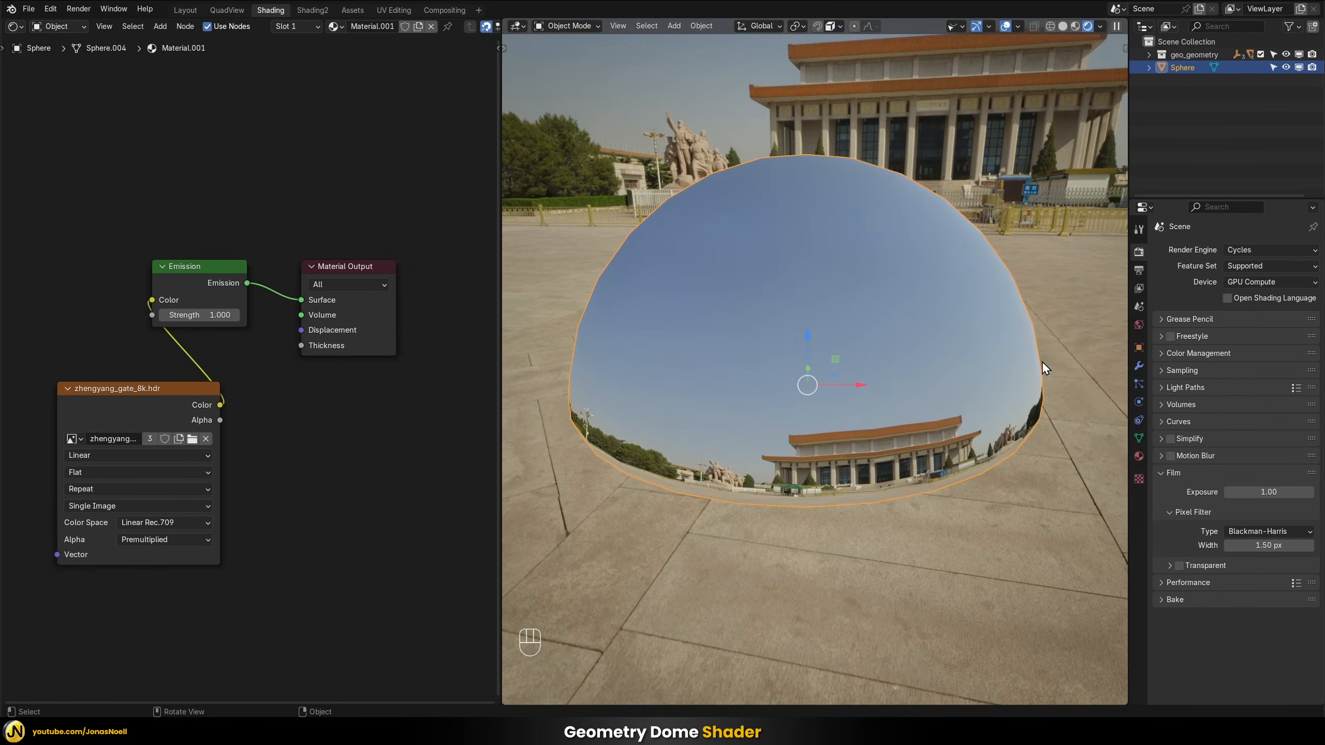
pyautogui.moveTo(831, 391); pyautogui.dragTo(788, 438, button='middle')
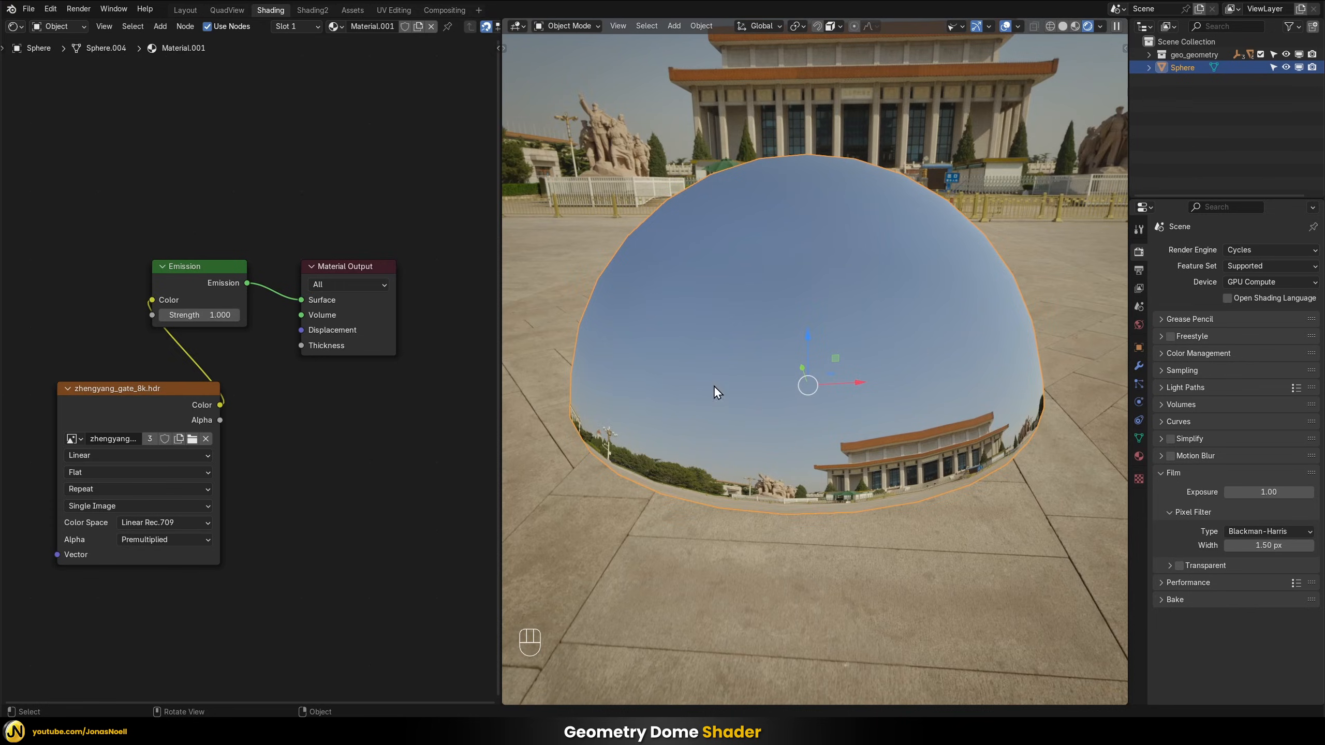
# Compare the dome in Solid shading with its Rendered view
pyautogui.press('z')
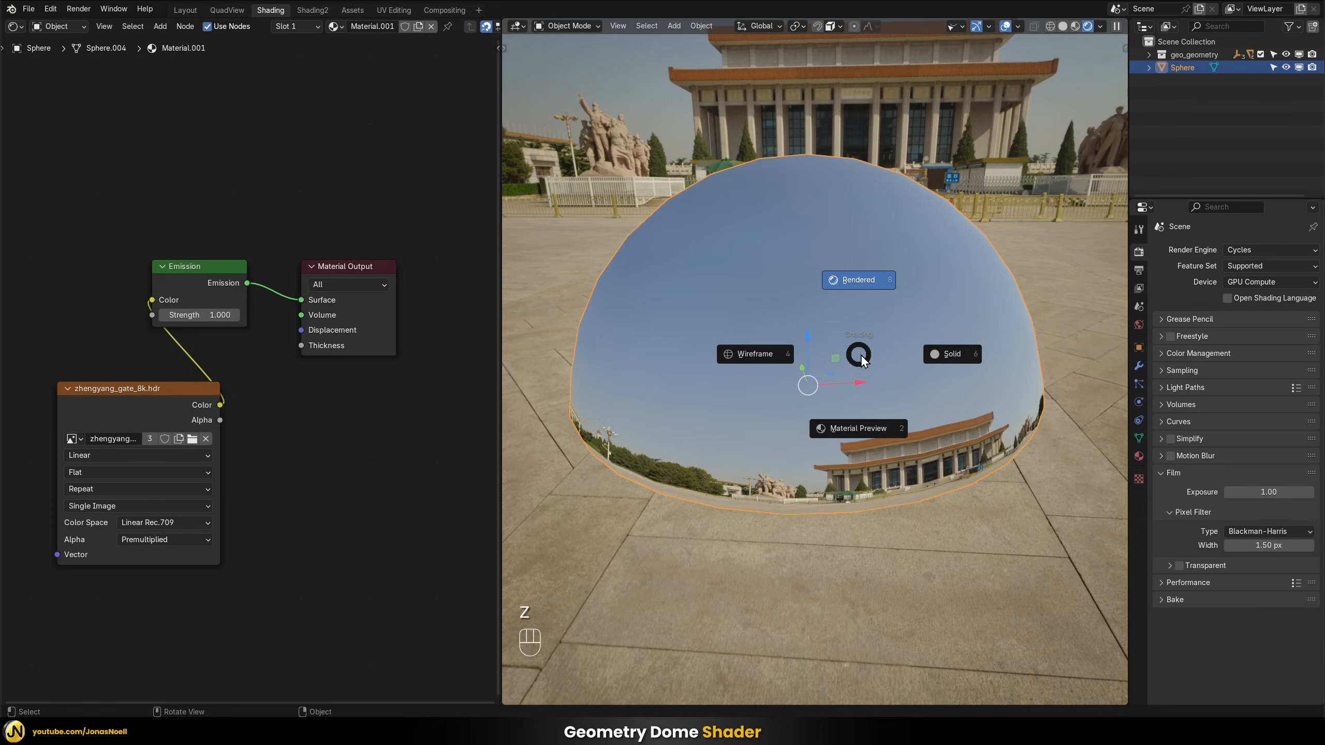
pyautogui.click(951, 356)
pyautogui.press('z')
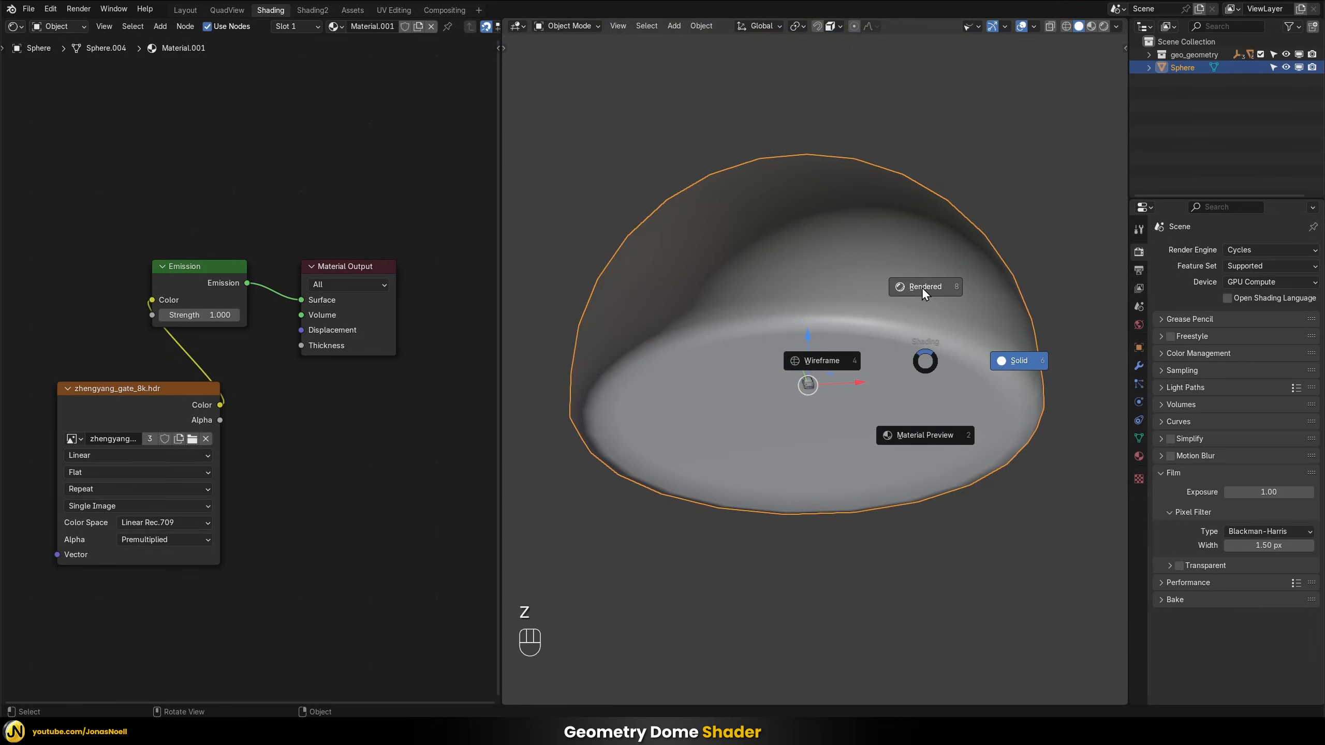
pyautogui.click(934, 287)
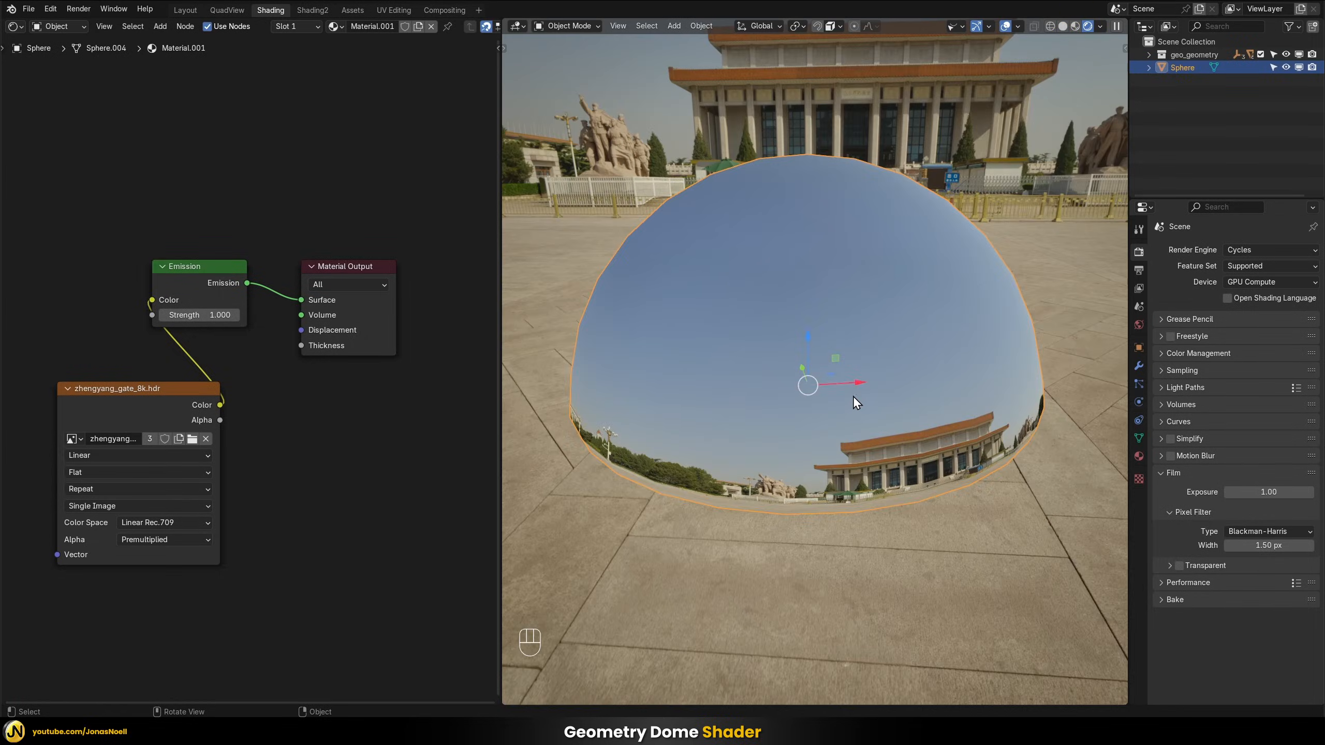
# Move the HDR image node in line ahead of the Emission node
pyautogui.scroll(-3, 406, 458)
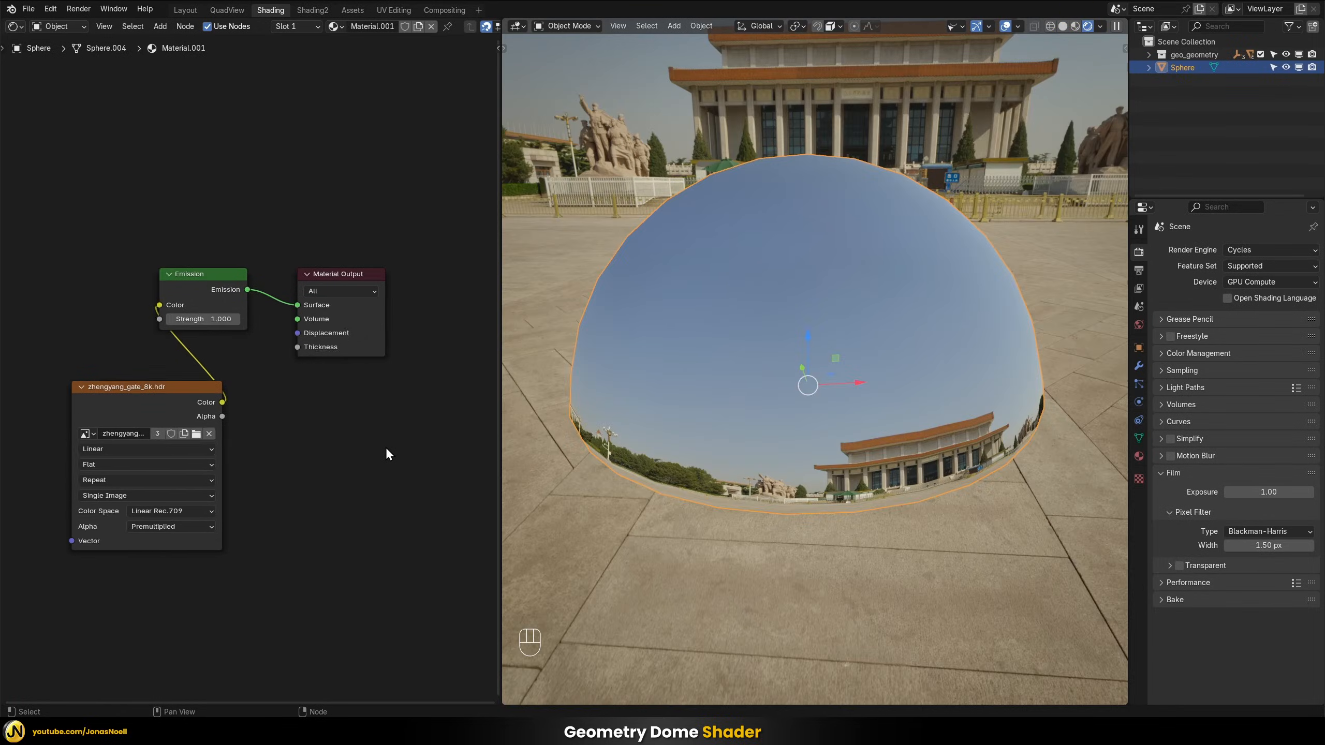
pyautogui.moveTo(152, 380); pyautogui.dragTo(94, 311)
pyautogui.scroll(1, 222, 385)
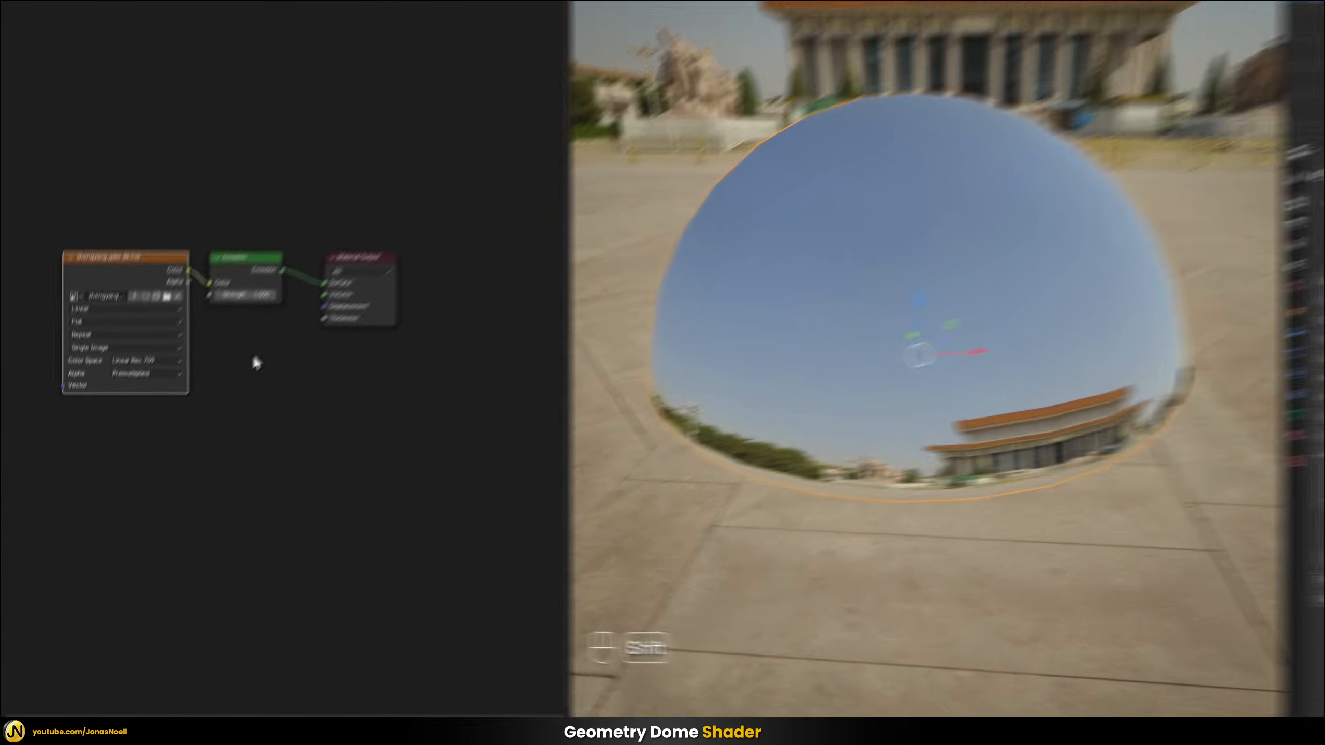
# Add a Transparent BSDF node below the Emission node in the dome's material
pyautogui.hotkey('shift', 'a')
pyautogui.moveTo(222, 385)
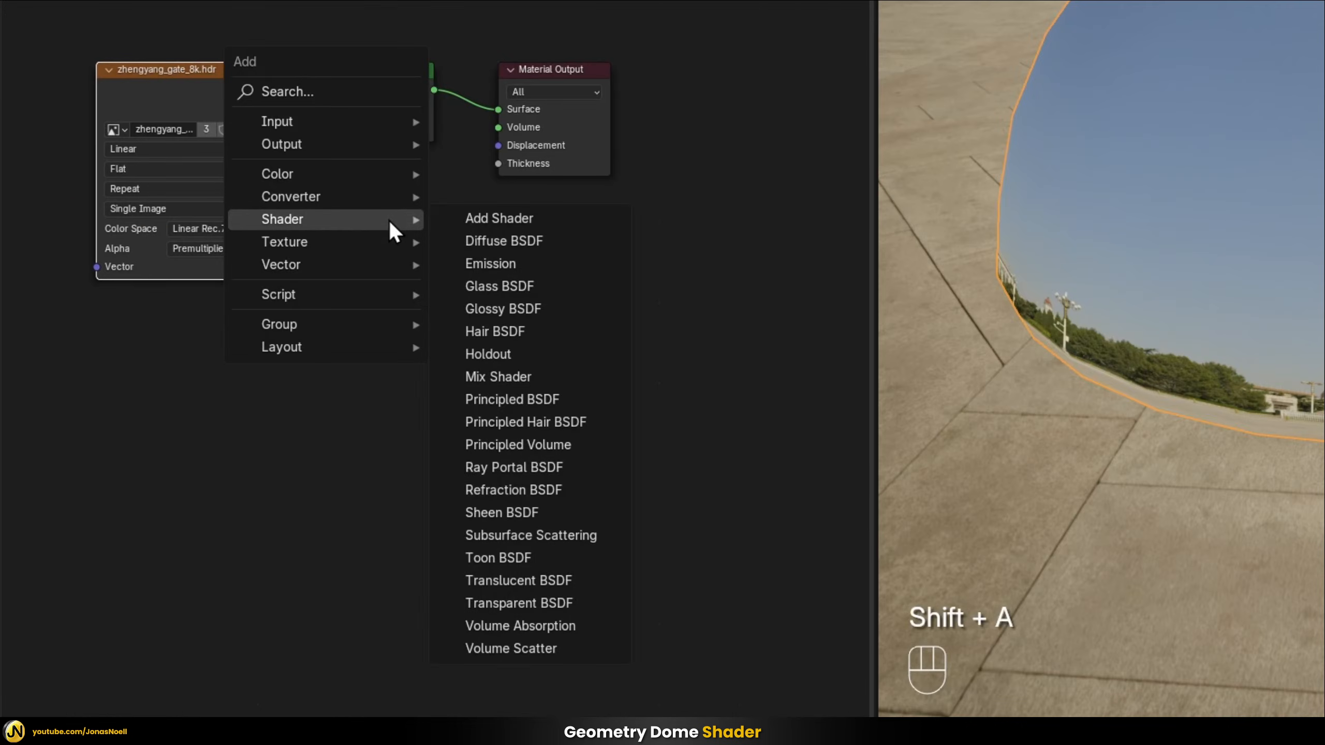
pyautogui.click(533, 605)
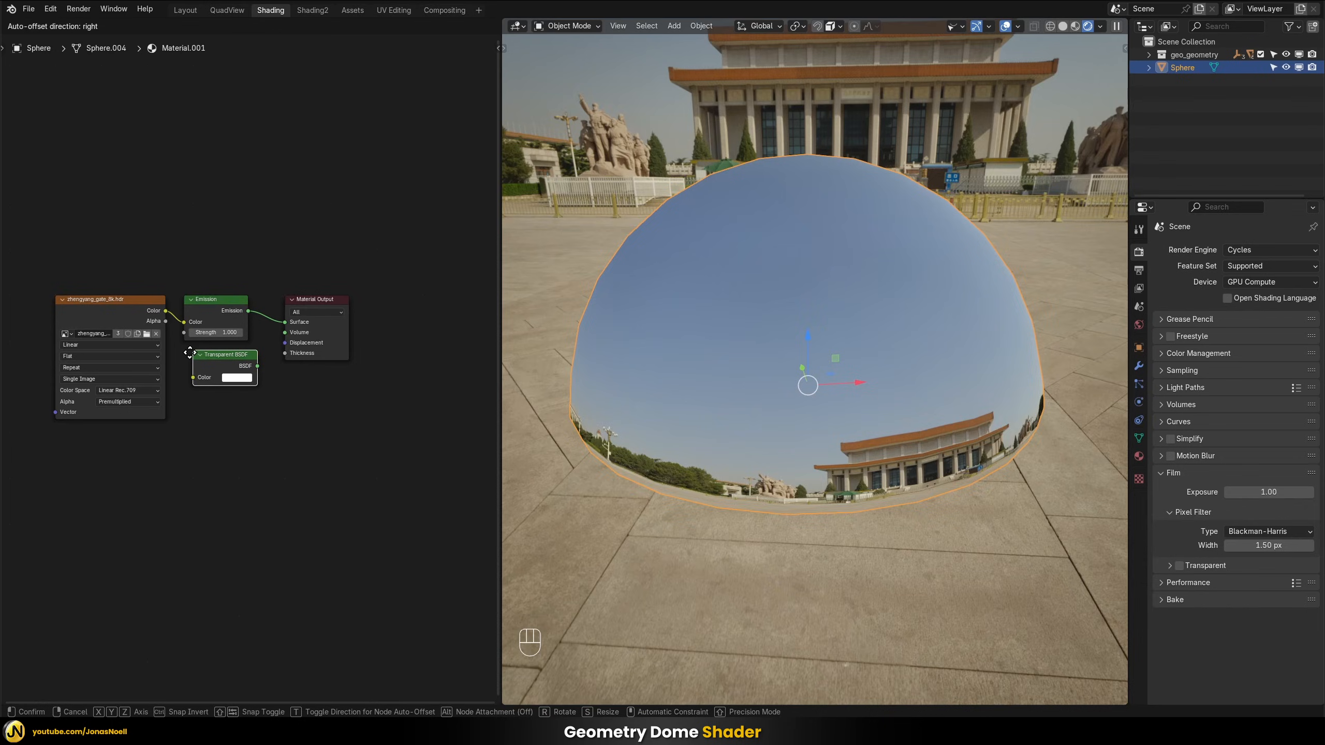
pyautogui.click(183, 353)
# Connect the Transparent BSDF to the Material Output's Surface input and inspect the dome from several angles
pyautogui.scroll(2, 241, 416)
pyautogui.moveTo(241, 417); pyautogui.dragTo(291, 441, button='middle')
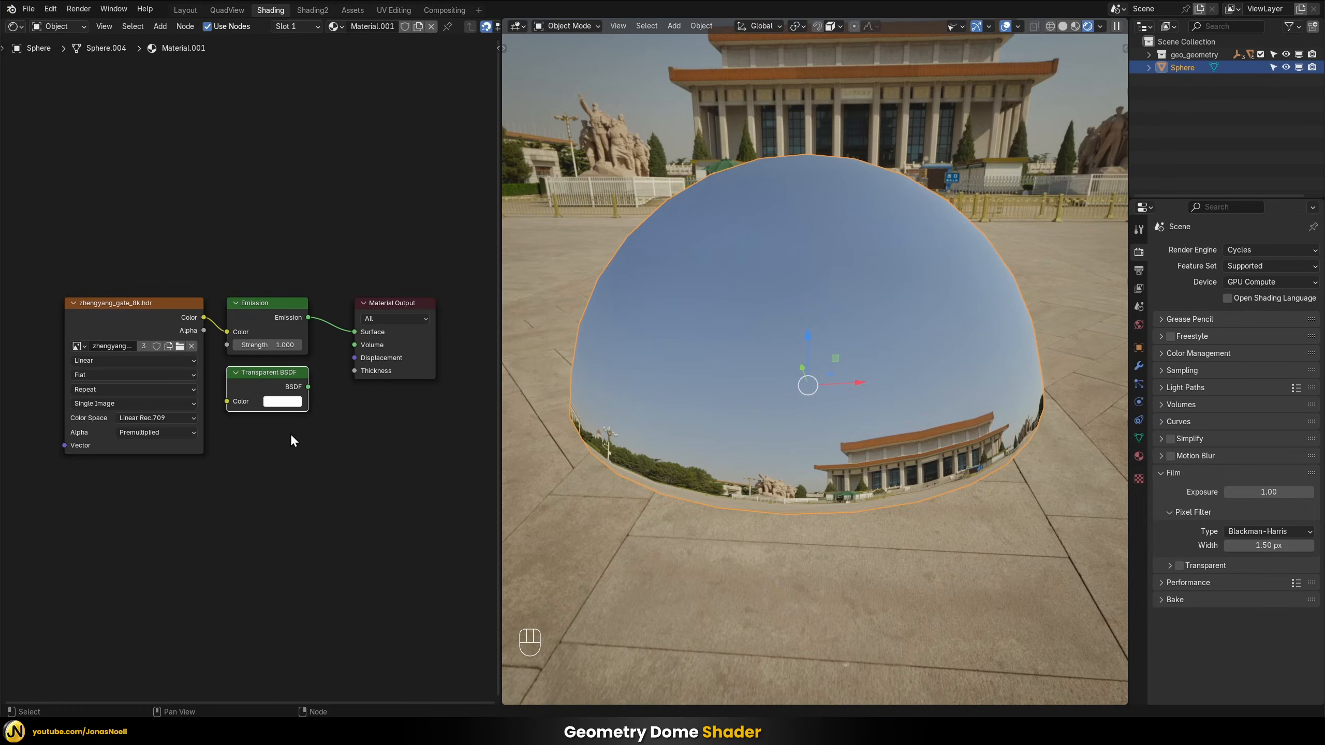
pyautogui.moveTo(307, 387); pyautogui.dragTo(356, 331)
pyautogui.moveTo(708, 363)
pyautogui.mouseDown(button='middle')
pyautogui.moveTo(768, 361)
pyautogui.moveTo(714, 387)
pyautogui.mouseUp(button='middle')
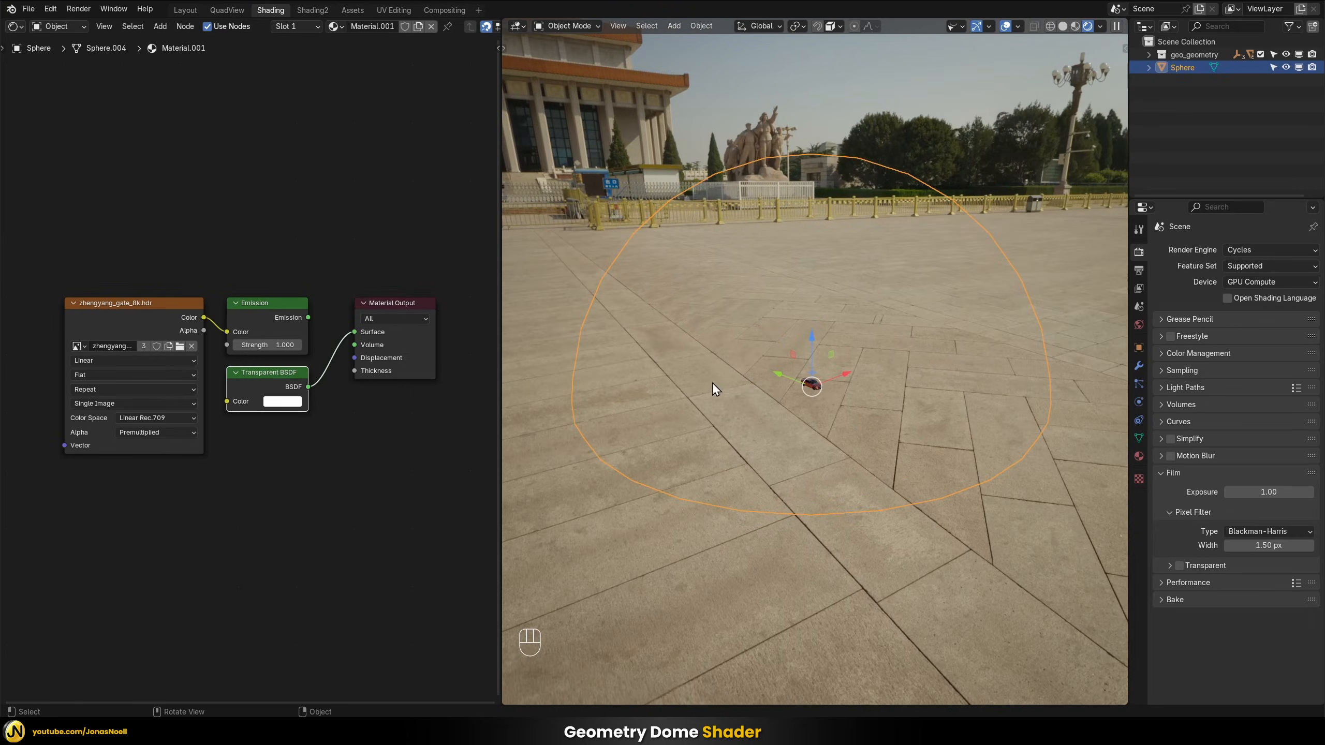
pyautogui.moveTo(880, 316); pyautogui.dragTo(774, 229, button='middle')
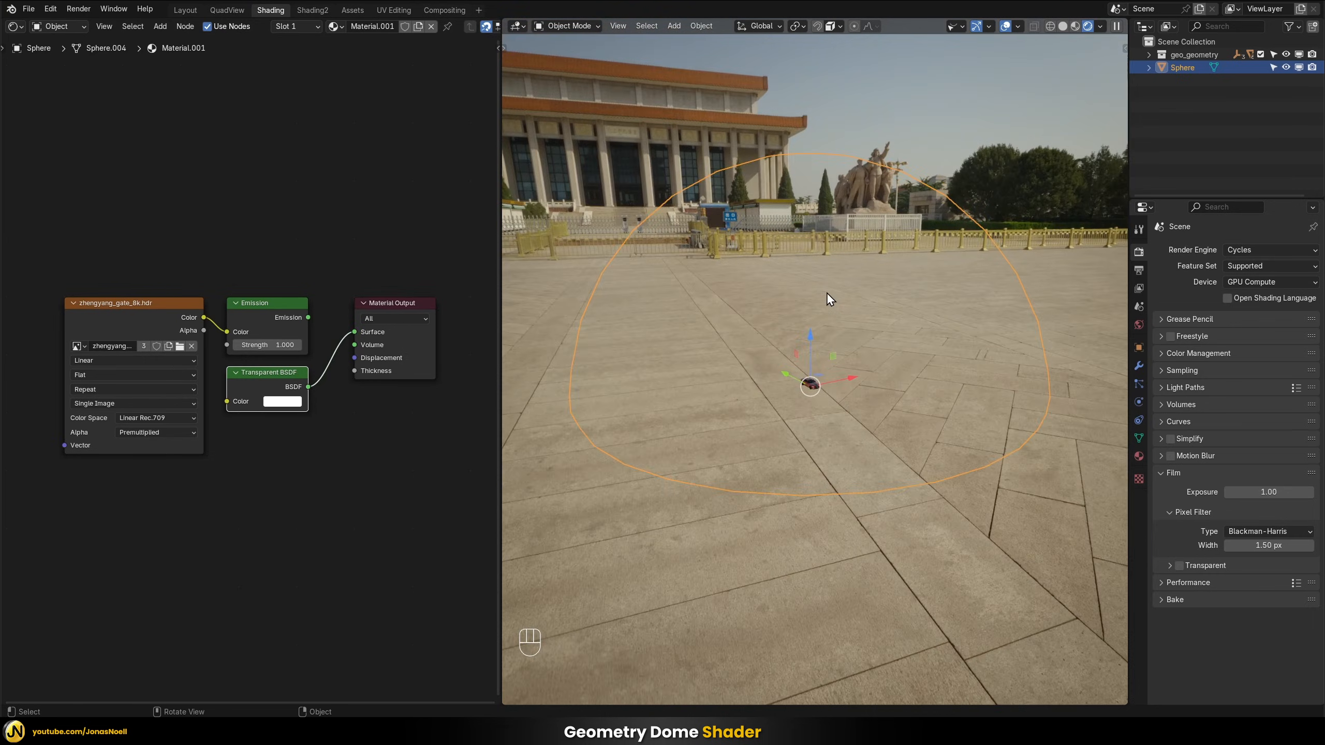
pyautogui.moveTo(864, 277); pyautogui.dragTo(868, 281, button='middle')
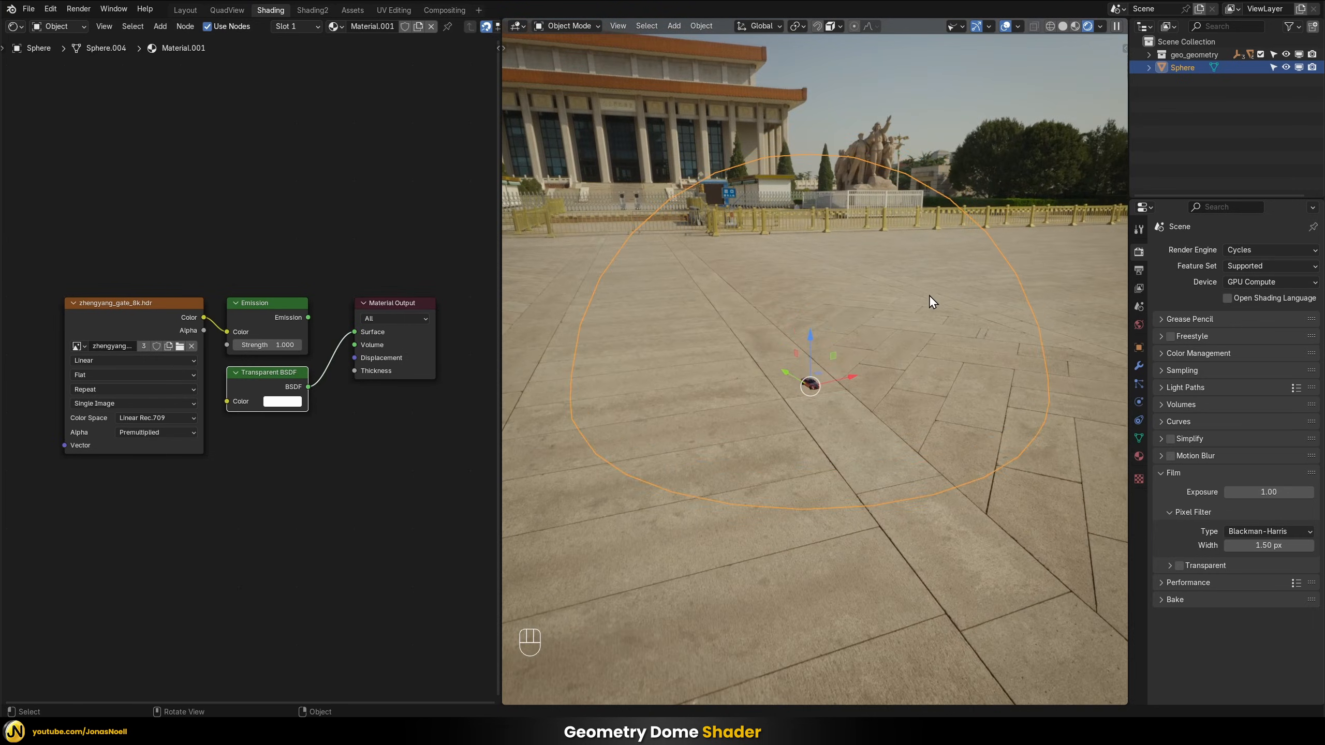
pyautogui.moveTo(833, 218); pyautogui.dragTo(907, 289, button='middle')
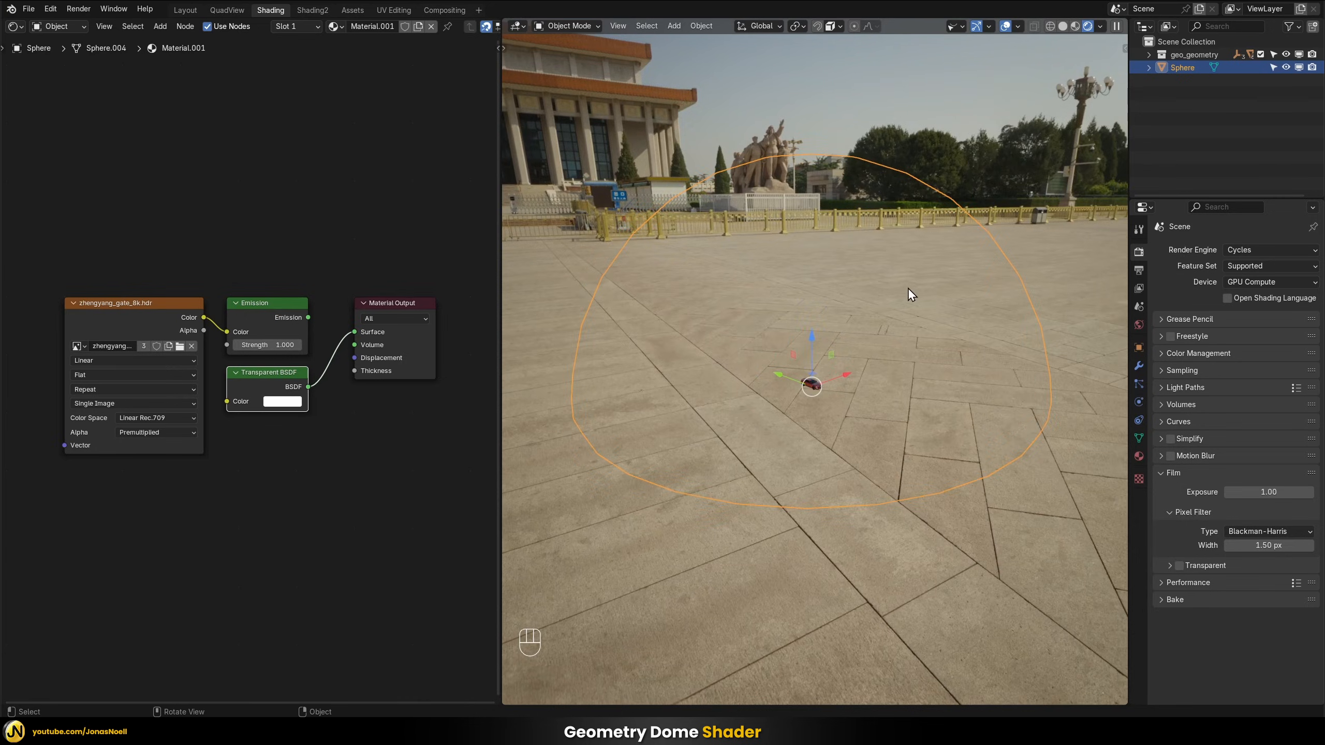
pyautogui.moveTo(1033, 186); pyautogui.dragTo(896, 336, button='middle')
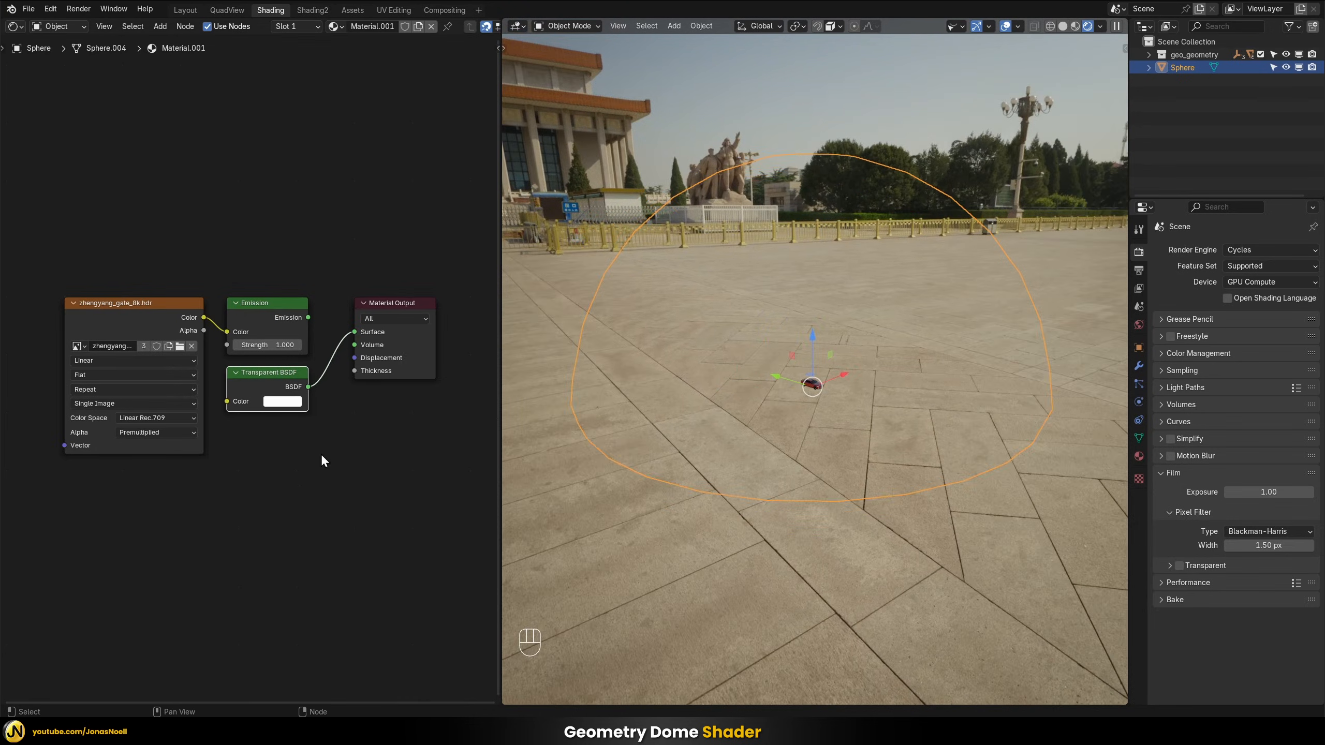
# Add a Mix Shader node above the Material Output node
pyautogui.click(307, 182)
pyautogui.hotkey('shift', 'a')
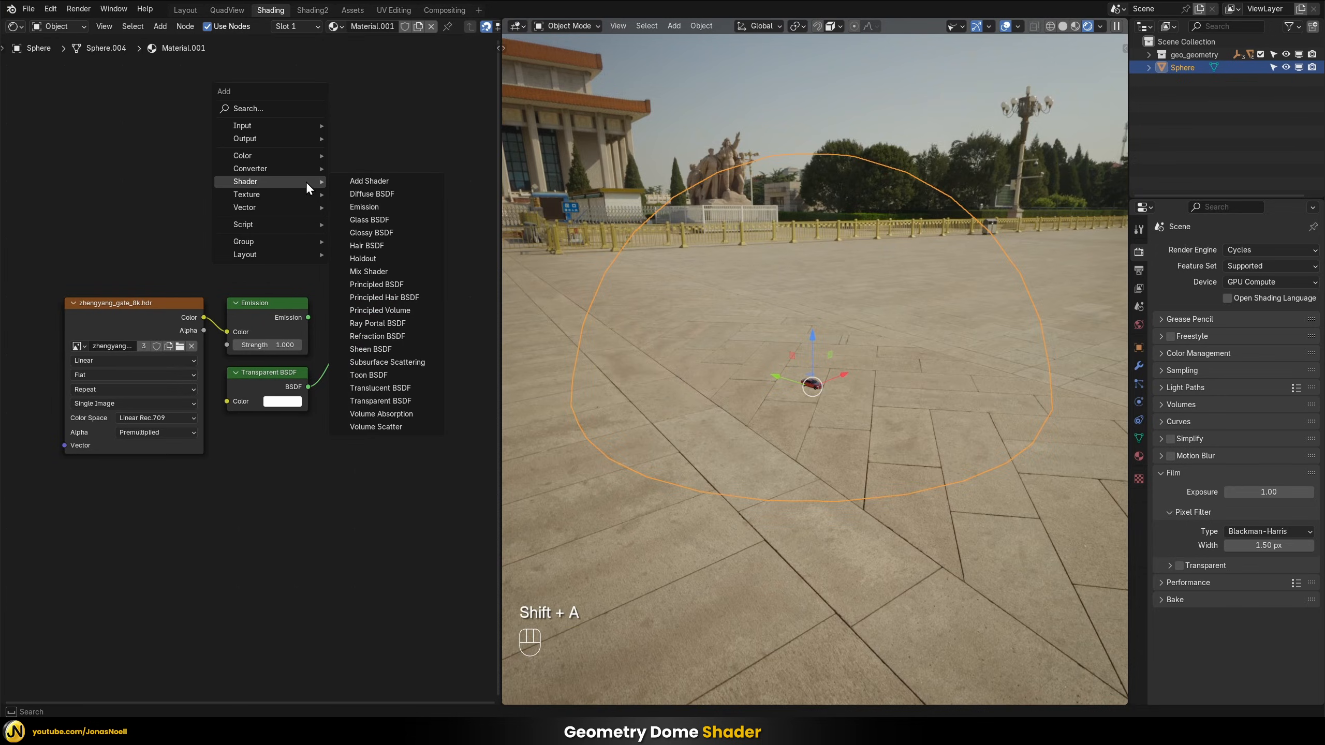
pyautogui.write('mix')
pyautogui.press('Return')
pyautogui.click(353, 163)
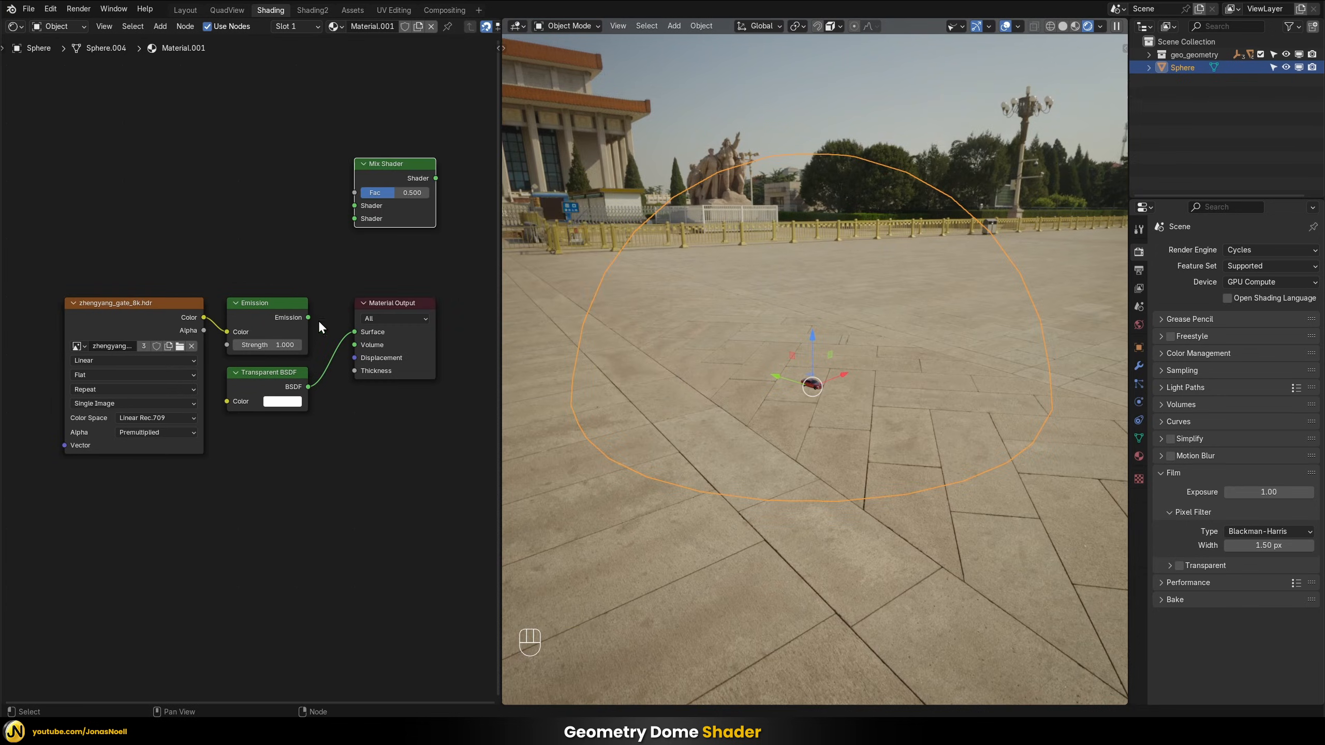
# Feed Emission into the Mix Shader's first Shader input and Transparent BSDF into its second, and connect the mix to the Material Output's Surface
pyautogui.moveTo(308, 387); pyautogui.dragTo(347, 224)
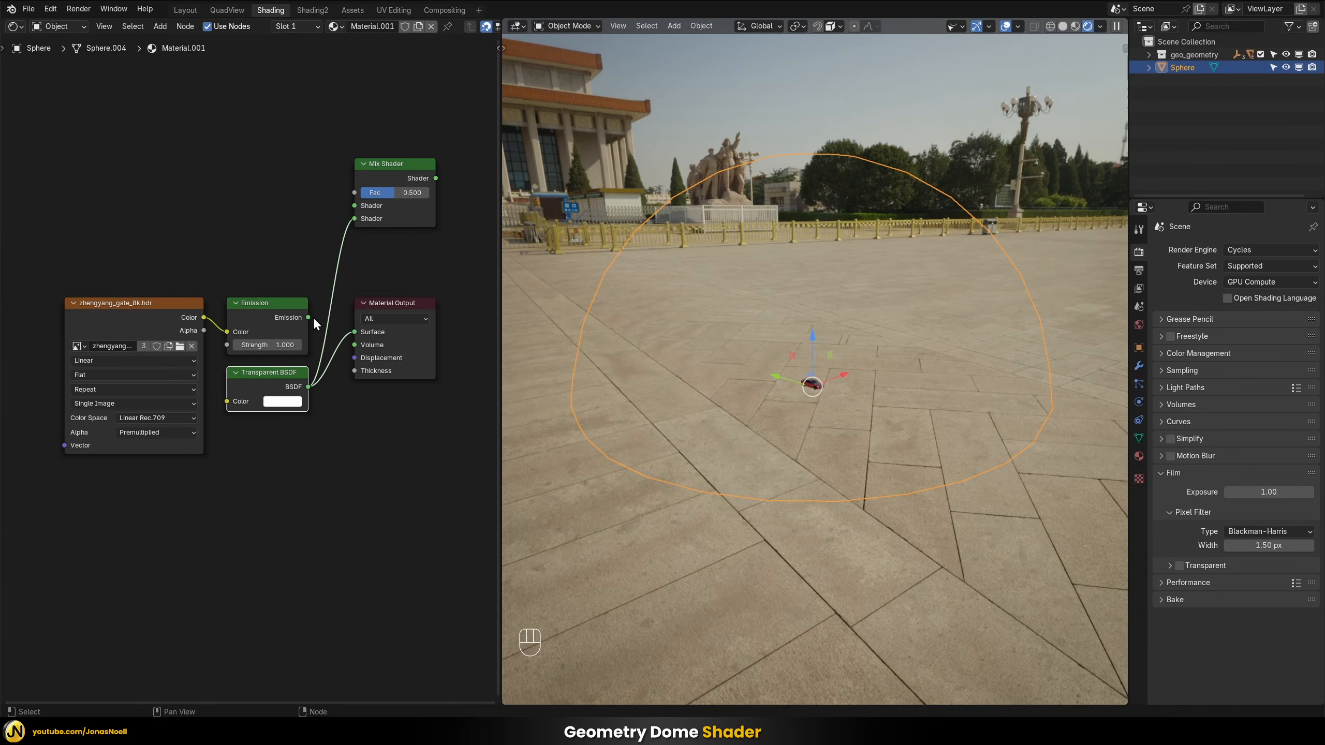
pyautogui.moveTo(306, 317); pyautogui.dragTo(347, 203)
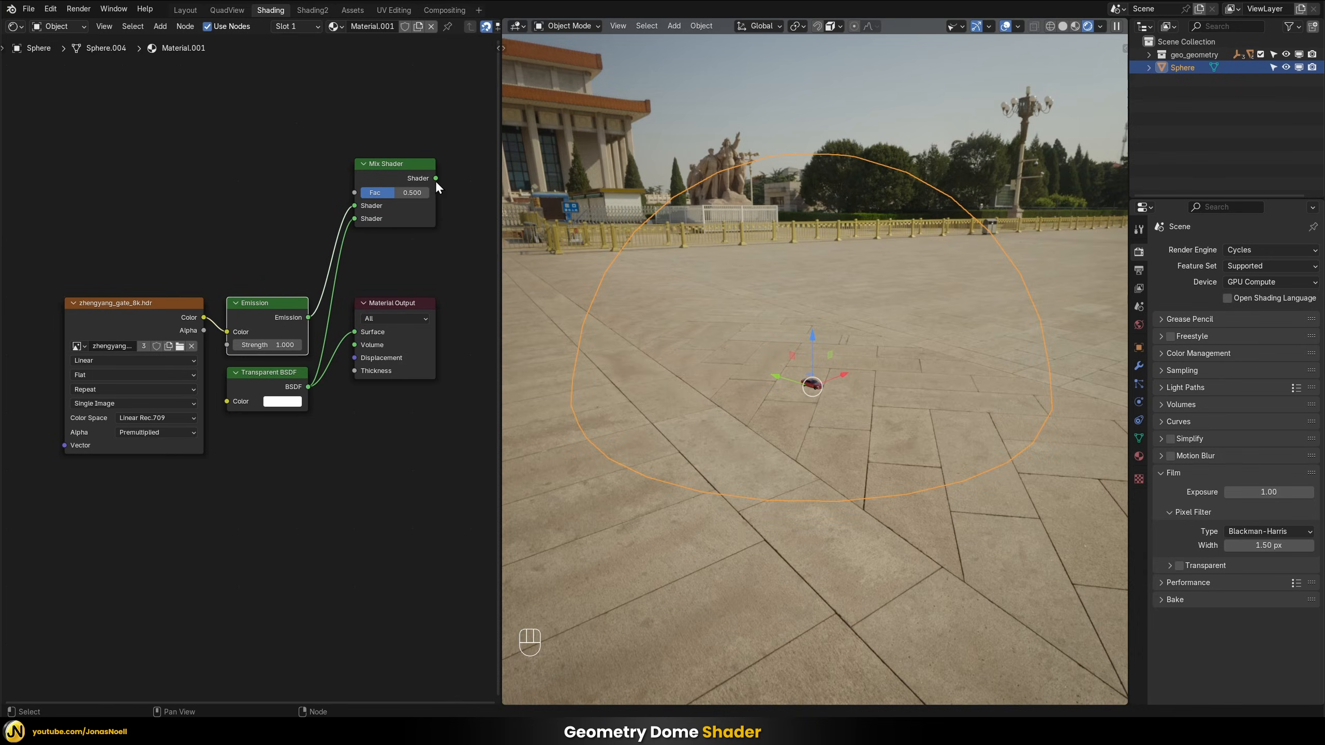
pyautogui.moveTo(436, 178); pyautogui.dragTo(357, 329)
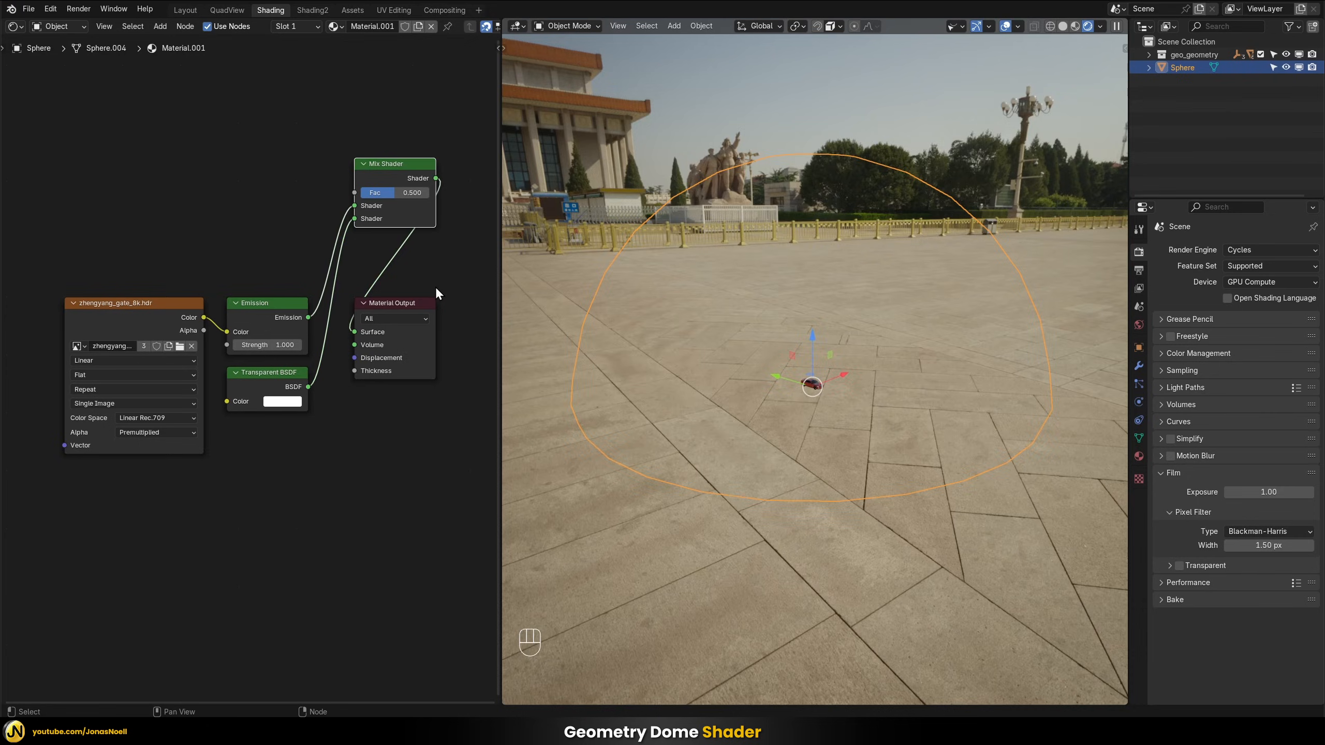
pyautogui.moveTo(865, 244); pyautogui.dragTo(829, 293, button='middle')
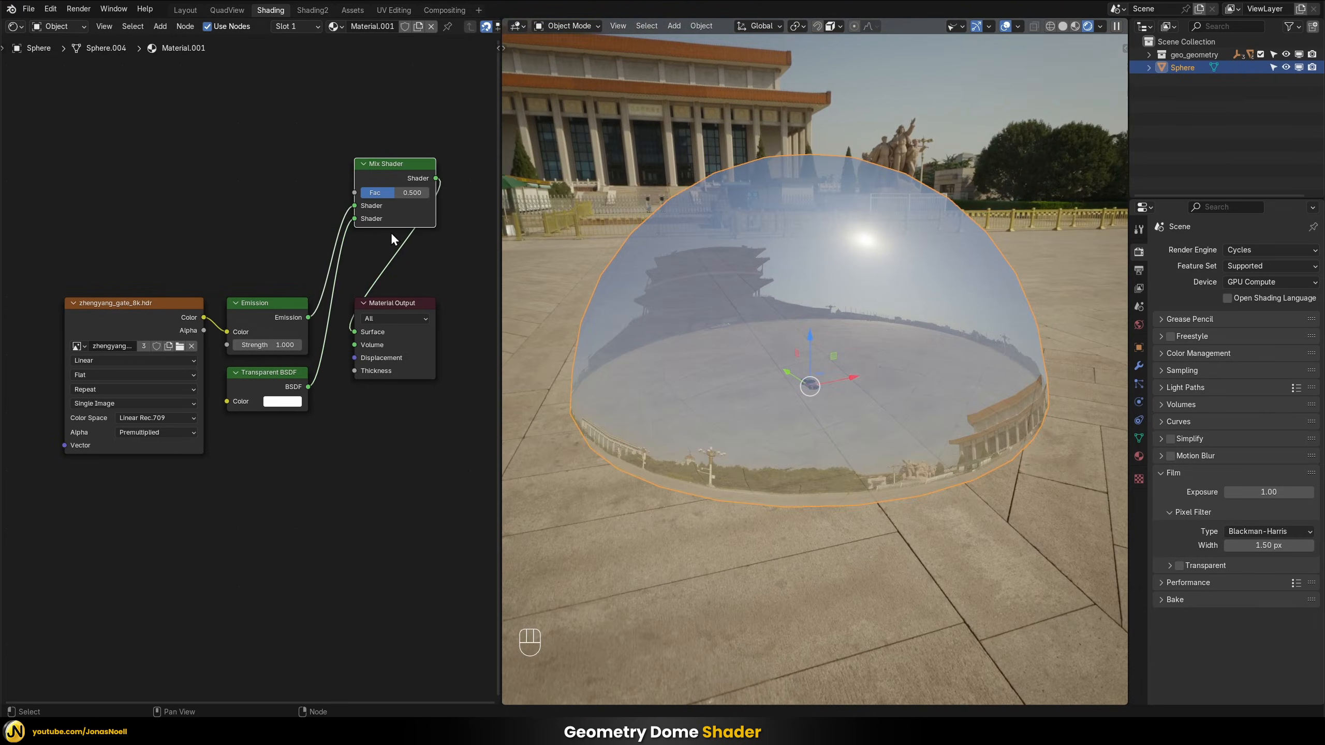
# Add a Geometry node above the Emission node and connect its Backfacing output to the Mix Shader's Fac input
pyautogui.click(238, 231)
pyautogui.hotkey('shift', 'a')
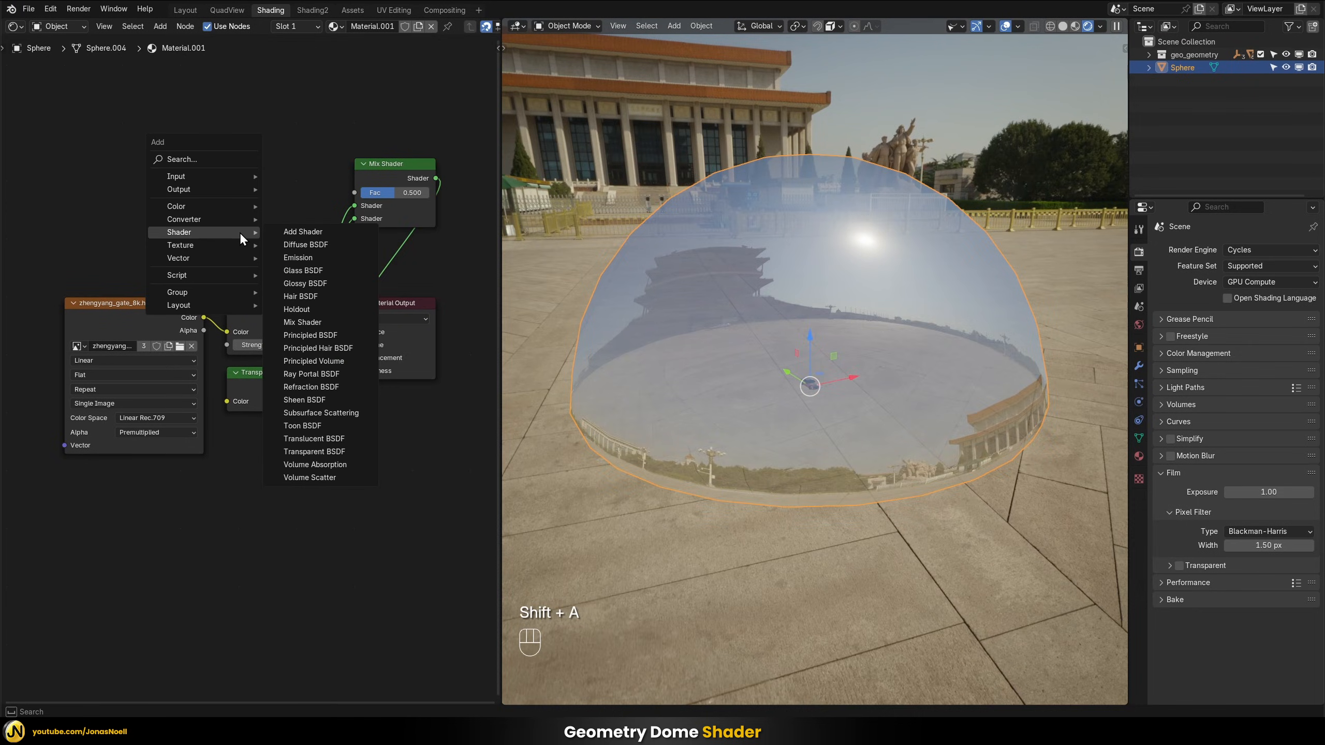
pyautogui.write('g')
pyautogui.click(316, 257)
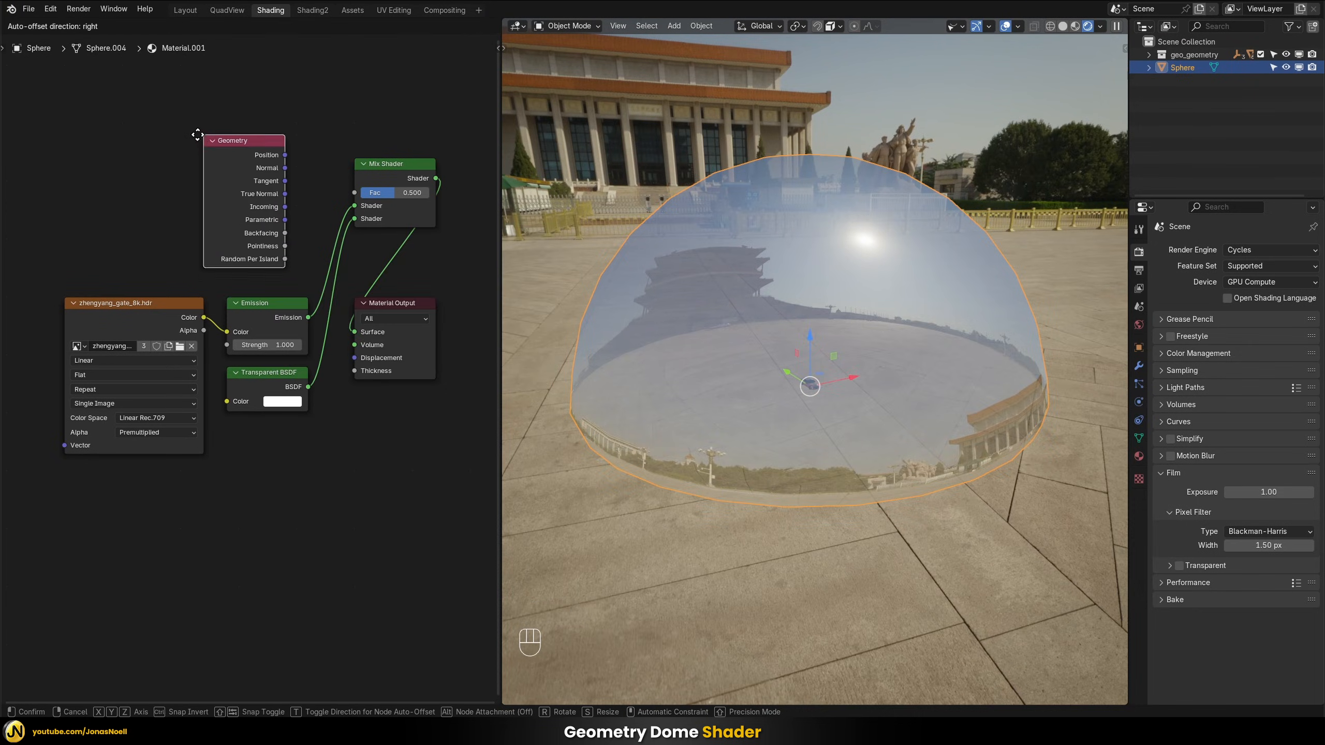
pyautogui.click(222, 123)
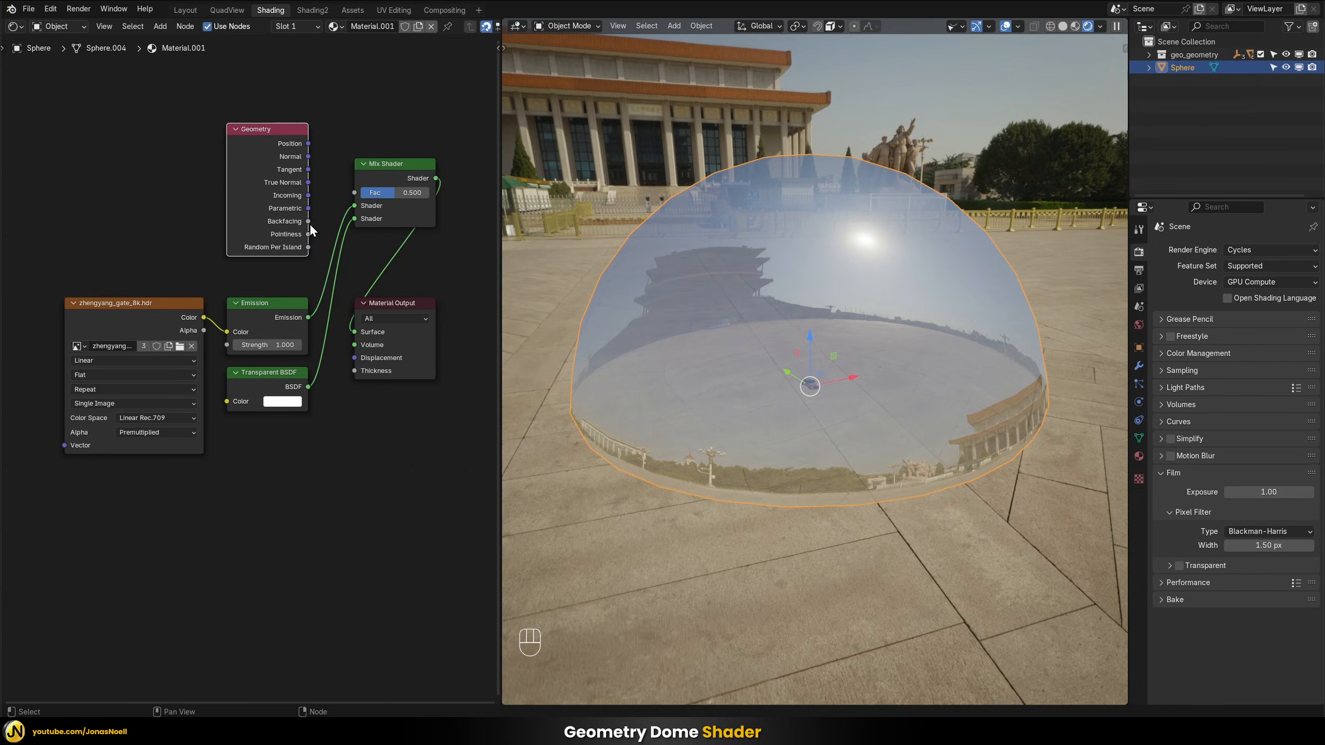
pyautogui.moveTo(309, 222); pyautogui.dragTo(356, 195)
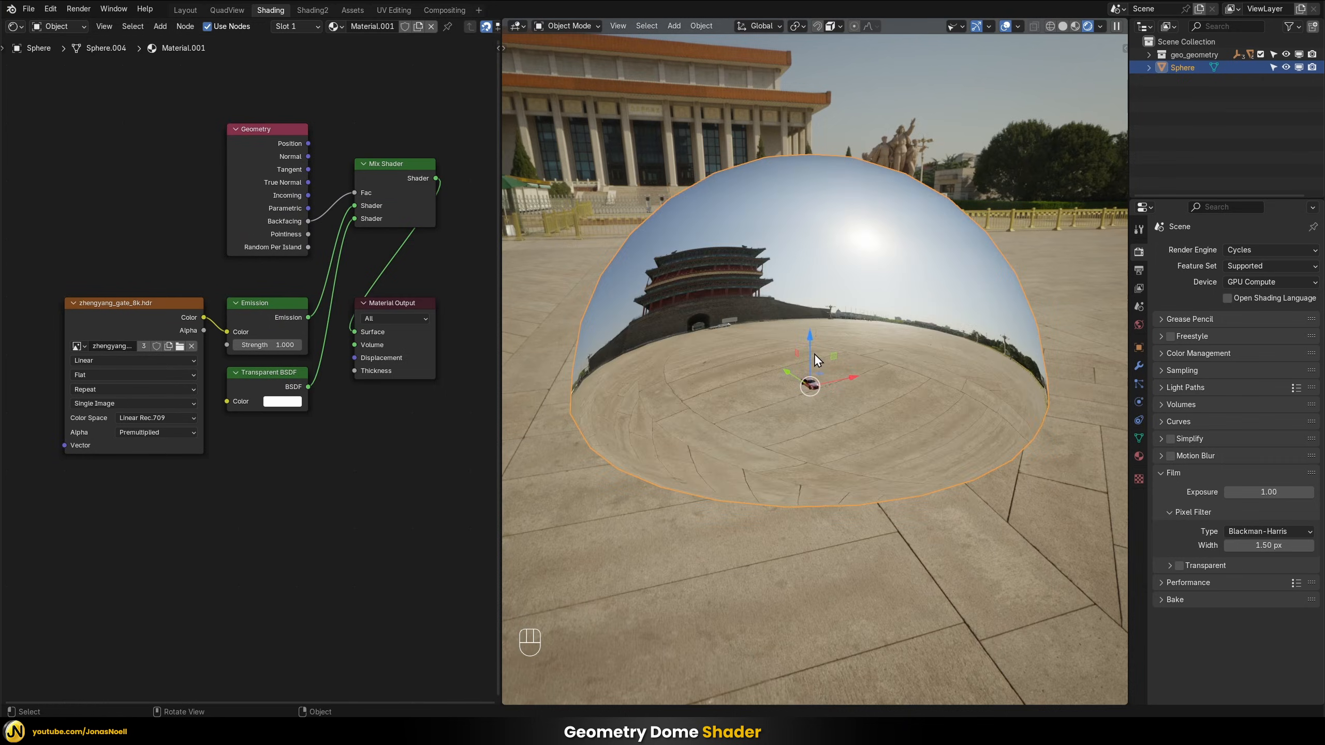
# Deselect the dome and examine how the HDRI aligns on its inner walls and ground from various angles and distances
pyautogui.moveTo(814, 354); pyautogui.dragTo(743, 340, button='middle')
pyautogui.click(814, 456)
pyautogui.moveTo(814, 457); pyautogui.dragTo(906, 466, button='middle')
pyautogui.scroll(1, 793, 379)
pyautogui.moveTo(793, 378); pyautogui.dragTo(757, 378, button='middle')
pyautogui.scroll(-1, 786, 383)
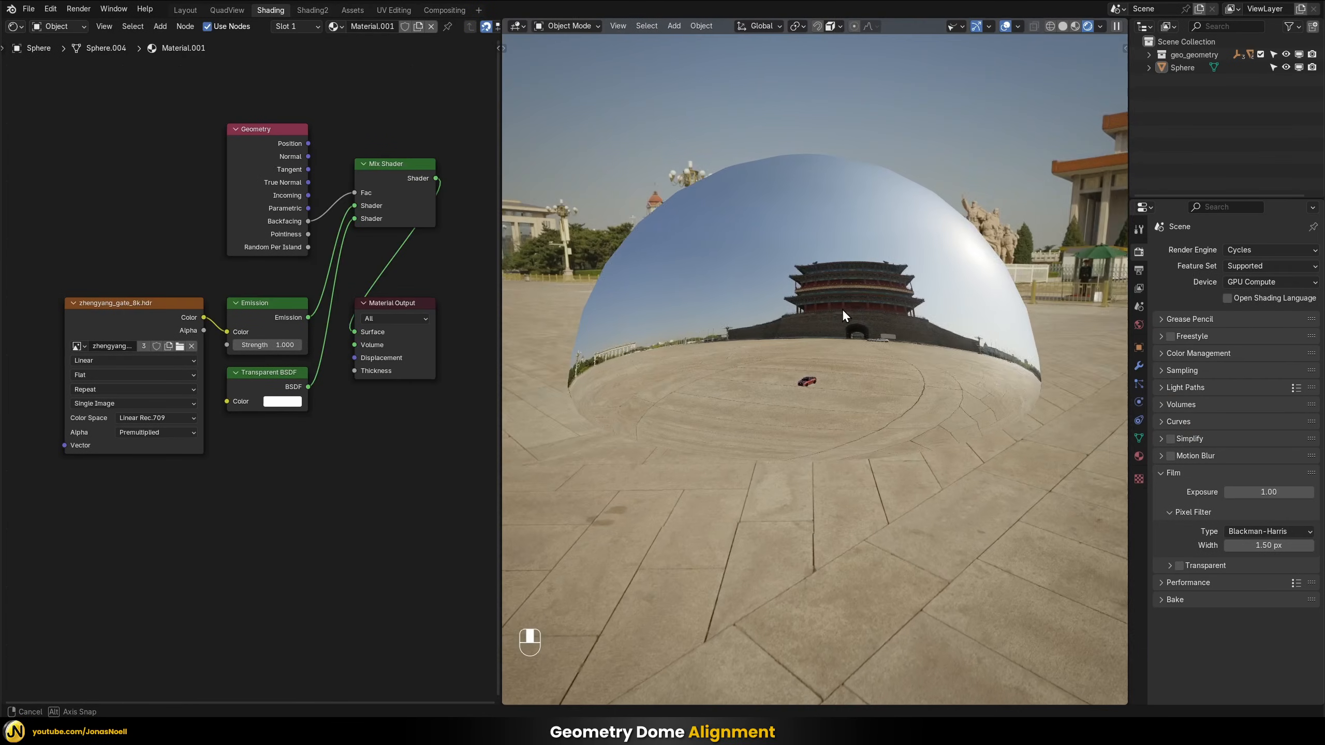
pyautogui.moveTo(842, 308); pyautogui.dragTo(688, 383, button='middle')
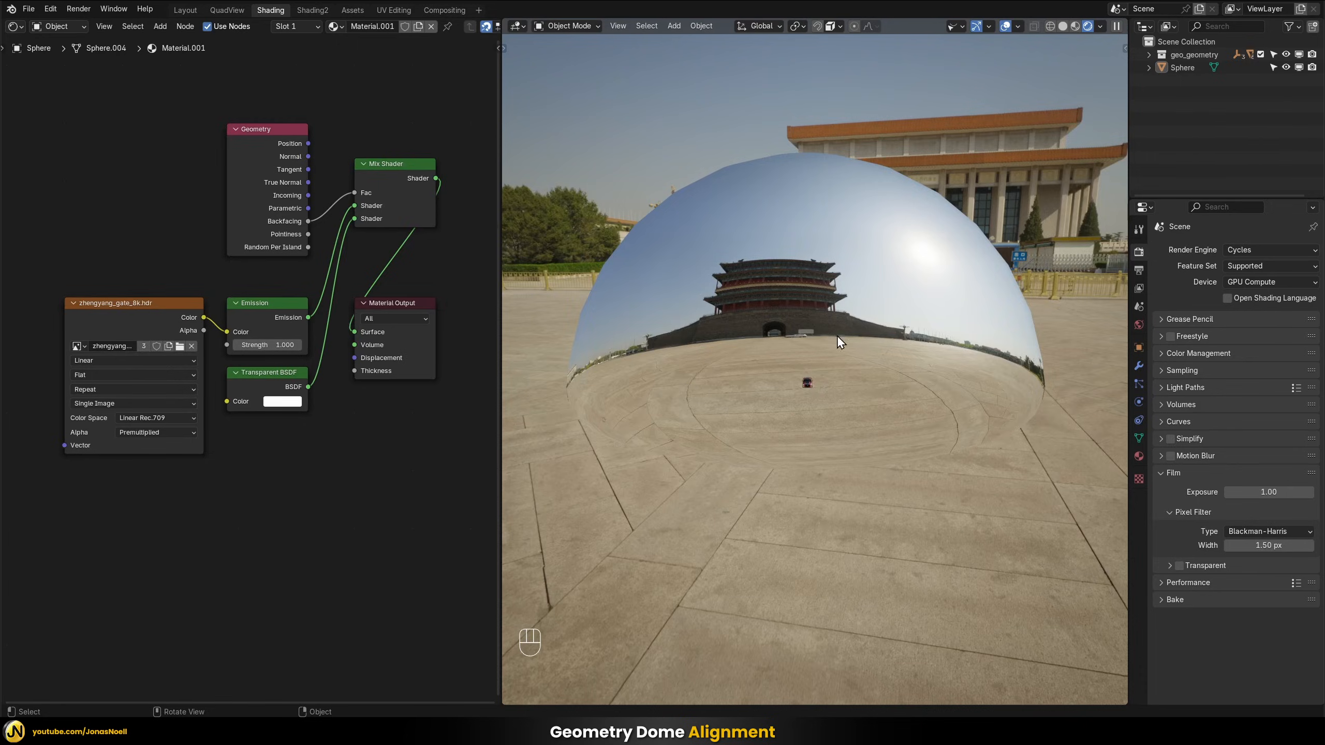
pyautogui.moveTo(836, 336); pyautogui.dragTo(1008, 89, button='middle')
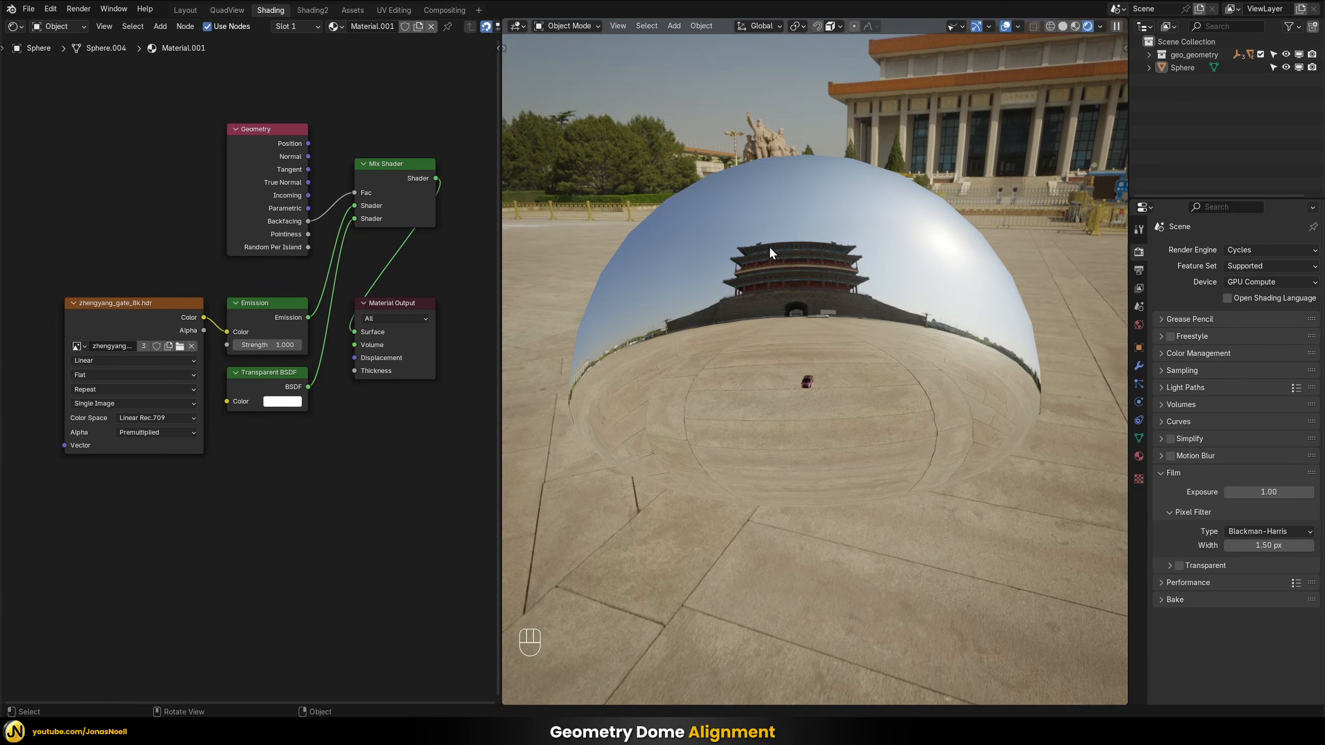
pyautogui.moveTo(770, 254); pyautogui.dragTo(816, 227, button='middle')
pyautogui.moveTo(690, 299); pyautogui.dragTo(818, 281, button='middle')
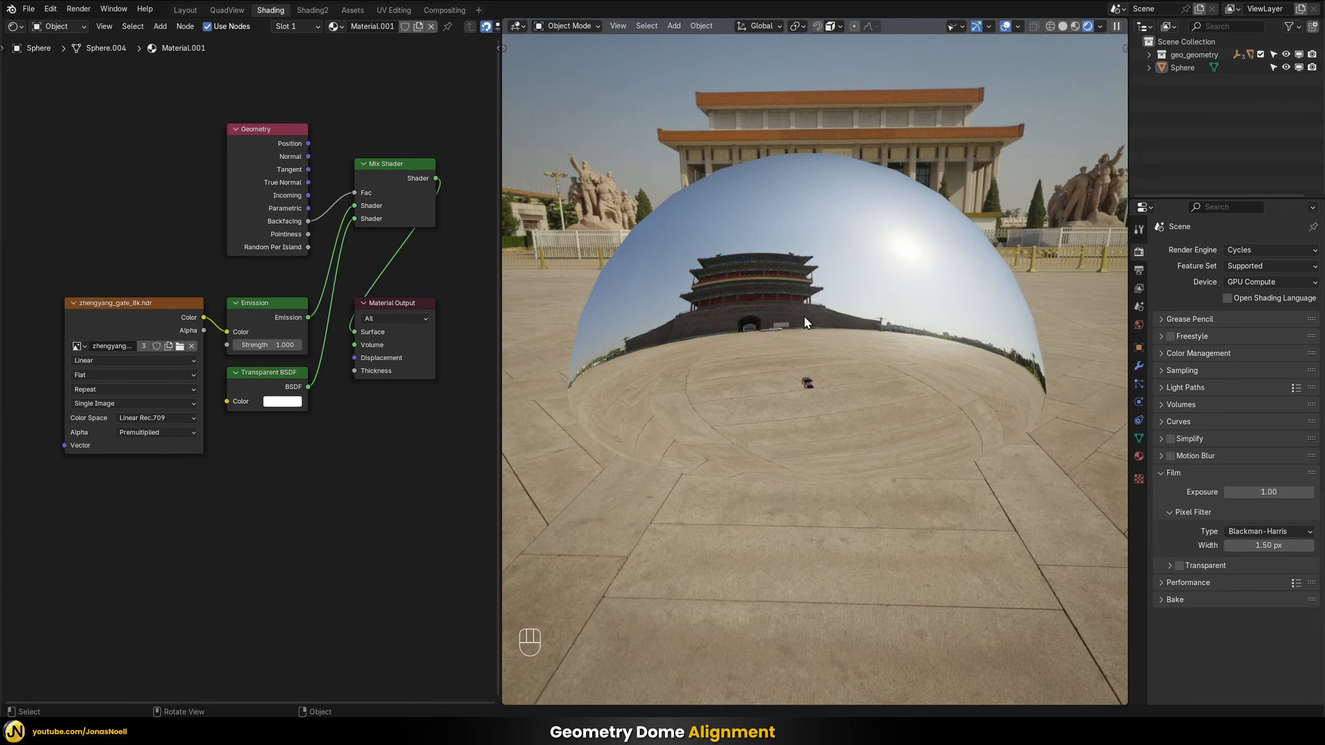
# Add linked Texture Coordinate and Mapping nodes in front of the zhengyang_gate_8k.hdr image node
pyautogui.scroll(-2, 332, 508)
pyautogui.moveTo(264, 520); pyautogui.dragTo(377, 506, button='middle')
pyautogui.click(264, 310)
pyautogui.hotkey('ctrl', 't')
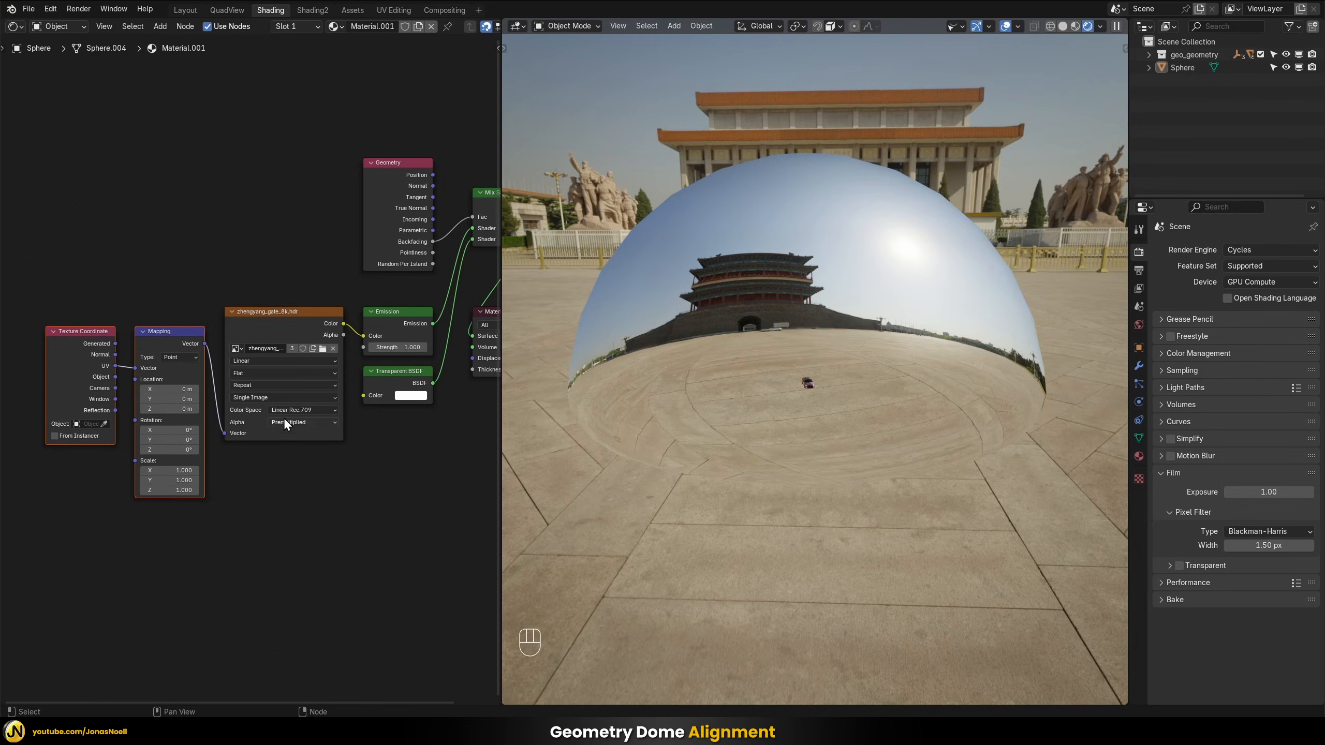
# Drive the Mapping node's Vector with Object coordinates and set the HDR image's projection to Sphere
pyautogui.moveTo(131, 379); pyautogui.dragTo(94, 444, button='middle')
pyautogui.scroll(2, 156, 441)
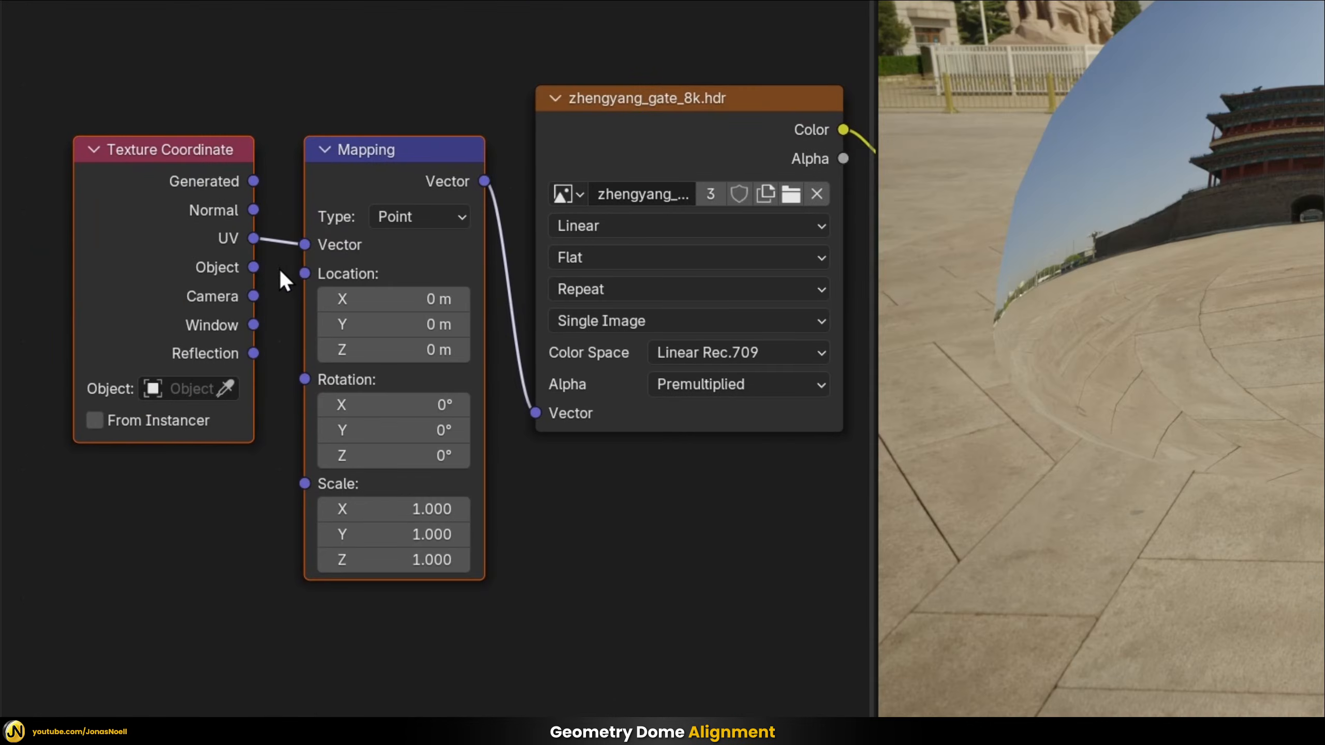
pyautogui.moveTo(255, 266); pyautogui.dragTo(305, 251)
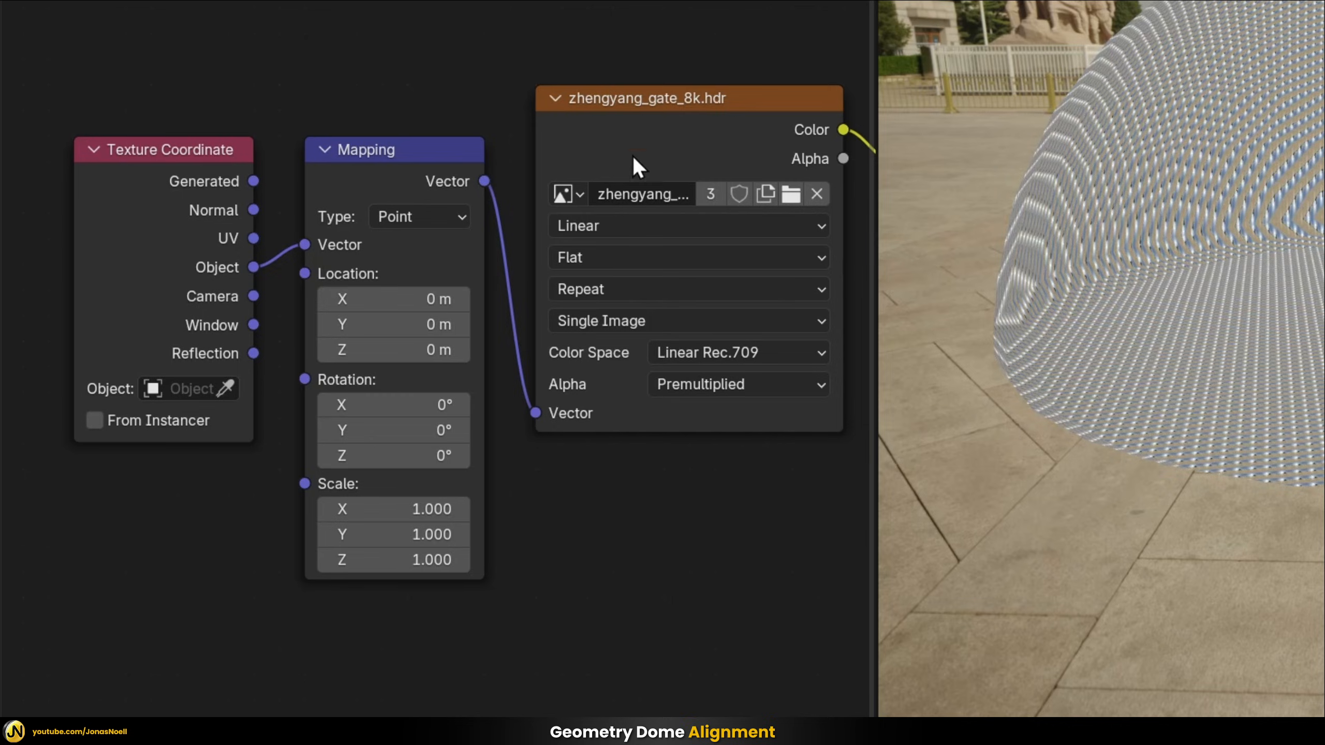
pyautogui.moveTo(677, 534); pyautogui.dragTo(636, 526, button='middle')
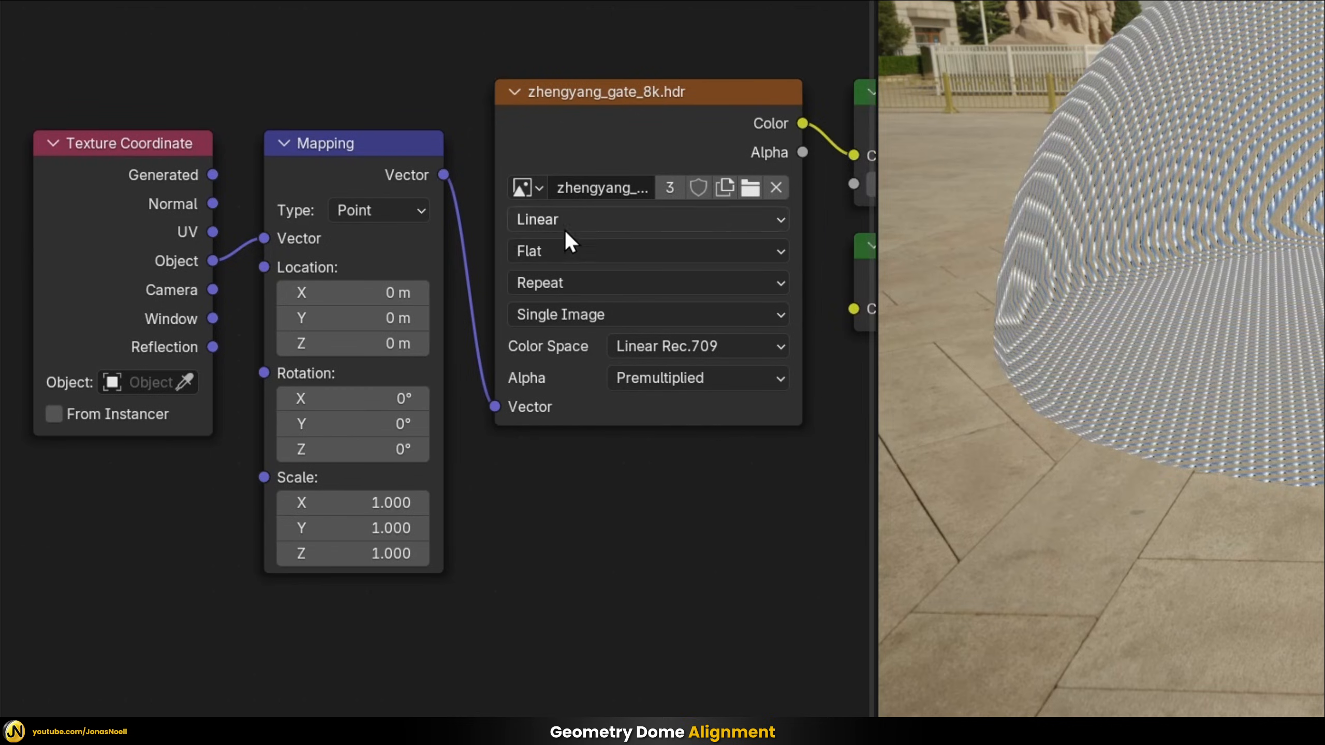
pyautogui.click(564, 254)
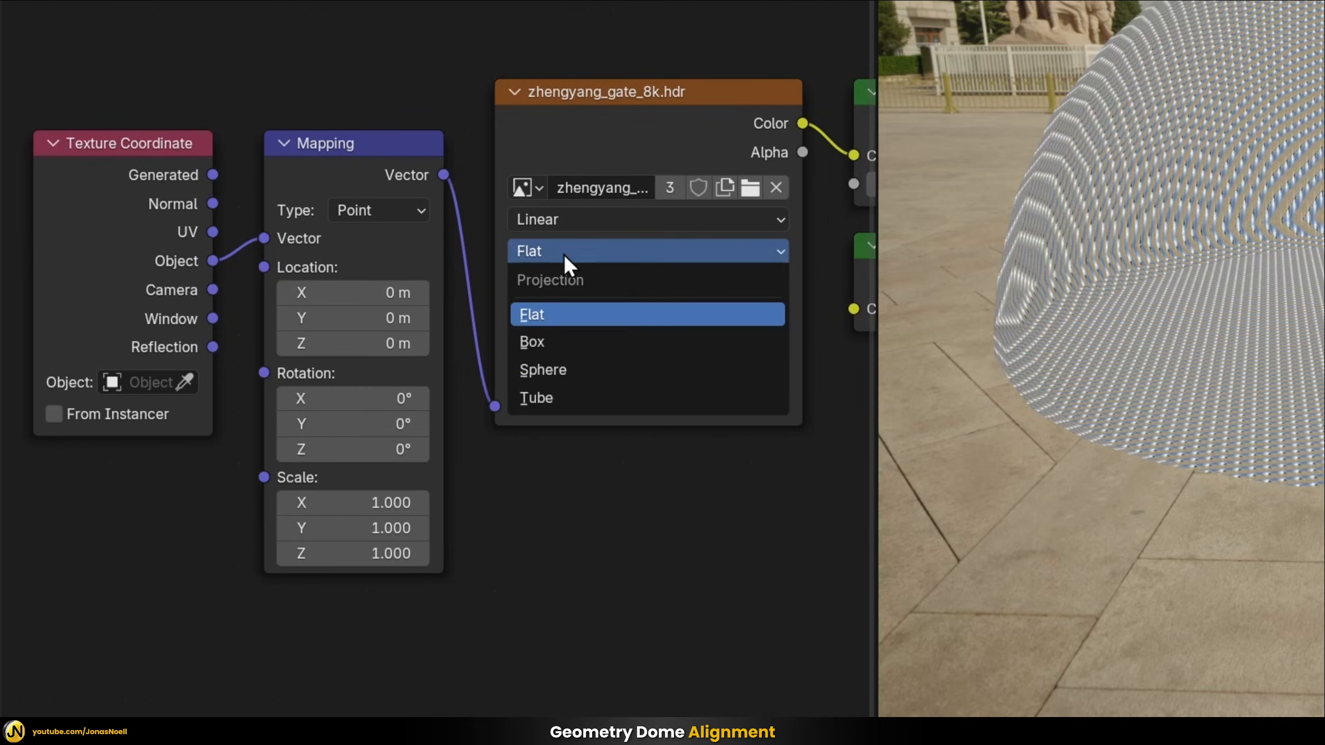
pyautogui.click(557, 374)
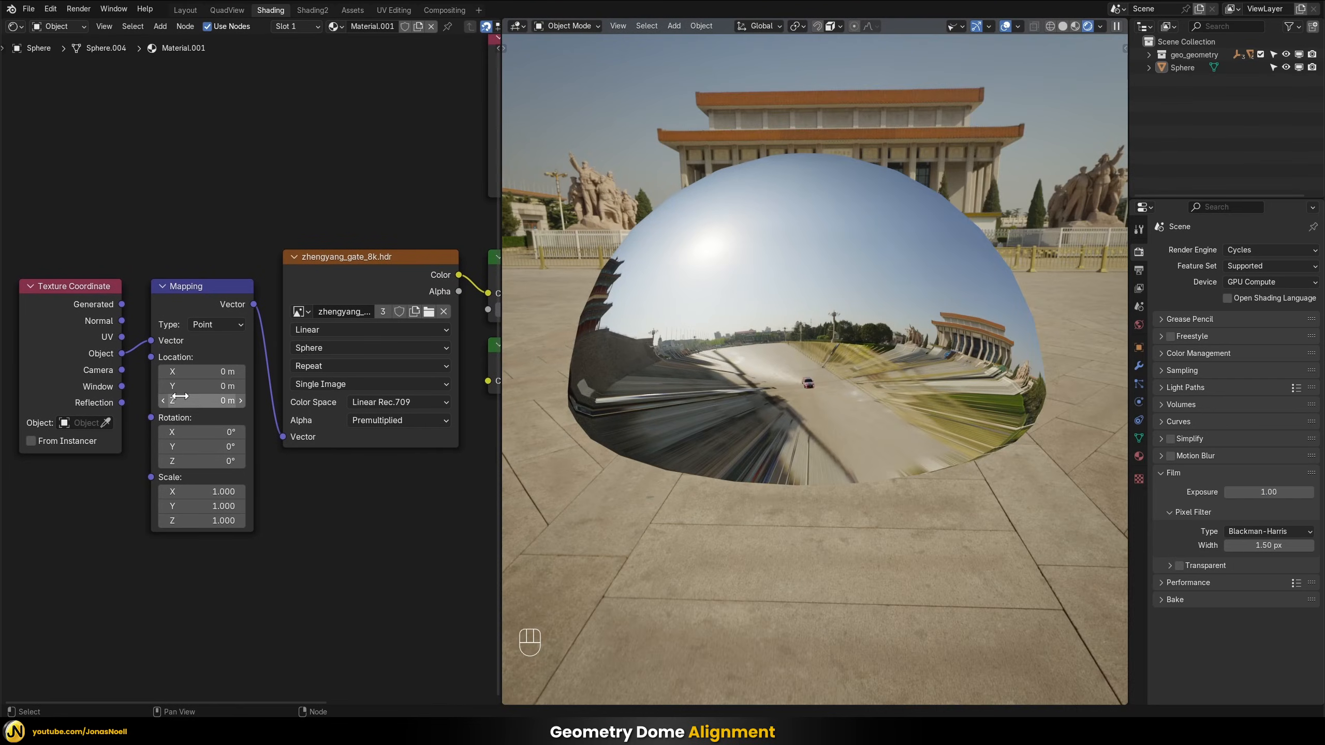
# Set the Mapping node's Z location to -5 m and check the dome's projection from several angles
pyautogui.moveTo(184, 398); pyautogui.dragTo(140, 399)
pyautogui.moveTo(770, 404)
pyautogui.mouseDown(button='middle')
pyautogui.moveTo(793, 387)
pyautogui.moveTo(741, 393)
pyautogui.moveTo(767, 415)
pyautogui.mouseUp(button='middle')
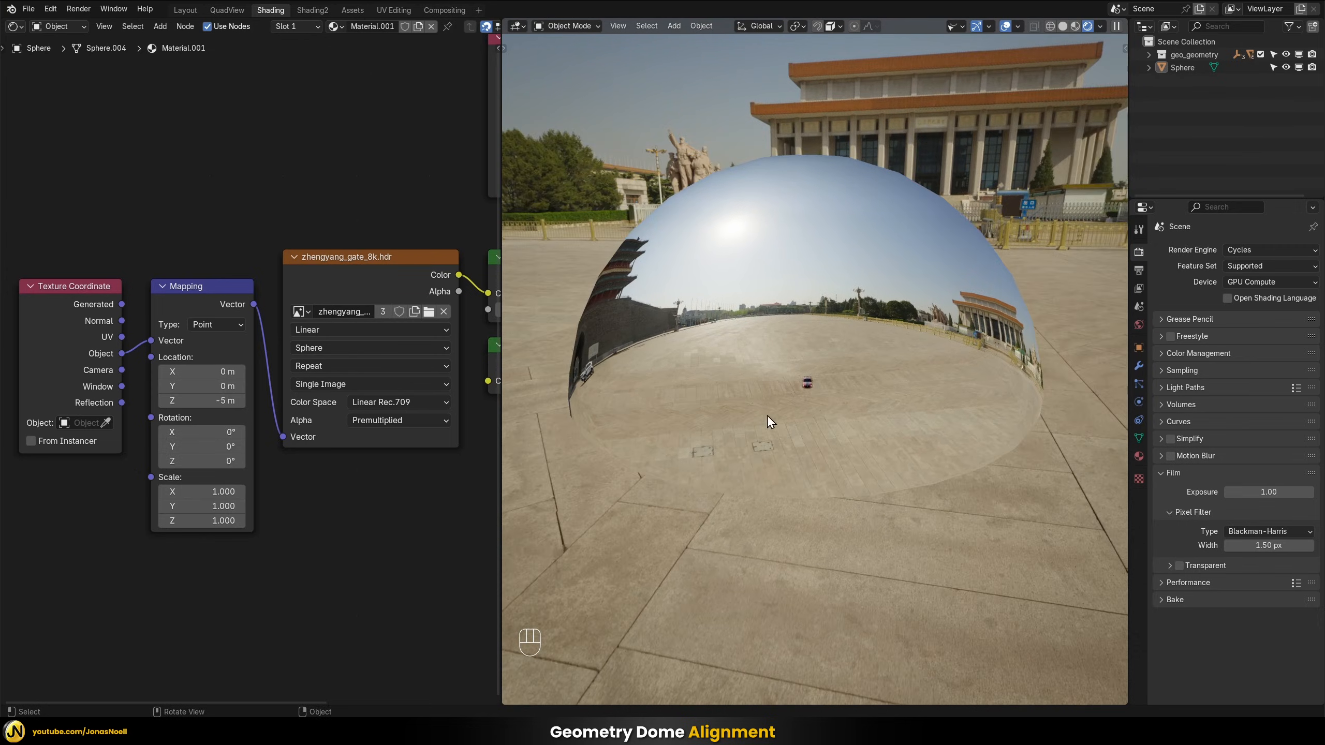
pyautogui.moveTo(877, 421); pyautogui.dragTo(845, 429, button='middle')
pyautogui.moveTo(916, 385); pyautogui.dragTo(823, 372, button='middle')
pyautogui.moveTo(804, 209); pyautogui.dragTo(687, 261, button='middle')
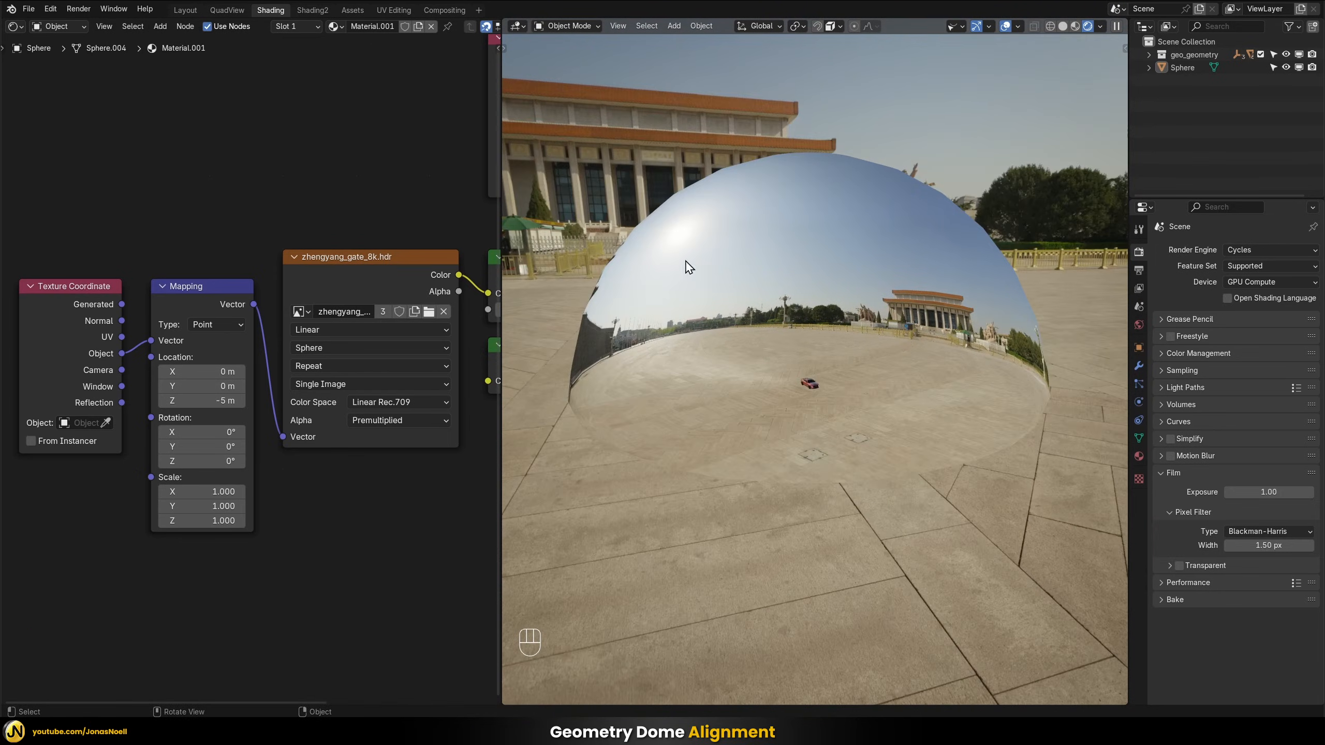
pyautogui.moveTo(870, 293); pyautogui.dragTo(781, 213, button='middle')
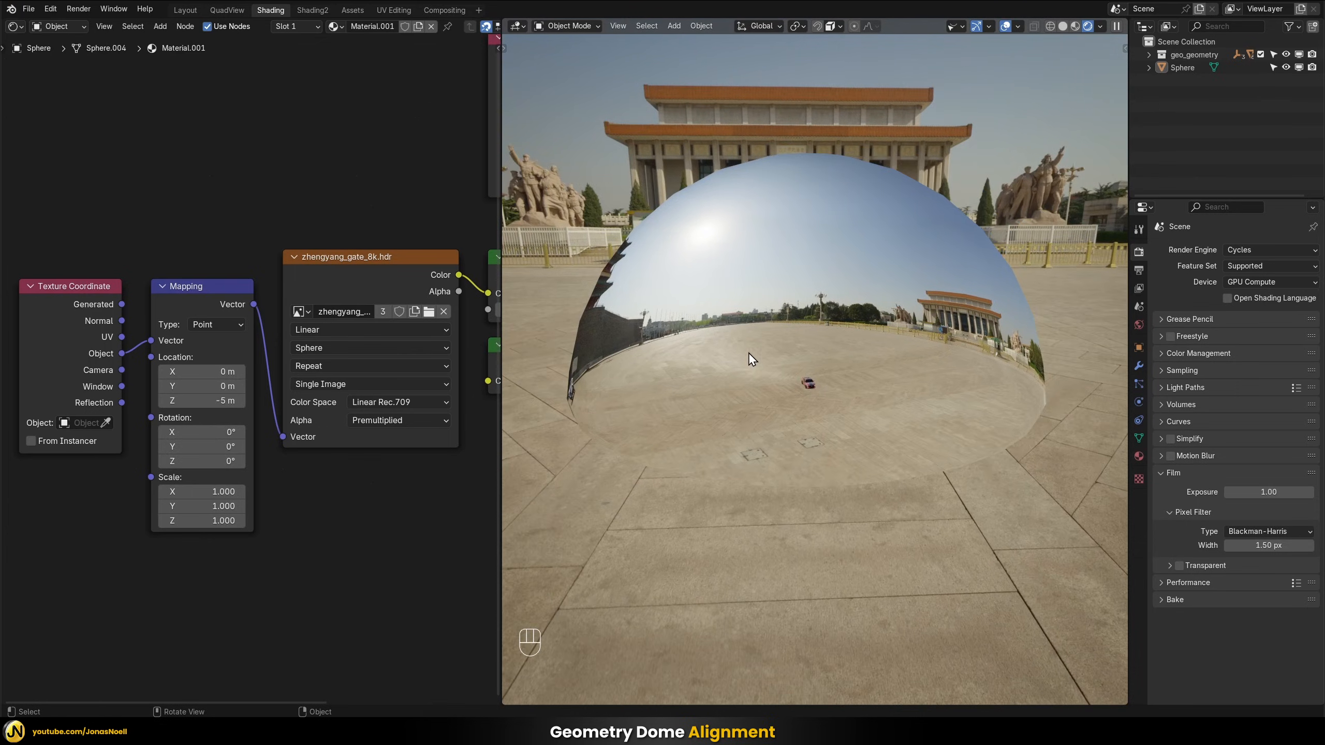
pyautogui.moveTo(748, 353); pyautogui.dragTo(782, 328, button='middle')
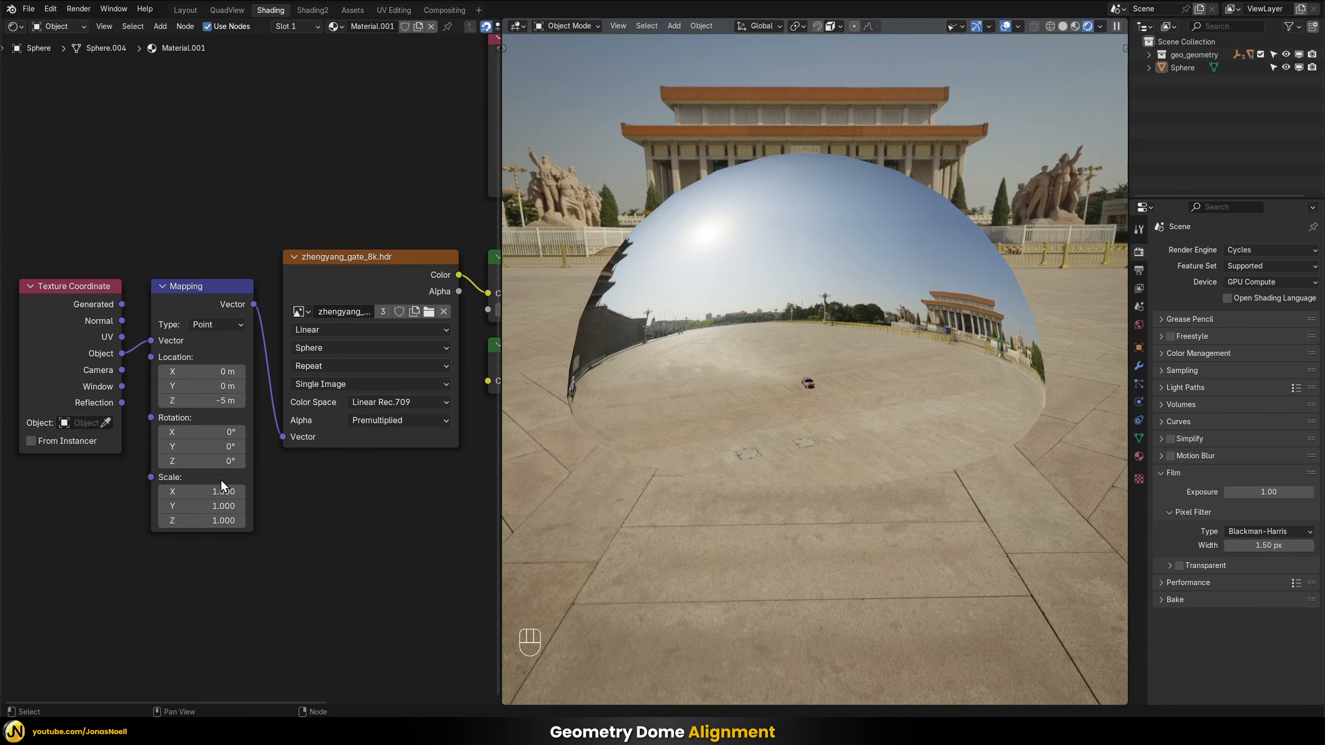
# Set the Mapping node's X scale to -1 to mirror the projected image
pyautogui.click(210, 492)
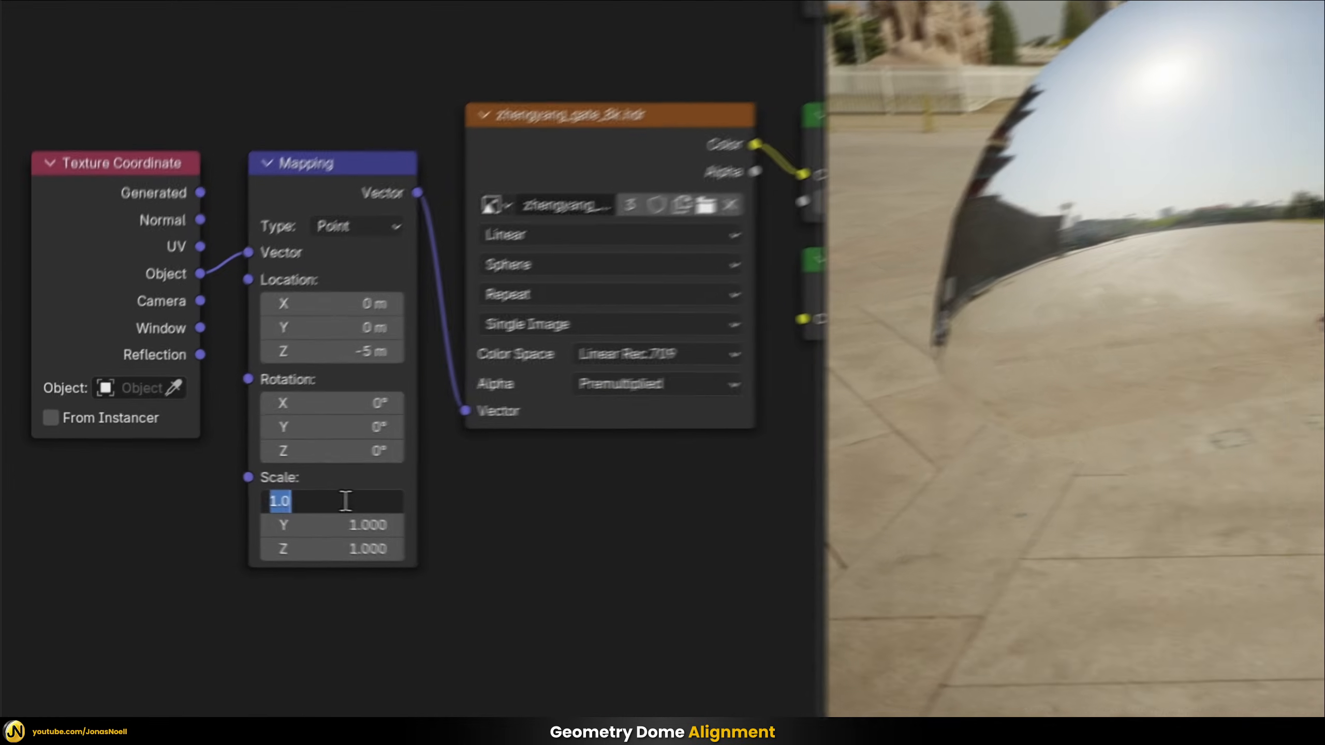
pyautogui.write('-1')
pyautogui.press('Return')
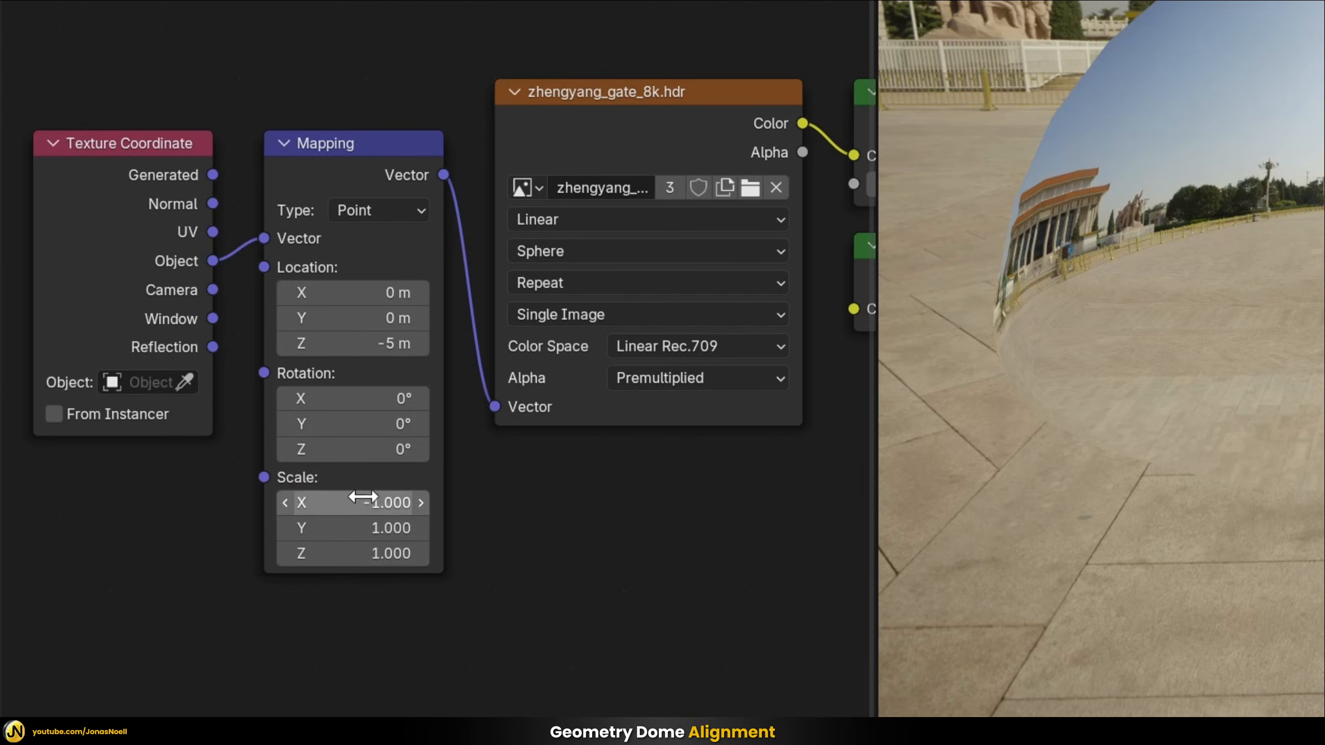
# Set the Mapping node's Z rotation to -90° and compare the dome's projection with the HDRI background from several sides
pyautogui.click(339, 449)
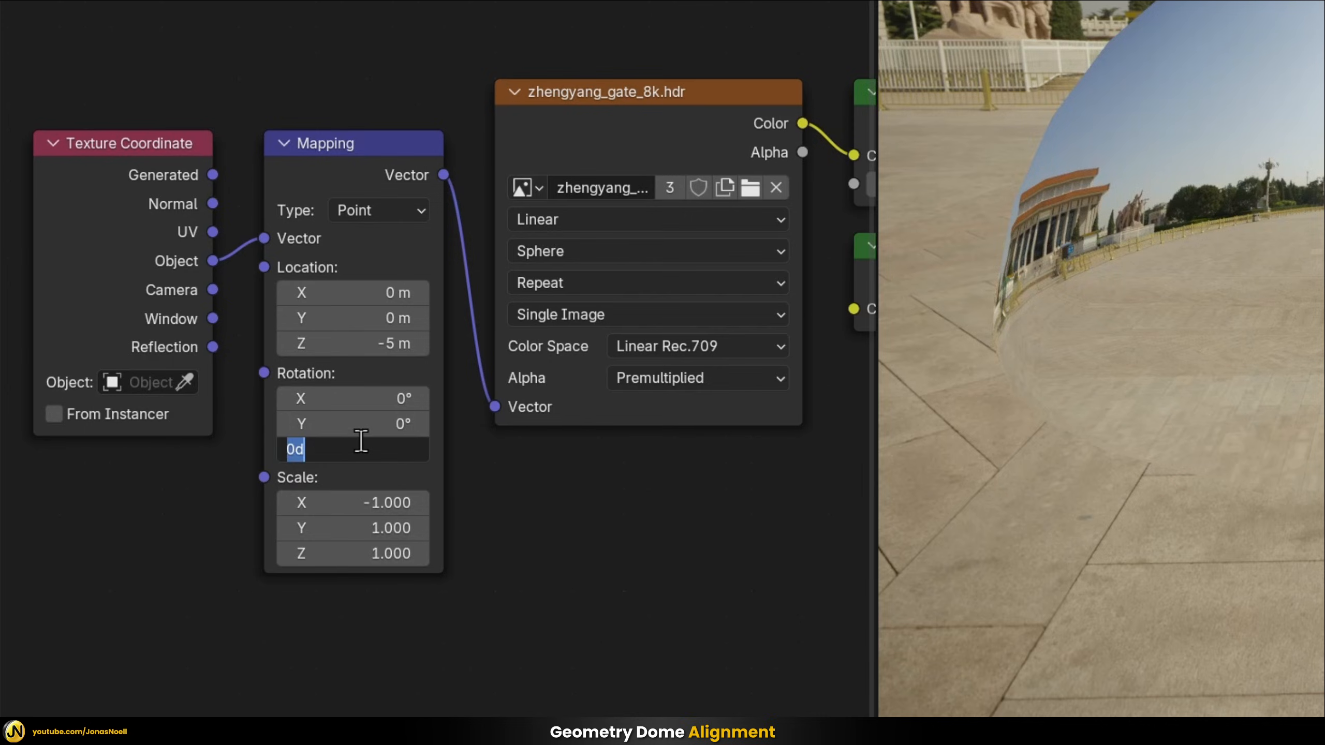
pyautogui.write('-90')
pyautogui.press('Return')
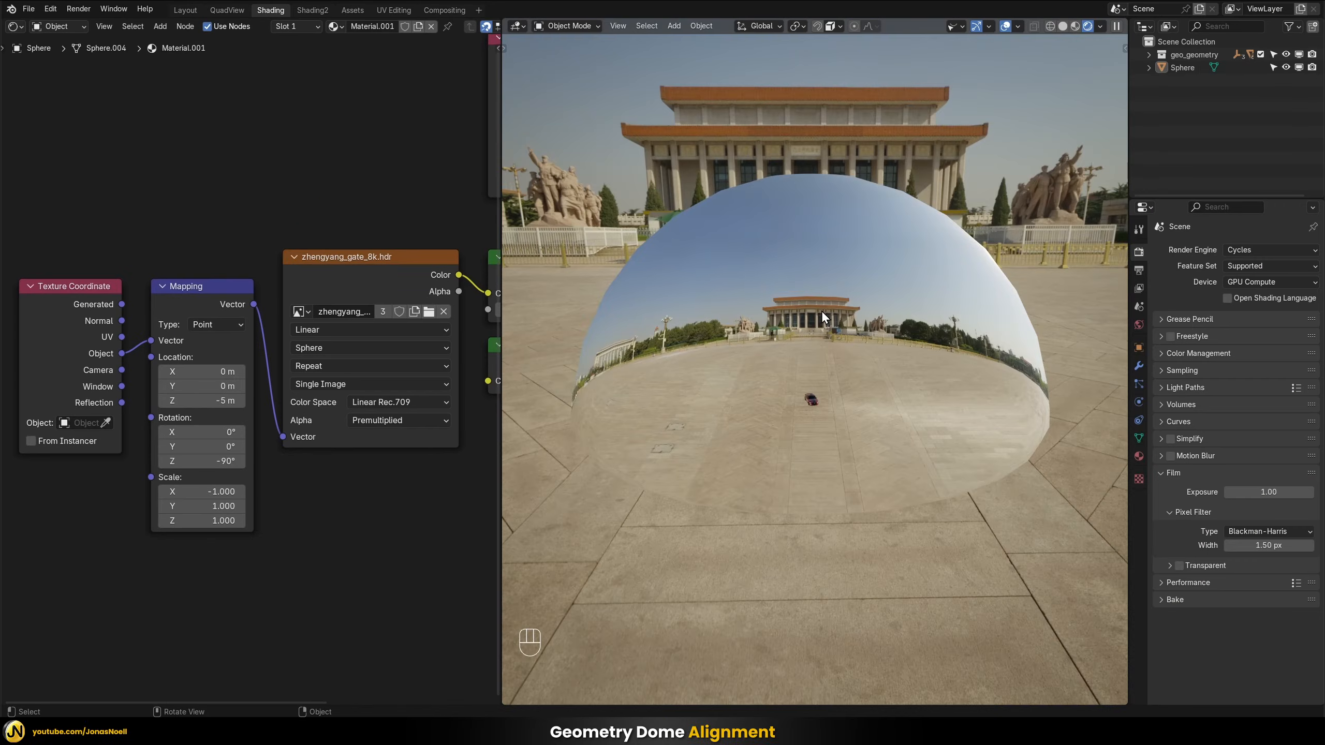
pyautogui.moveTo(815, 317); pyautogui.dragTo(968, 281, button='middle')
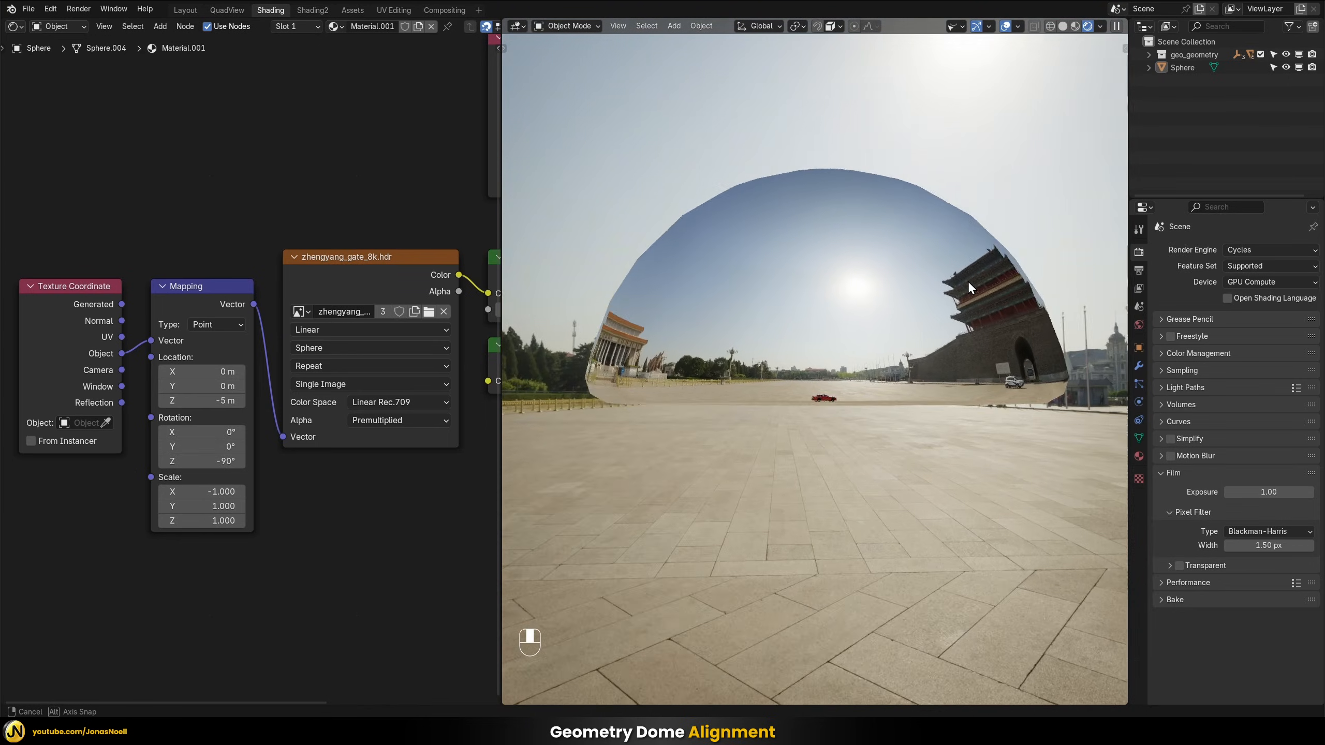
pyautogui.moveTo(837, 175); pyautogui.dragTo(954, 206, button='middle')
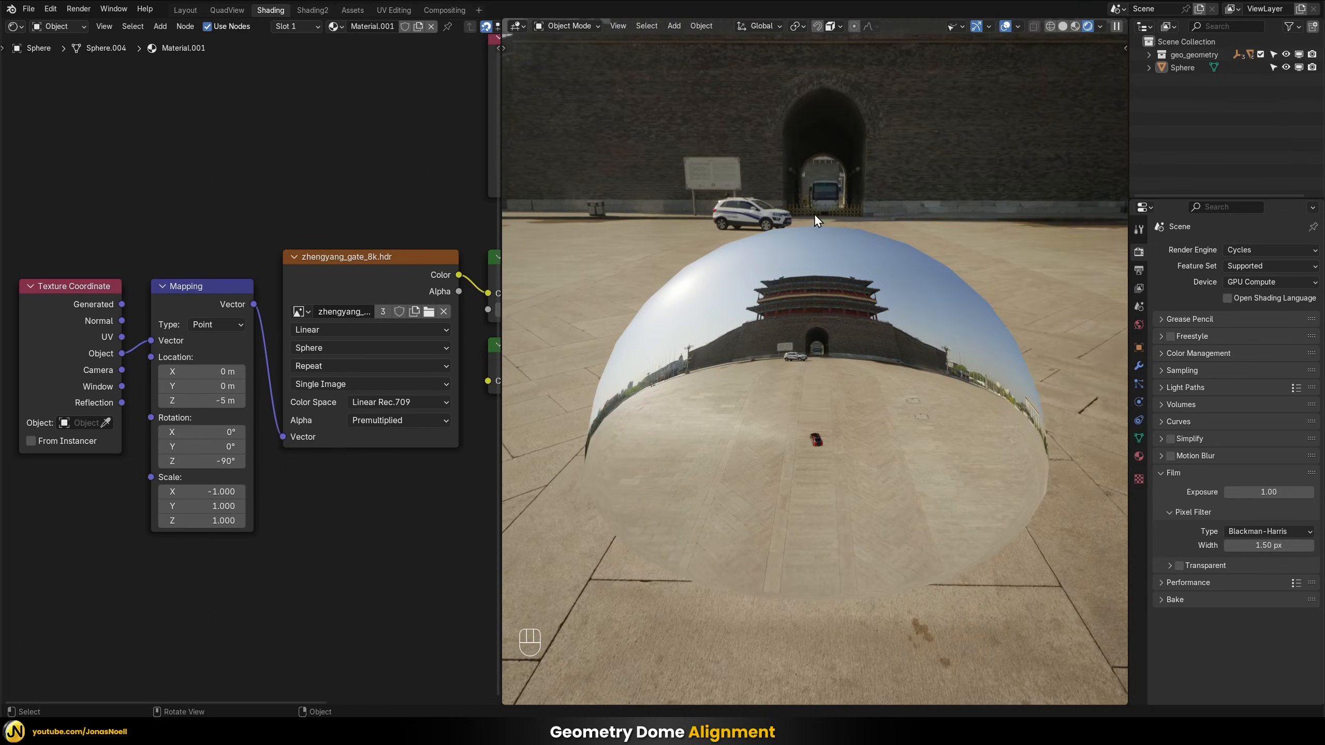
pyautogui.moveTo(821, 363); pyautogui.dragTo(799, 441, button='middle')
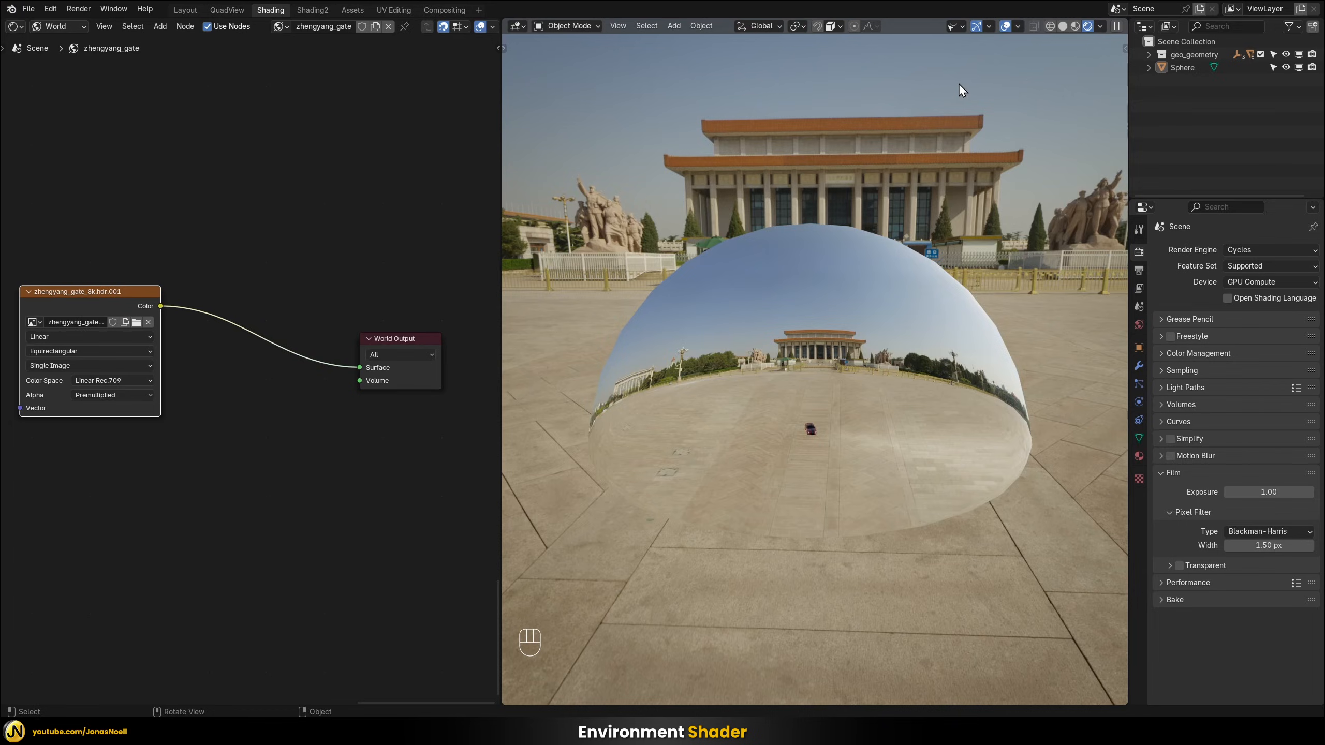
# Add a dark grey Emission node to the world shader, preview it on the World Output's Surface, and relink the HDR image
pyautogui.click(216, 466)
pyautogui.hotkey('shift', 'a')
pyautogui.moveTo(216, 466)
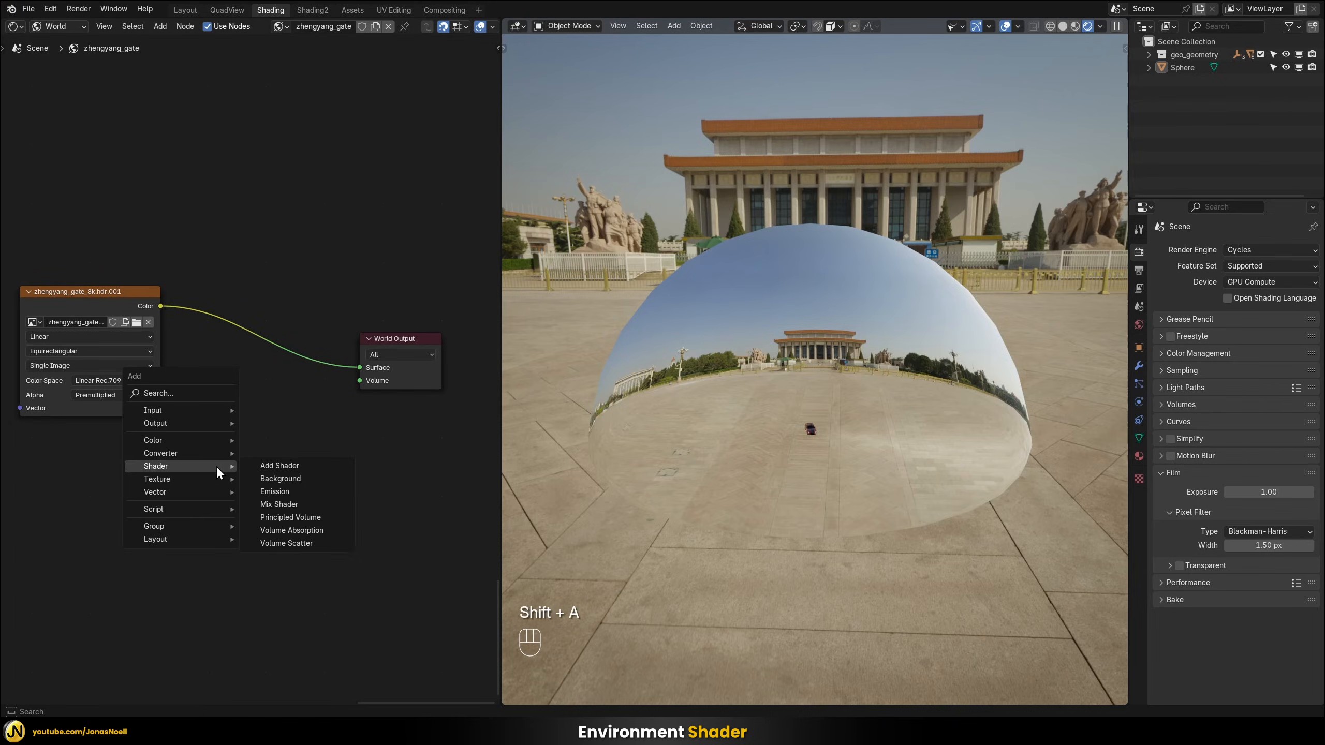
pyautogui.click(290, 491)
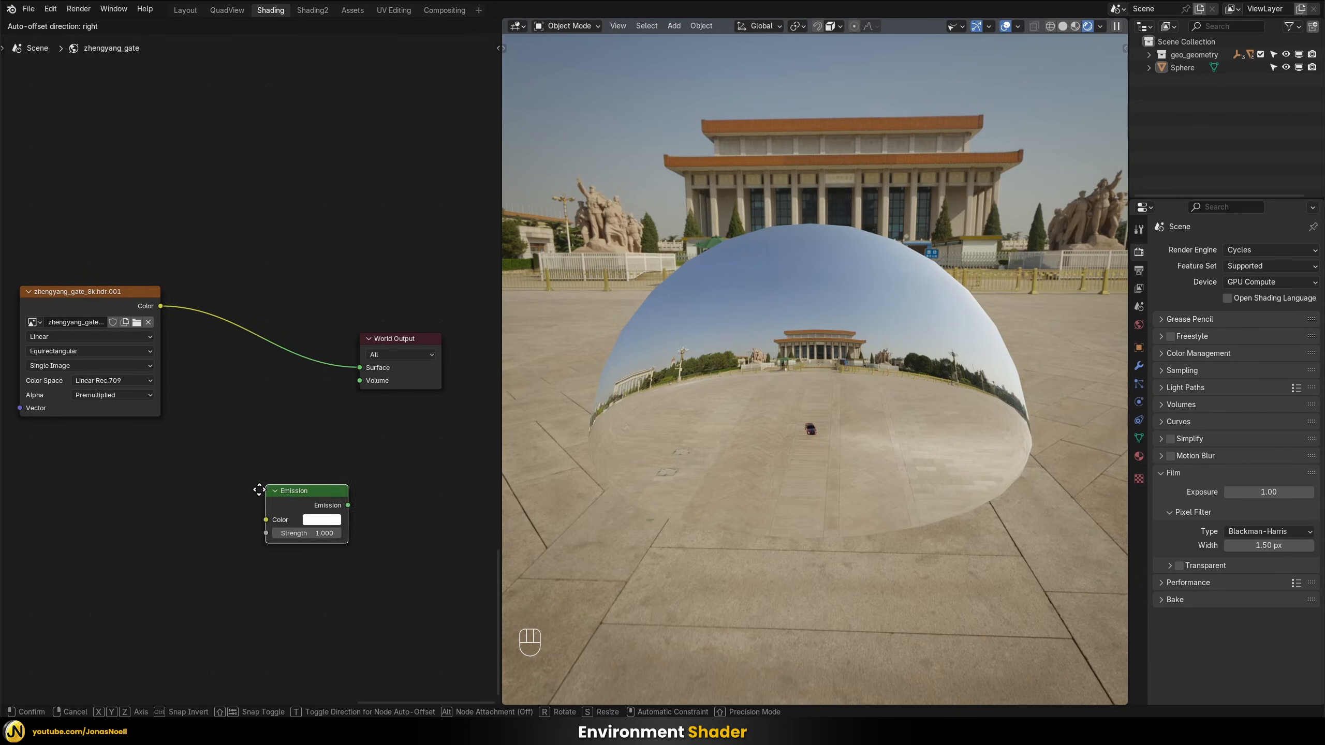
pyautogui.click(175, 475)
pyautogui.moveTo(234, 483); pyautogui.dragTo(360, 368)
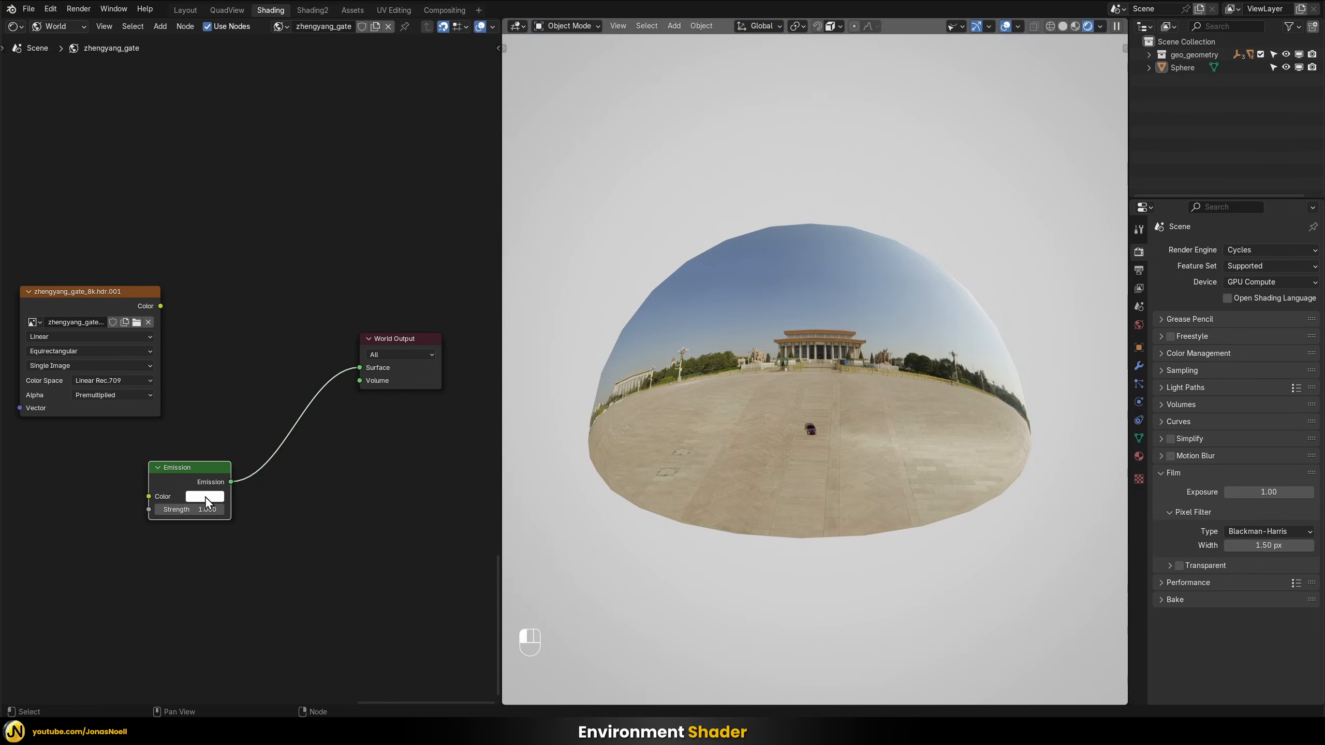
pyautogui.click(203, 496)
pyautogui.click(303, 393)
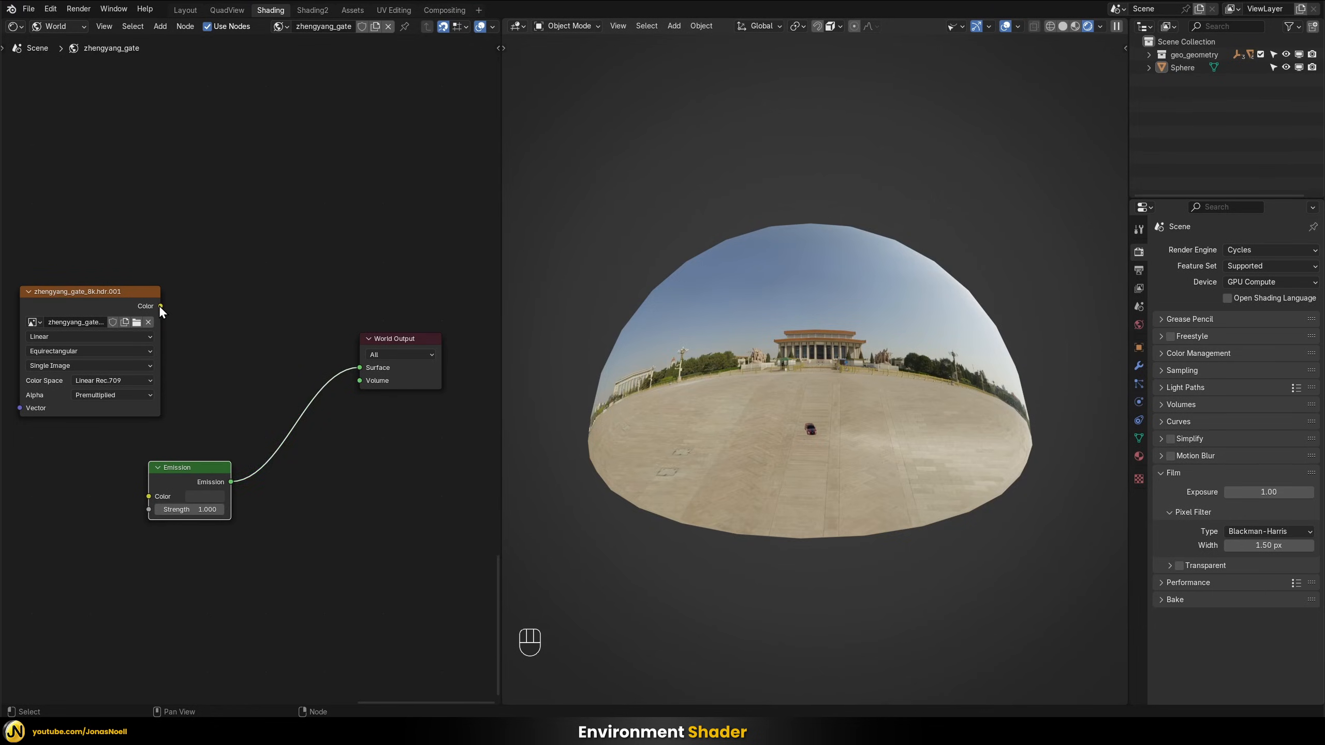
pyautogui.moveTo(160, 306); pyautogui.dragTo(359, 368)
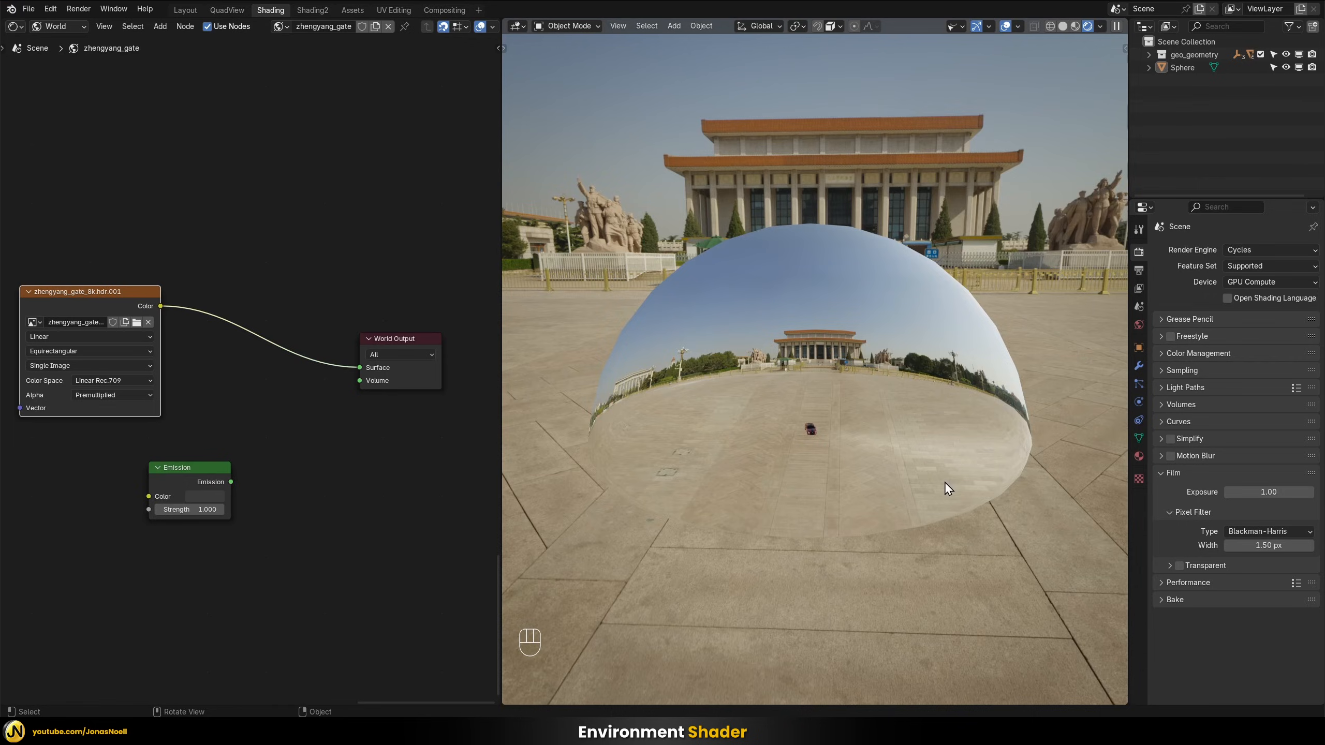
# Add a Mix Shader node and a Light Path node to the world shader
pyautogui.hotkey('shift', 'a')
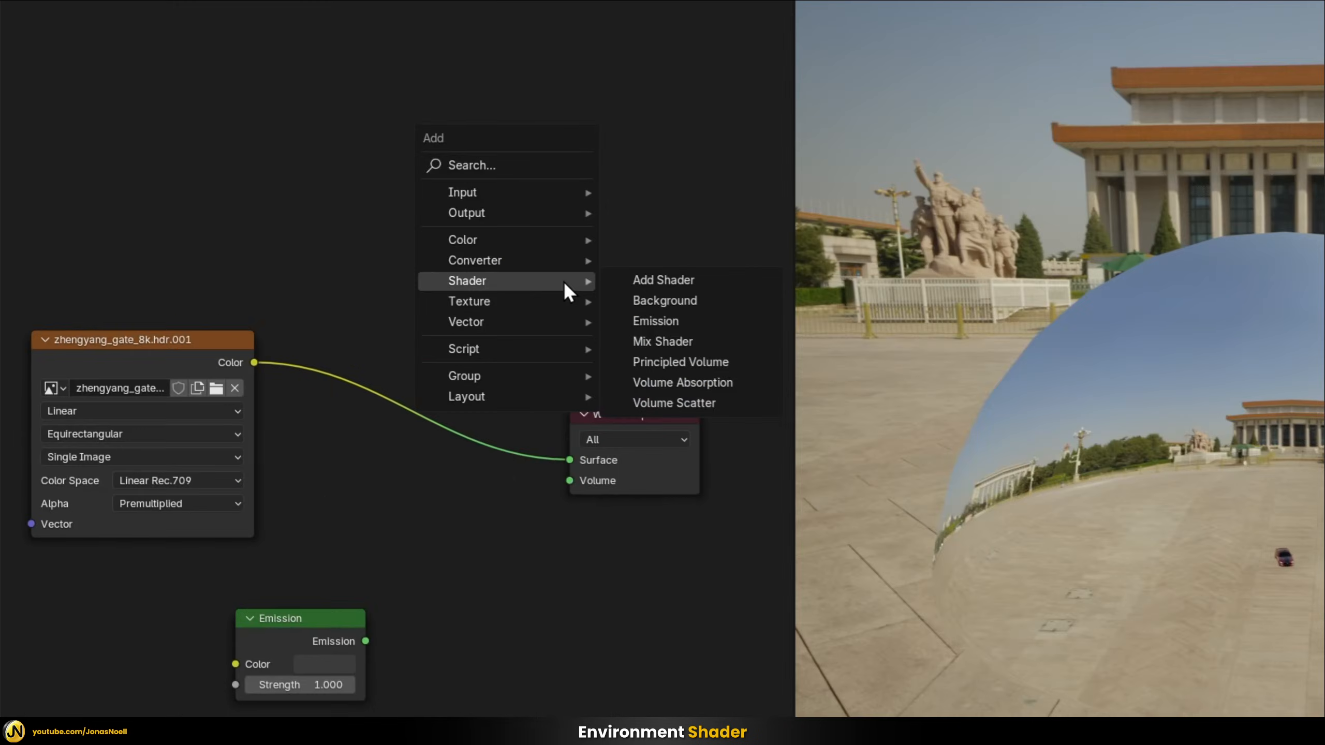
pyautogui.write('mi')
pyautogui.click(626, 361)
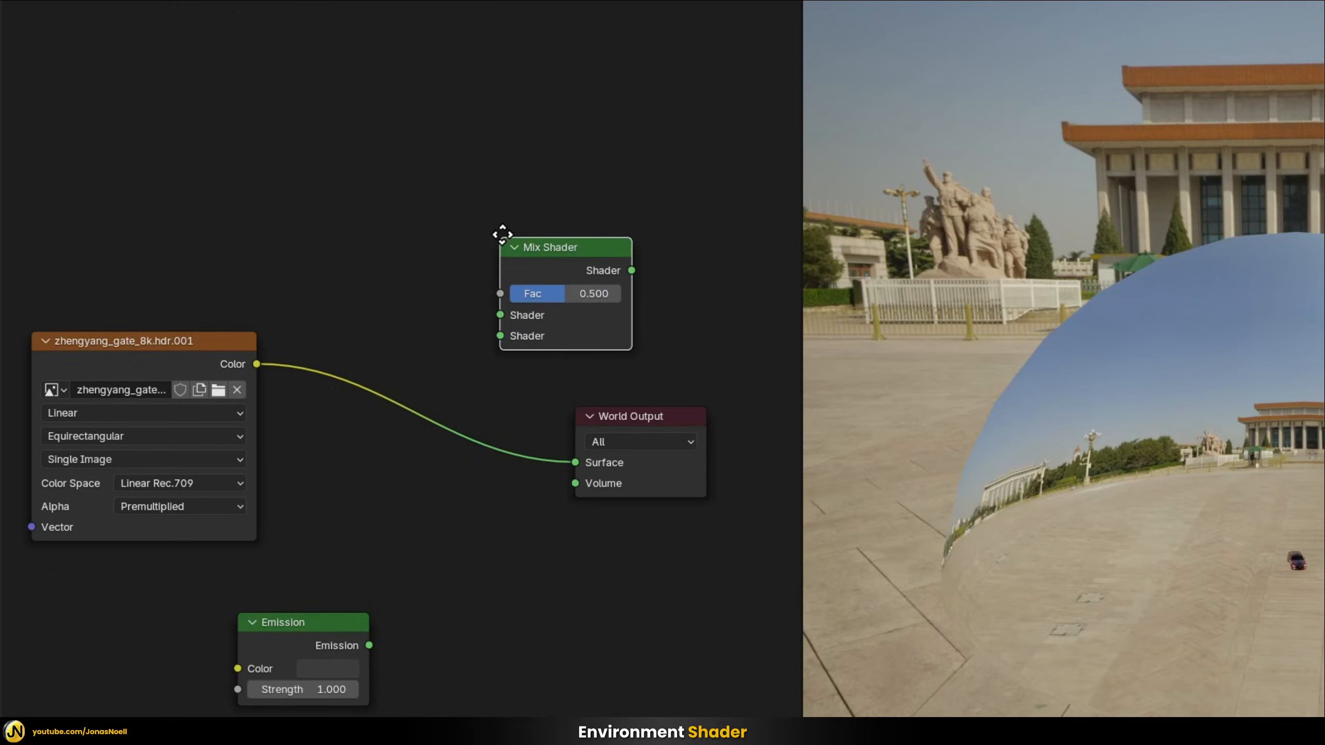
pyautogui.hotkey('shift', 'a')
pyautogui.moveTo(528, 201)
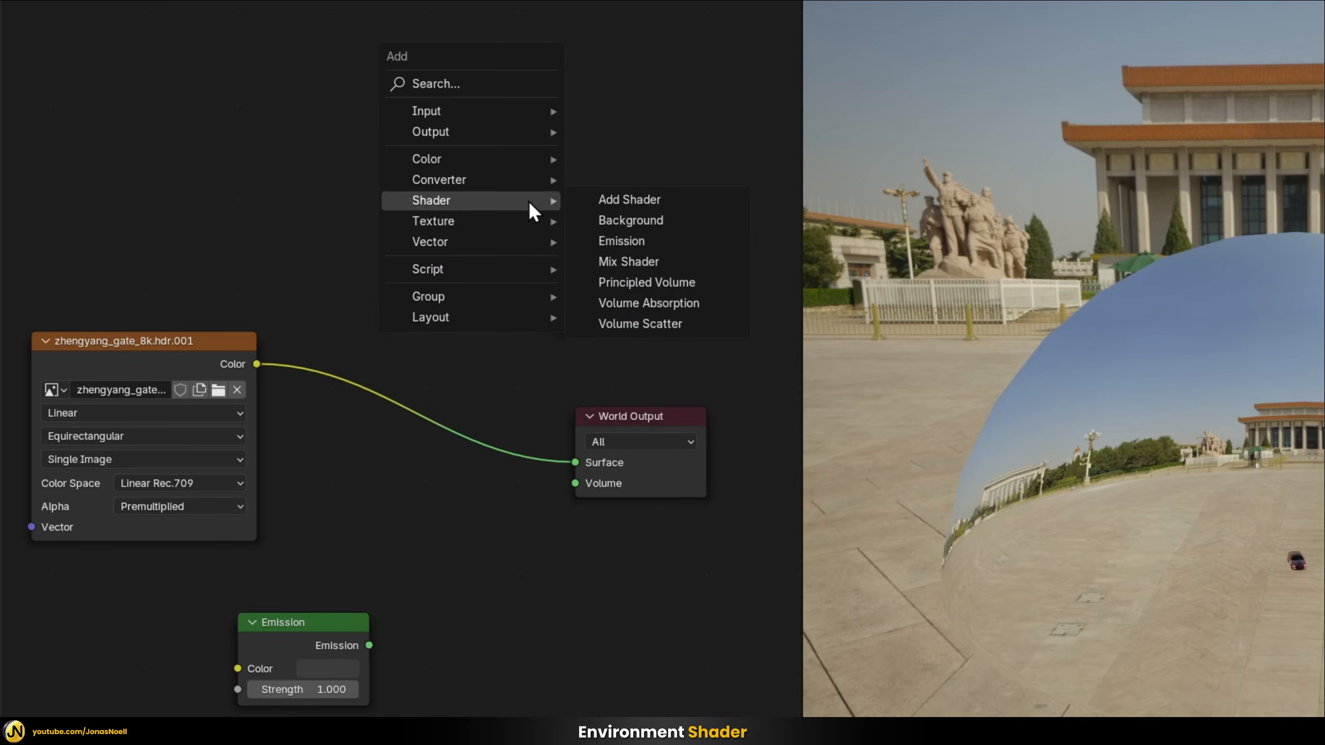
pyautogui.write('l')
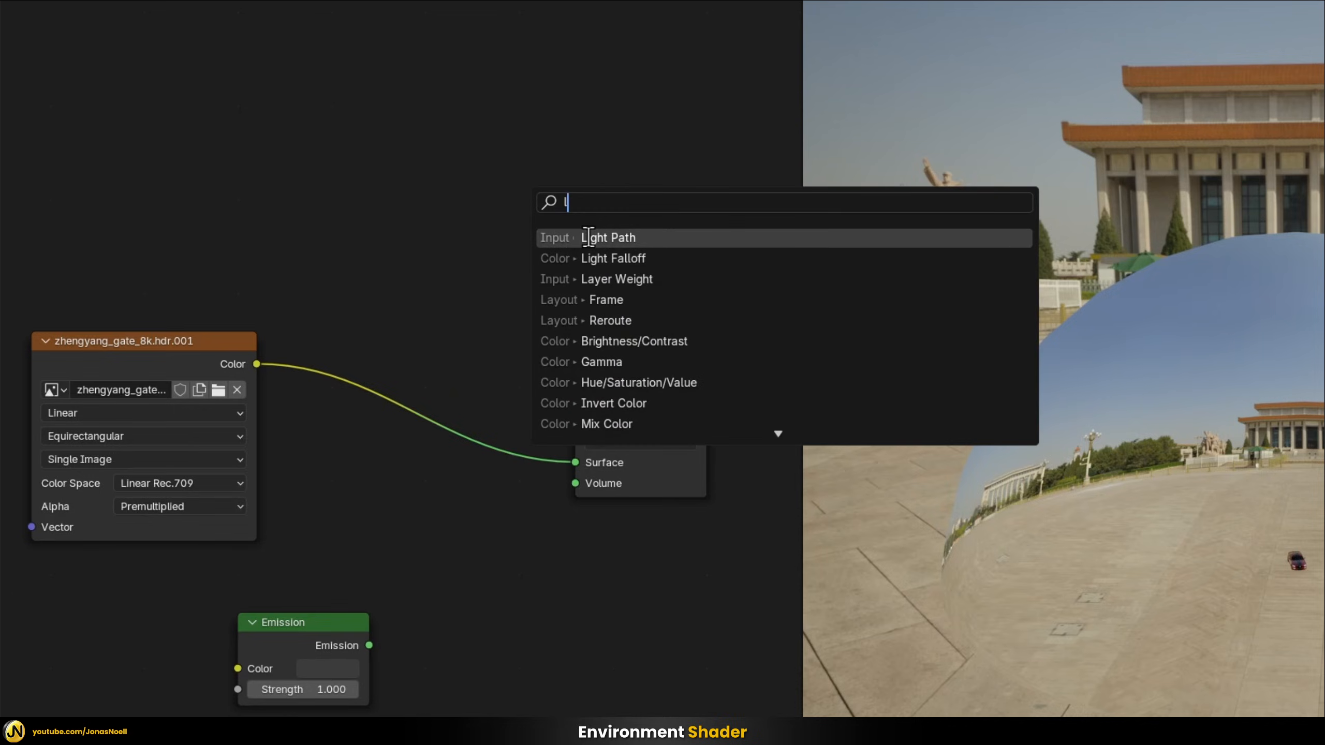
pyautogui.click(542, 238)
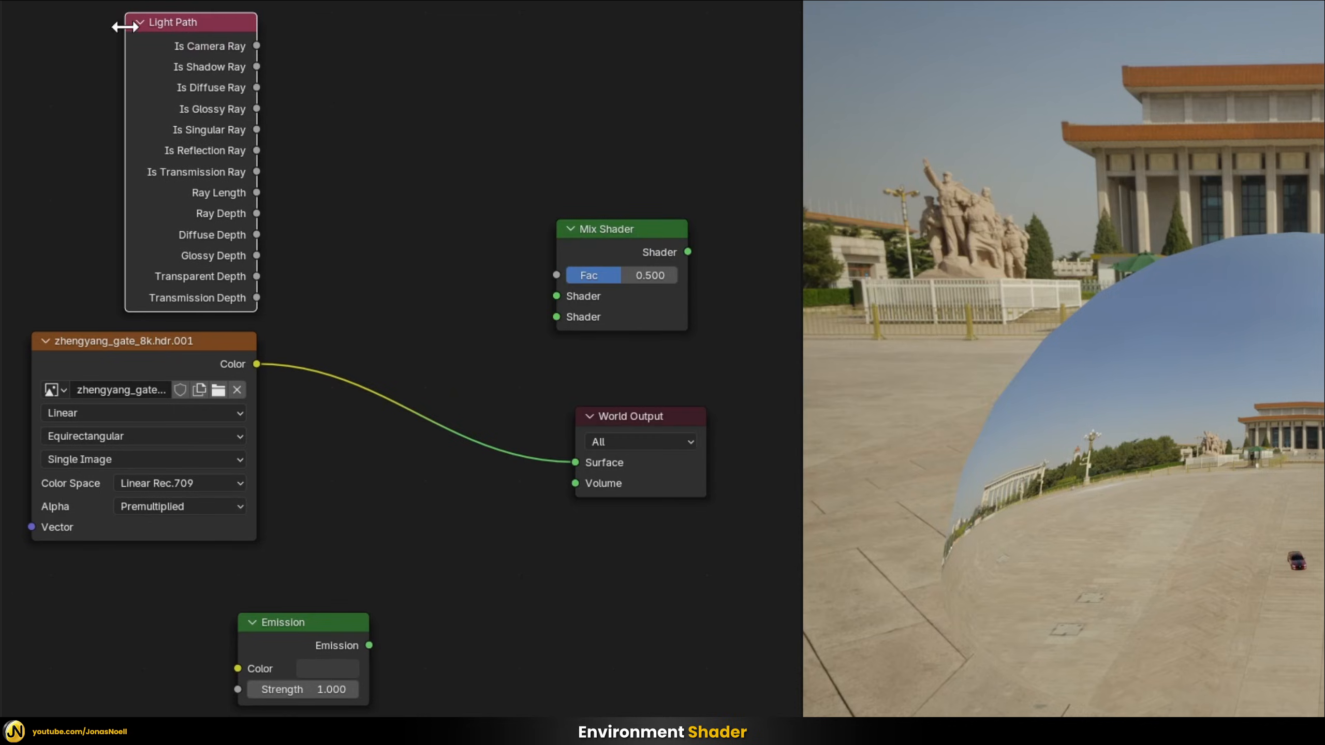
# Mix the HDR color and the Emission by Is Camera Ray in the Mix Shader and link it to the World Output's Surface
pyautogui.moveTo(256, 47); pyautogui.dragTo(556, 275)
pyautogui.moveTo(603, 228); pyautogui.dragTo(472, 208)
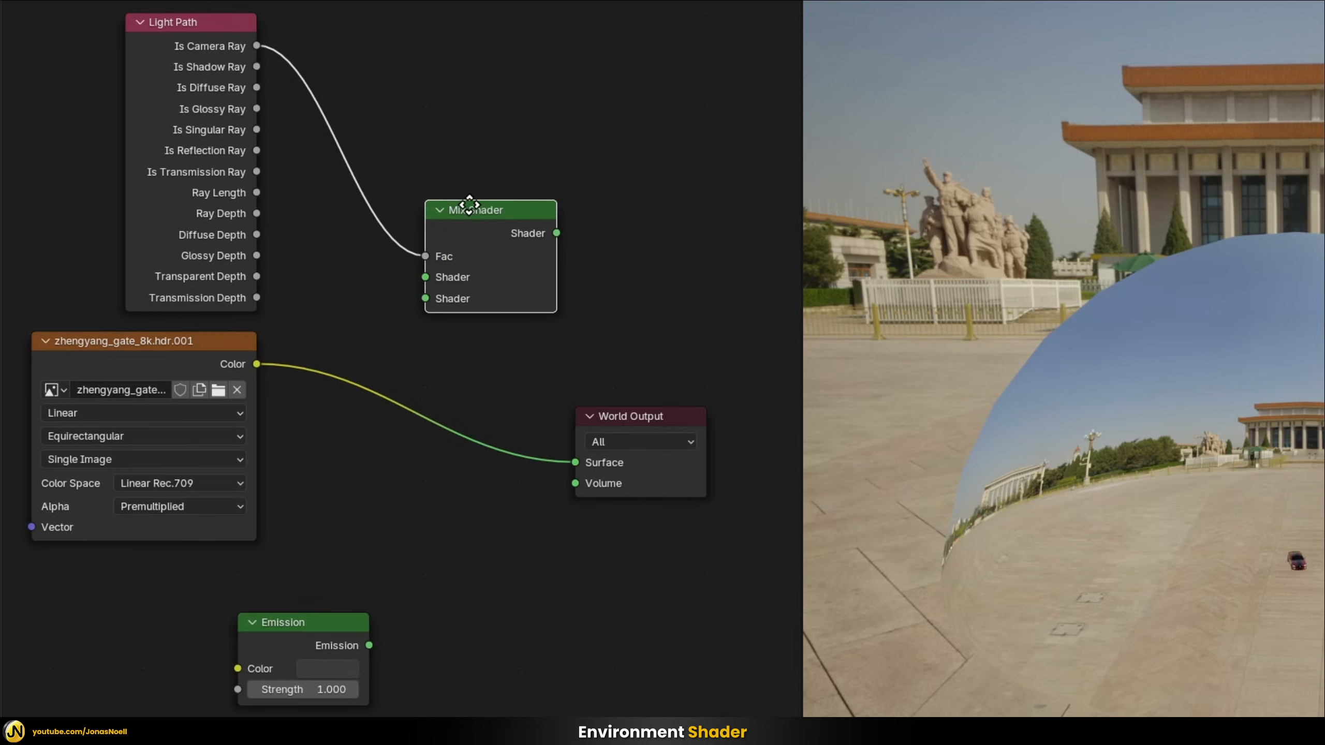
pyautogui.moveTo(255, 364); pyautogui.dragTo(410, 286)
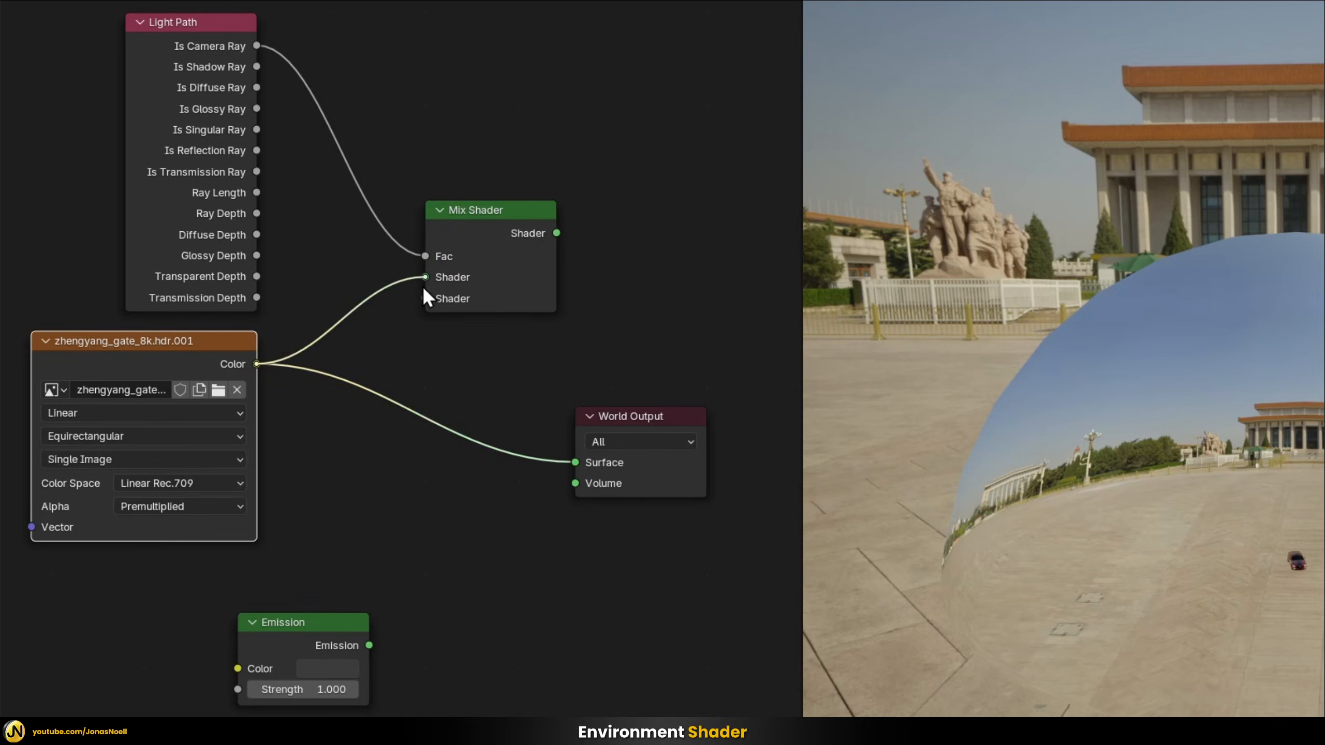
pyautogui.moveTo(369, 645); pyautogui.dragTo(424, 298)
pyautogui.moveTo(300, 619); pyautogui.dragTo(182, 559)
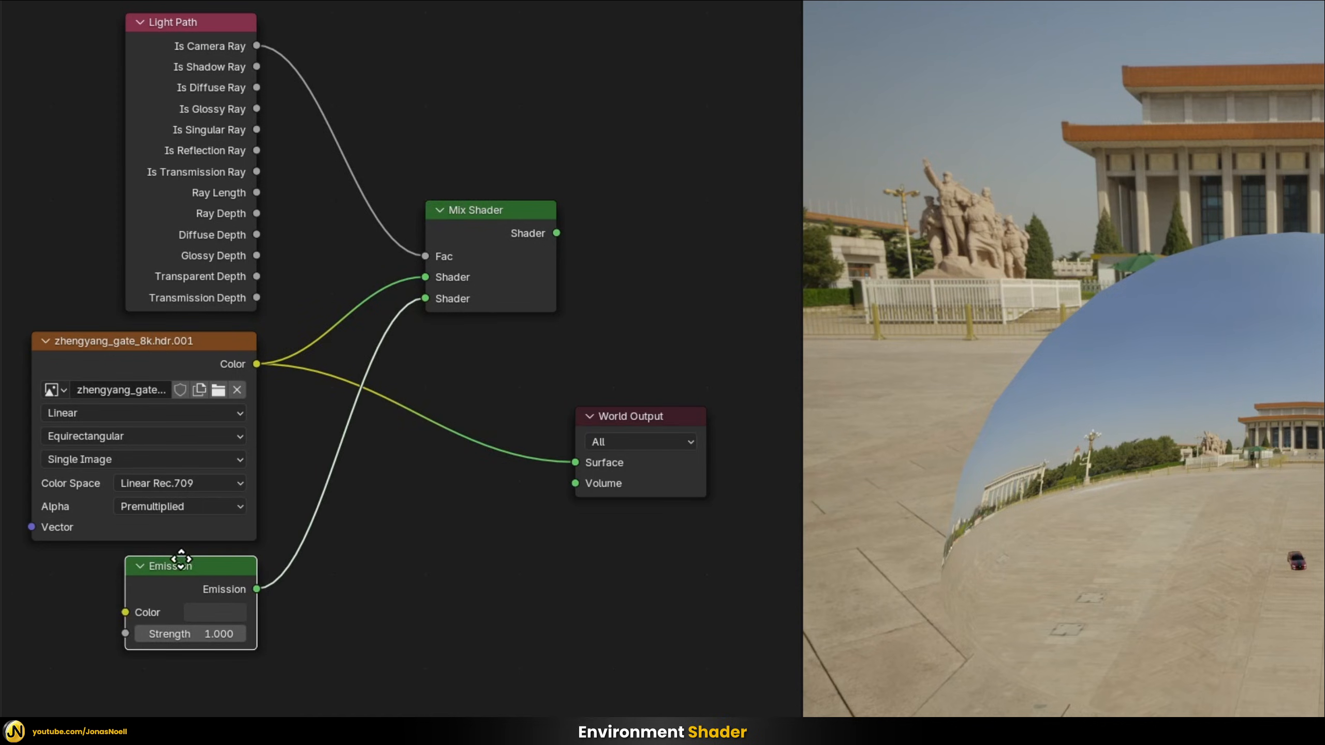
pyautogui.moveTo(556, 234); pyautogui.dragTo(576, 462)
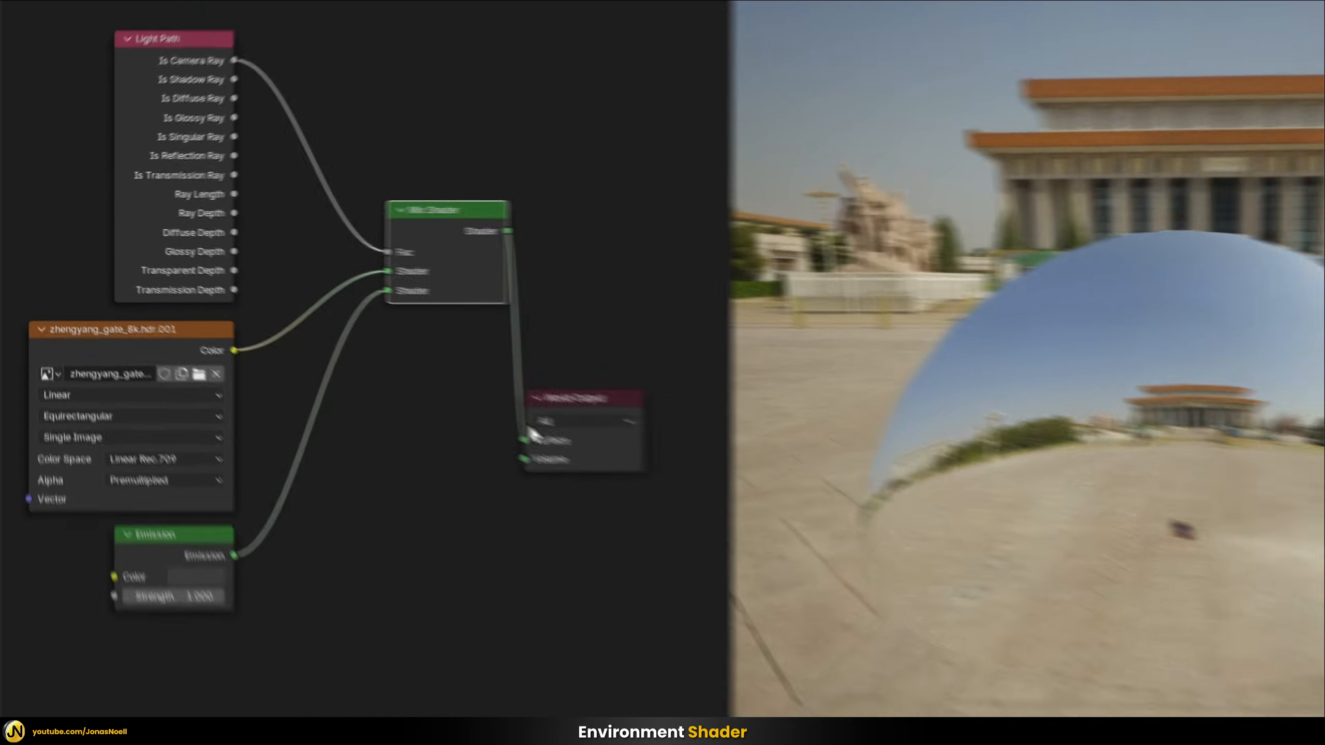
pyautogui.moveTo(471, 215); pyautogui.dragTo(434, 311)
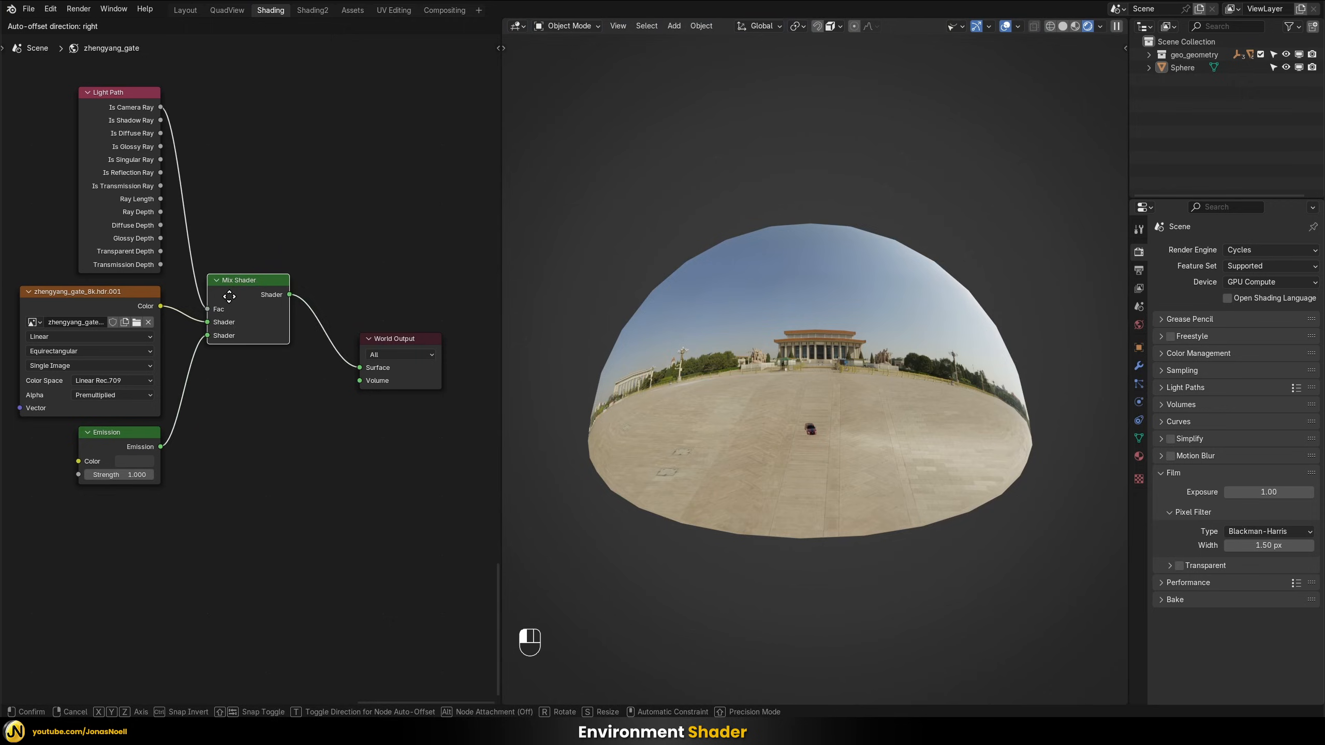
pyautogui.moveTo(229, 297); pyautogui.dragTo(217, 308)
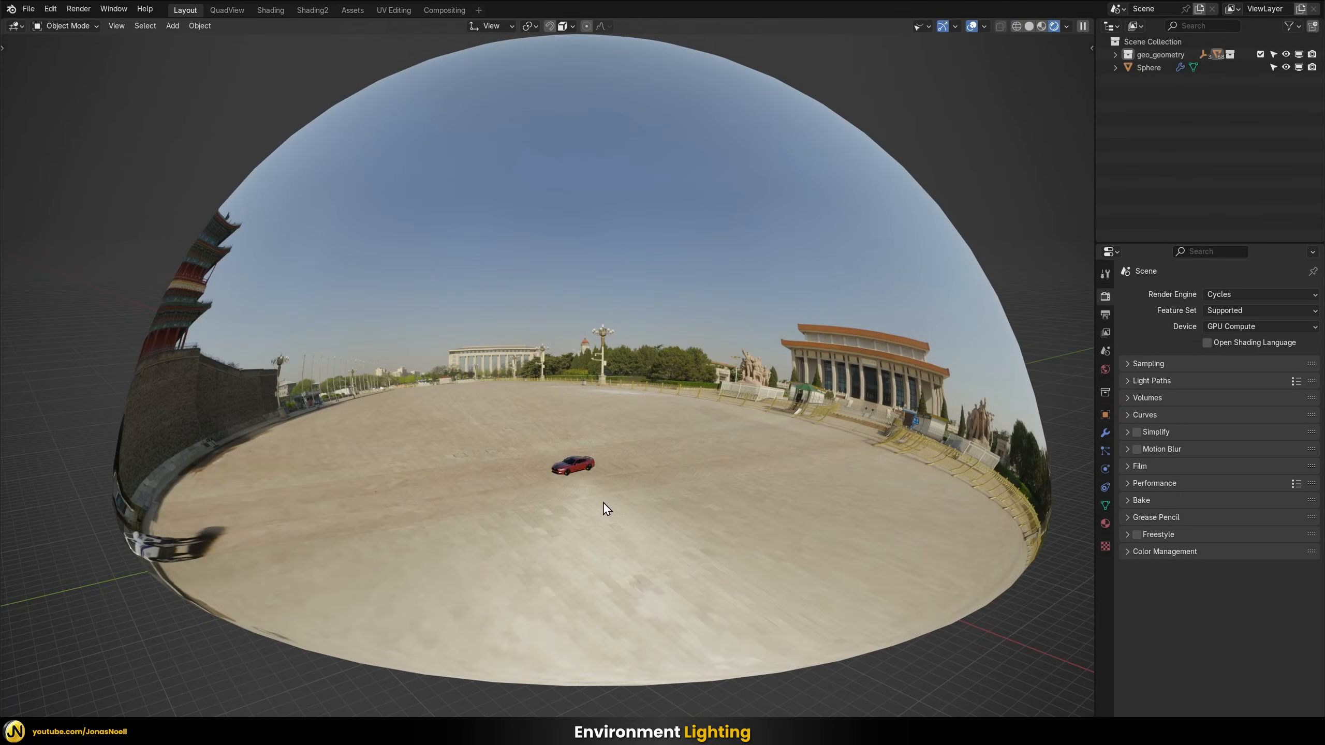
# Examine the dome from outside against the plain world background from several angles
pyautogui.scroll(-3, 602, 501)
pyautogui.moveTo(628, 499); pyautogui.dragTo(665, 84, button='middle')
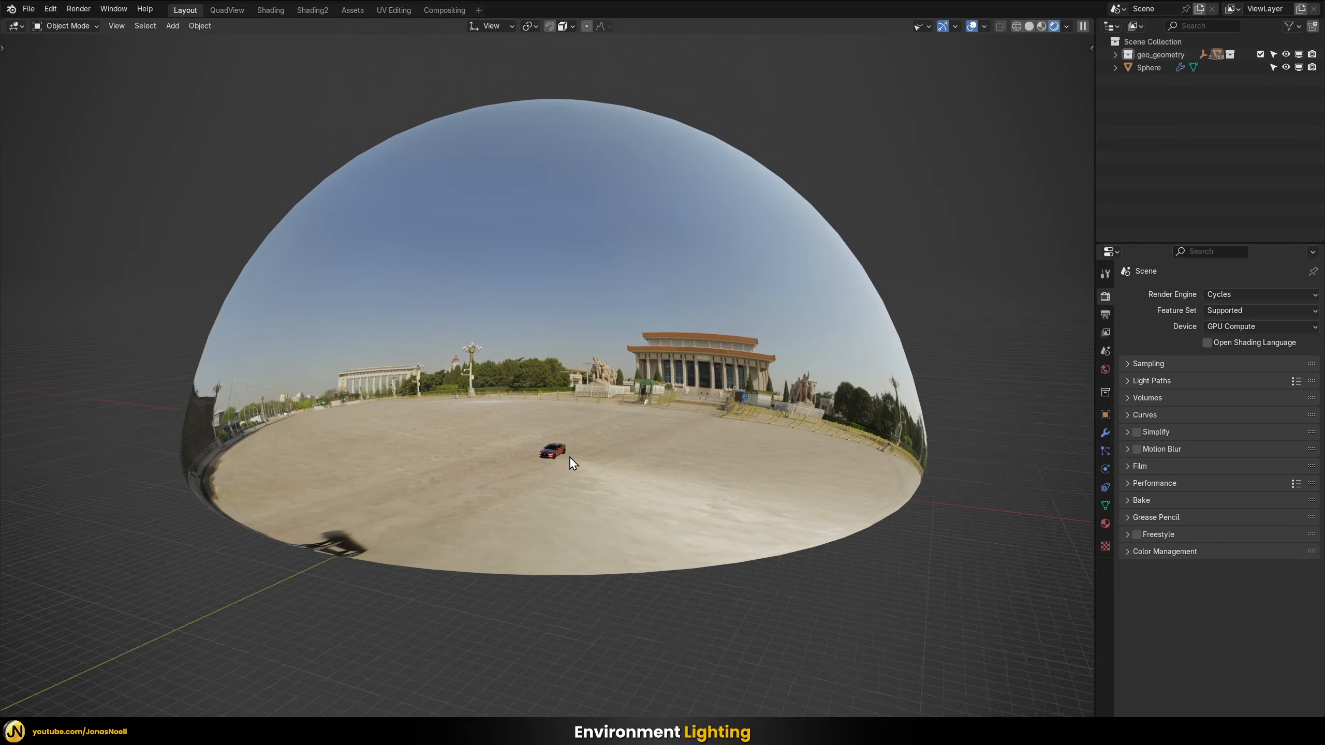
pyautogui.moveTo(569, 455); pyautogui.dragTo(662, 226, button='middle')
pyautogui.click(661, 227)
pyautogui.moveTo(716, 296); pyautogui.dragTo(892, 102, button='middle')
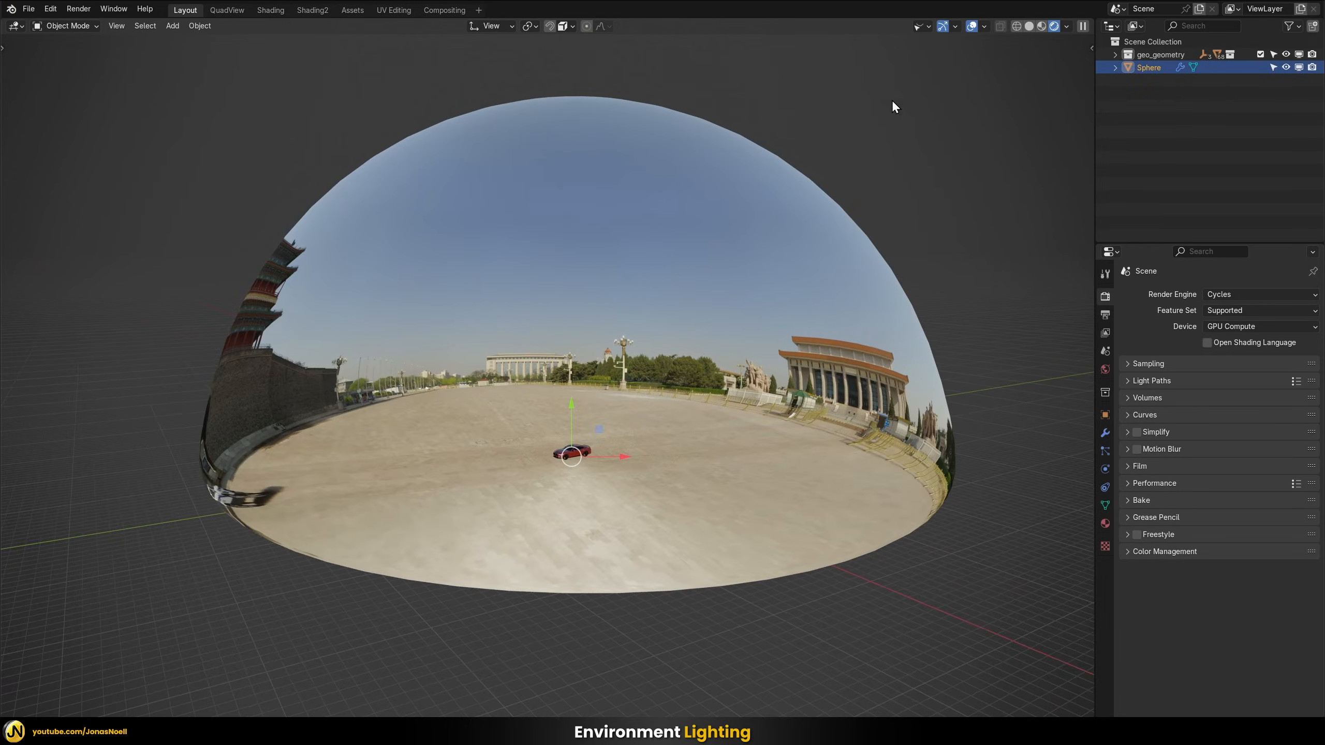
pyautogui.click(801, 127)
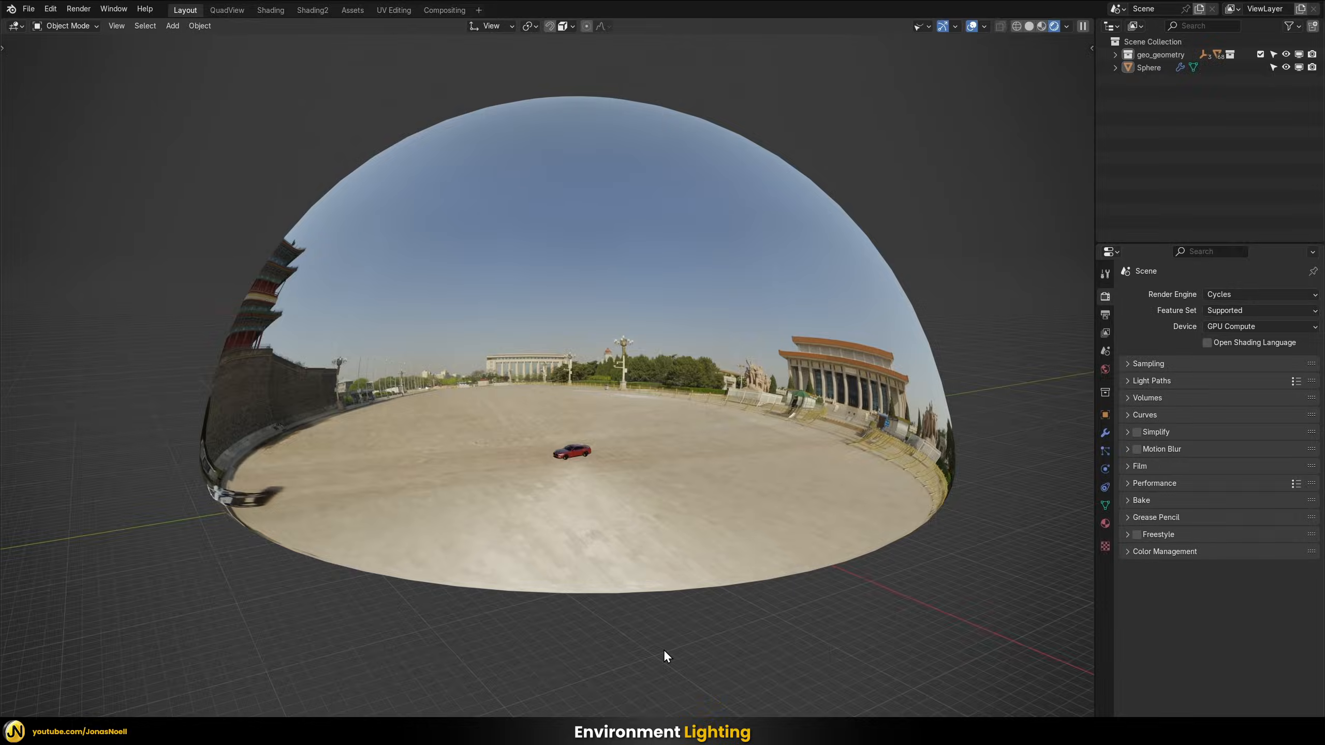
# Frame the car inside the dome and examine the lighting on its body and front wheel up close
pyautogui.click(576, 452)
pyautogui.press('KP_Decimal')
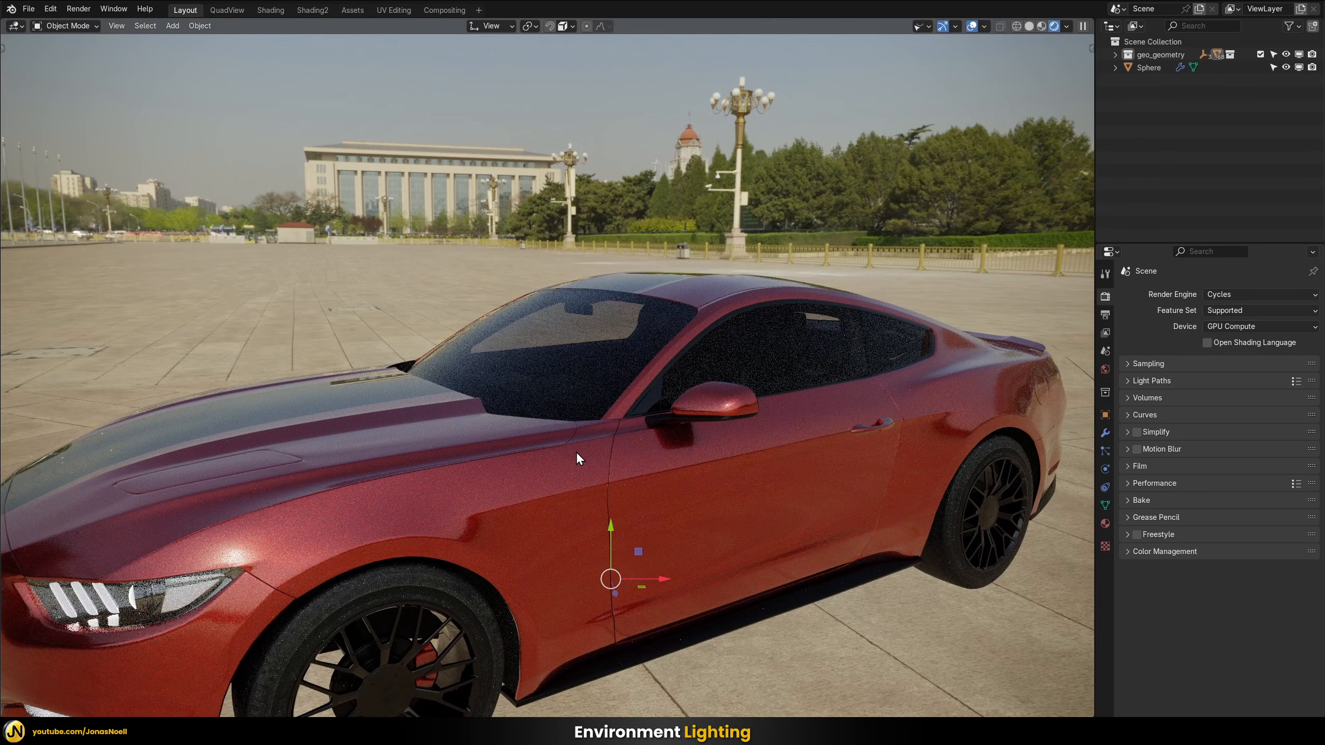
pyautogui.keyDown('shift'); pyautogui.moveTo(597, 478); pyautogui.dragTo(654, 358, button='middle'); pyautogui.keyUp('shift')
pyautogui.click(460, 209)
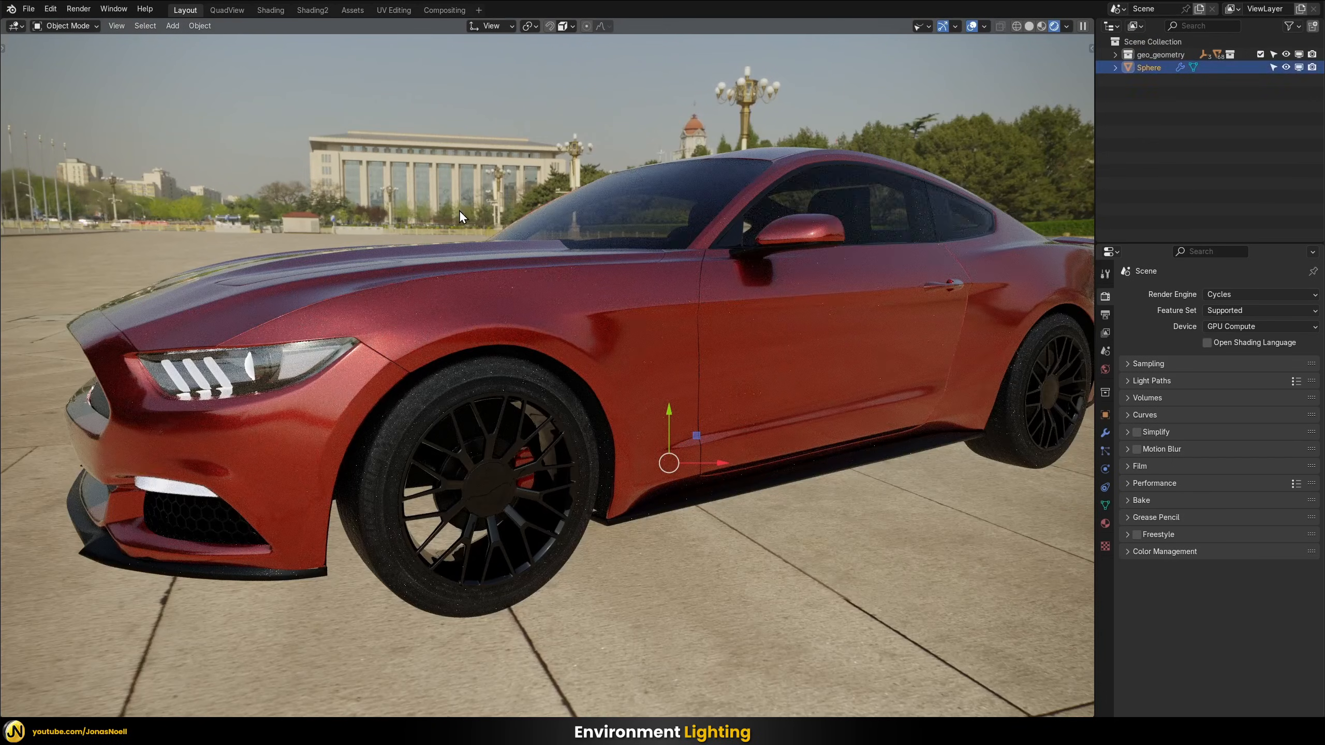
pyautogui.scroll(-2, 469, 208)
pyautogui.scroll(3, 503, 451)
pyautogui.keyDown('shift'); pyautogui.moveTo(503, 451); pyautogui.dragTo(537, 408, button='middle'); pyautogui.keyUp('shift')
pyautogui.click(1214, 77)
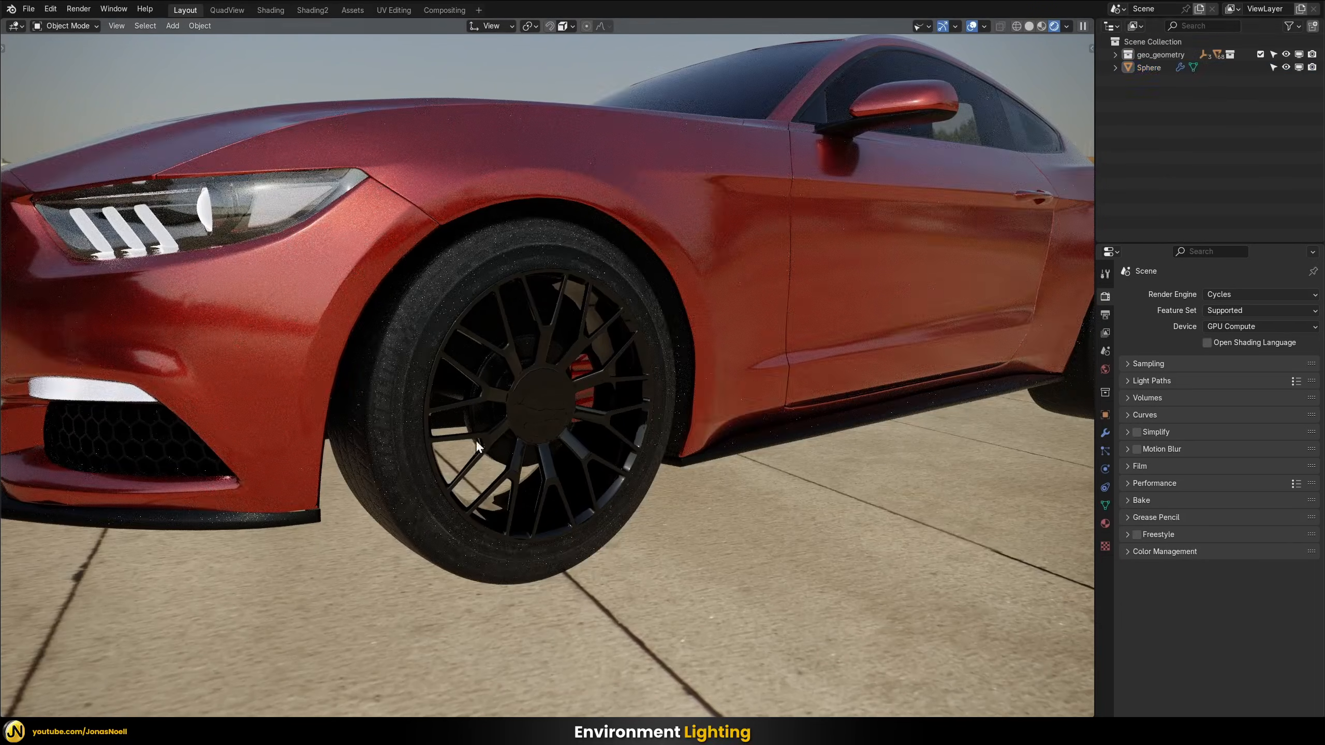
pyautogui.scroll(2, 433, 387)
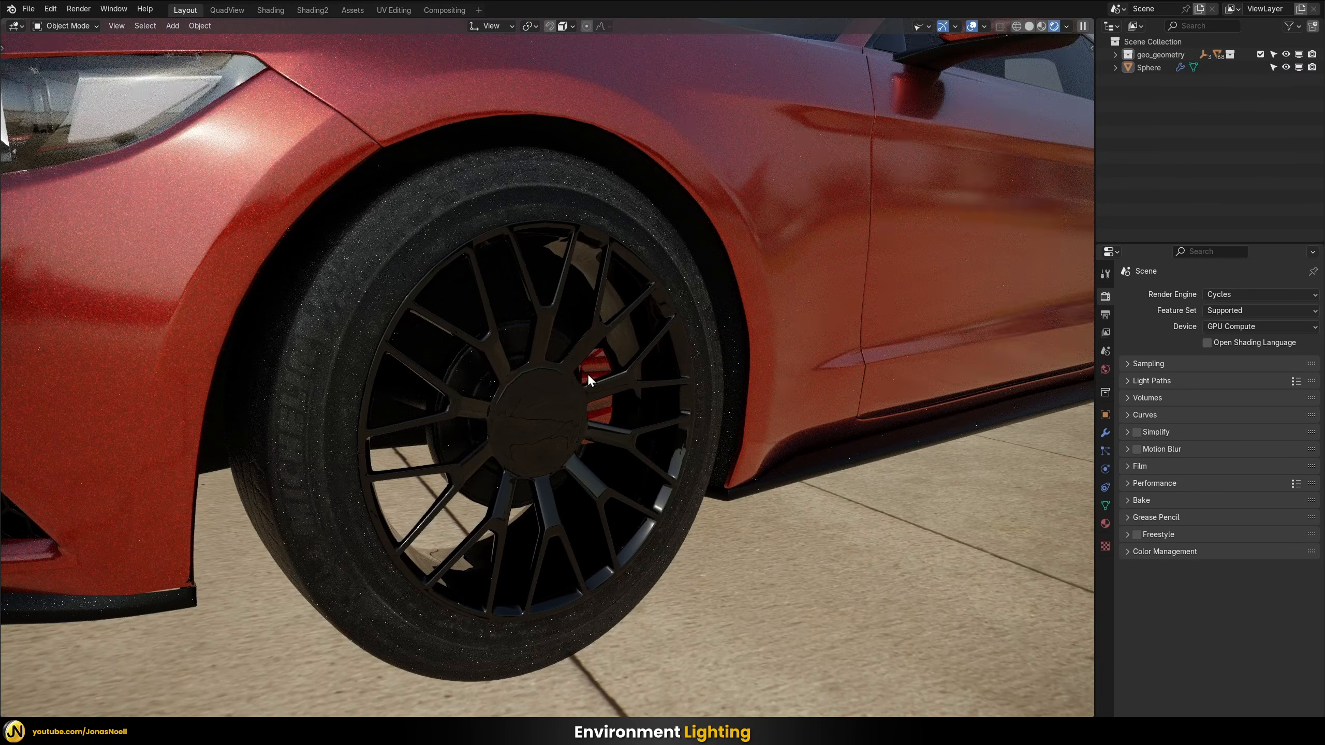
pyautogui.moveTo(588, 375); pyautogui.dragTo(599, 372, button='middle')
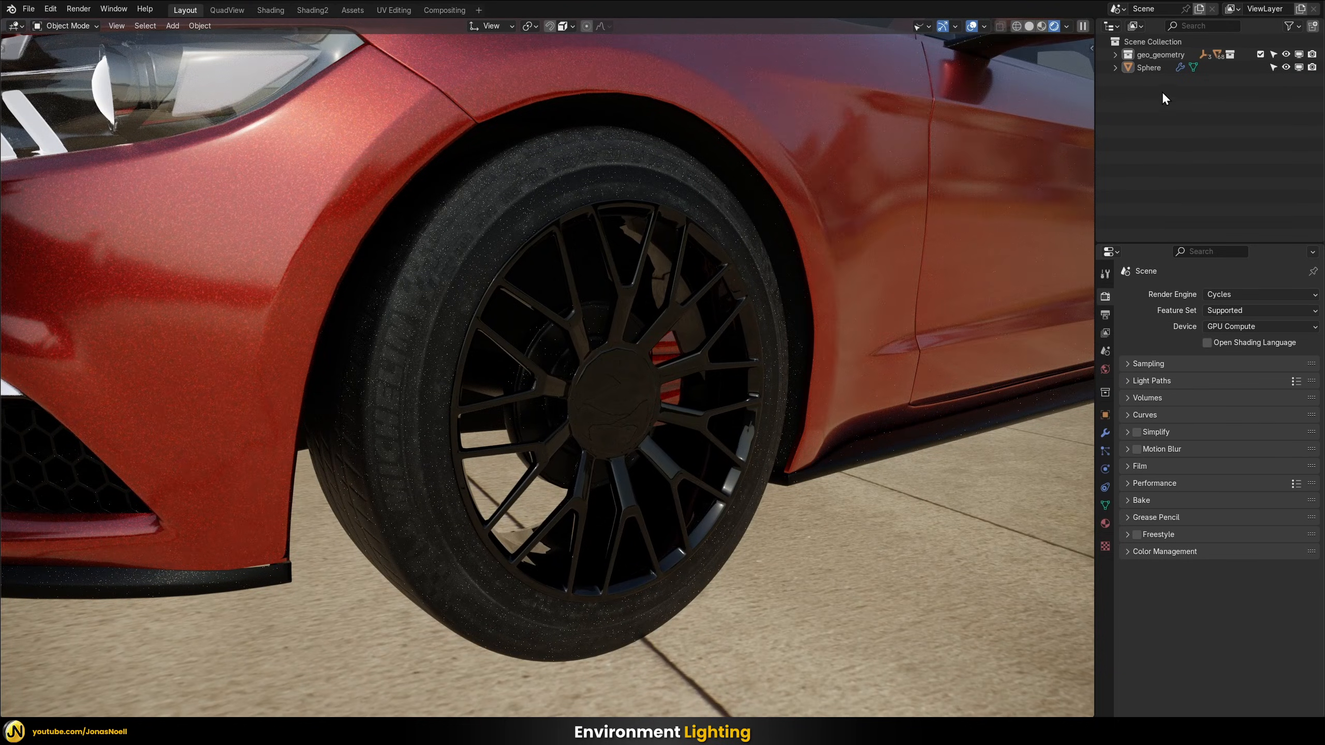
# Frame the whole Sphere dome to view it from outside, and return to the car
pyautogui.click(1162, 65)
pyautogui.press('KP_Decimal')
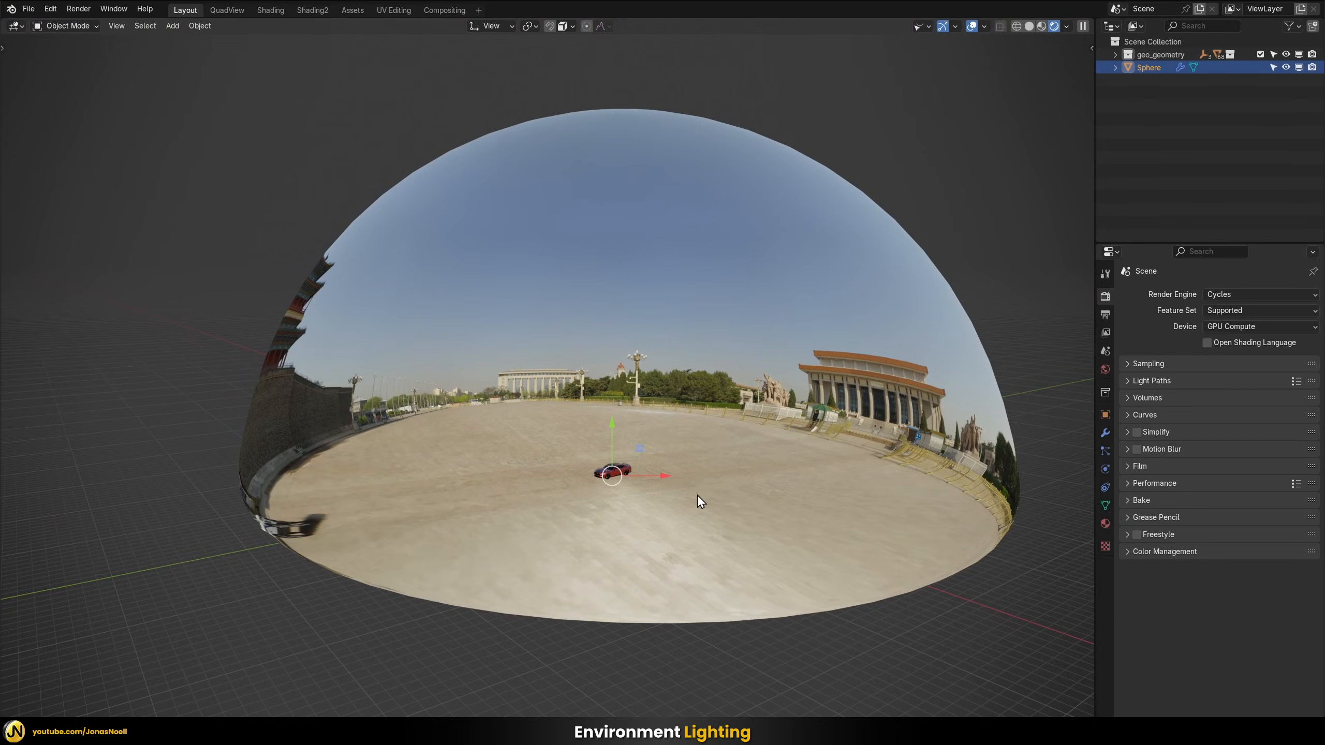
pyautogui.click(705, 657)
pyautogui.click(615, 473)
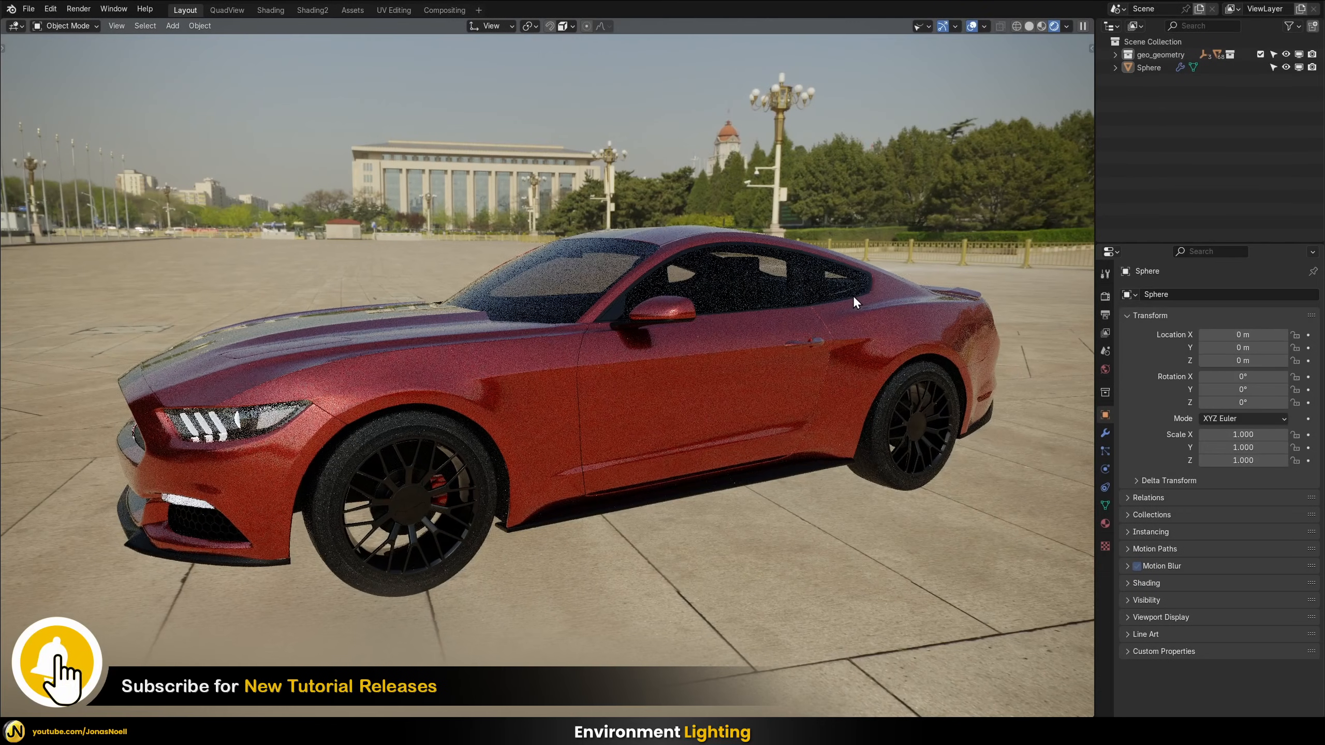
# Hide the Sphere dome to examine the car's lighting without it, and show the dome again for comparison
pyautogui.click(1286, 68)
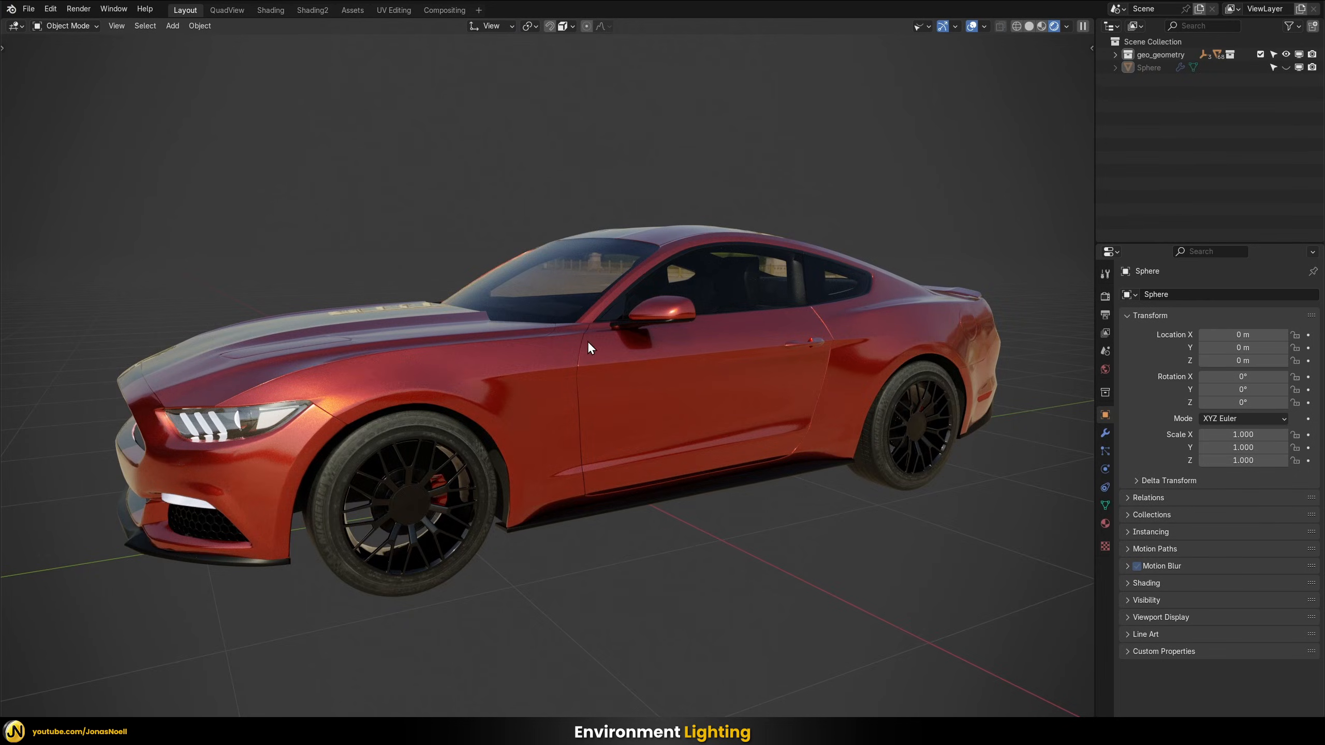
pyautogui.moveTo(588, 348); pyautogui.dragTo(559, 526, button='middle')
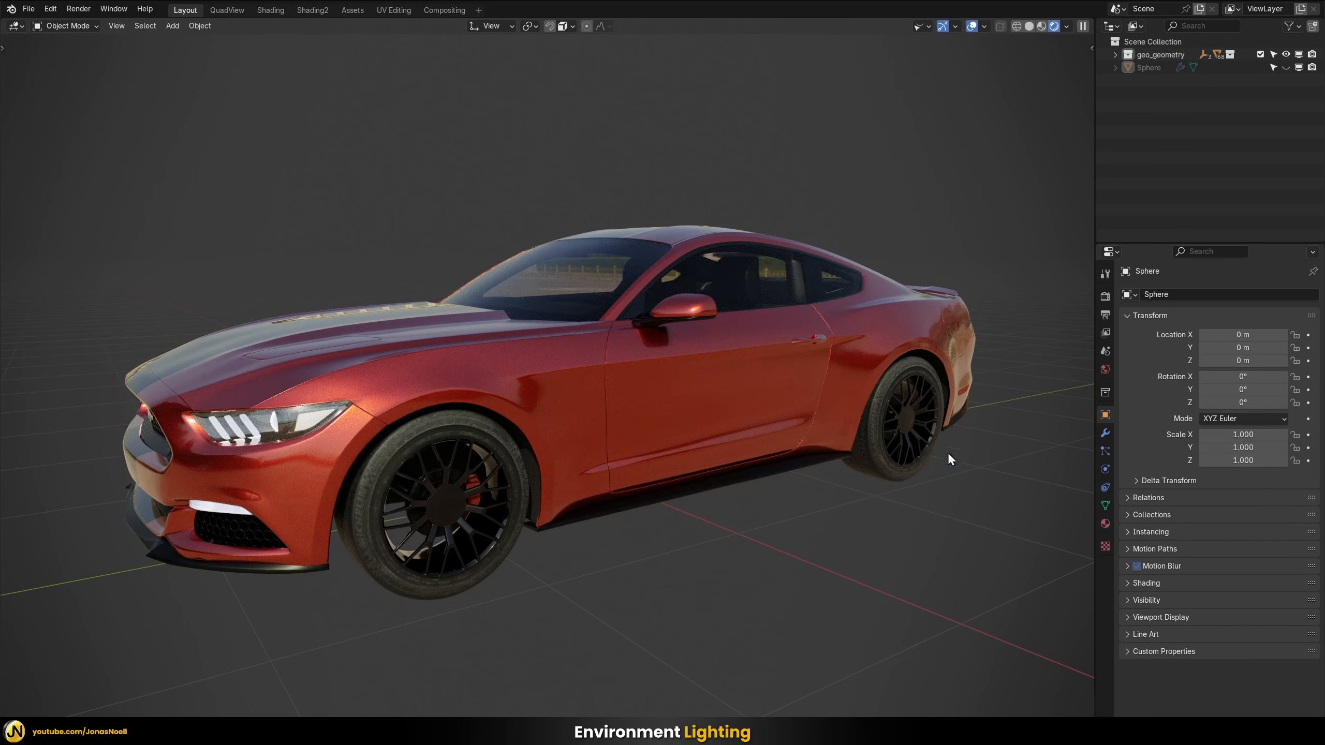
pyautogui.moveTo(805, 395); pyautogui.dragTo(644, 389, button='middle')
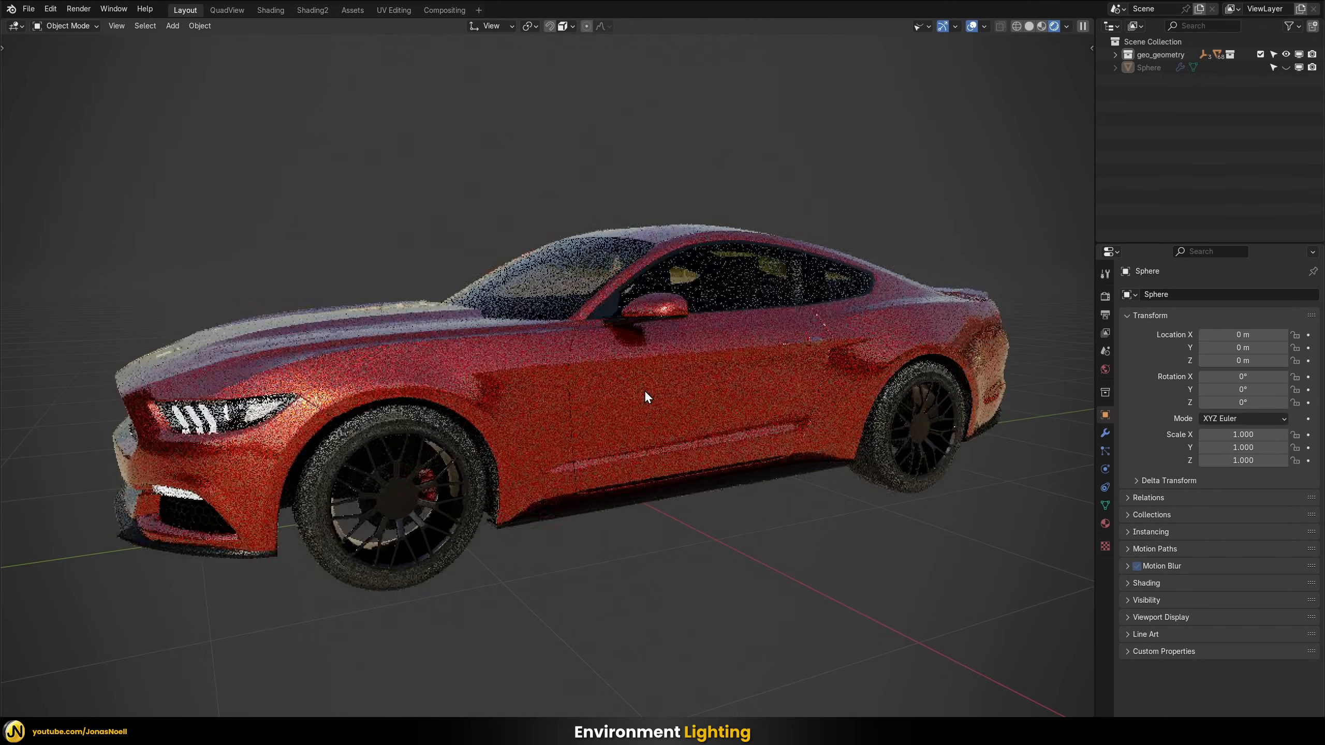
pyautogui.click(1286, 67)
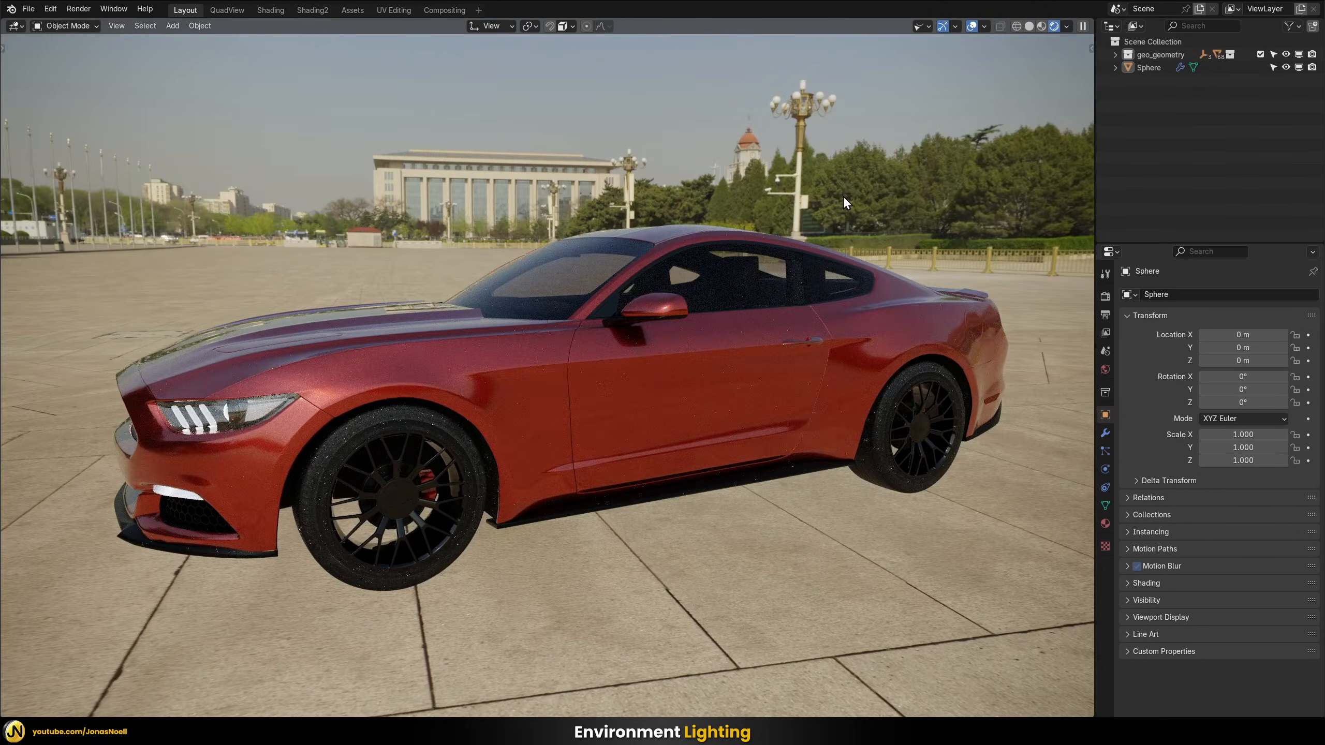
pyautogui.moveTo(842, 195); pyautogui.dragTo(864, 148, button='middle')
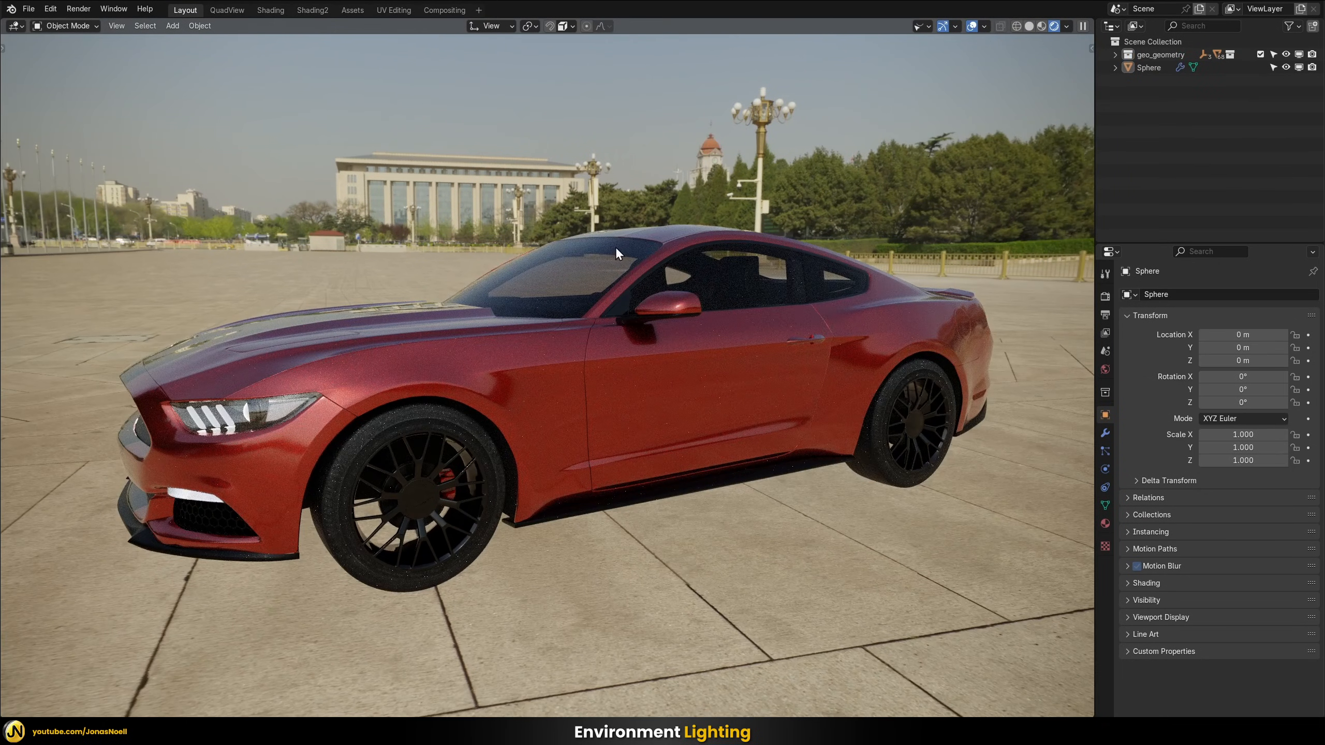
# Disable Shadow, Volume Scatter, Glossy and Diffuse in the Sphere dome's ray visibility settings and check the car's lighting
pyautogui.moveTo(615, 246); pyautogui.dragTo(408, 88, button='middle')
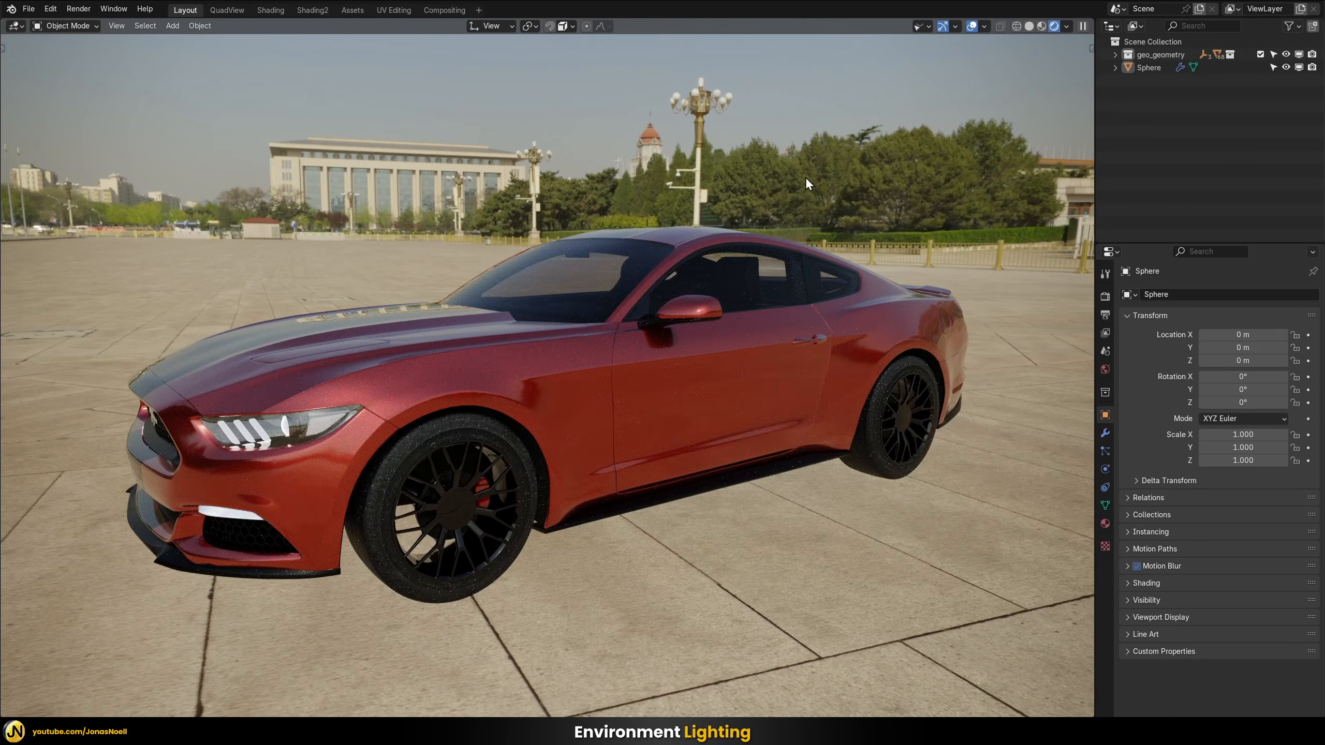
pyautogui.moveTo(806, 176); pyautogui.dragTo(656, 248, button='middle')
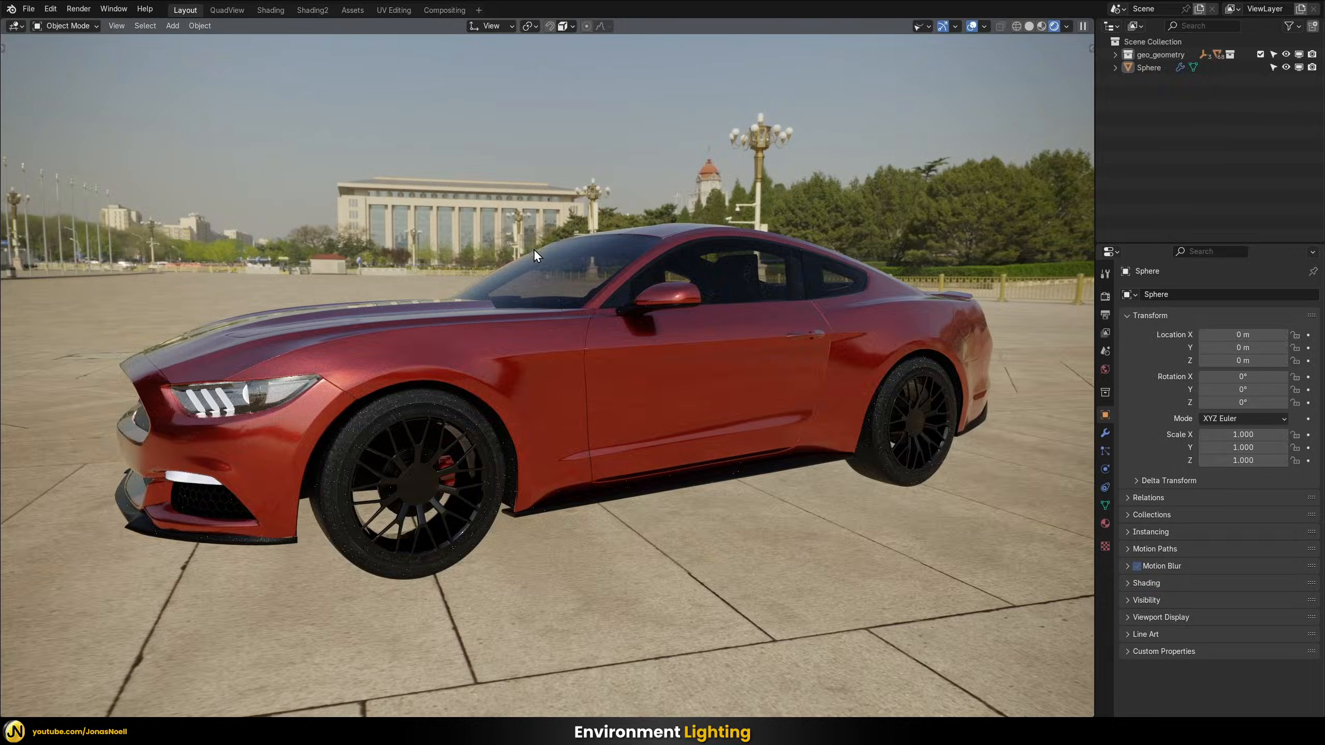
pyautogui.moveTo(437, 280); pyautogui.dragTo(569, 311, button='middle')
pyautogui.moveTo(471, 394); pyautogui.dragTo(752, 225, button='middle')
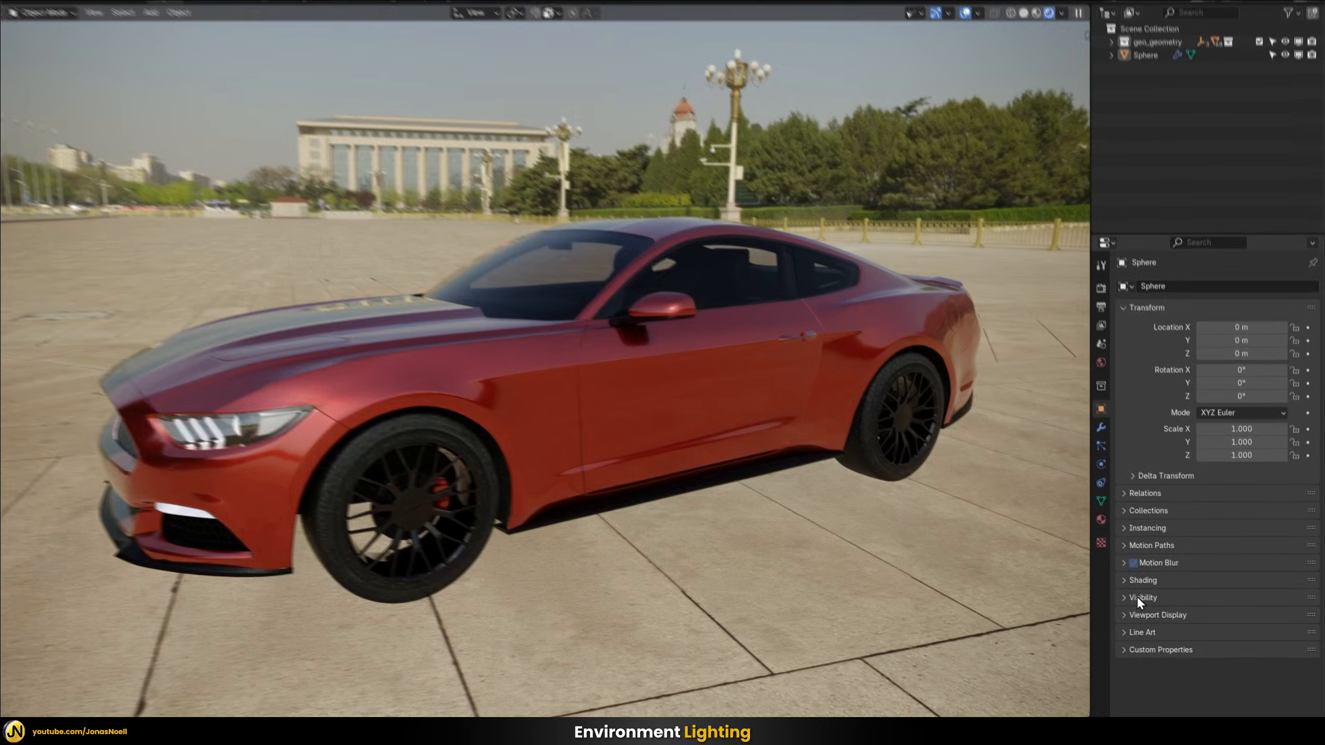
pyautogui.click(1136, 596)
pyautogui.scroll(-5, 1017, 506)
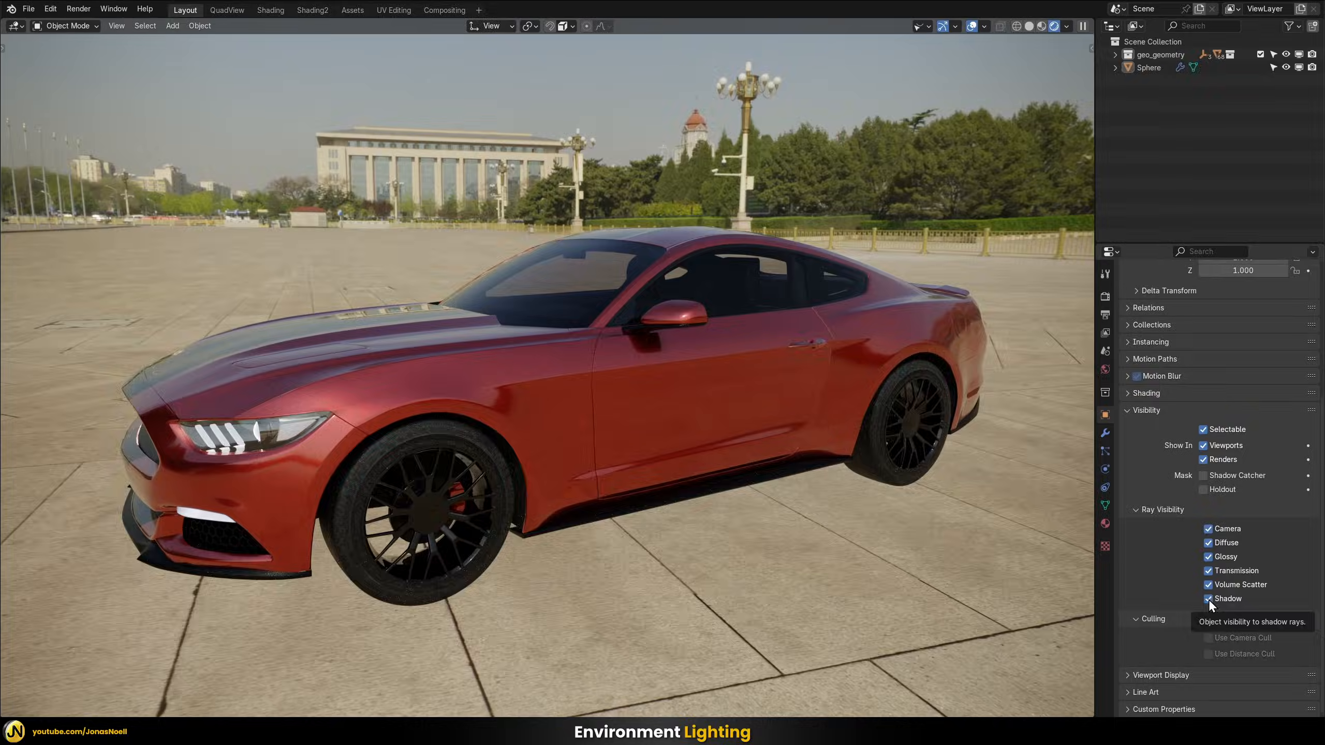
pyautogui.click(1208, 599)
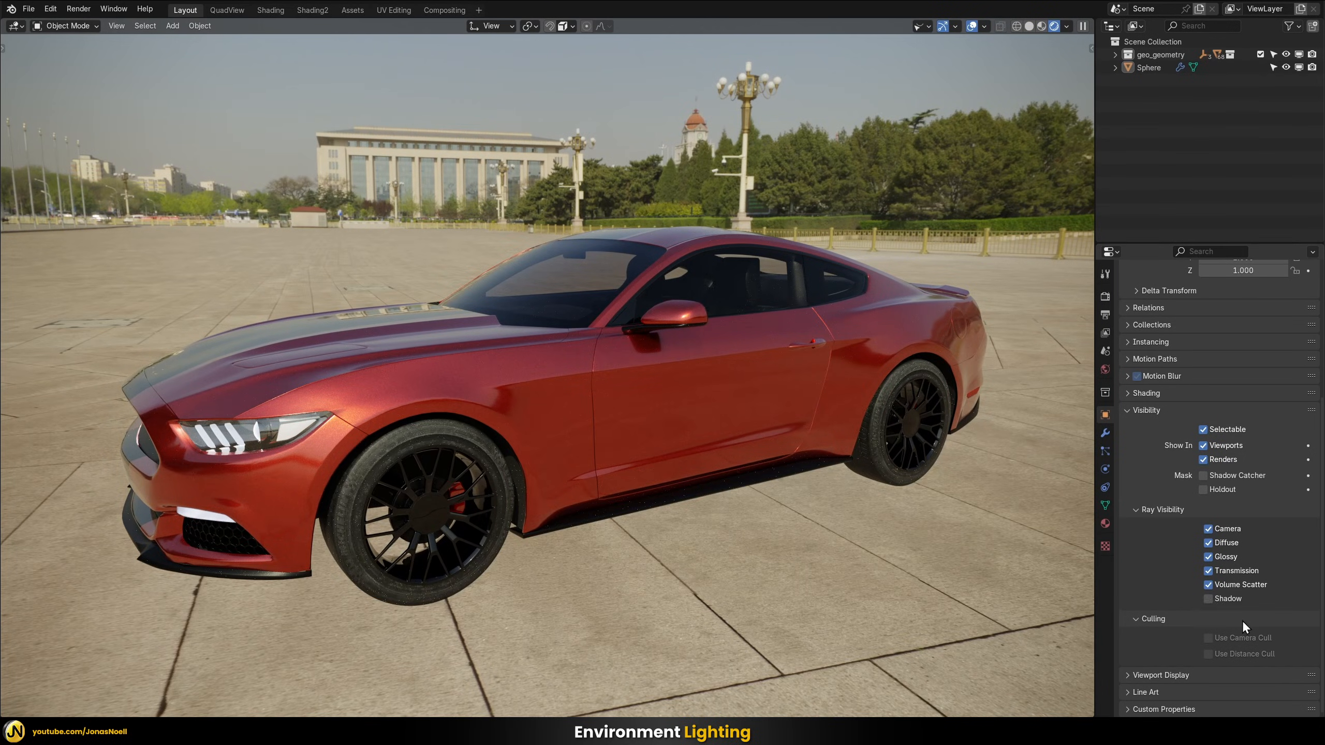
pyautogui.click(1208, 556)
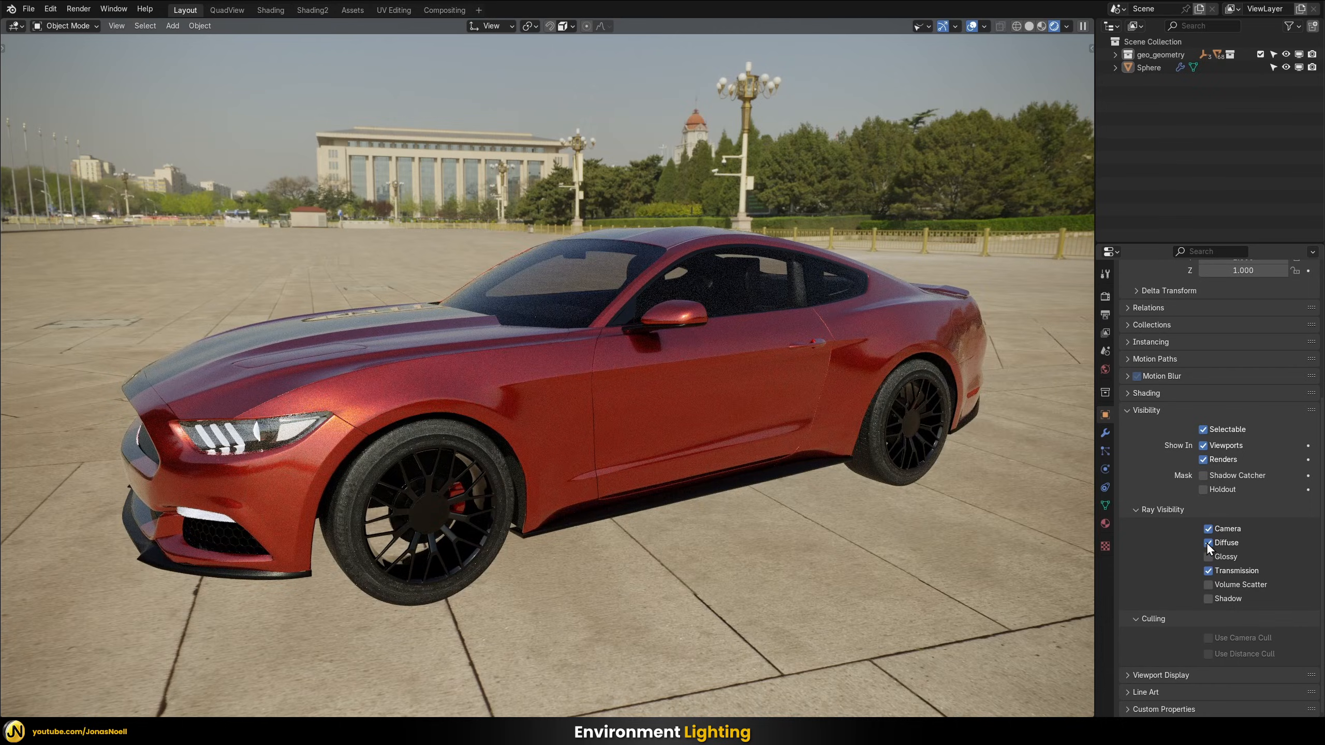
pyautogui.click(1208, 543)
pyautogui.moveTo(675, 443); pyautogui.dragTo(574, 323, button='middle')
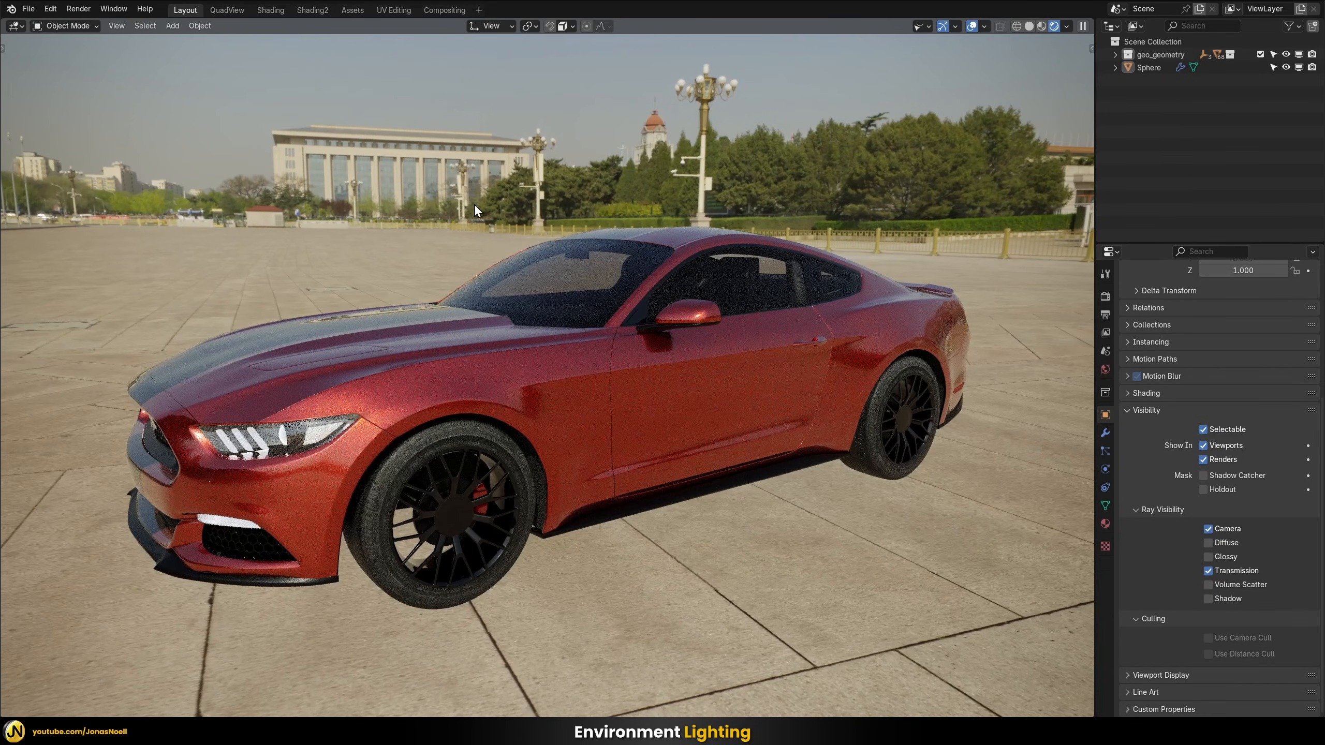
pyautogui.moveTo(545, 274); pyautogui.dragTo(550, 269, button='middle')
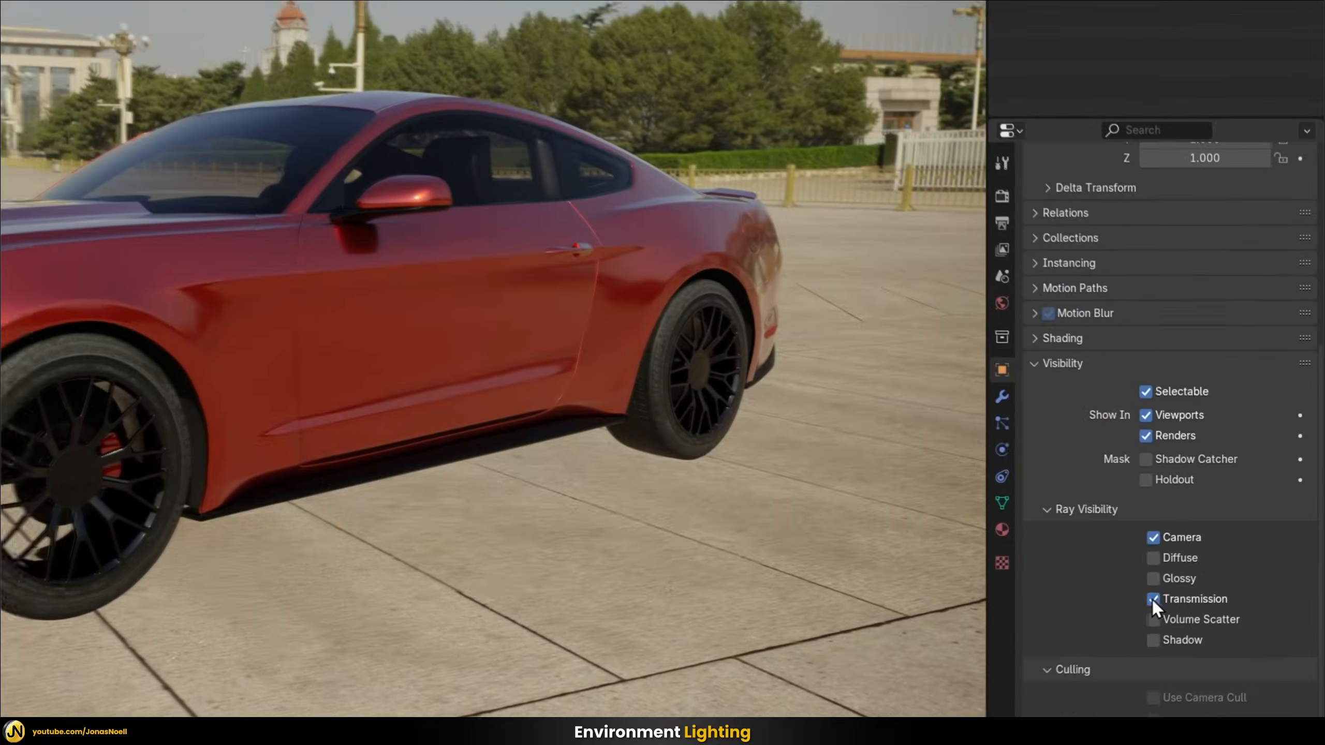
# Test the car's windows with the dome's Transmission visibility disabled, and re-enable its Transmission, Diffuse, Glossy, Volume Scatter and Shadow ray visibility
pyautogui.click(1206, 570)
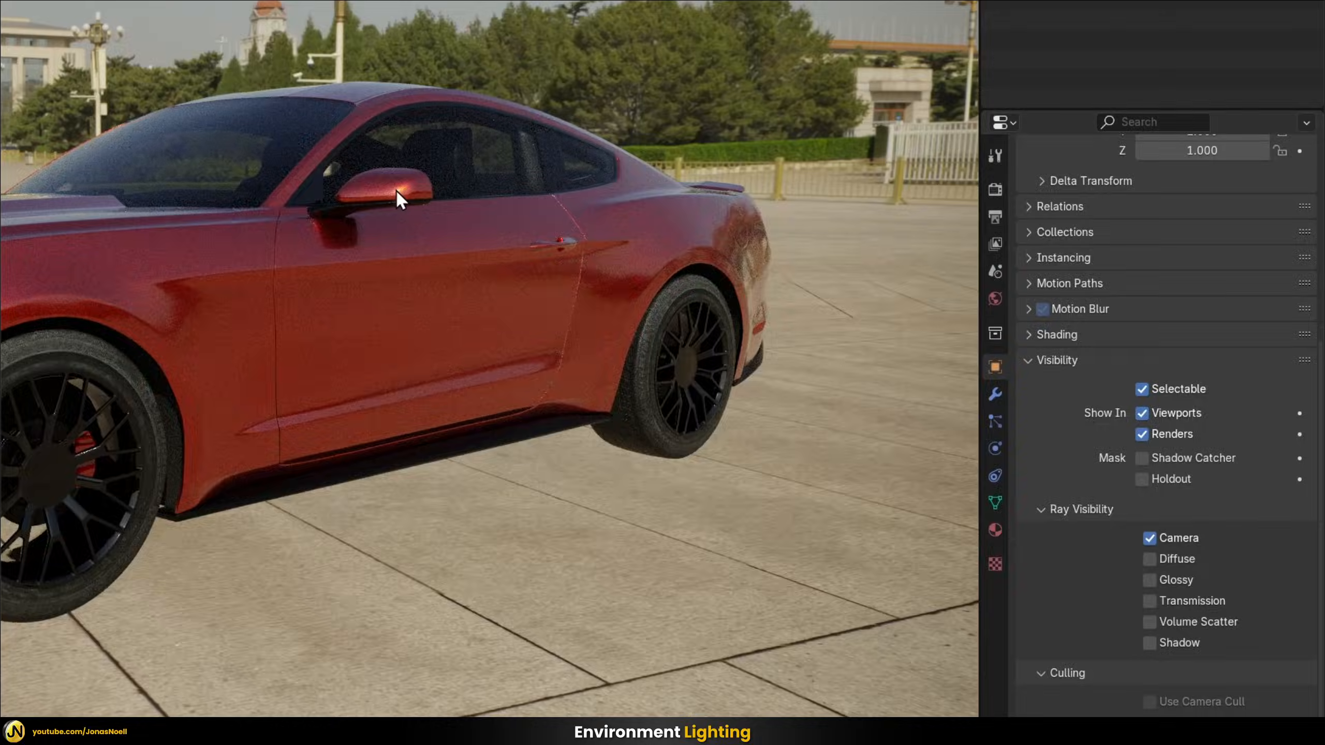
pyautogui.moveTo(396, 190); pyautogui.dragTo(387, 190, button='middle')
pyautogui.moveTo(180, 121); pyautogui.dragTo(65, 103, button='middle')
pyautogui.moveTo(259, 160); pyautogui.dragTo(185, 199, button='middle')
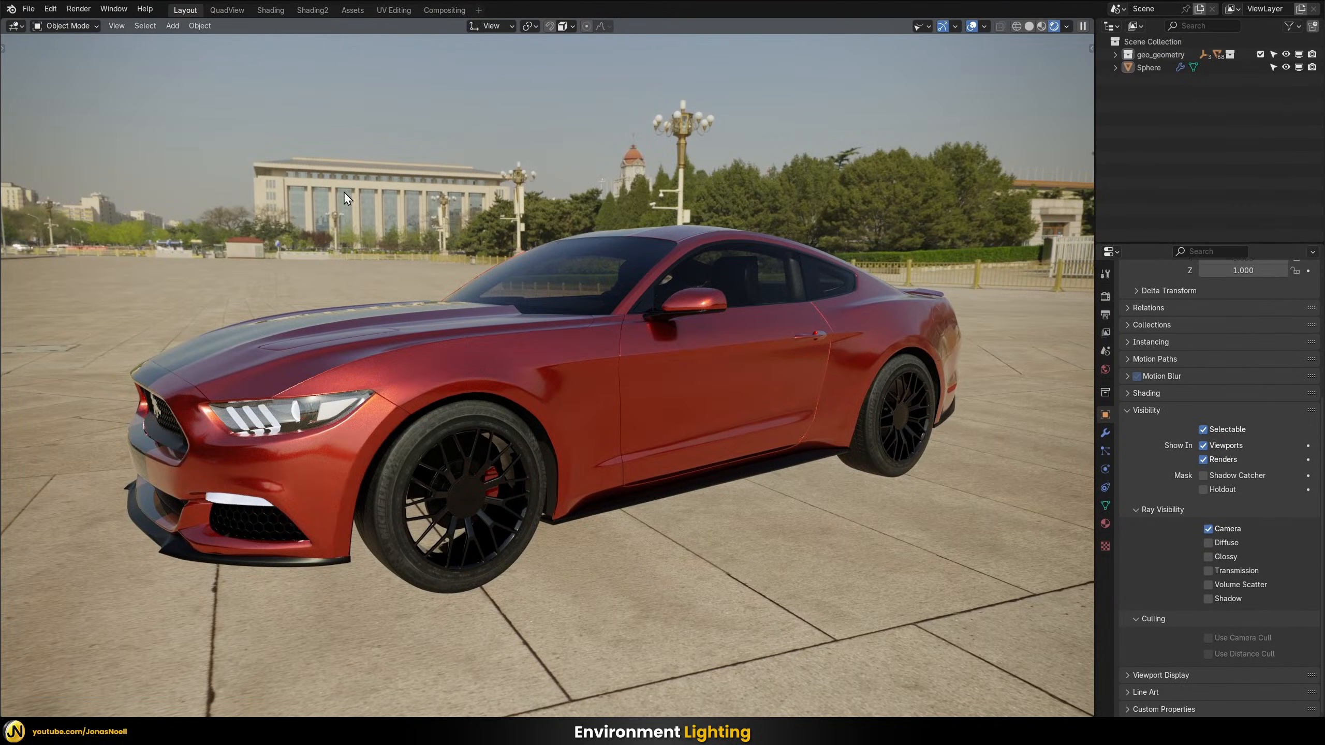
pyautogui.click(1207, 570)
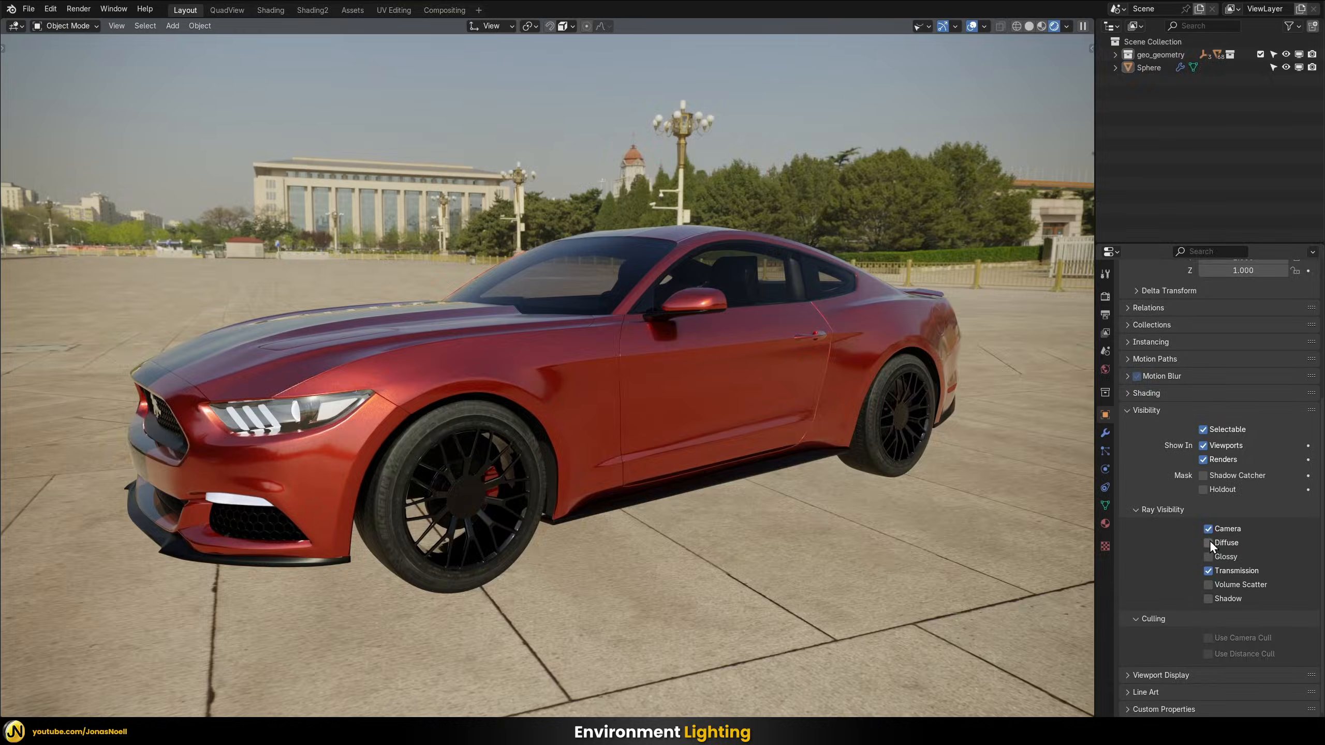
pyautogui.moveTo(1207, 542); pyautogui.dragTo(1206, 599)
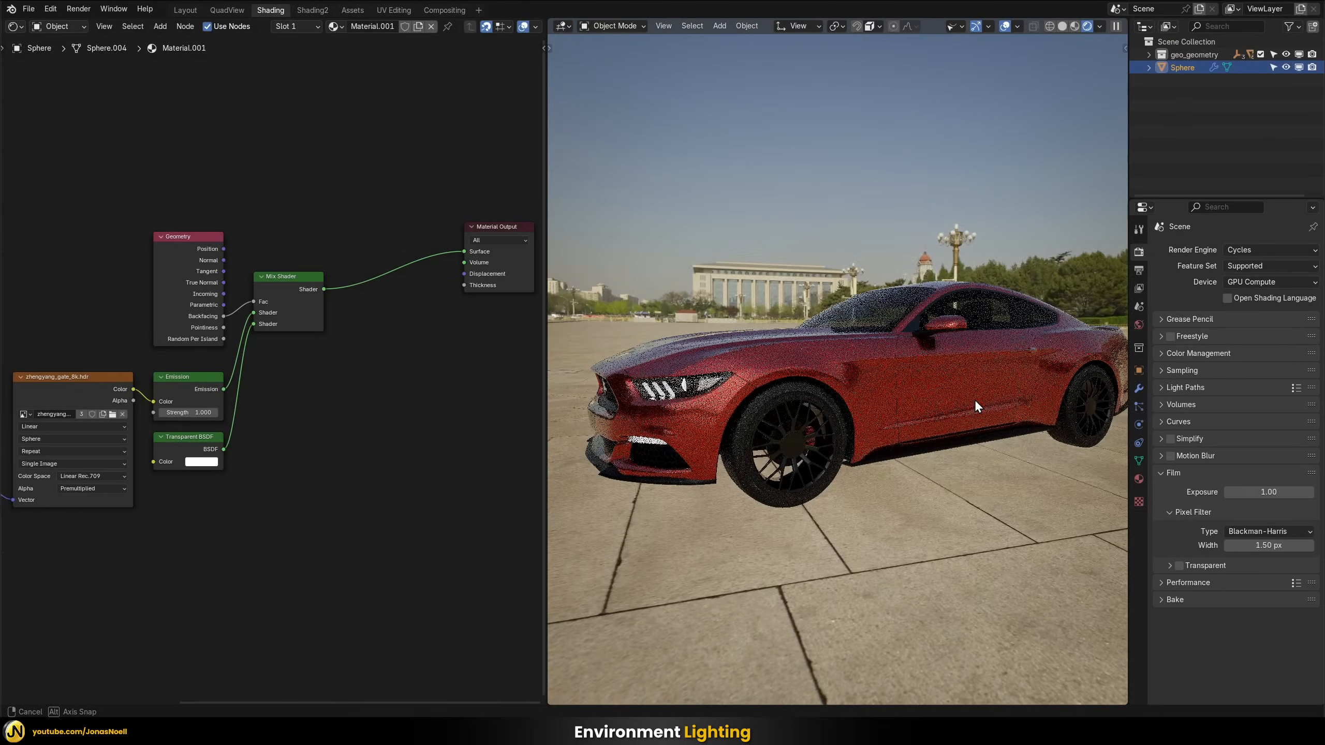
# Add a Light Path node below the Transparent BSDF node in the Sphere dome's material
pyautogui.moveTo(975, 399); pyautogui.dragTo(960, 397, button='middle')
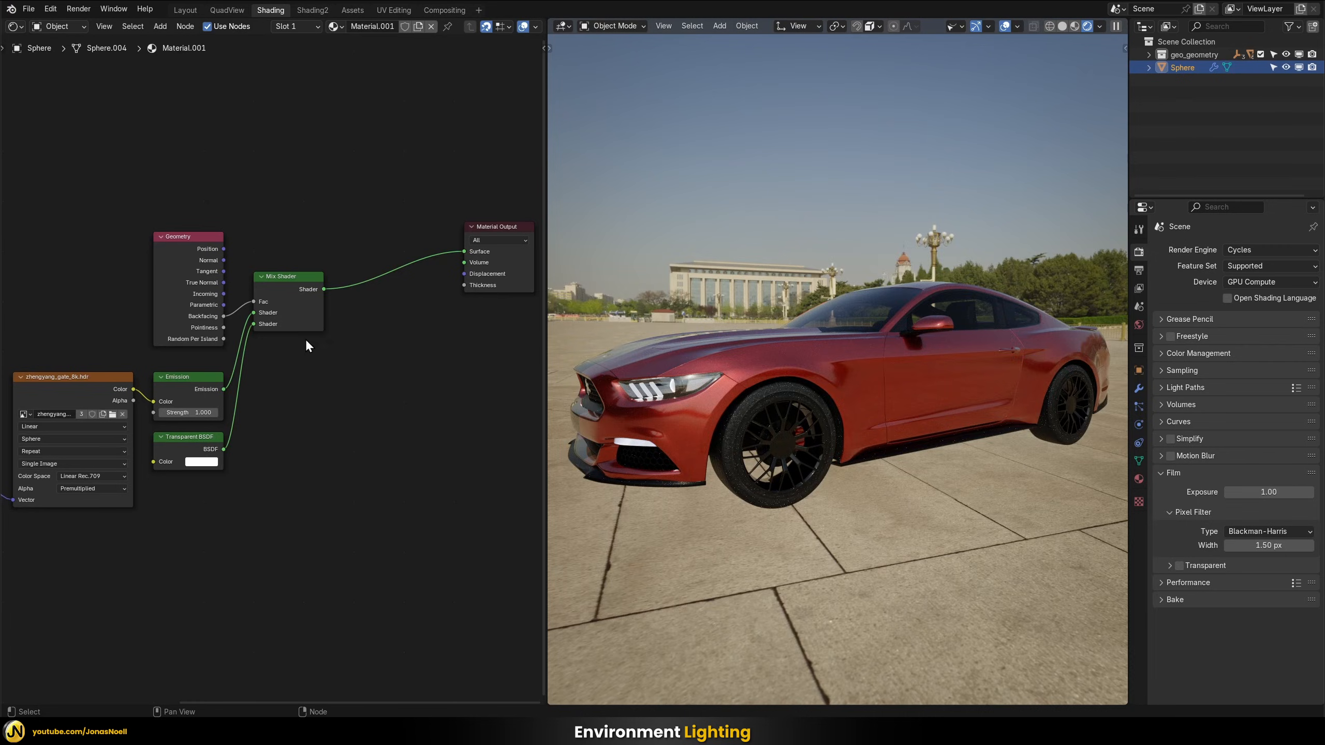
pyautogui.hotkey('shift', 'a')
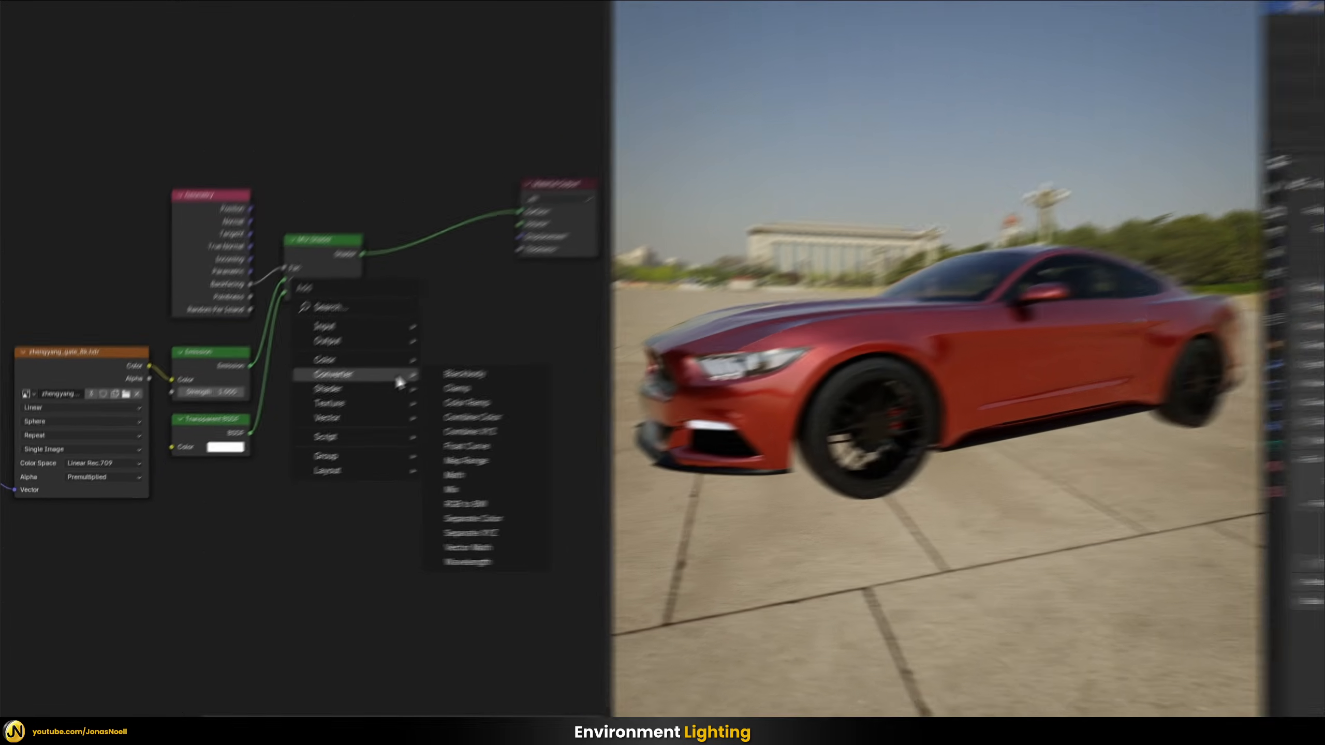
pyautogui.write('li')
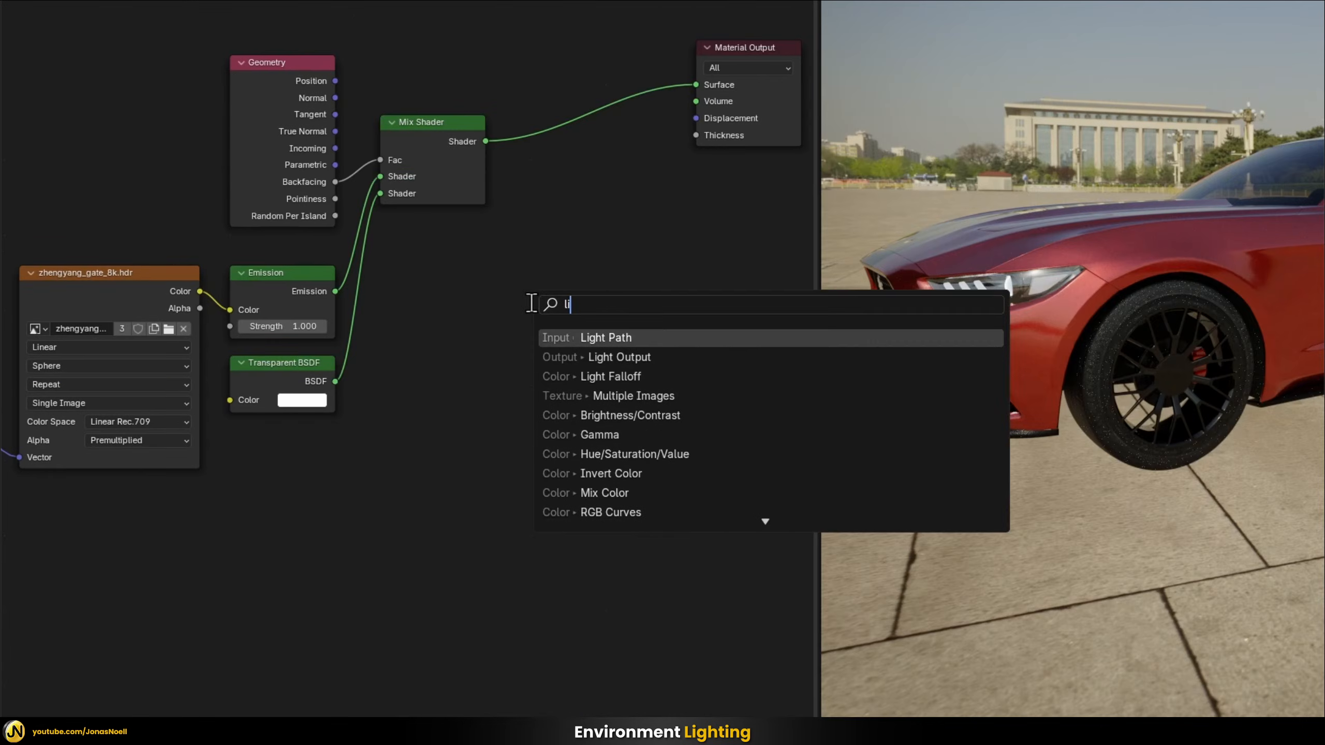
pyautogui.press('Down')
pyautogui.press('Down')
pyautogui.press('Up')
pyautogui.press('Up')
pyautogui.press('Return')
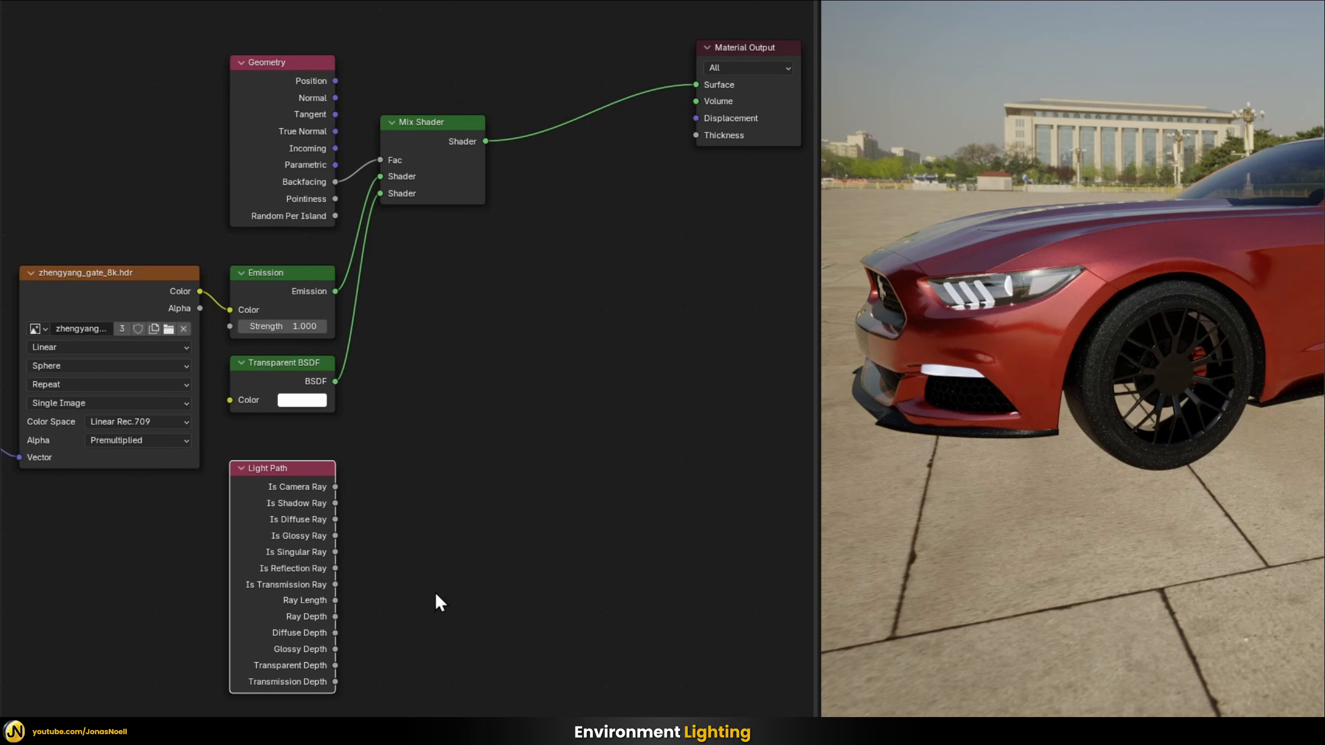
# Add a second Mix Shader node in the free space between the Transparent BSDF and the Material Output
pyautogui.moveTo(1310, 223); pyautogui.dragTo(1320, 227, button='middle')
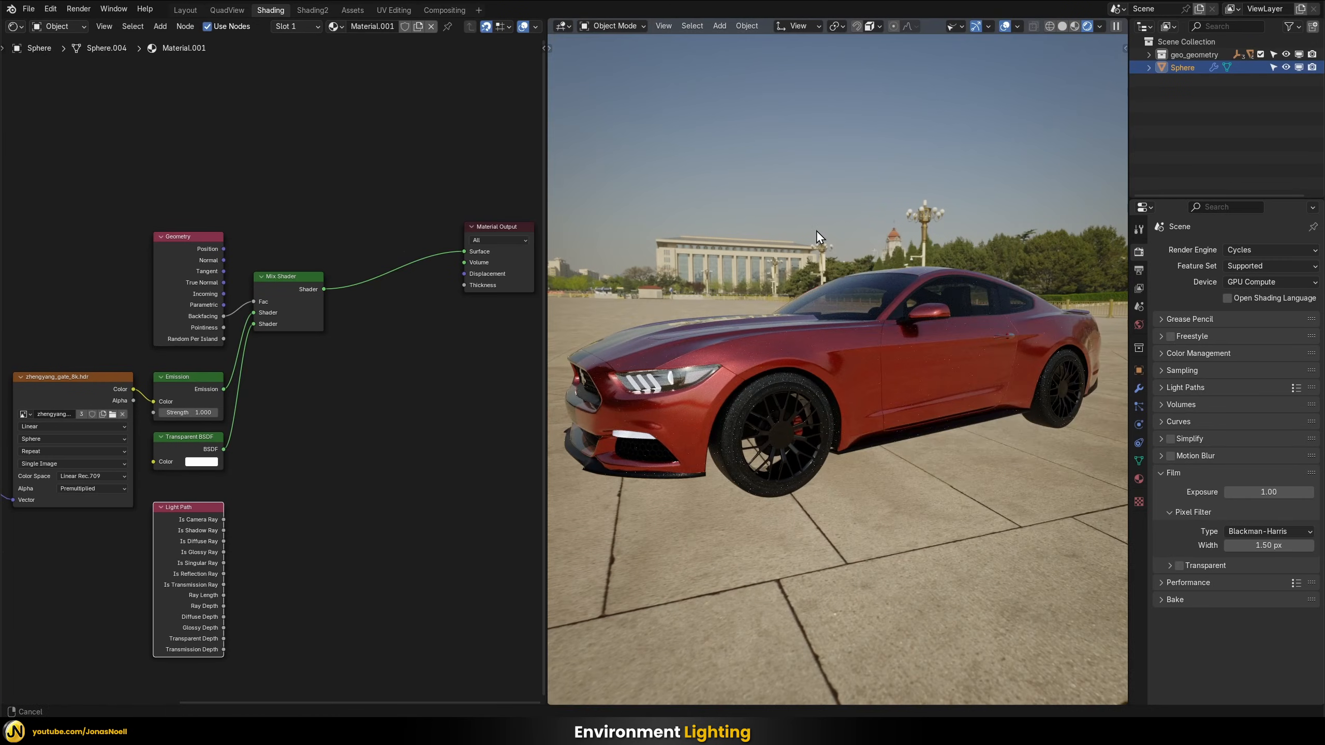
pyautogui.keyDown('shift'); pyautogui.moveTo(888, 207); pyautogui.dragTo(894, 207, button='middle'); pyautogui.keyUp('shift')
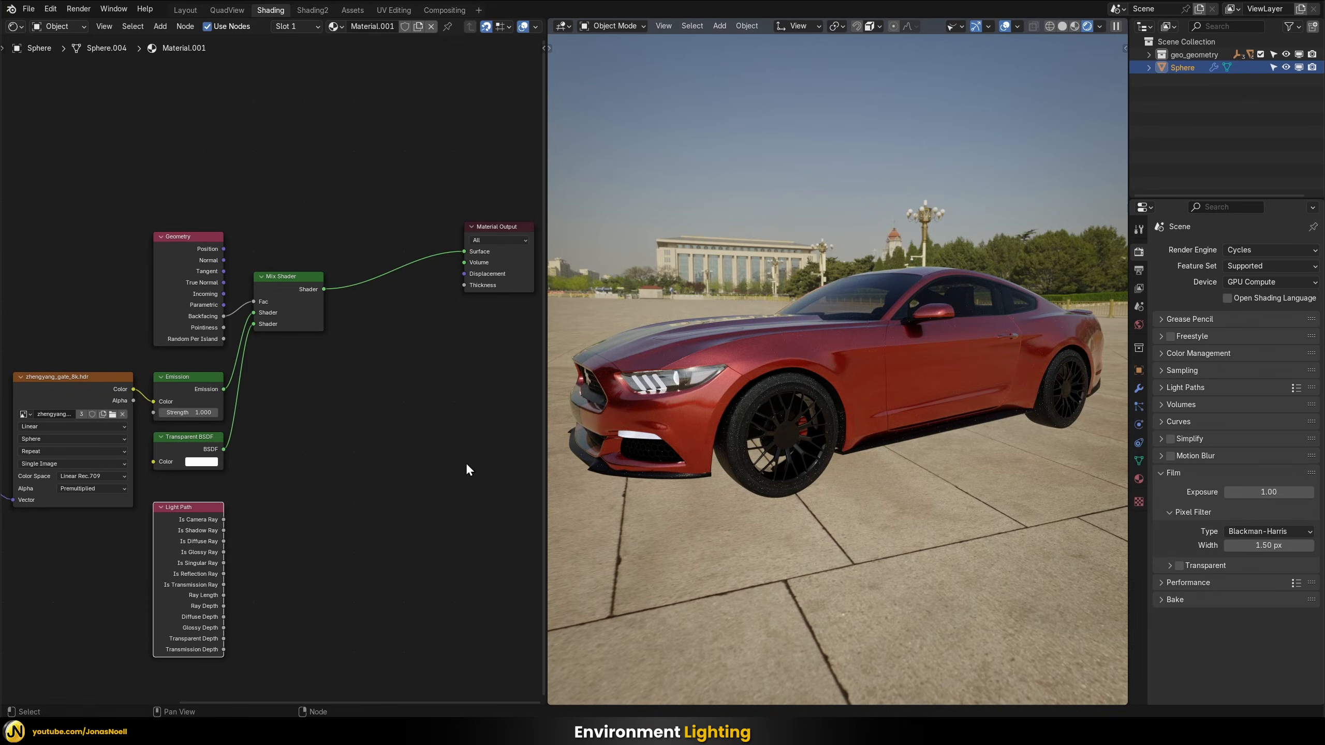
pyautogui.scroll(-12, 776, 453)
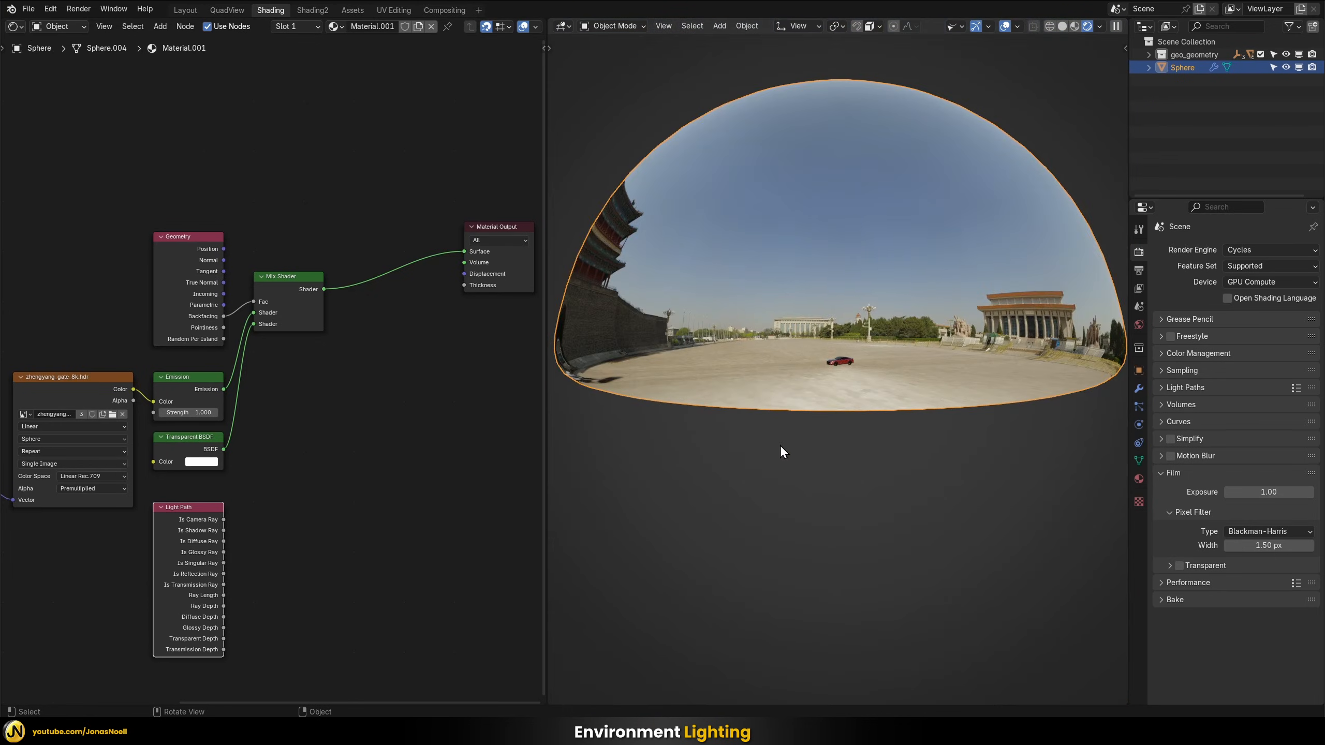
pyautogui.scroll(12, 851, 362)
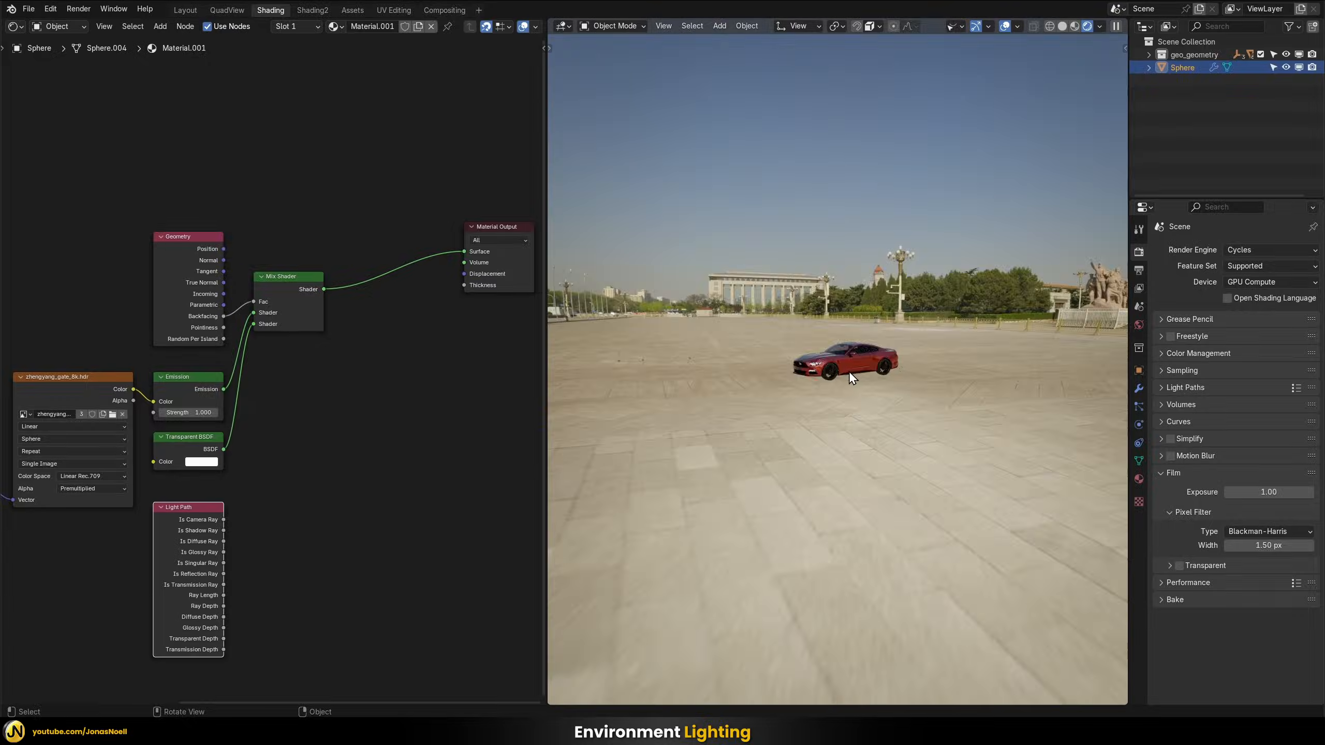
pyautogui.scroll(3, 863, 336)
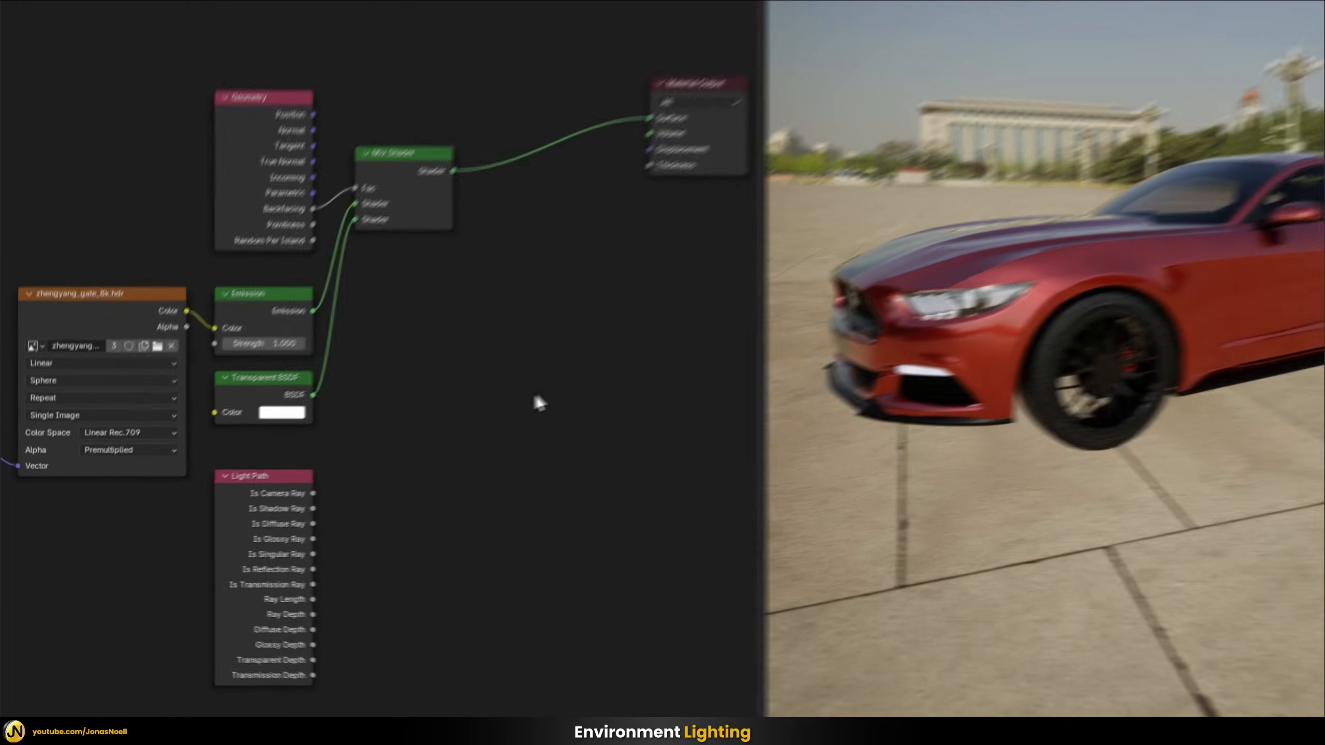
pyautogui.hotkey('shift', 'a')
pyautogui.write('mix')
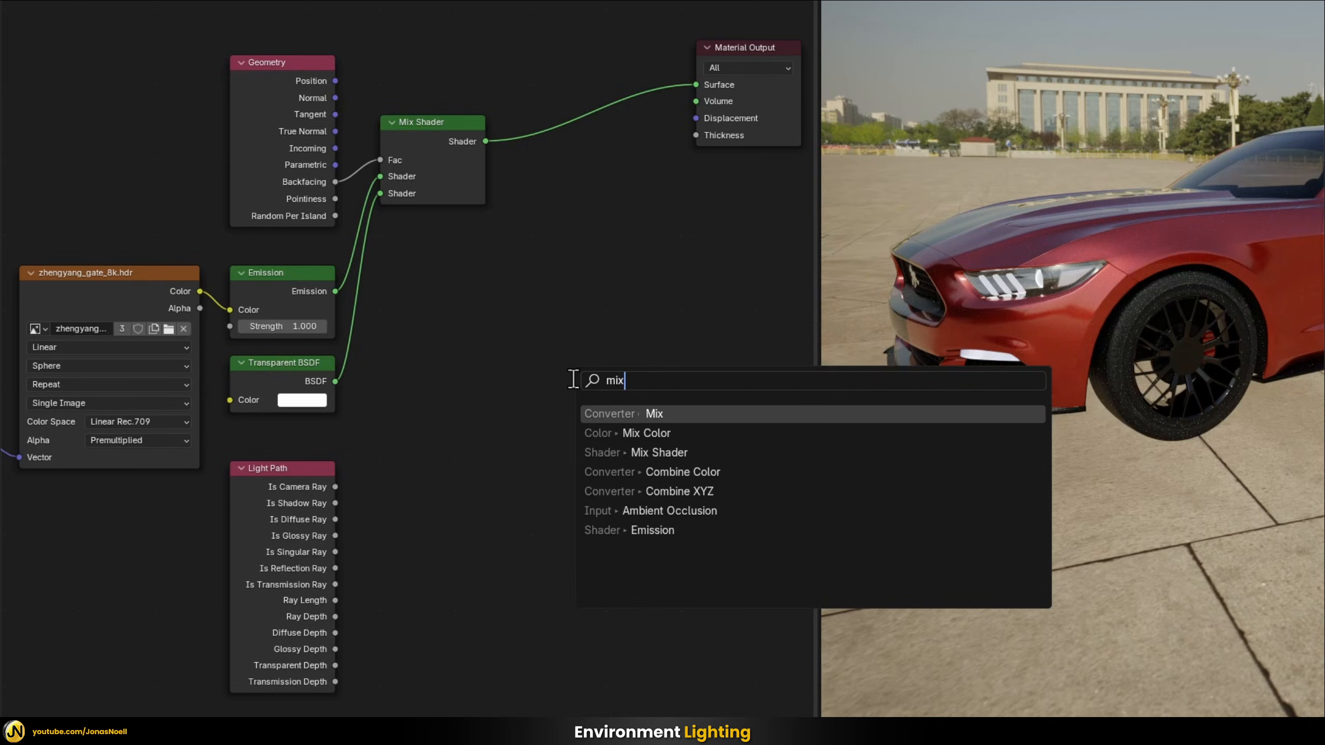
pyautogui.press('Down')
pyautogui.press('Down')
pyautogui.press('Return')
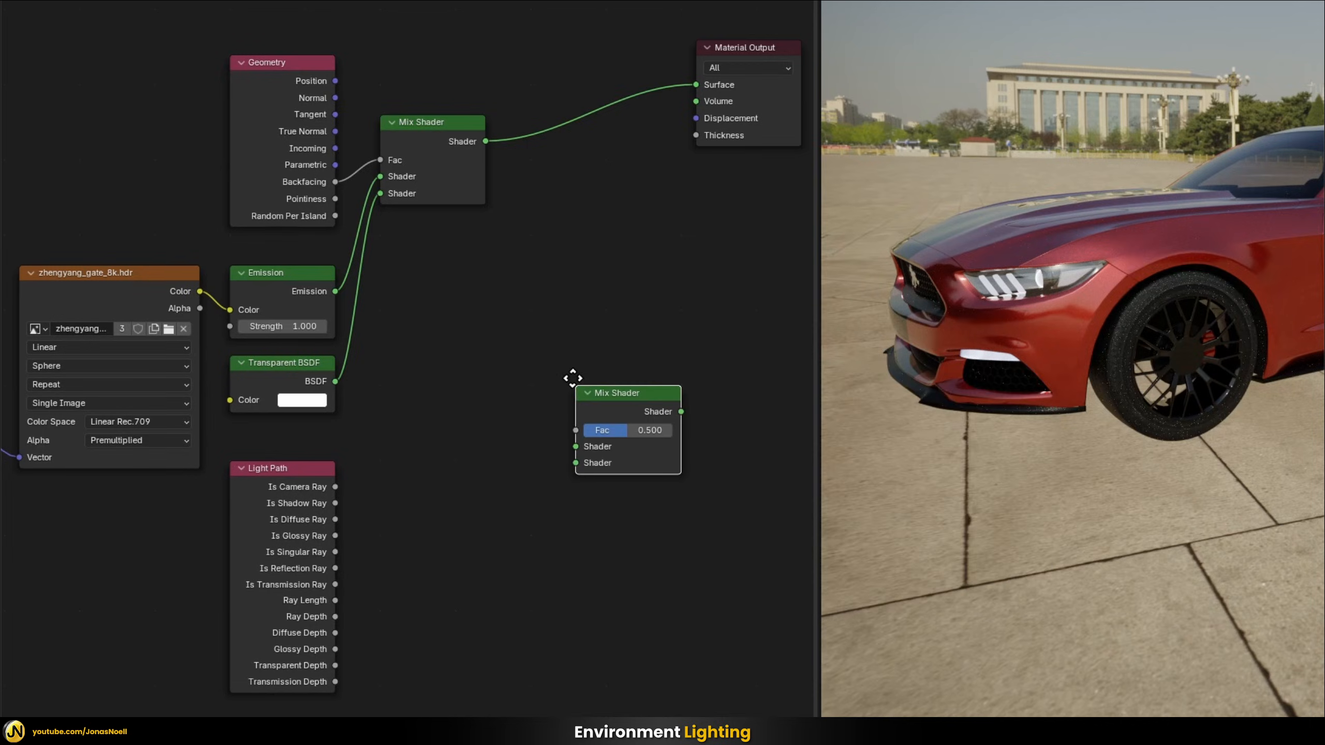
pyautogui.click(572, 378)
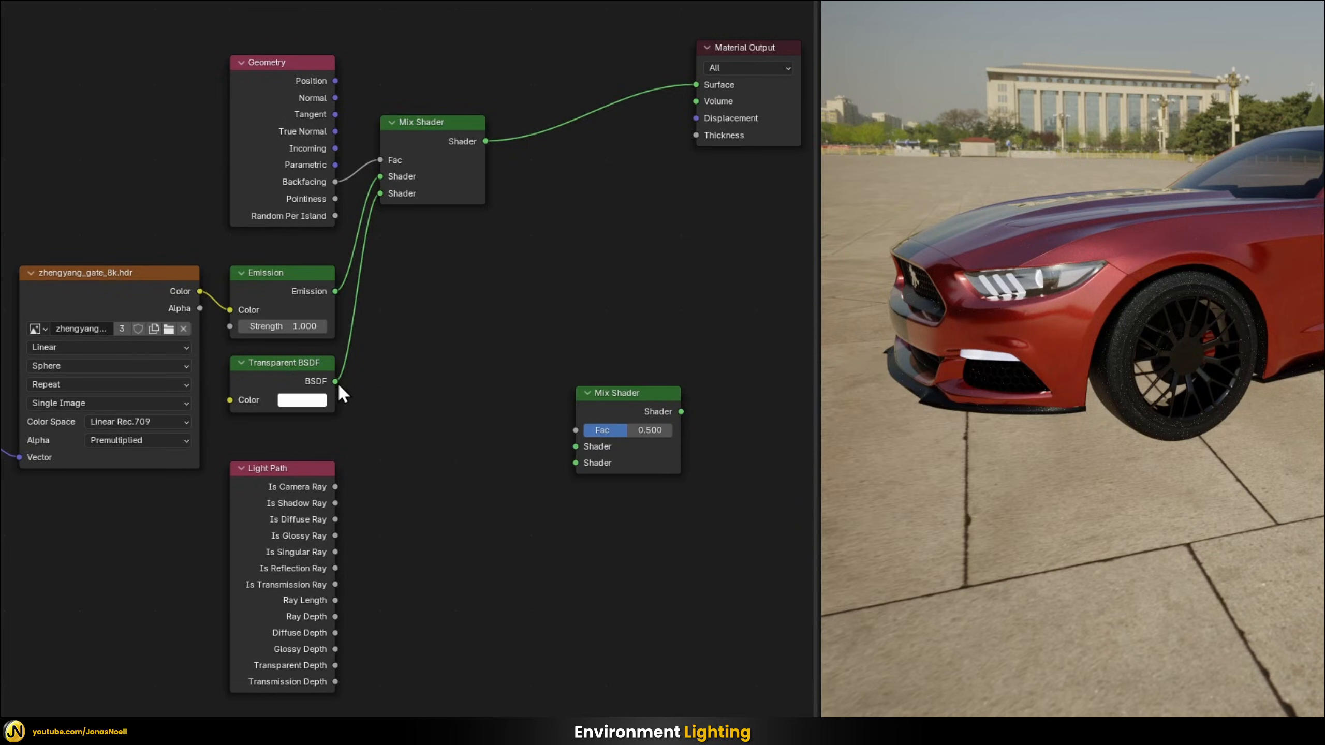
# Feed Transparent BSDF, the first Mix Shader and Is Camera Ray as Fac into the new Mix Shader, and connect it to the Material Output's Surface
pyautogui.moveTo(334, 385); pyautogui.dragTo(576, 446)
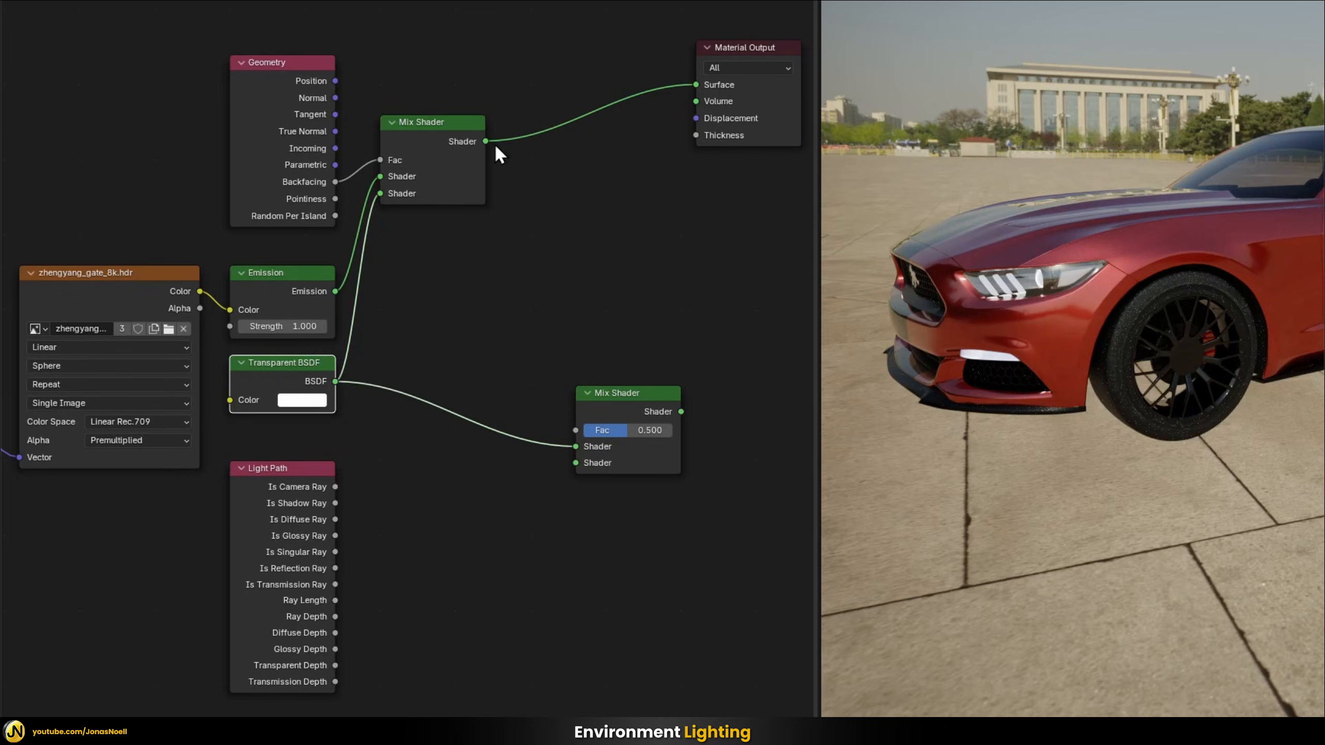
pyautogui.moveTo(486, 141); pyautogui.dragTo(566, 474)
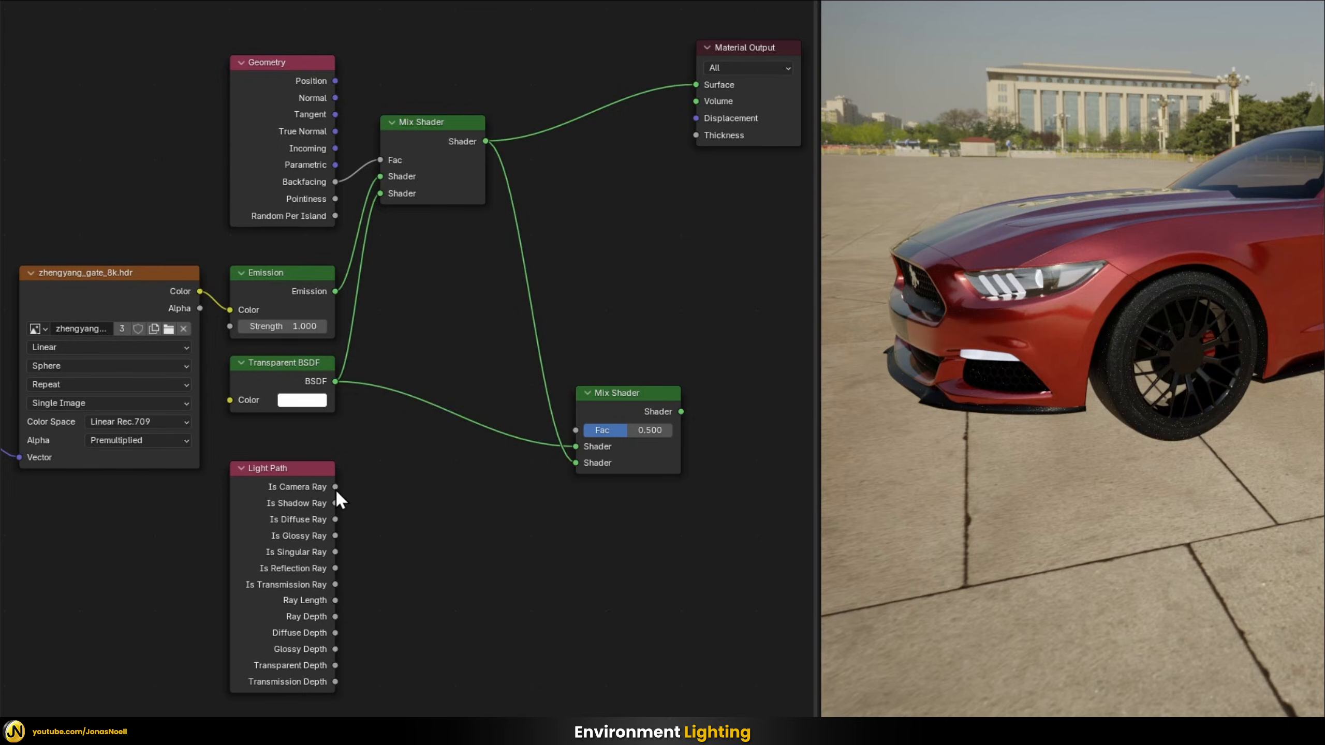
pyautogui.moveTo(336, 493); pyautogui.dragTo(582, 433)
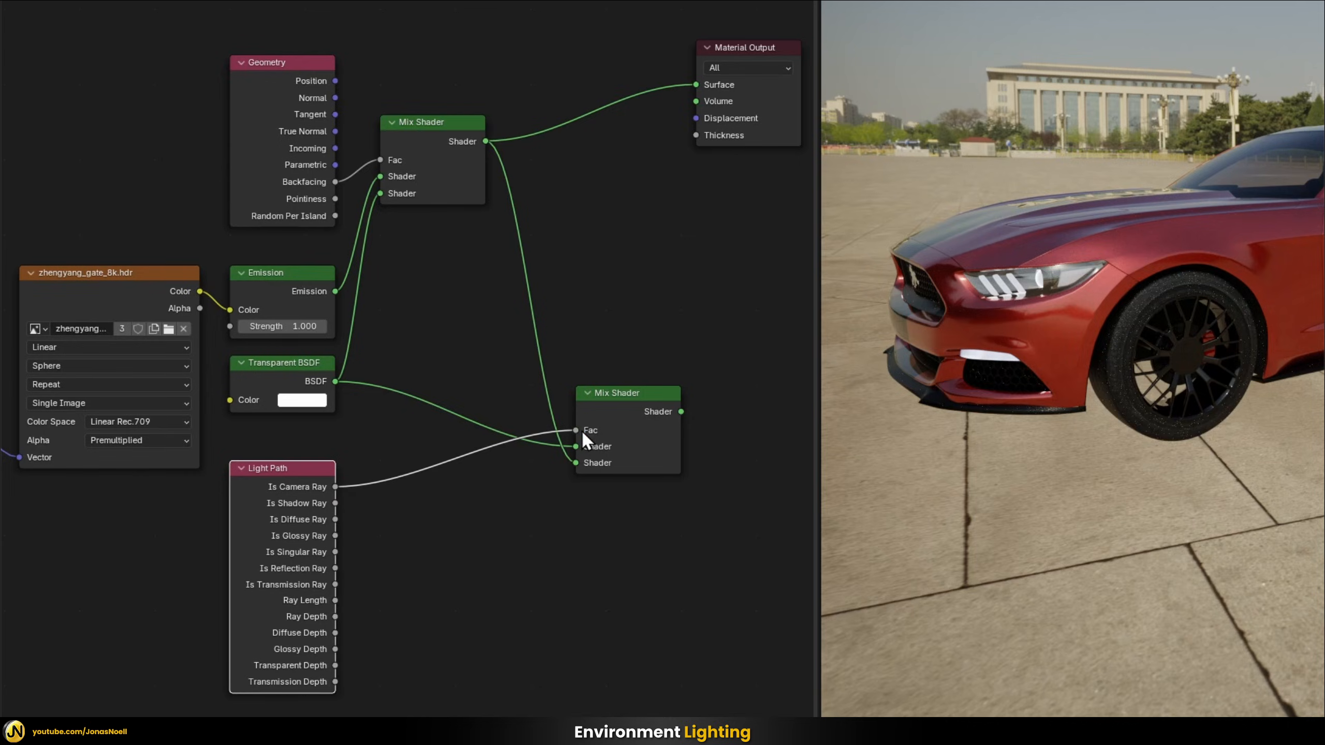
pyautogui.moveTo(681, 410); pyautogui.dragTo(688, 82)
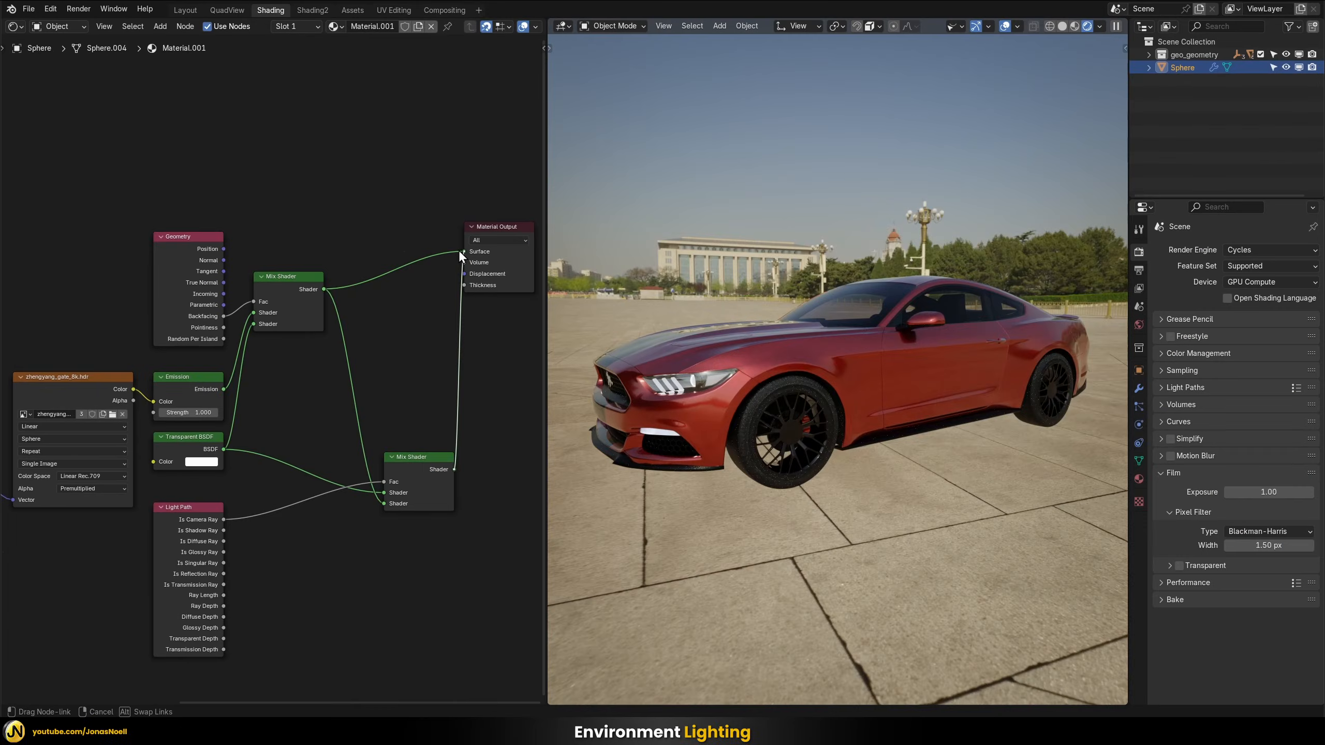
pyautogui.moveTo(459, 249); pyautogui.dragTo(457, 249)
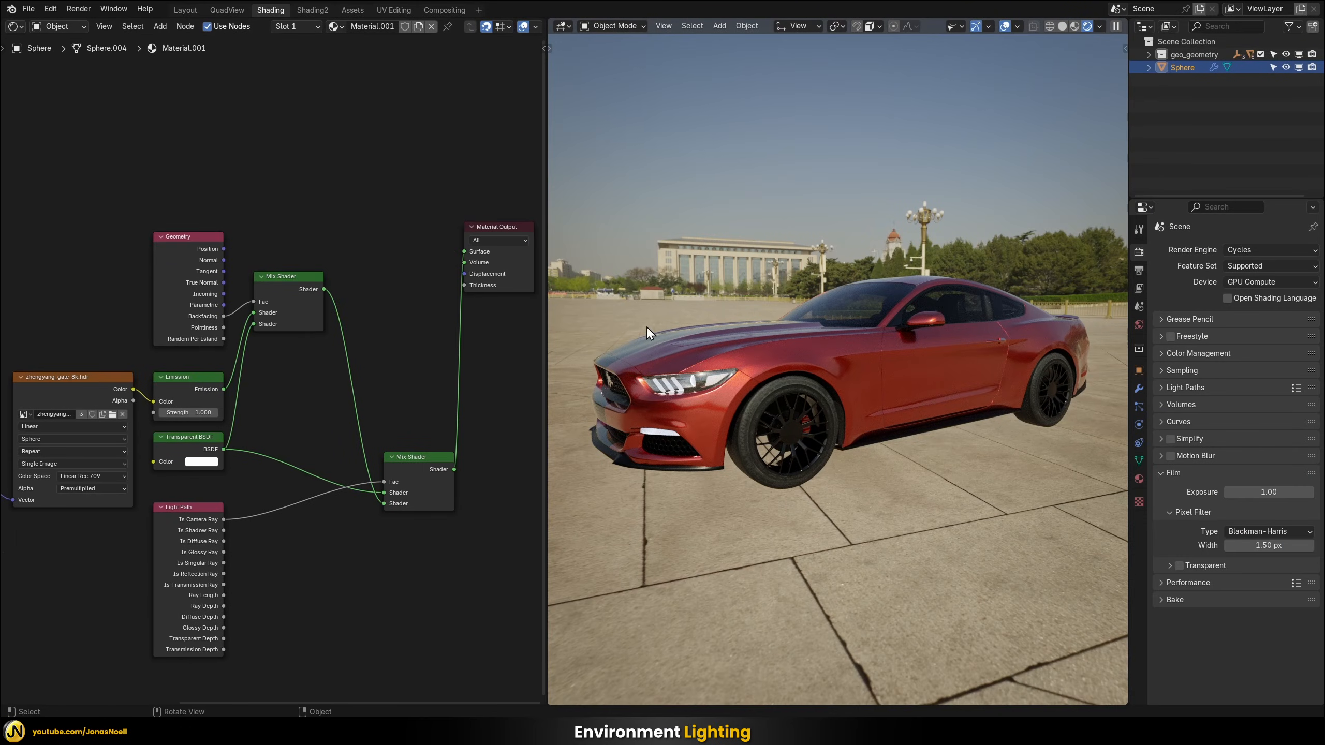
# Examine the lighting on the car's body, windshield and front wheel from several angles and up close
pyautogui.moveTo(692, 312); pyautogui.dragTo(706, 315, button='middle')
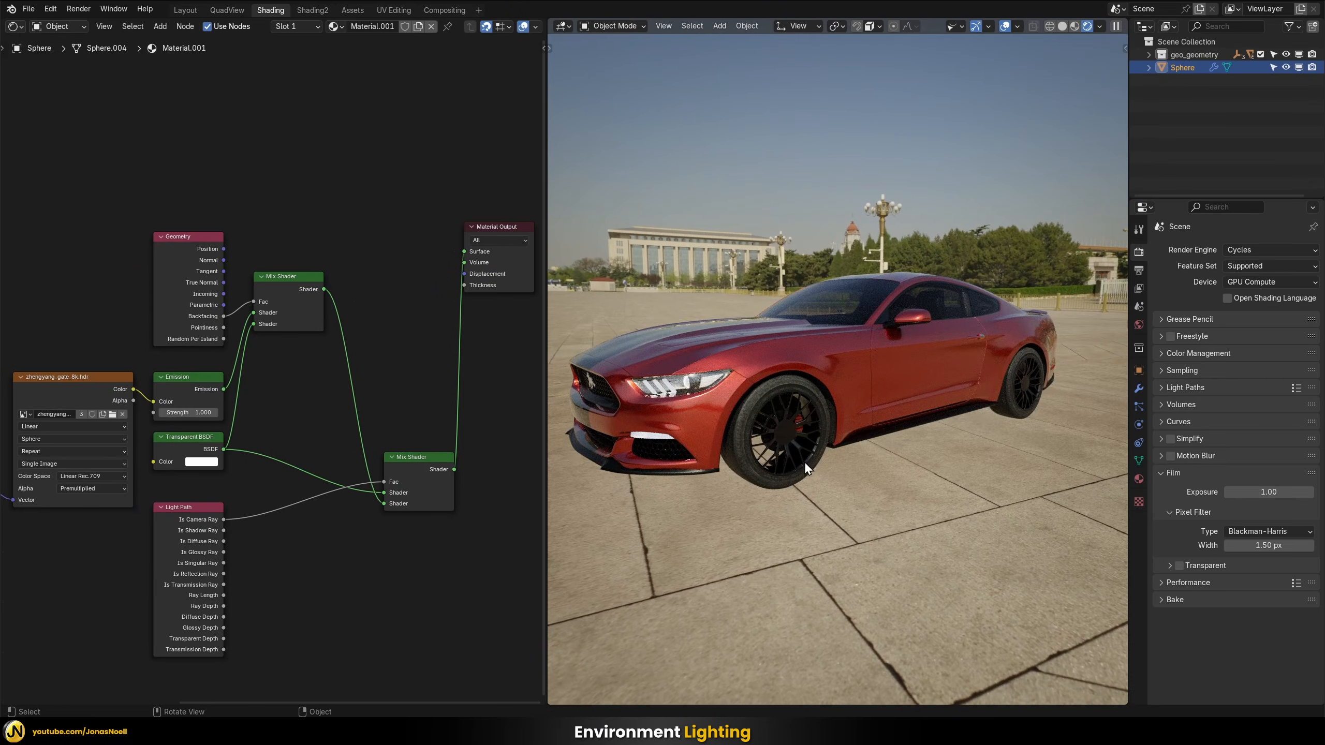
pyautogui.keyDown('shift'); pyautogui.moveTo(926, 404); pyautogui.dragTo(946, 408, button='middle'); pyautogui.keyUp('shift')
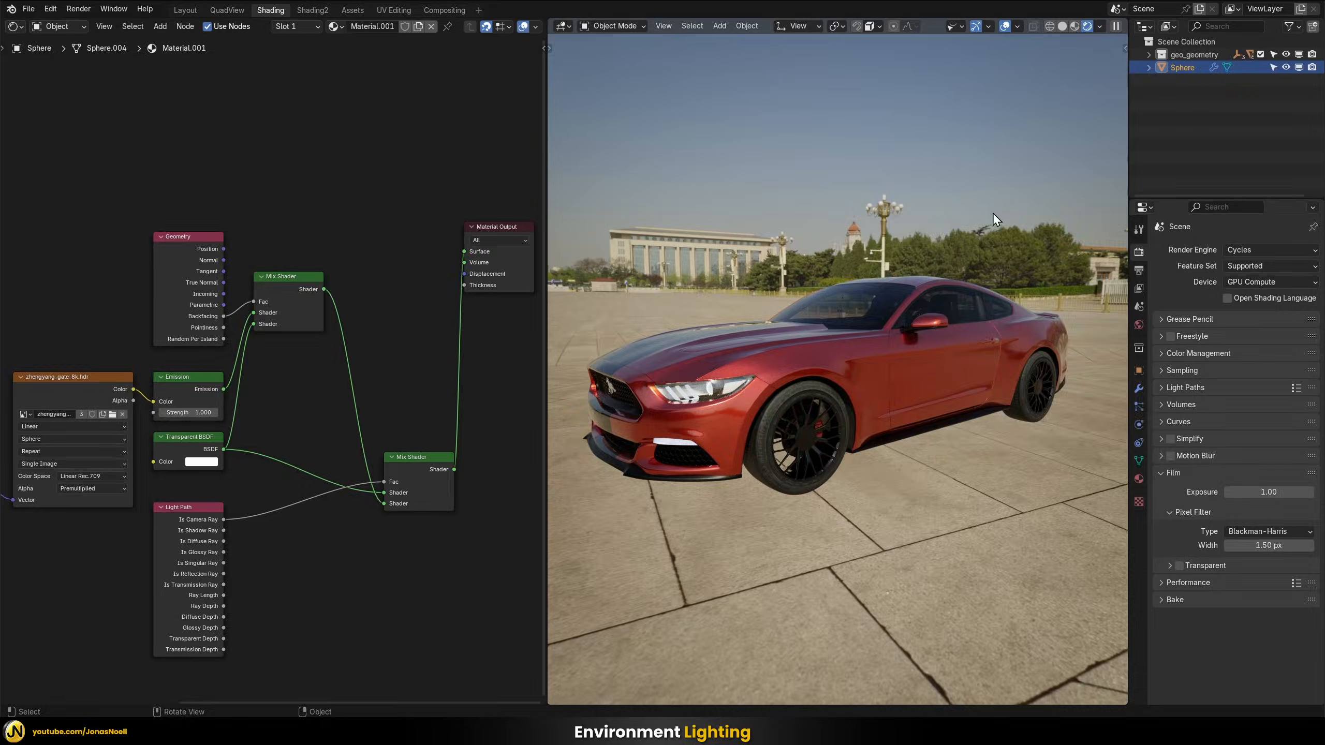
pyautogui.moveTo(847, 198)
pyautogui.mouseDown(button='middle')
pyautogui.moveTo(834, 195)
pyautogui.moveTo(859, 205)
pyautogui.mouseUp(button='middle')
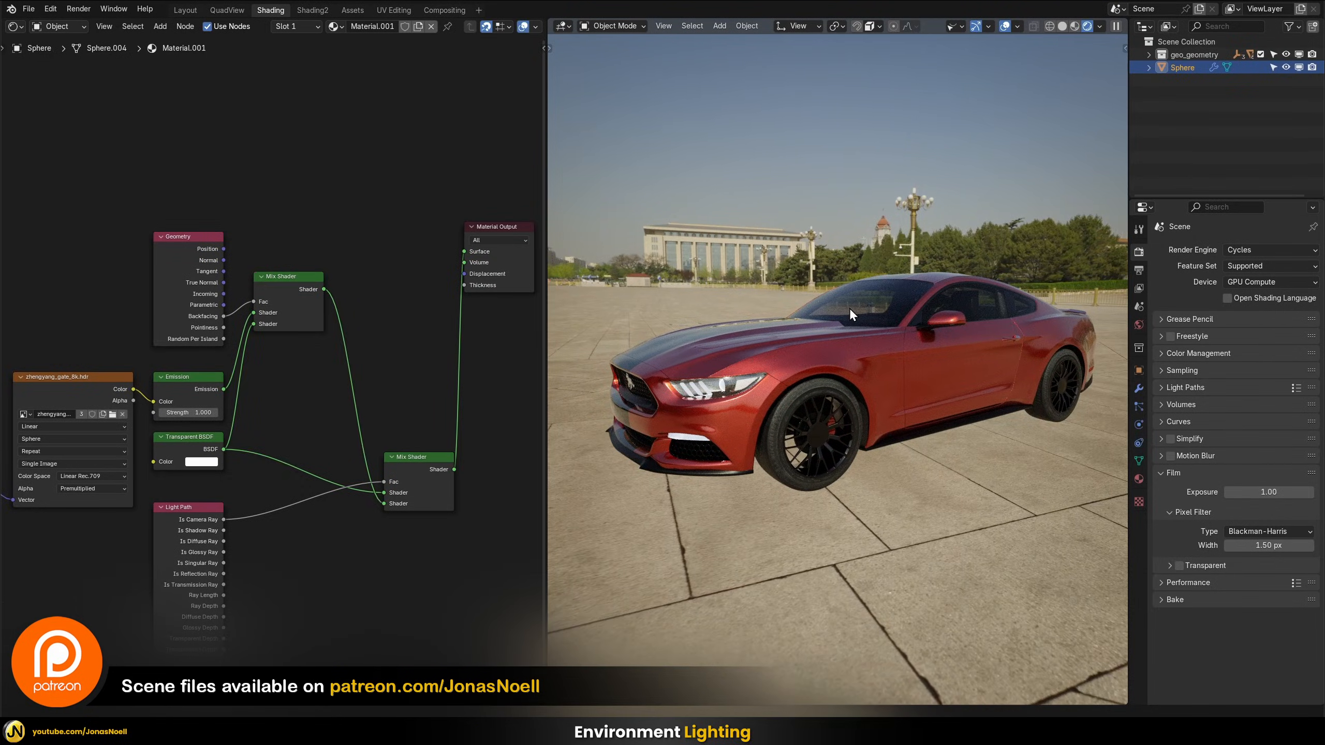
pyautogui.scroll(1, 864, 309)
pyautogui.scroll(2, 865, 308)
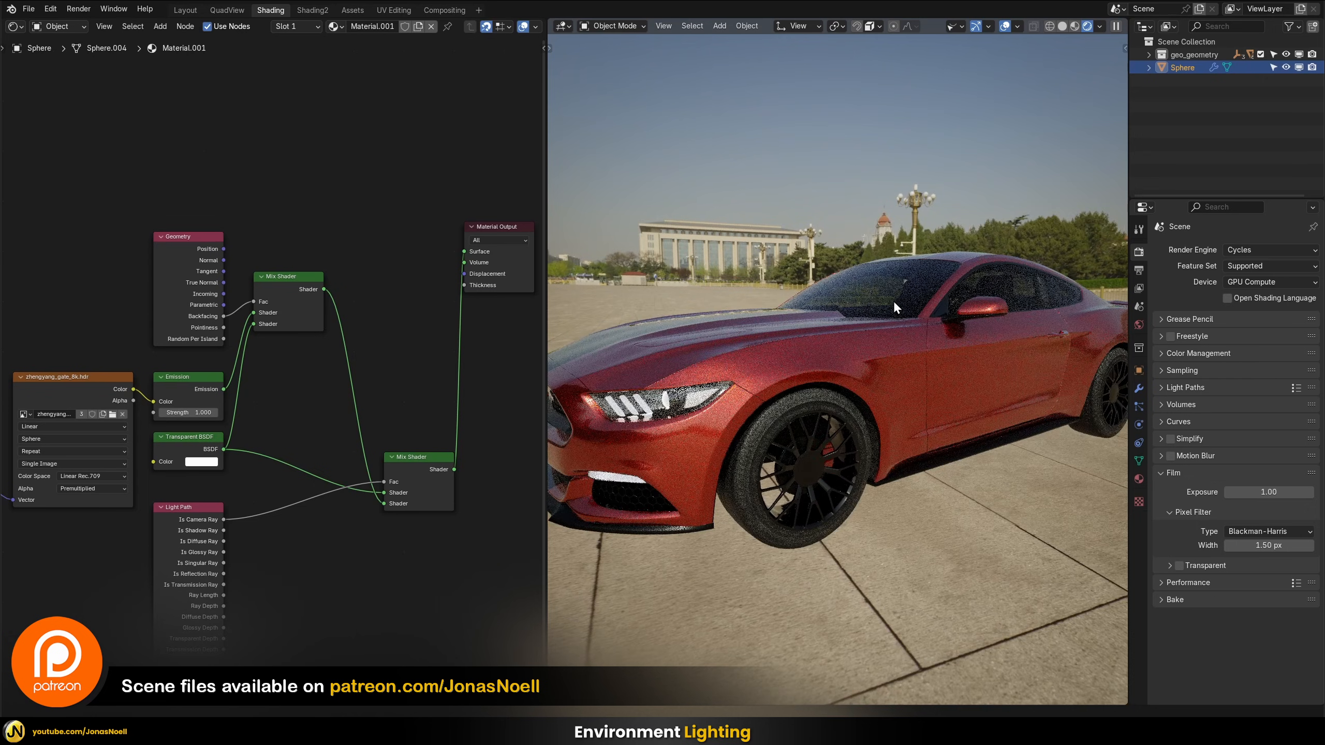
pyautogui.moveTo(894, 301); pyautogui.dragTo(843, 234, button='middle')
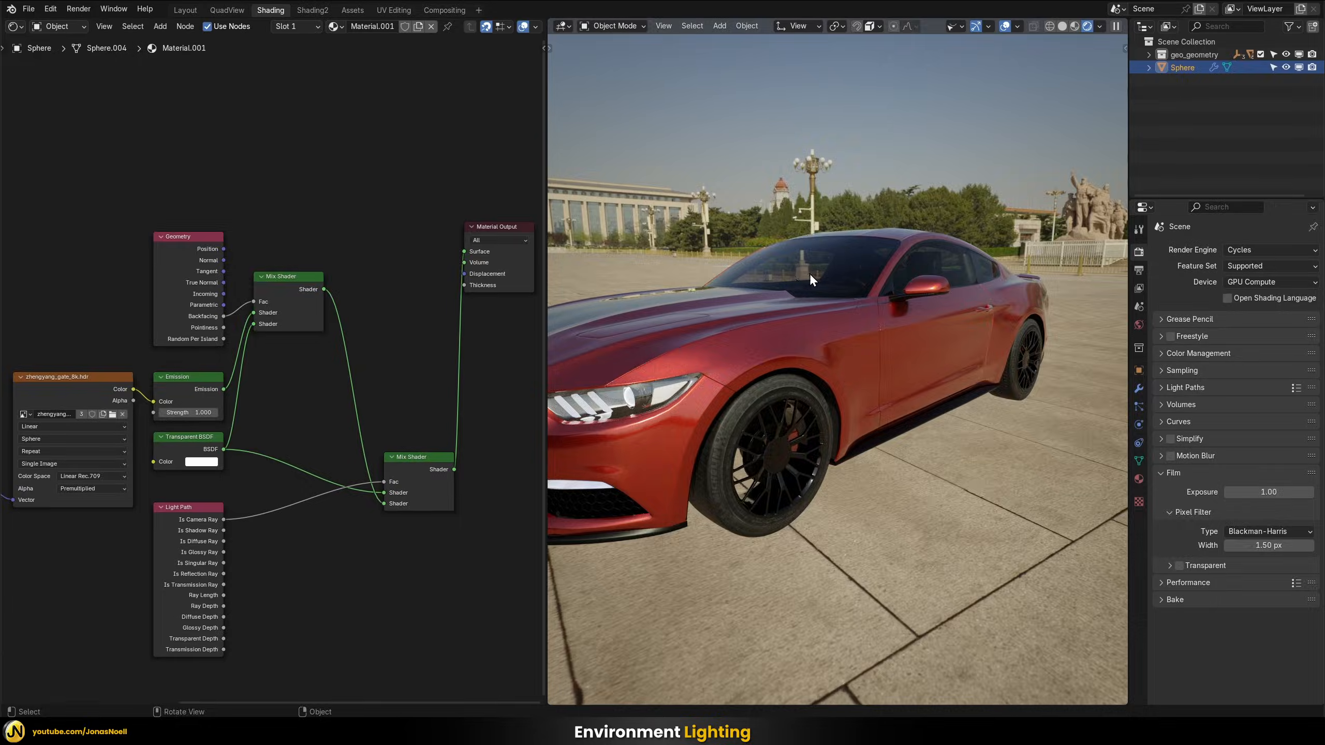
pyautogui.moveTo(825, 287); pyautogui.dragTo(888, 249, button='middle')
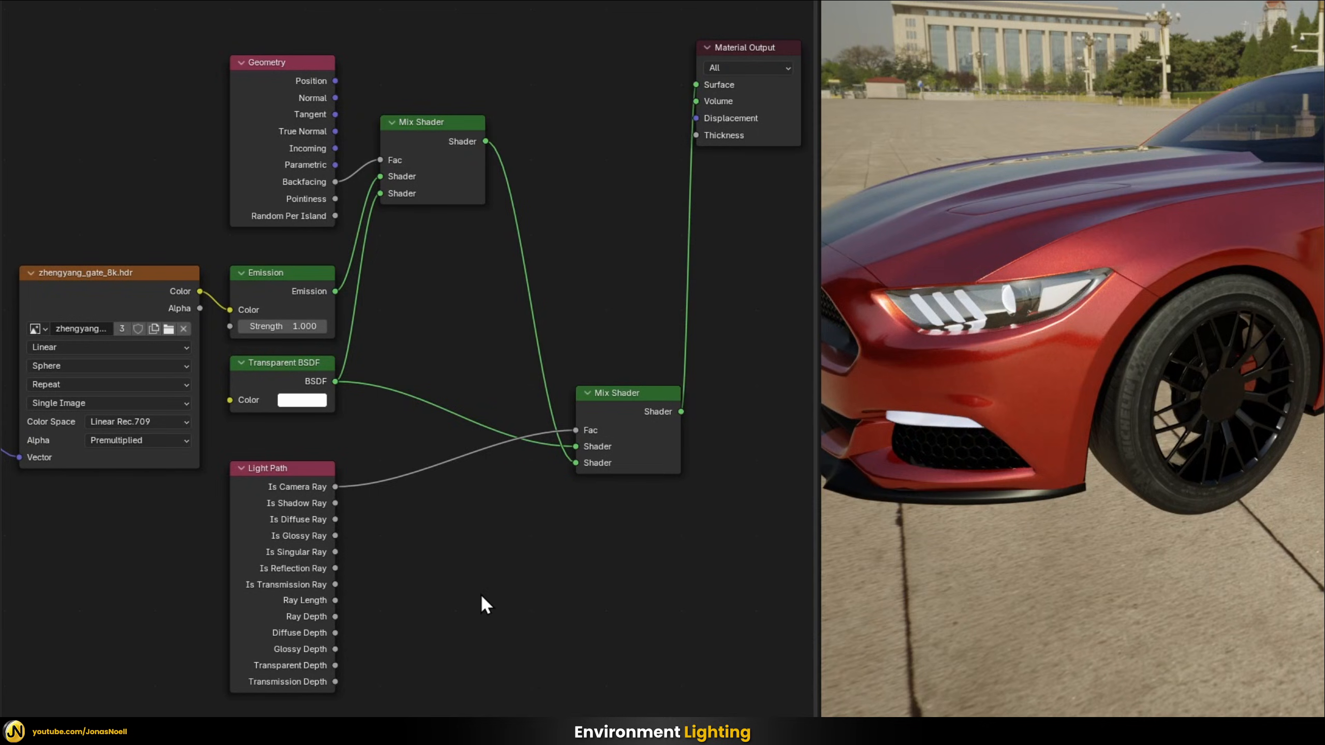
# Add a Math node set to Add in the free space between the Light Path node and the second Mix Shader
pyautogui.hotkey('shift', 'a')
pyautogui.write('ma')
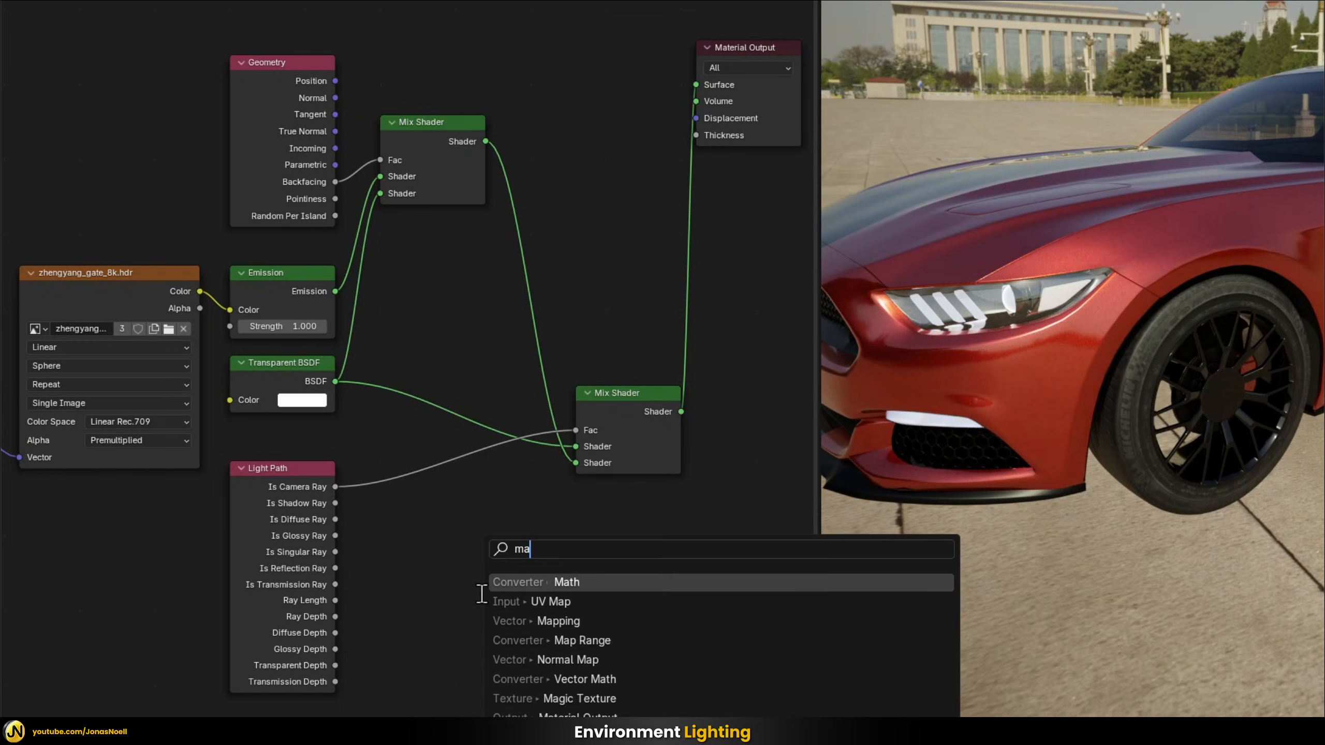
pyautogui.write('t')
pyautogui.press('Return')
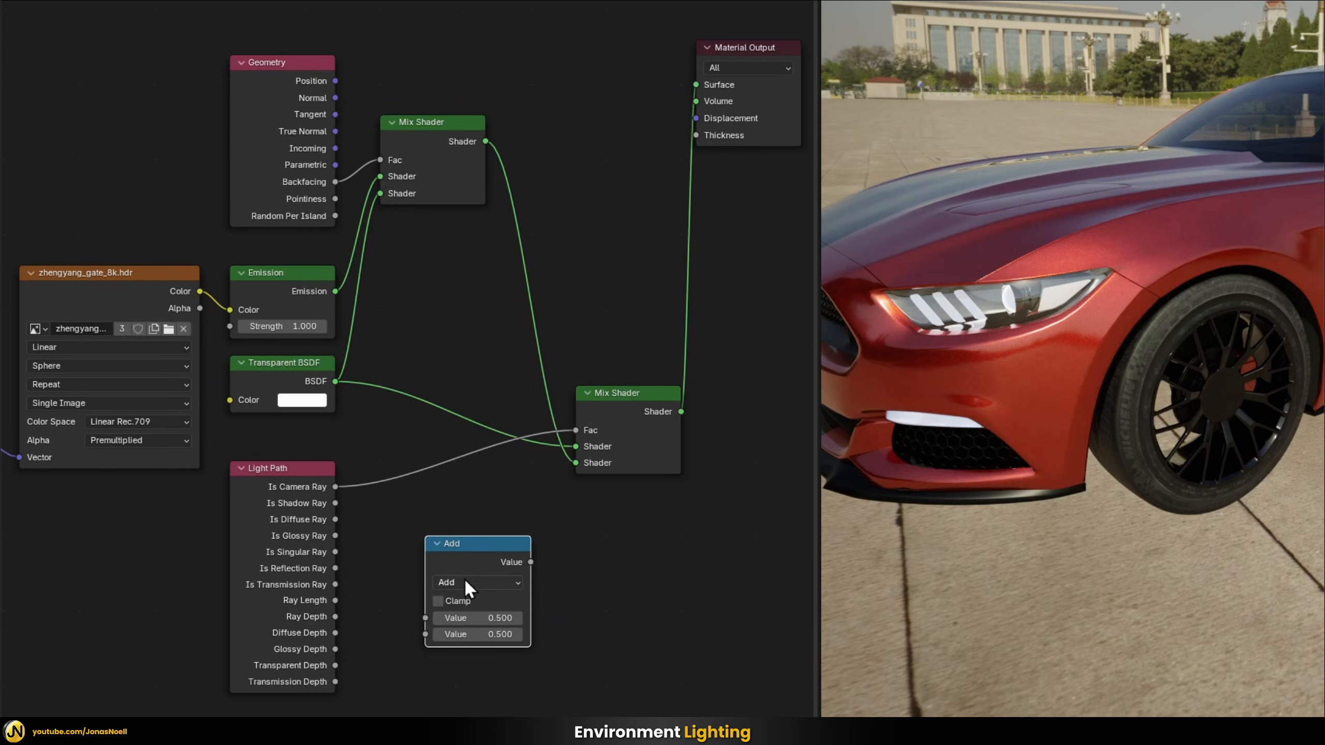
pyautogui.click(500, 549)
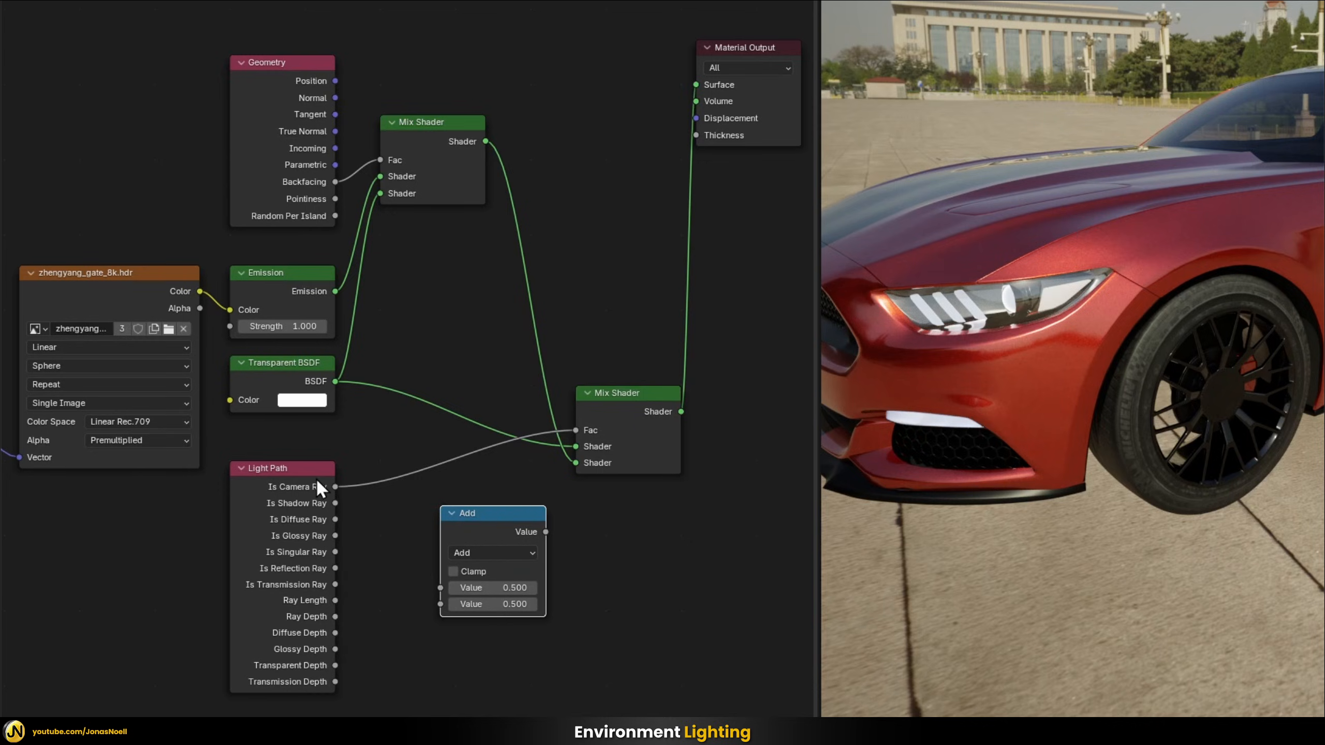
# Add Is Camera Ray and Is Transmission Ray together in the Math node and feed its Value into the second Mix Shader's Fac
pyautogui.moveTo(334, 487); pyautogui.dragTo(443, 594)
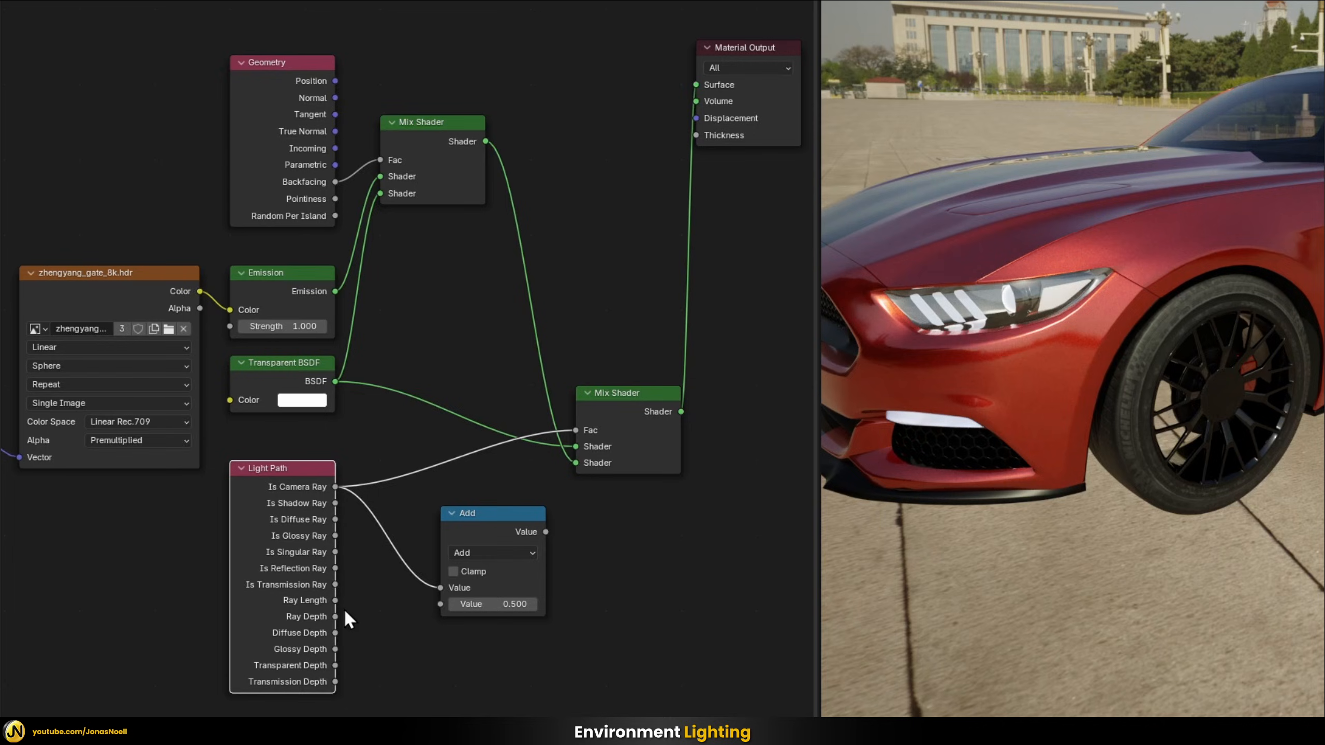
pyautogui.moveTo(431, 615); pyautogui.dragTo(438, 605)
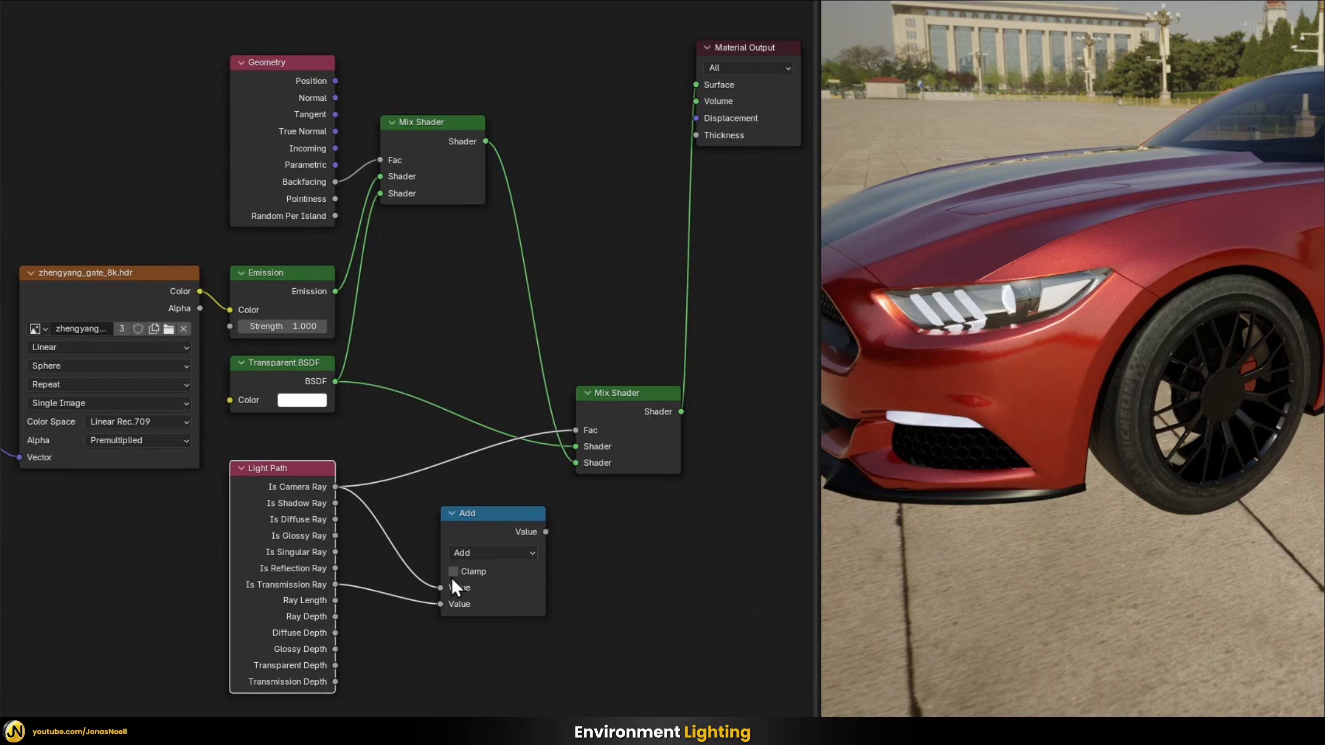
pyautogui.moveTo(478, 513); pyautogui.dragTo(576, 431)
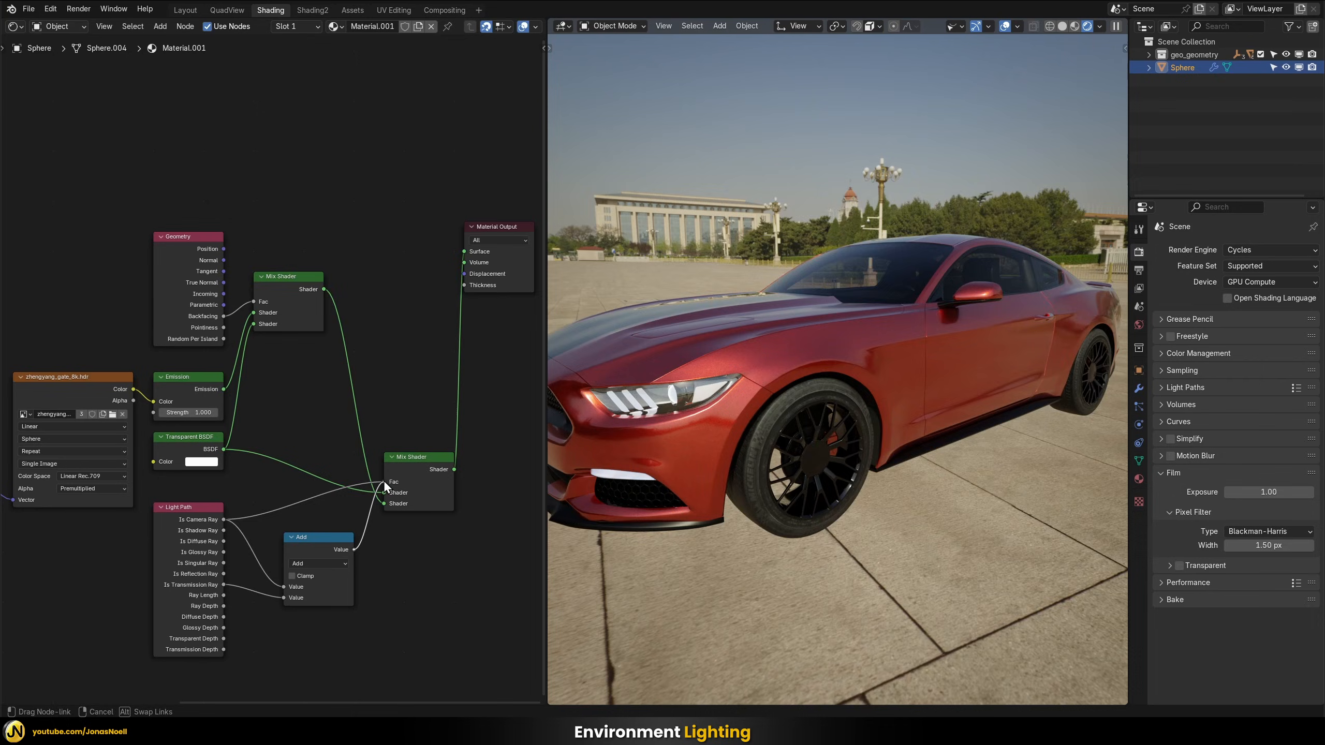
pyautogui.moveTo(383, 481); pyautogui.dragTo(383, 480)
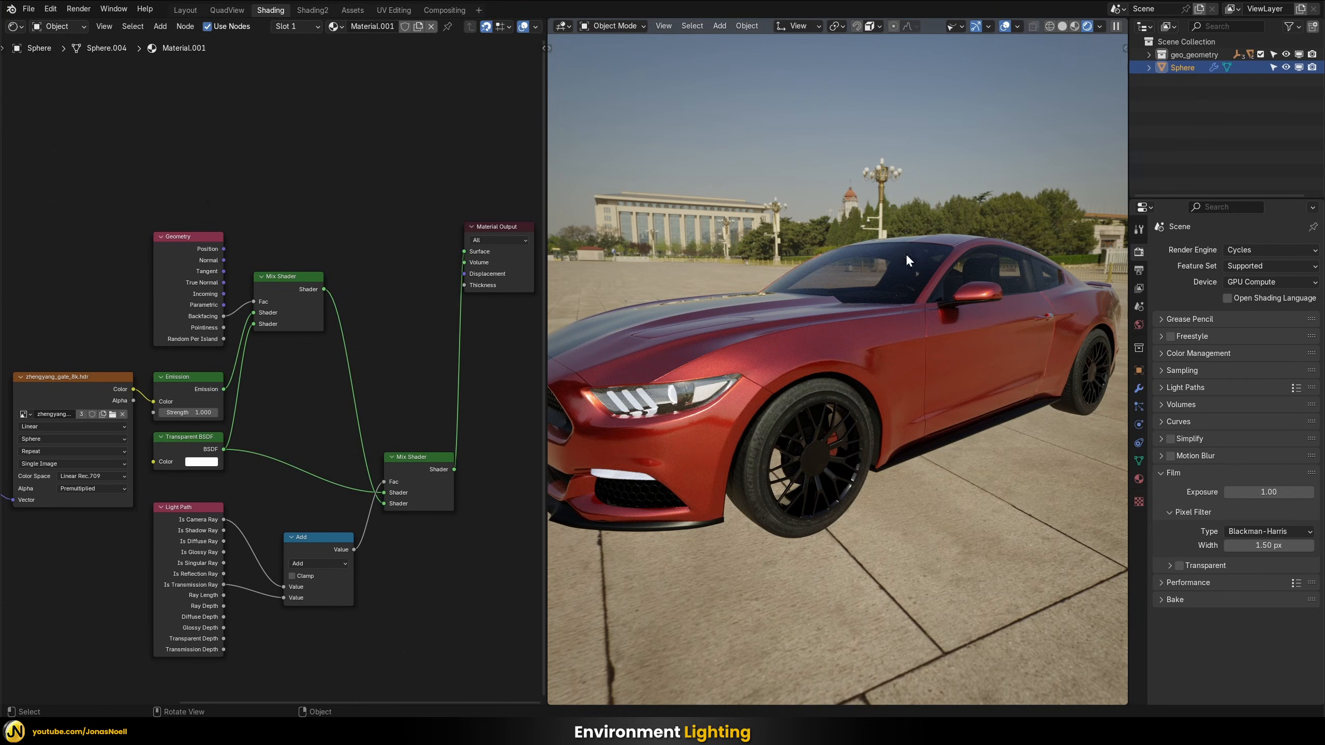
# Examine the car's windows, paint reflections and contact with the ground from all sides, both close up and farther away
pyautogui.moveTo(855, 265); pyautogui.dragTo(834, 285, button='middle')
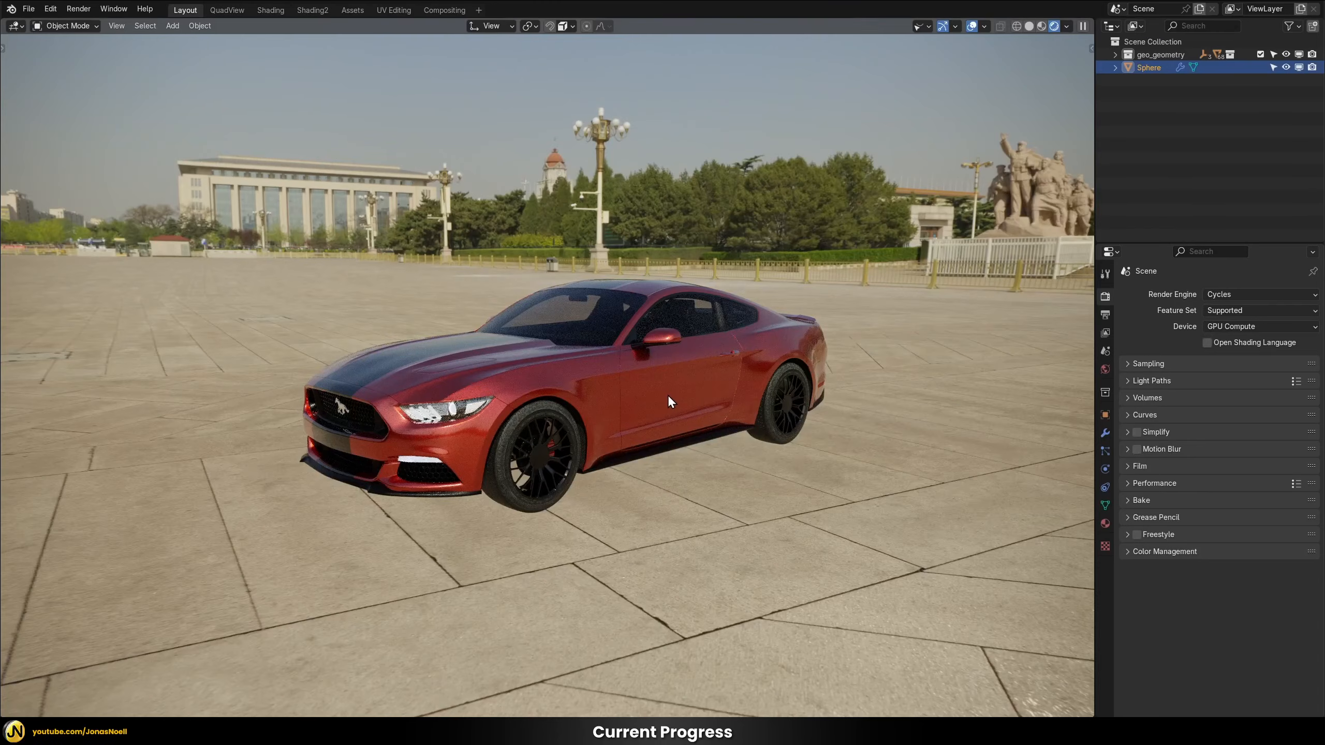
pyautogui.moveTo(667, 394); pyautogui.dragTo(733, 178, button='middle')
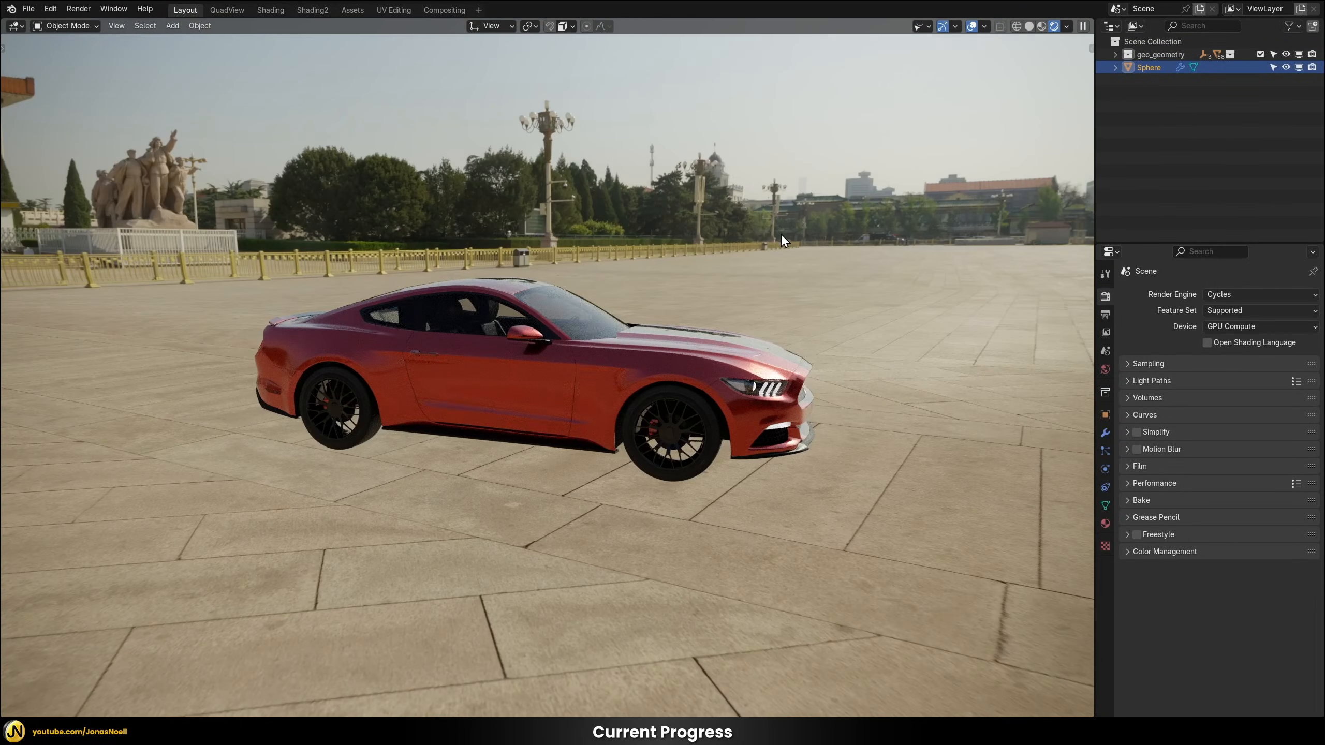
pyautogui.moveTo(816, 233); pyautogui.dragTo(656, 323, button='middle')
pyautogui.scroll(1, 507, 282)
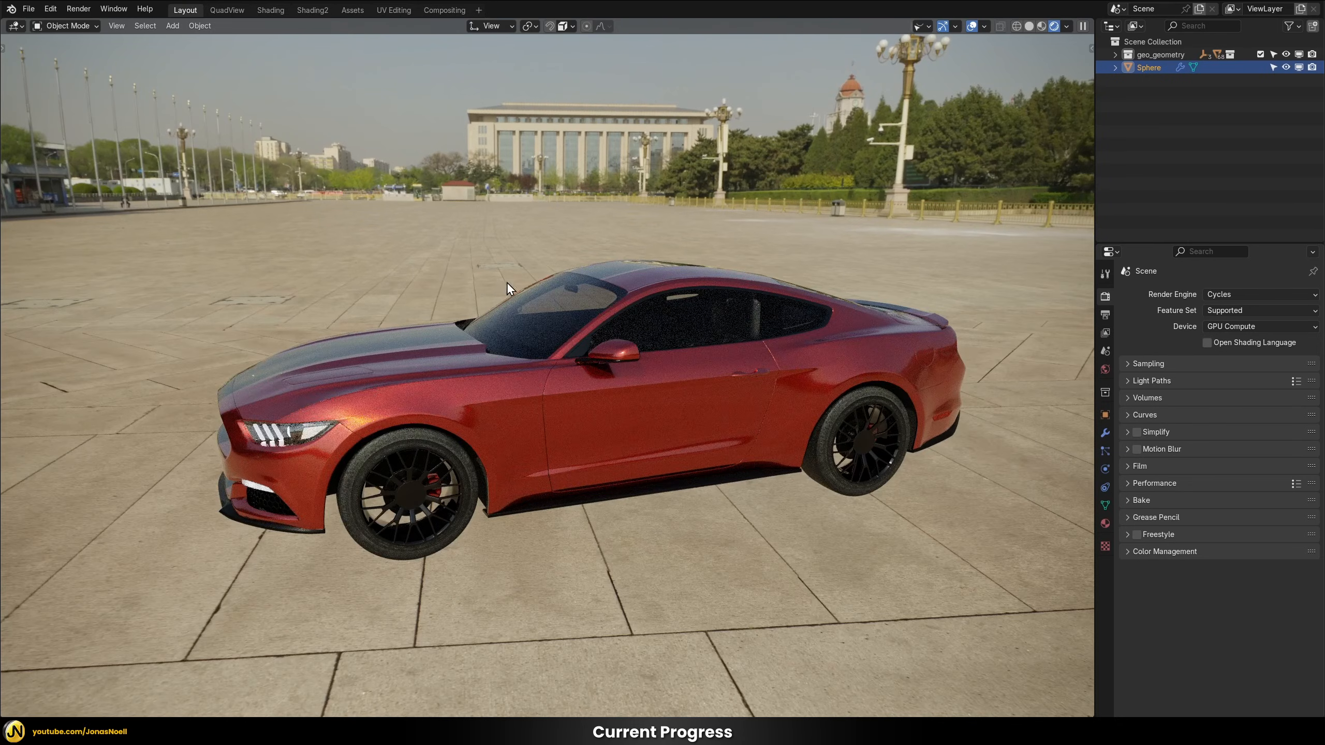
pyautogui.moveTo(598, 267); pyautogui.dragTo(600, 263, button='middle')
pyautogui.moveTo(520, 317); pyautogui.dragTo(598, 285, button='middle')
pyautogui.scroll(-2, 529, 319)
pyautogui.scroll(2, 531, 332)
pyautogui.scroll(-2, 532, 329)
pyautogui.scroll(4, 552, 319)
pyautogui.scroll(-2, 589, 319)
pyautogui.scroll(2, 568, 349)
pyautogui.scroll(-1, 606, 241)
pyautogui.scroll(-1, 444, 372)
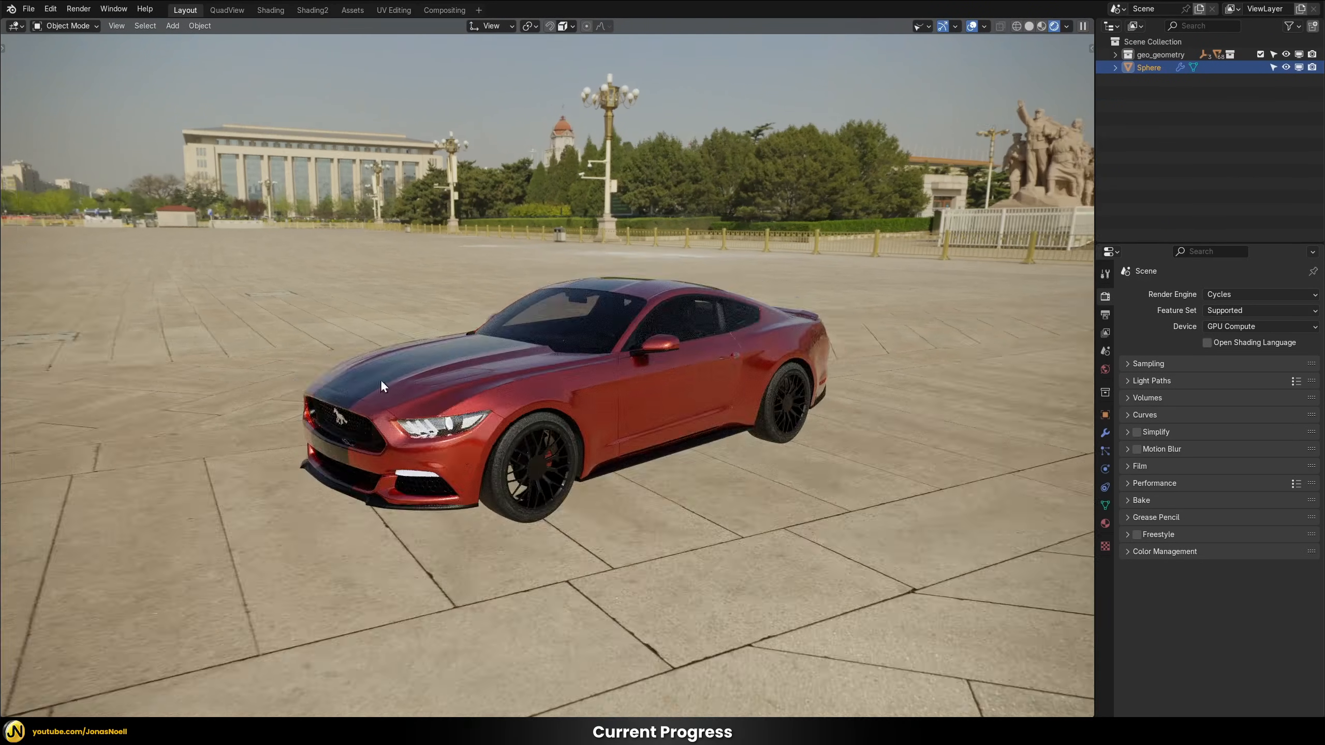
pyautogui.scroll(-2, 579, 357)
pyautogui.scroll(3, 563, 339)
pyautogui.moveTo(548, 325); pyautogui.dragTo(423, 188, button='middle')
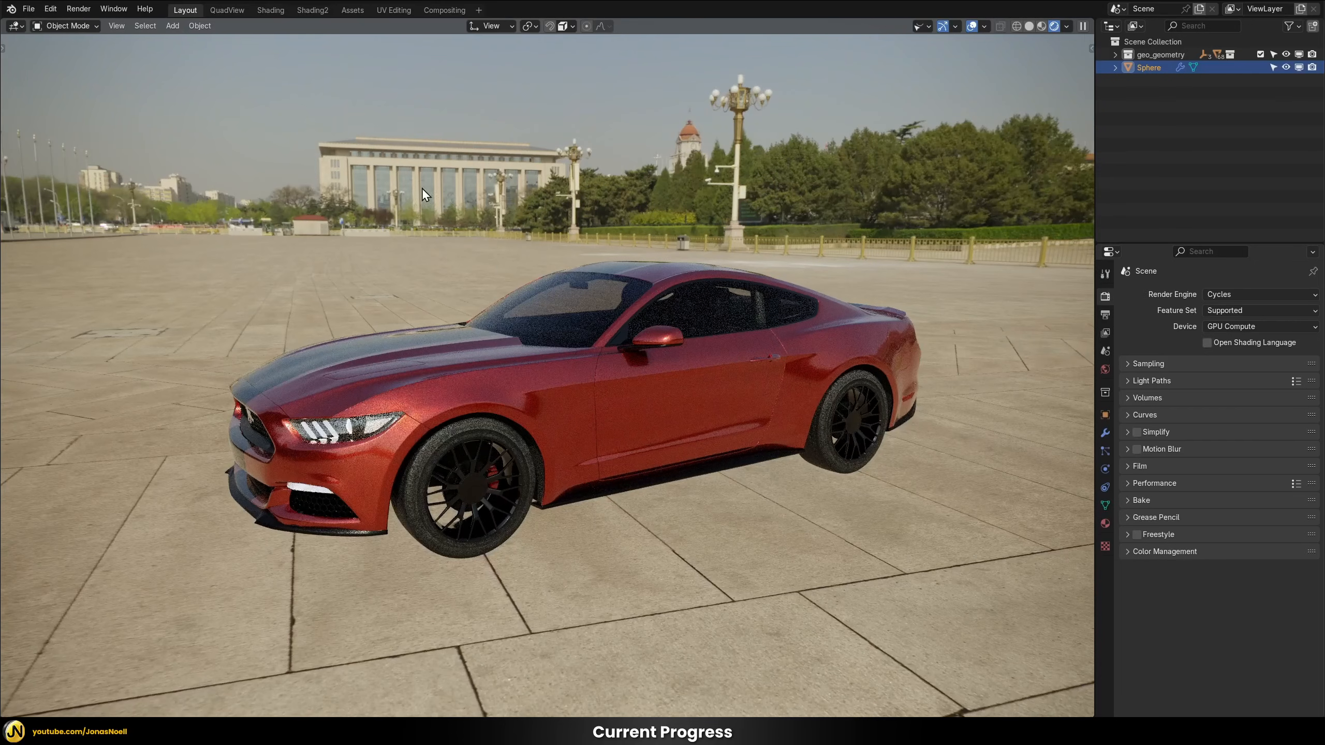
pyautogui.scroll(-1, 471, 173)
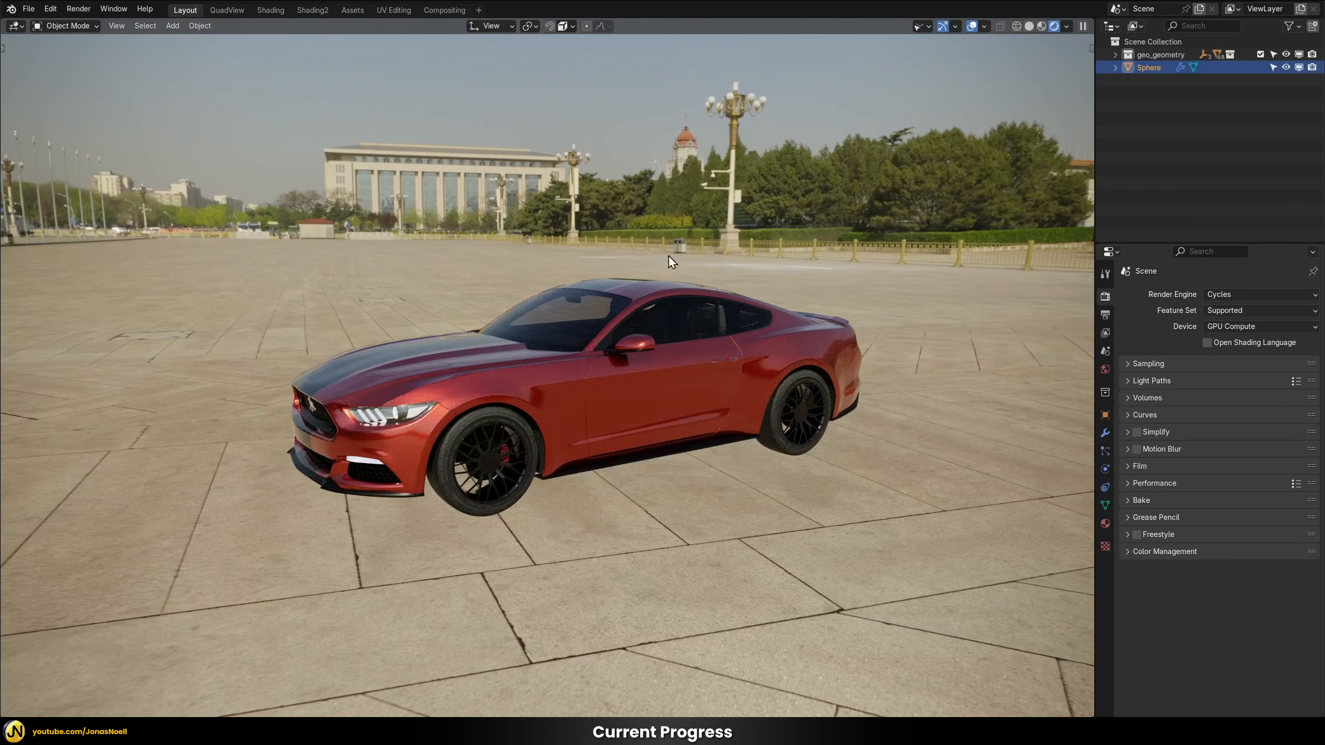
pyautogui.moveTo(547, 346); pyautogui.dragTo(624, 277, button='middle')
pyautogui.moveTo(634, 346); pyautogui.dragTo(571, 377, button='middle')
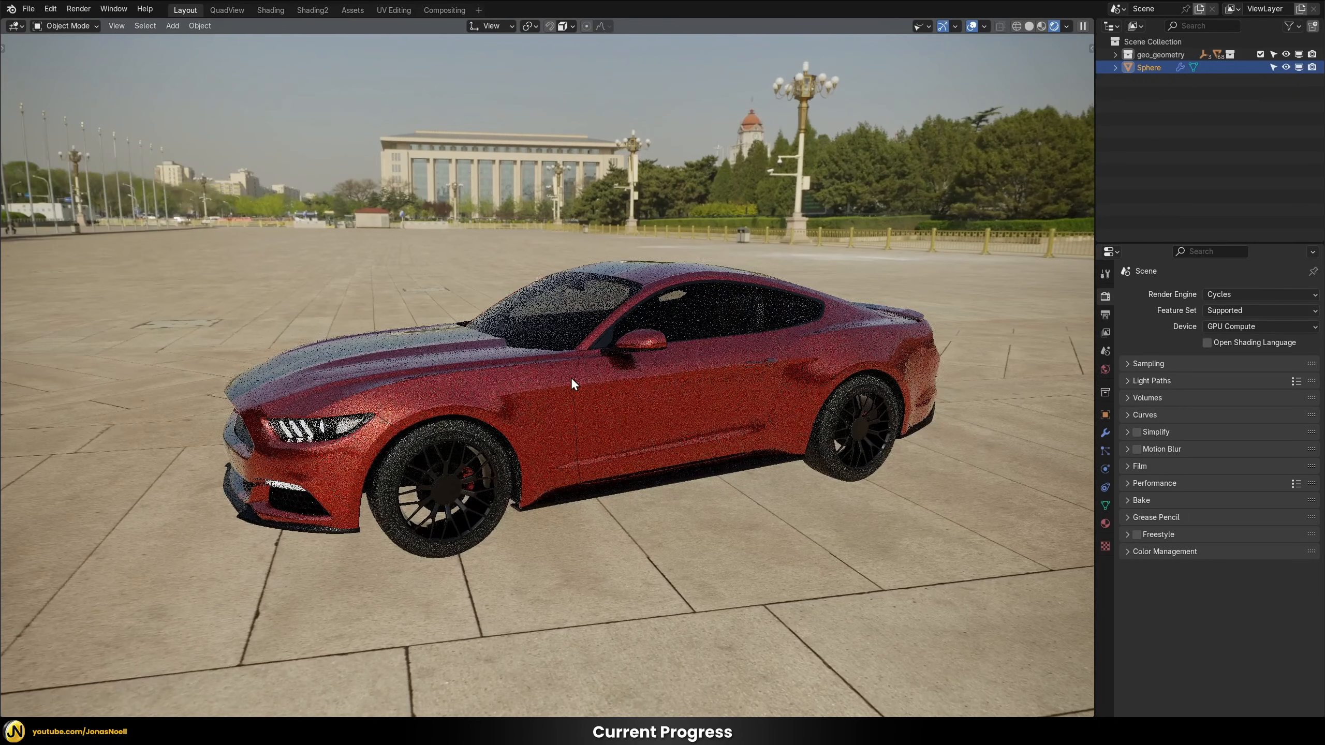
pyautogui.scroll(2, 466, 439)
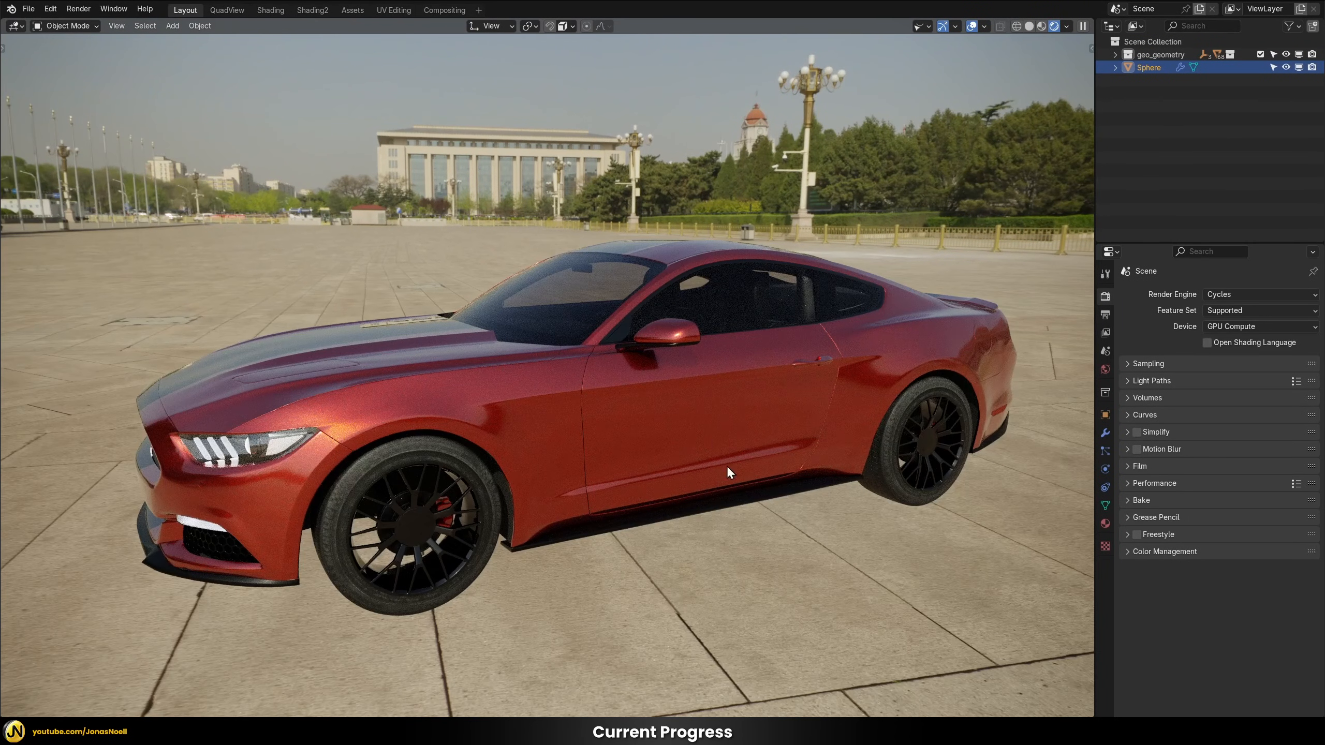
pyautogui.moveTo(575, 457); pyautogui.dragTo(693, 377, button='middle')
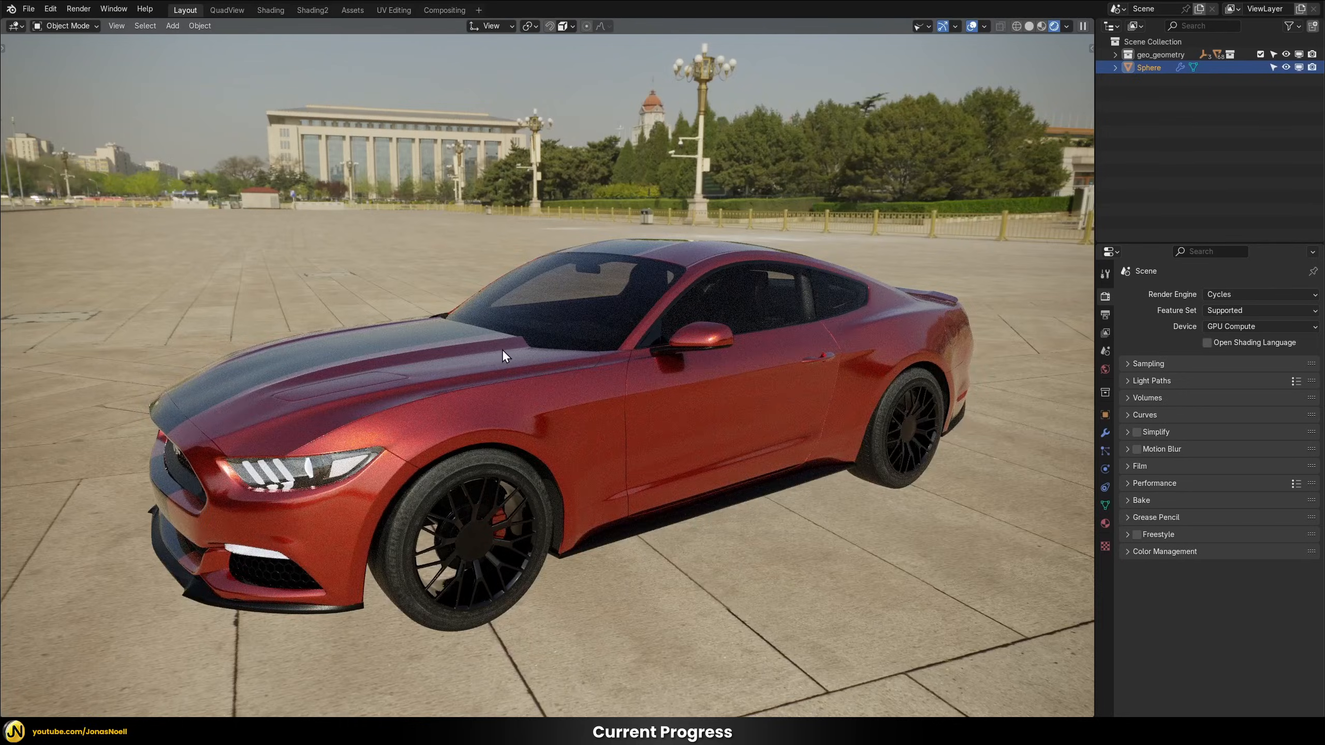
pyautogui.scroll(-2, 502, 349)
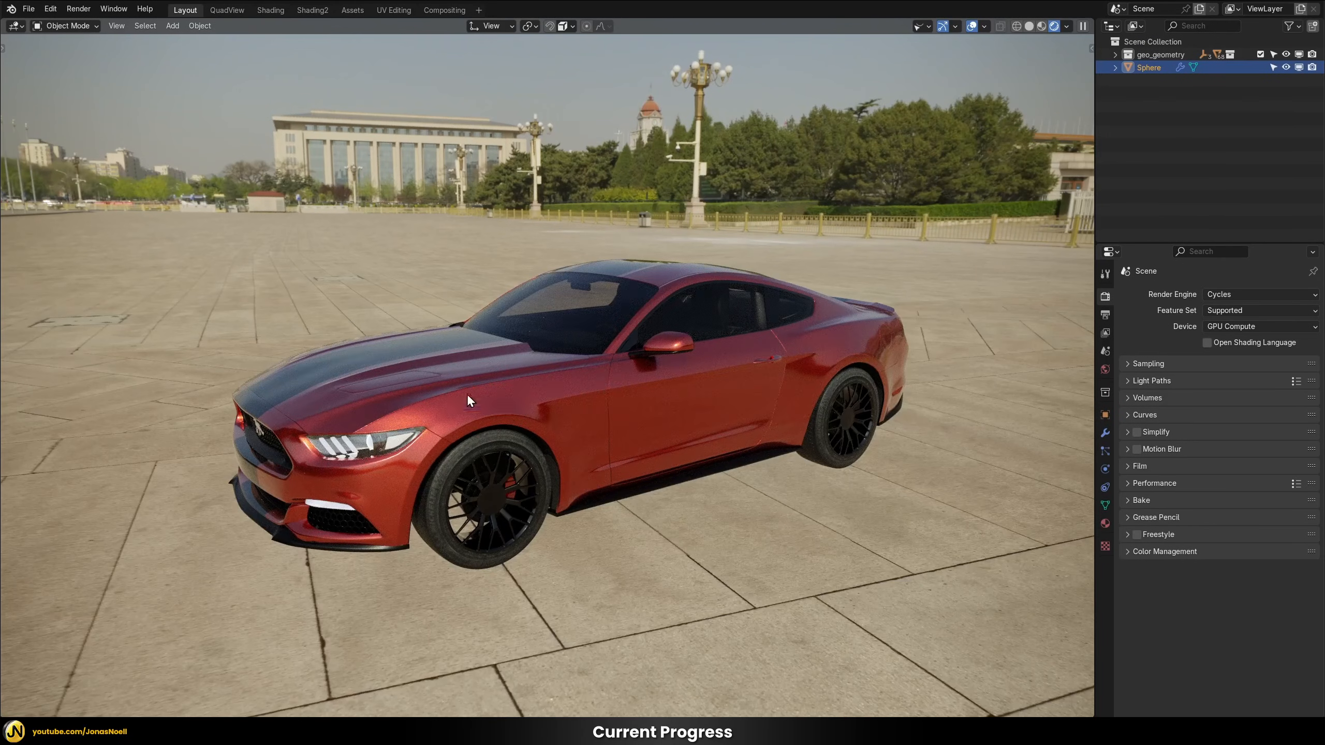
pyautogui.moveTo(495, 396); pyautogui.dragTo(606, 495, button='middle')
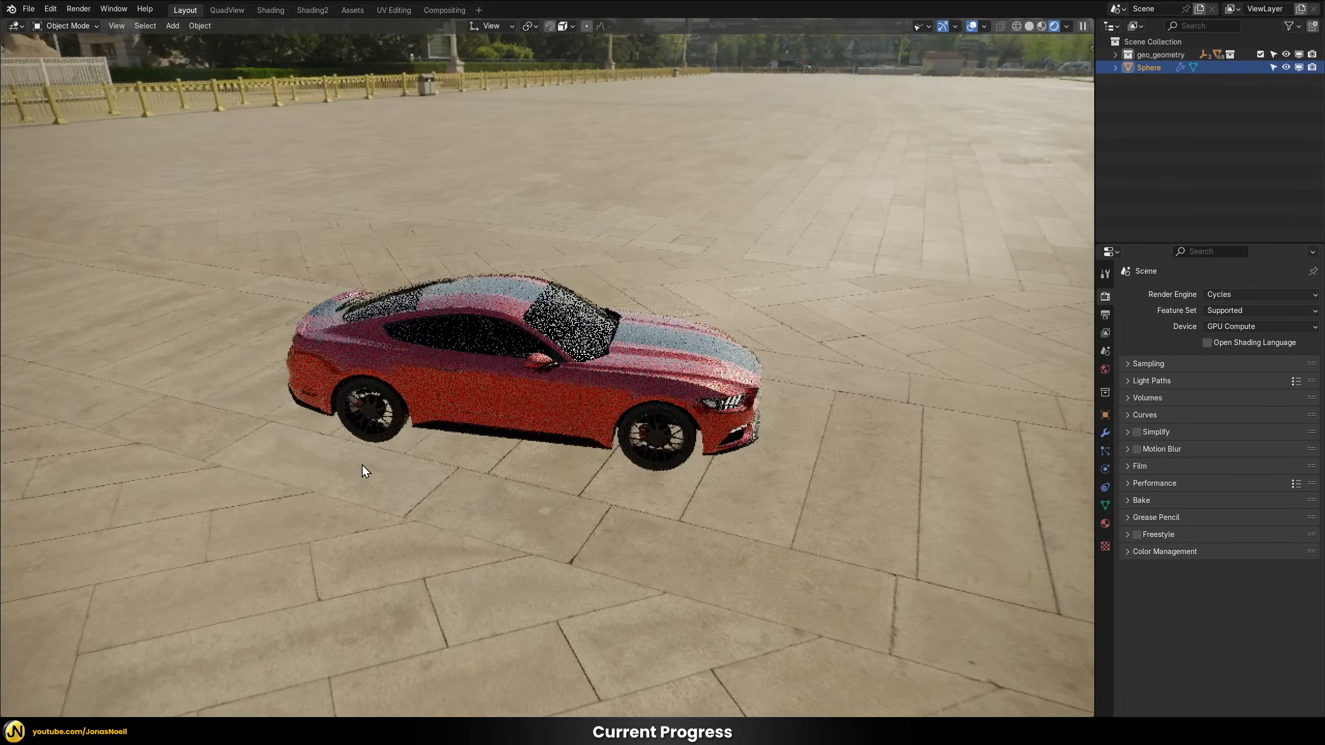
pyautogui.moveTo(362, 463); pyautogui.dragTo(727, 479, button='middle')
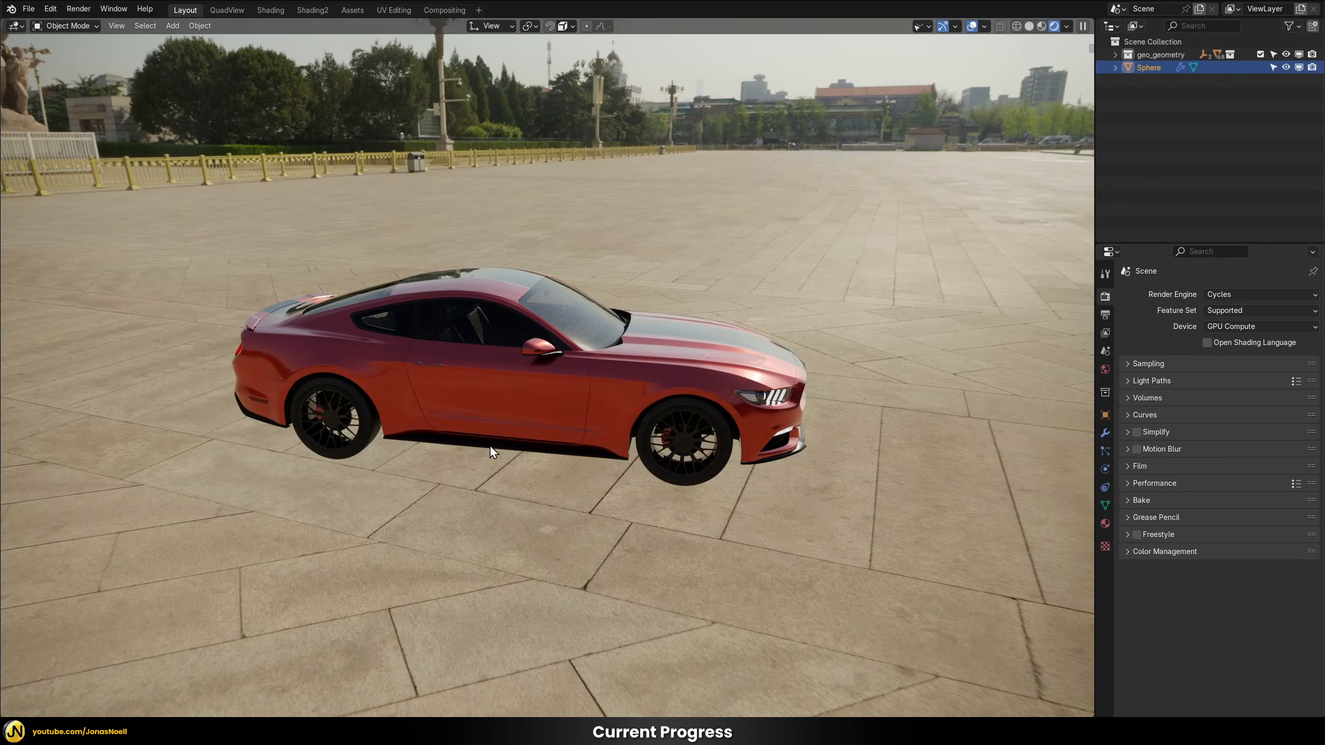
pyautogui.moveTo(620, 464); pyautogui.dragTo(815, 427, button='middle')
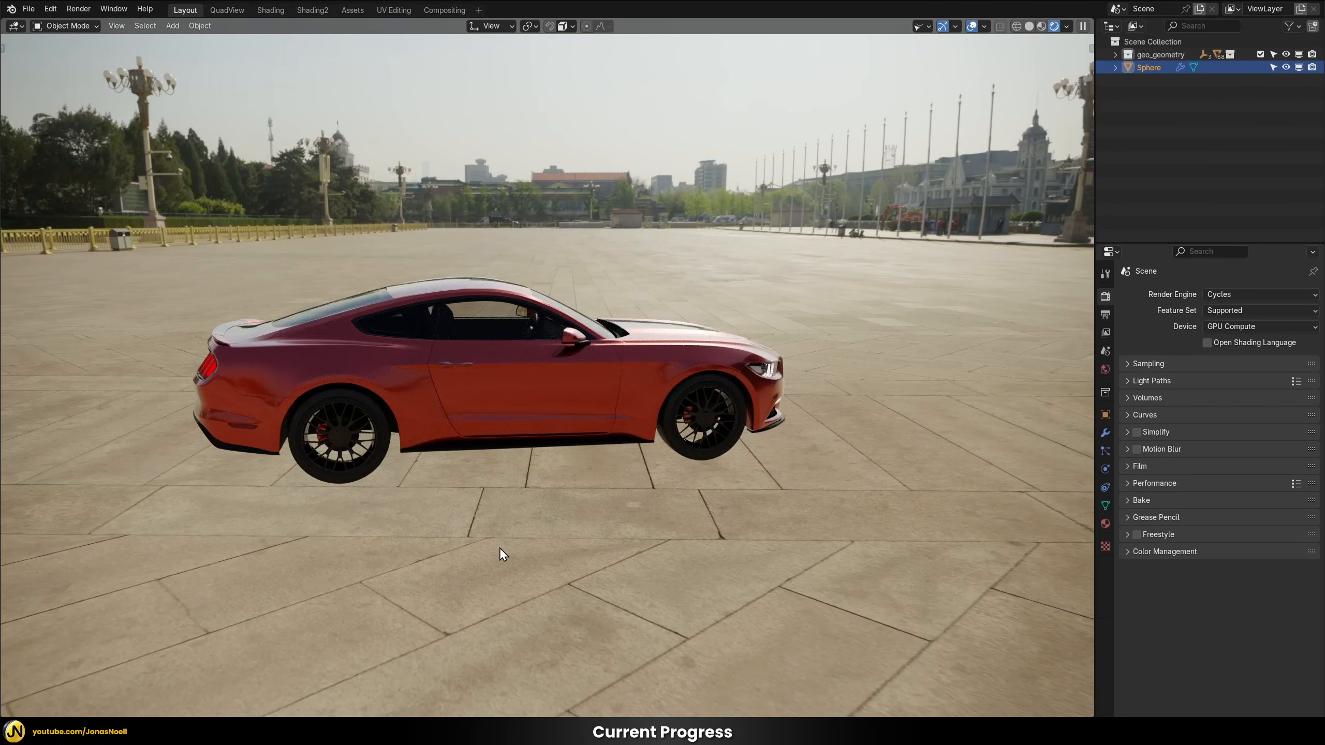
pyautogui.moveTo(499, 548); pyautogui.dragTo(617, 517, button='middle')
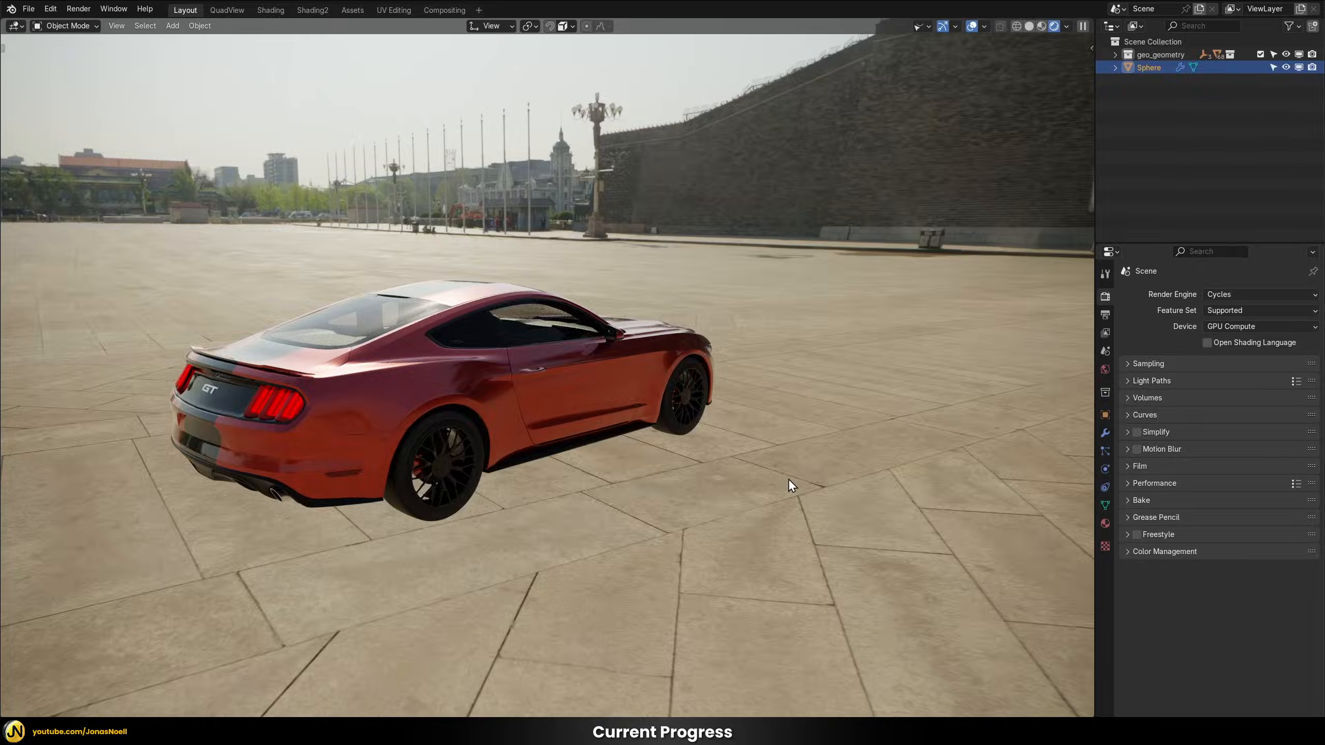
pyautogui.moveTo(789, 482); pyautogui.dragTo(572, 441, button='middle')
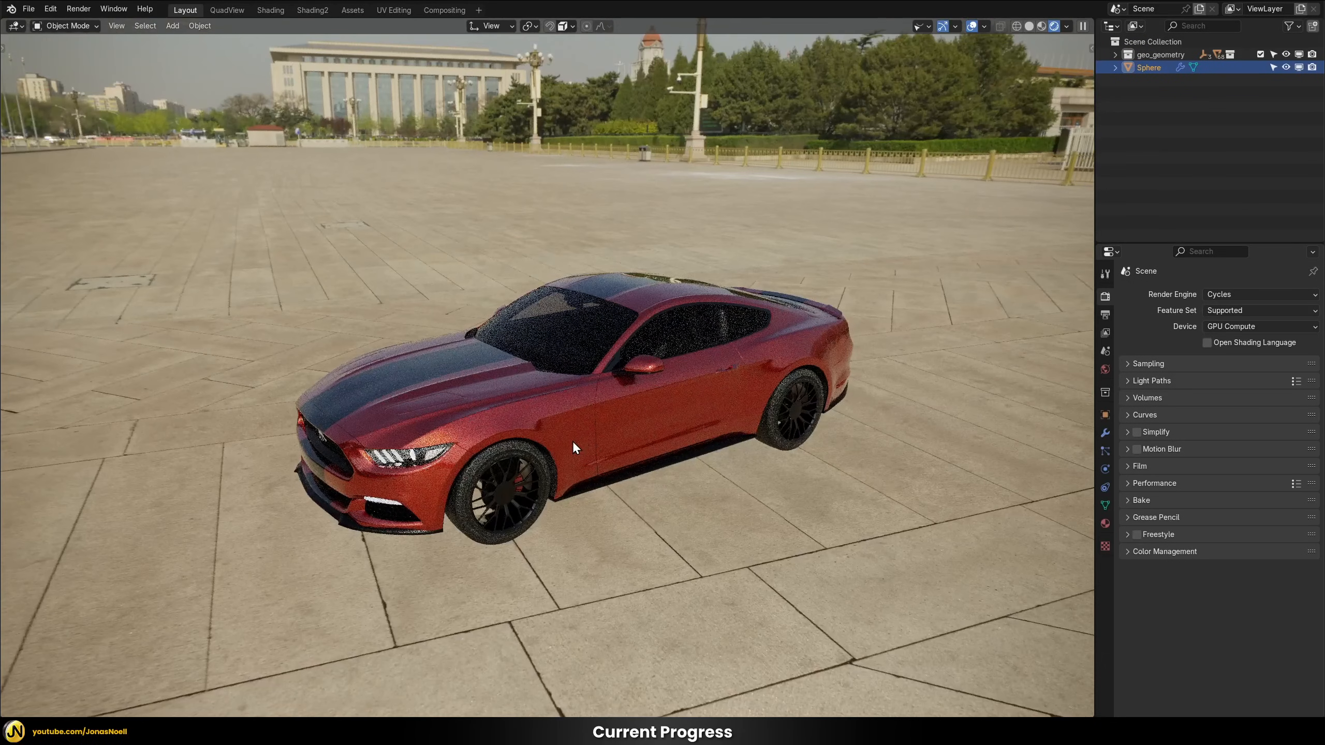
pyautogui.moveTo(679, 407); pyautogui.dragTo(592, 346, button='middle')
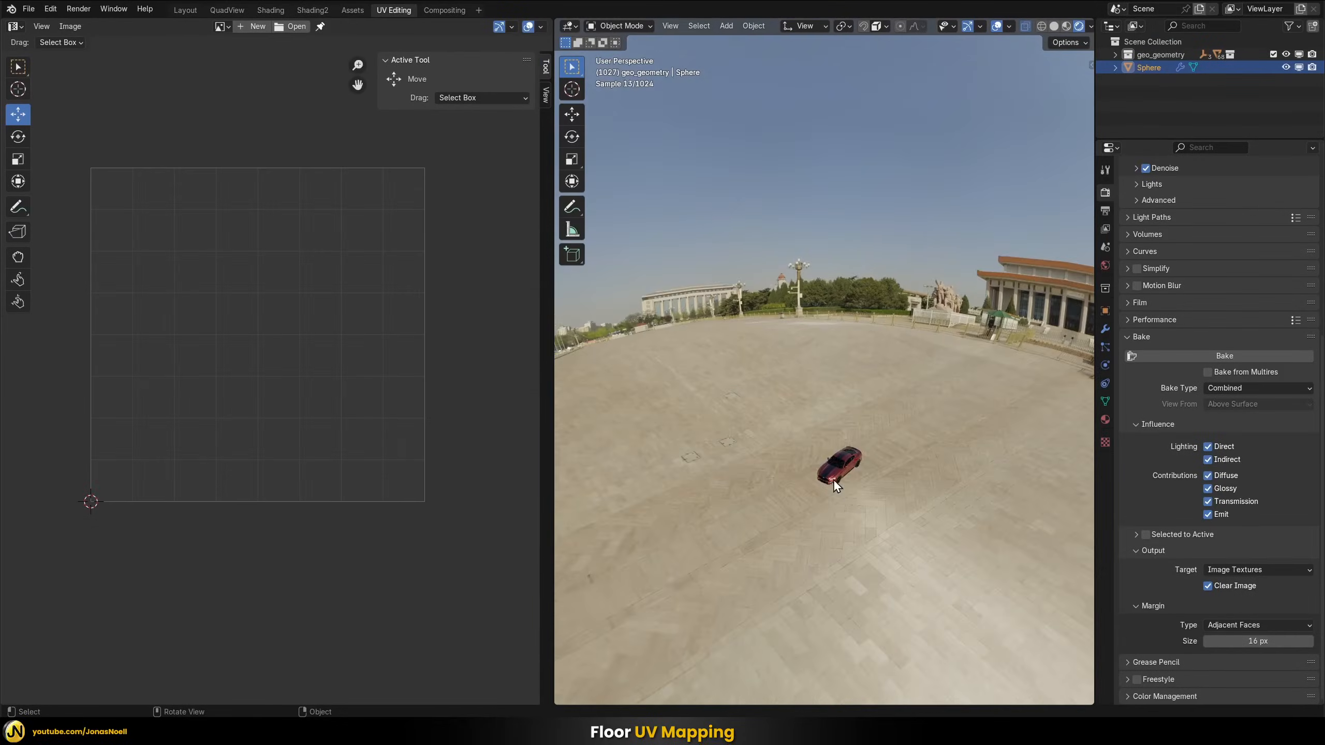
# Examine the floor projection around the car at growing distances, up to an outside view of the whole dome
pyautogui.moveTo(833, 479); pyautogui.dragTo(877, 287, button='middle')
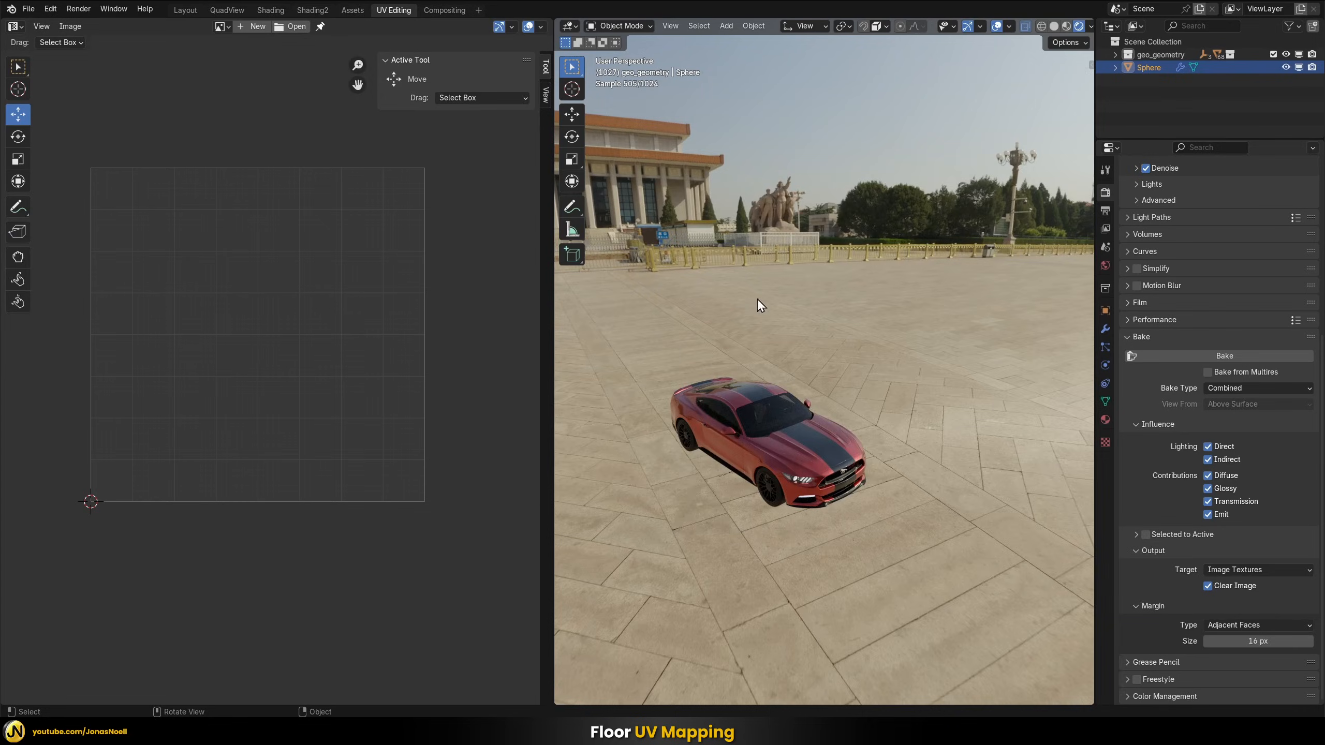
pyautogui.moveTo(880, 372); pyautogui.dragTo(832, 424, button='middle')
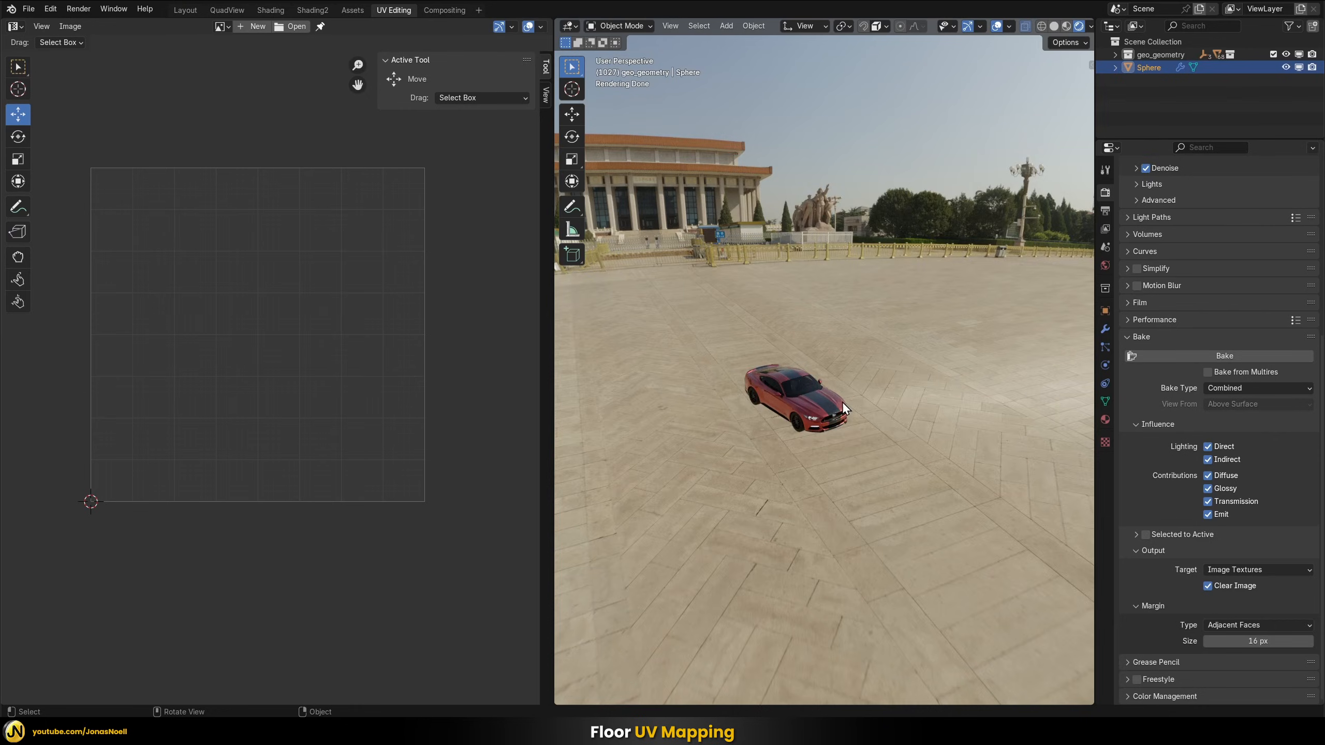
pyautogui.moveTo(842, 402); pyautogui.dragTo(827, 472, button='middle')
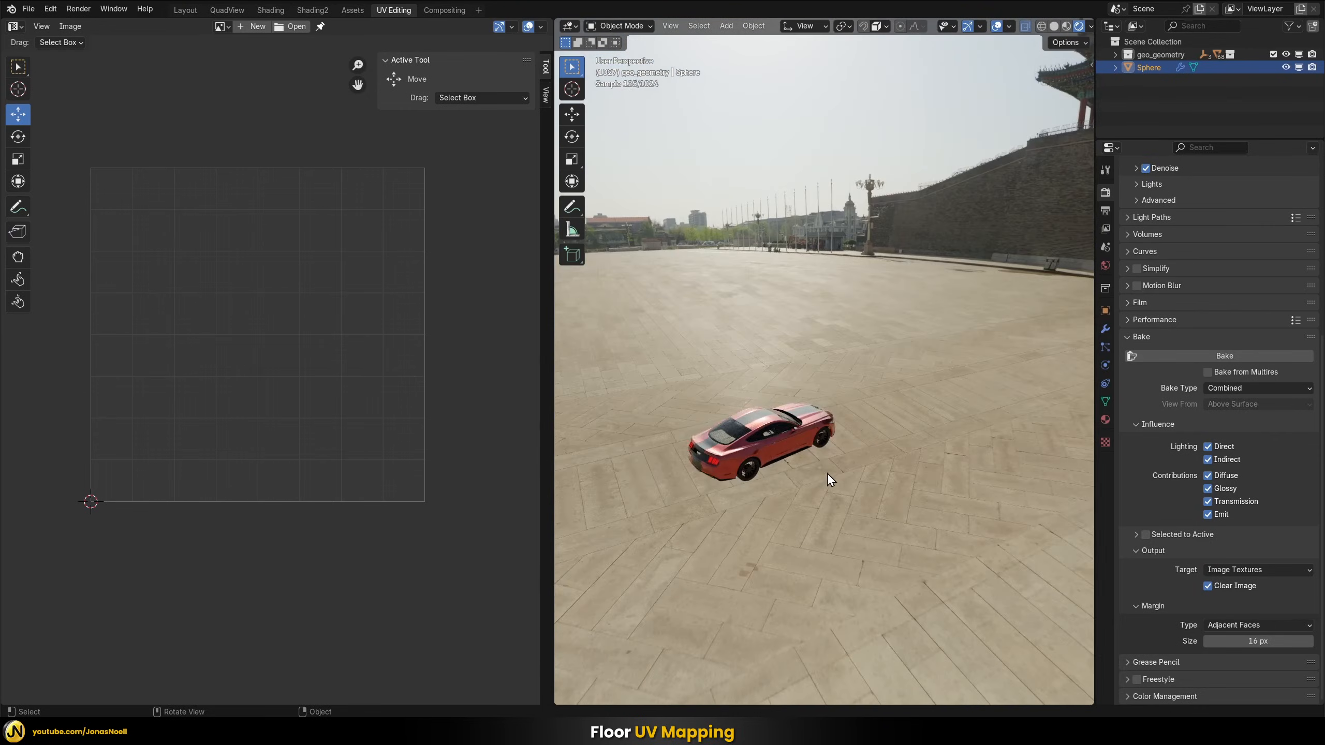
pyautogui.moveTo(766, 513); pyautogui.dragTo(664, 369, button='middle')
pyautogui.scroll(-10, 857, 384)
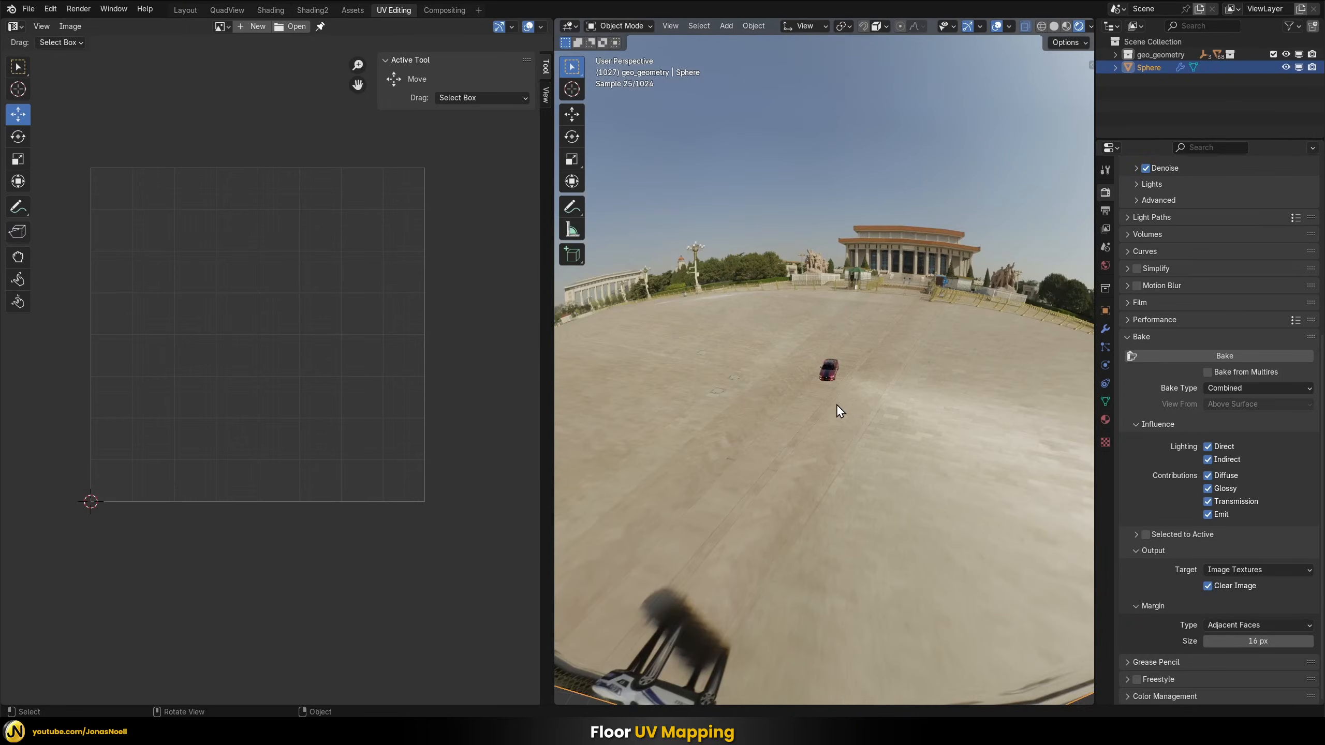
pyautogui.moveTo(831, 405); pyautogui.dragTo(768, 482, button='middle')
pyautogui.moveTo(897, 432); pyautogui.dragTo(842, 397, button='middle')
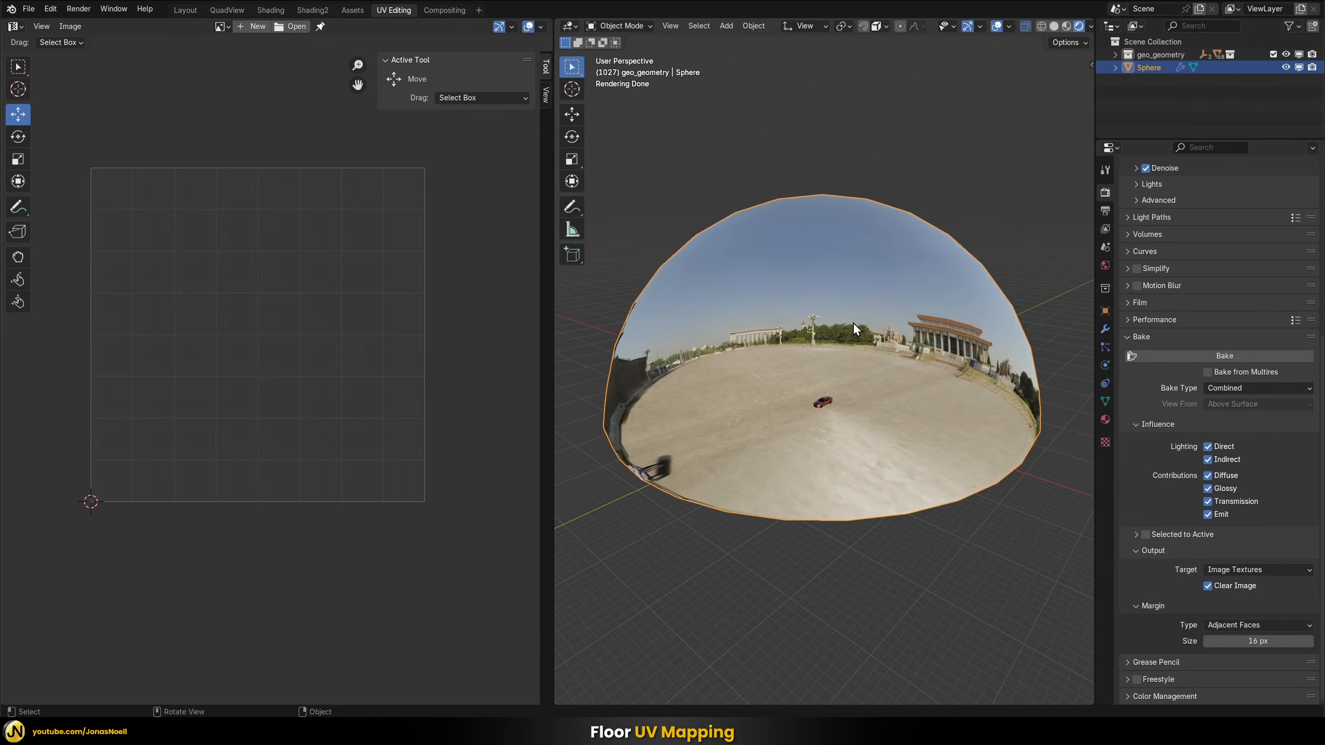
# Show the dome in wireframe shading, enter Edit Mode and select the faces of its upper part
pyautogui.press('z')
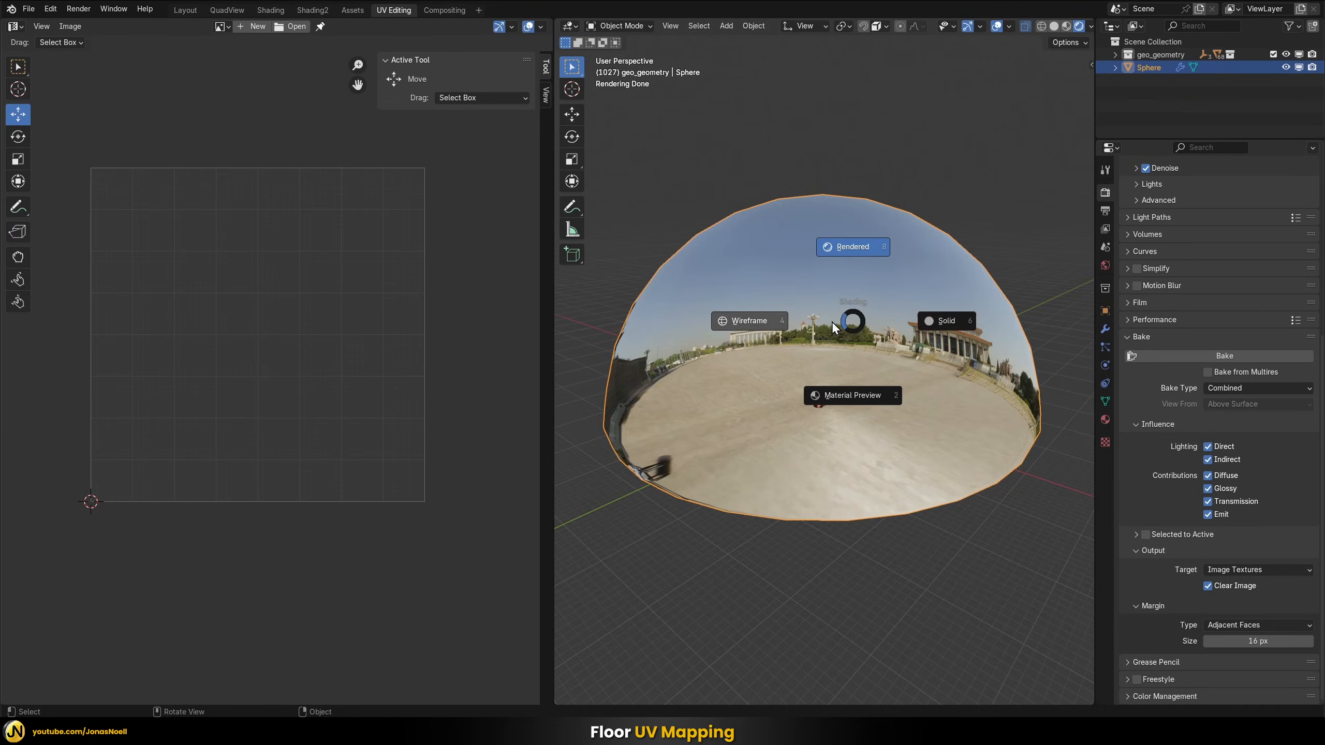
pyautogui.click(750, 321)
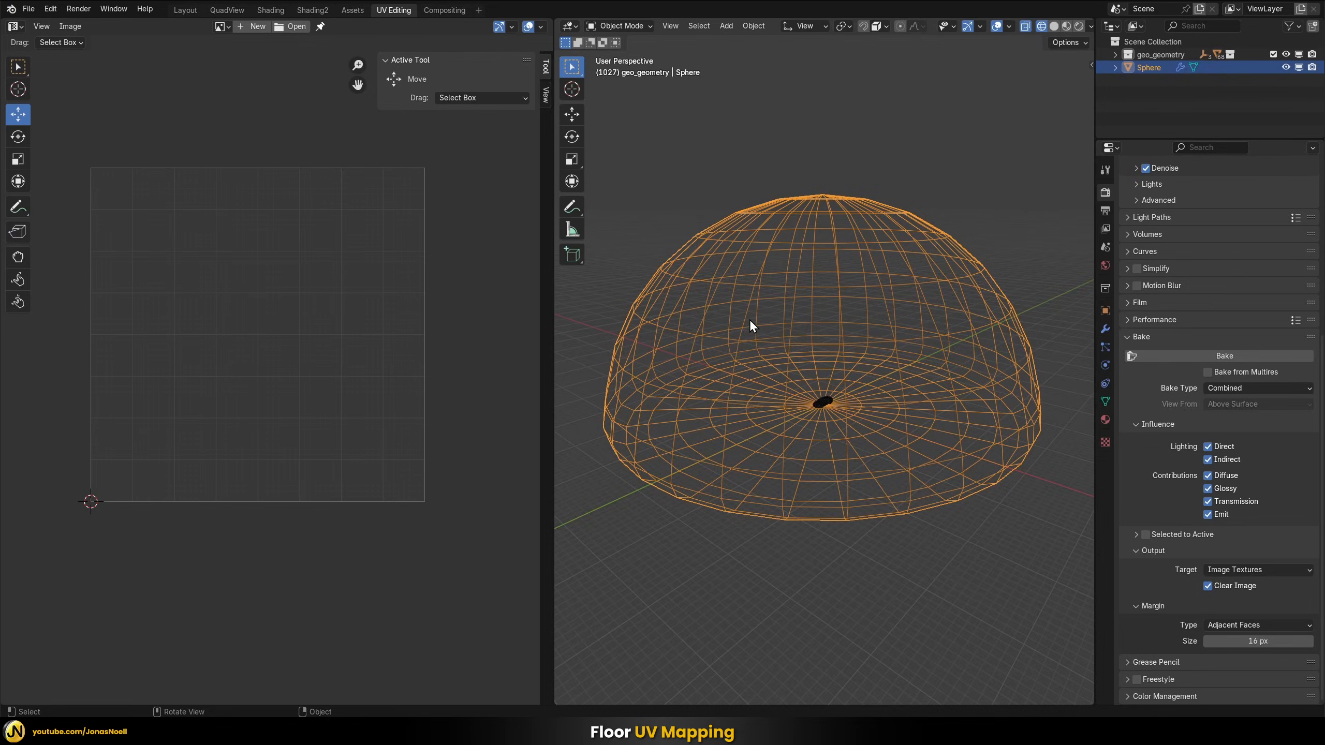
pyautogui.press('Tab')
pyautogui.moveTo(756, 337); pyautogui.dragTo(754, 310, button='middle')
pyautogui.moveTo(1059, 359); pyautogui.dragTo(600, 104)
pyautogui.moveTo(677, 200); pyautogui.dragTo(624, 319, button='middle')
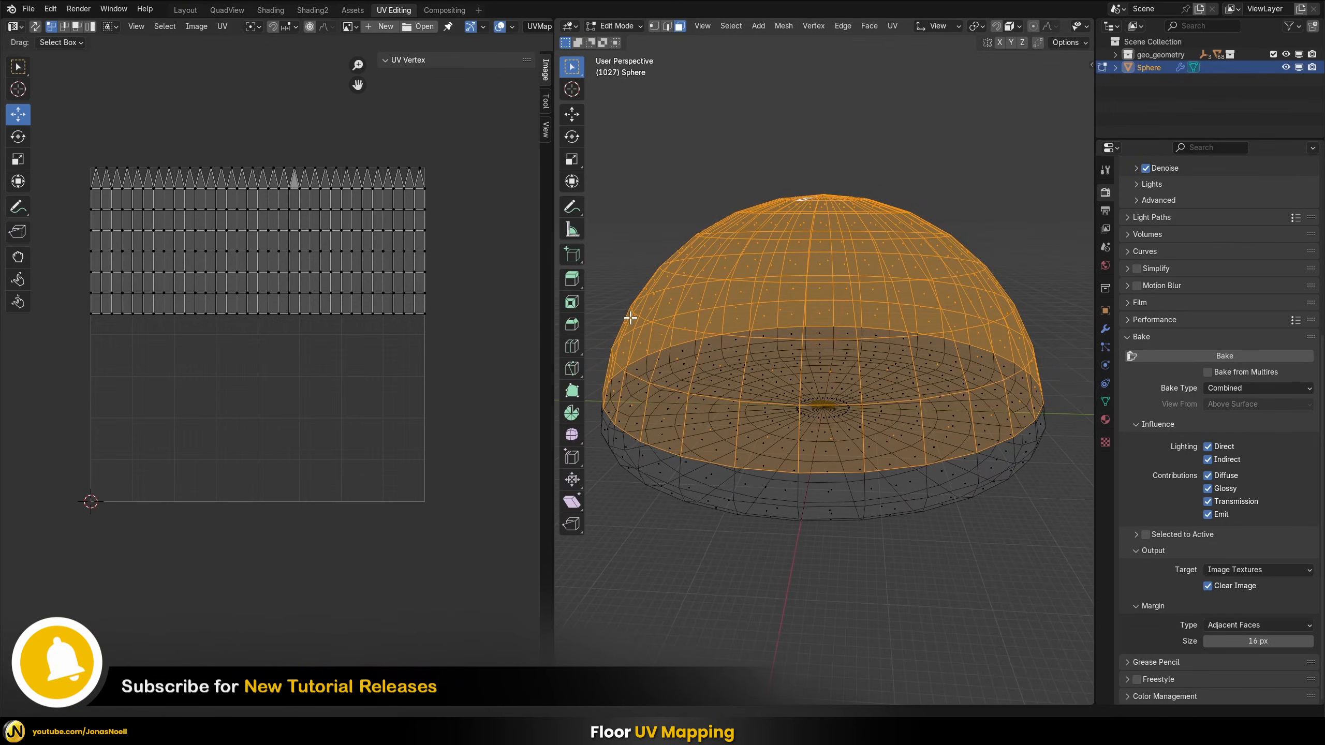
# Grow the selection three times to cover the dome's entire wall and invert it to select only the floor faces
pyautogui.press('ctrl+KP_Add')
pyautogui.press('ctrl+KP_Add')
pyautogui.press('ctrl+KP_Add')
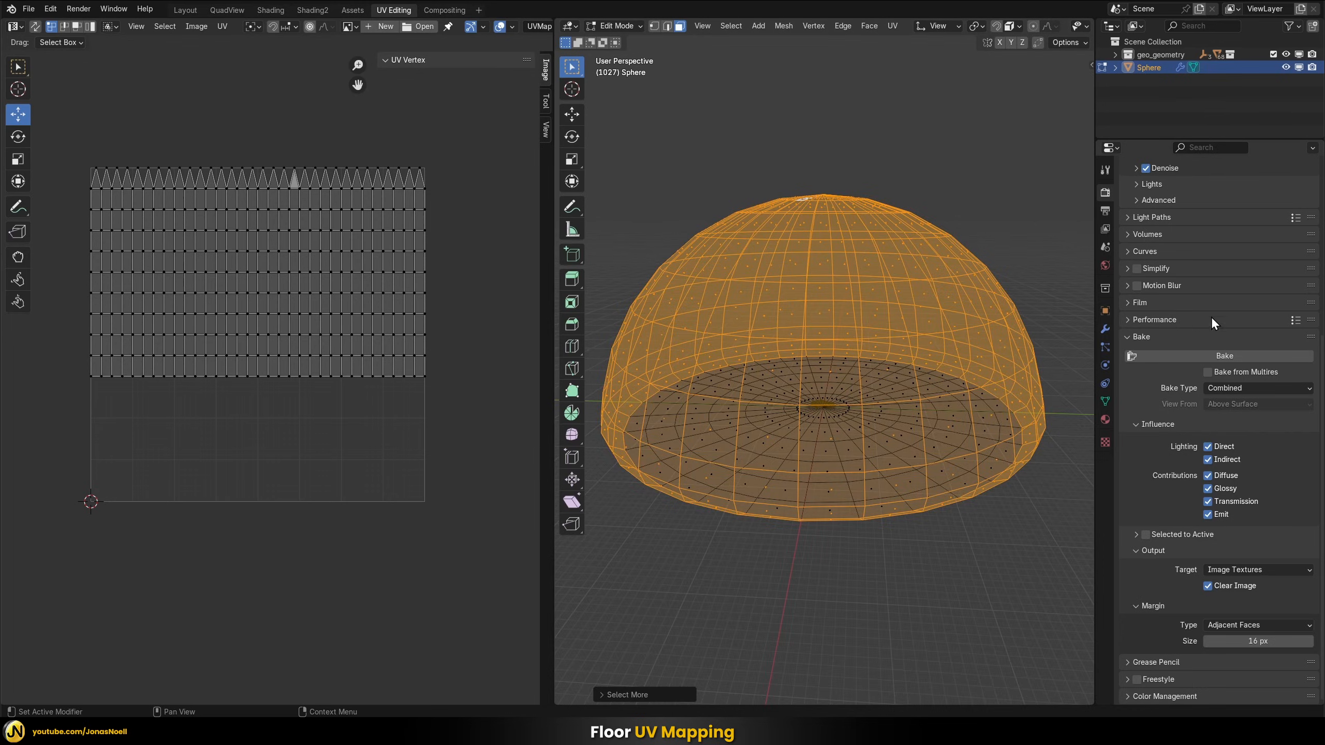
pyautogui.moveTo(898, 470); pyautogui.dragTo(912, 431, button='middle')
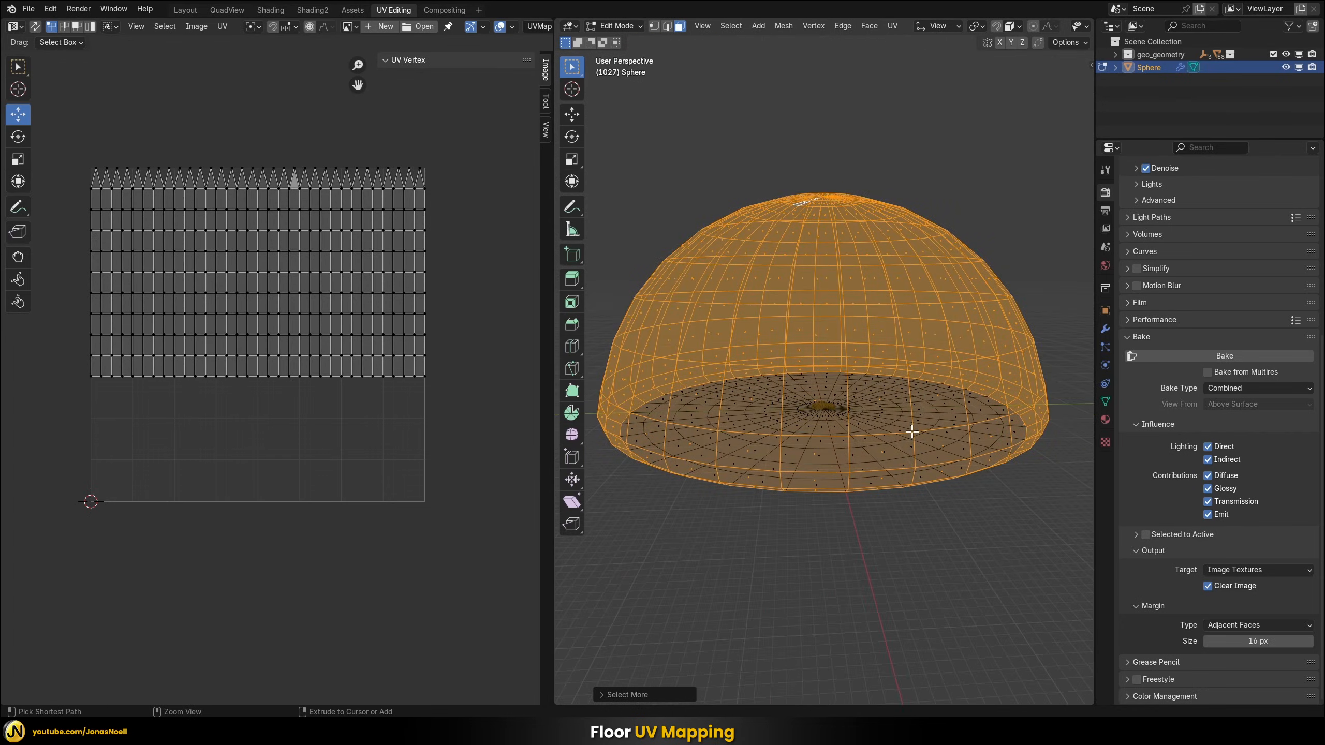
pyautogui.hotkey('ctrl', 'i')
pyautogui.moveTo(952, 296); pyautogui.dragTo(934, 375, button='middle')
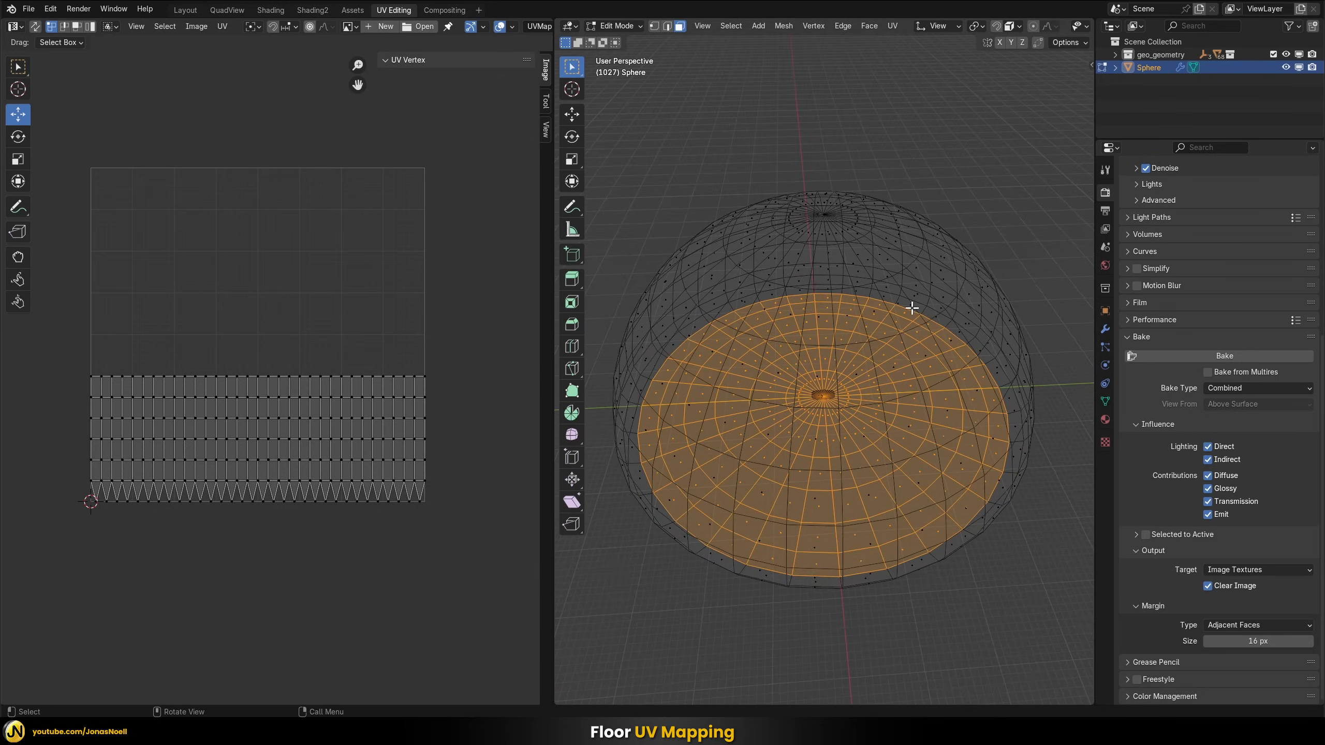
# View the dome straight from above and unwrap the selected floor faces with Project from View (Bounds)
pyautogui.moveTo(912, 308); pyautogui.dragTo(880, 382, button='middle')
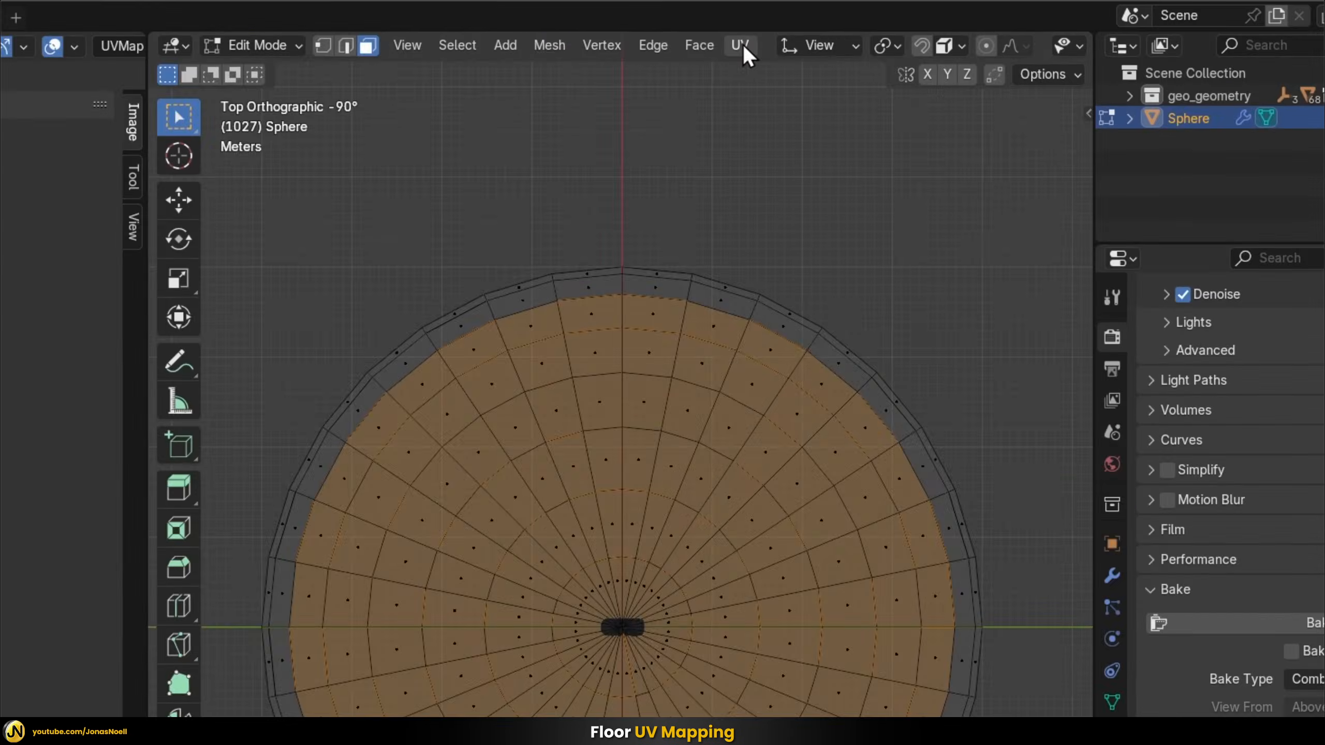
pyautogui.click(891, 25)
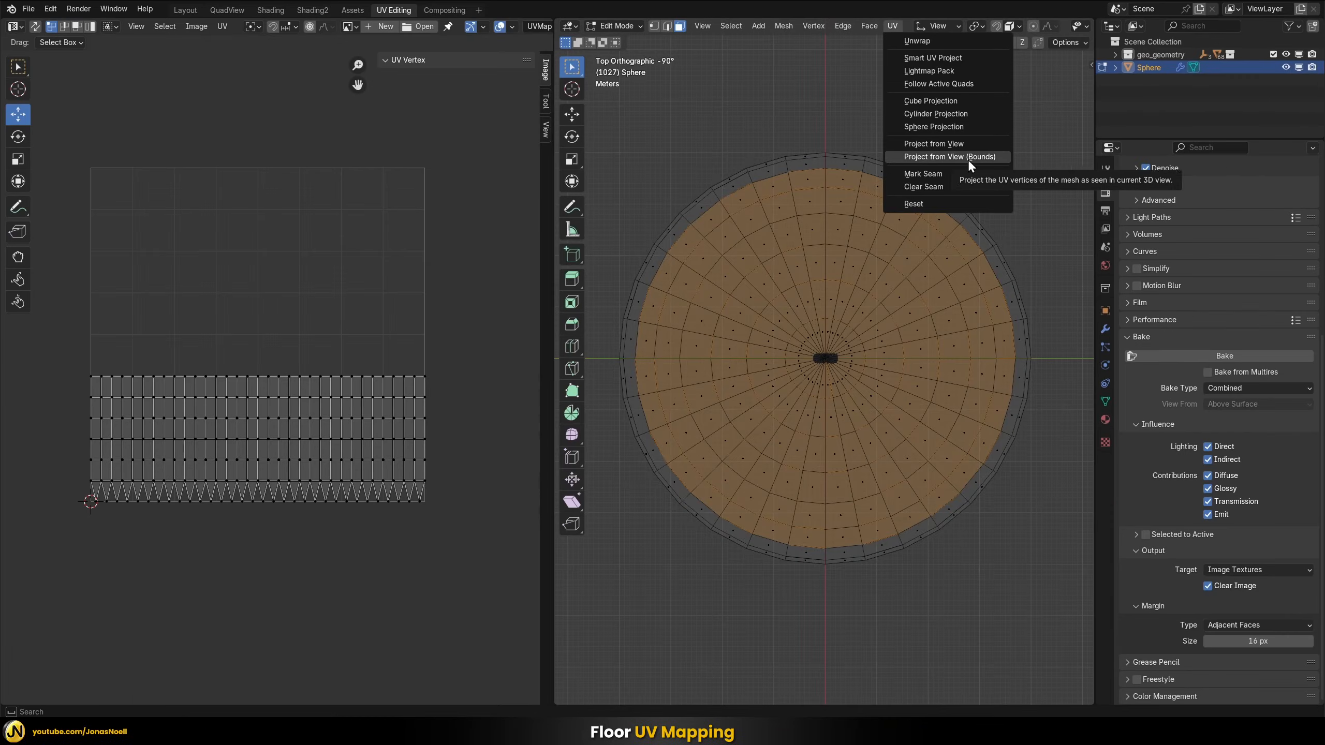
pyautogui.click(967, 160)
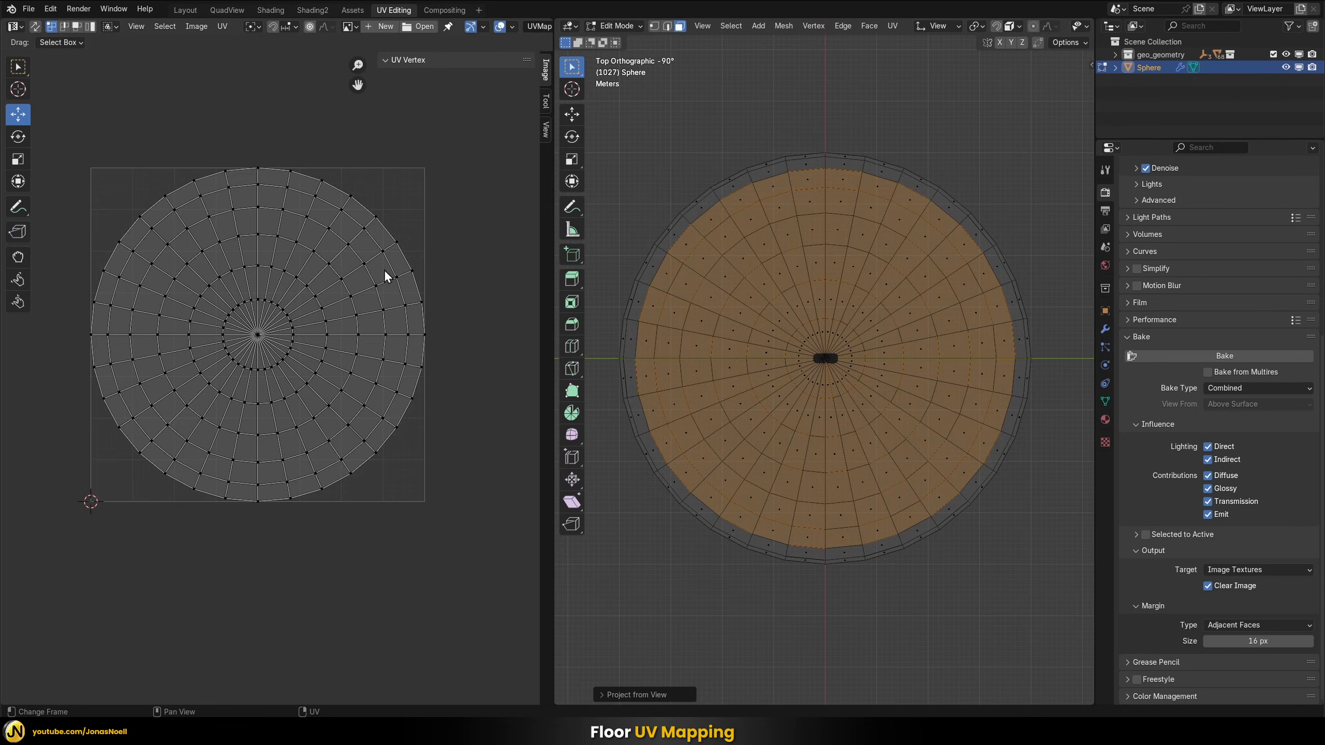
# Invert the selection to the dome's wall faces and unwrap them from the top view with Project from View (Bounds)
pyautogui.moveTo(772, 332); pyautogui.dragTo(851, 397, button='middle')
pyautogui.hotkey('ctrl', 'i')
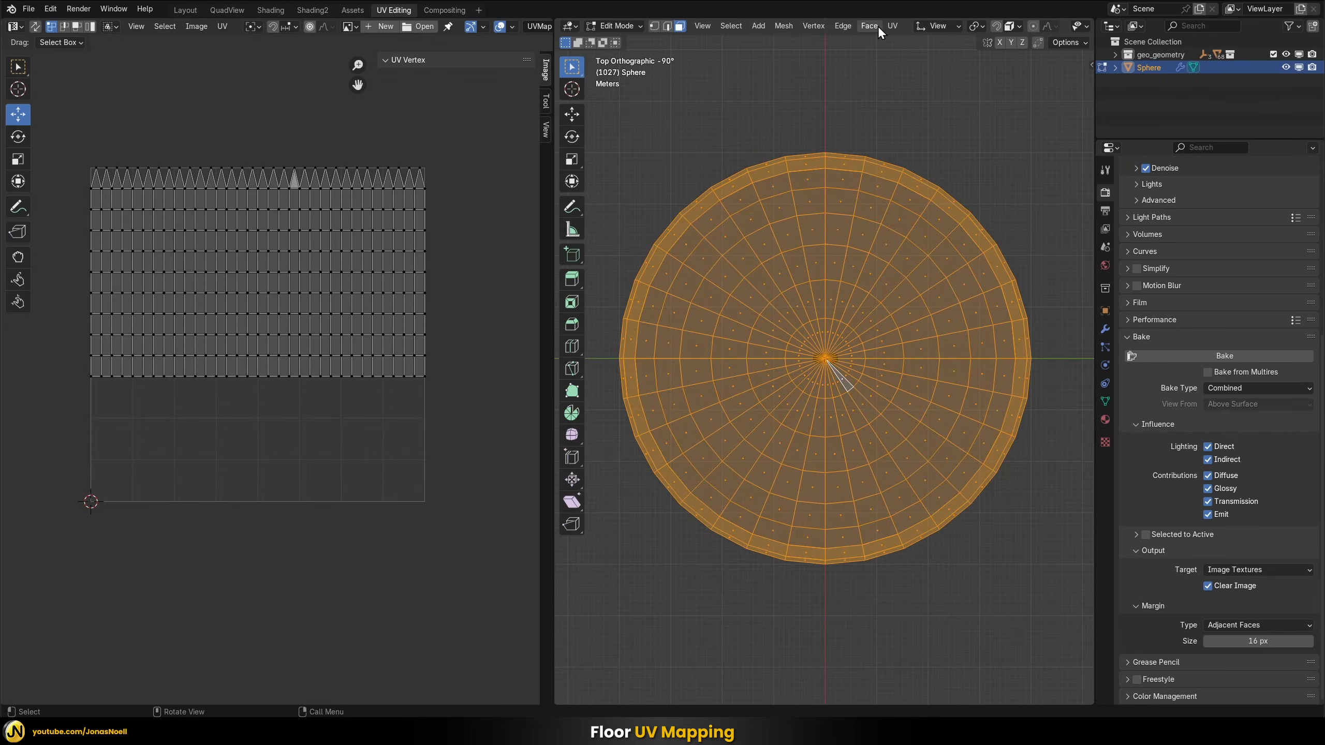
pyautogui.click(891, 25)
pyautogui.click(922, 160)
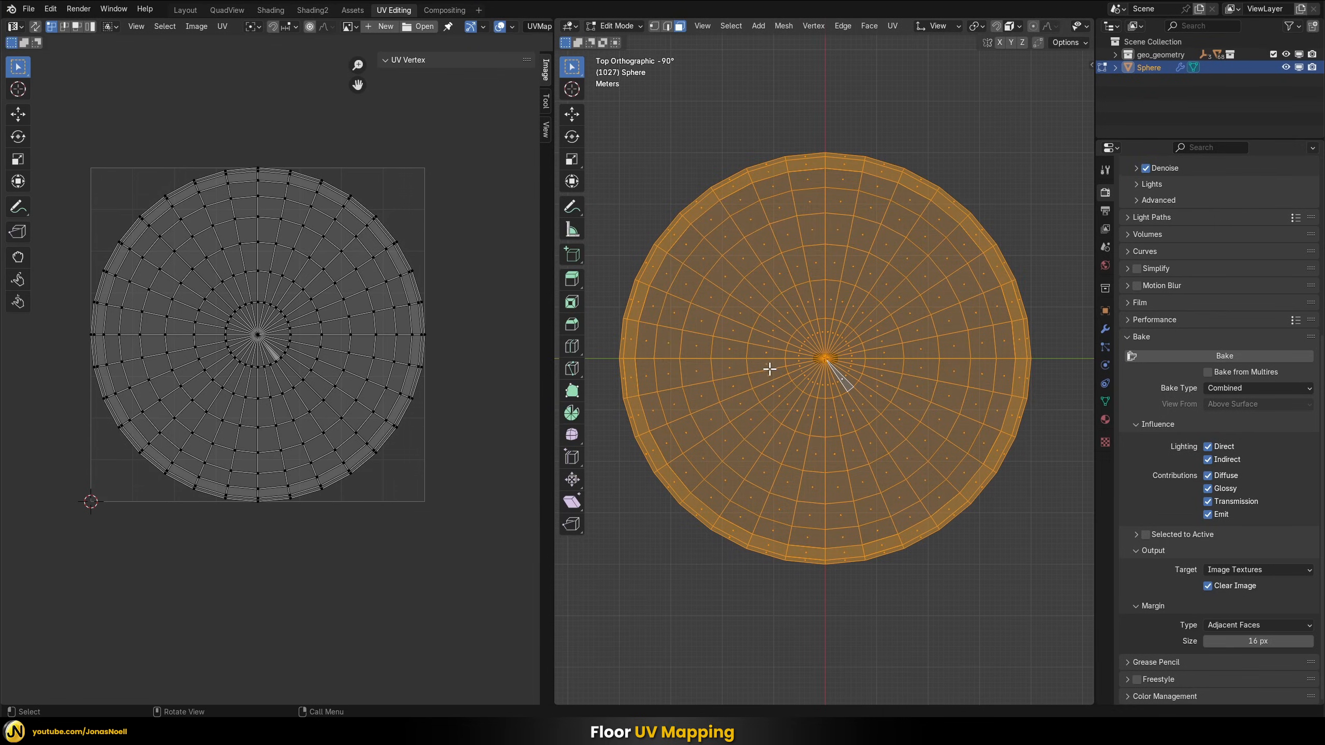
# Select all UVs of the dome's wall, move them to X 1, Y 1 and scale them to 0 so they collapse into one corner point
pyautogui.press('a')
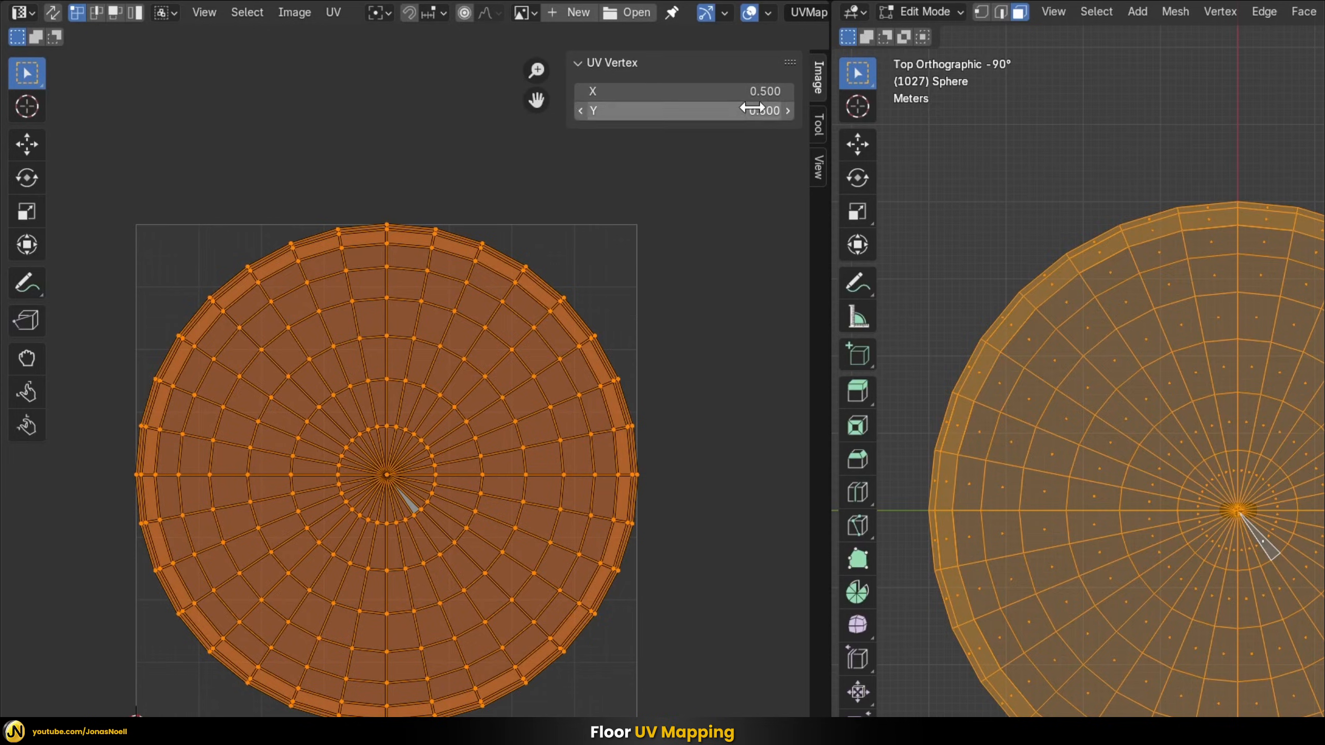
pyautogui.moveTo(751, 91); pyautogui.dragTo(751, 110)
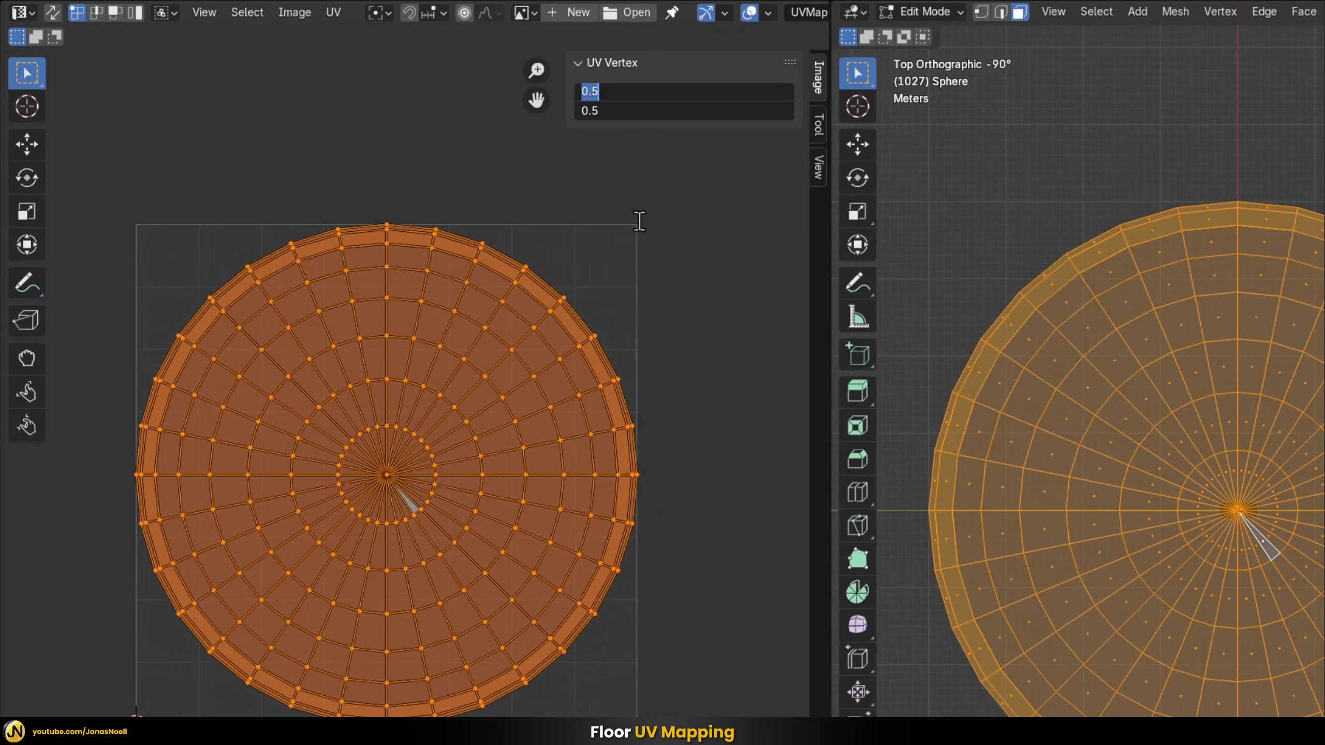
pyautogui.write('1')
pyautogui.press('Return')
pyautogui.click(26, 211)
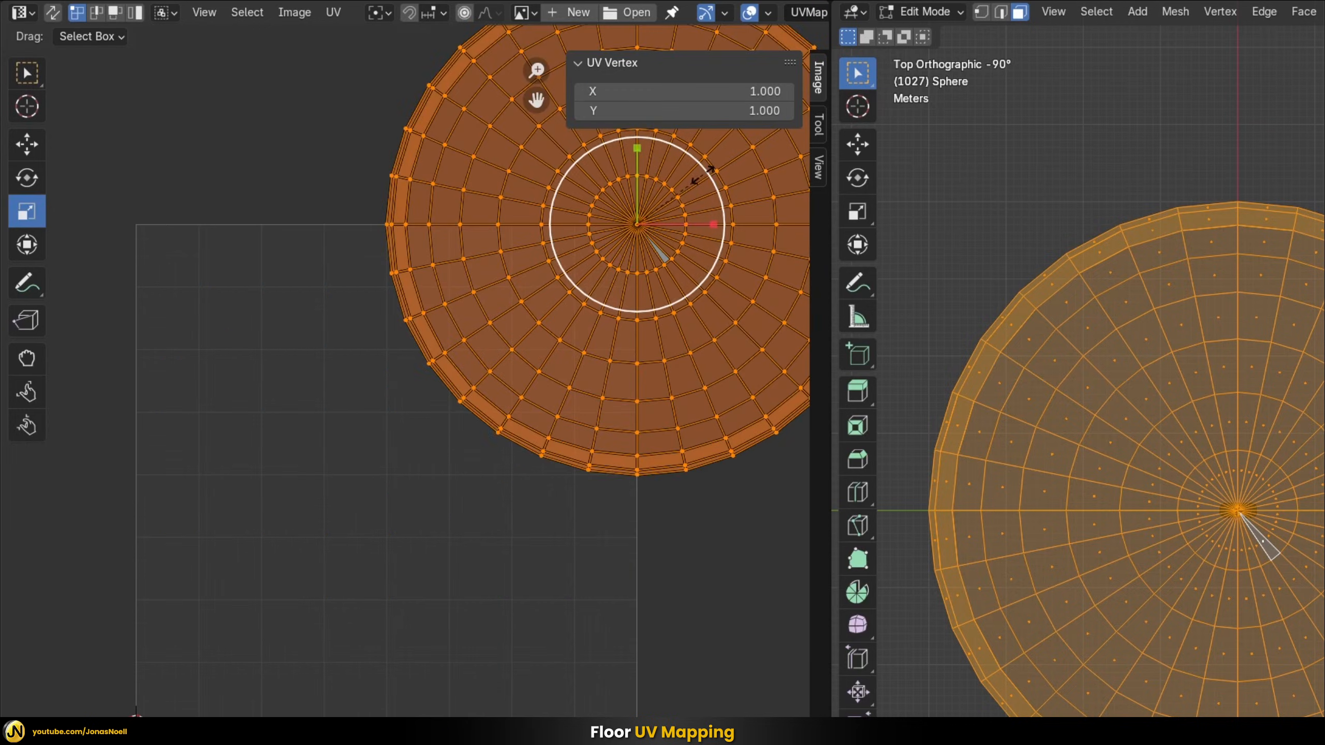
pyautogui.moveTo(702, 175); pyautogui.dragTo(686, 201)
pyautogui.press('0')
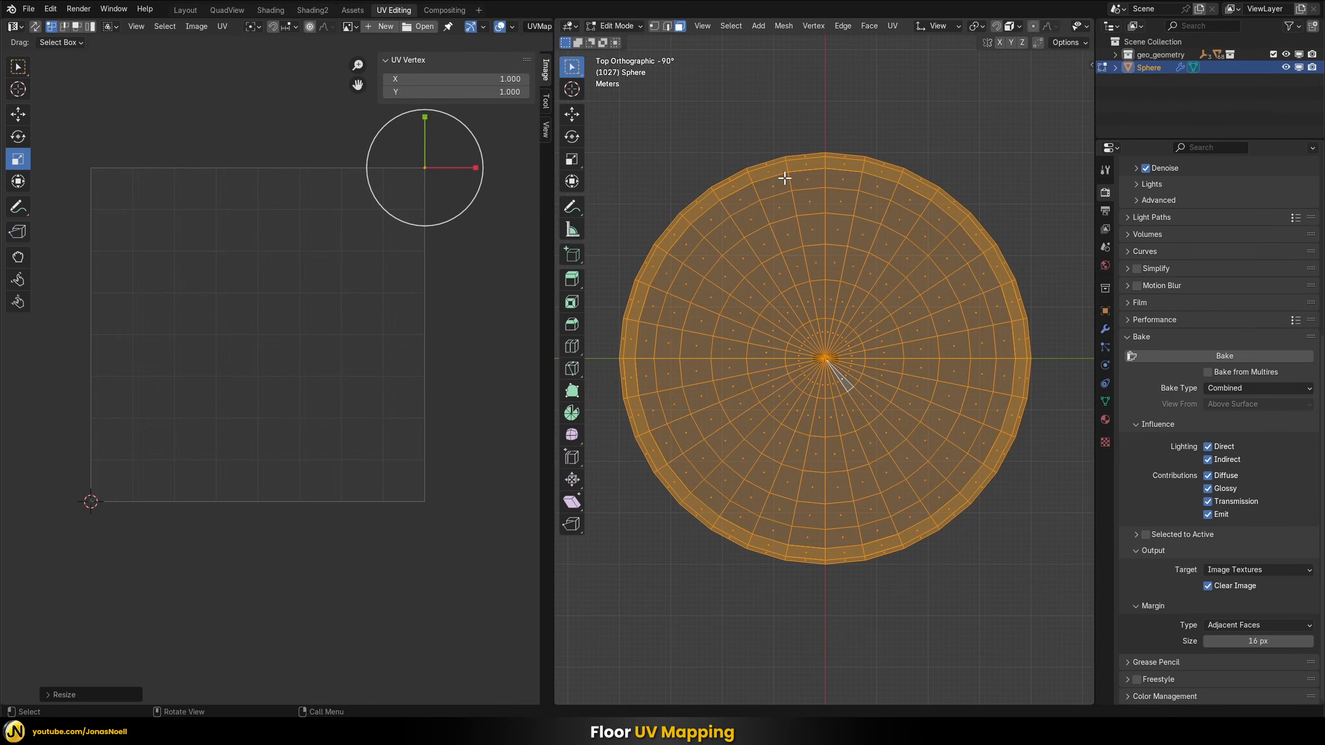
# Select all of the dome's faces and examine their combined UV layout
pyautogui.moveTo(785, 290); pyautogui.dragTo(796, 227, button='middle')
pyautogui.press('a')
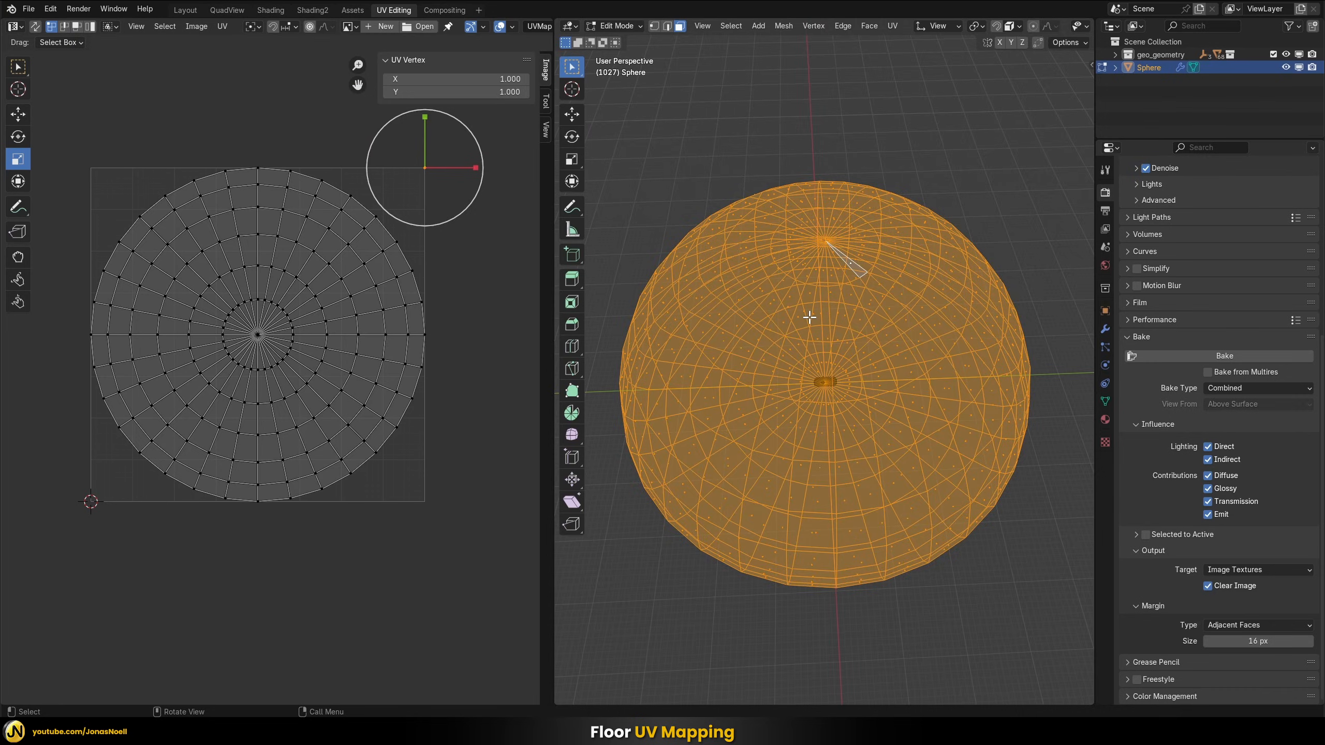
pyautogui.moveTo(815, 424); pyautogui.dragTo(811, 387, button='middle')
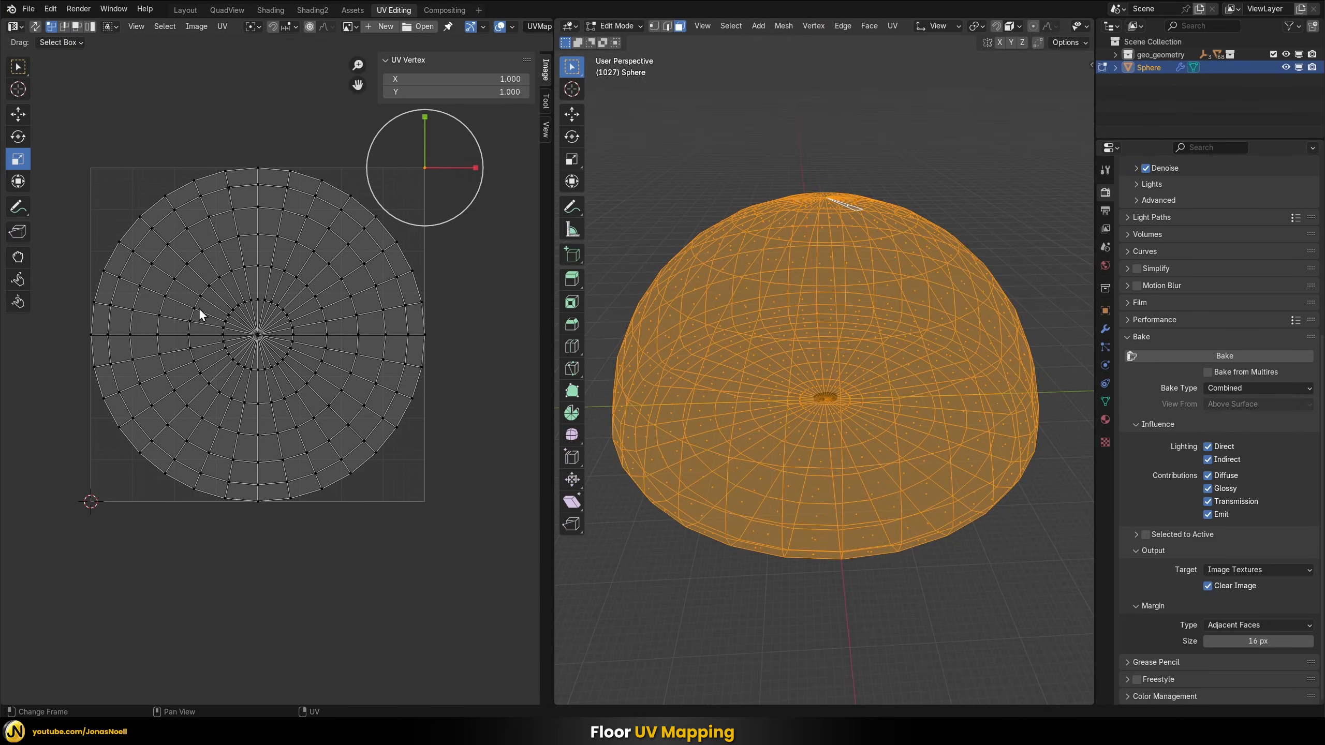
pyautogui.moveTo(513, 330); pyautogui.dragTo(512, 323, button='middle')
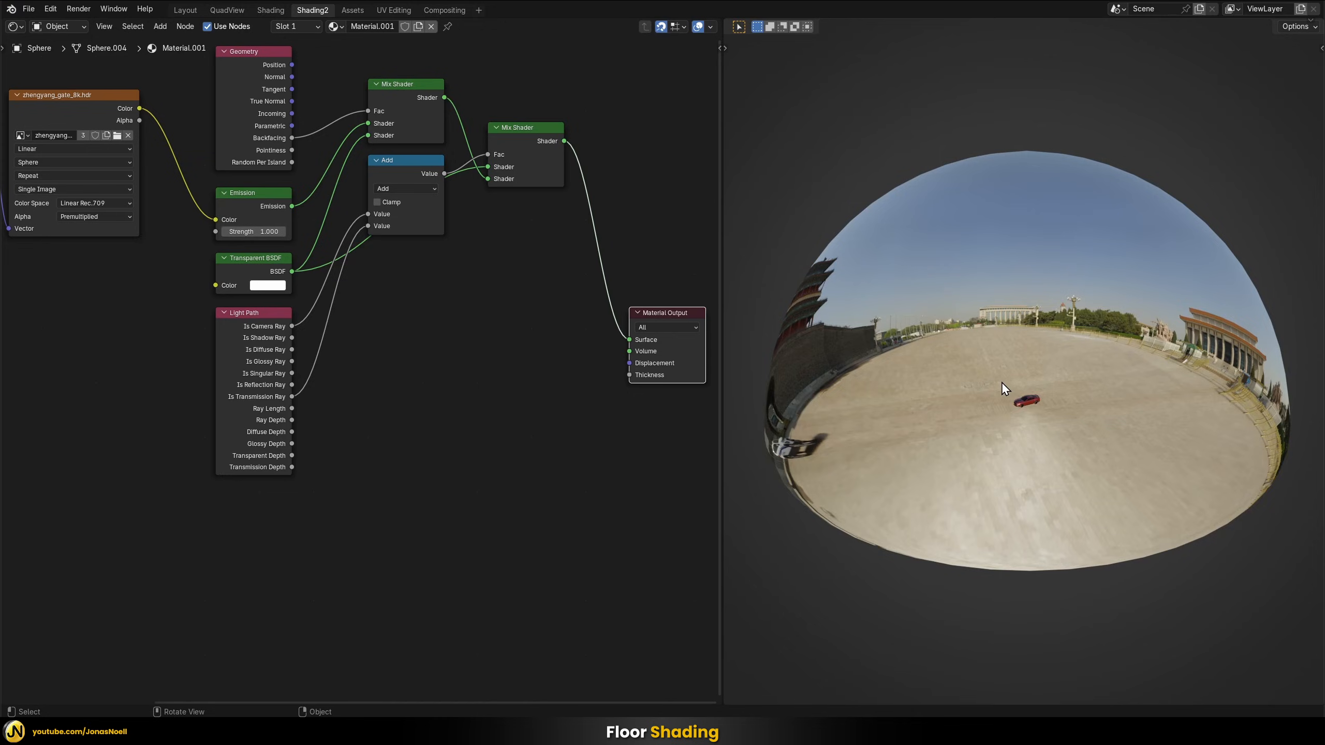
# Add a Mix Shader to the dome material and insert it between the last Mix Shader and the Material Output's Surface
pyautogui.moveTo(1134, 413); pyautogui.dragTo(1052, 350, button='middle')
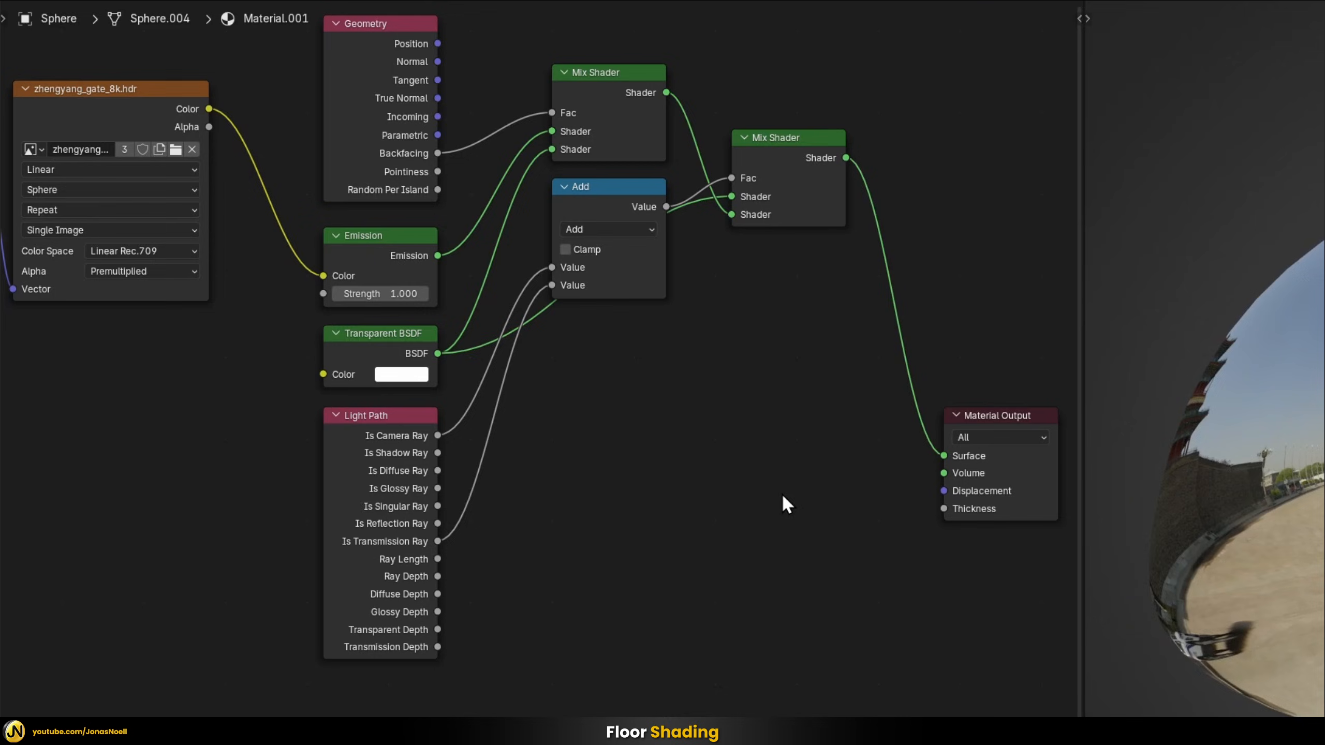
pyautogui.hotkey('shift', 'a')
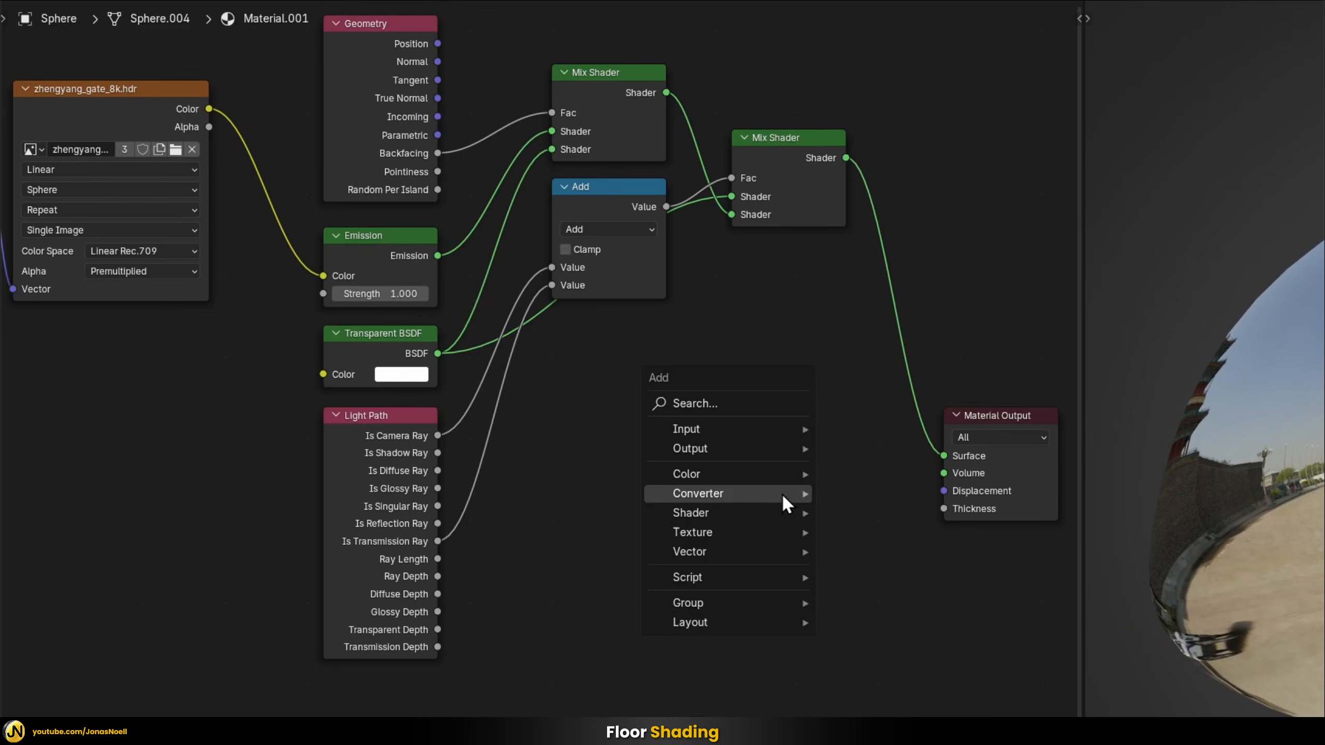
pyautogui.write('mi')
pyautogui.press('Down')
pyautogui.press('Down')
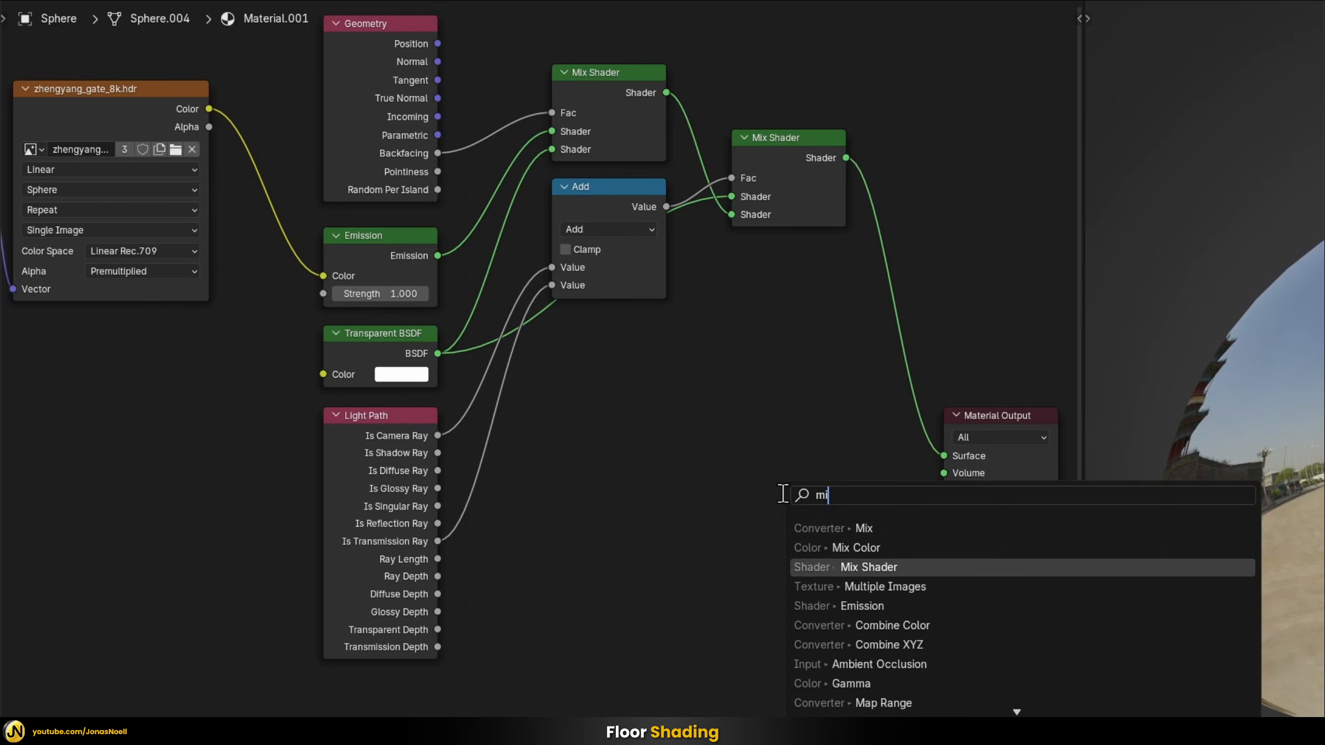
pyautogui.press('Return')
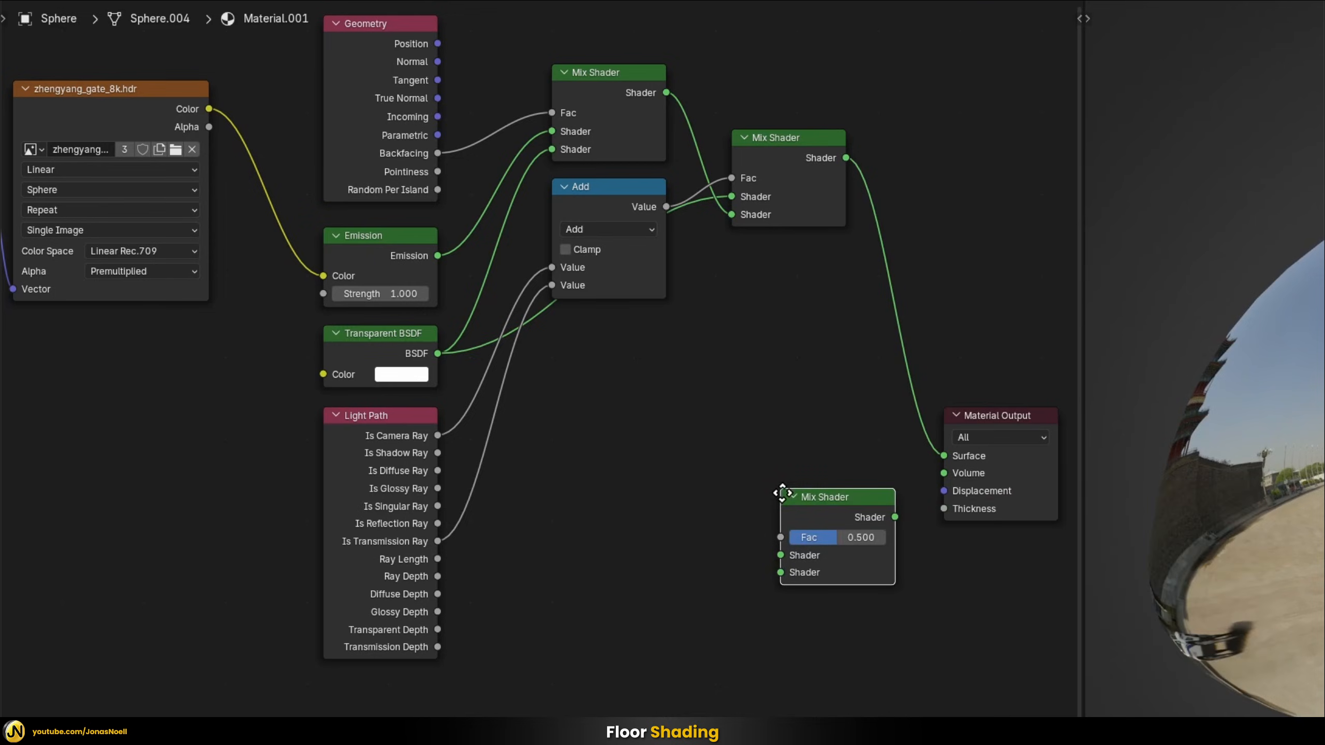
pyautogui.click(777, 138)
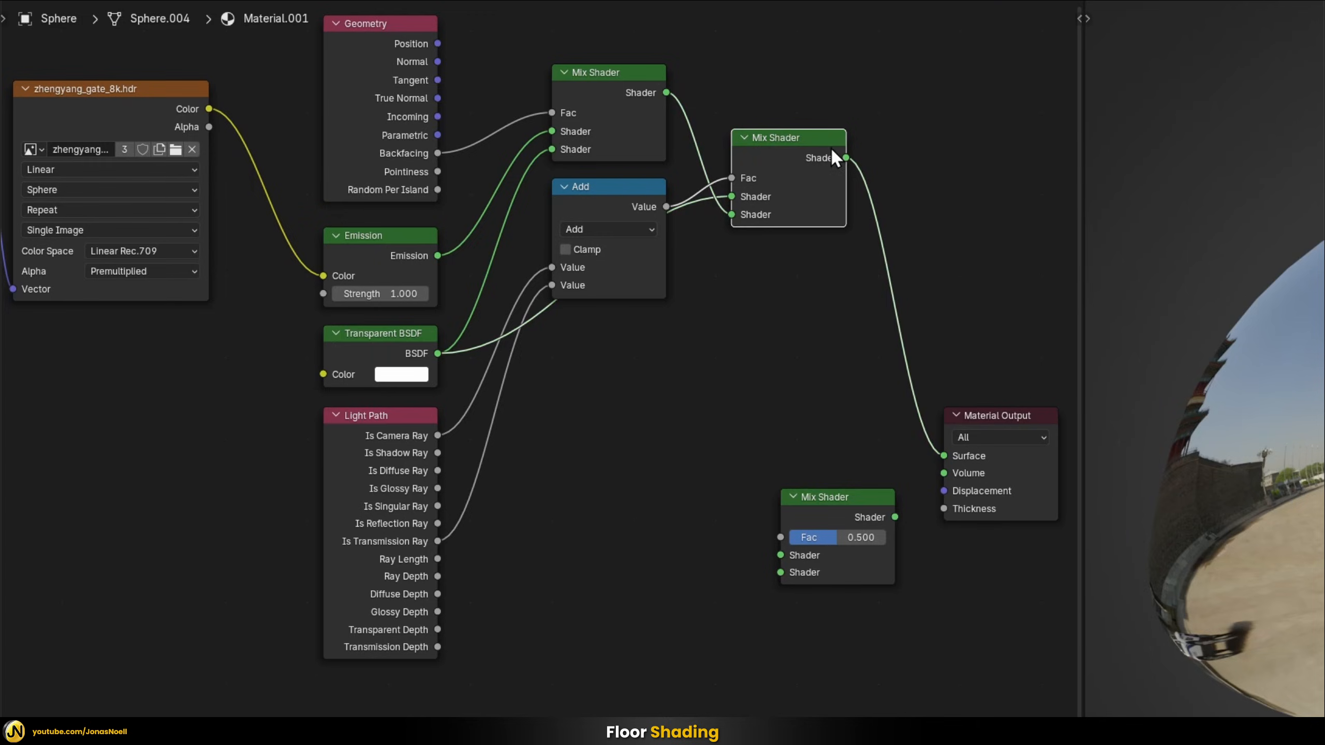
pyautogui.moveTo(844, 158); pyautogui.dragTo(944, 455)
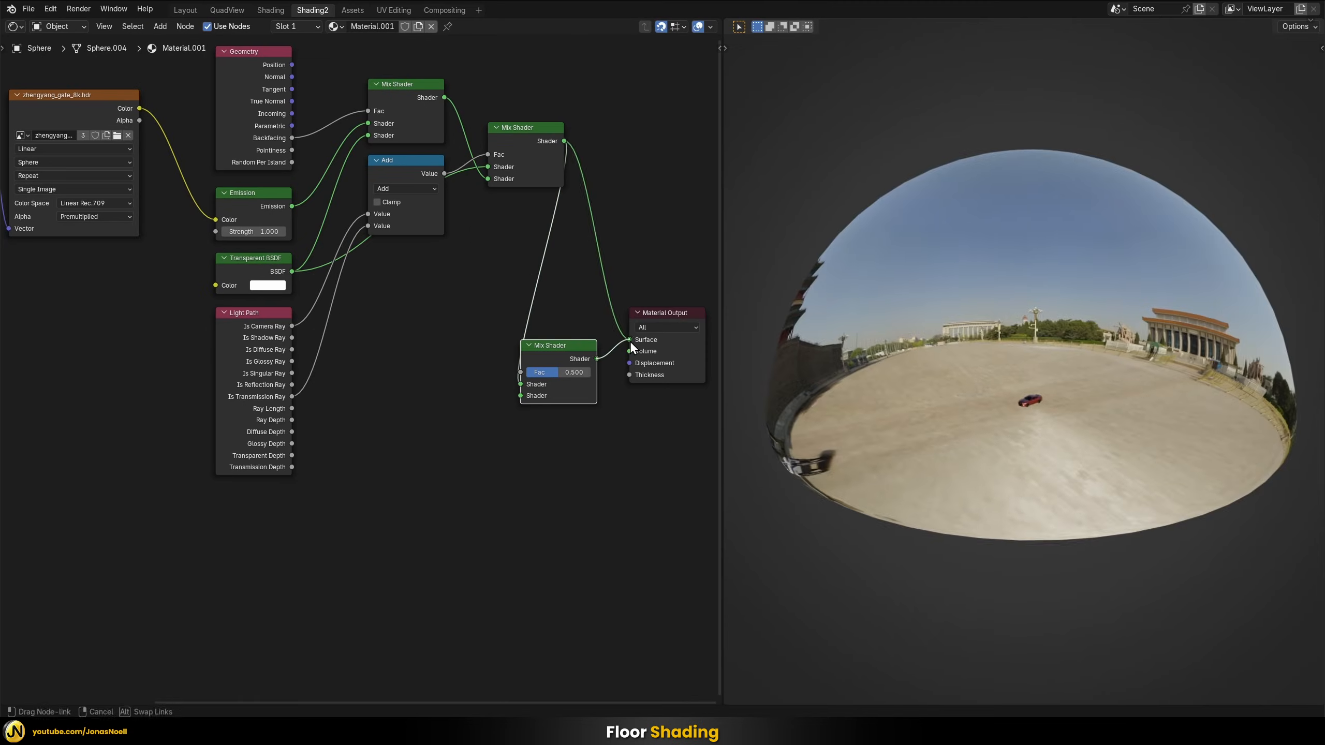
pyautogui.moveTo(629, 340); pyautogui.dragTo(542, 357)
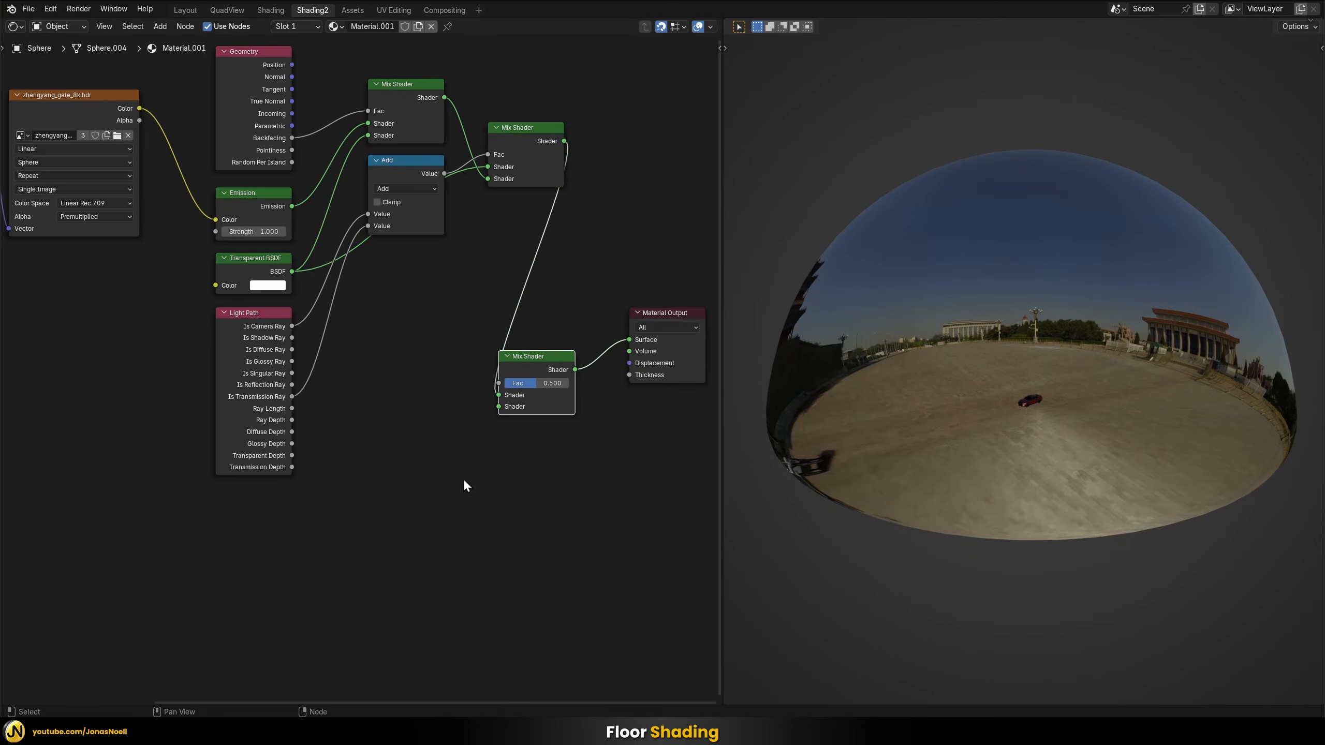
# Add a Principled BSDF below the node tree and connect it to the second Shader input of the new Mix Shader
pyautogui.click(466, 486)
pyautogui.hotkey('shift', 'a')
pyautogui.moveTo(479, 454)
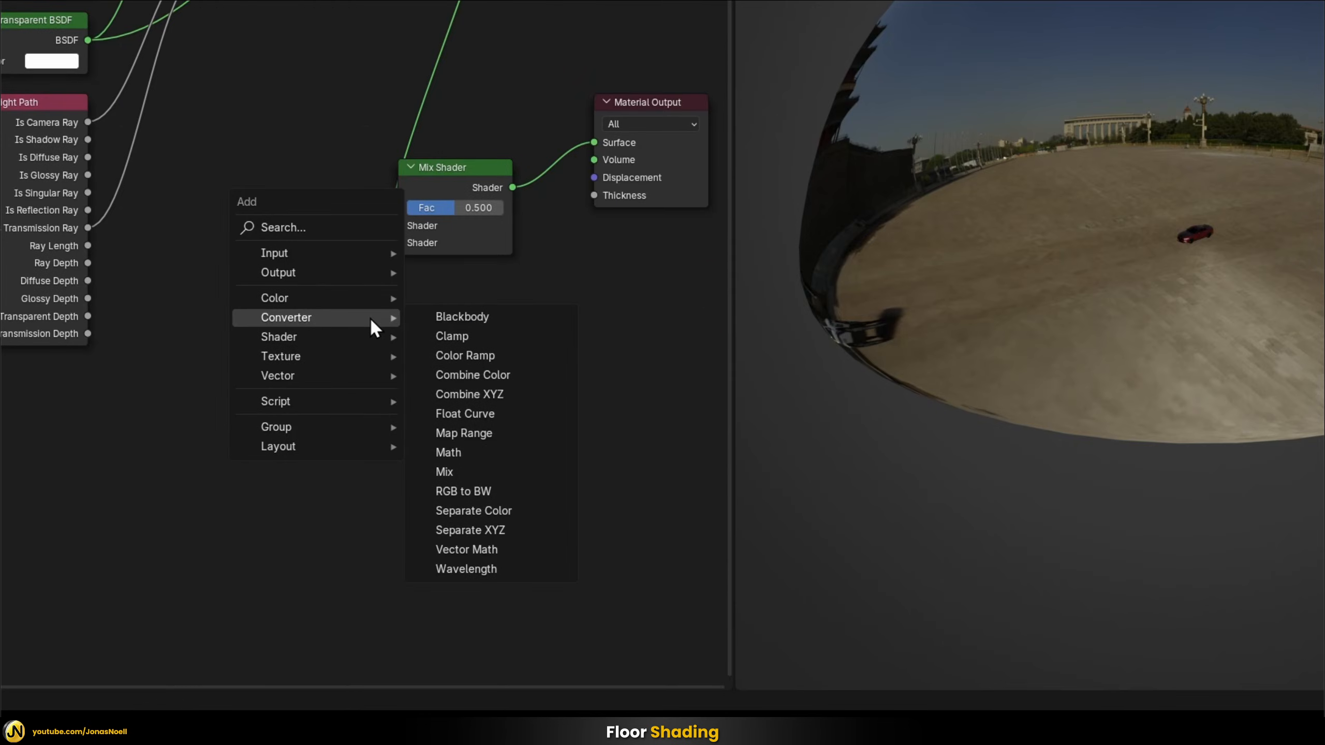
pyautogui.write('prin')
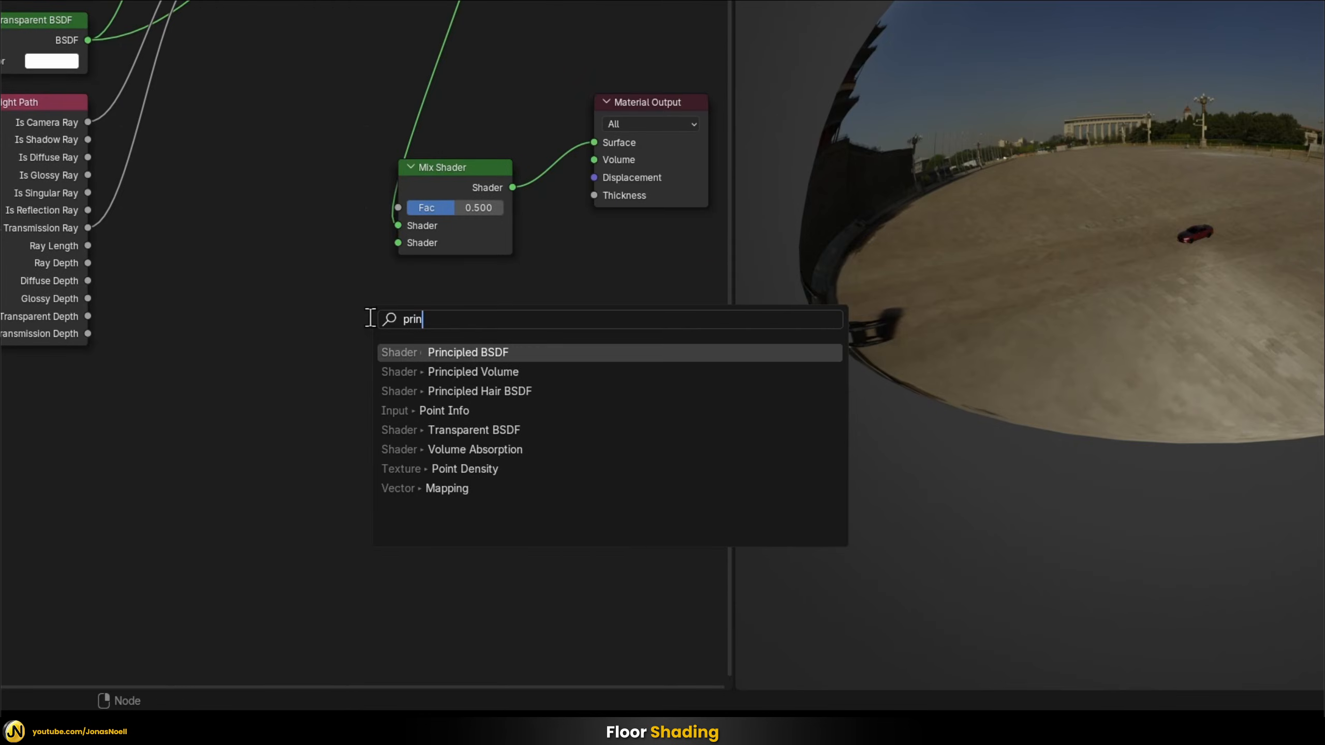
pyautogui.press('Return')
pyautogui.click(156, 366)
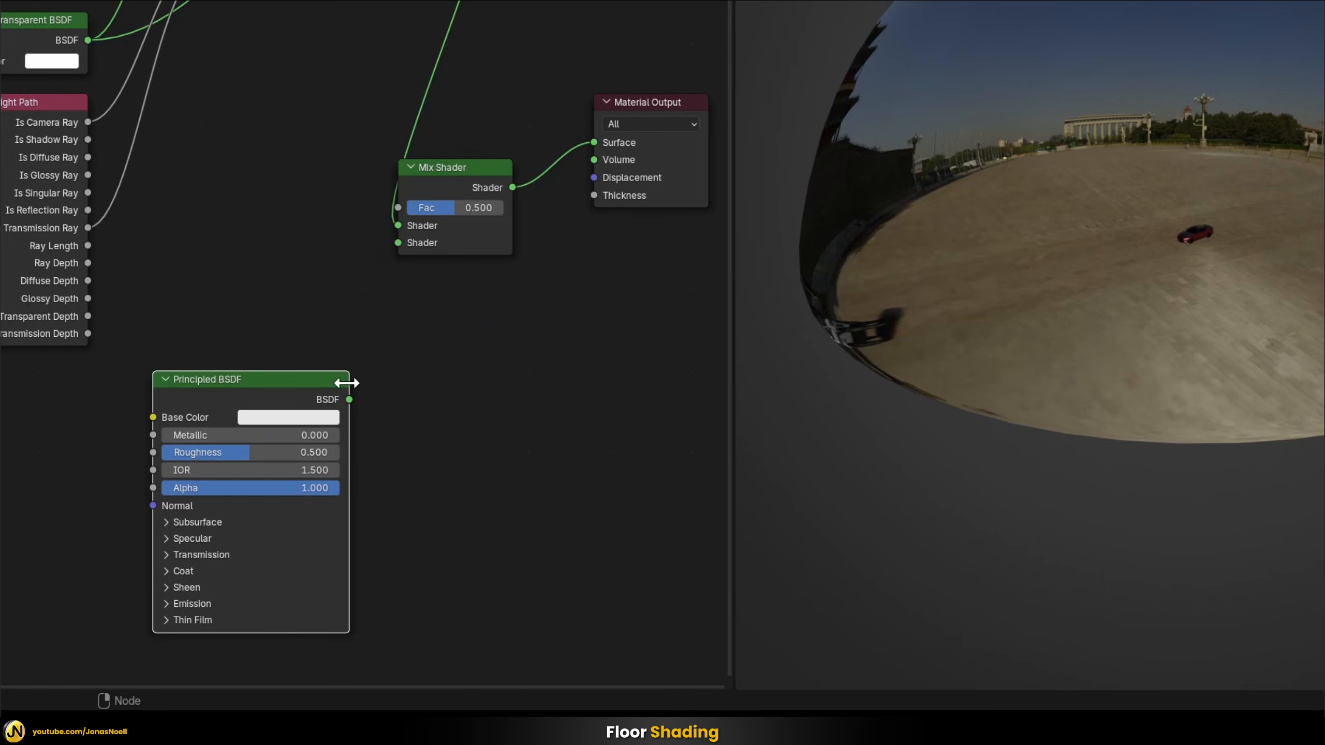
pyautogui.moveTo(349, 399); pyautogui.dragTo(398, 243)
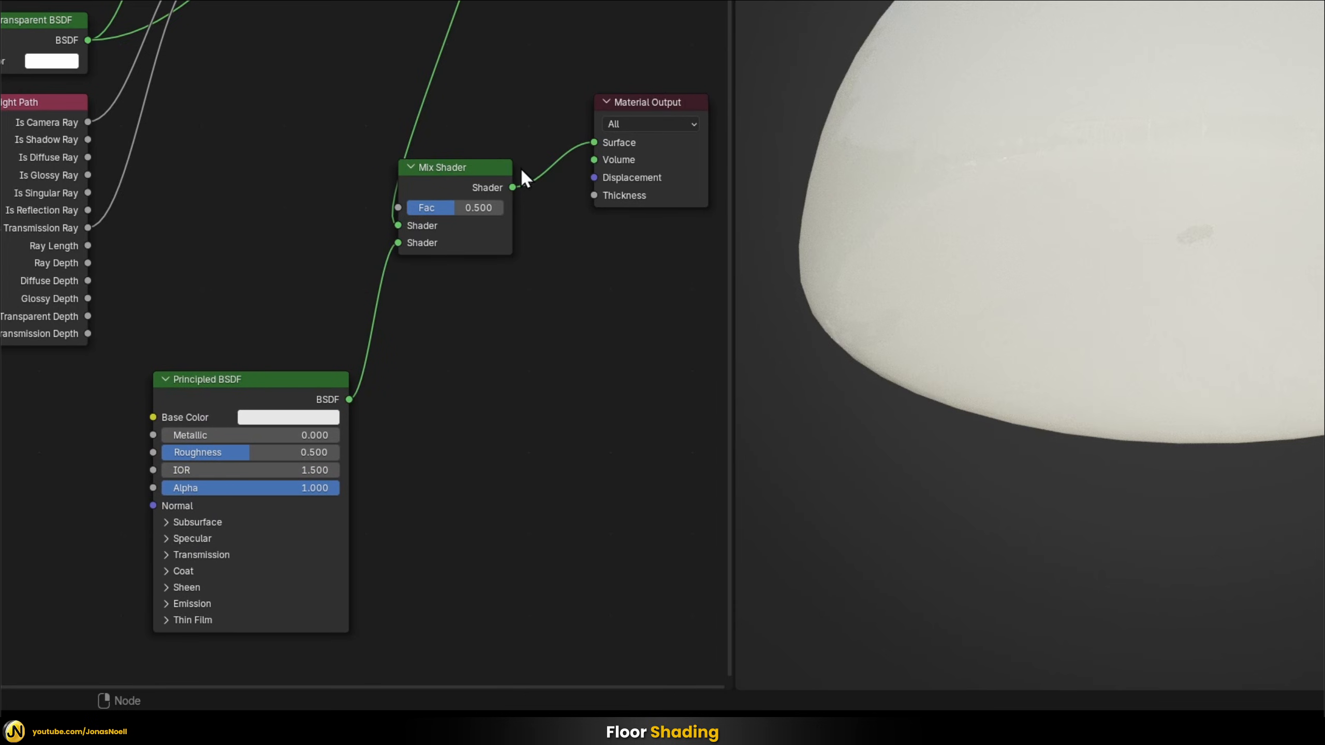
# Give the Principled BSDF a red Base Color and set its IOR to 1
pyautogui.click(308, 421)
pyautogui.moveTo(318, 275); pyautogui.dragTo(318, 301)
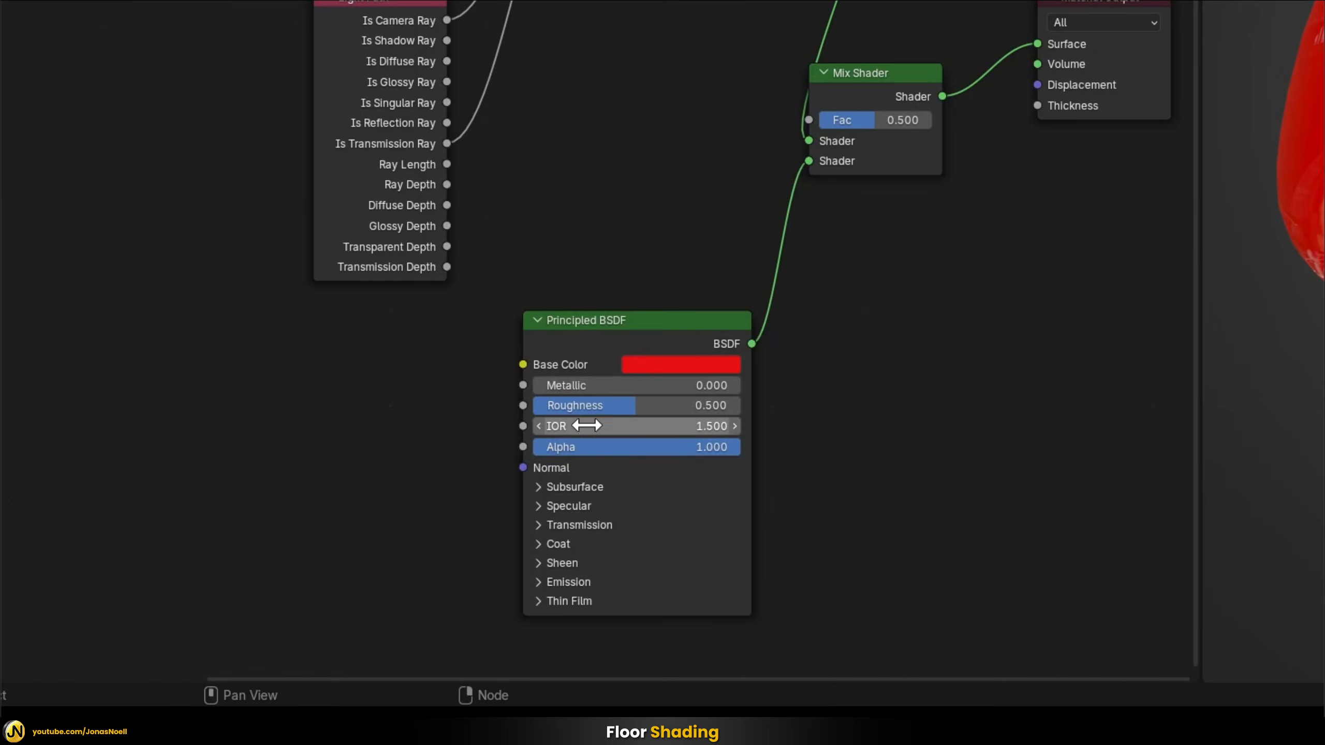
pyautogui.click(618, 427)
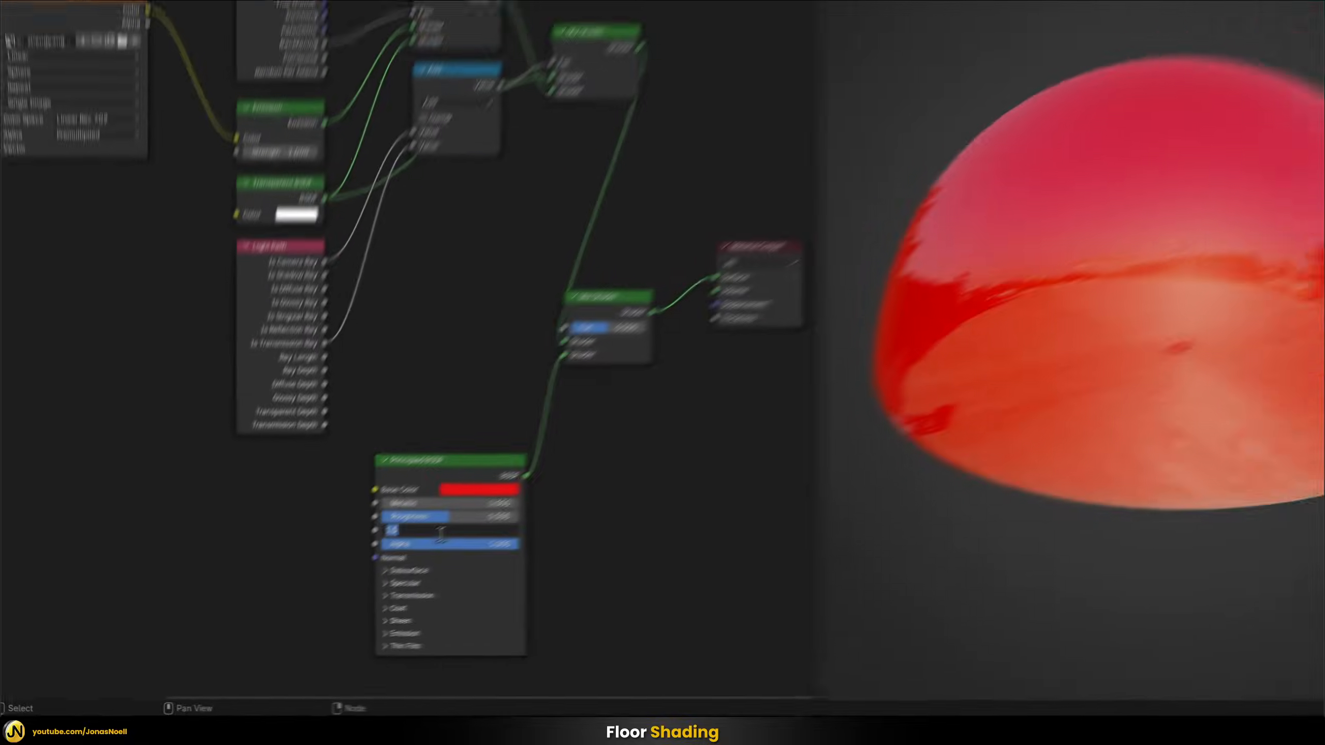
pyautogui.write('1')
pyautogui.press('Return')
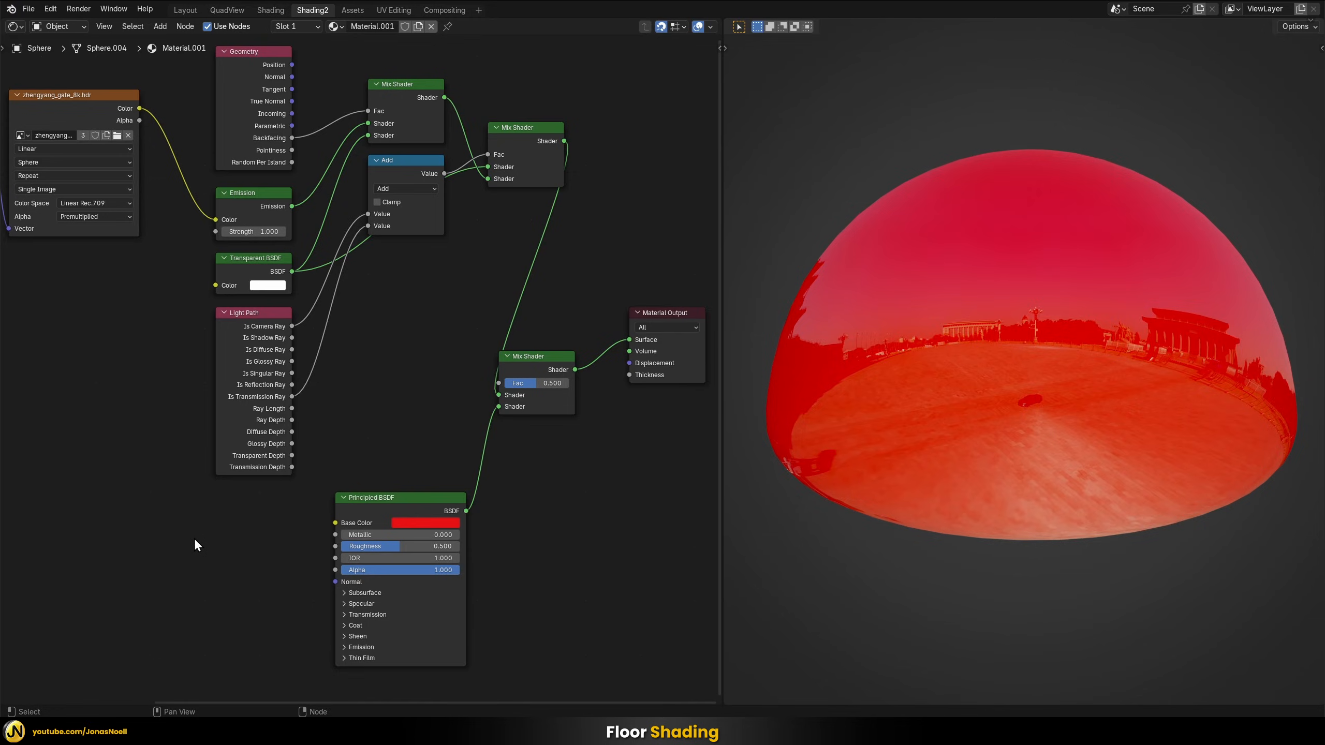
# Add a Gradient Texture beside the Principled BSDF and connect its Color to the Fac of the last Mix Shader
pyautogui.hotkey('shift', 'a')
pyautogui.moveTo(195, 518)
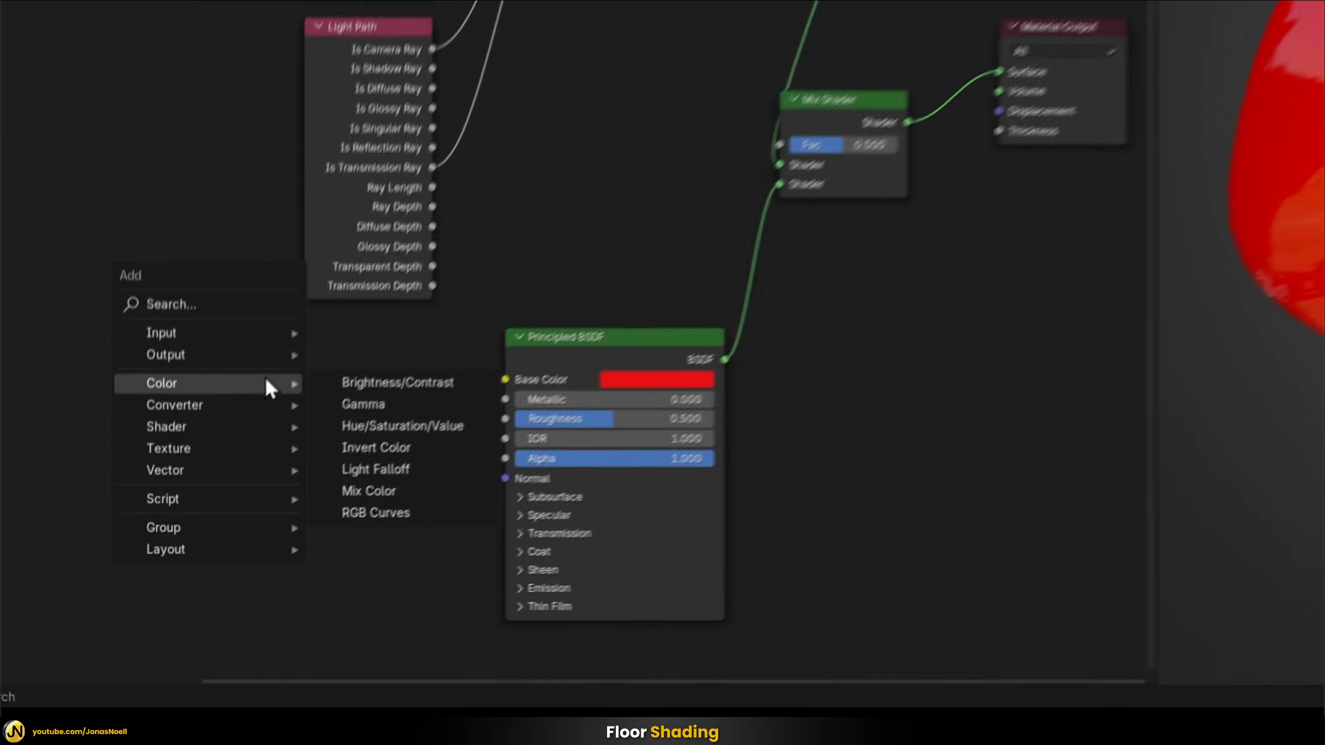
pyautogui.write('gr')
pyautogui.press('Return')
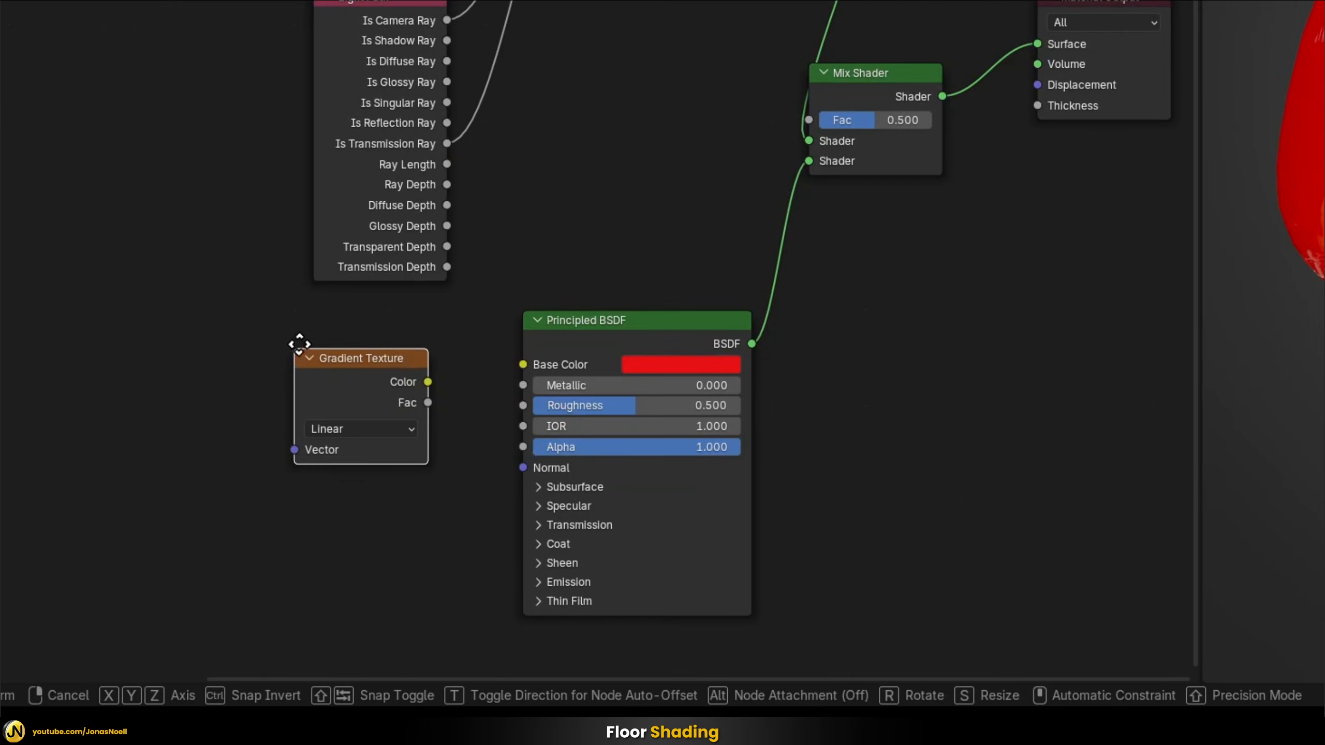
pyautogui.click(345, 315)
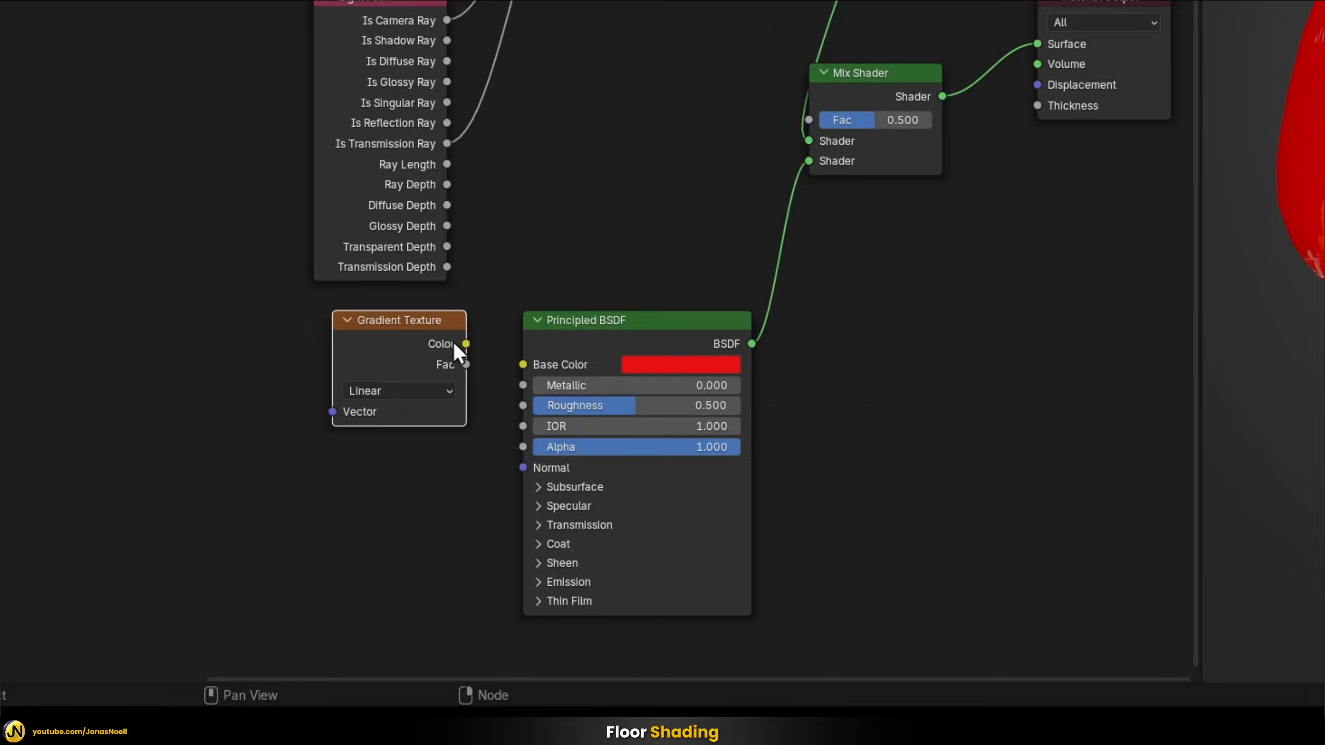
pyautogui.moveTo(462, 343); pyautogui.dragTo(809, 120)
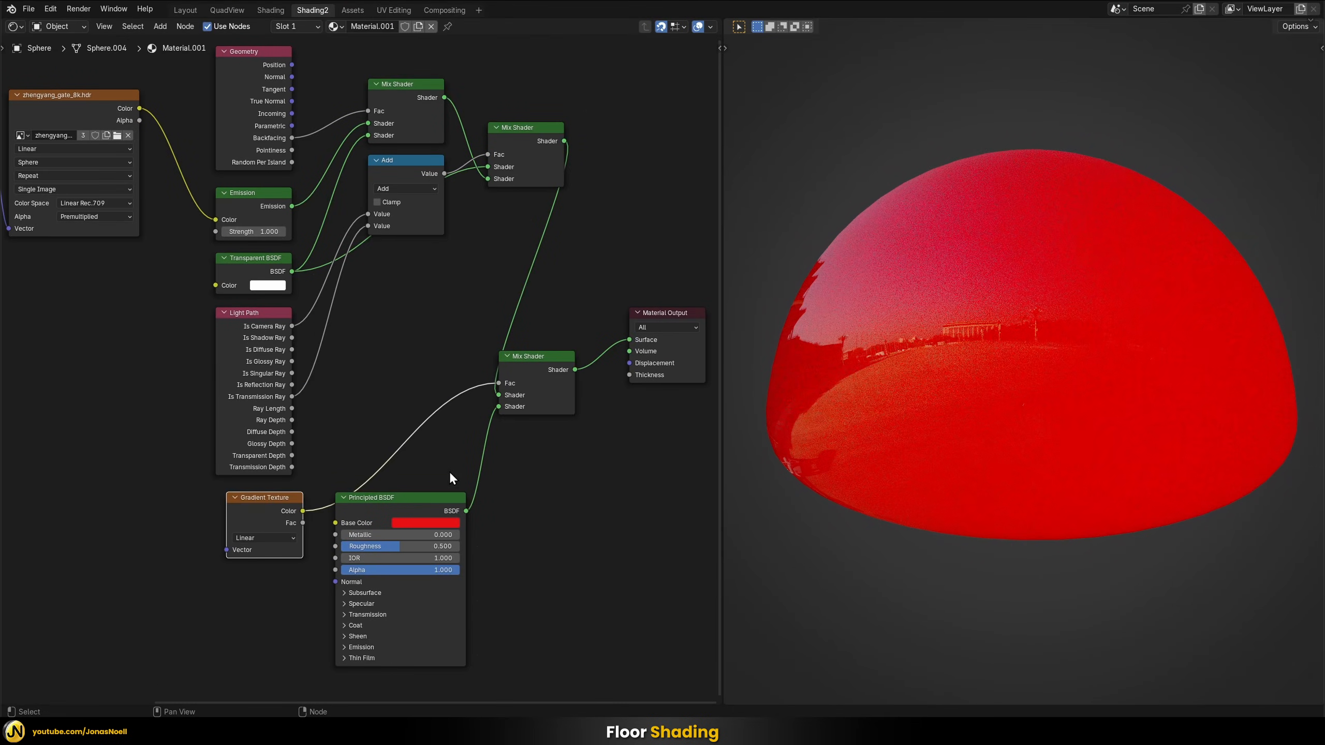
# Move the Principled BSDF and Gradient Texture further along to free space in front of the gradient node
pyautogui.moveTo(524, 565); pyautogui.dragTo(505, 322, button='middle')
pyautogui.scroll(3, 503, 467)
pyautogui.moveTo(495, 434); pyautogui.dragTo(436, 512, button='middle')
pyautogui.scroll(1, 436, 511)
pyautogui.moveTo(322, 311); pyautogui.dragTo(515, 327)
pyautogui.moveTo(139, 311); pyautogui.dragTo(310, 327)
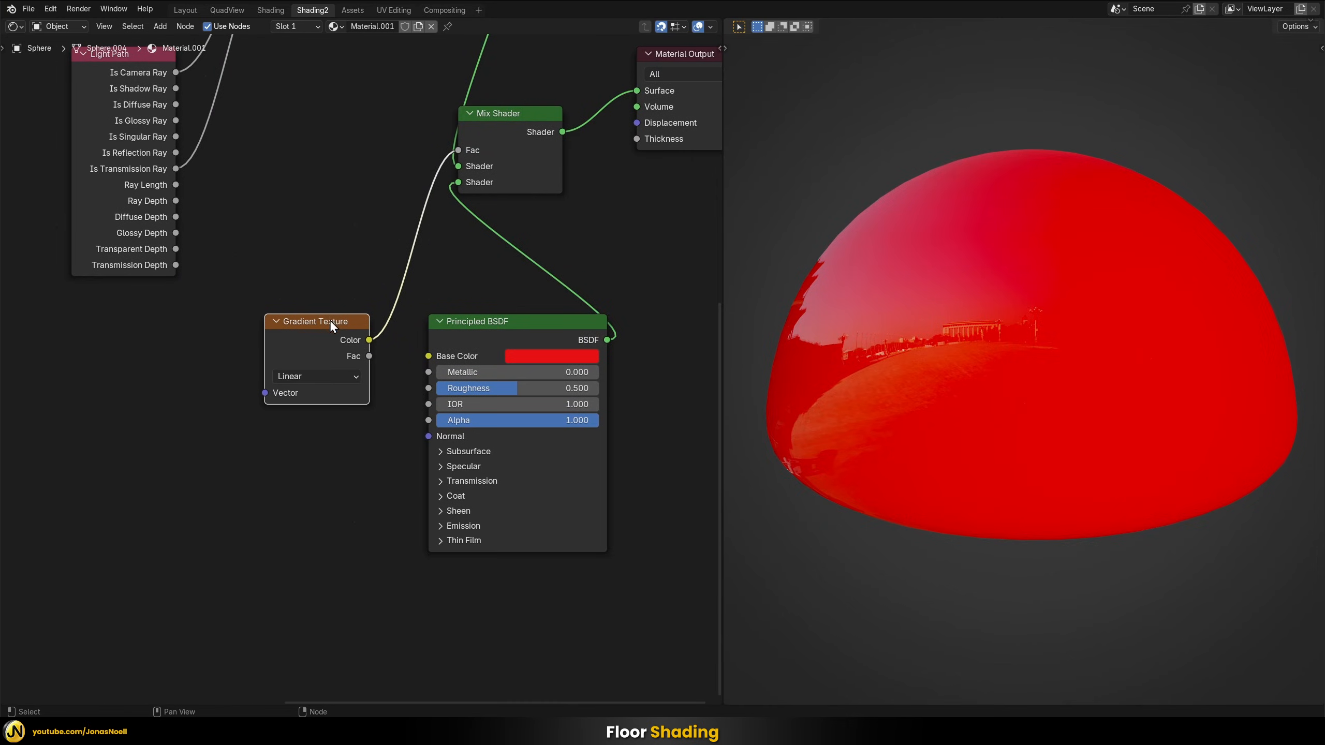
pyautogui.moveTo(329, 318); pyautogui.dragTo(344, 320)
# Drive the Gradient Texture with UV coordinates through a Mapping node and set its gradient type to Quadratic Sphere
pyautogui.hotkey('ctrl', 't')
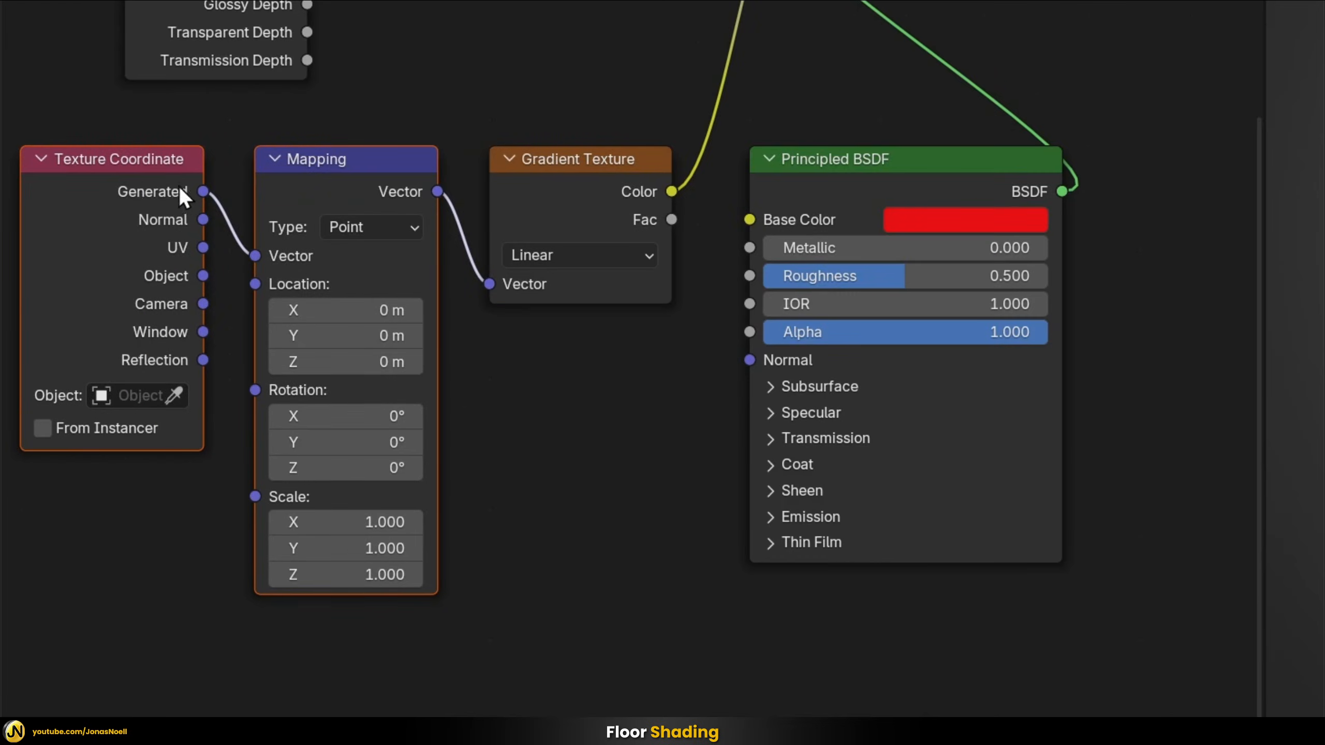
pyautogui.moveTo(203, 248); pyautogui.dragTo(255, 259)
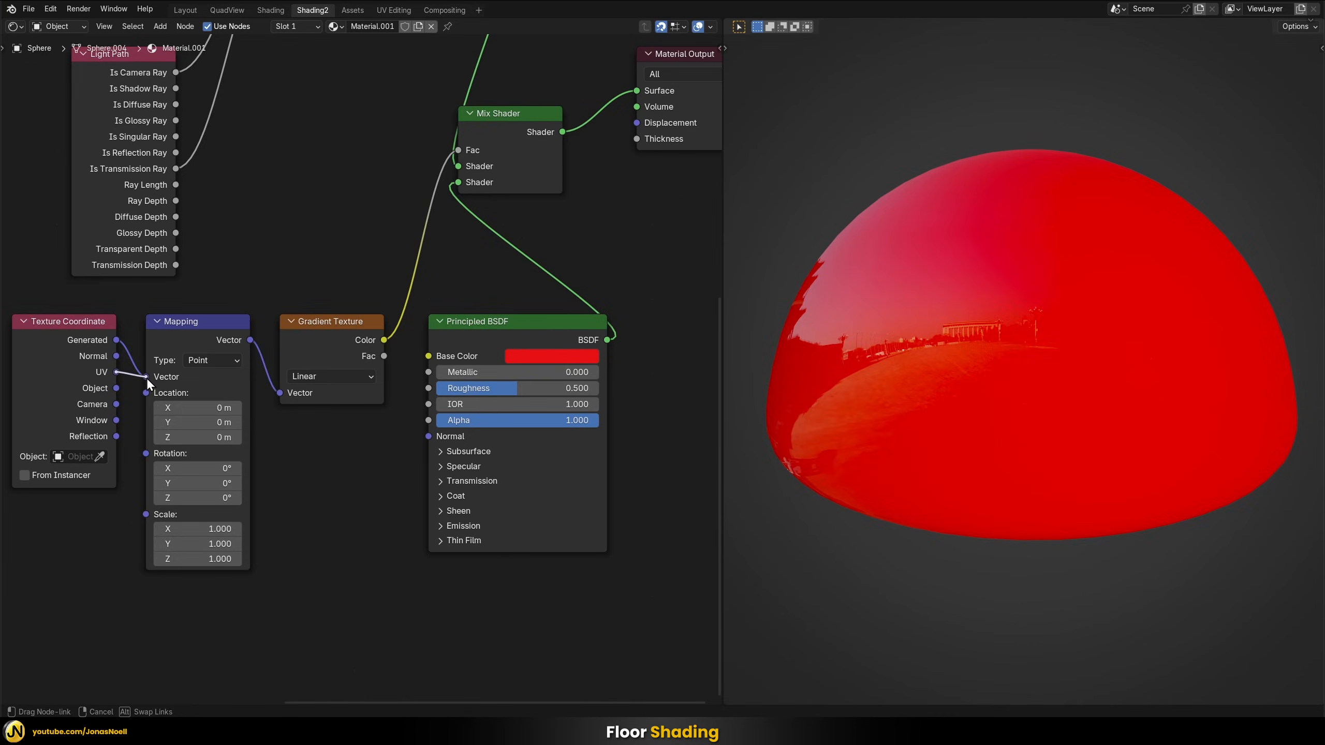
pyautogui.moveTo(147, 382); pyautogui.dragTo(147, 382)
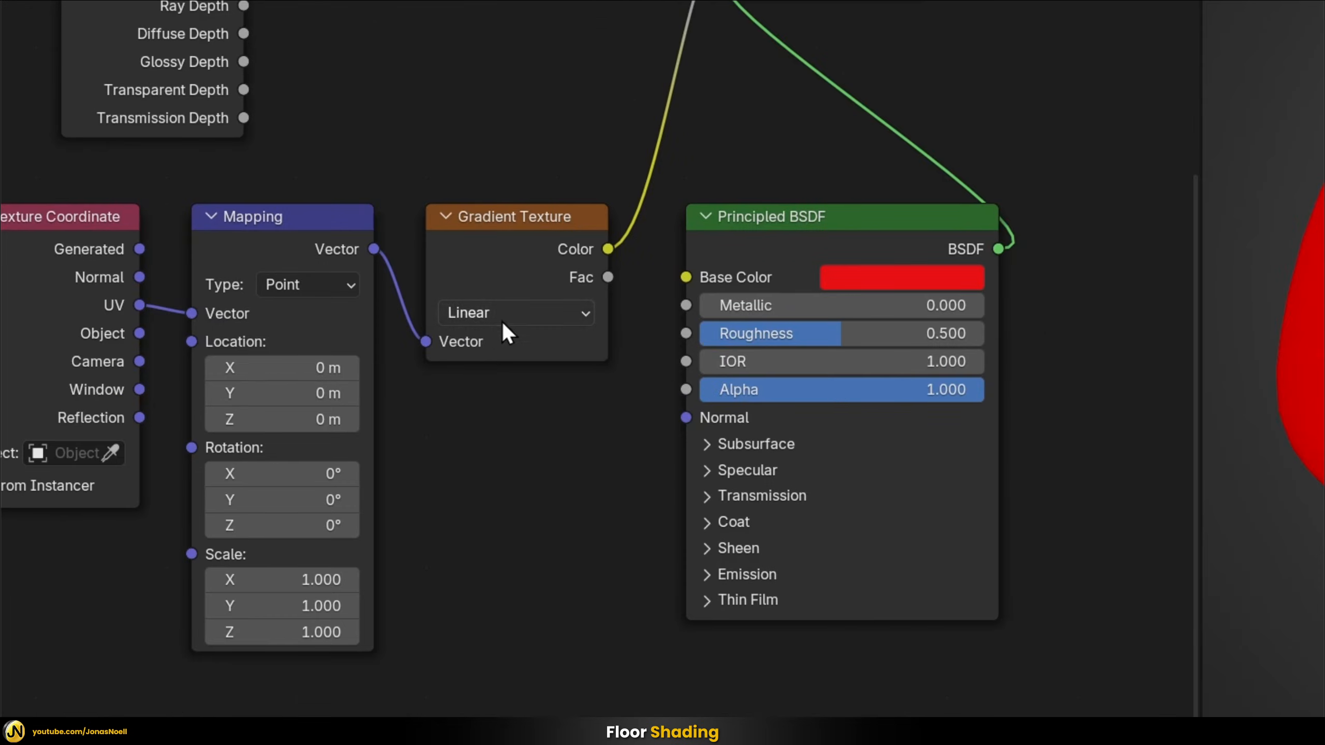
pyautogui.click(502, 318)
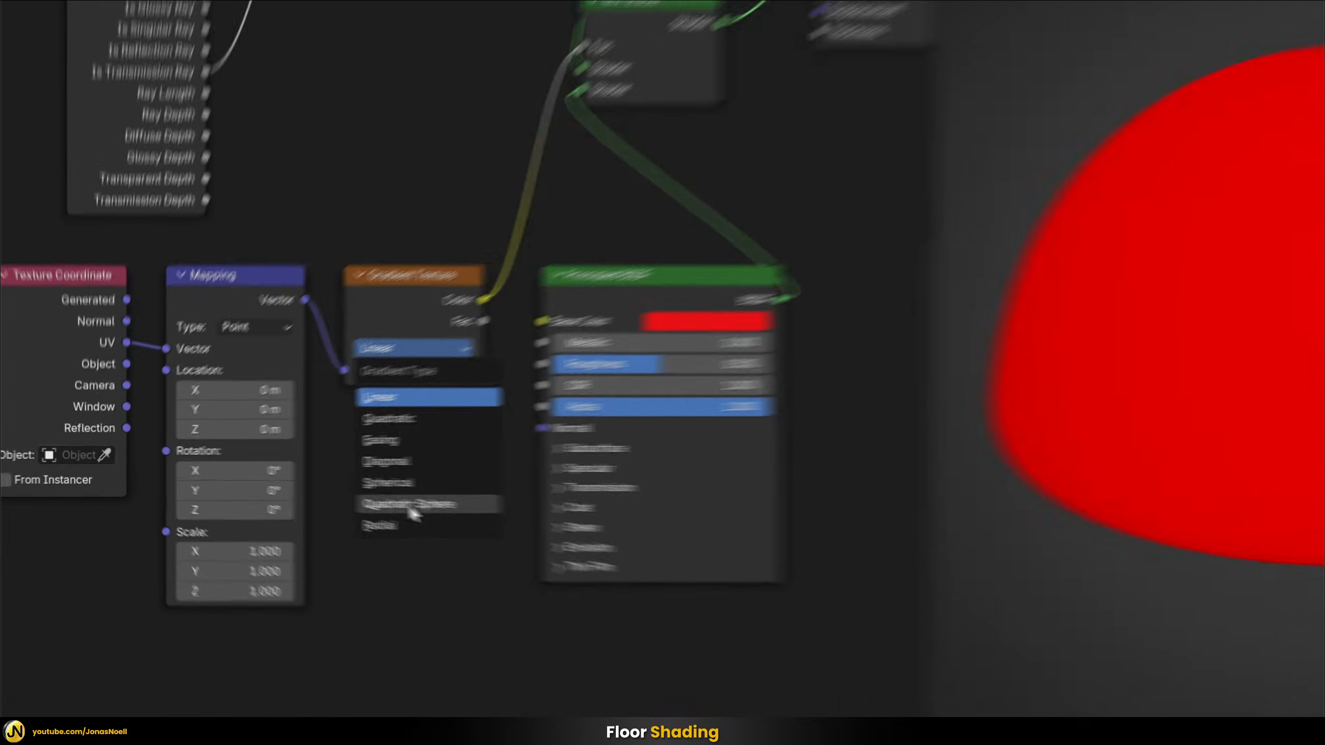
pyautogui.click(507, 518)
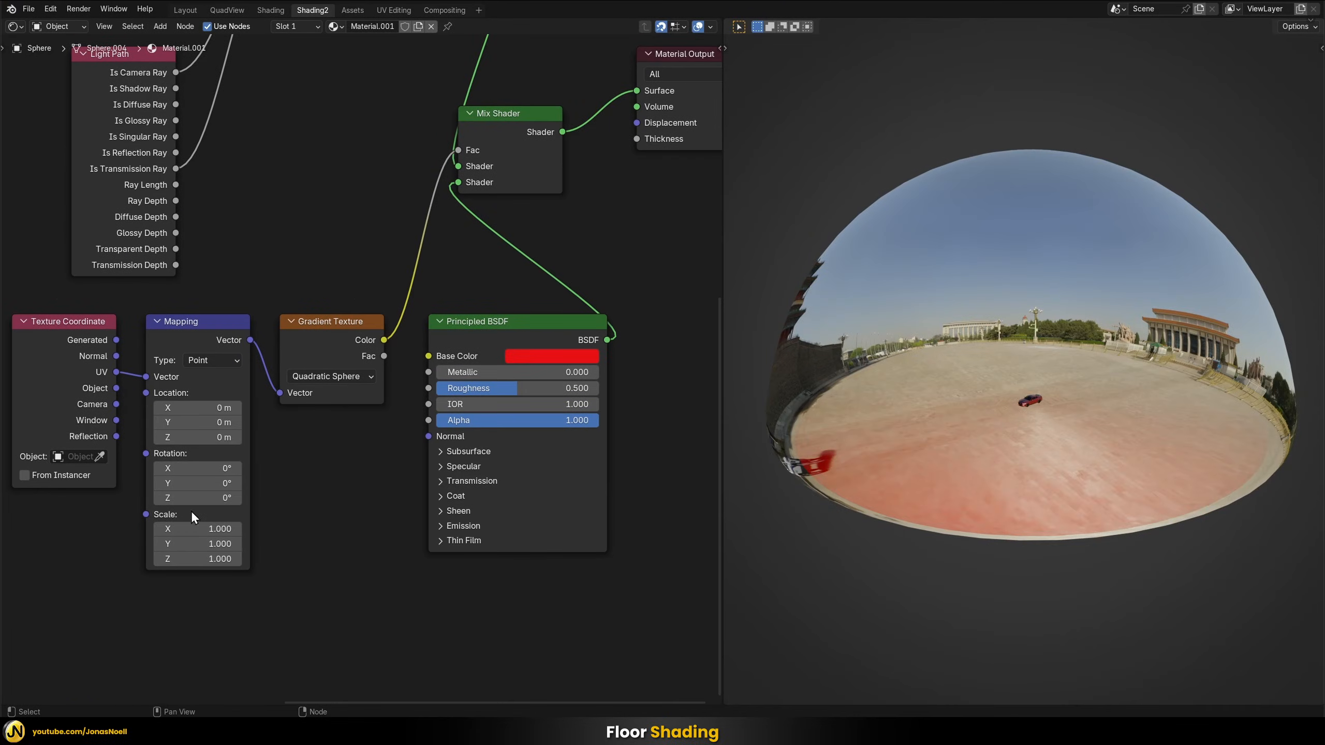
# Set the gradient's Mapping node to 2 for X and Y Scale and -1 m for X and Y Location
pyautogui.moveTo(208, 543); pyautogui.dragTo(226, 527)
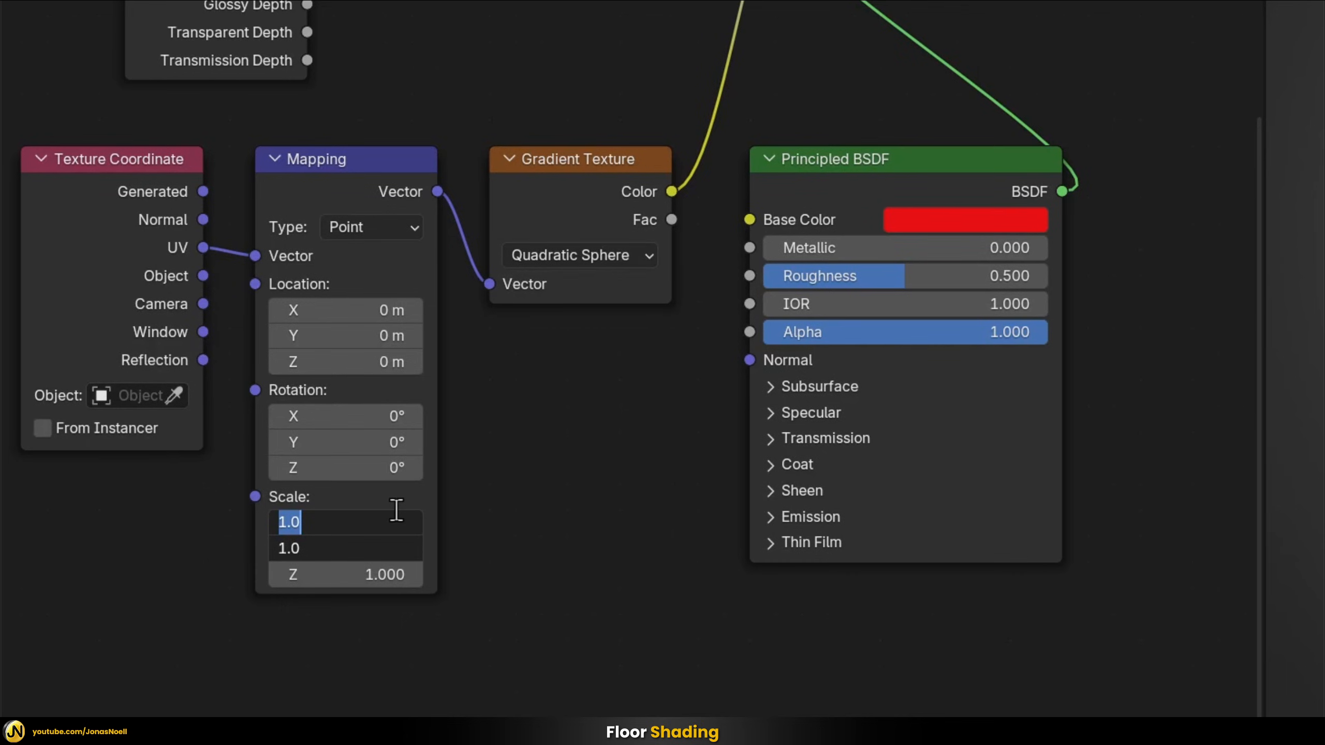
pyautogui.write('2')
pyautogui.press('Return')
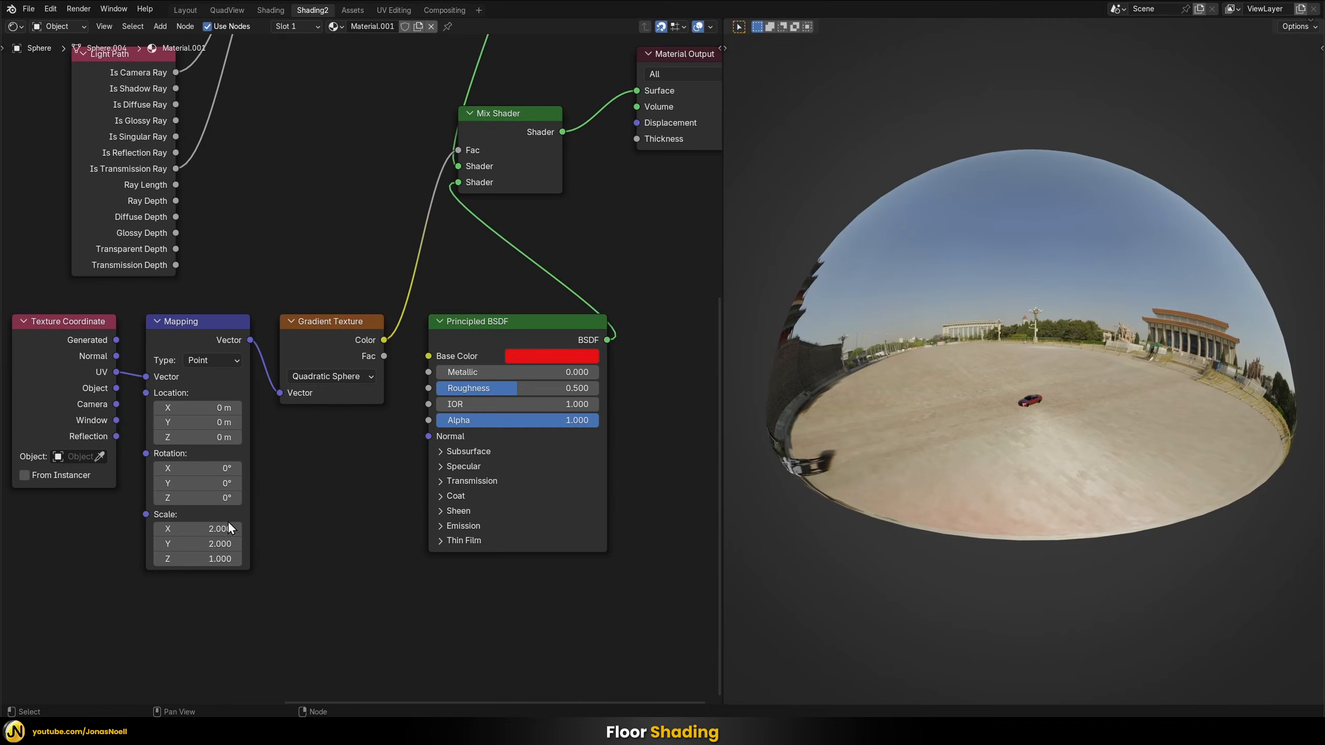
pyautogui.moveTo(224, 408); pyautogui.dragTo(224, 422)
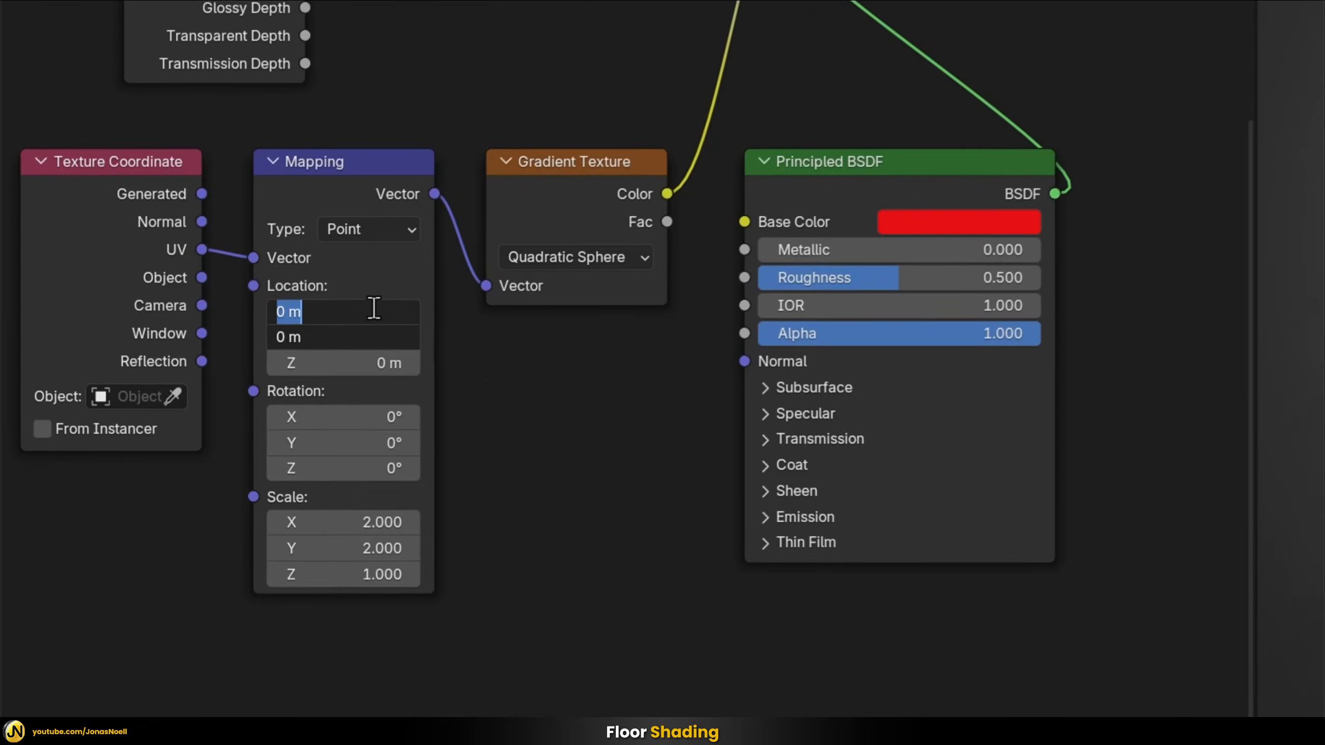
pyautogui.write('-1')
pyautogui.press('Return')
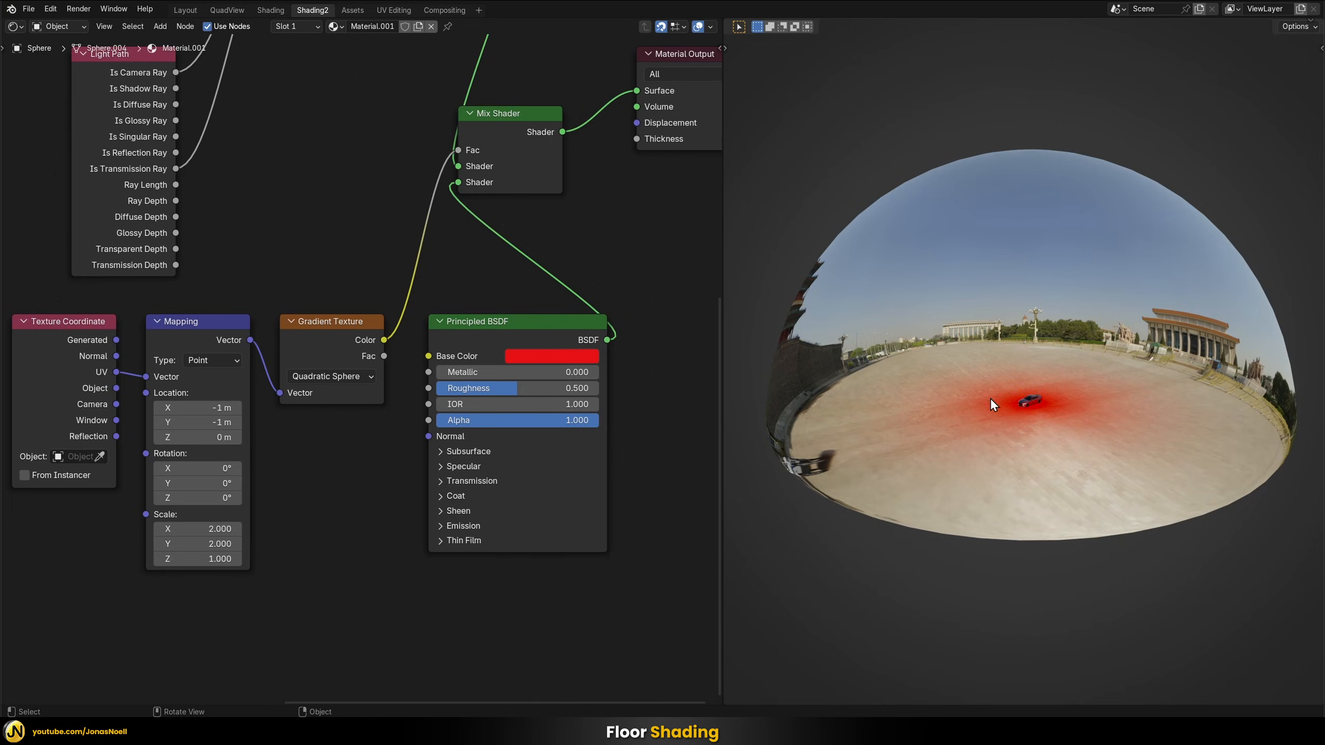
# Move the Principled BSDF down and insert a Color Ramp between the Gradient Texture and the Mix Shader's Fac
pyautogui.scroll(-4, 410, 448)
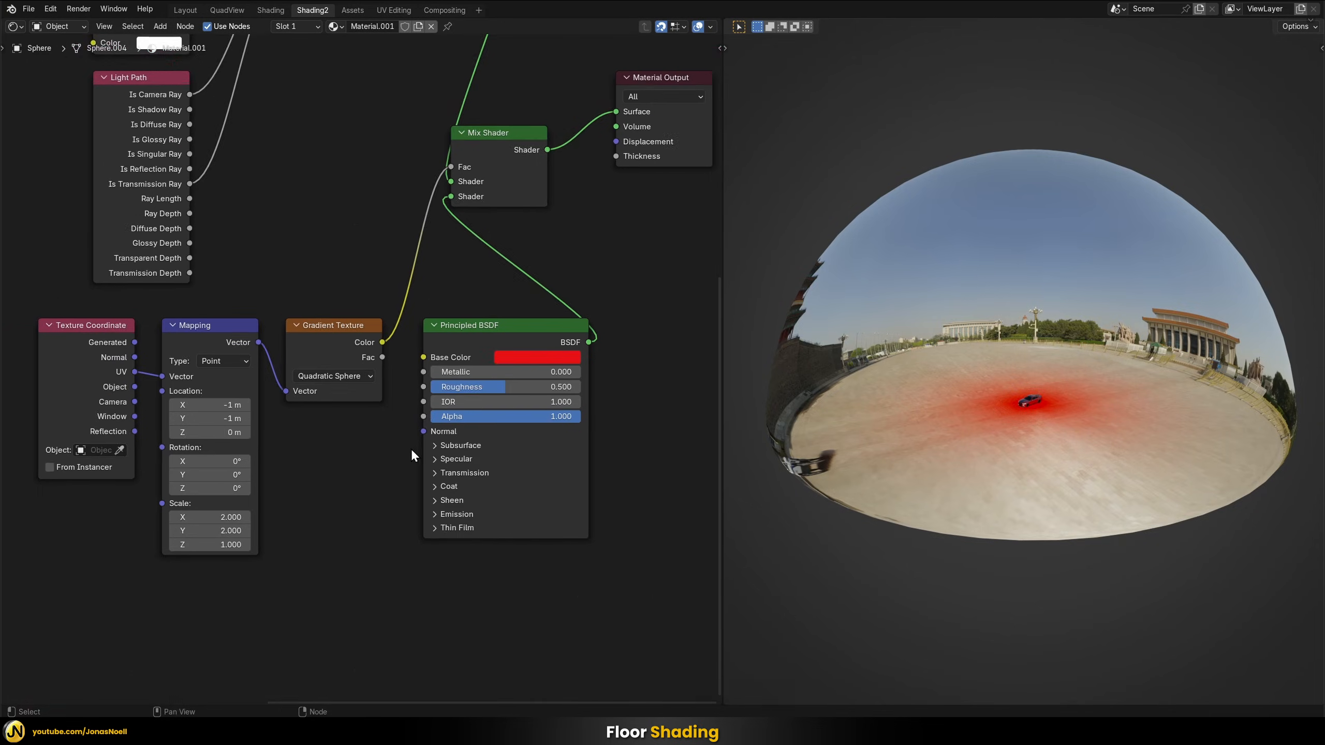
pyautogui.moveTo(454, 406); pyautogui.dragTo(501, 509)
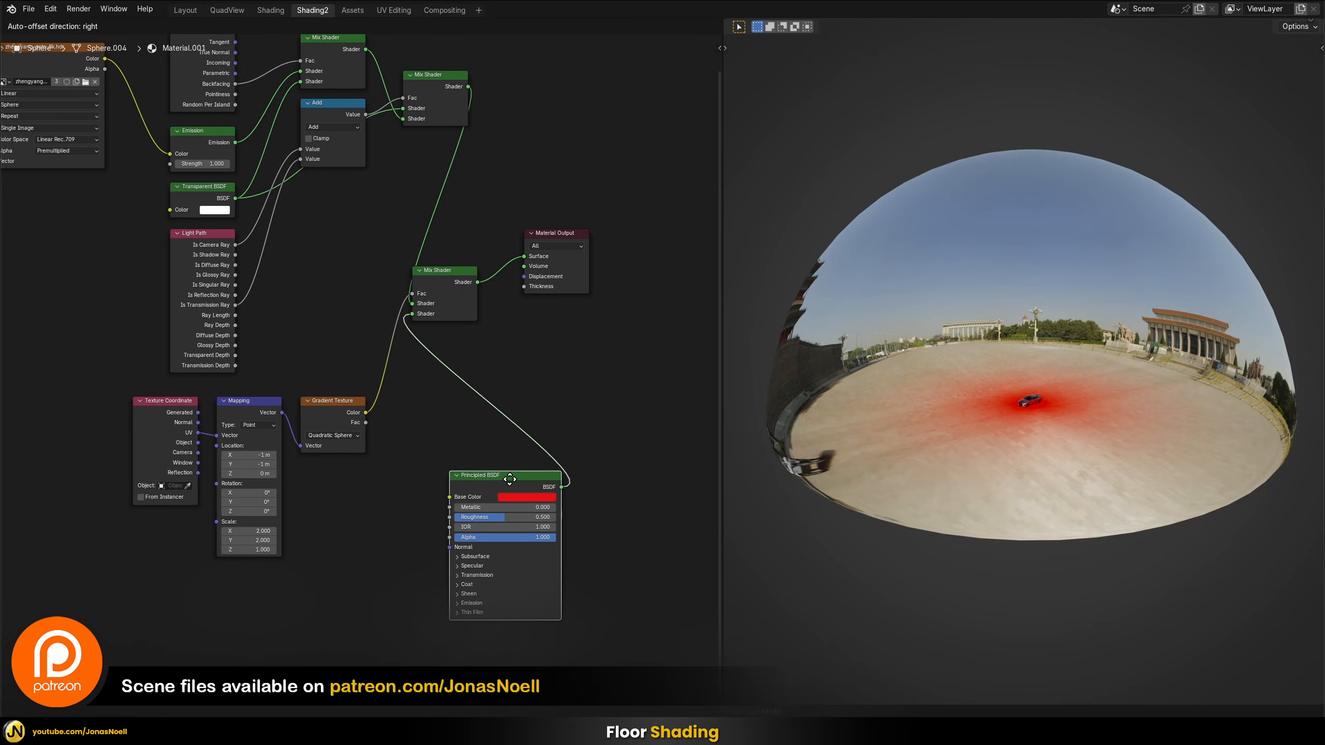
pyautogui.hotkey('shift', 'a')
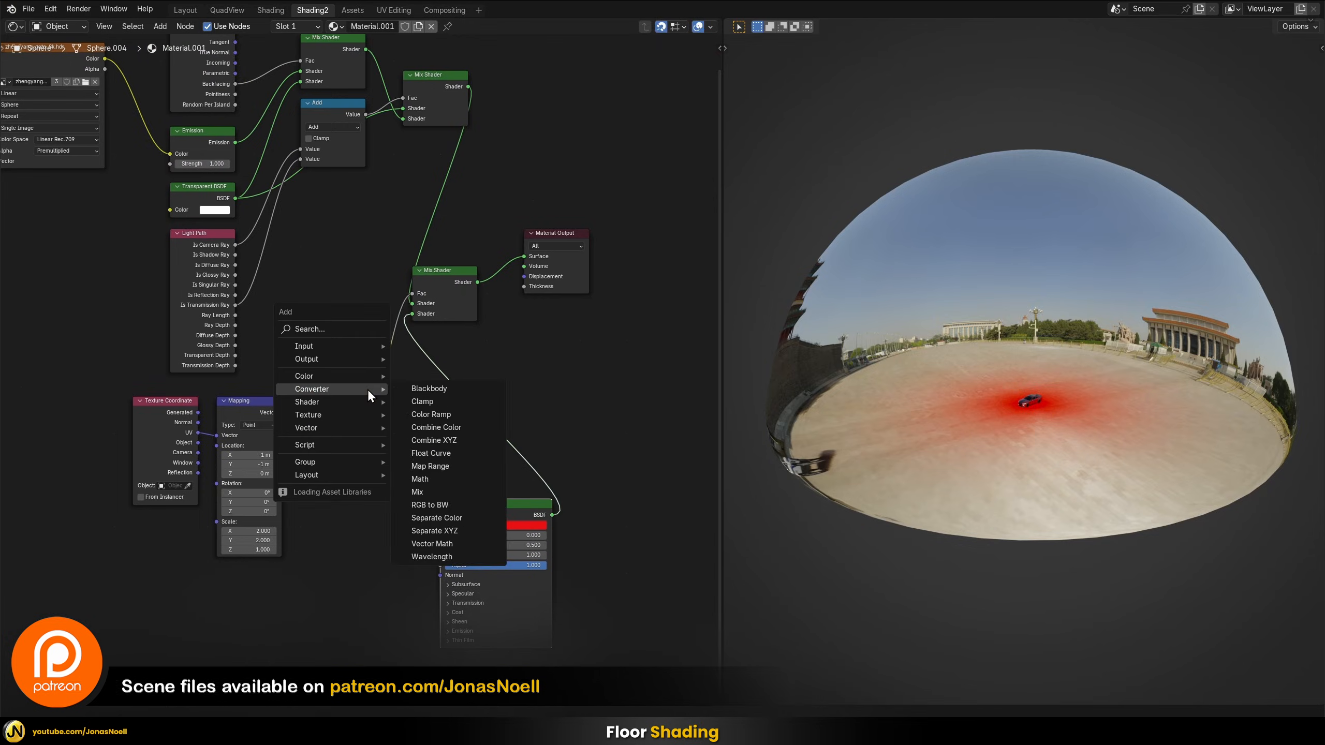
pyautogui.write('colo')
pyautogui.press('Return')
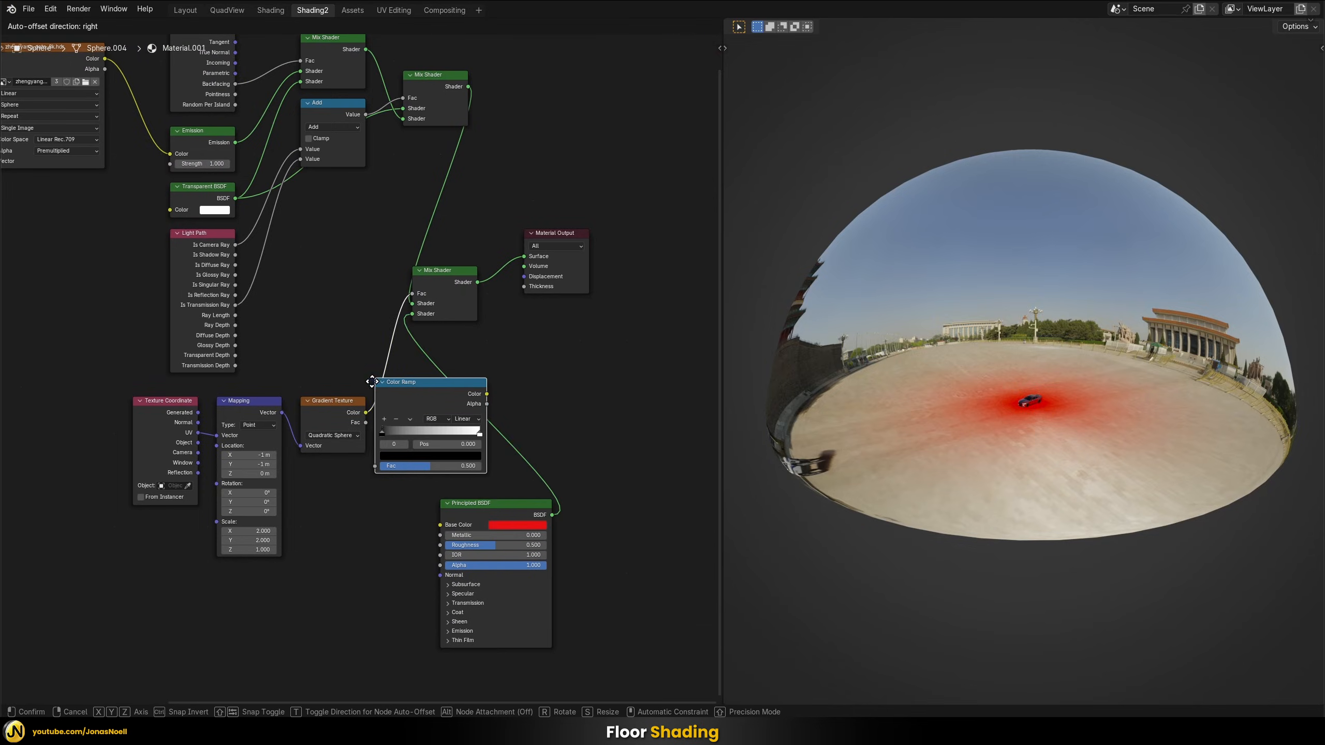
pyautogui.click(387, 353)
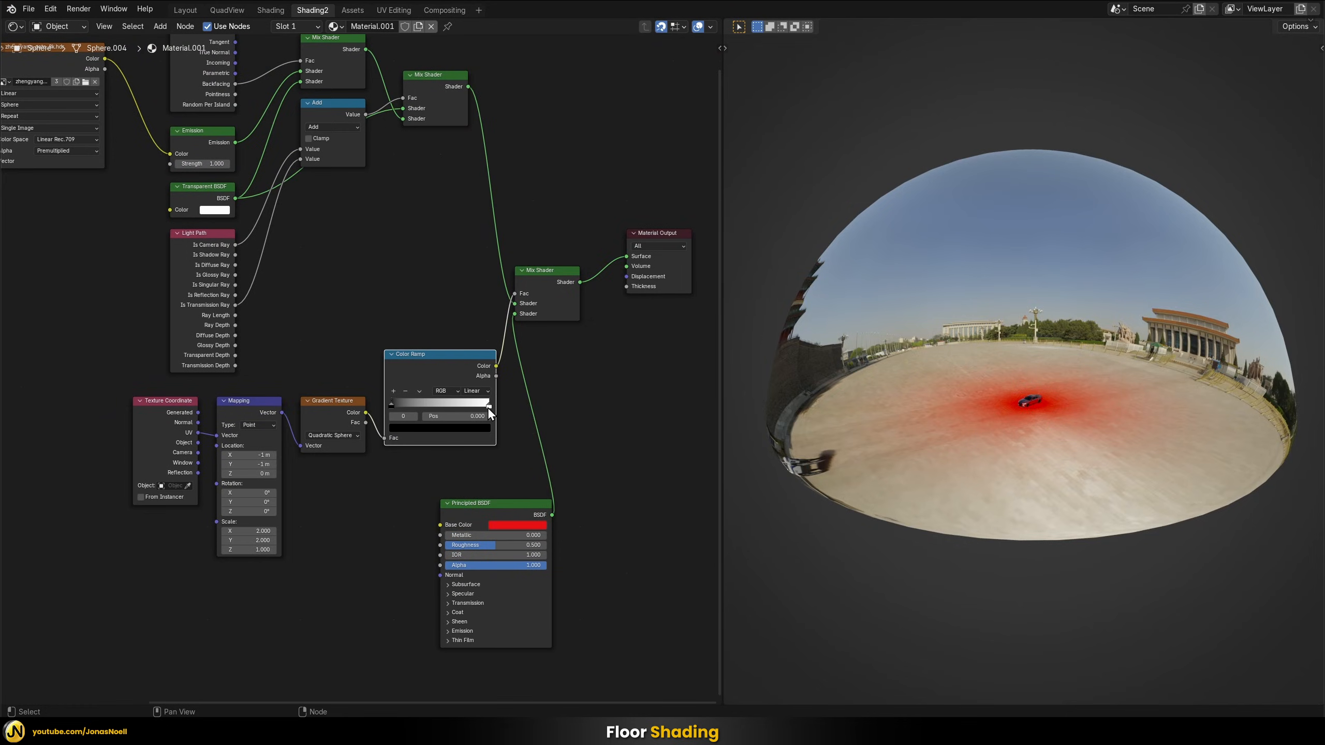
# Set the Color Ramp's interpolation to Constant and move its white stop to position 0.440
pyautogui.moveTo(488, 407); pyautogui.dragTo(445, 418)
pyautogui.click(483, 391)
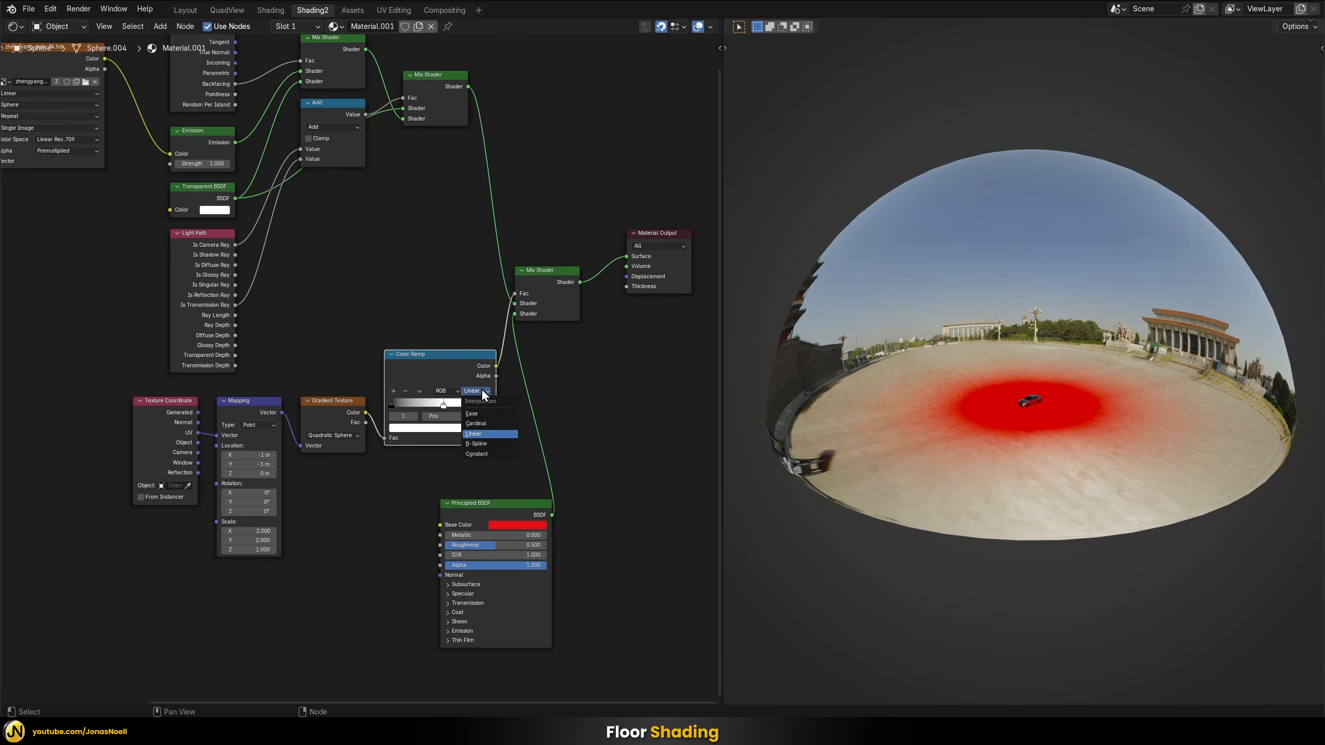
pyautogui.click(478, 452)
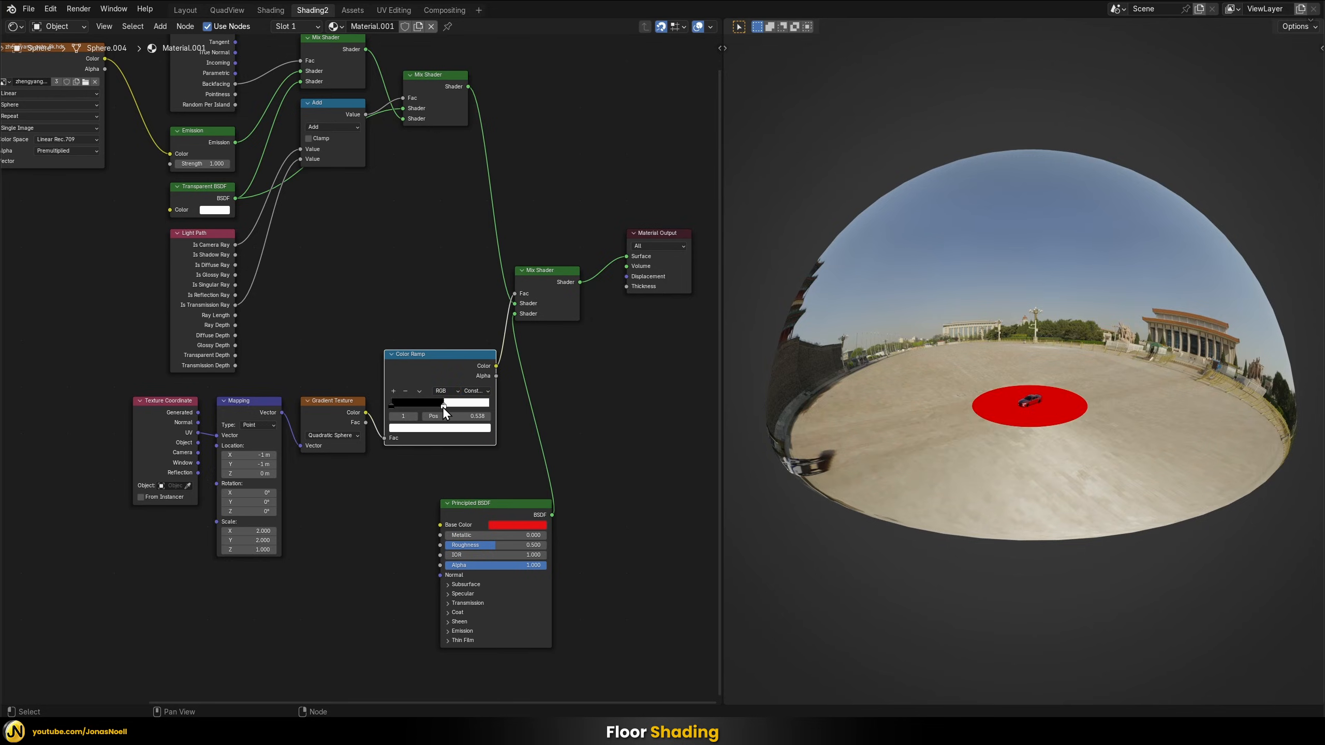
pyautogui.moveTo(443, 407); pyautogui.dragTo(435, 408)
pyautogui.moveTo(431, 358); pyautogui.dragTo(431, 368)
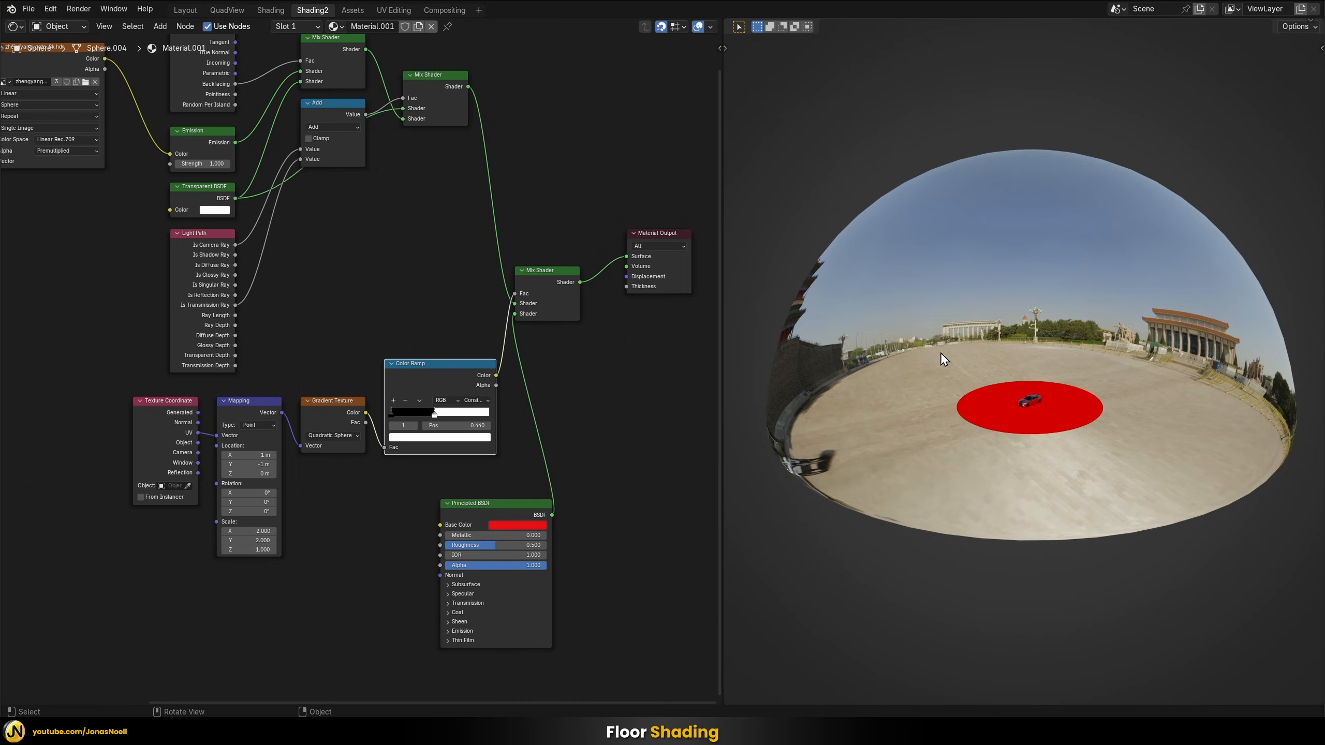
# Rearrange the node tree with the Principled BSDF beside the Light Path and the gradient mask nodes below it
pyautogui.scroll(-1, 626, 373)
pyautogui.scroll(1, 620, 376)
pyautogui.moveTo(608, 372); pyautogui.dragTo(592, 399, button='middle')
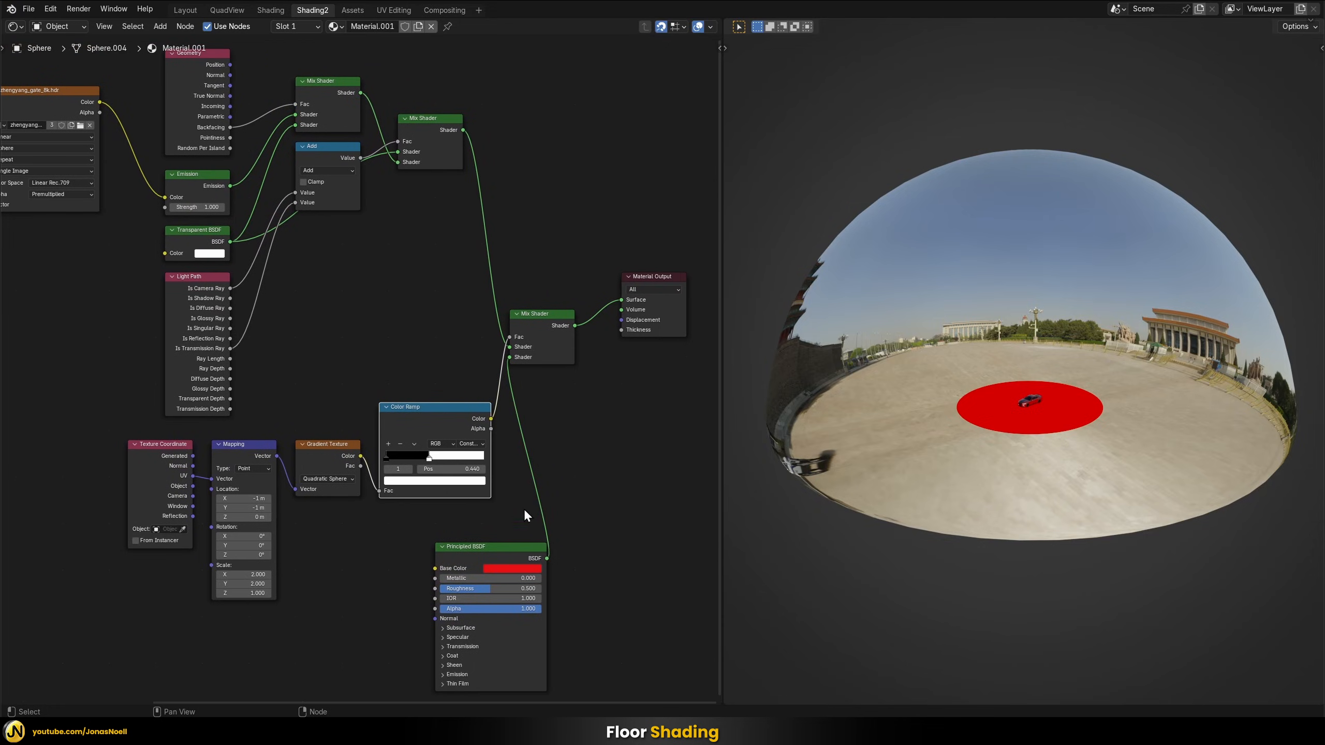
pyautogui.moveTo(494, 545); pyautogui.dragTo(345, 255)
pyautogui.moveTo(584, 563); pyautogui.dragTo(133, 421)
pyautogui.moveTo(401, 409); pyautogui.dragTo(288, 499)
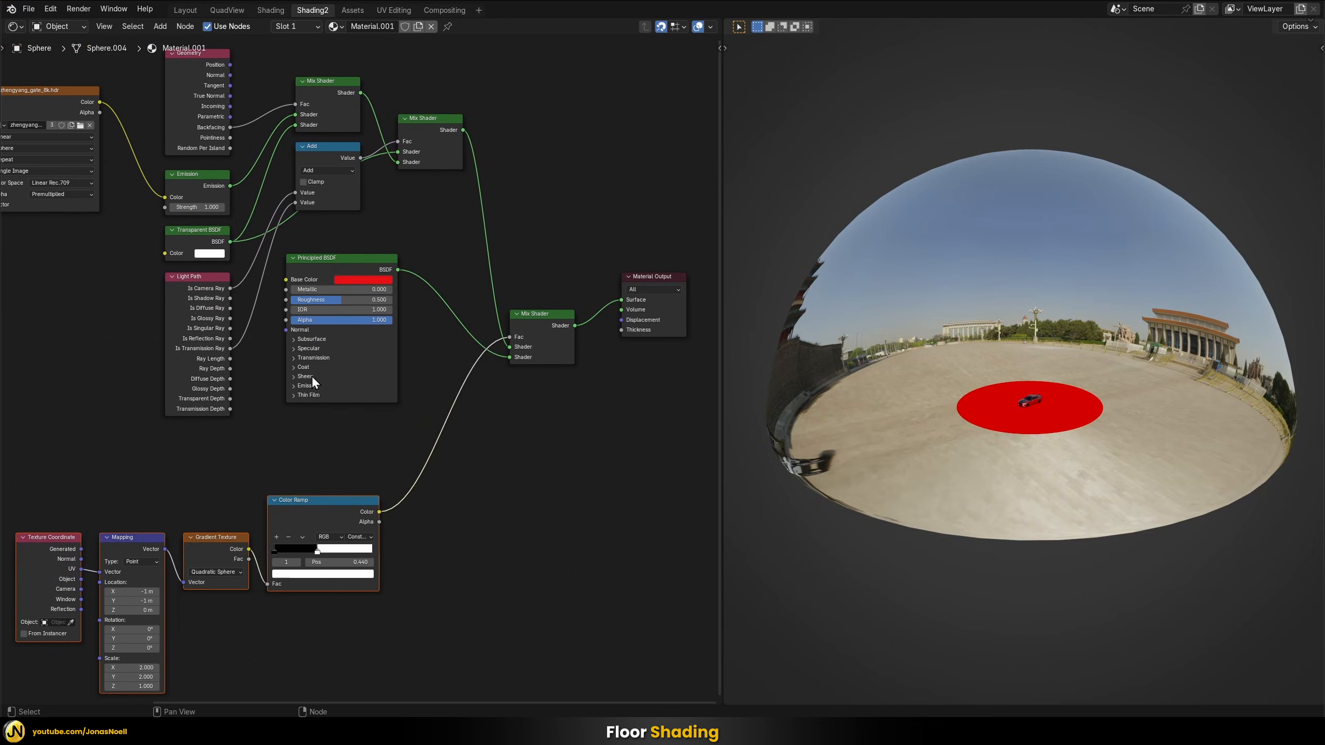
# Connect the Color output of the zhengyang_gate_8k.hdr texture to the Principled BSDF's Base Color
pyautogui.scroll(1, 292, 439)
pyautogui.moveTo(292, 439)
pyautogui.mouseDown(button='middle')
pyautogui.moveTo(357, 488)
pyautogui.moveTo(386, 491)
pyautogui.moveTo(314, 457)
pyautogui.moveTo(315, 400)
pyautogui.moveTo(290, 427)
pyautogui.moveTo(314, 444)
pyautogui.mouseUp(button='middle')
pyautogui.scroll(-1, 320, 442)
pyautogui.scroll(-1, 319, 442)
pyautogui.moveTo(125, 164); pyautogui.dragTo(328, 390)
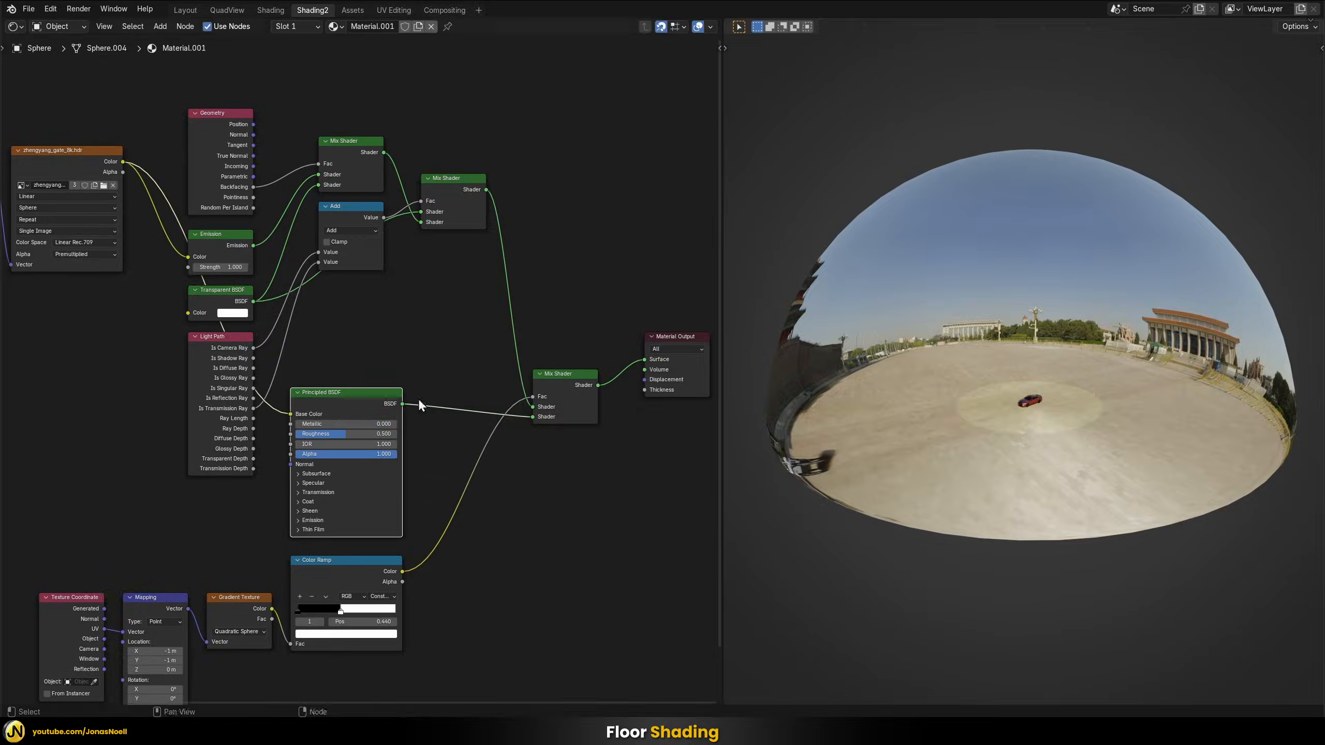
# Examine the shaded floor circle around the car from close up and several angles in the rendered view
pyautogui.moveTo(969, 368); pyautogui.dragTo(1019, 464, button='middle')
pyautogui.scroll(6, 1020, 462)
pyautogui.keyDown('shift'); pyautogui.moveTo(1079, 505); pyautogui.dragTo(1035, 322, button='middle'); pyautogui.keyUp('shift')
pyautogui.scroll(5, 997, 333)
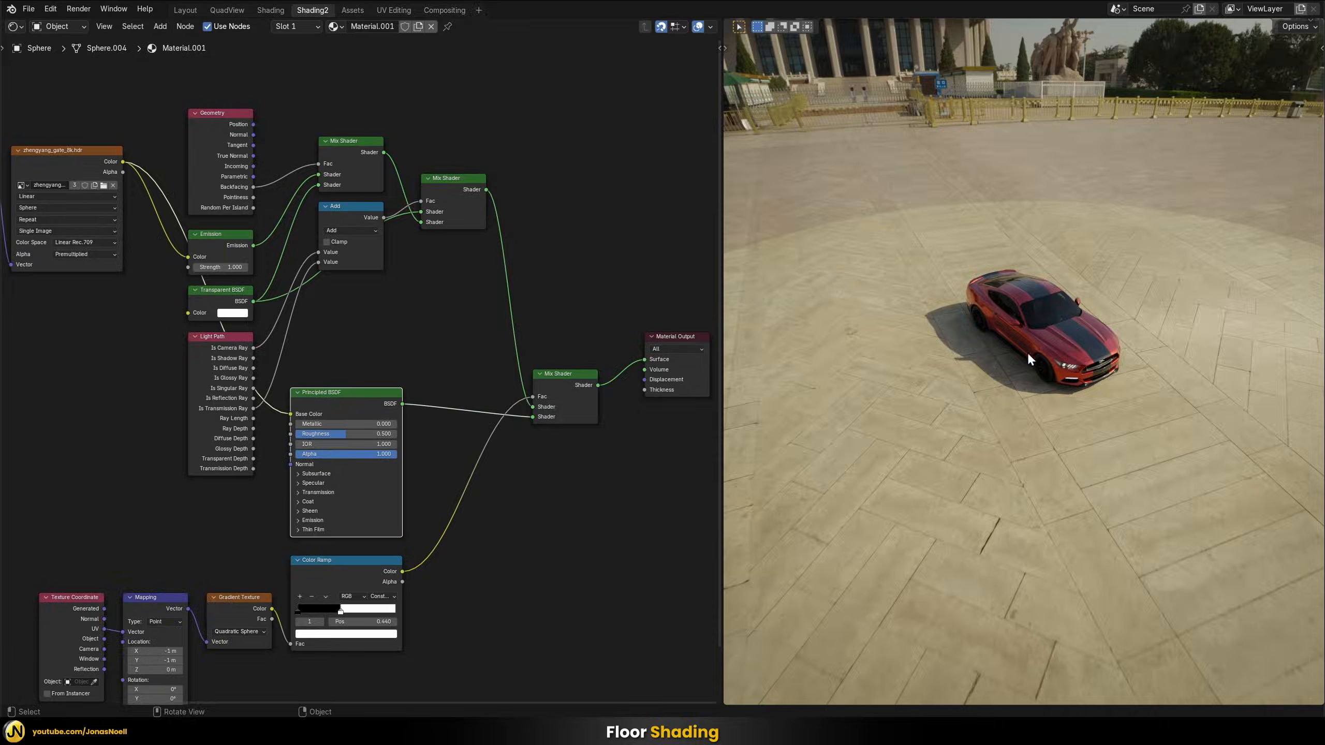
pyautogui.moveTo(1029, 356)
pyautogui.mouseDown(button='middle')
pyautogui.moveTo(1060, 319)
pyautogui.moveTo(1053, 351)
pyautogui.mouseUp(button='middle')
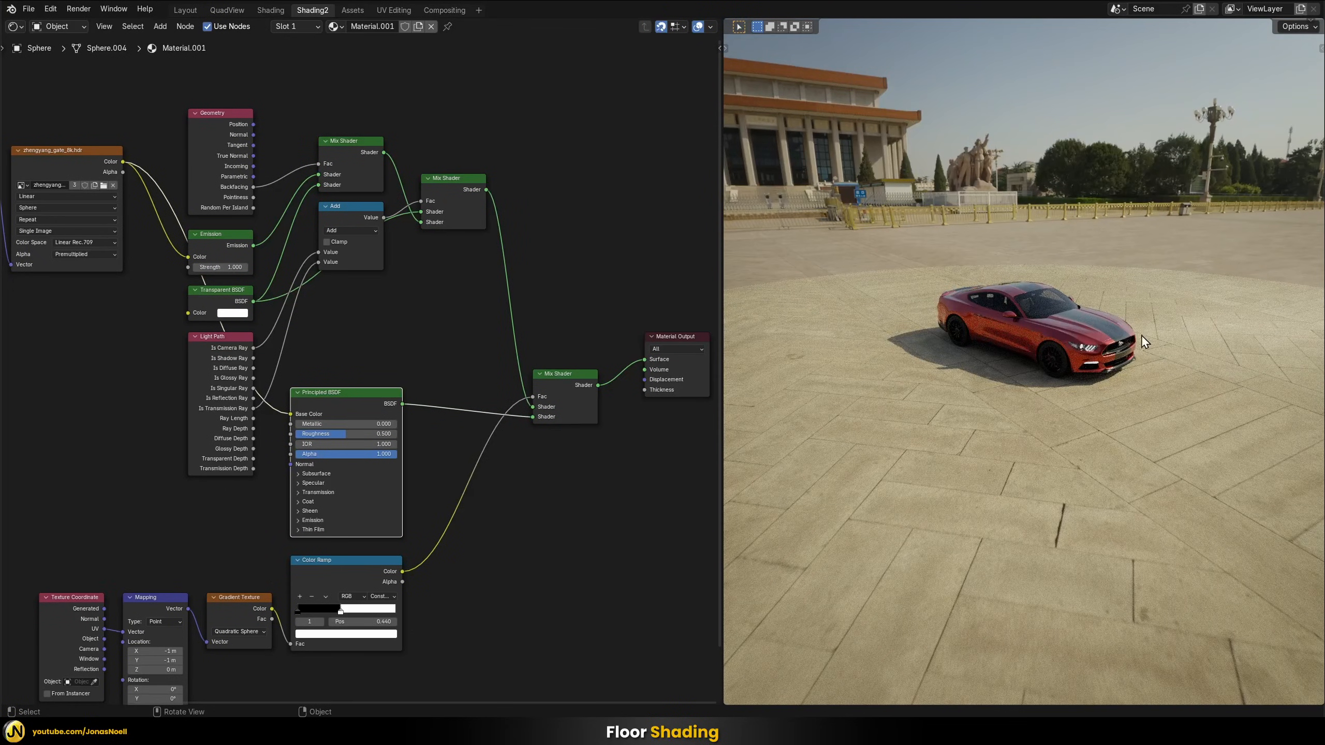
pyautogui.scroll(-4, 1084, 355)
pyautogui.moveTo(1084, 359)
pyautogui.mouseDown(button='middle')
pyautogui.moveTo(1074, 388)
pyautogui.moveTo(1082, 373)
pyautogui.mouseUp(button='middle')
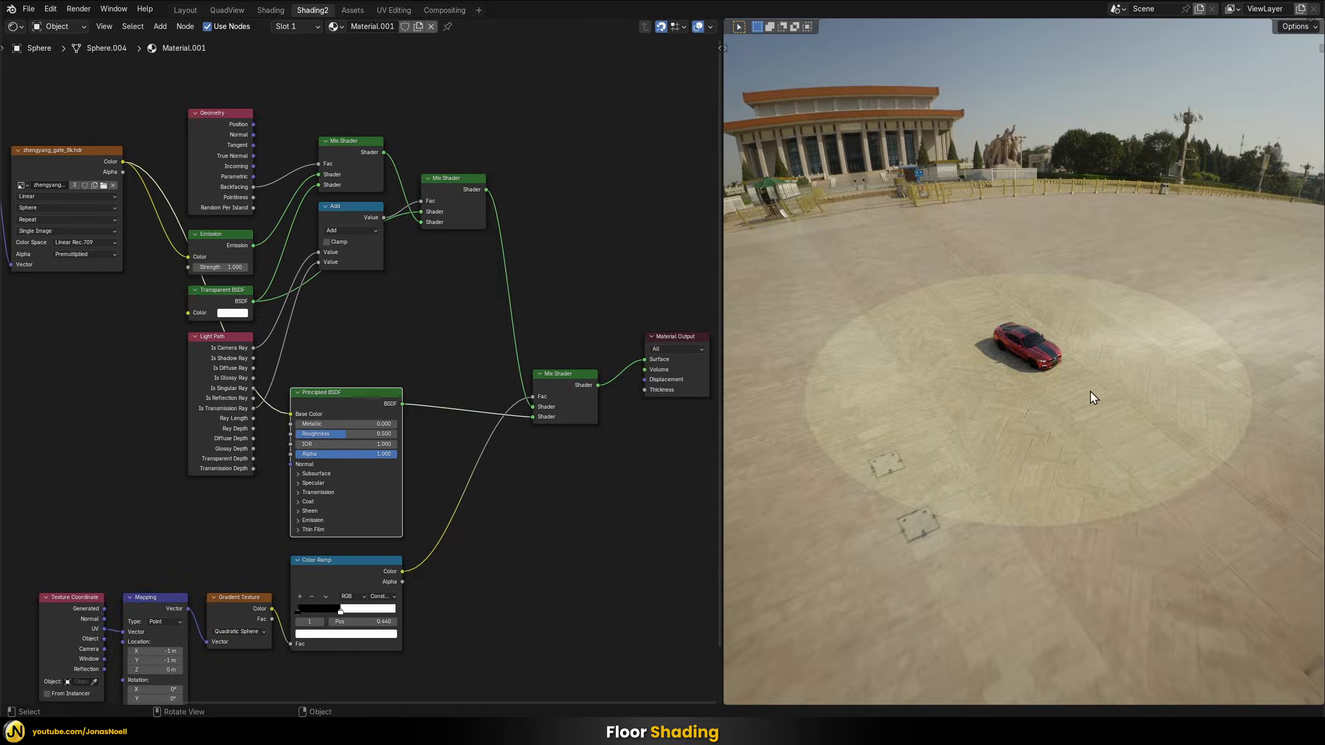
pyautogui.moveTo(1169, 324); pyautogui.dragTo(963, 410, button='middle')
pyautogui.moveTo(1042, 328); pyautogui.dragTo(1020, 326, button='middle')
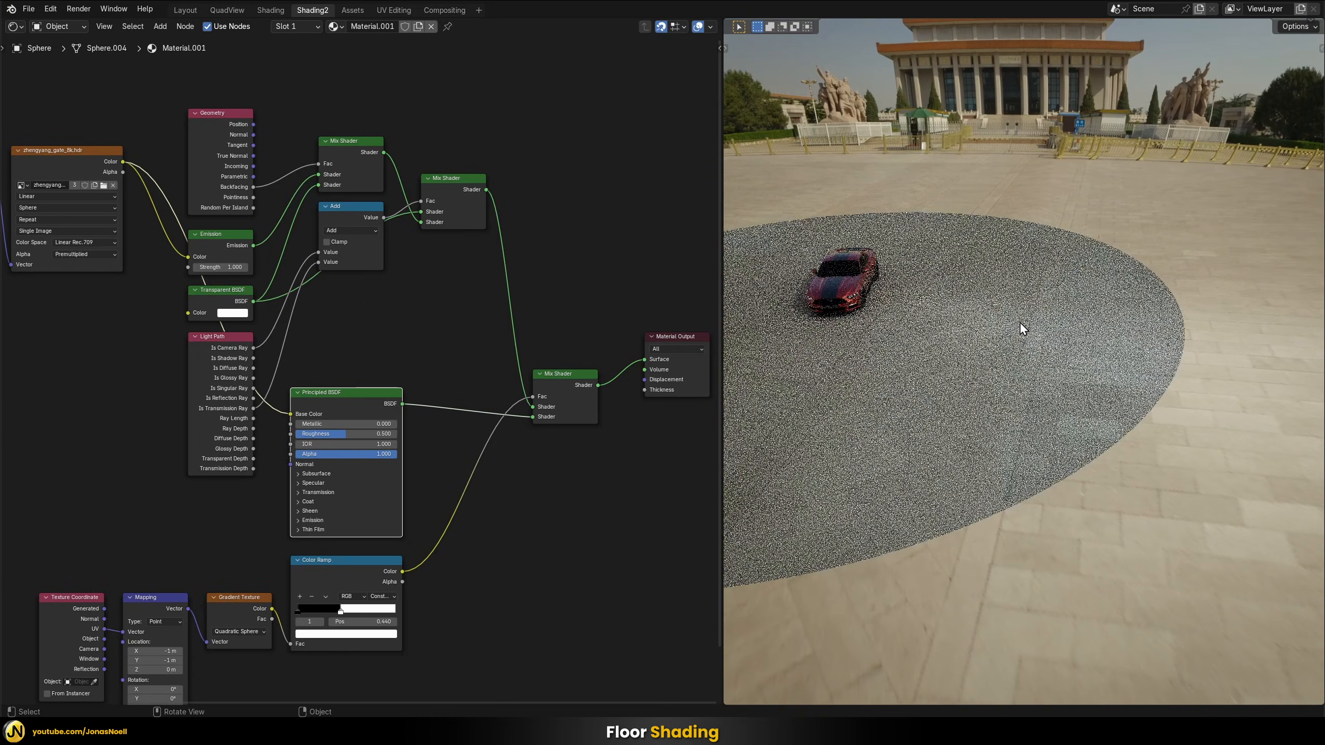
pyautogui.moveTo(1186, 155); pyautogui.dragTo(1078, 324, button='middle')
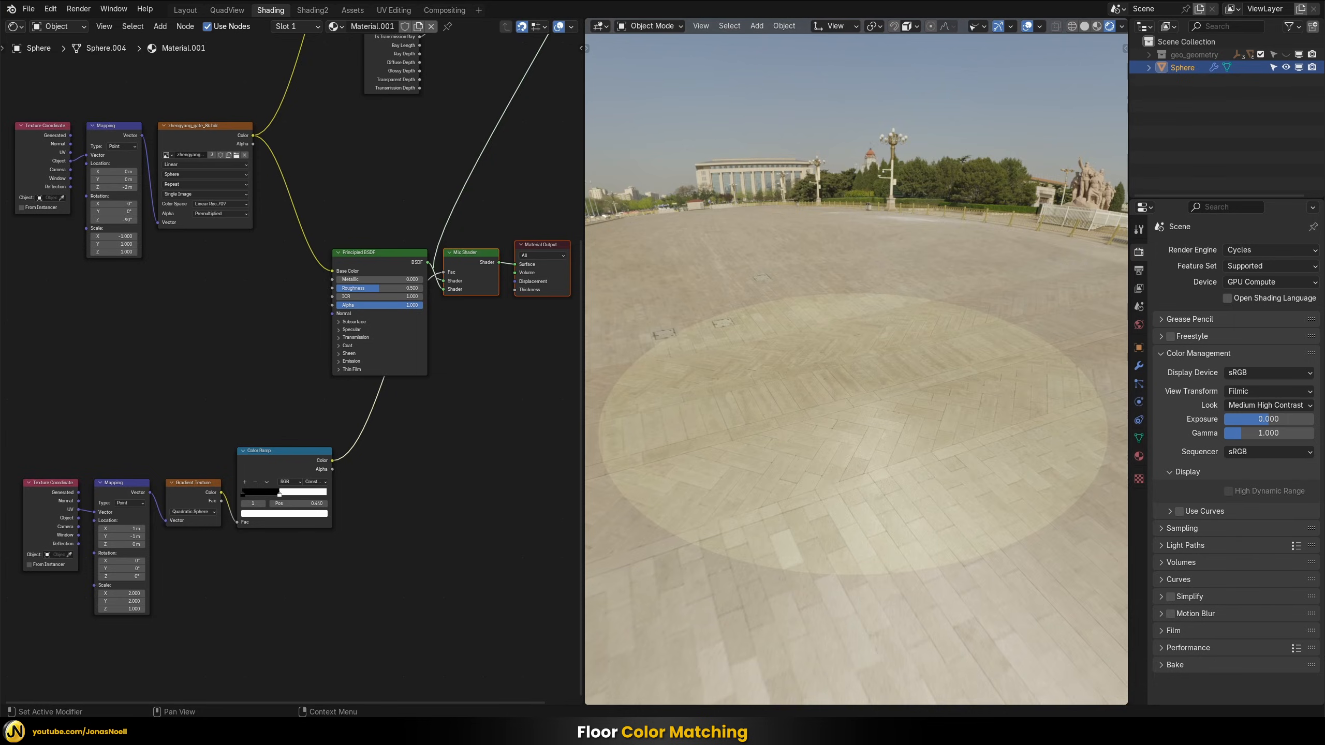
# Disconnect the HDRI texture from the Principled BSDF's Base Color and set that color to near-white
pyautogui.click(204, 131)
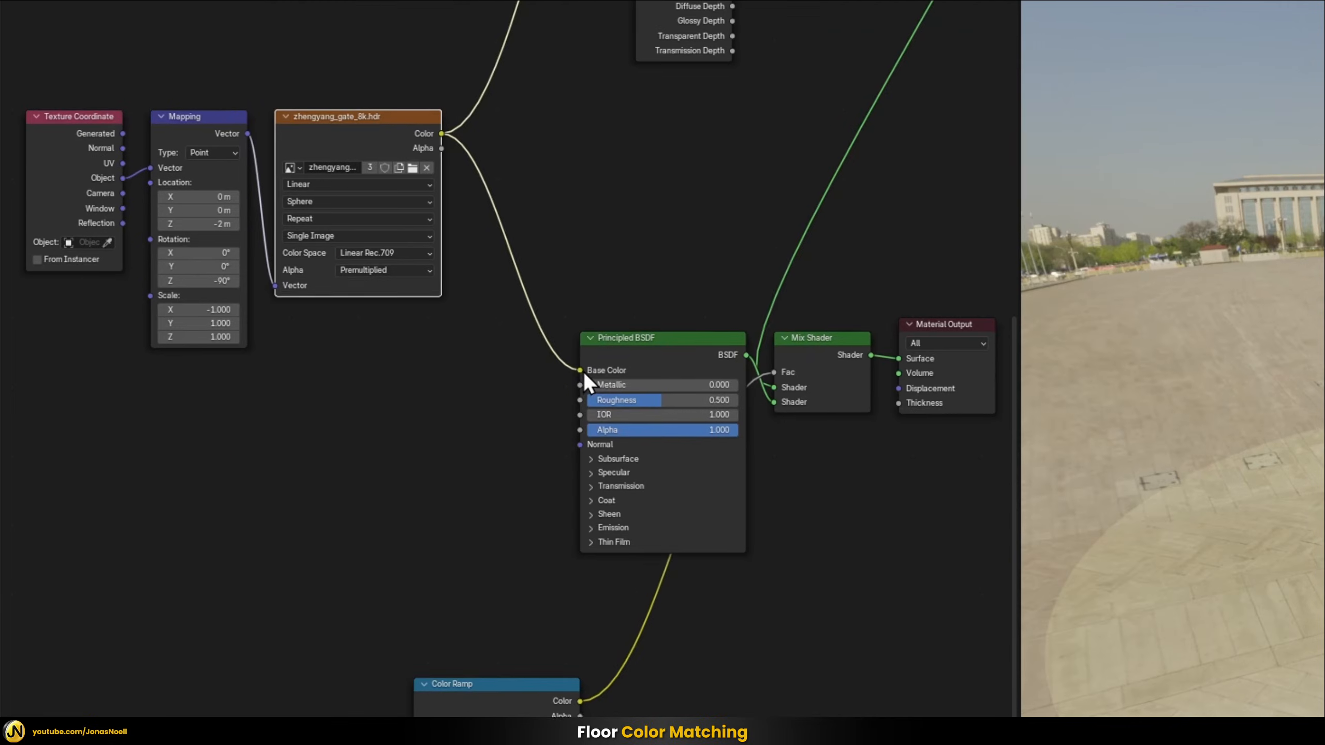
pyautogui.moveTo(580, 370); pyautogui.dragTo(503, 196)
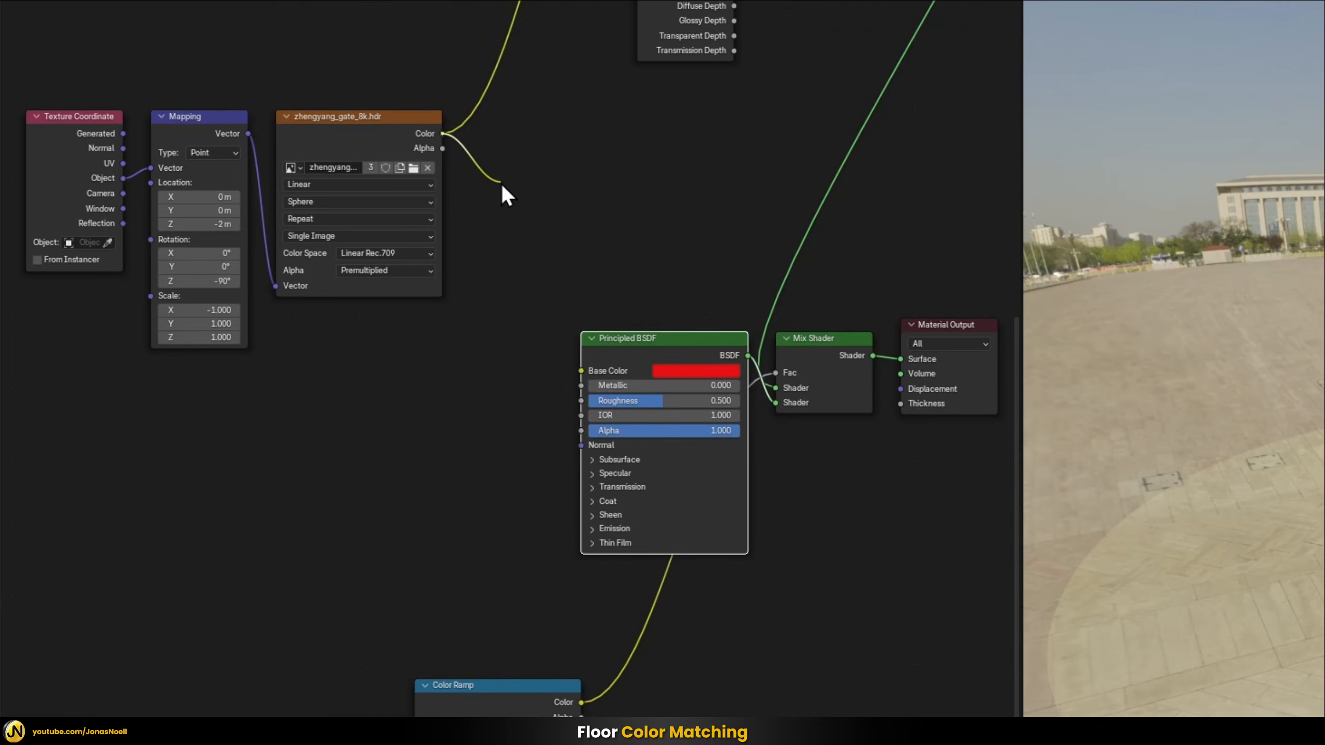
pyautogui.click(678, 371)
pyautogui.moveTo(745, 238); pyautogui.dragTo(719, 214)
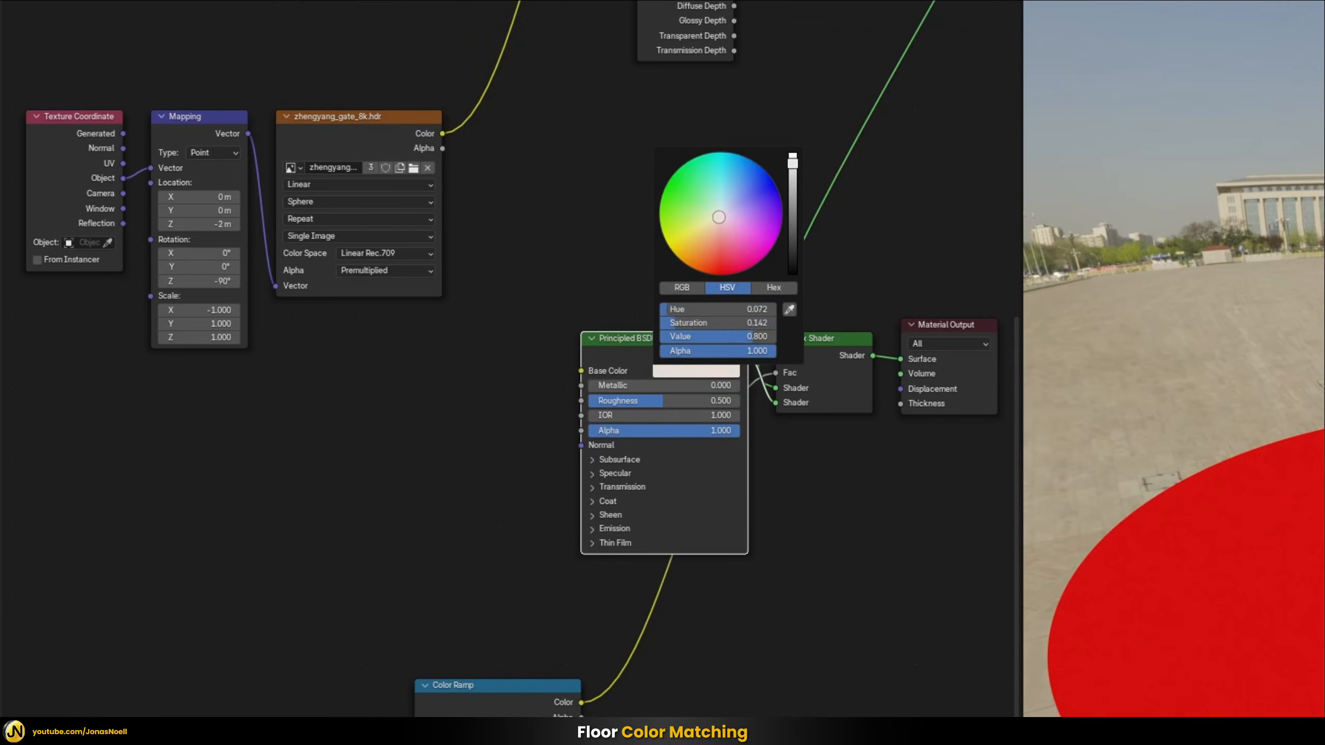
pyautogui.moveTo(729, 338); pyautogui.dragTo(756, 339)
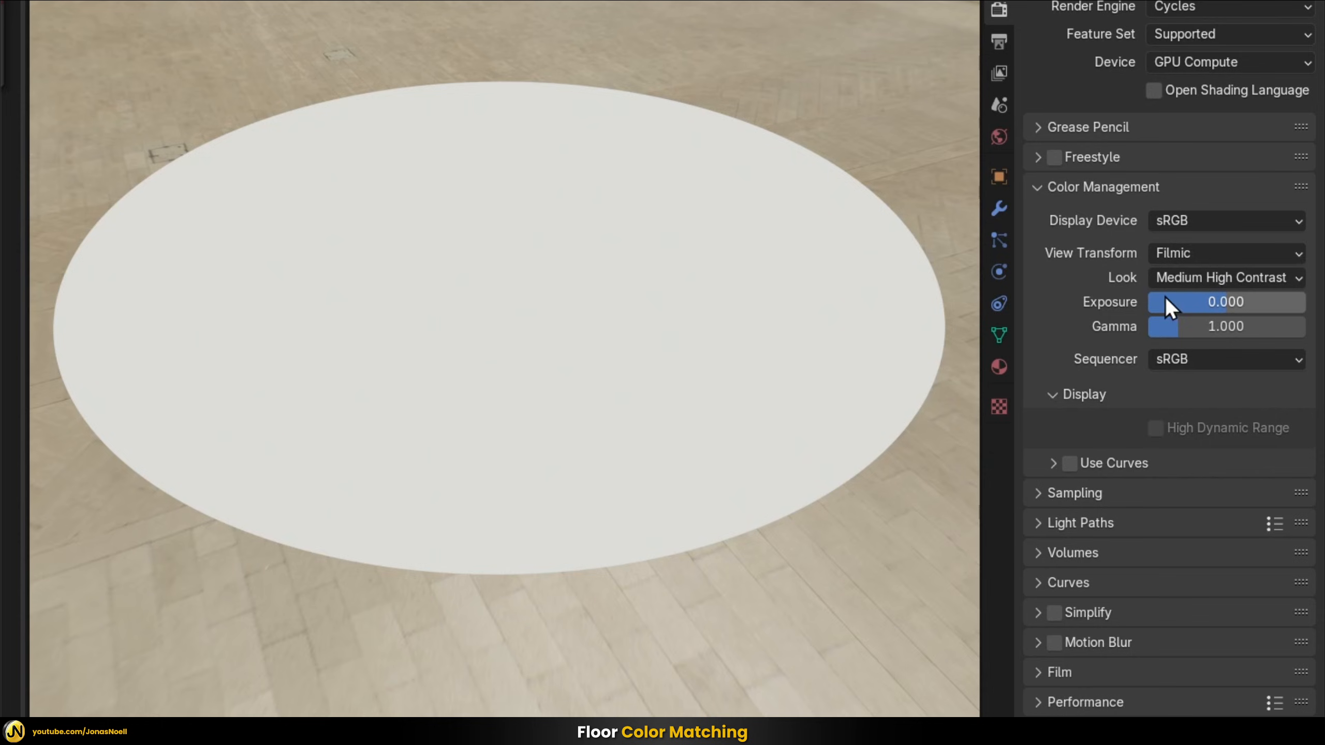
# Set the scene's color management to the Standard view transform with the look set to None
pyautogui.click(1210, 272)
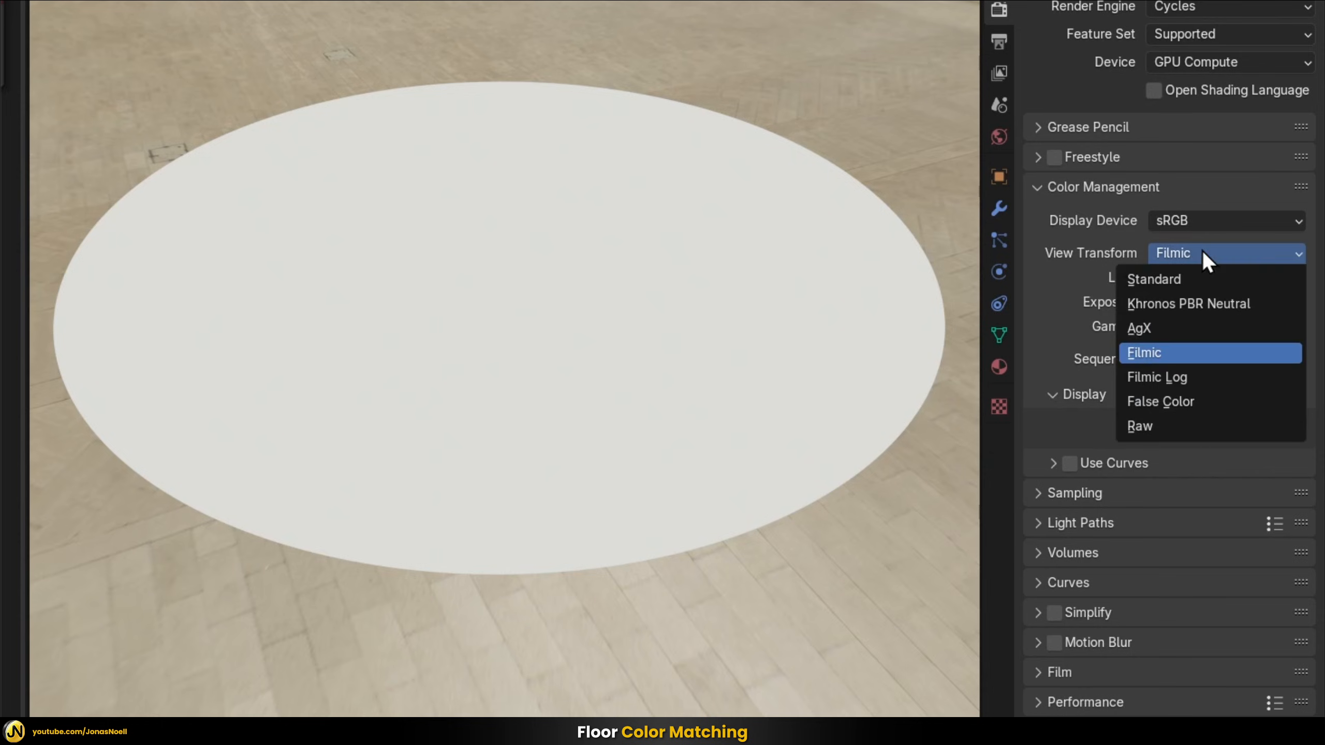
pyautogui.click(1194, 283)
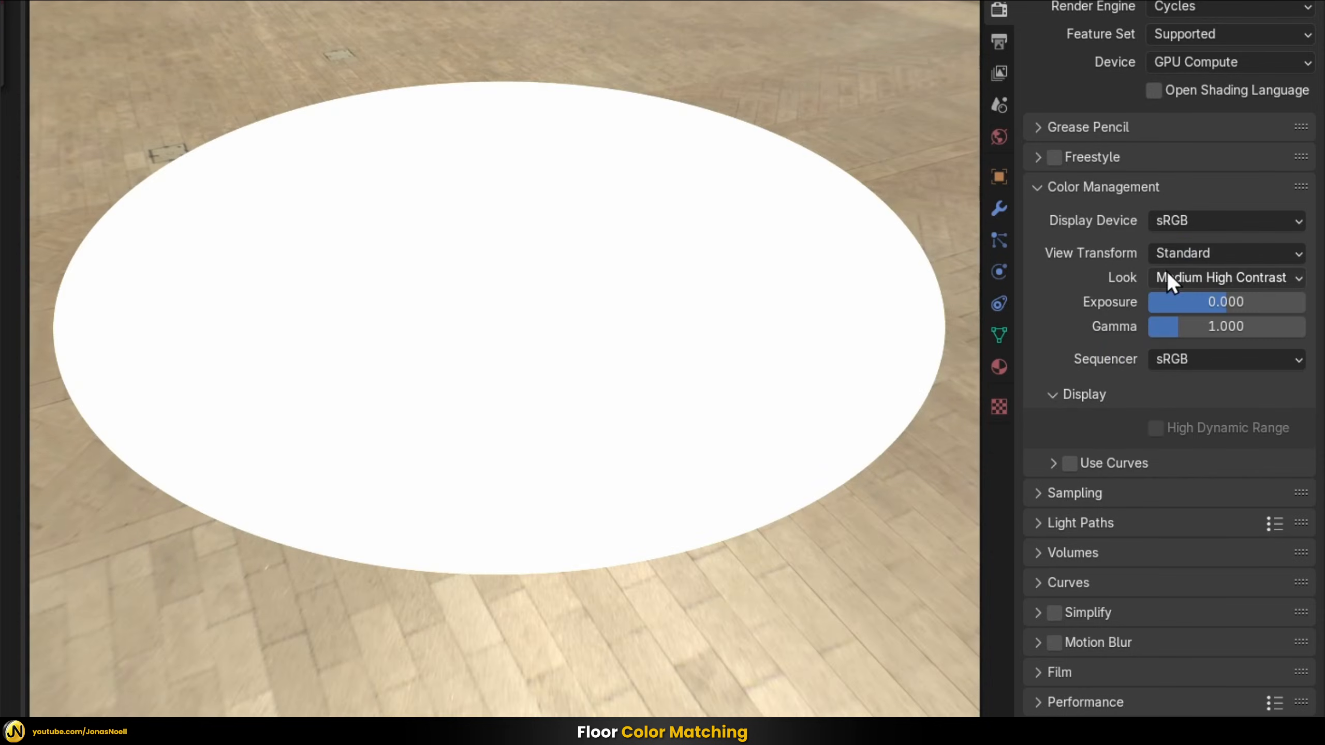
pyautogui.click(1193, 277)
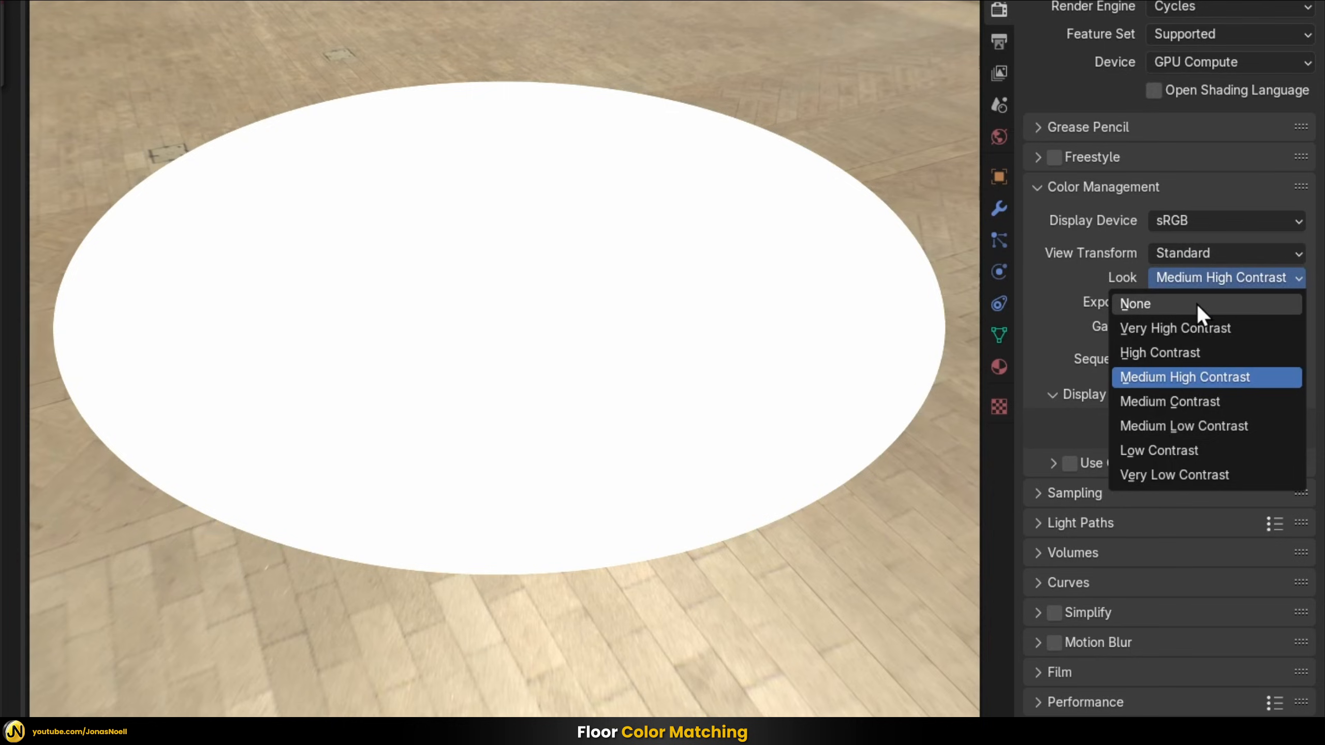
pyautogui.click(1147, 303)
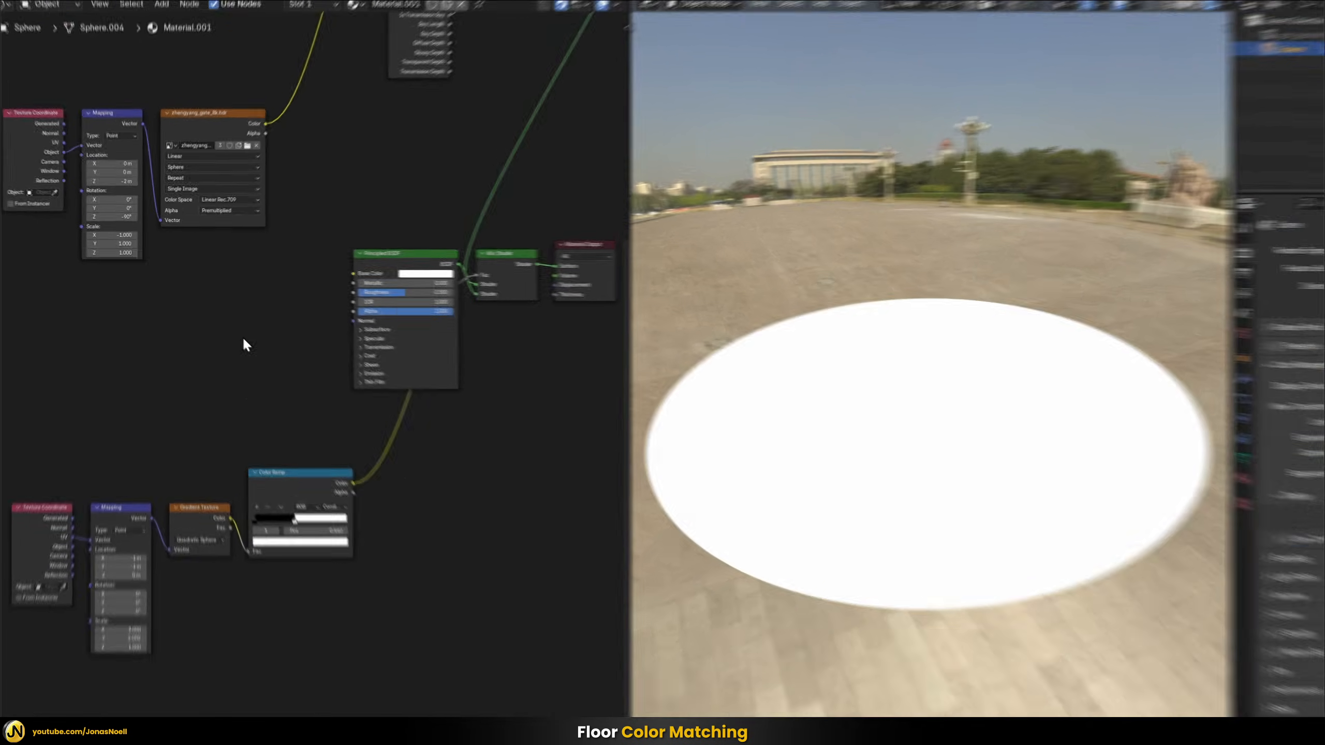
# Add an RGB input node beside the Principled BSDF in the sphere's material
pyautogui.hotkey('shift', 'a')
pyautogui.write('rgb')
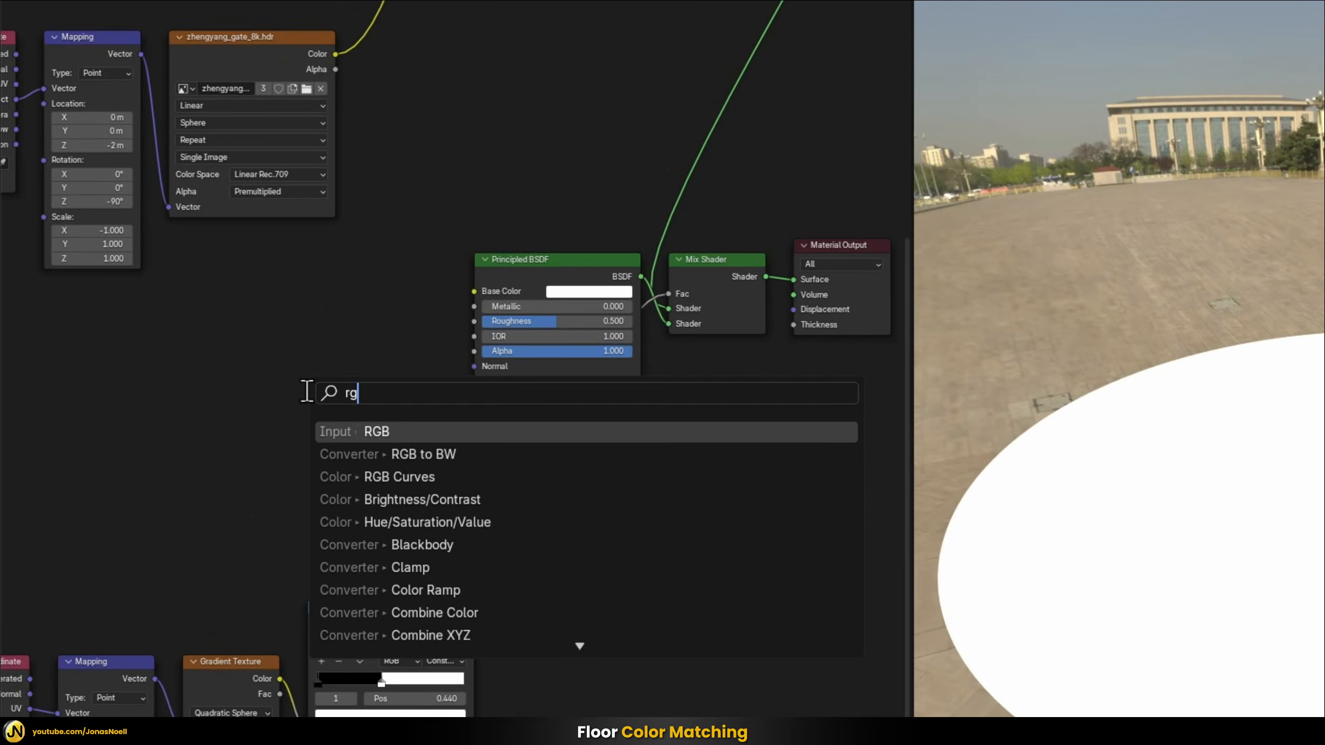
pyautogui.click(379, 431)
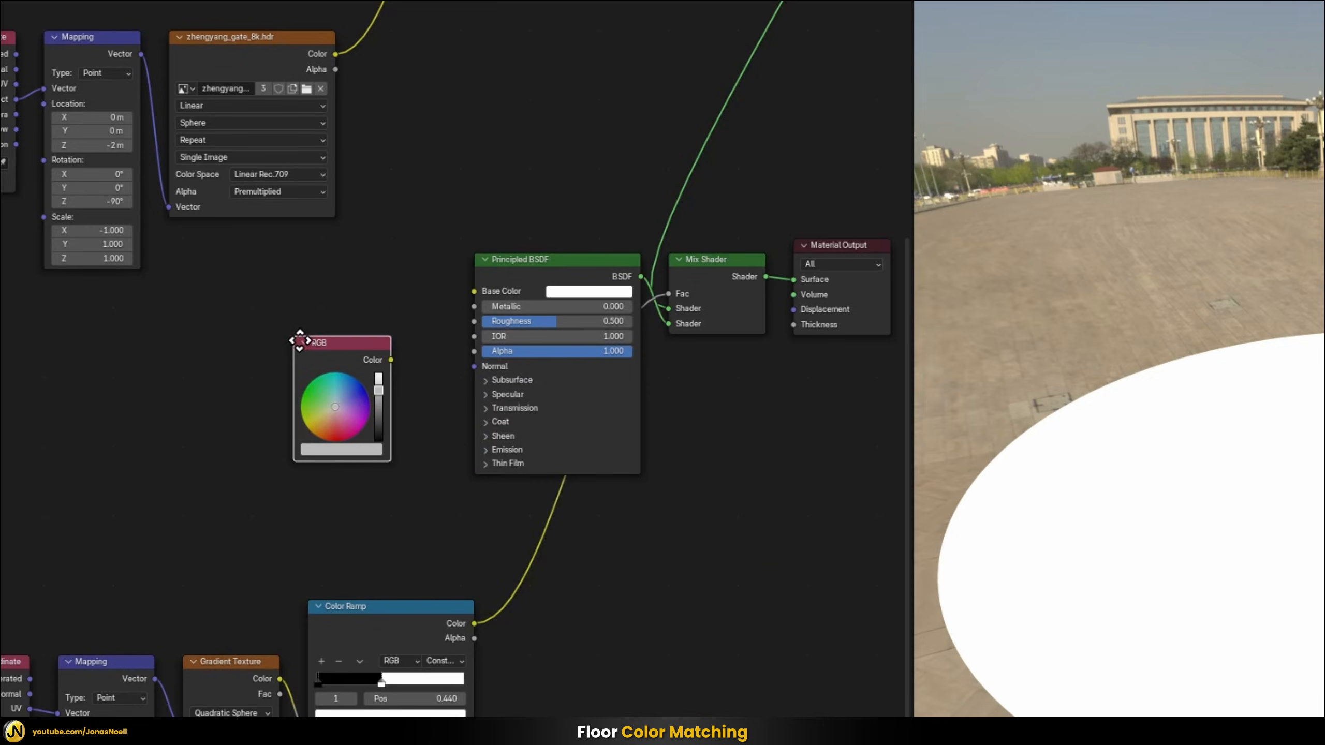
# Sample the white floor circle in the rendered view as the RGB node's color and check its values
pyautogui.click(328, 449)
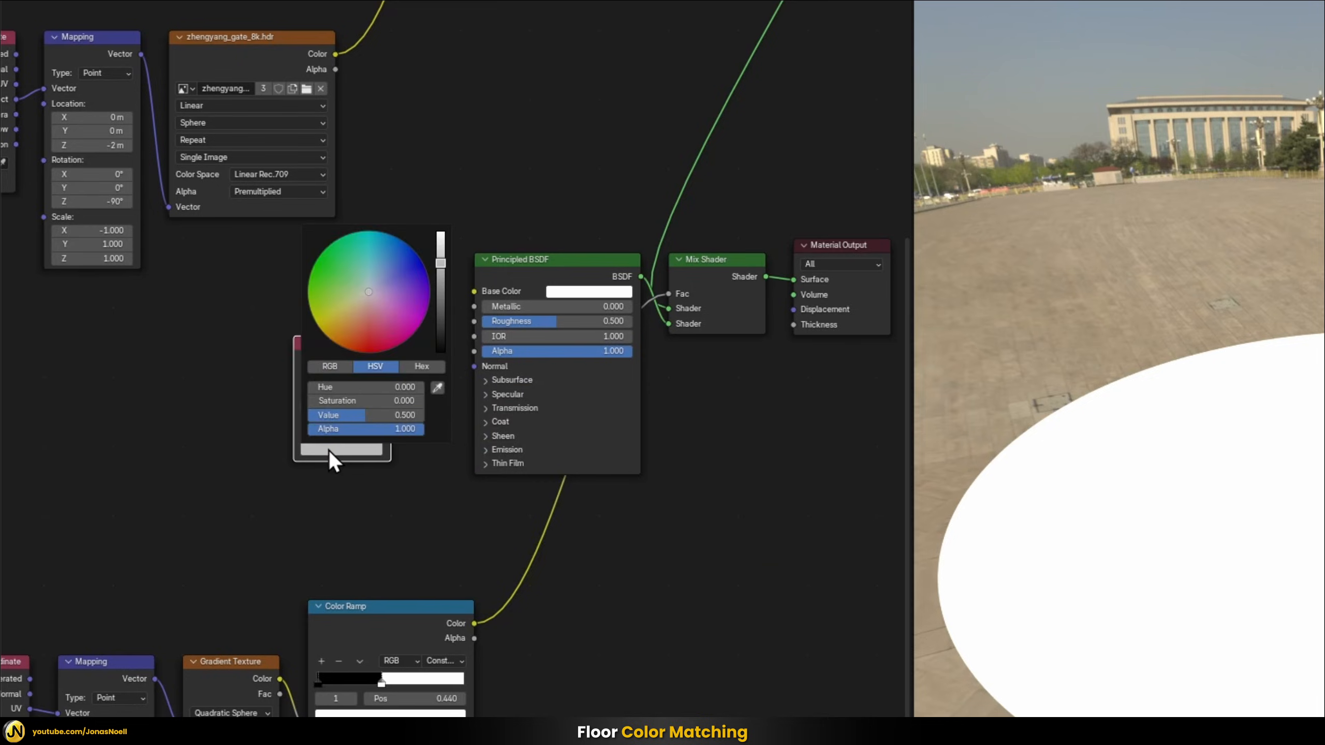
pyautogui.click(438, 387)
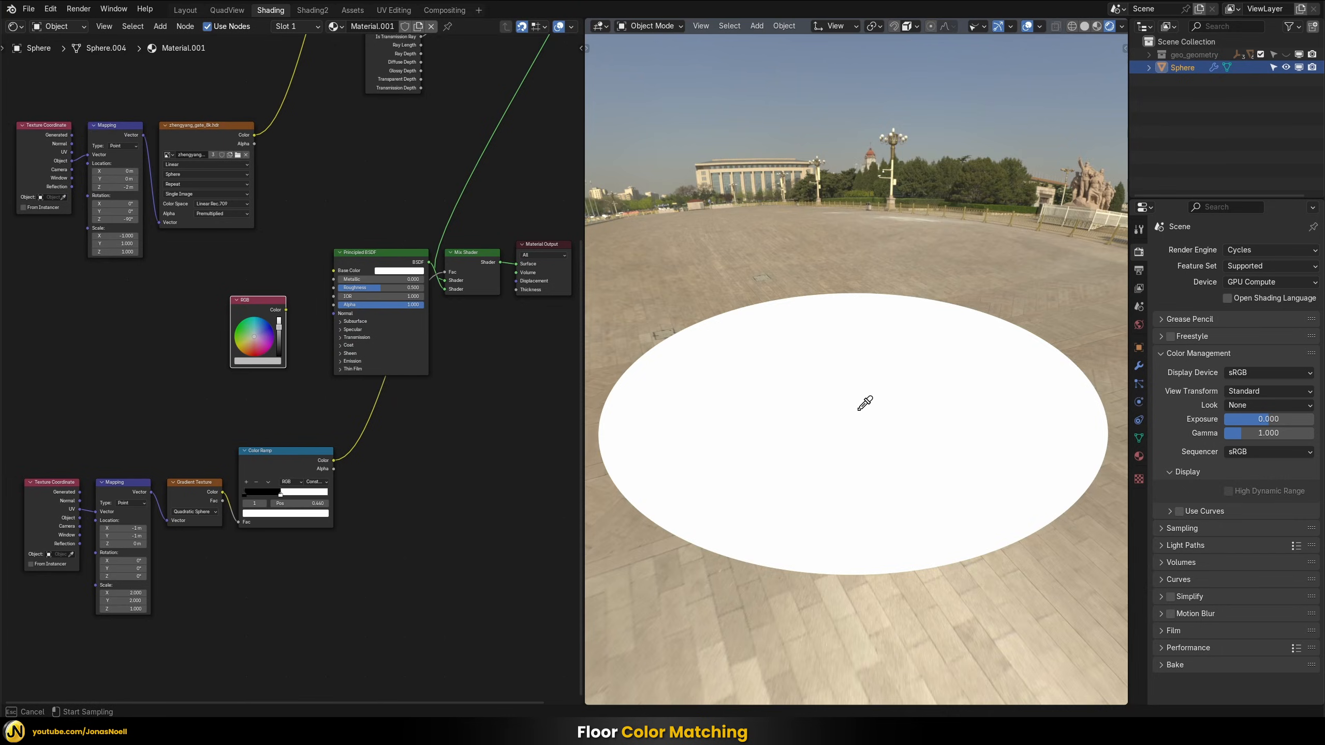
pyautogui.click(858, 410)
pyautogui.click(266, 361)
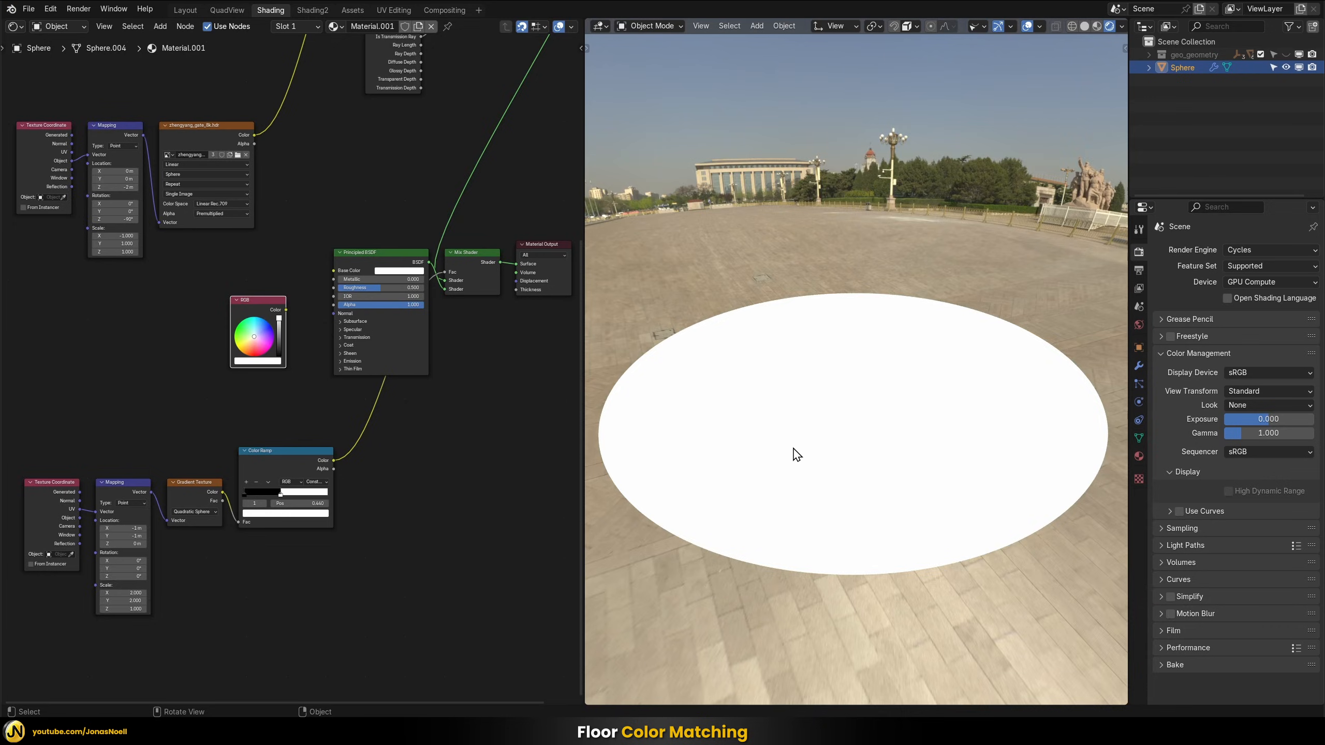
# Show the World node tree and lower the Strength of the Emission node fed by the HDRI texture to 0.4
pyautogui.click(76, 29)
pyautogui.click(60, 73)
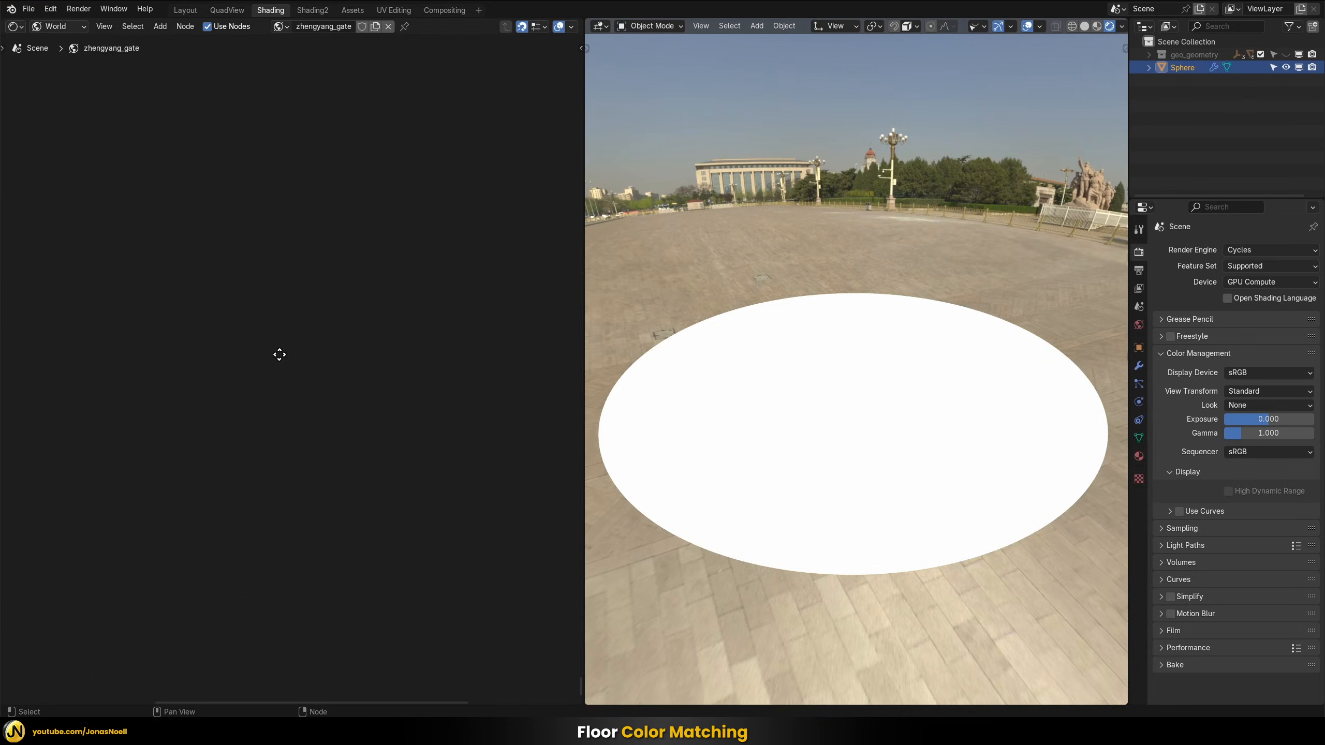
pyautogui.moveTo(373, 370); pyautogui.dragTo(343, 411, button='middle')
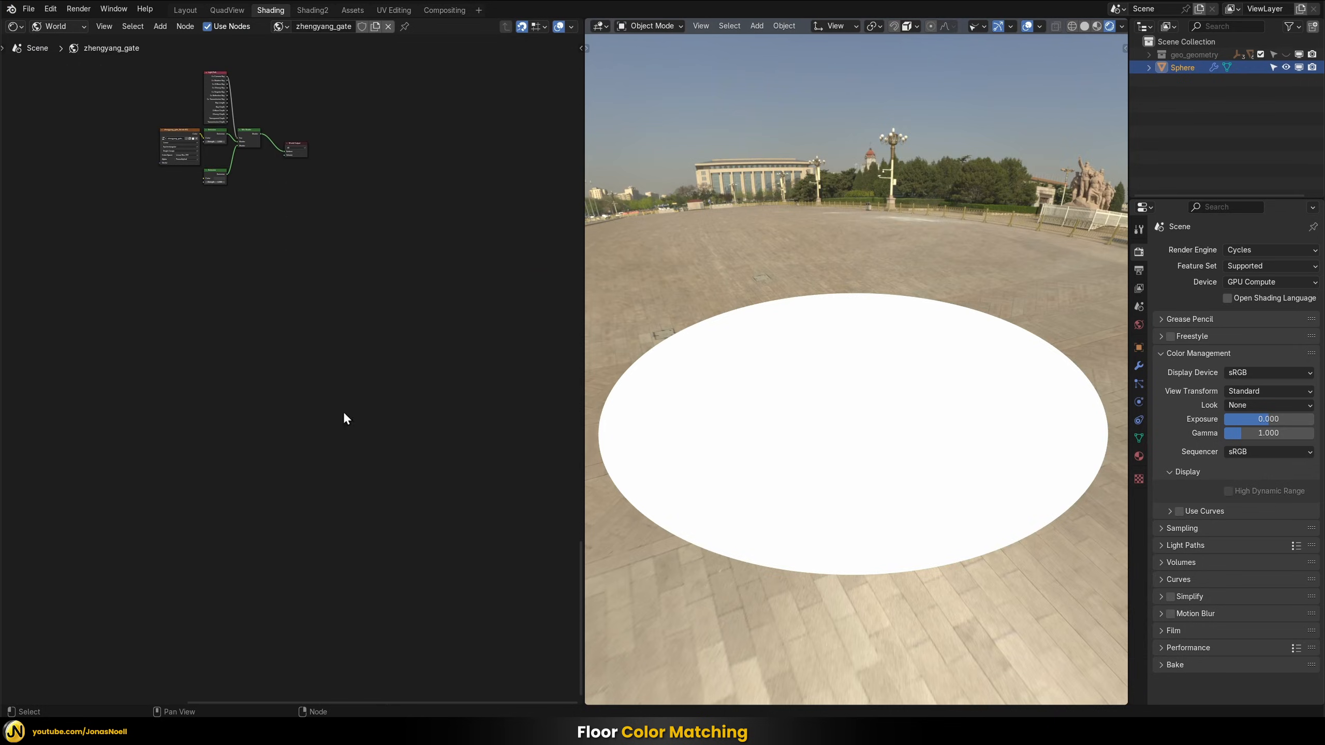
pyautogui.scroll(4, 319, 371)
pyautogui.moveTo(236, 112); pyautogui.dragTo(320, 310, button='middle')
pyautogui.scroll(5, 360, 325)
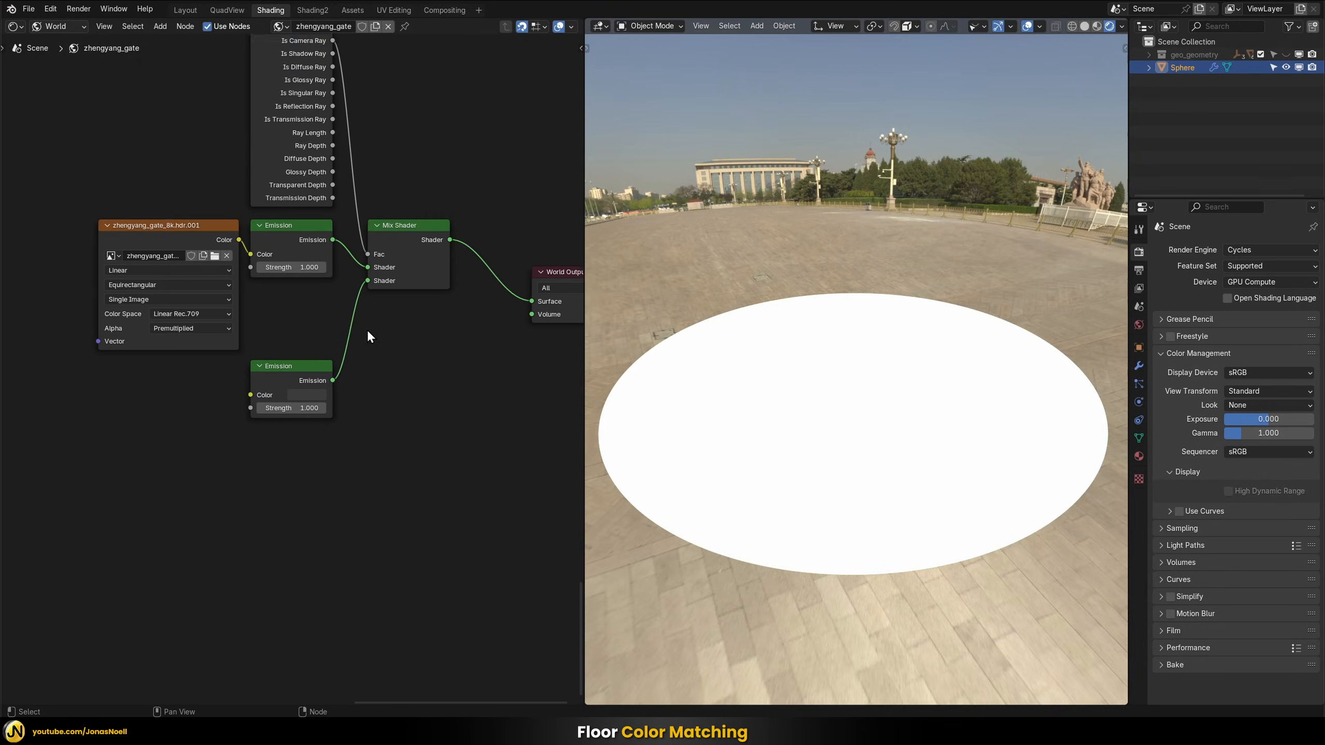
pyautogui.scroll(-1, 290, 413)
pyautogui.moveTo(293, 411); pyautogui.dragTo(312, 425, button='middle')
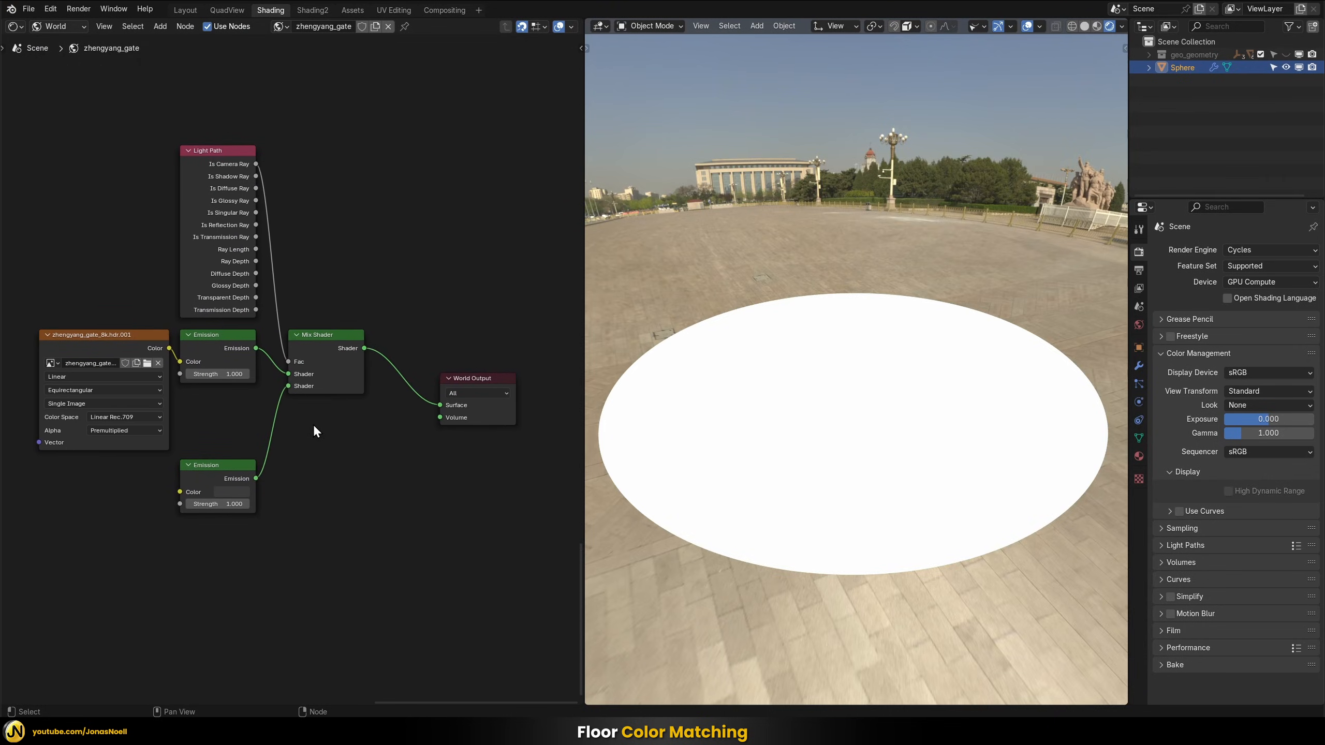
pyautogui.click(221, 337)
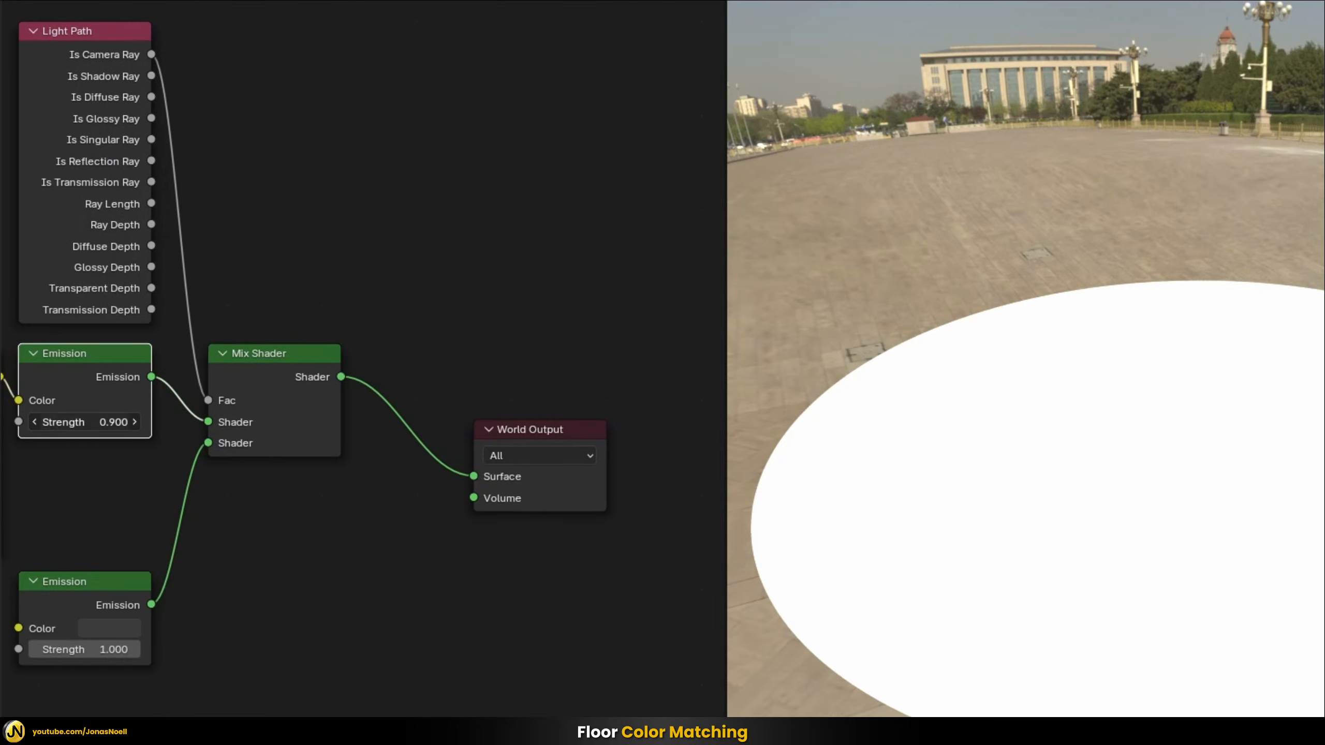
pyautogui.moveTo(125, 421); pyautogui.dragTo(116, 422)
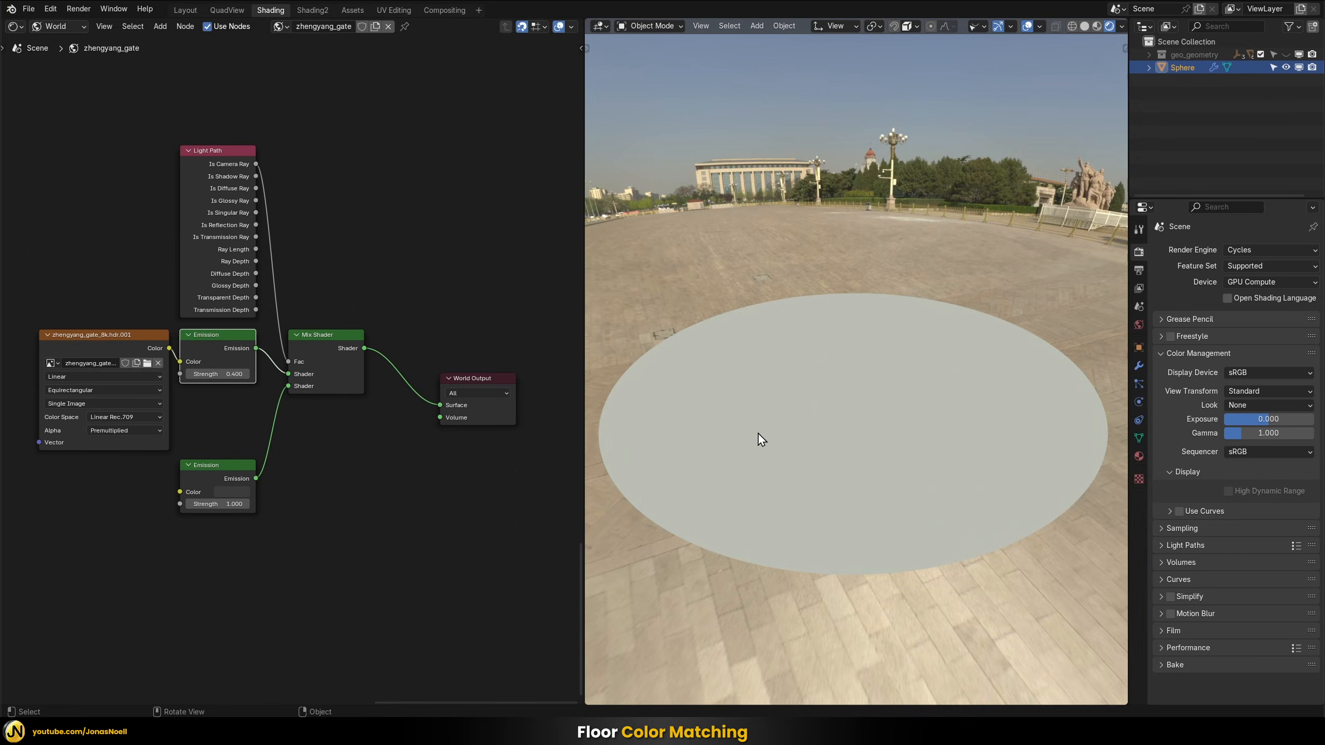
# Set the Strength of the World's HDRI-fed Emission node to 0.5
pyautogui.click(230, 374)
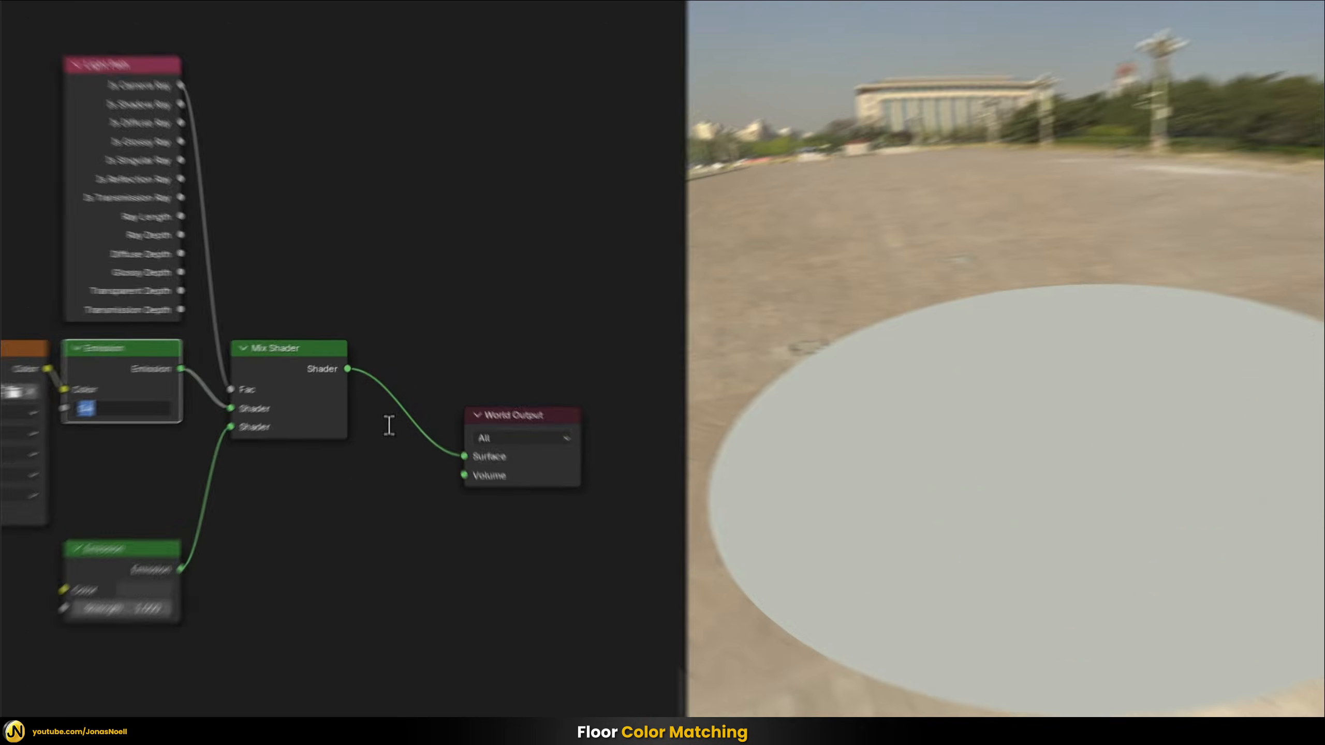
pyautogui.write('.')
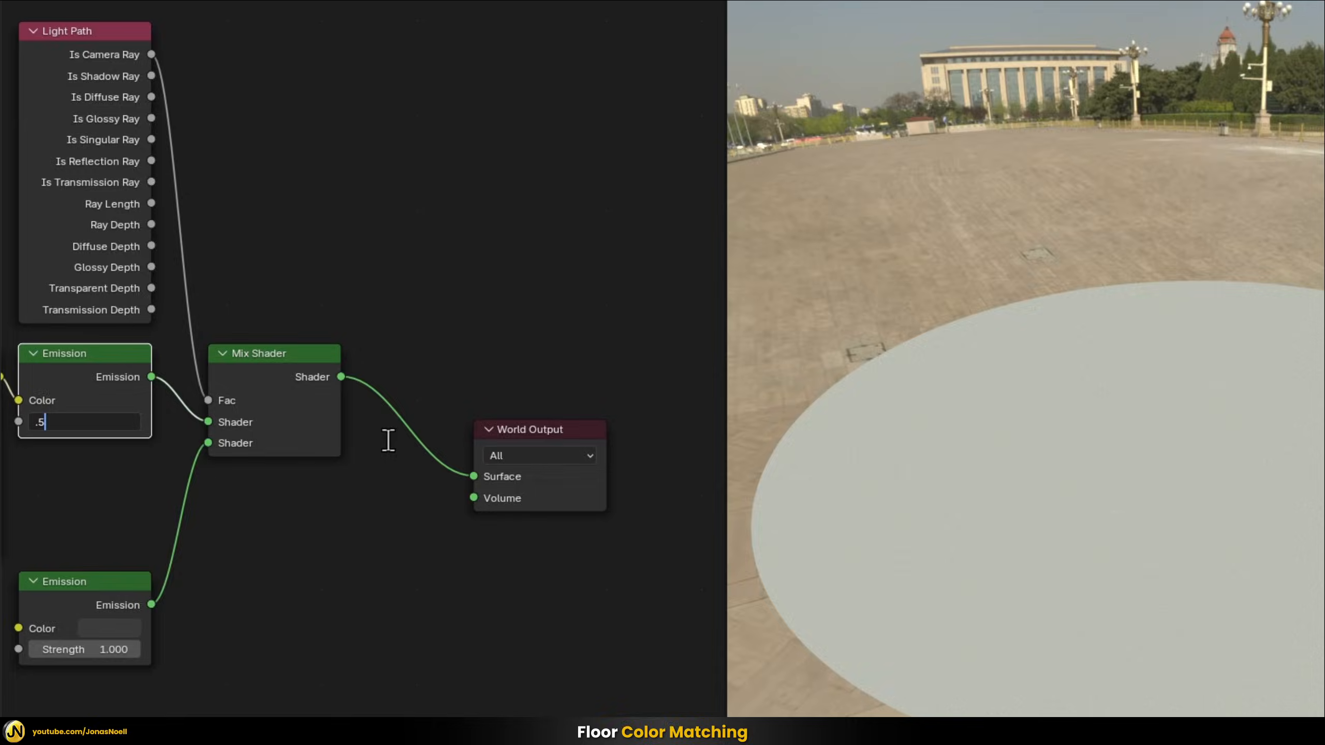
pyautogui.write('5')
pyautogui.press('Return')
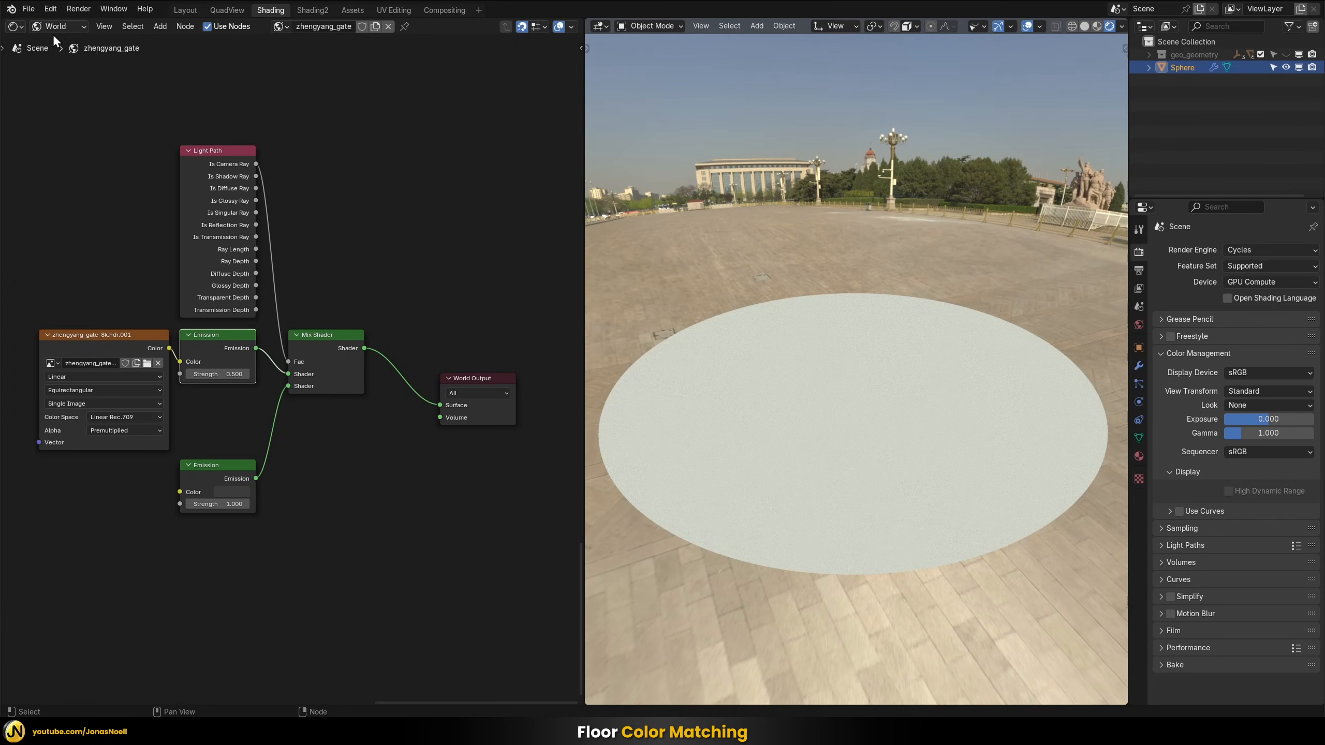
# Return to the sphere's material nodes and resample the dimmed floor circle into the RGB node's color
pyautogui.click(54, 27)
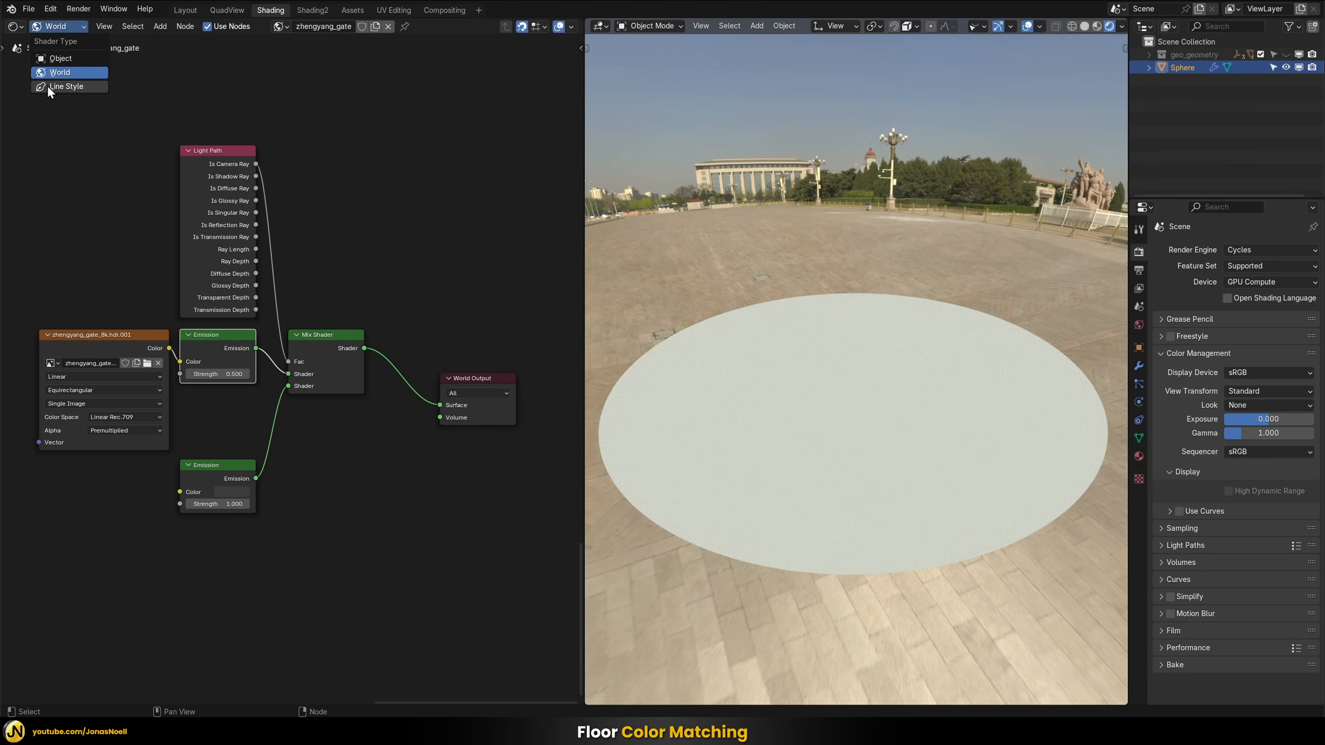
pyautogui.click(62, 58)
pyautogui.moveTo(139, 674); pyautogui.dragTo(284, 433, button='middle')
pyautogui.scroll(-4, 282, 441)
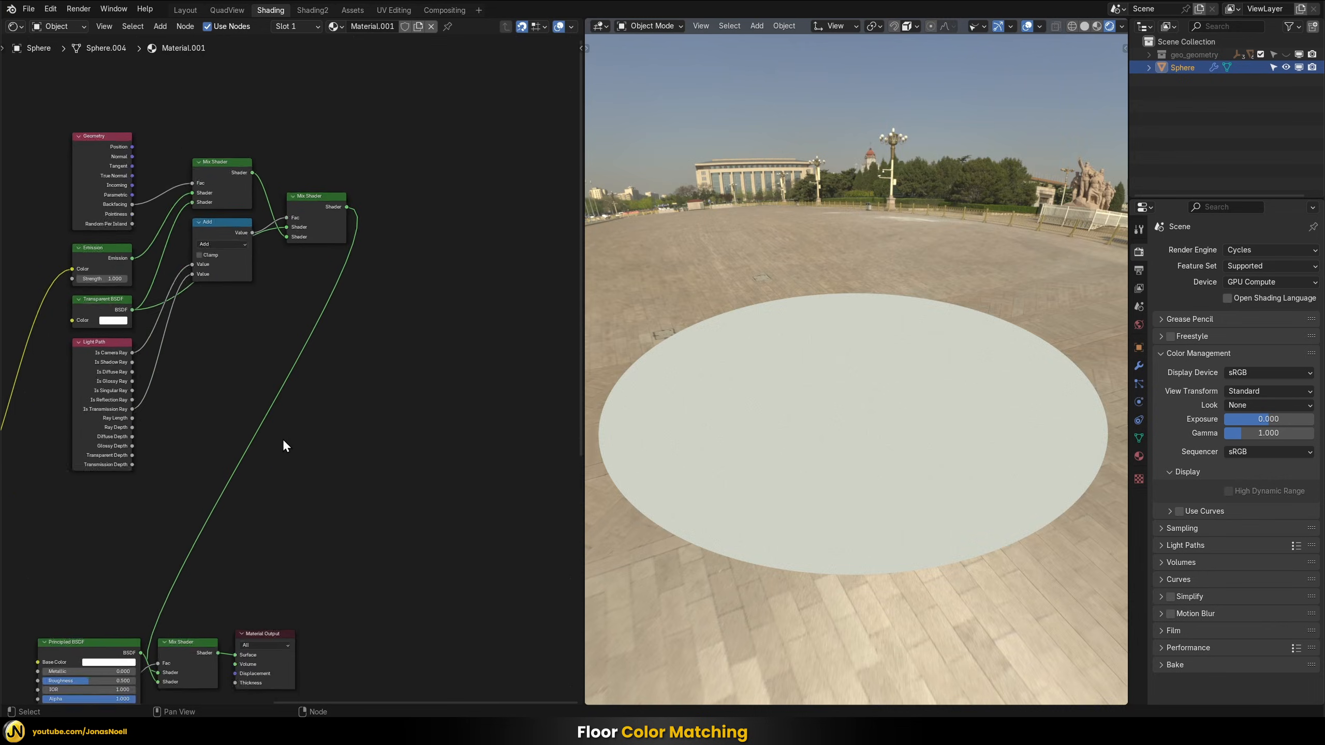
pyautogui.moveTo(37, 683); pyautogui.dragTo(208, 449, button='middle')
pyautogui.scroll(7, 187, 490)
pyautogui.moveTo(161, 510); pyautogui.dragTo(237, 420, button='middle')
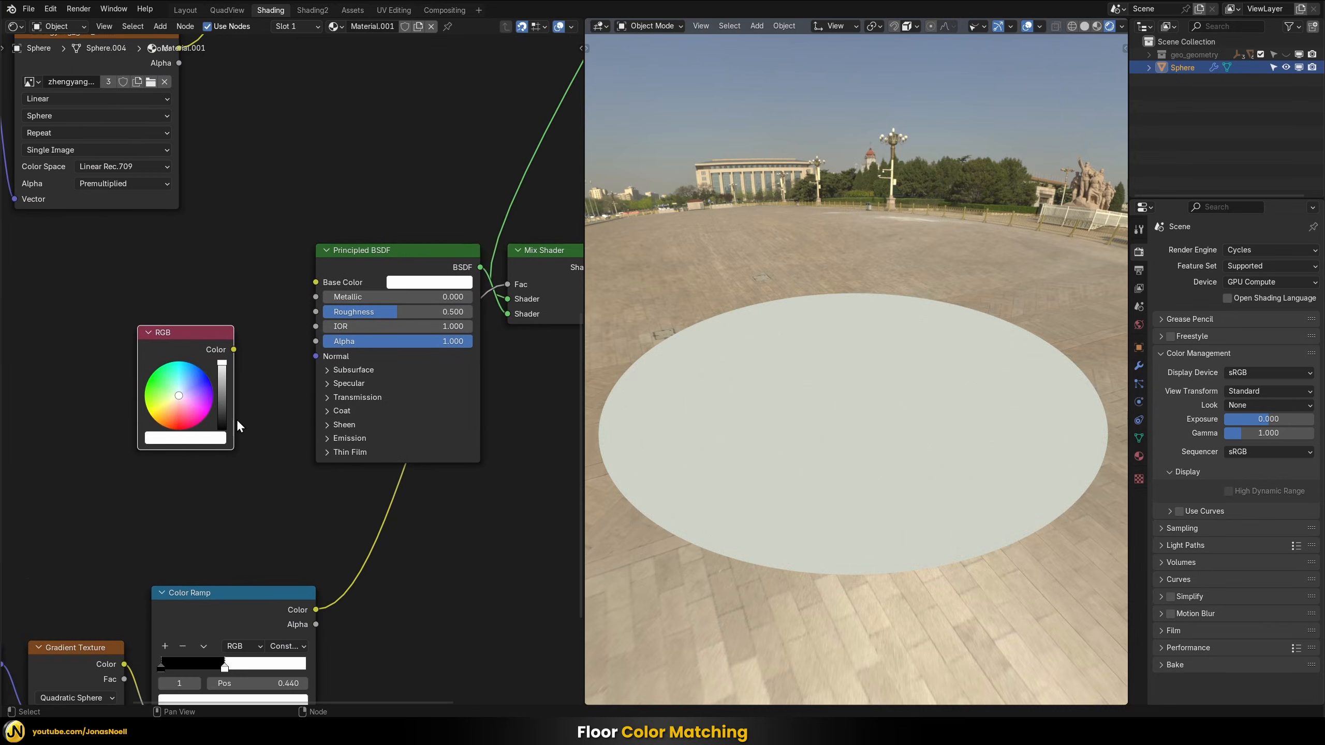
pyautogui.click(194, 441)
pyautogui.click(279, 377)
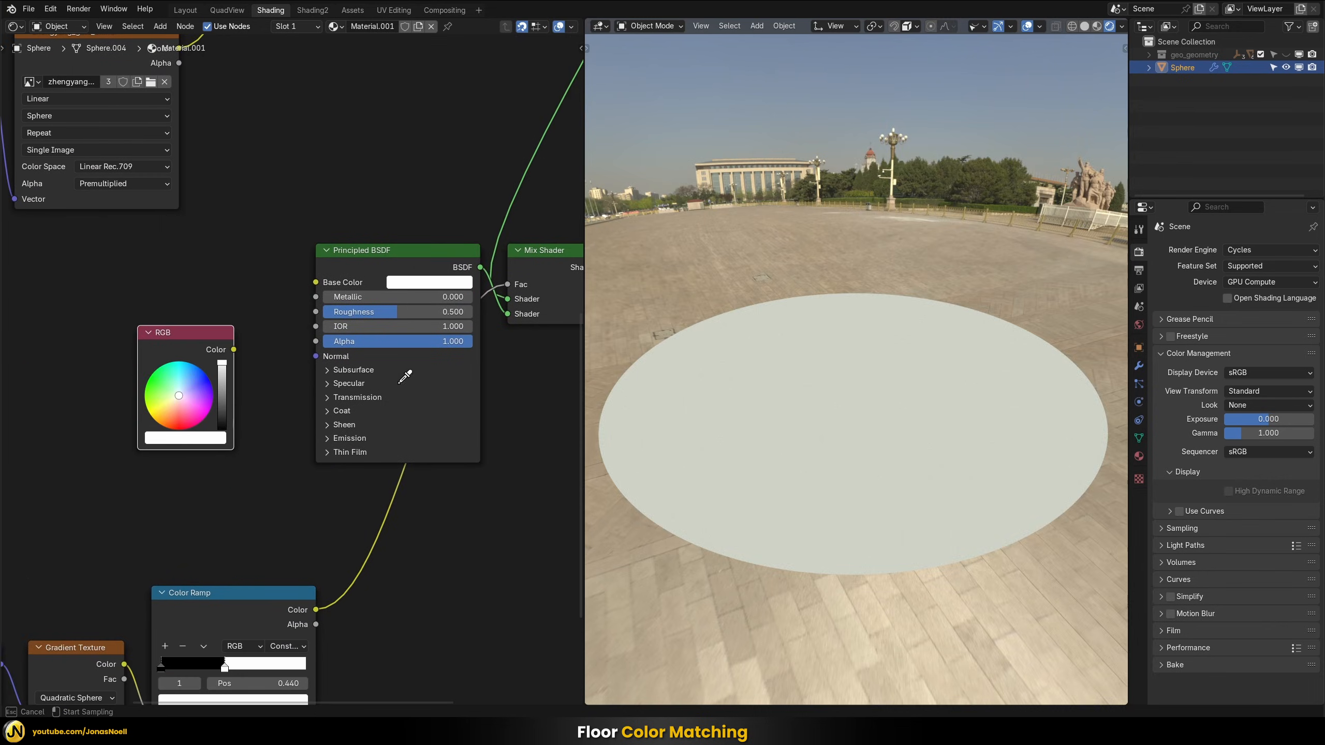
pyautogui.click(864, 419)
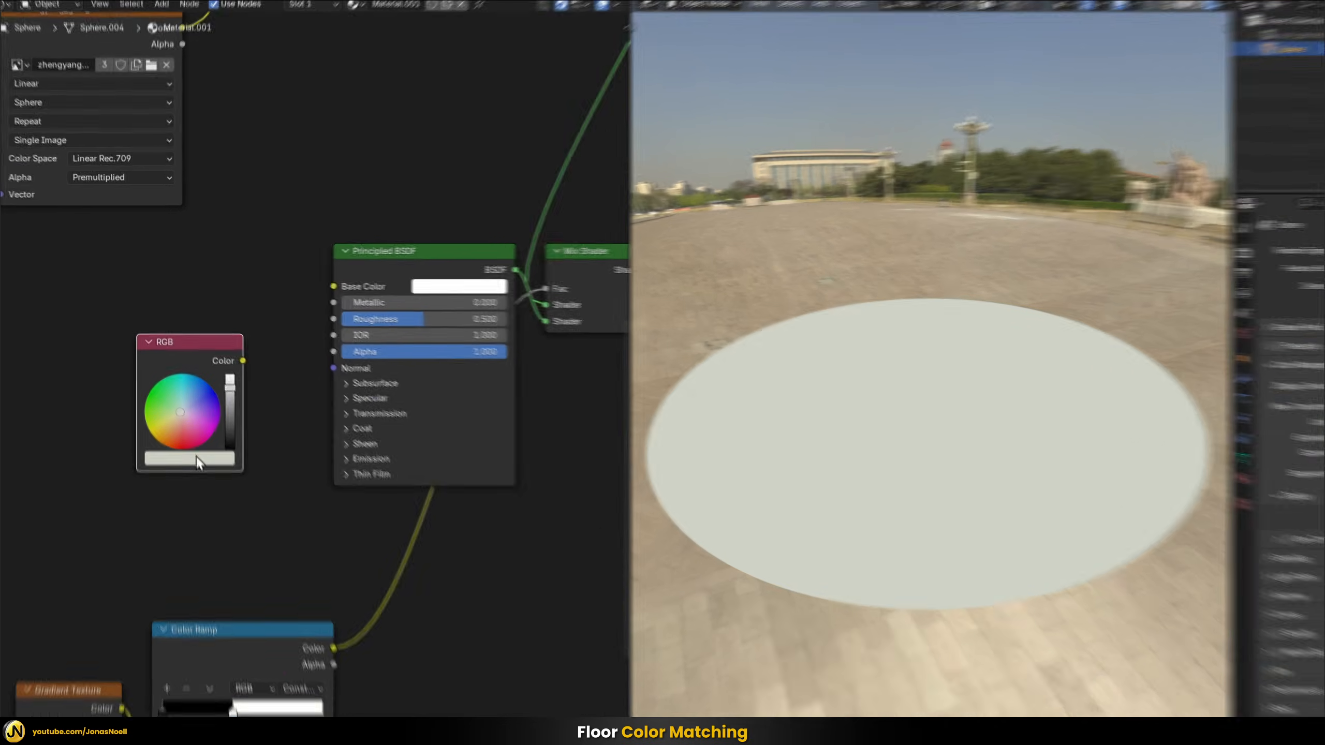
pyautogui.click(180, 437)
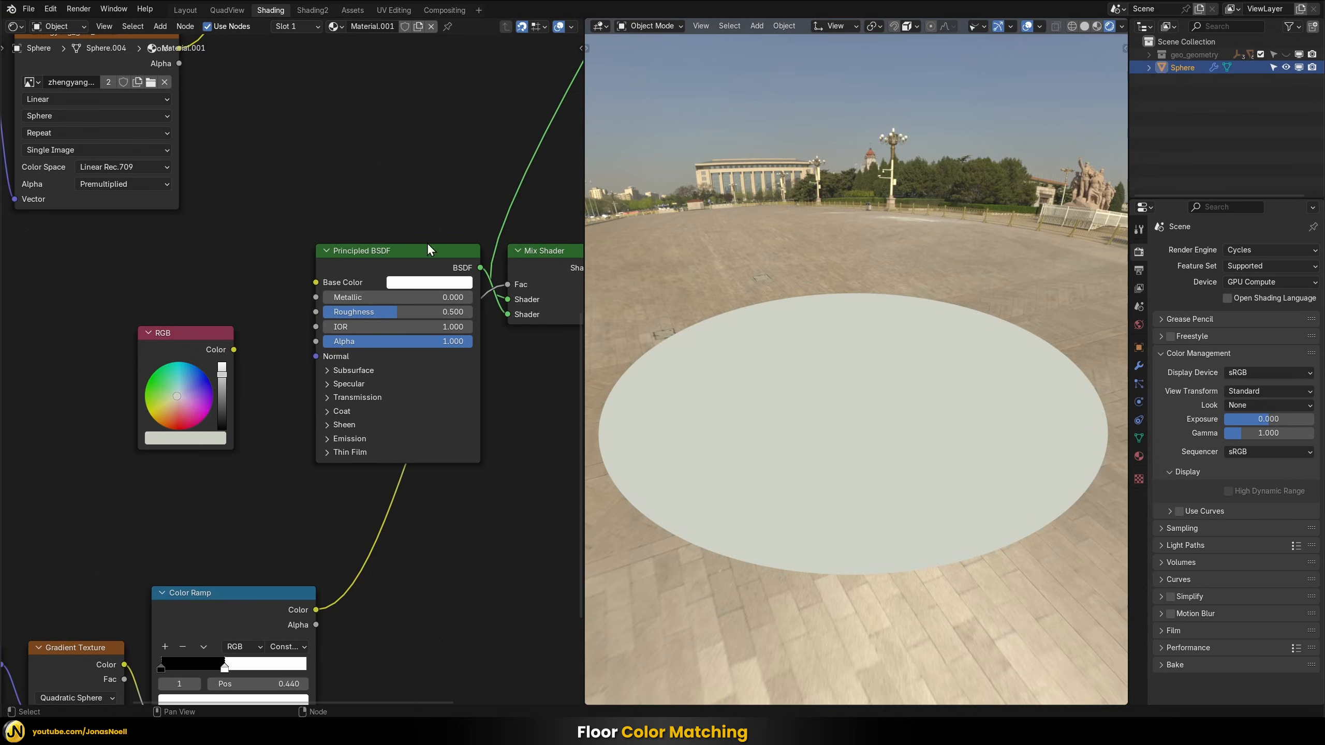
# Set the Strength of the World's HDRI-fed Emission node to 1
pyautogui.click(71, 29)
pyautogui.click(66, 67)
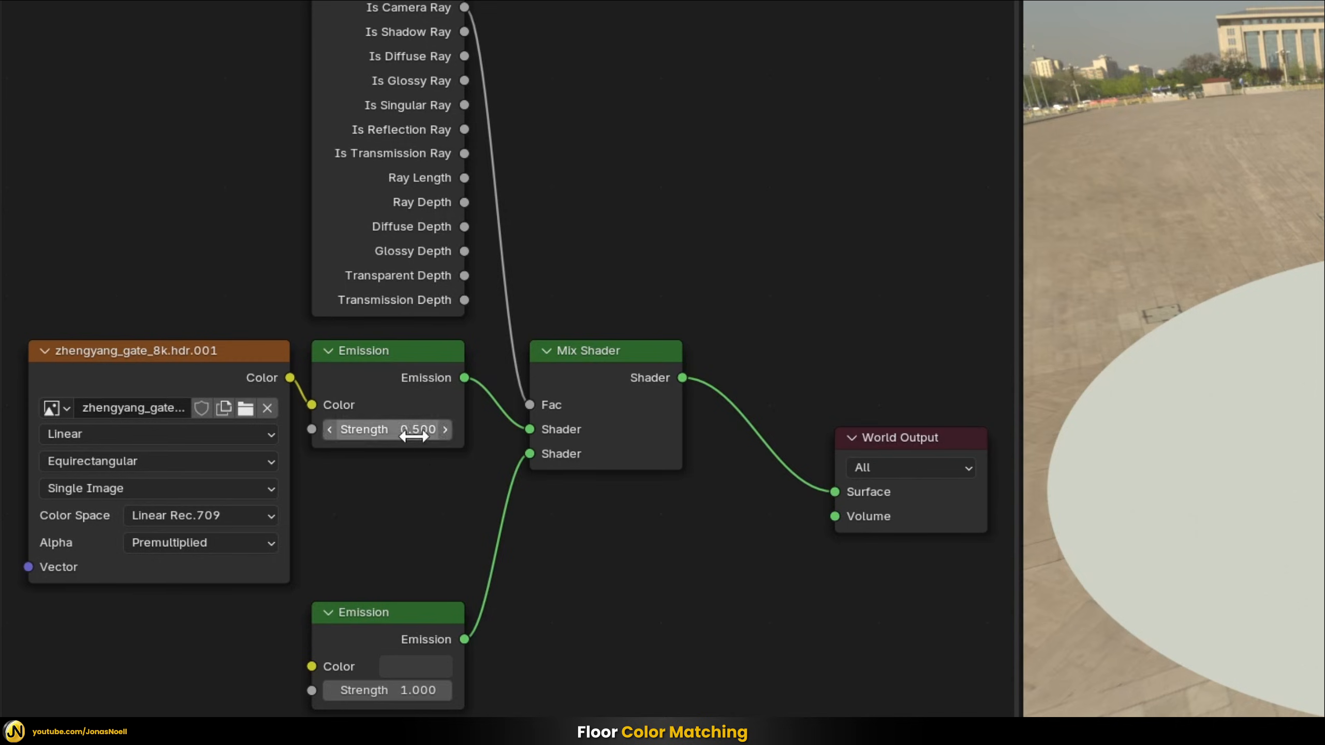
pyautogui.click(412, 431)
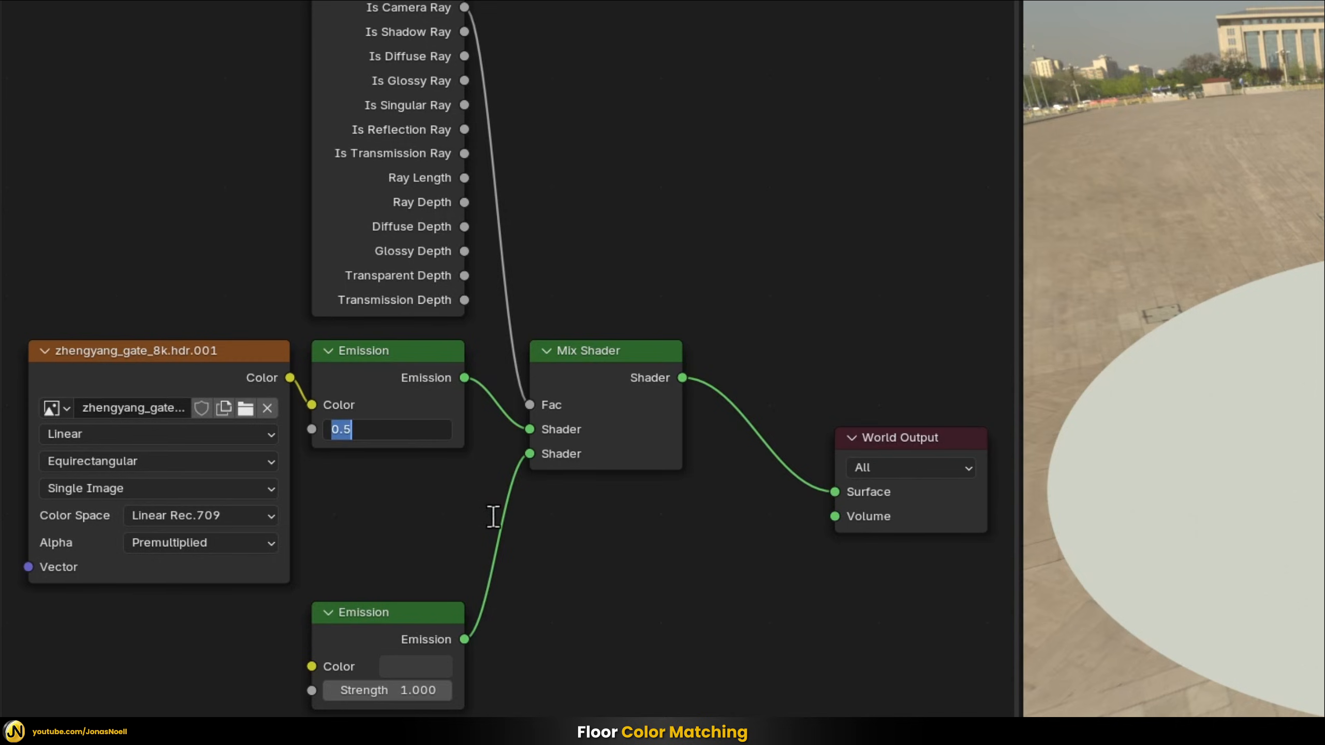
pyautogui.write('1')
pyautogui.press('Return')
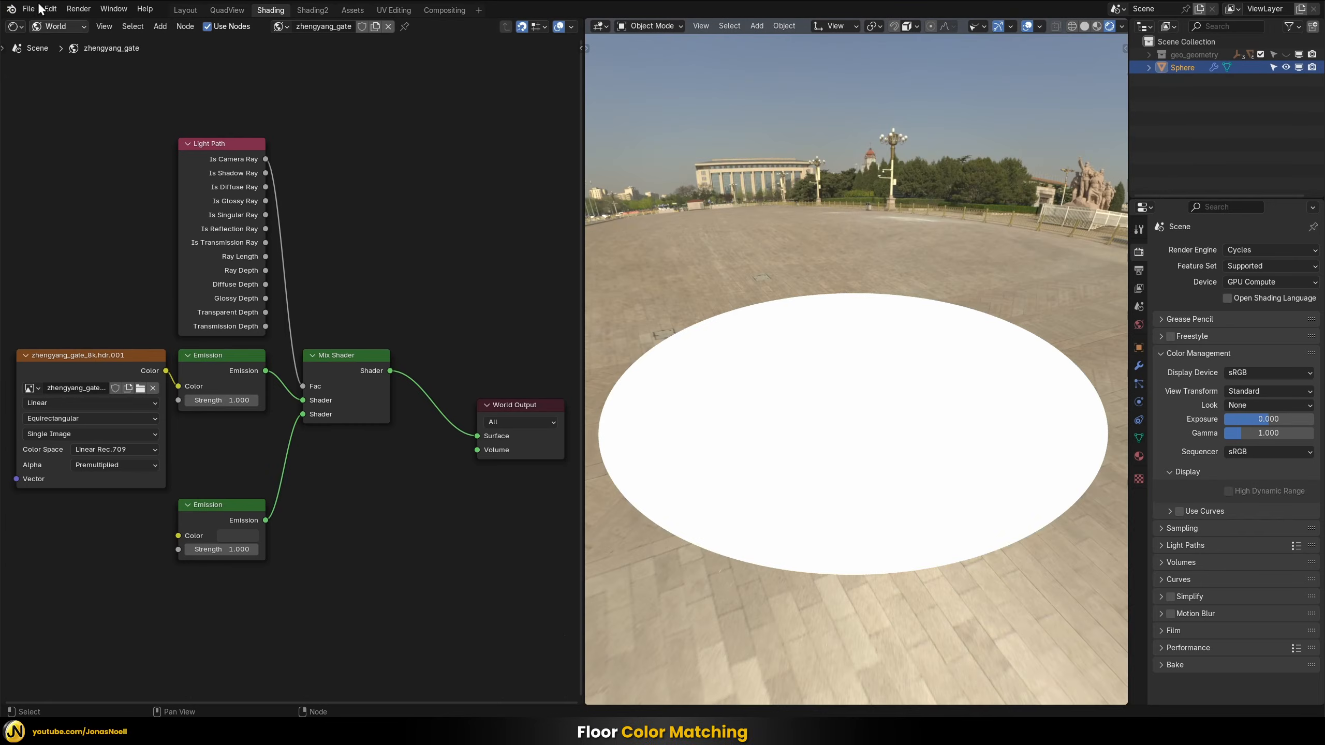
# Double the Value of the sampled color in the material's RGB node with the expression 0.624*2
pyautogui.click(55, 27)
pyautogui.click(60, 58)
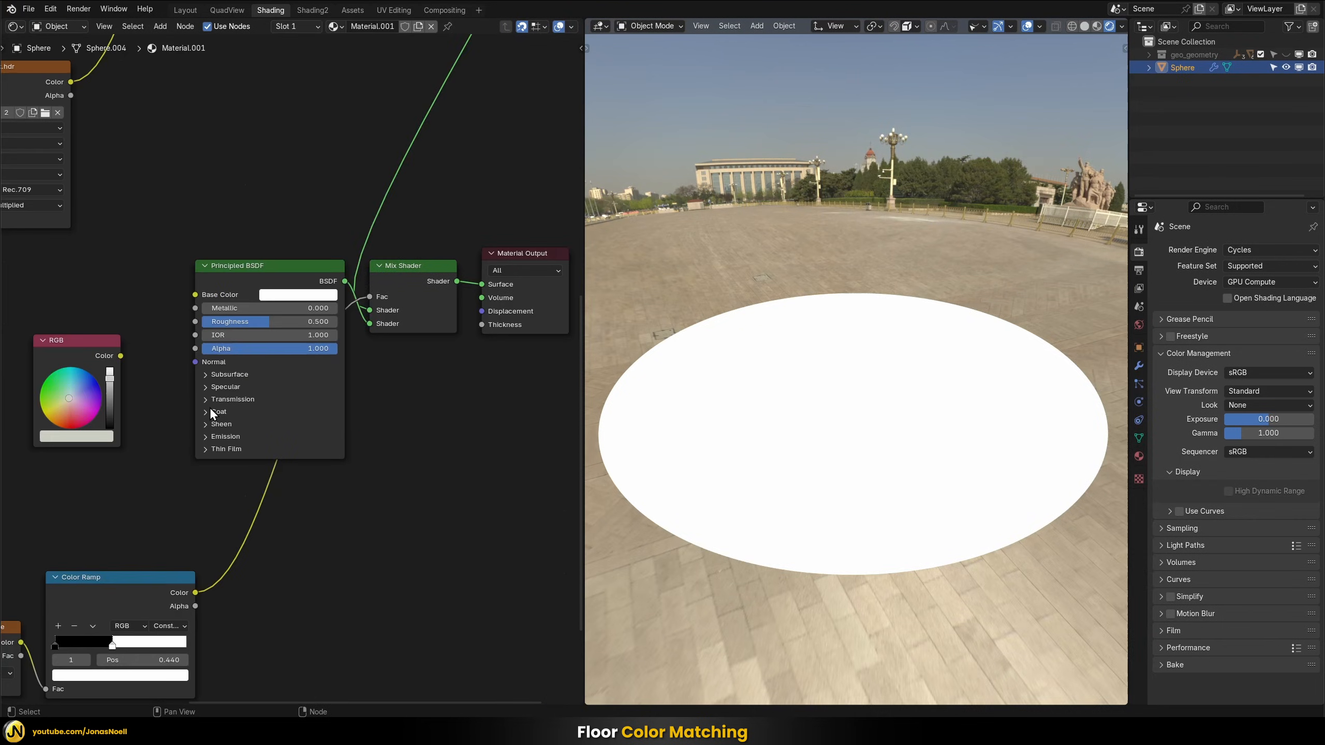
pyautogui.click(91, 439)
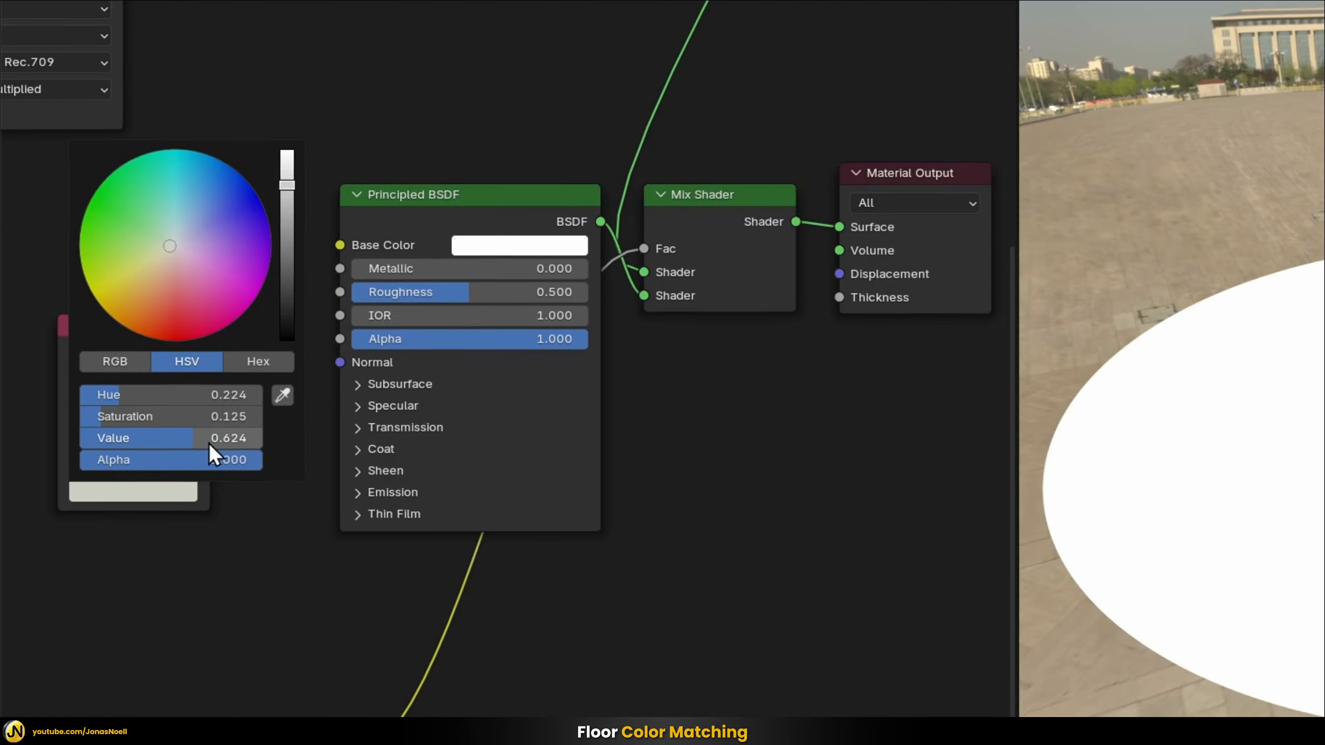
pyautogui.click(99, 406)
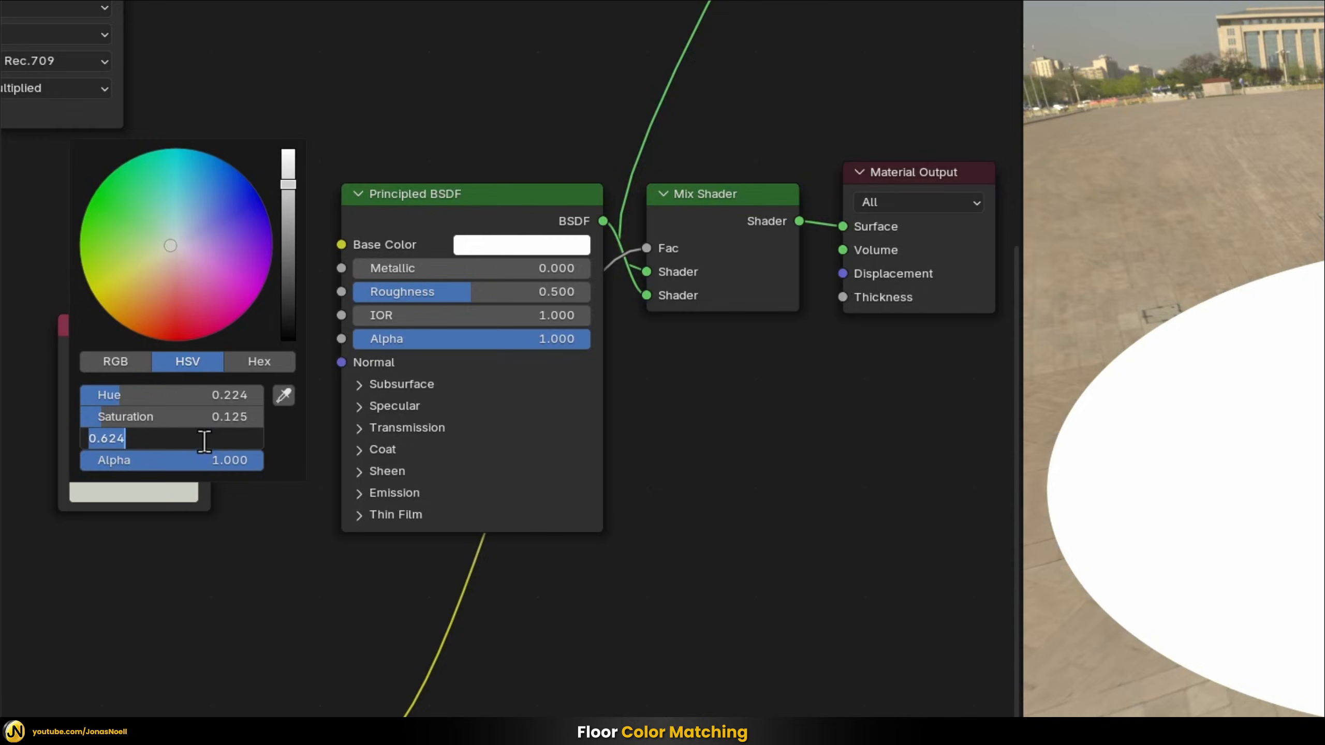
pyautogui.click(164, 441)
pyautogui.write('*2')
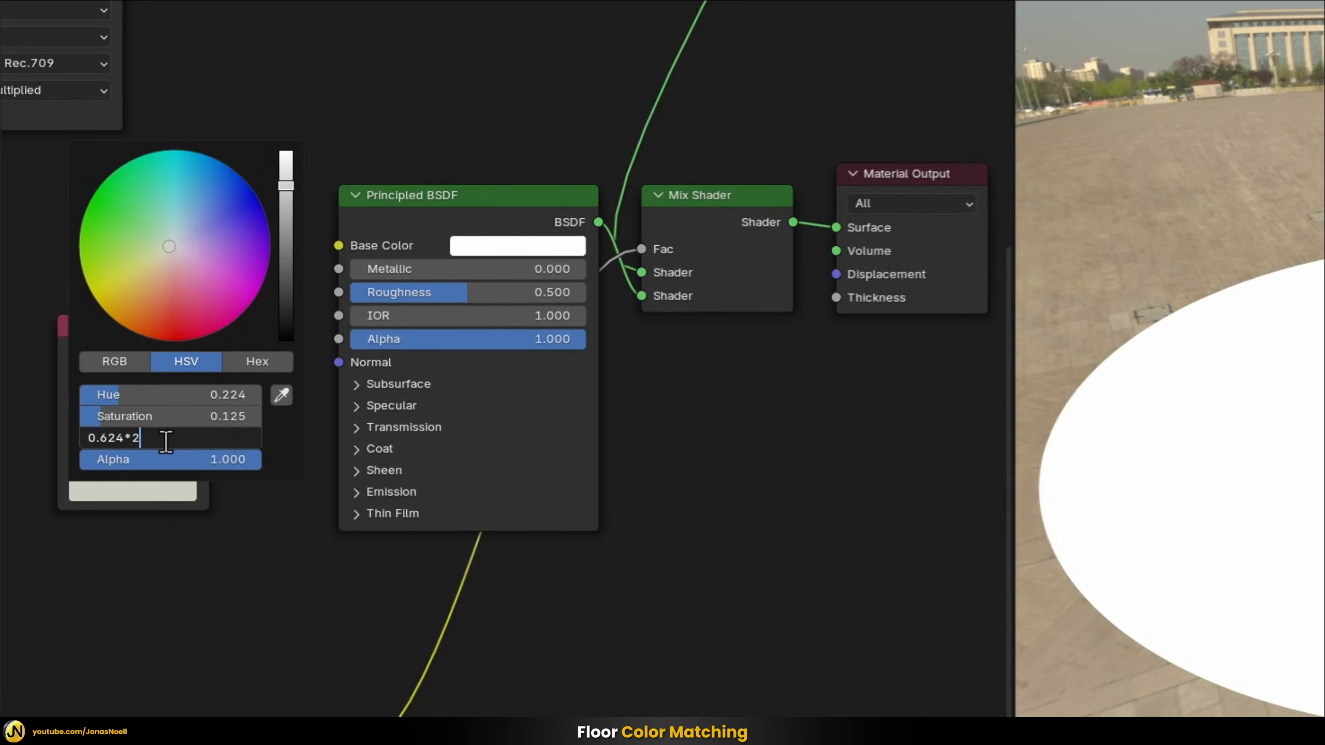
pyautogui.press('Return')
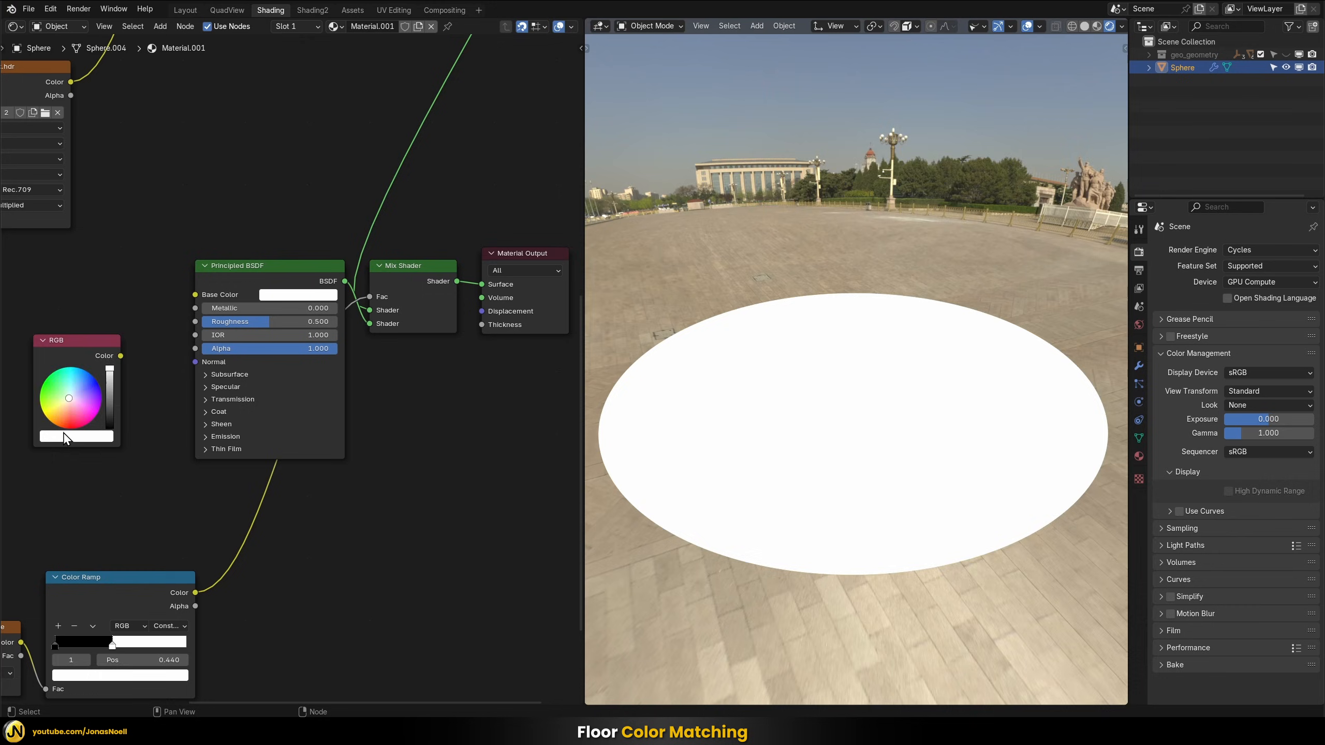
pyautogui.click(65, 437)
pyautogui.click(101, 436)
# Set the view transform to Filmic and the look to Medium High Contrast in color management
pyautogui.click(1256, 391)
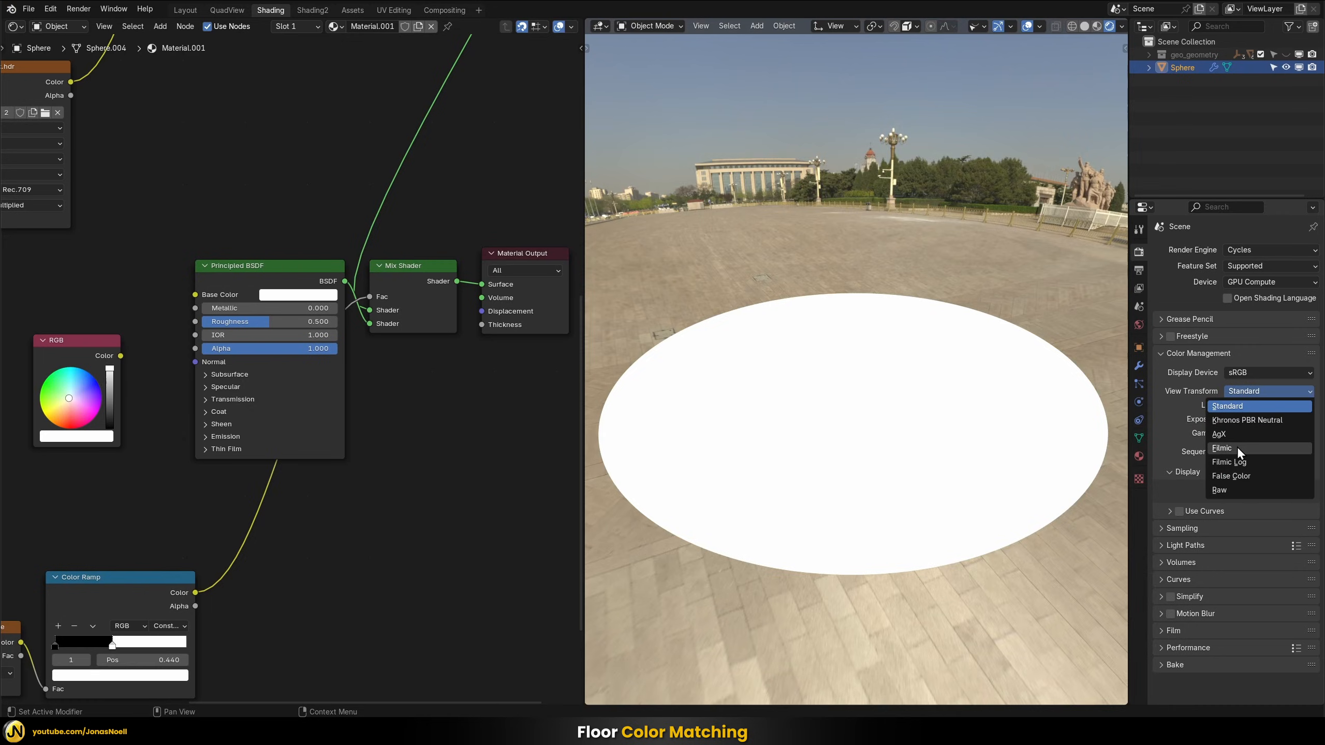
pyautogui.click(1237, 446)
pyautogui.click(1266, 405)
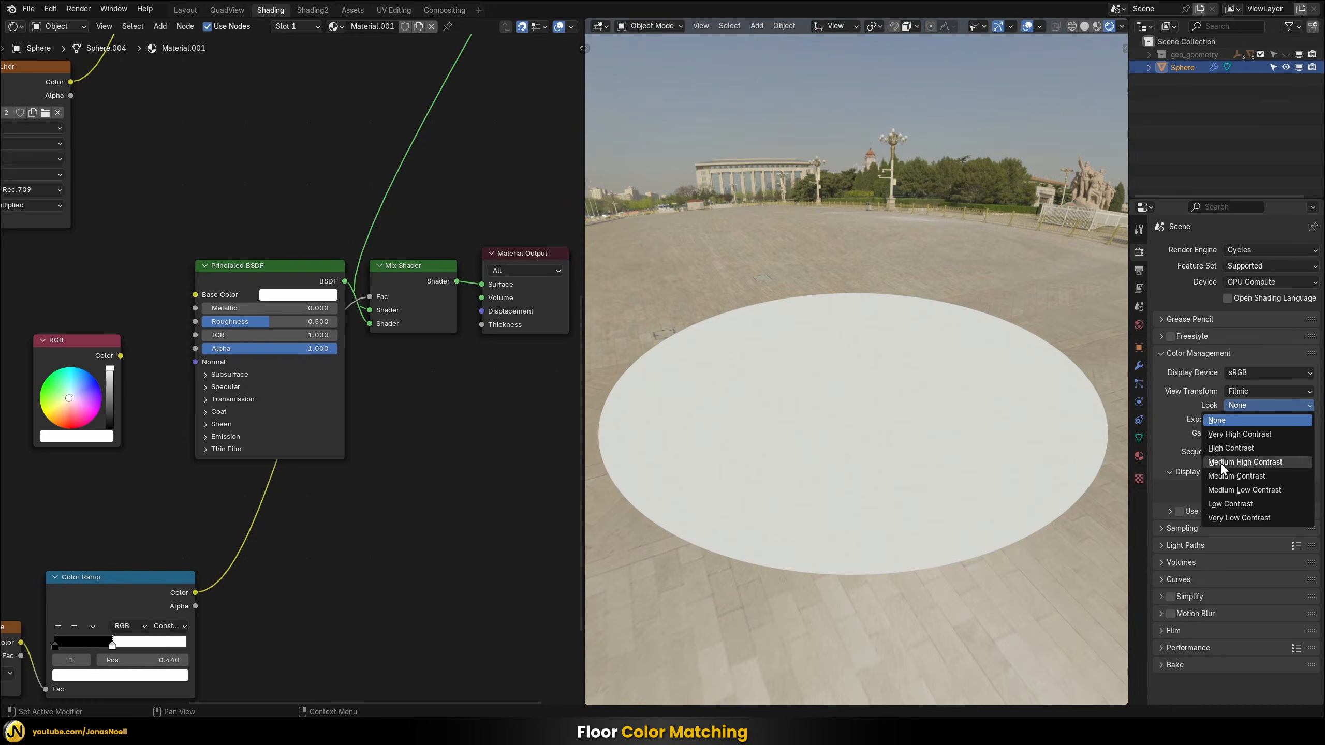
pyautogui.click(1251, 462)
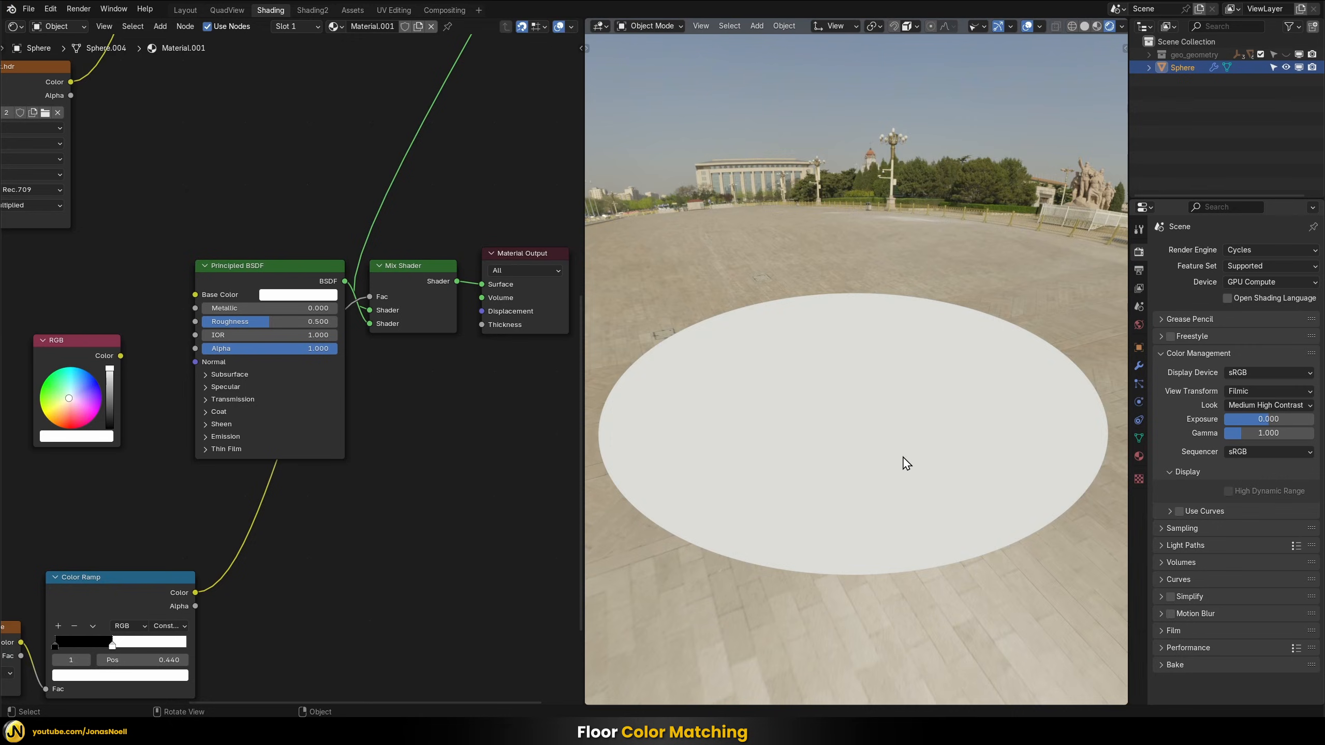
# Connect the HDRI image's Color output to the Principled BSDF's Base Color and compare the floor circle with the surrounding ground
pyautogui.scroll(-3, 872, 415)
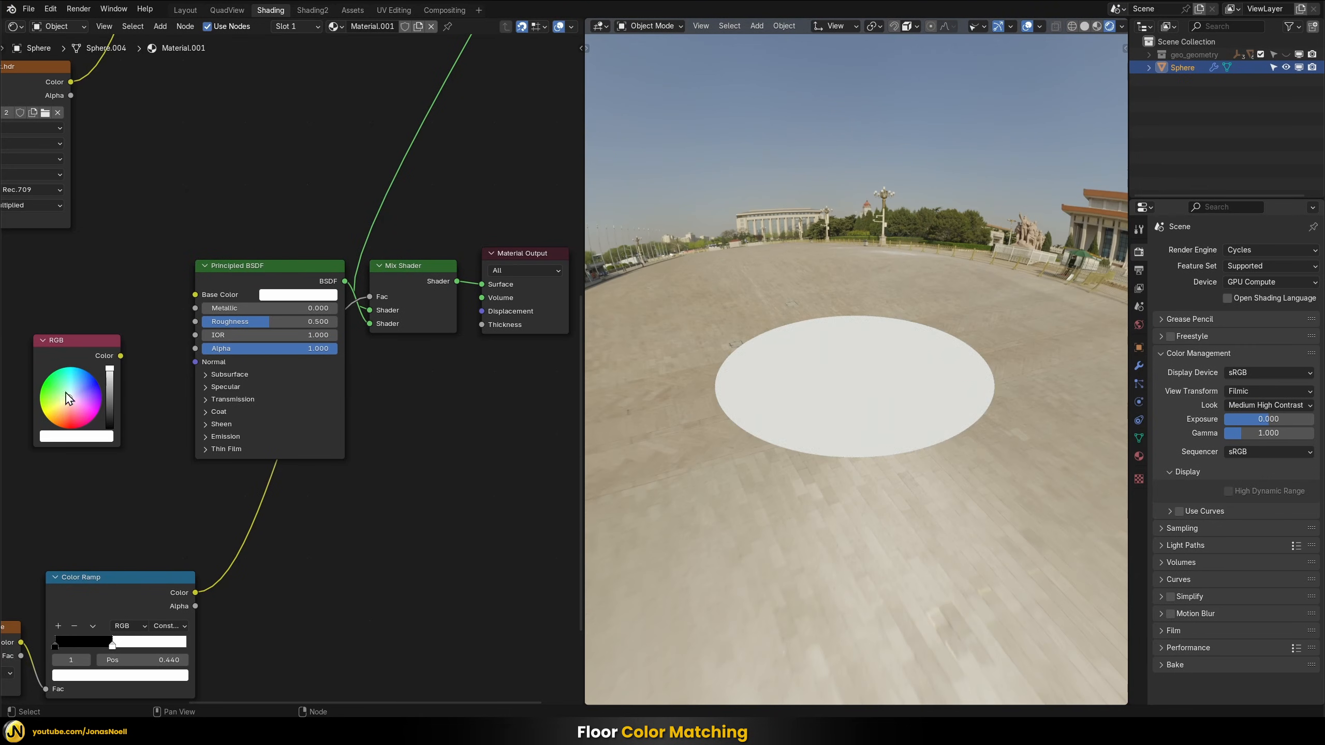
pyautogui.scroll(-4, 182, 219)
pyautogui.moveTo(71, 184); pyautogui.dragTo(200, 206, button='middle')
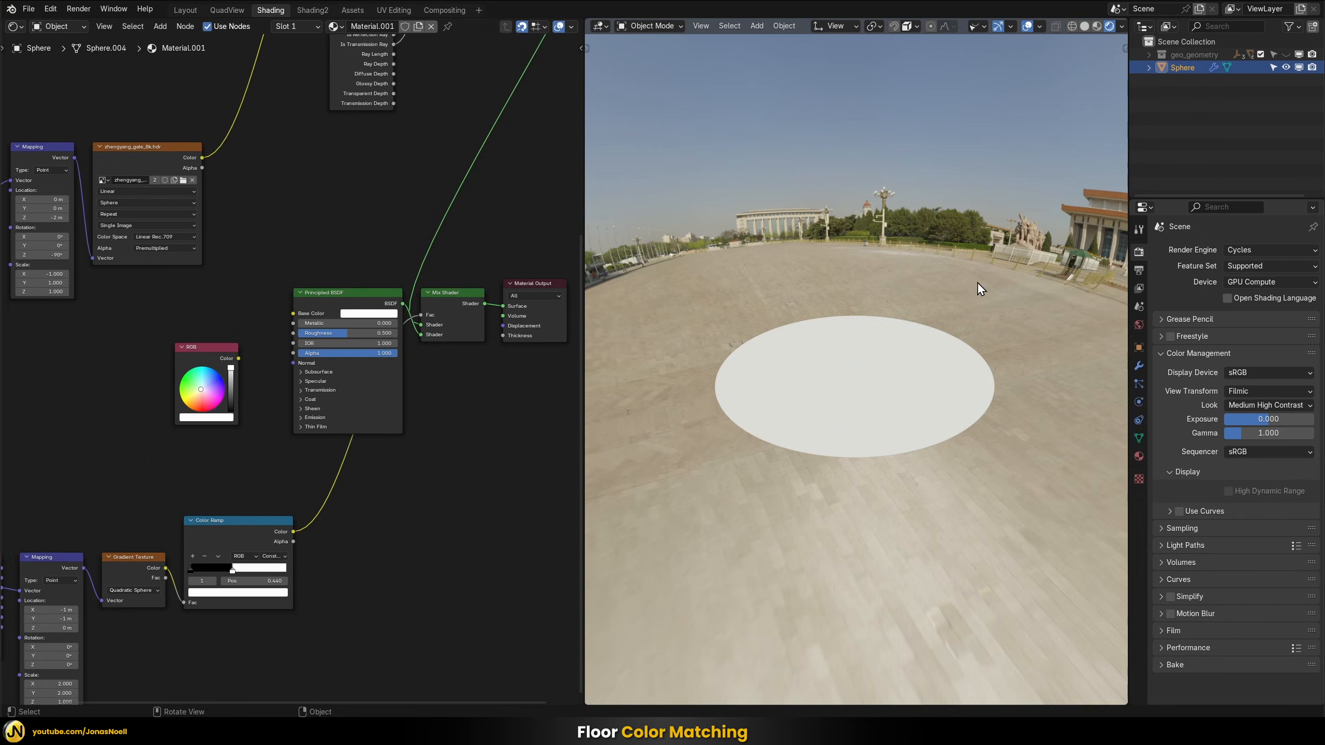
pyautogui.moveTo(835, 263); pyautogui.dragTo(809, 259, button='middle')
pyautogui.moveTo(722, 267); pyautogui.dragTo(924, 340, button='middle')
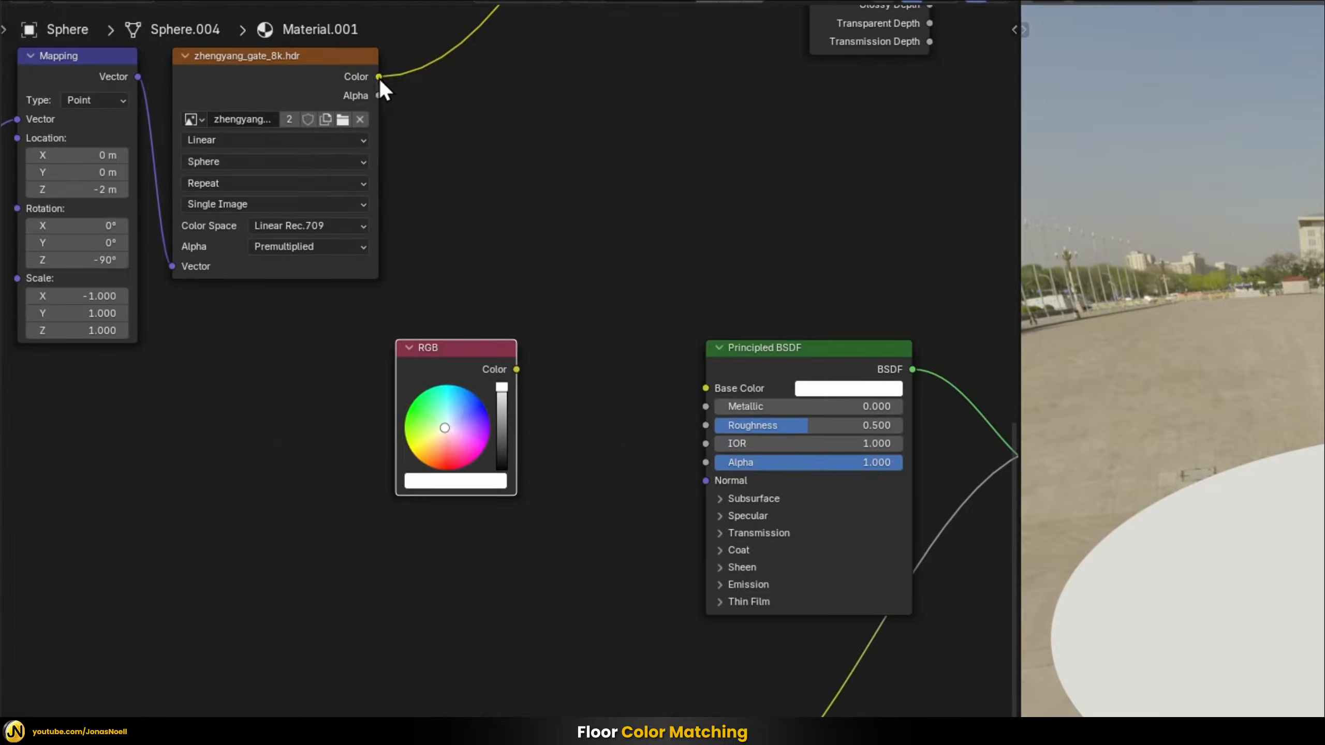
pyautogui.moveTo(378, 77); pyautogui.dragTo(667, 377)
pyautogui.moveTo(1057, 410); pyautogui.dragTo(1128, 472, button='middle')
pyautogui.moveTo(946, 459); pyautogui.dragTo(964, 422, button='middle')
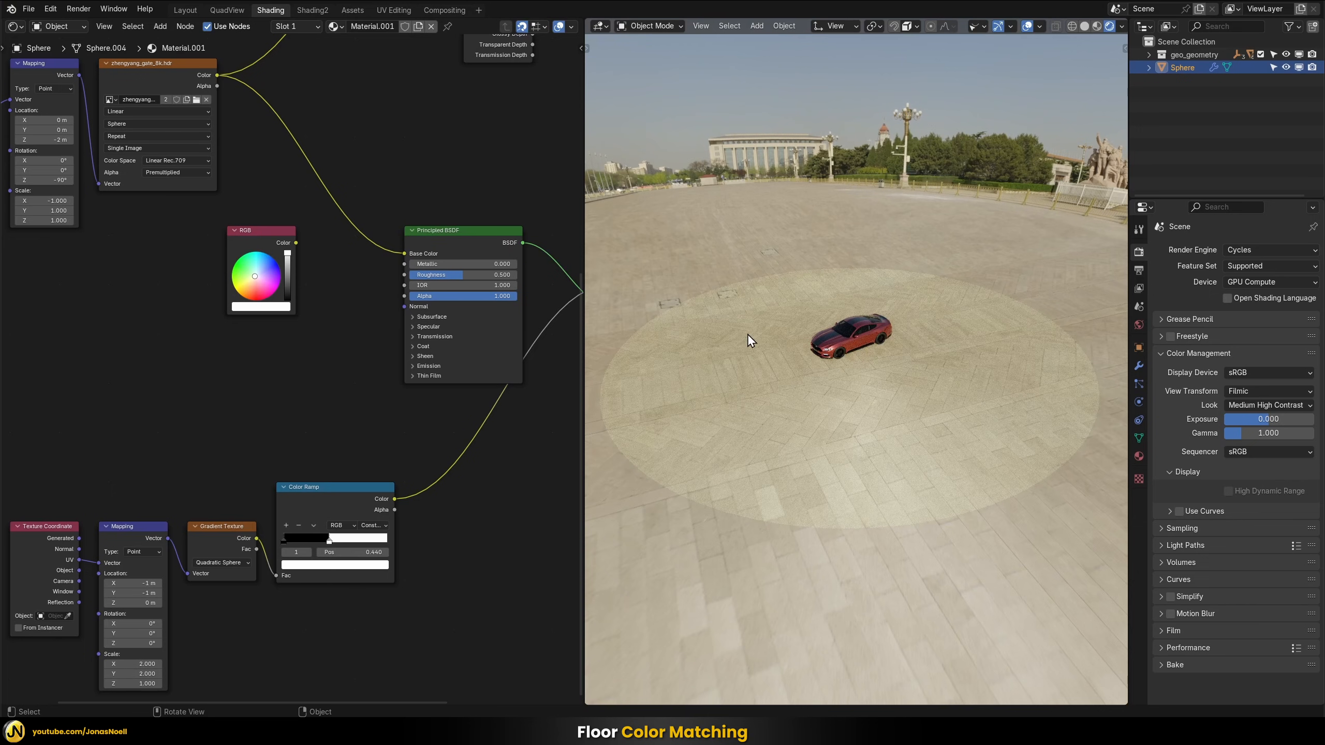
pyautogui.moveTo(883, 454); pyautogui.dragTo(927, 395, button='middle')
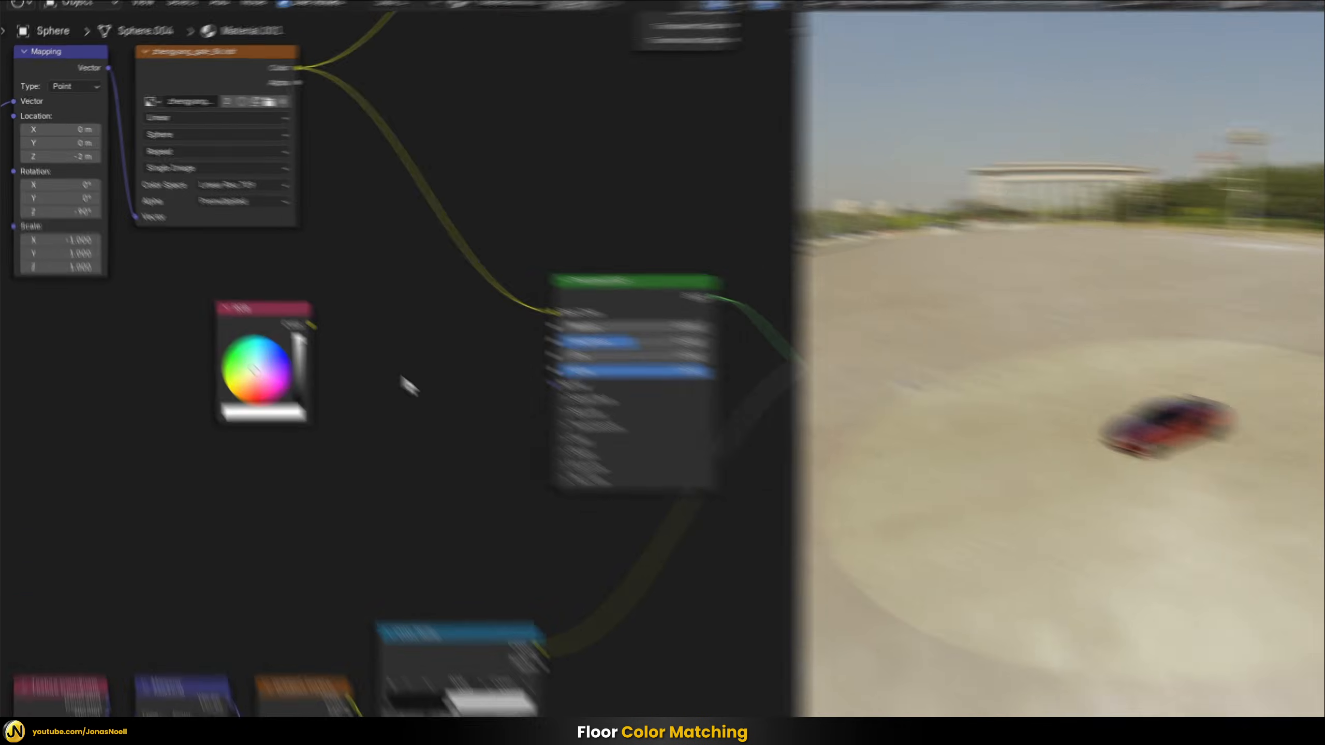
# Add a Mix Color node, feeding the HDRI image's Color into input A and the RGB node's Color into input B
pyautogui.hotkey('shift', 'a')
pyautogui.moveTo(361, 278)
pyautogui.write('mix')
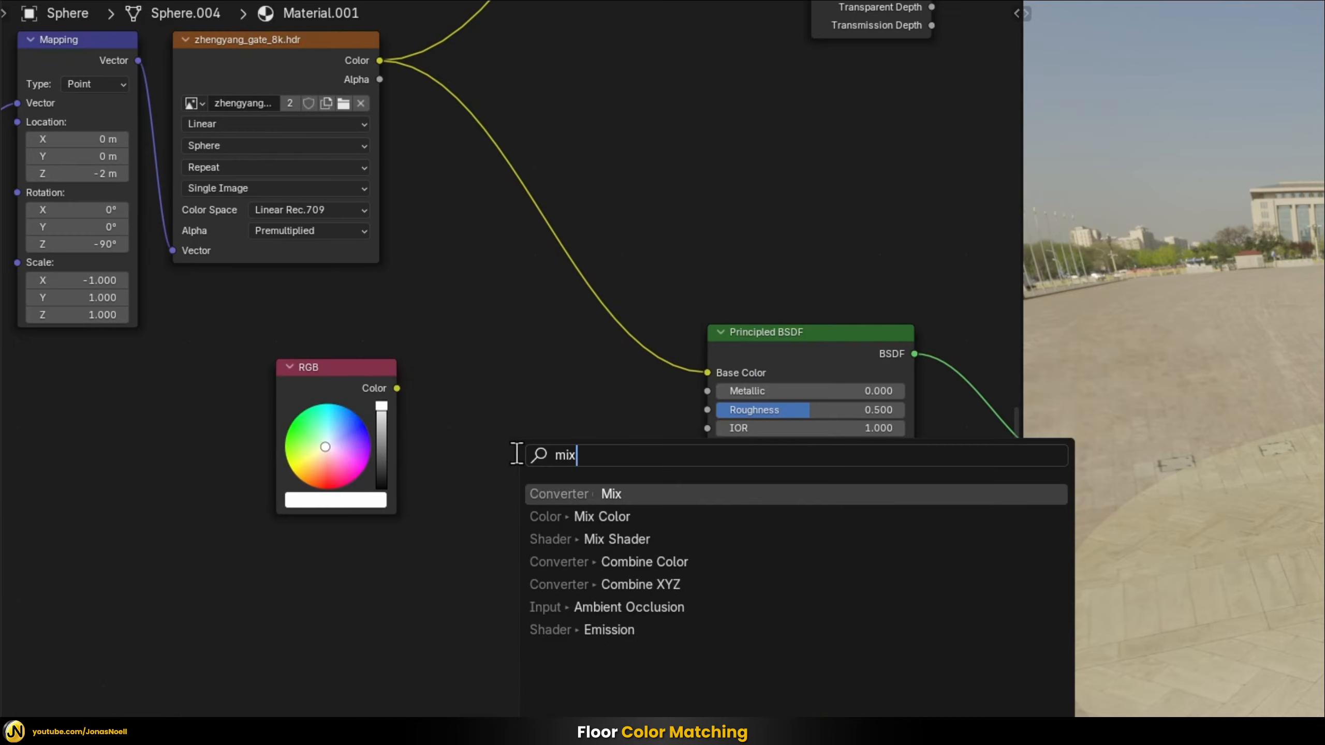
pyautogui.press('Down')
pyautogui.press('Return')
pyautogui.click(500, 418)
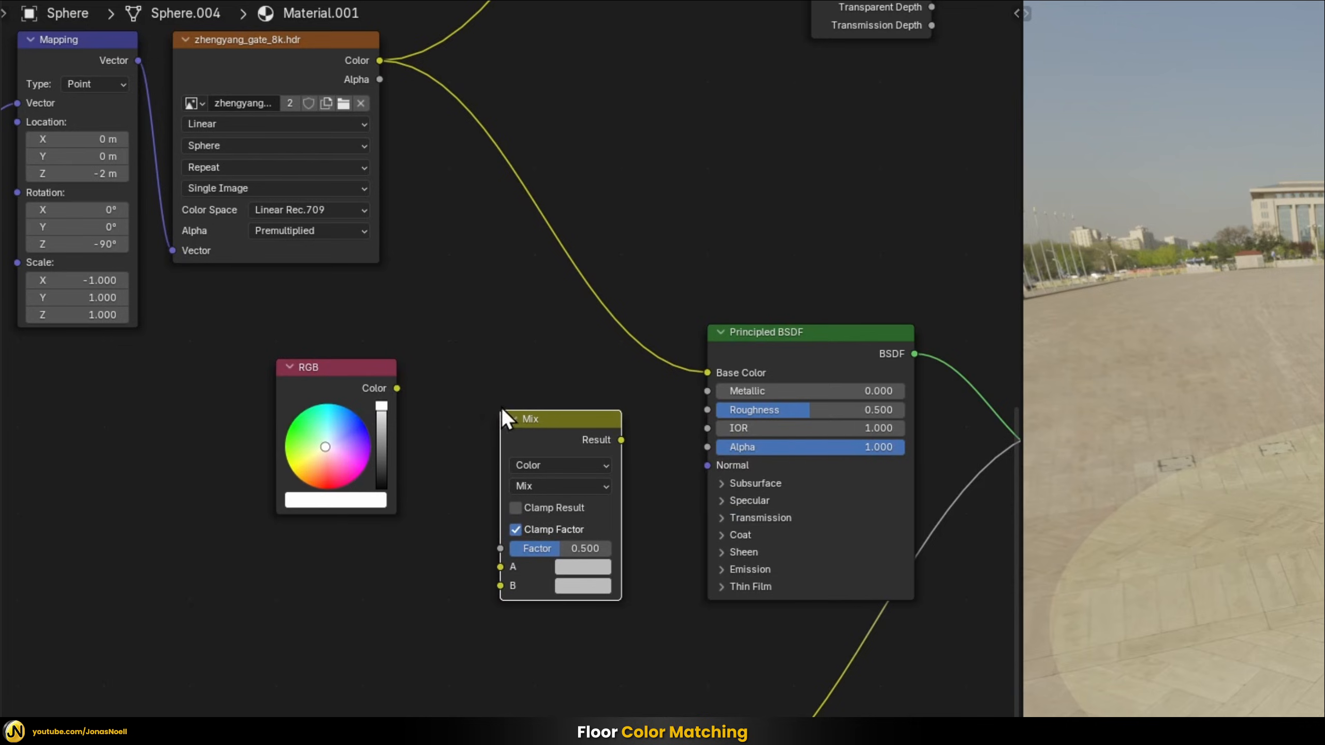
pyautogui.moveTo(331, 375); pyautogui.dragTo(499, 586)
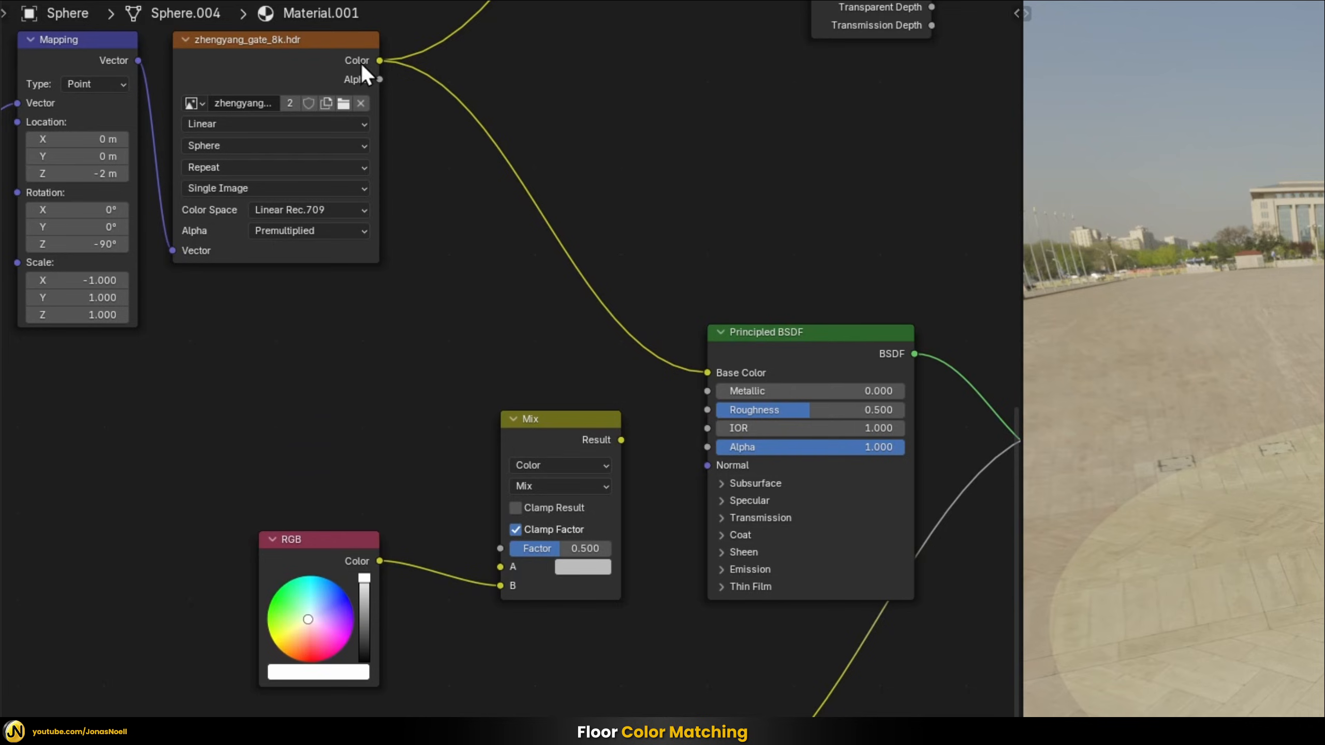
pyautogui.moveTo(362, 64); pyautogui.dragTo(493, 565)
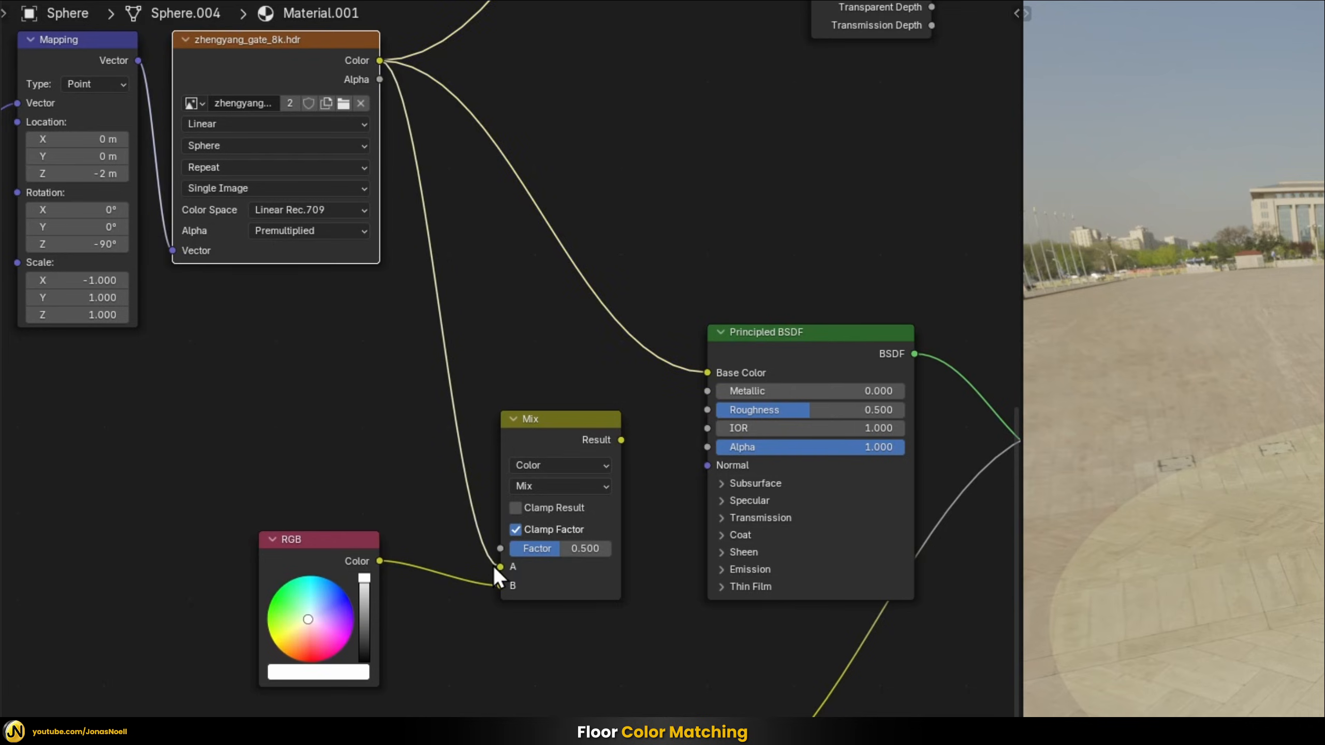
# Set the Mix node's blending mode to Divide with Factor 1 and connect its Result to the Principled BSDF's Base Color
pyautogui.click(552, 487)
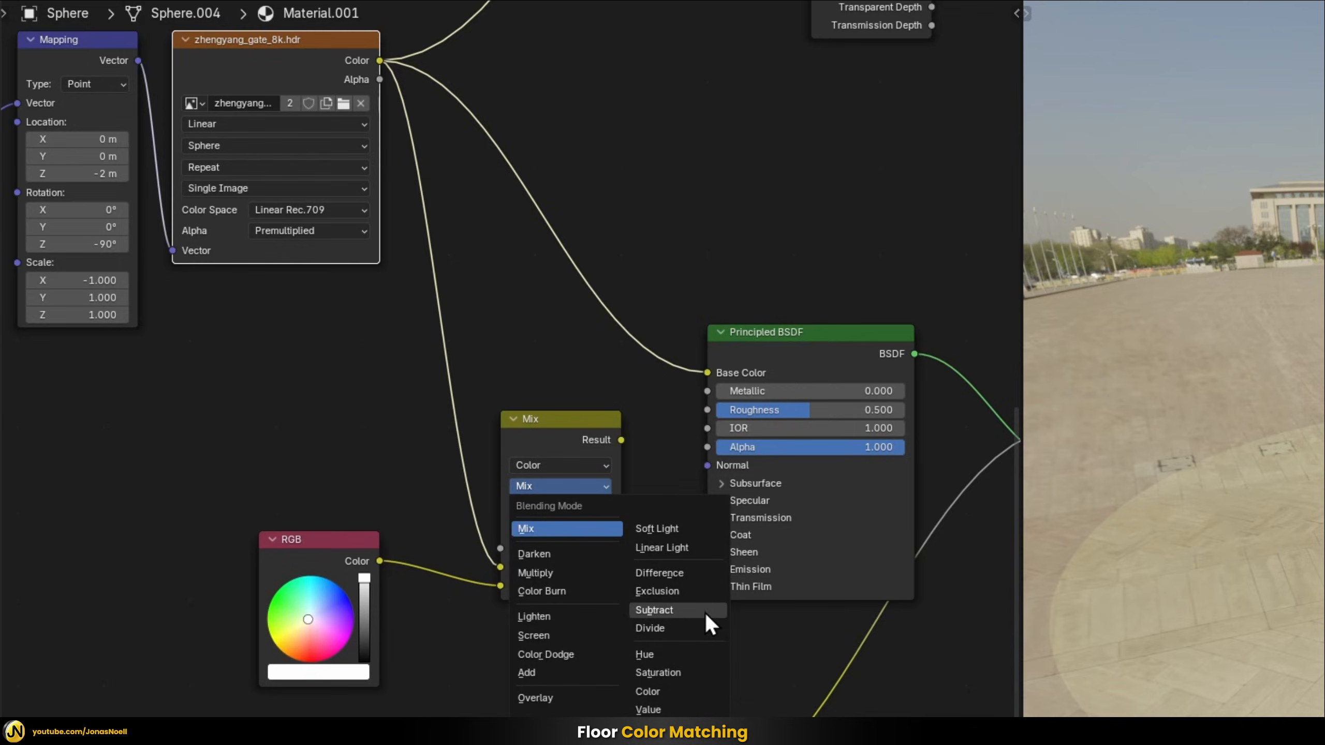
pyautogui.click(667, 626)
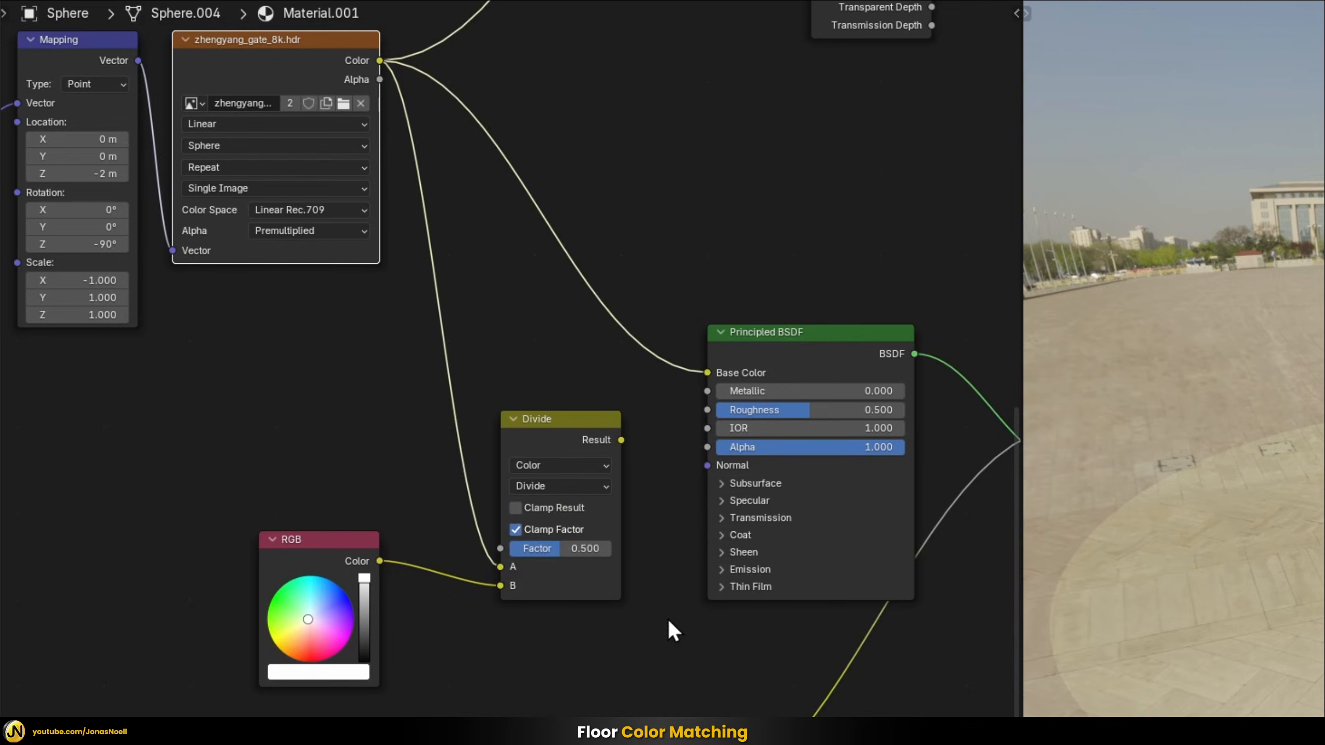
pyautogui.moveTo(578, 554); pyautogui.dragTo(610, 554)
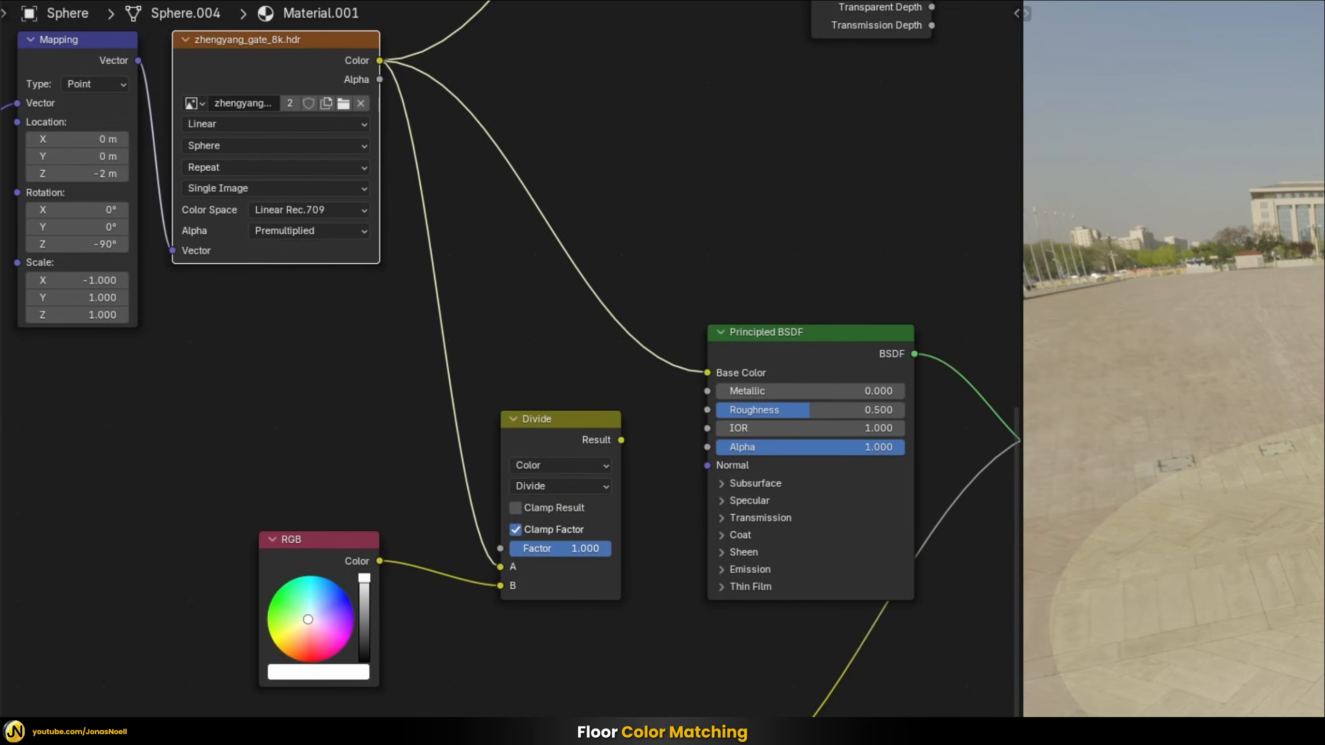
pyautogui.click(621, 441)
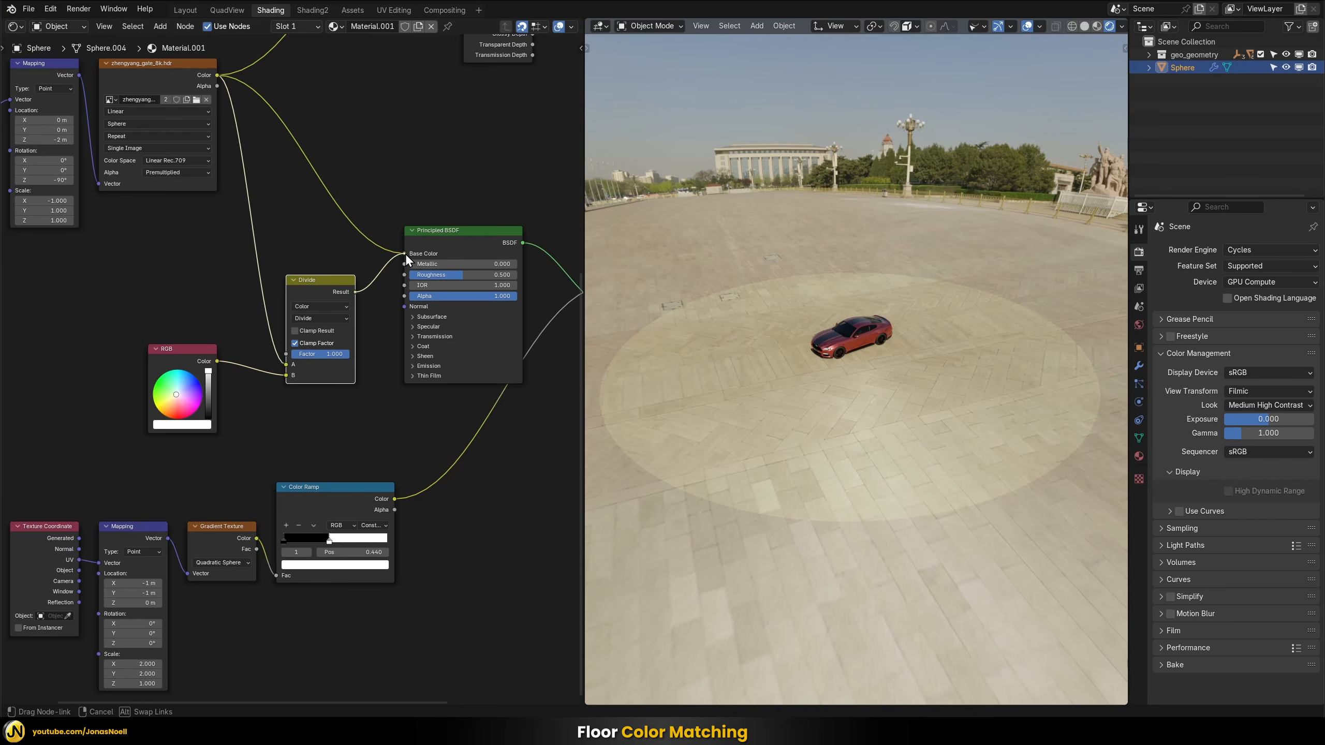
pyautogui.moveTo(406, 252); pyautogui.dragTo(406, 252)
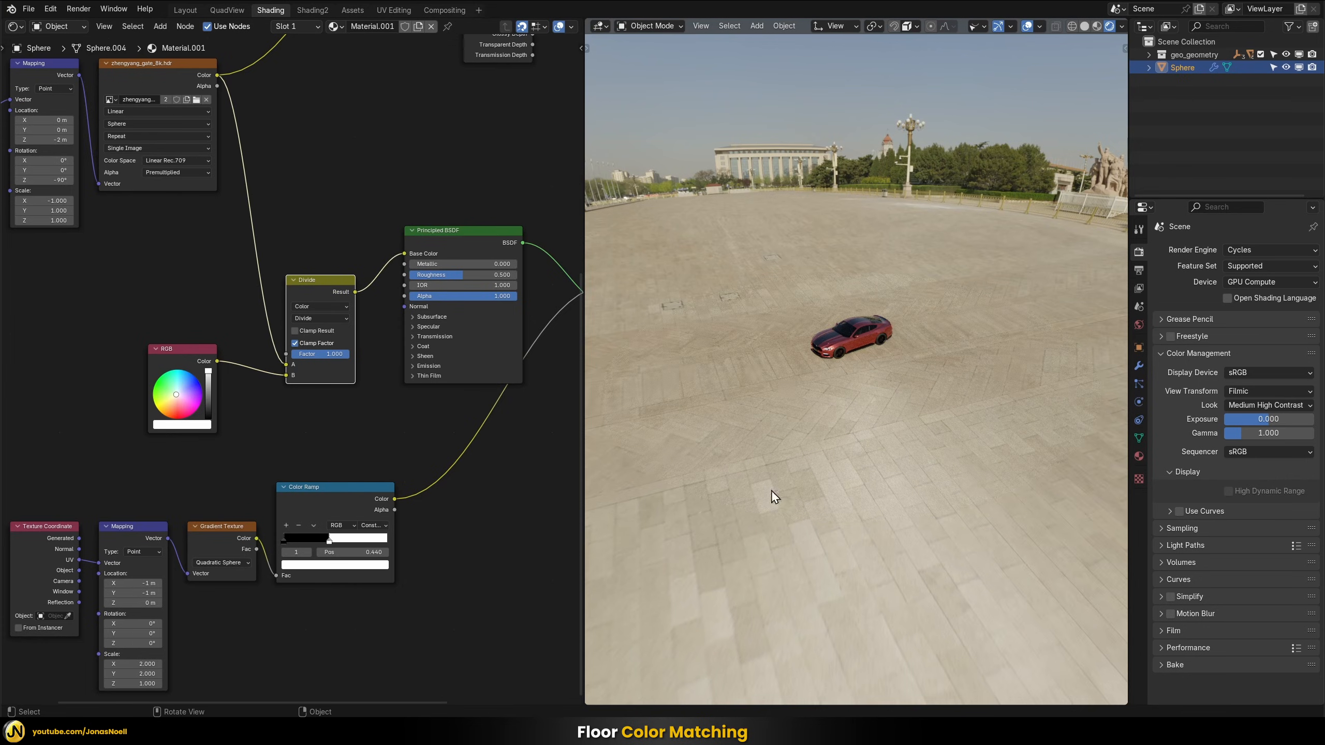
pyautogui.moveTo(930, 460); pyautogui.dragTo(929, 325, button='middle')
pyautogui.moveTo(856, 417); pyautogui.dragTo(863, 404, button='middle')
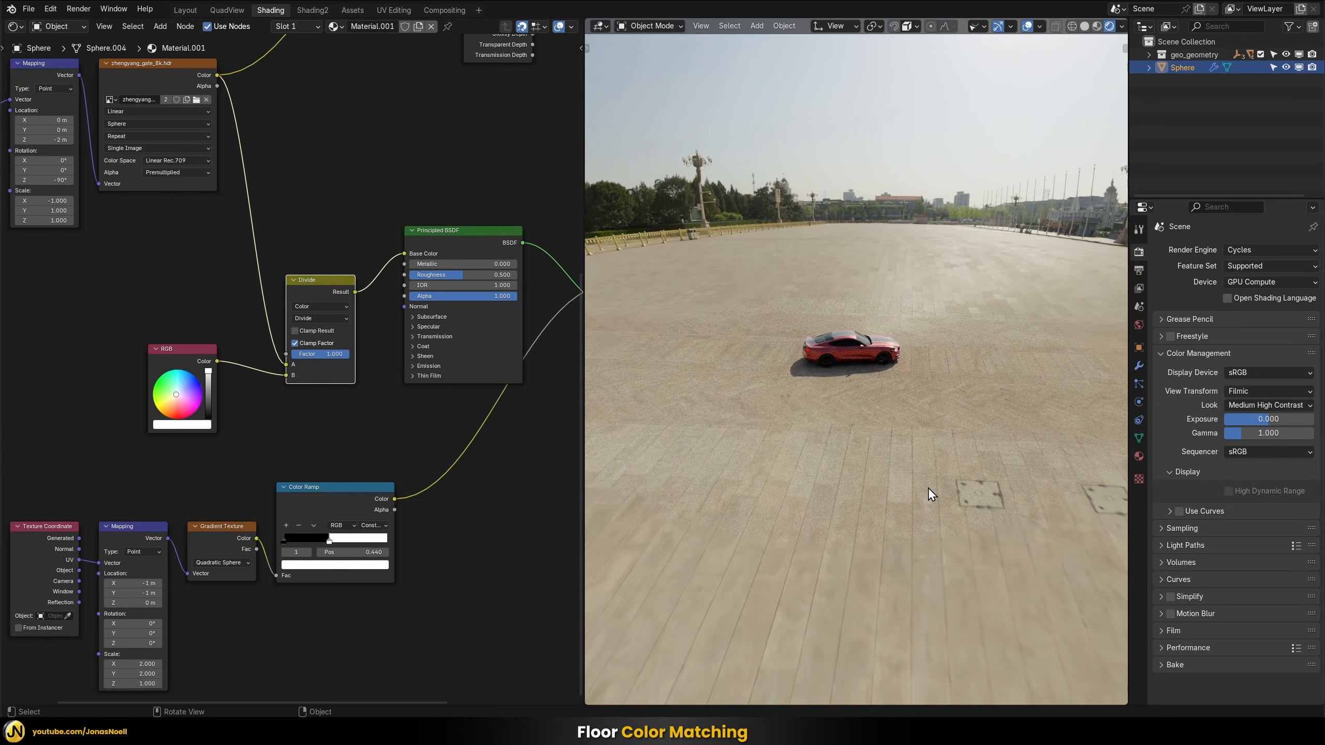
pyautogui.moveTo(929, 371); pyautogui.dragTo(871, 352, button='middle')
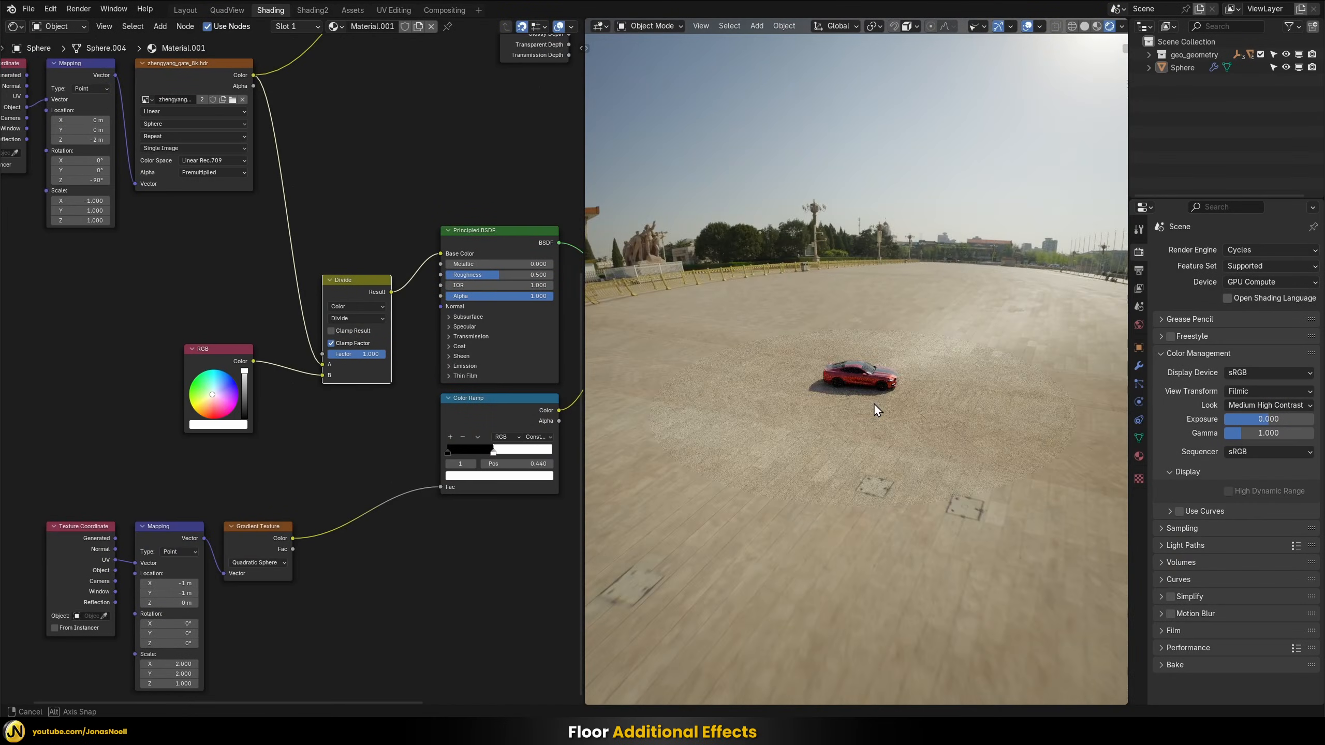
# Disconnect the Divide node from the Principled BSDF's Base Color to examine the plain floor circle around the car
pyautogui.moveTo(873, 403); pyautogui.dragTo(920, 400, button='middle')
pyautogui.moveTo(442, 254); pyautogui.dragTo(415, 259)
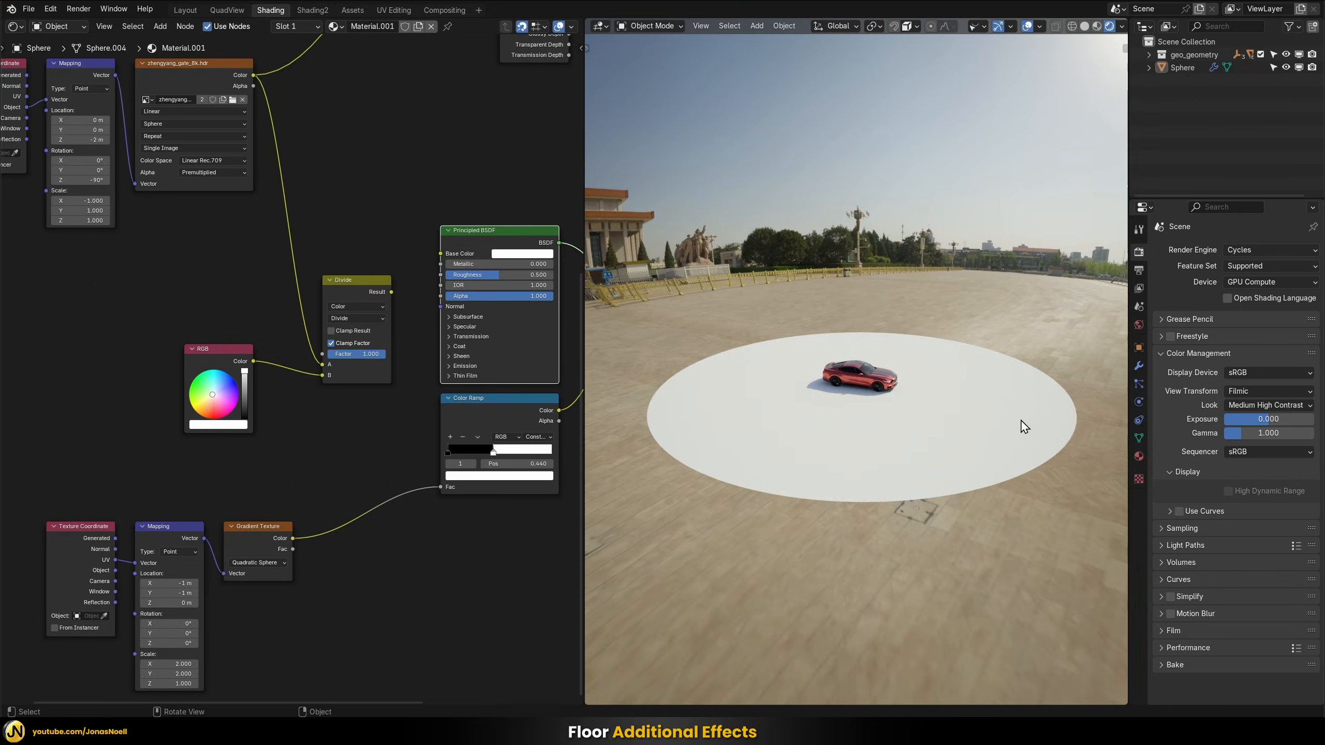
pyautogui.moveTo(924, 437); pyautogui.dragTo(916, 430, button='middle')
pyautogui.scroll(-1, 912, 424)
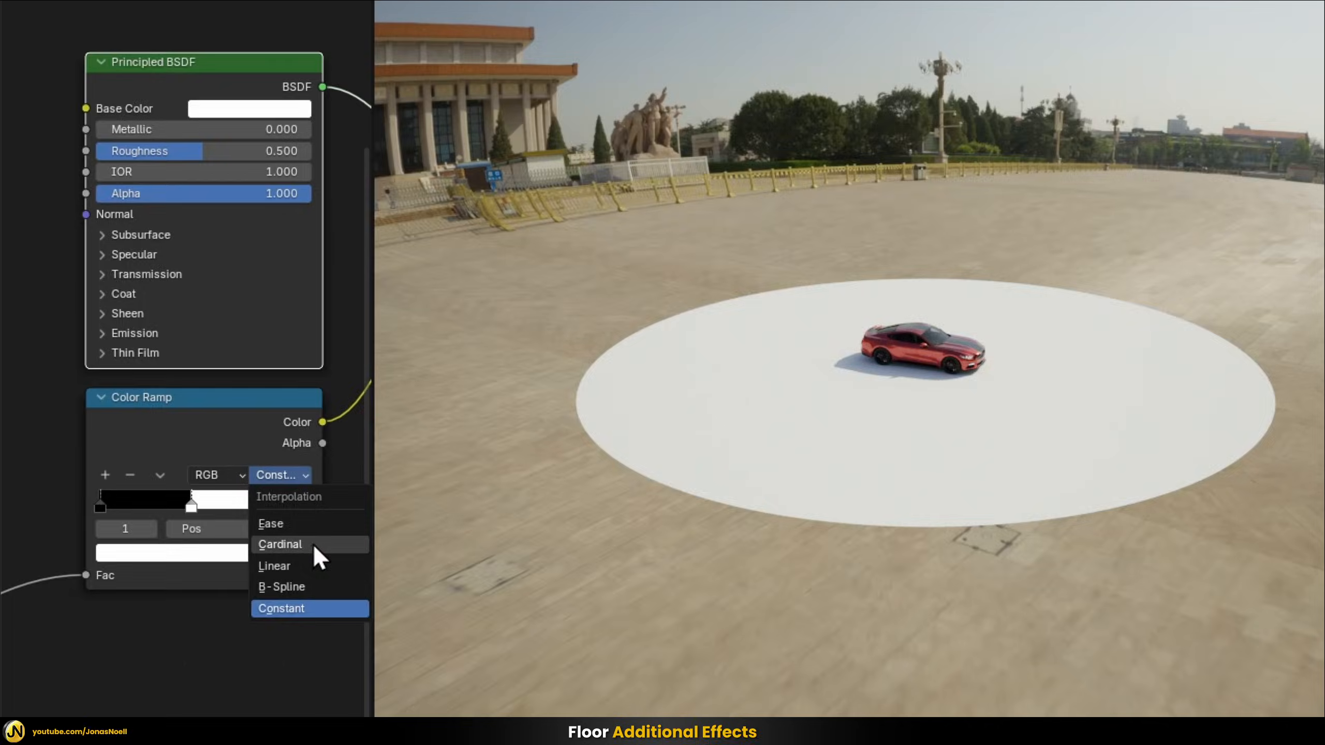
# Change the floor mask Color Ramp's interpolation to Cardinal and inspect the softened floor edge
pyautogui.click(284, 545)
pyautogui.moveTo(766, 514); pyautogui.dragTo(781, 429, button='middle')
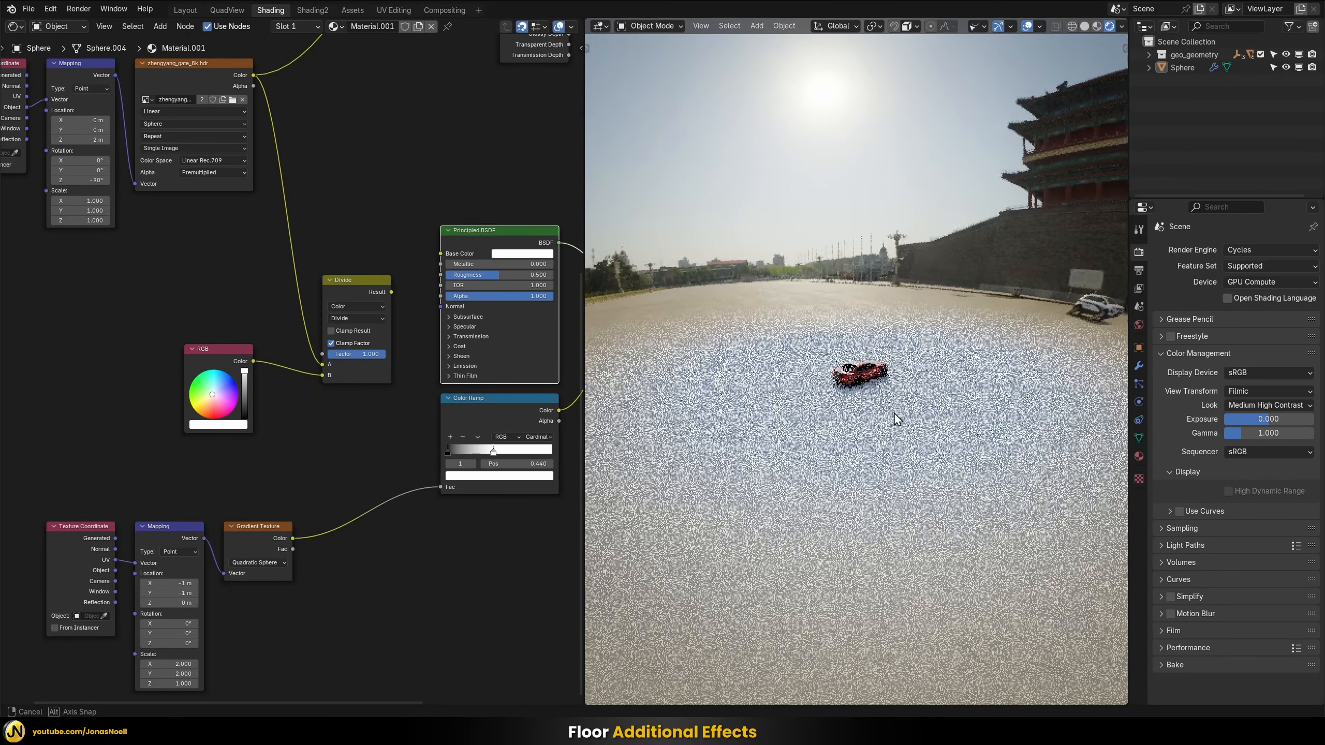
pyautogui.moveTo(890, 417); pyautogui.dragTo(931, 390, button='middle')
pyautogui.scroll(5, 859, 377)
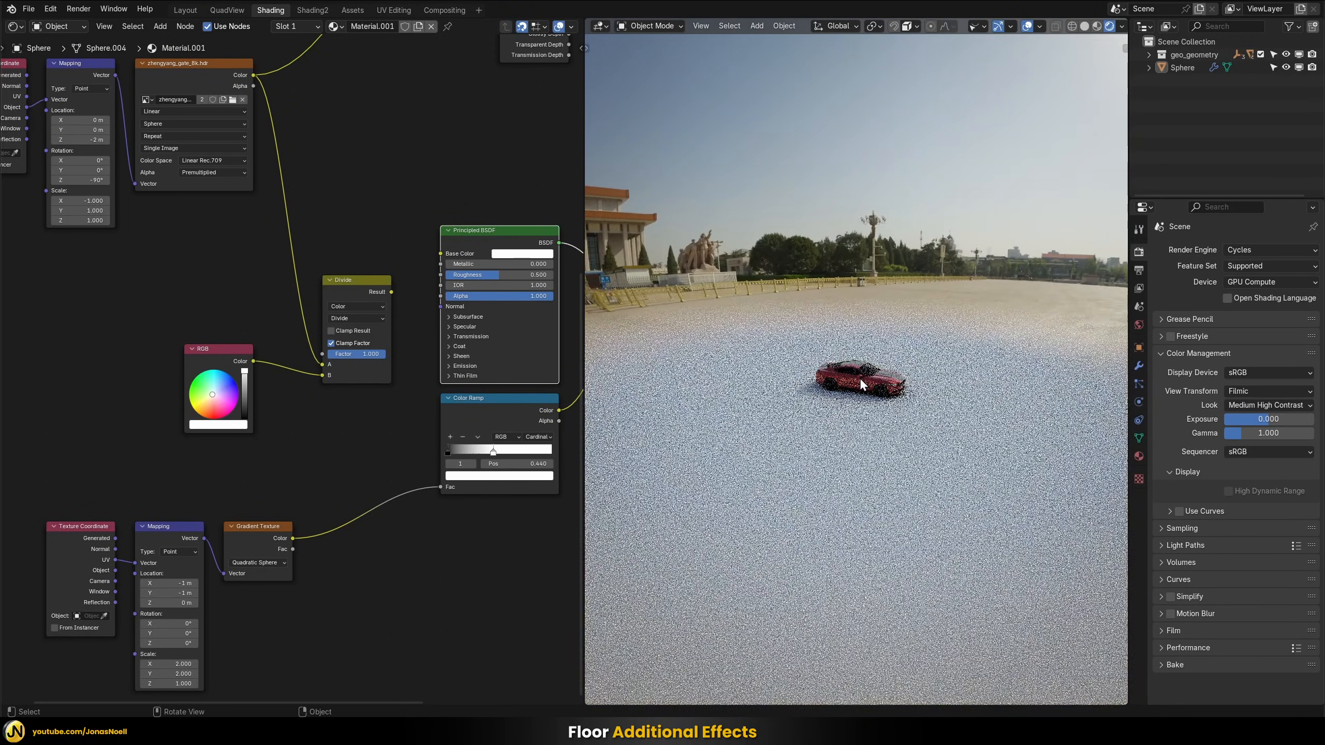
# Reconnect the Divide node's Result to the Principled BSDF's Base Color and inspect the floor near the car
pyautogui.moveTo(391, 292); pyautogui.dragTo(439, 248)
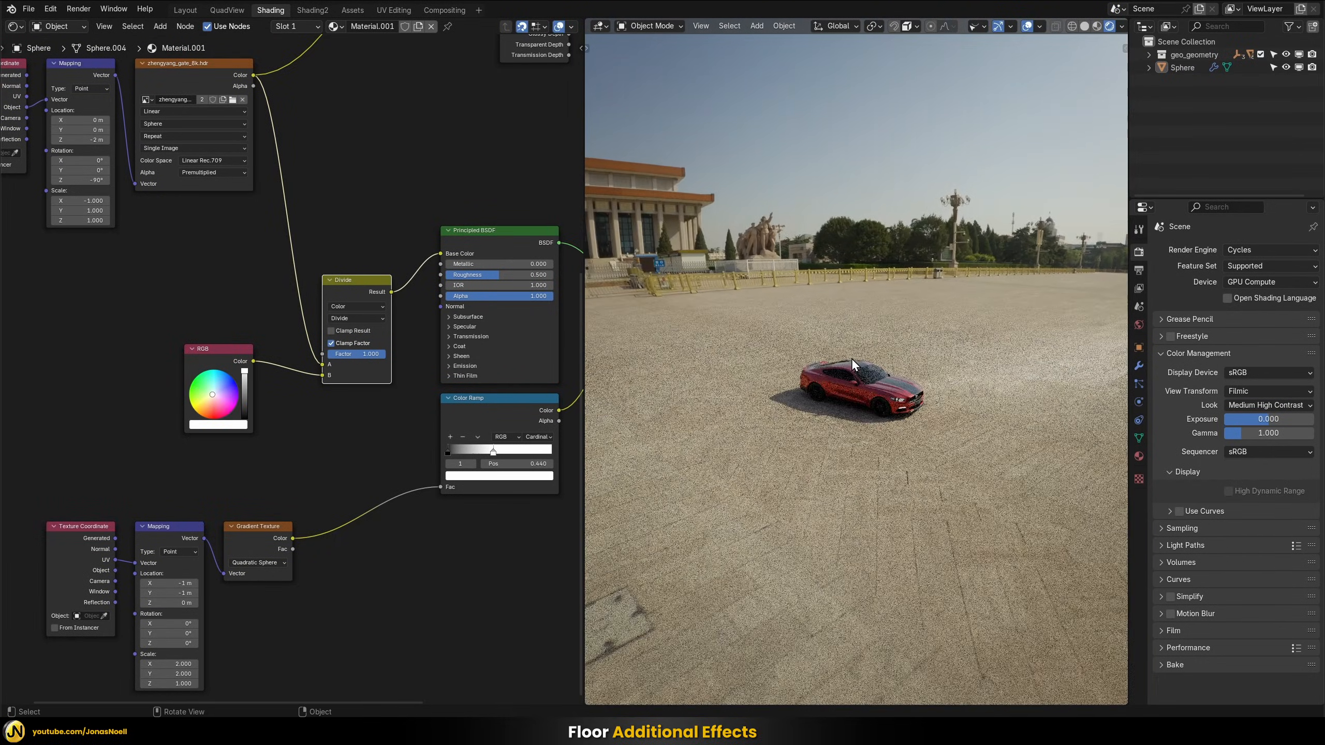
pyautogui.moveTo(859, 357); pyautogui.dragTo(845, 386, button='middle')
pyautogui.scroll(4, 789, 394)
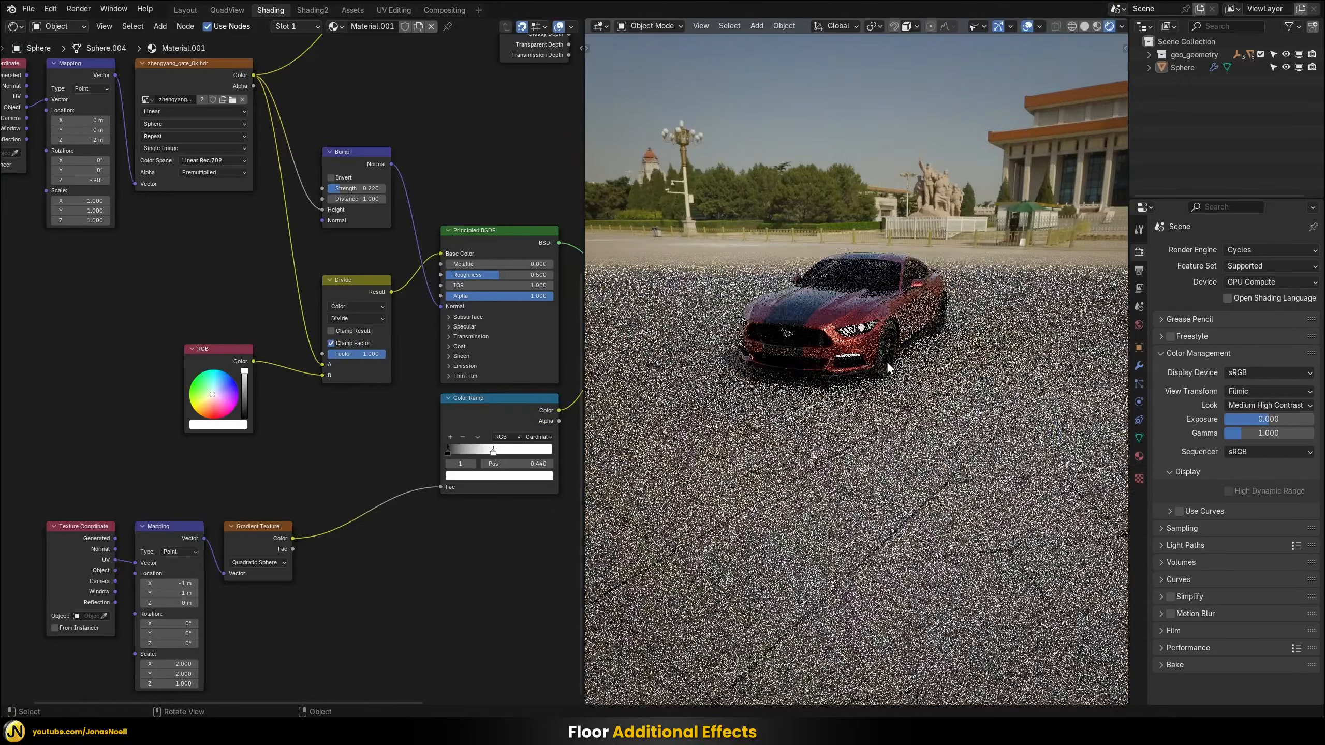
# Set the floor Principled BSDF's Roughness to 0 and IOR to 1.4 and examine the reflections around the car
pyautogui.moveTo(886, 361); pyautogui.dragTo(949, 361, button='middle')
pyautogui.scroll(1, 949, 361)
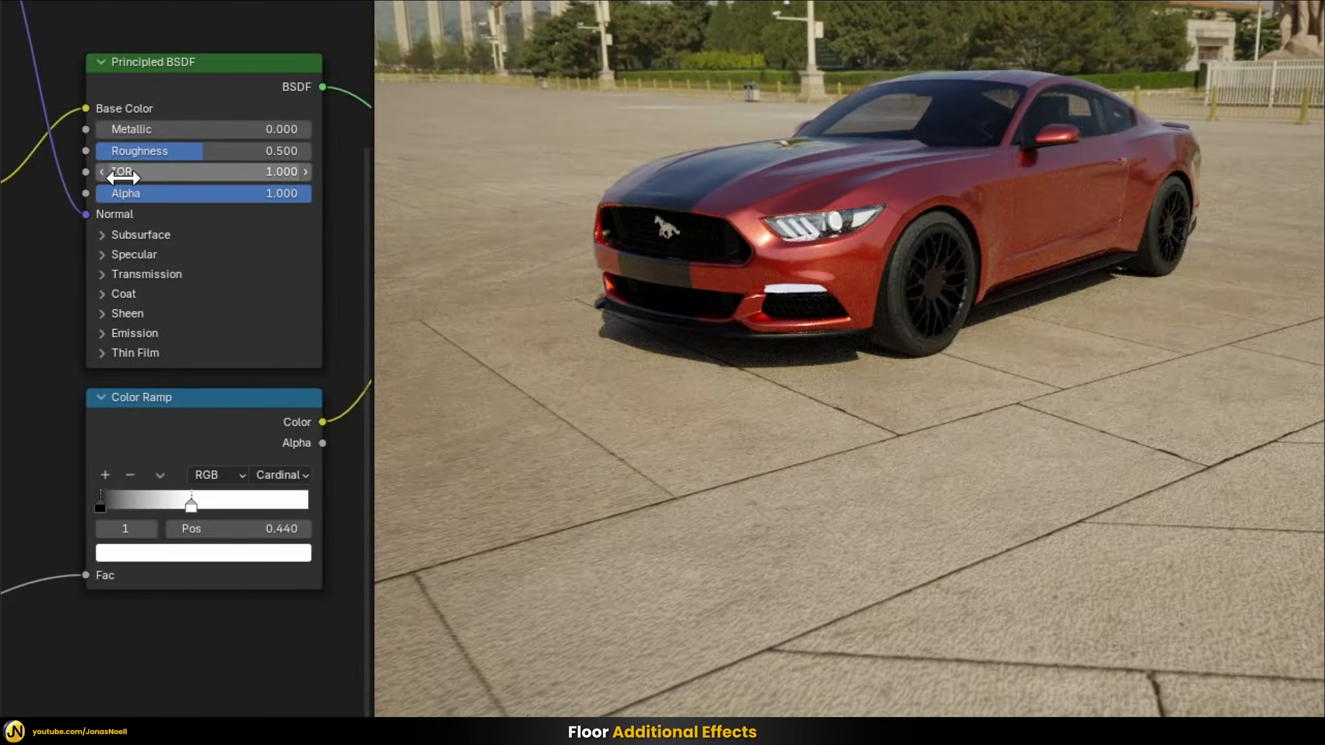
pyautogui.moveTo(160, 159)
pyautogui.mouseDown()
pyautogui.moveTo(52, 159)
pyautogui.moveTo(191, 171)
pyautogui.moveTo(159, 171)
pyautogui.mouseUp()
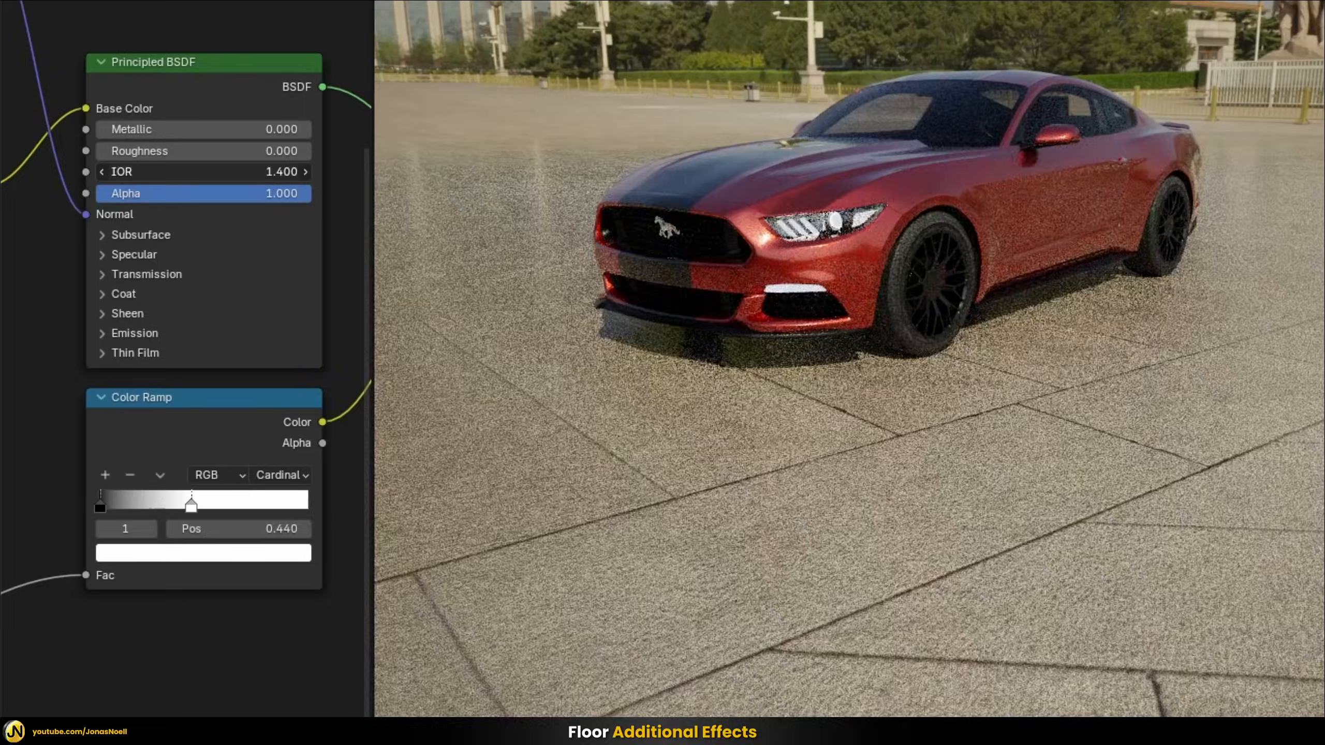
pyautogui.moveTo(959, 328); pyautogui.dragTo(1166, 327, button='middle')
pyautogui.moveTo(801, 344); pyautogui.dragTo(890, 360, button='middle')
pyautogui.moveTo(1254, 338); pyautogui.dragTo(747, 324, button='middle')
pyautogui.moveTo(1028, 354); pyautogui.dragTo(1076, 367, button='middle')
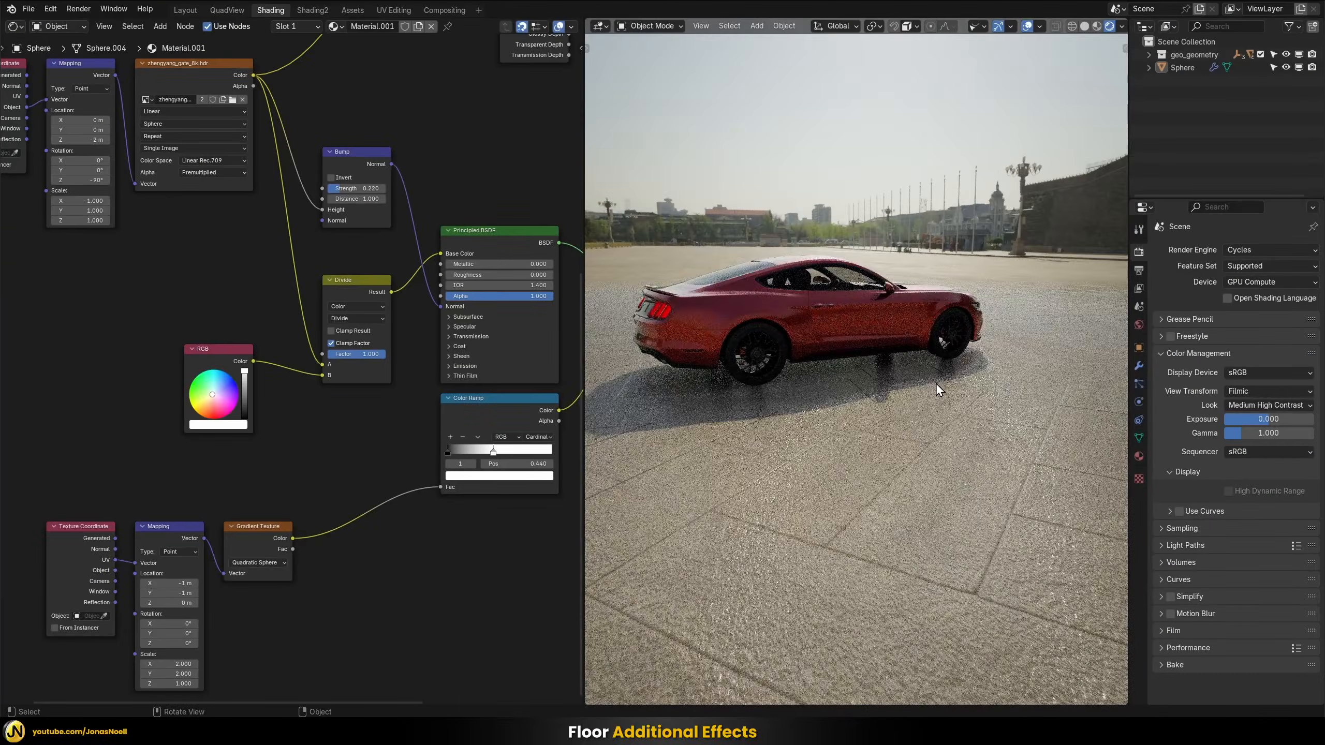
pyautogui.moveTo(936, 386); pyautogui.dragTo(821, 350, button='middle')
# Raise the floor Principled BSDF's Roughness to 0.5 and check the floor from several angles
pyautogui.moveTo(464, 275); pyautogui.dragTo(488, 275)
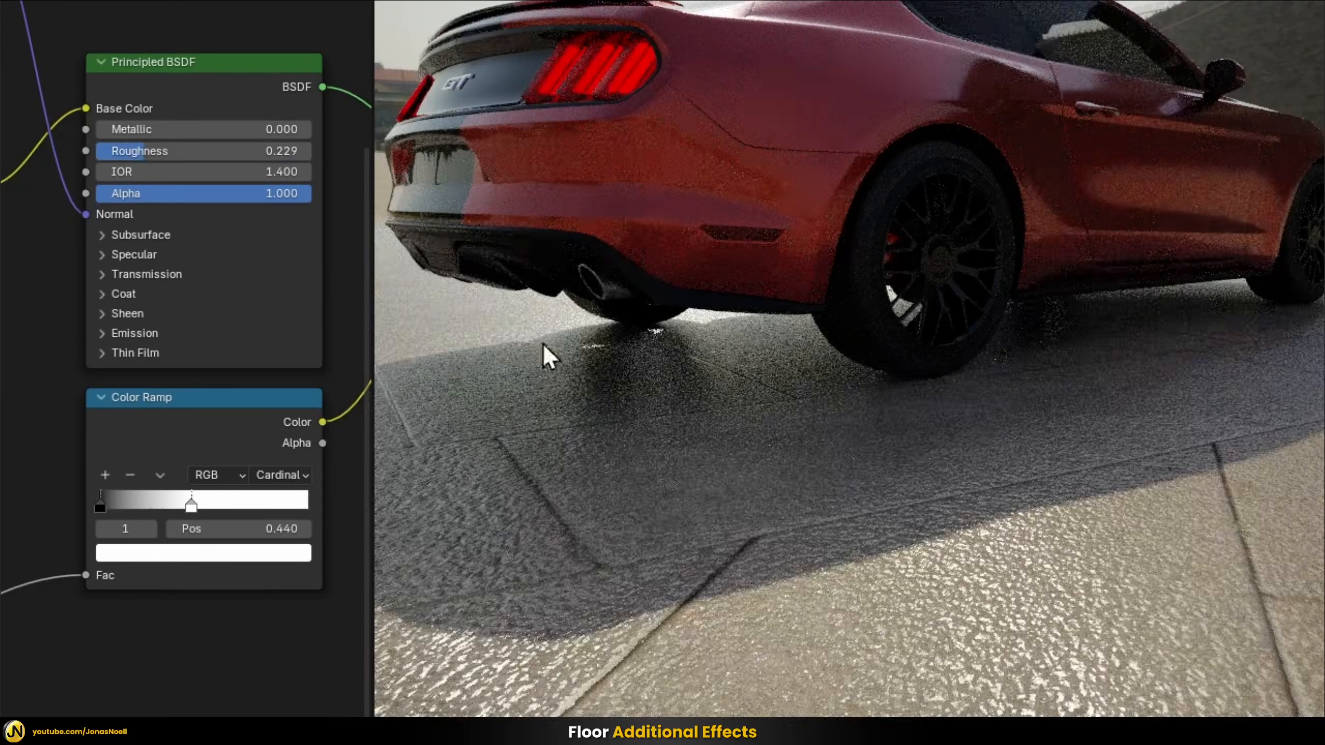
pyautogui.moveTo(140, 156); pyautogui.dragTo(157, 157)
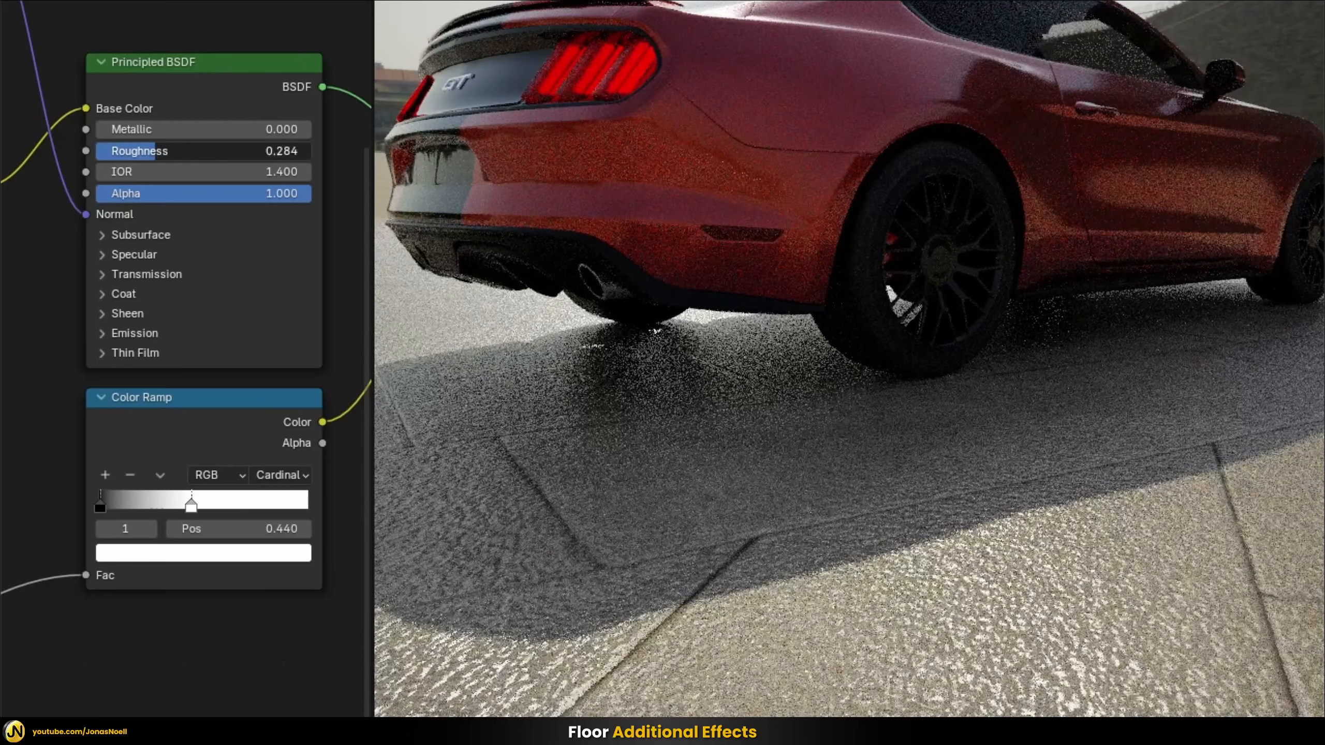
pyautogui.press('Return')
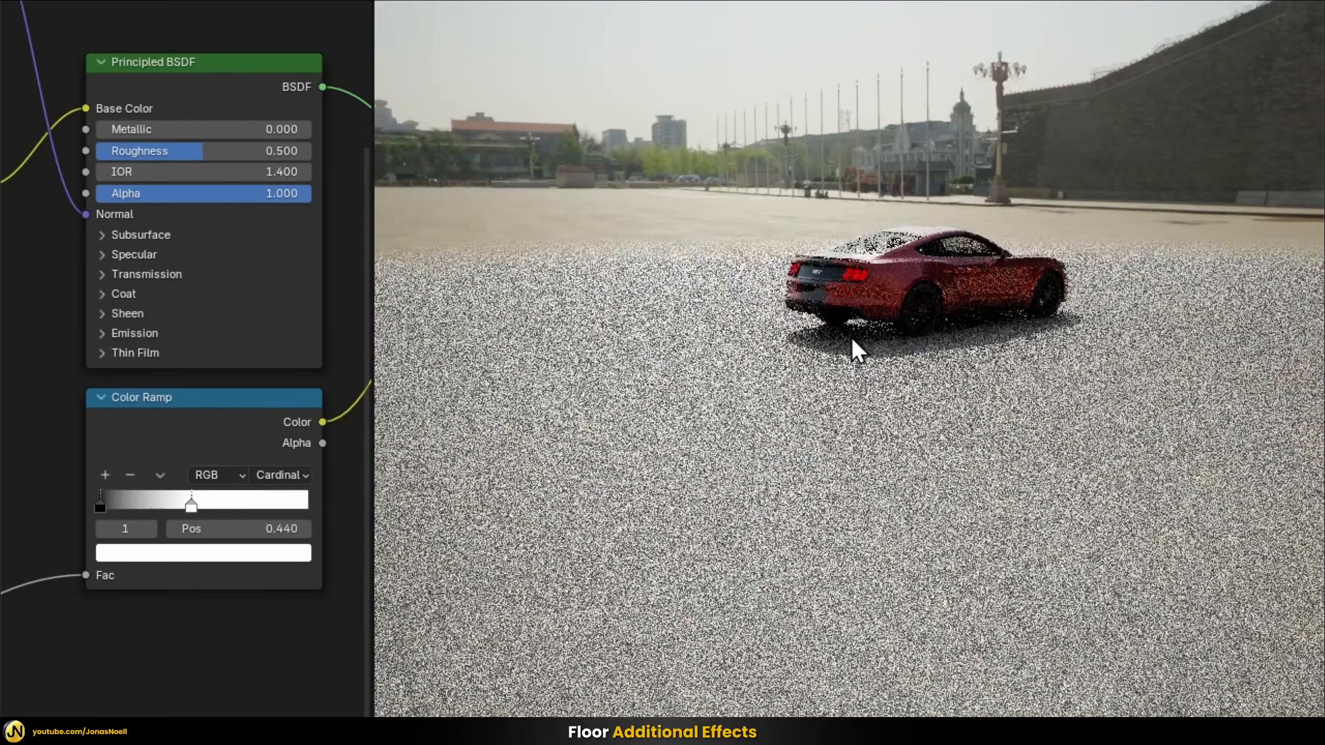
pyautogui.moveTo(852, 346); pyautogui.dragTo(837, 393, button='middle')
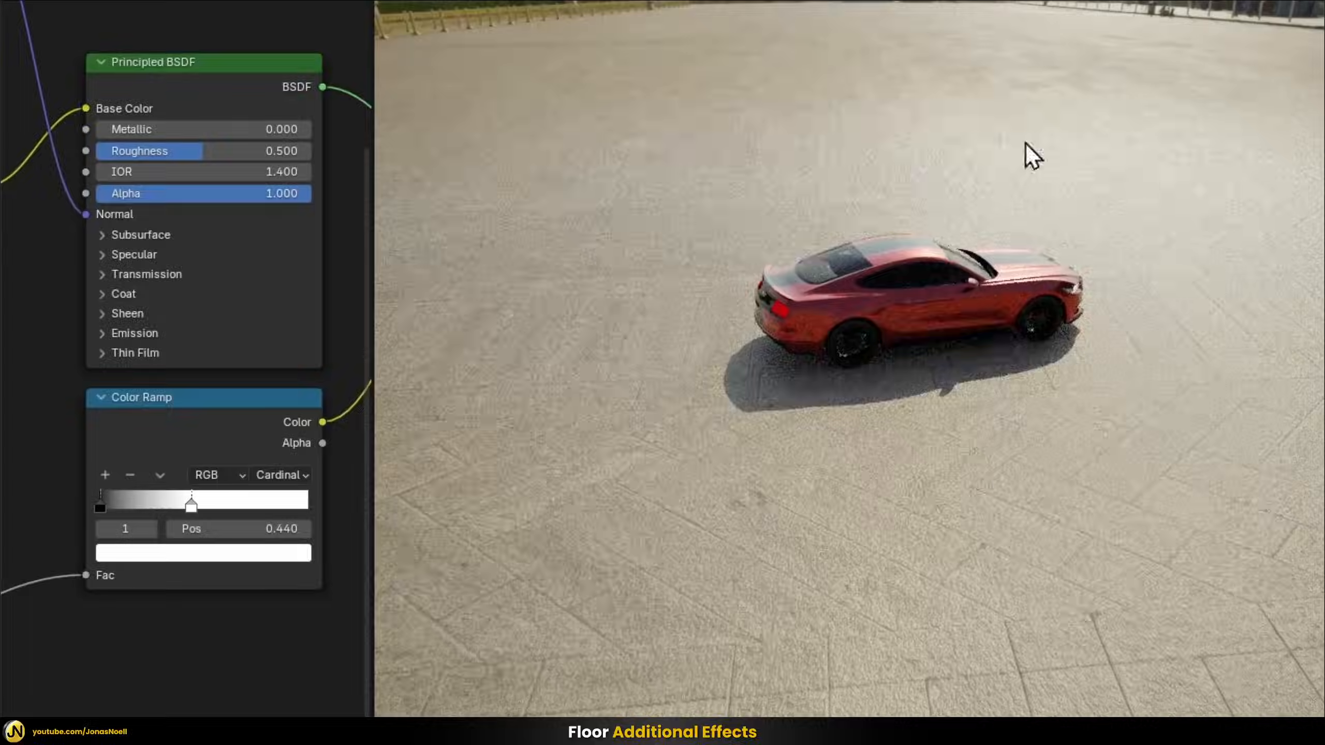
pyautogui.moveTo(903, 660); pyautogui.dragTo(1016, 574, button='middle')
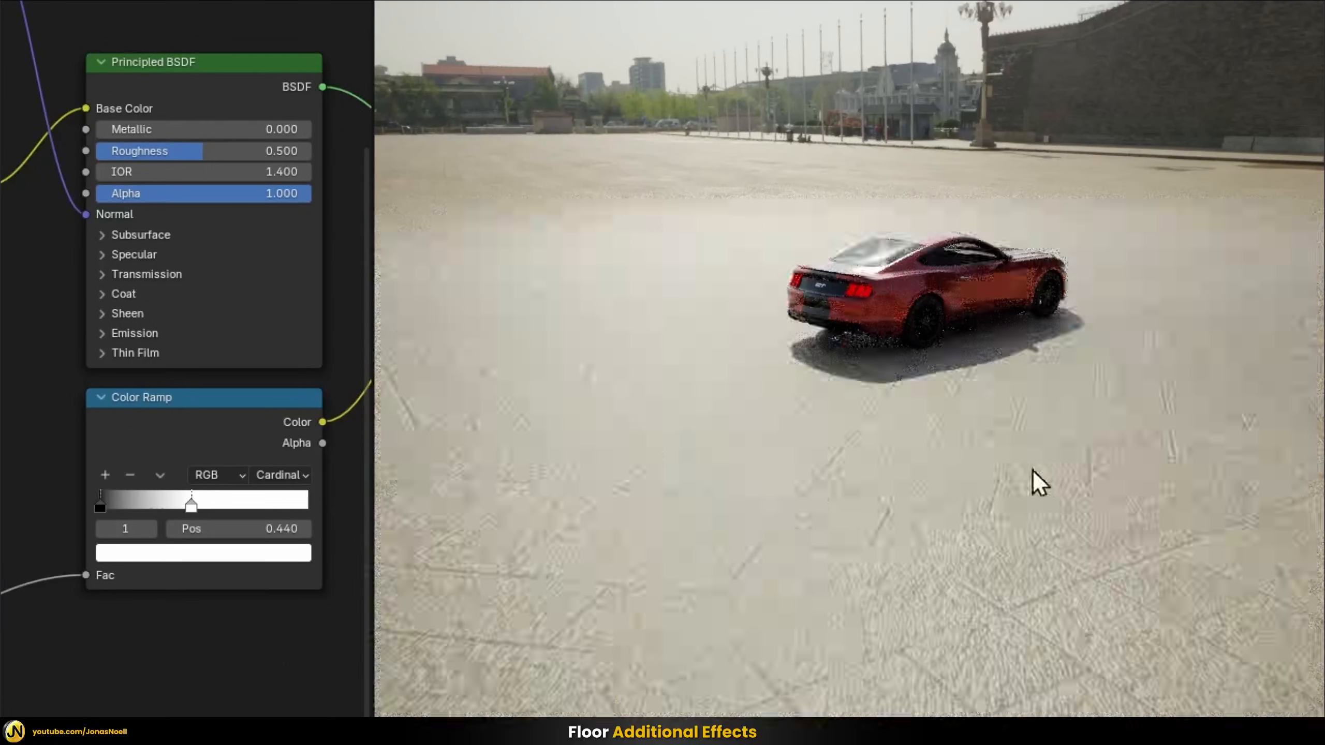
pyautogui.moveTo(1033, 470); pyautogui.dragTo(912, 339, button='middle')
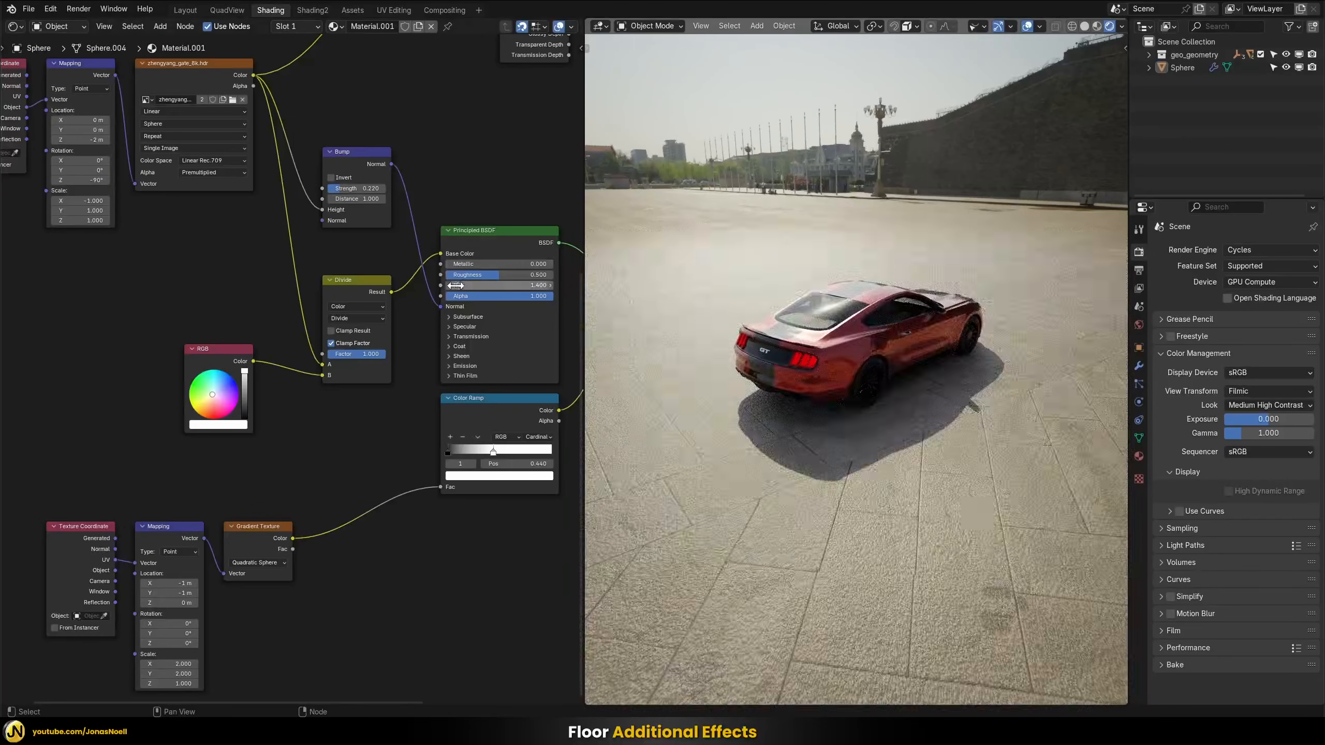
# Increase the floor Principled BSDF's IOR and examine how the stronger reflections blend into the surrounding ground
pyautogui.moveTo(456, 285); pyautogui.dragTo(501, 285)
pyautogui.moveTo(934, 344); pyautogui.dragTo(840, 260, button='middle')
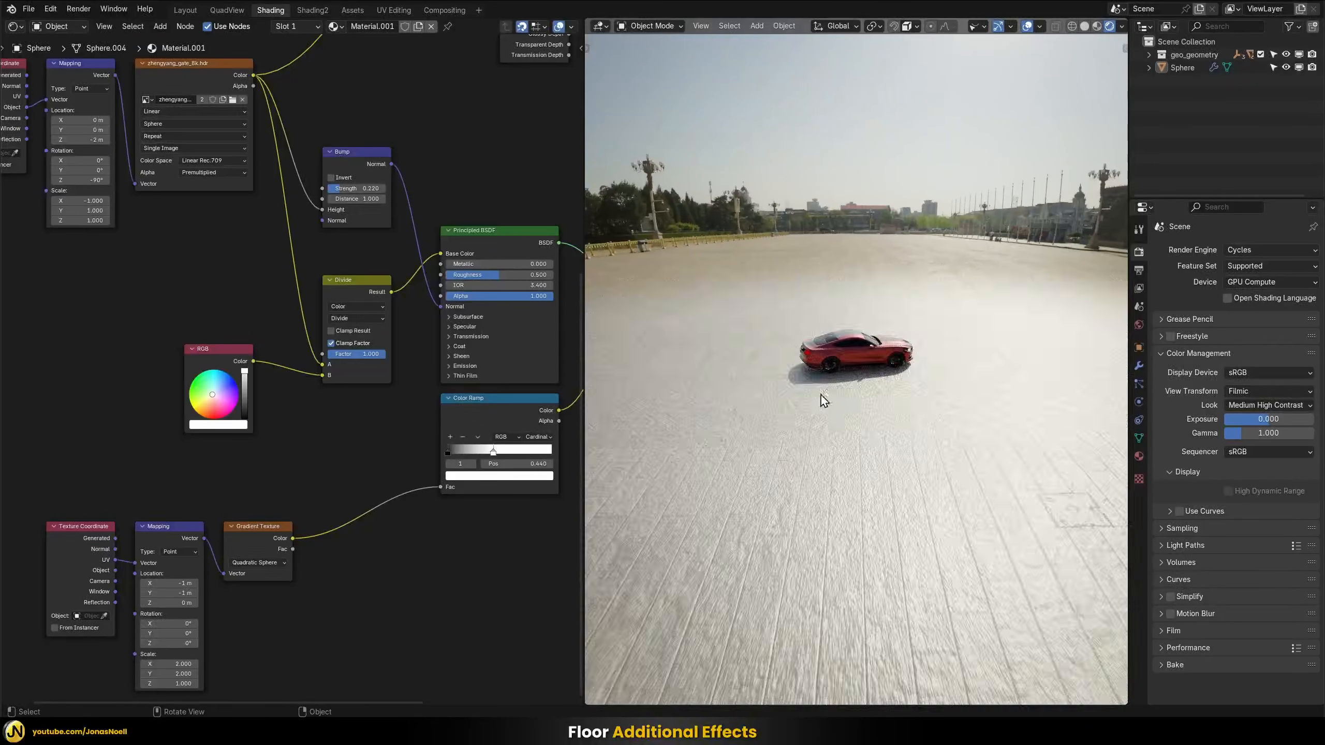
pyautogui.moveTo(822, 401); pyautogui.dragTo(882, 218, button='middle')
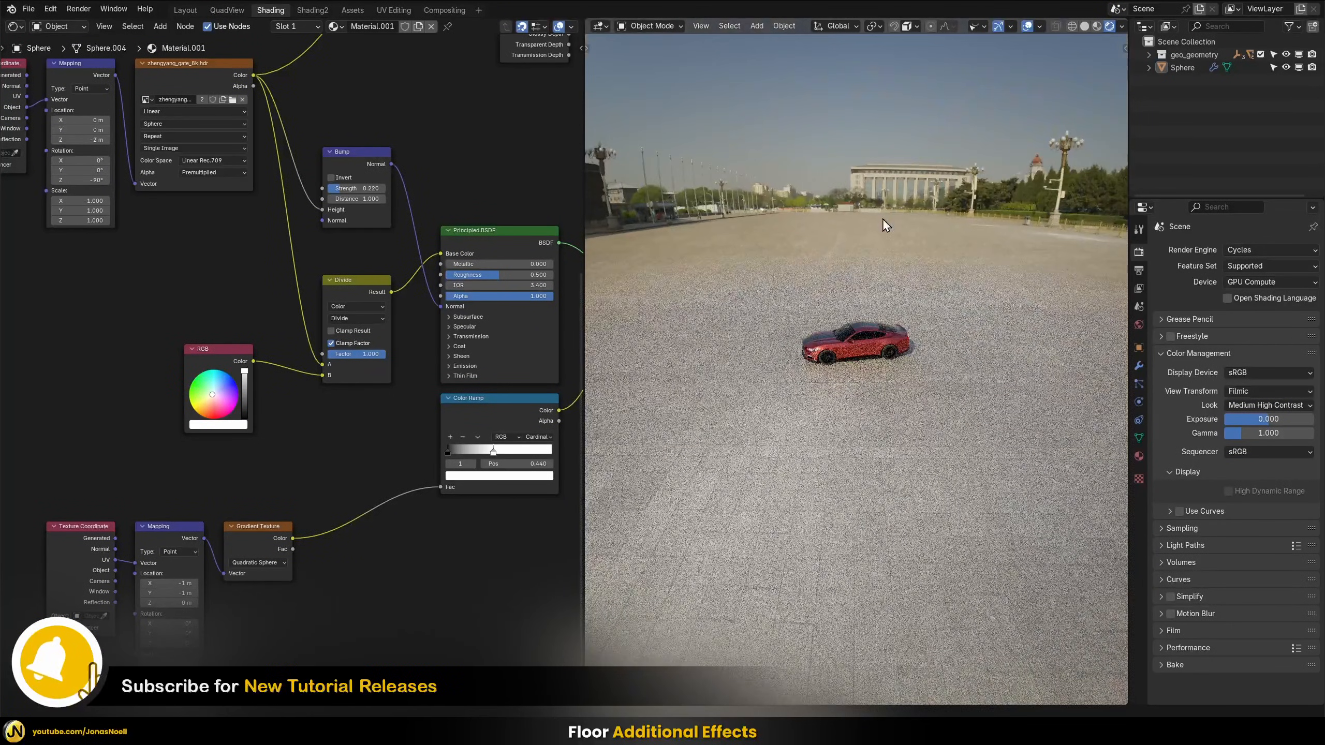
pyautogui.moveTo(995, 235); pyautogui.dragTo(808, 319, button='middle')
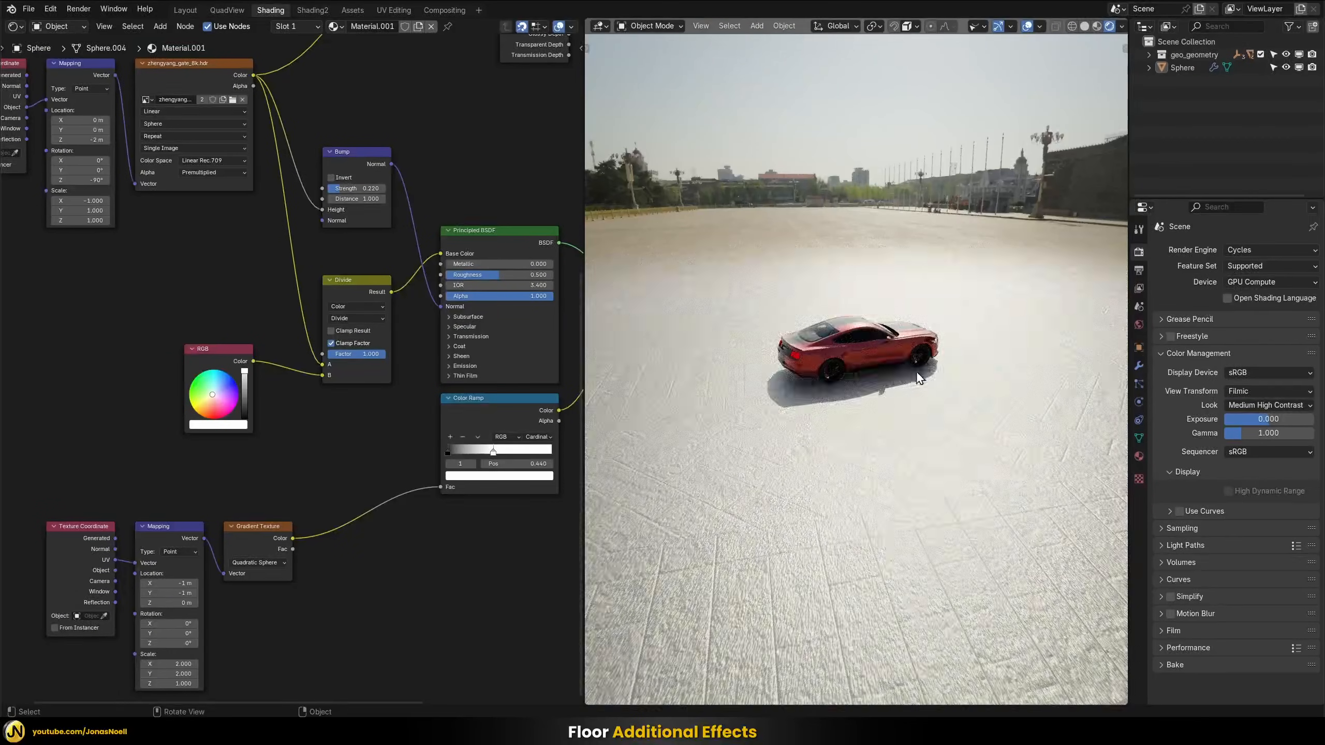
pyautogui.moveTo(915, 184); pyautogui.dragTo(770, 175, button='middle')
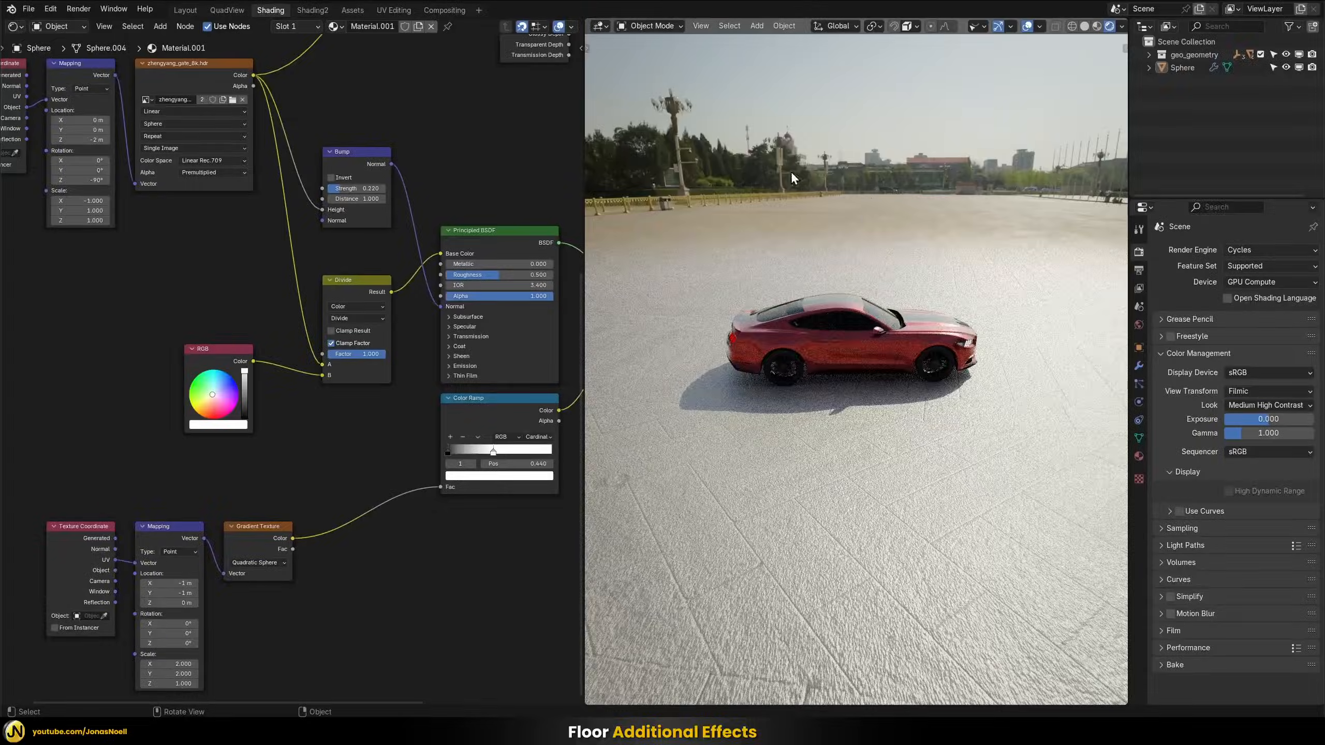
# Set the floor Principled BSDF's IOR to 1.3 and check the floor around the car
pyautogui.moveTo(944, 166); pyautogui.dragTo(965, 194, button='middle')
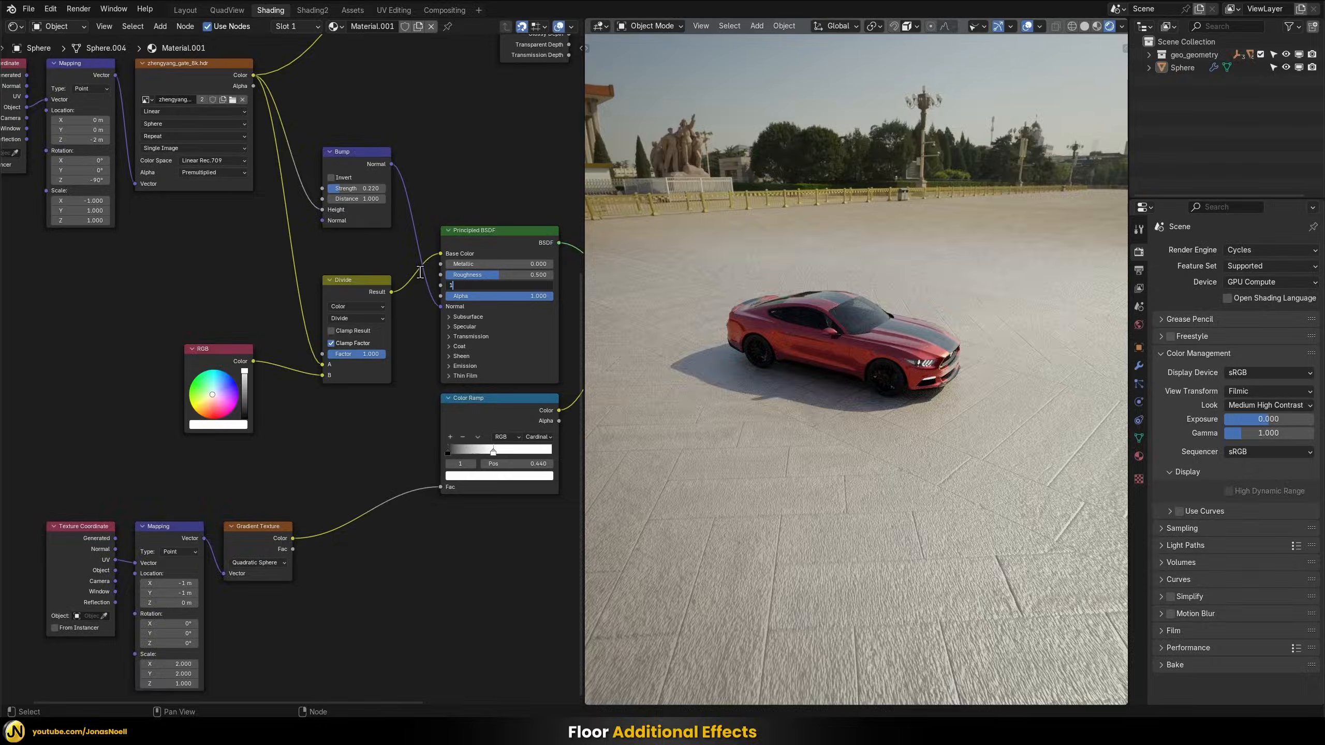
pyautogui.press('Return')
pyautogui.moveTo(826, 372); pyautogui.dragTo(803, 349, button='middle')
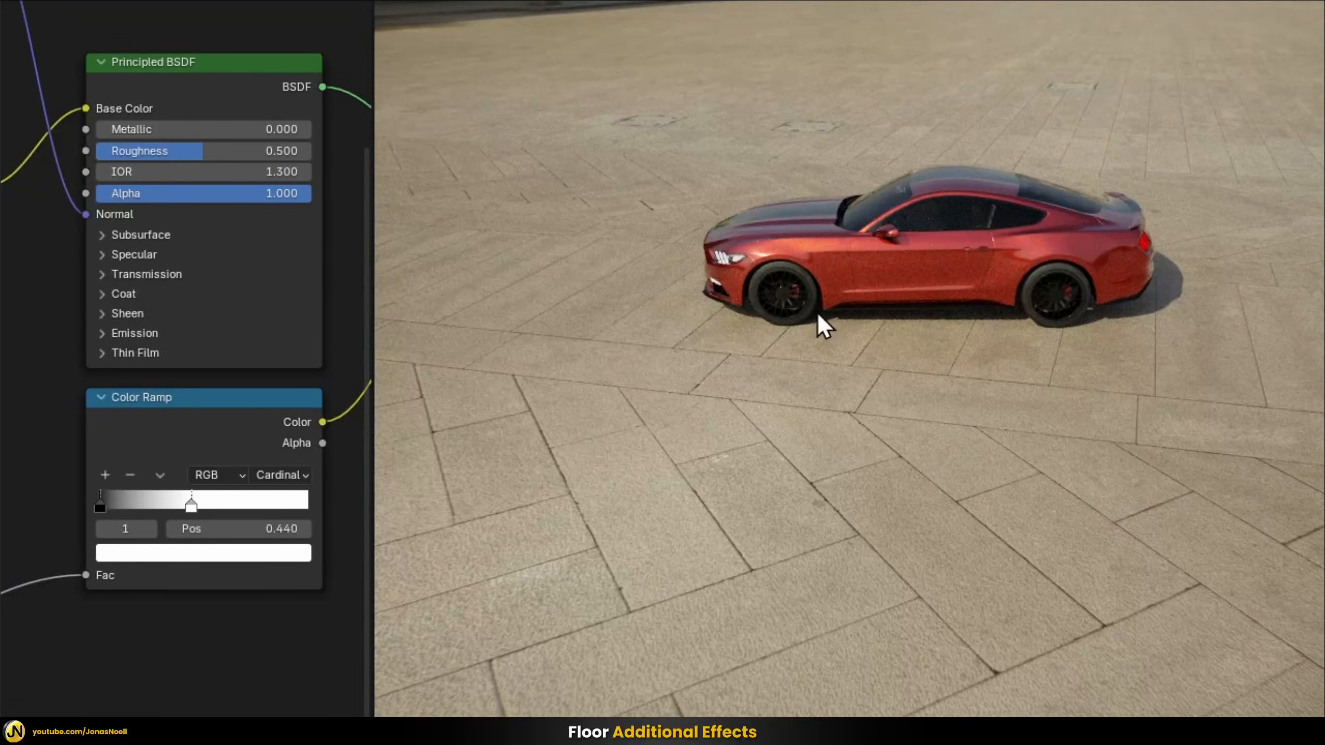
pyautogui.moveTo(819, 315); pyautogui.dragTo(1032, 351, button='middle')
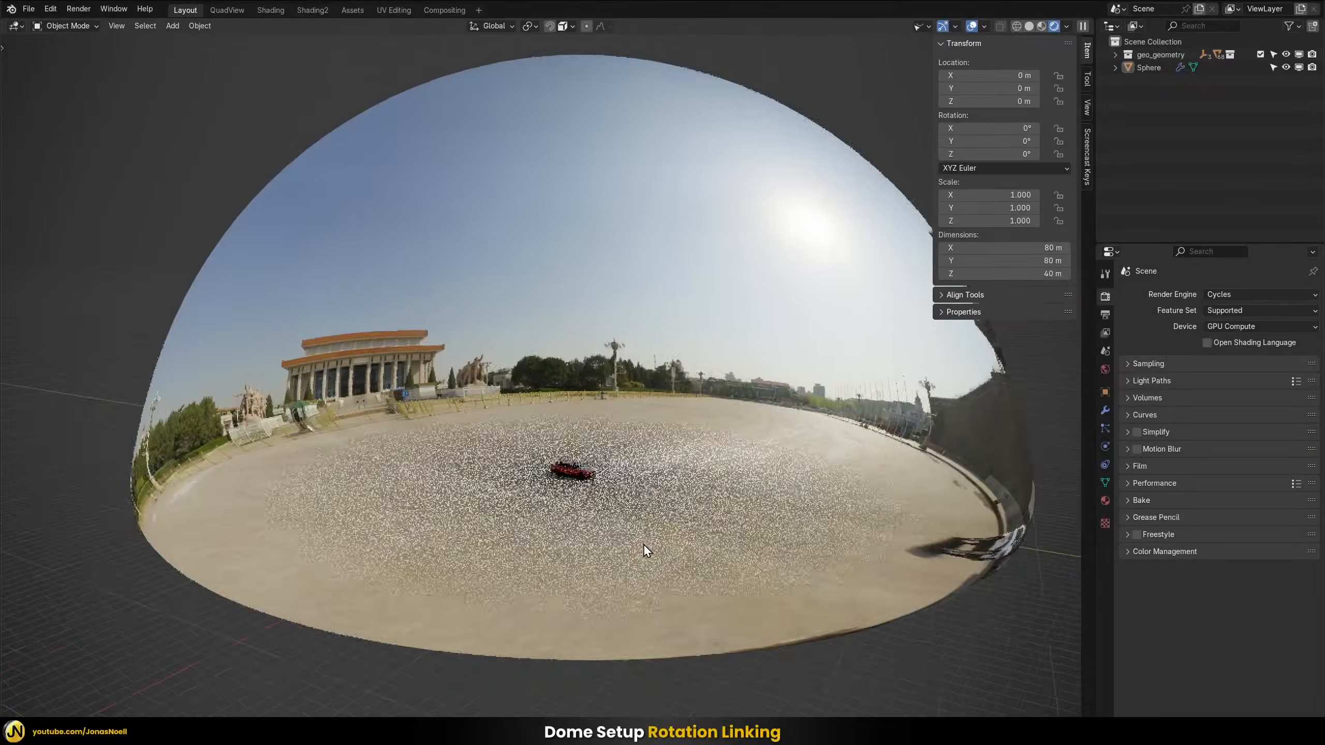
# Try rotating the dome sphere about the global Z axis around the car and undo both rotations
pyautogui.scroll(2, 574, 553)
pyautogui.keyDown('shift'); pyautogui.moveTo(632, 575); pyautogui.dragTo(648, 483, button='middle'); pyautogui.keyUp('shift')
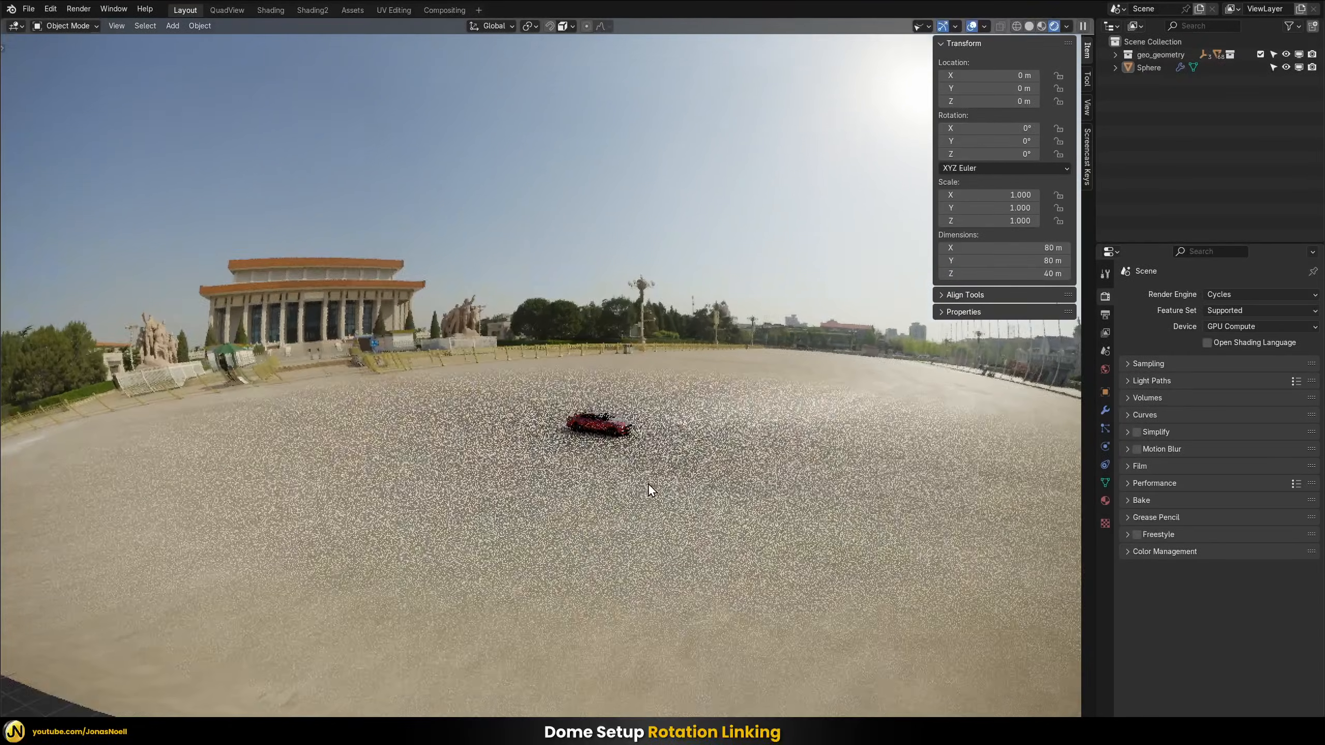
pyautogui.scroll(2, 665, 399)
pyautogui.click(710, 364)
pyautogui.keyDown('shift'); pyautogui.moveTo(788, 439); pyautogui.dragTo(753, 382, button='middle'); pyautogui.keyUp('shift')
pyautogui.scroll(4, 671, 446)
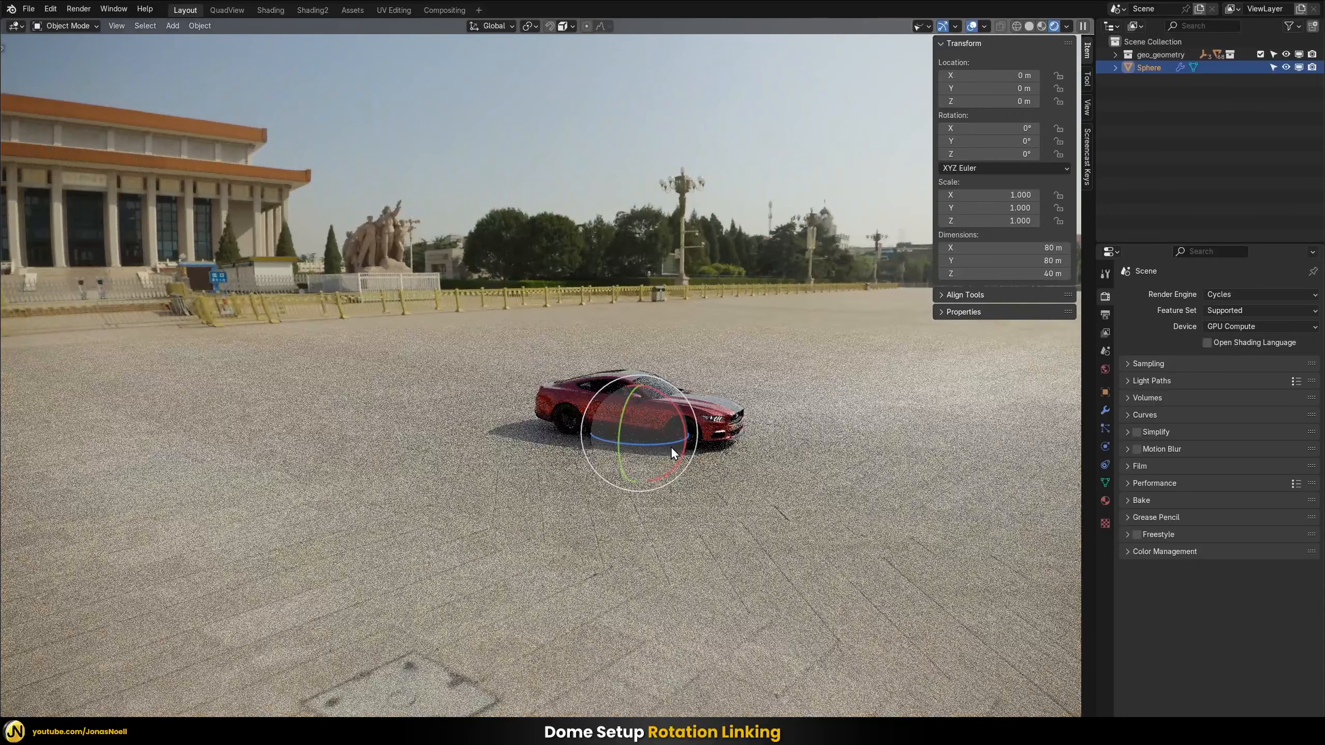
pyautogui.moveTo(676, 457); pyautogui.dragTo(611, 454)
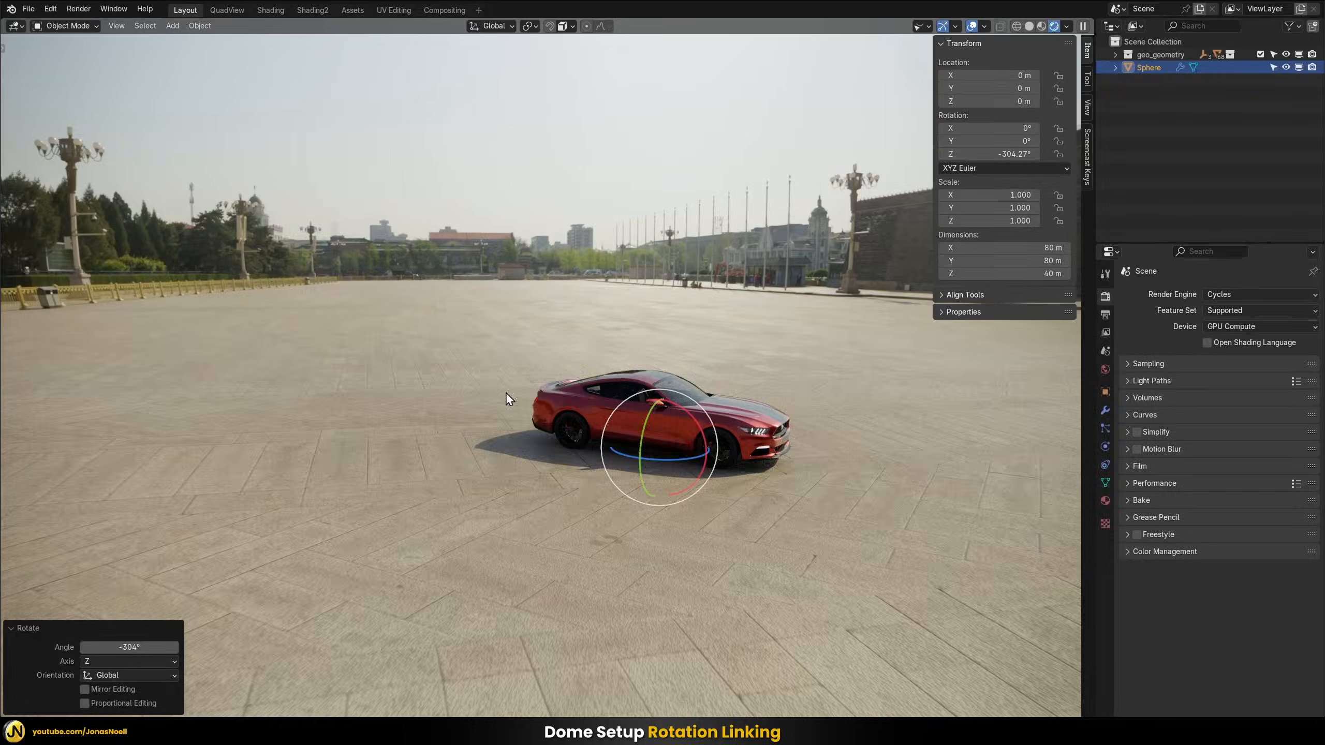
pyautogui.moveTo(669, 463); pyautogui.dragTo(742, 474)
pyautogui.hotkey('ctrl', 'z')
pyautogui.hotkey('ctrl', 'z')
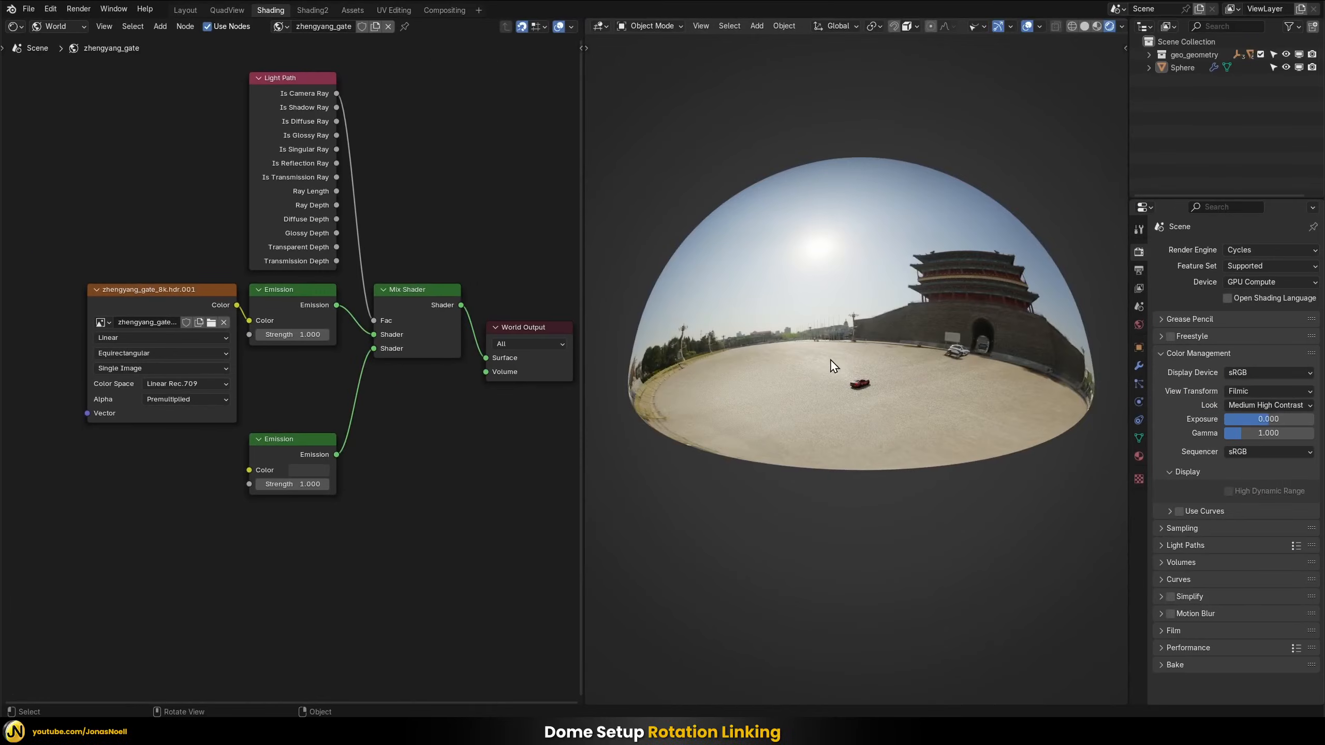
# Connect the HDRI's Emission shader directly to the World Output's Surface and compare the background with the dome
pyautogui.moveTo(861, 346); pyautogui.dragTo(944, 362, button='middle')
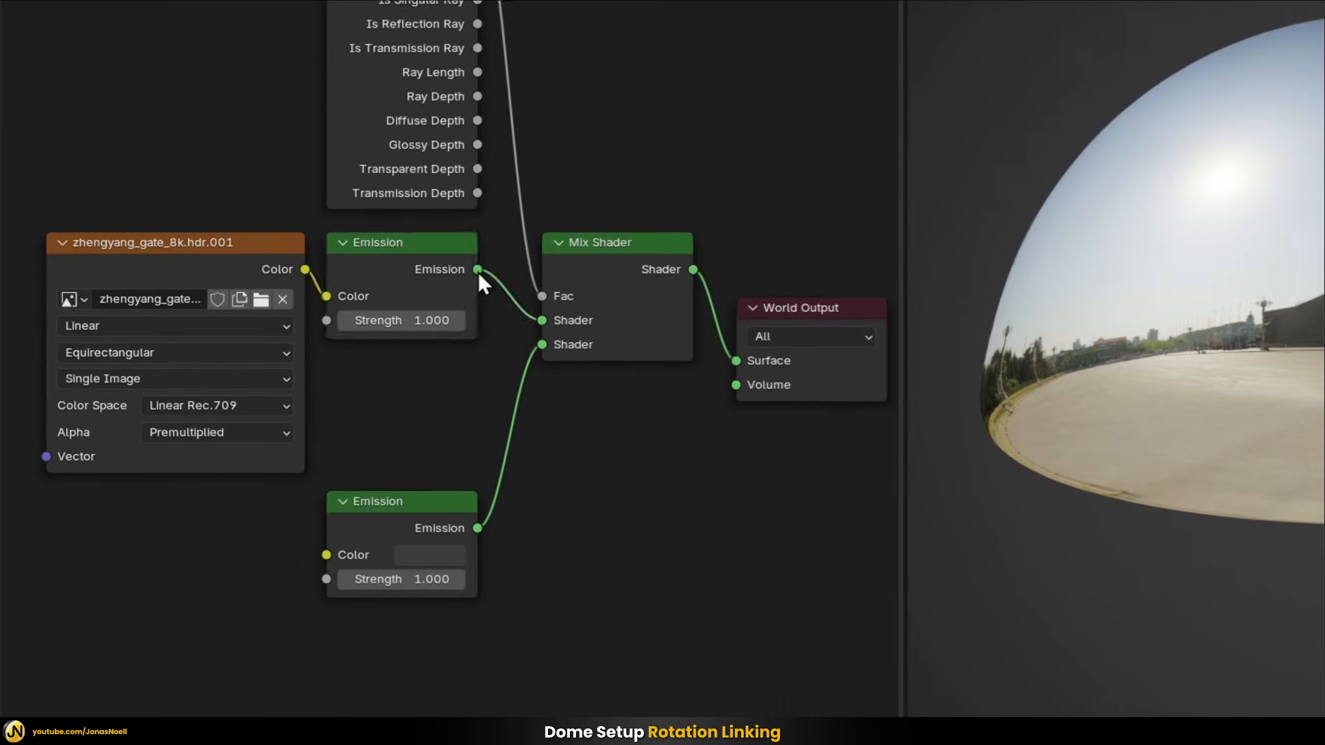
pyautogui.moveTo(337, 305); pyautogui.dragTo(492, 359)
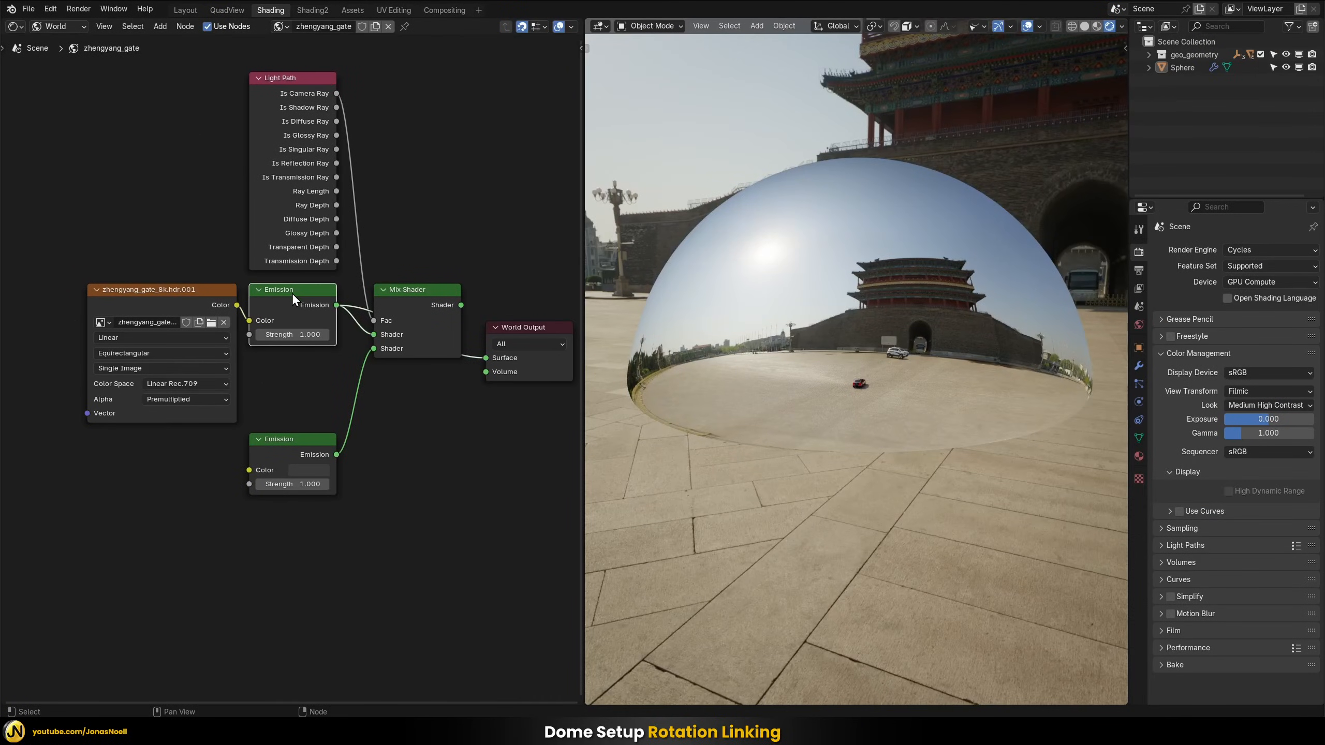
pyautogui.moveTo(814, 354); pyautogui.dragTo(877, 312, button='middle')
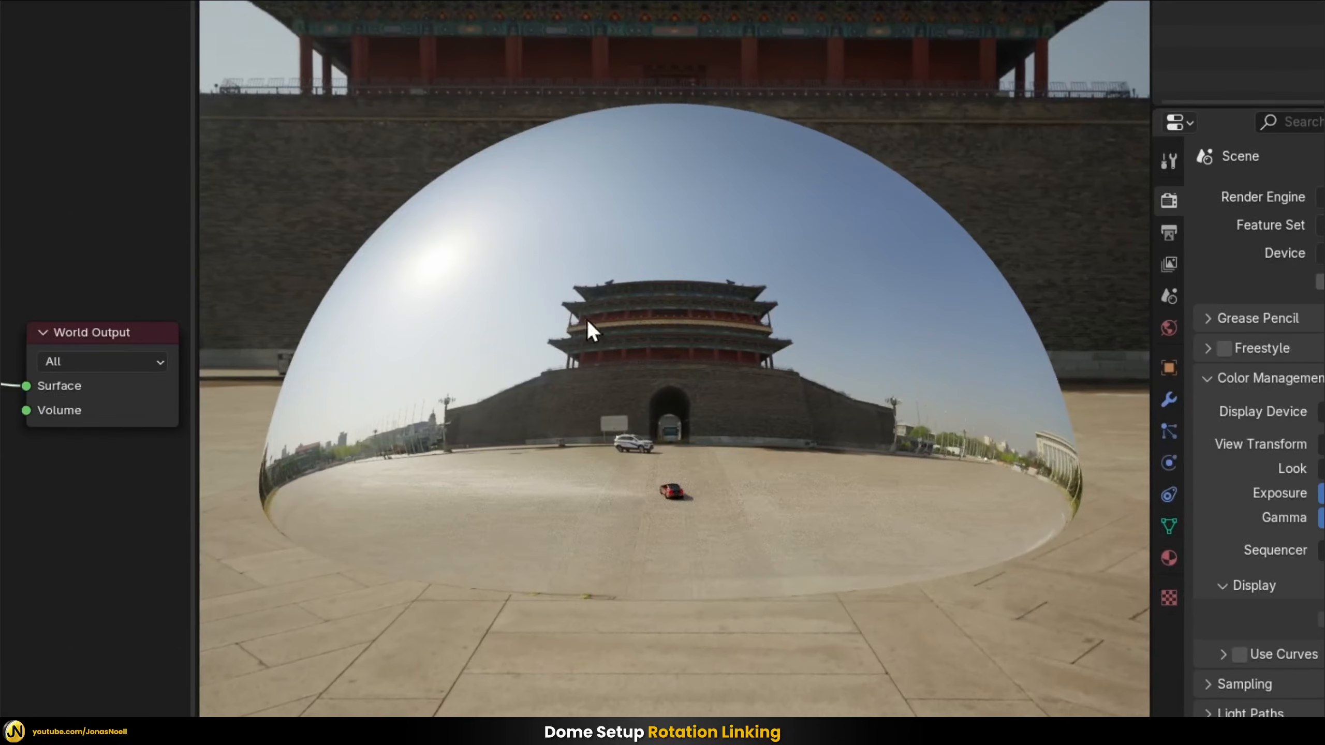
pyautogui.moveTo(755, 335); pyautogui.dragTo(670, 338, button='middle')
# Try rotating only the dome around Z against the HDRI background and undo the rotation
pyautogui.click(755, 370)
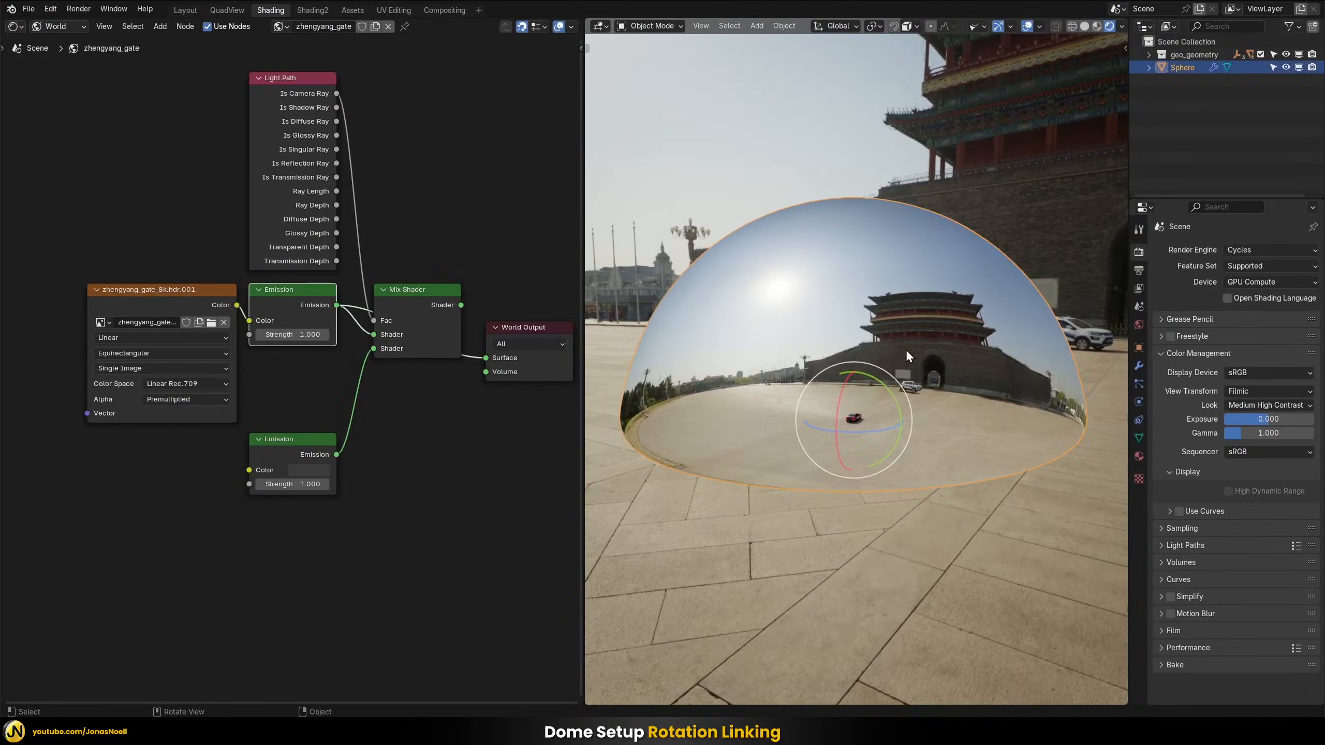
pyautogui.press('r')
pyautogui.press('z')
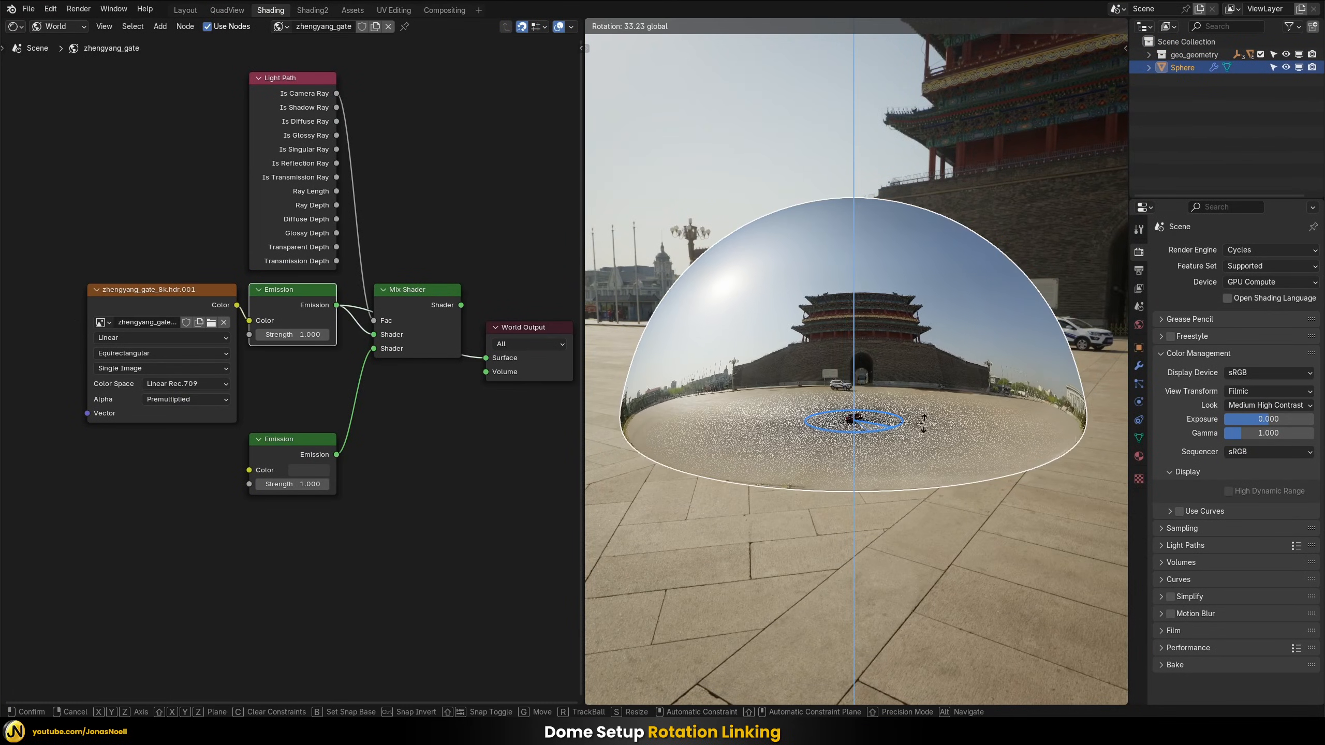
pyautogui.moveTo(926, 400); pyautogui.dragTo(983, 275, button='middle')
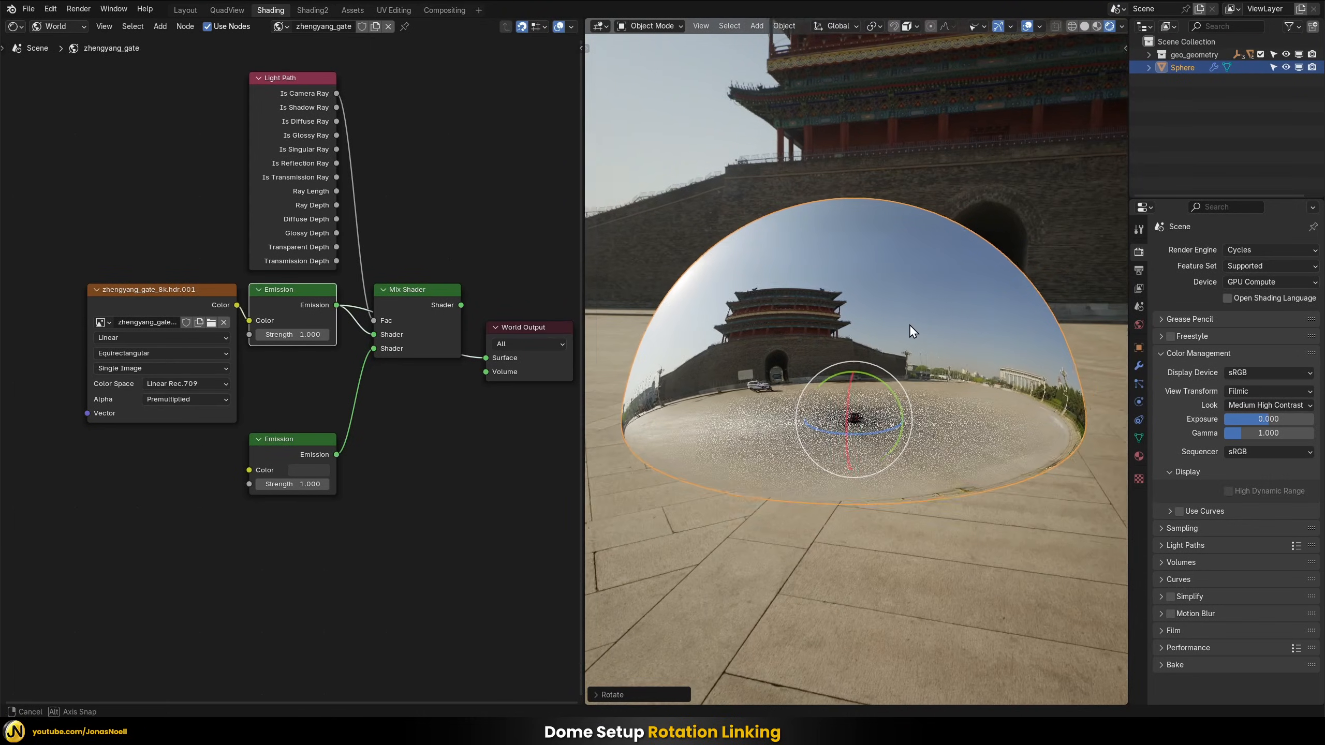
pyautogui.moveTo(909, 324); pyautogui.dragTo(889, 322, button='middle')
pyautogui.hotkey('ctrl', 'z')
pyautogui.moveTo(946, 275); pyautogui.dragTo(863, 211, button='middle')
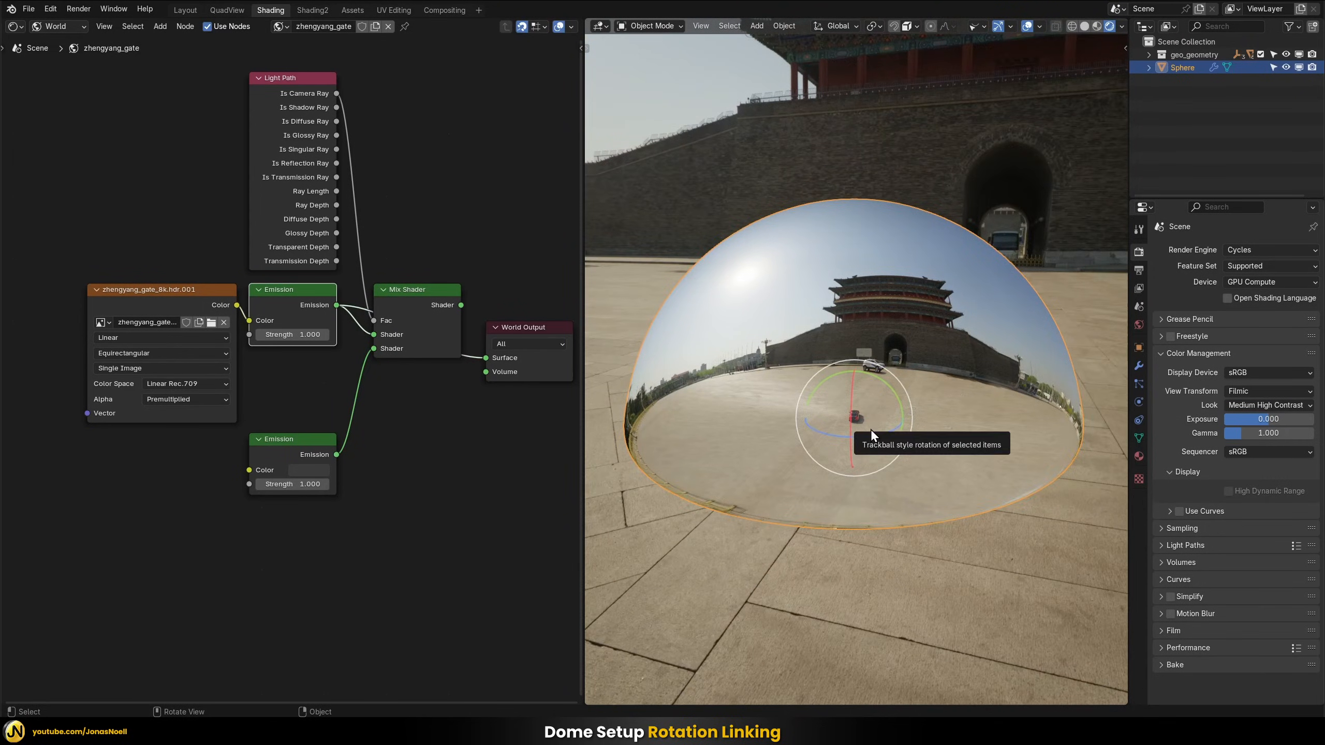
pyautogui.moveTo(870, 429); pyautogui.dragTo(856, 334, button='middle')
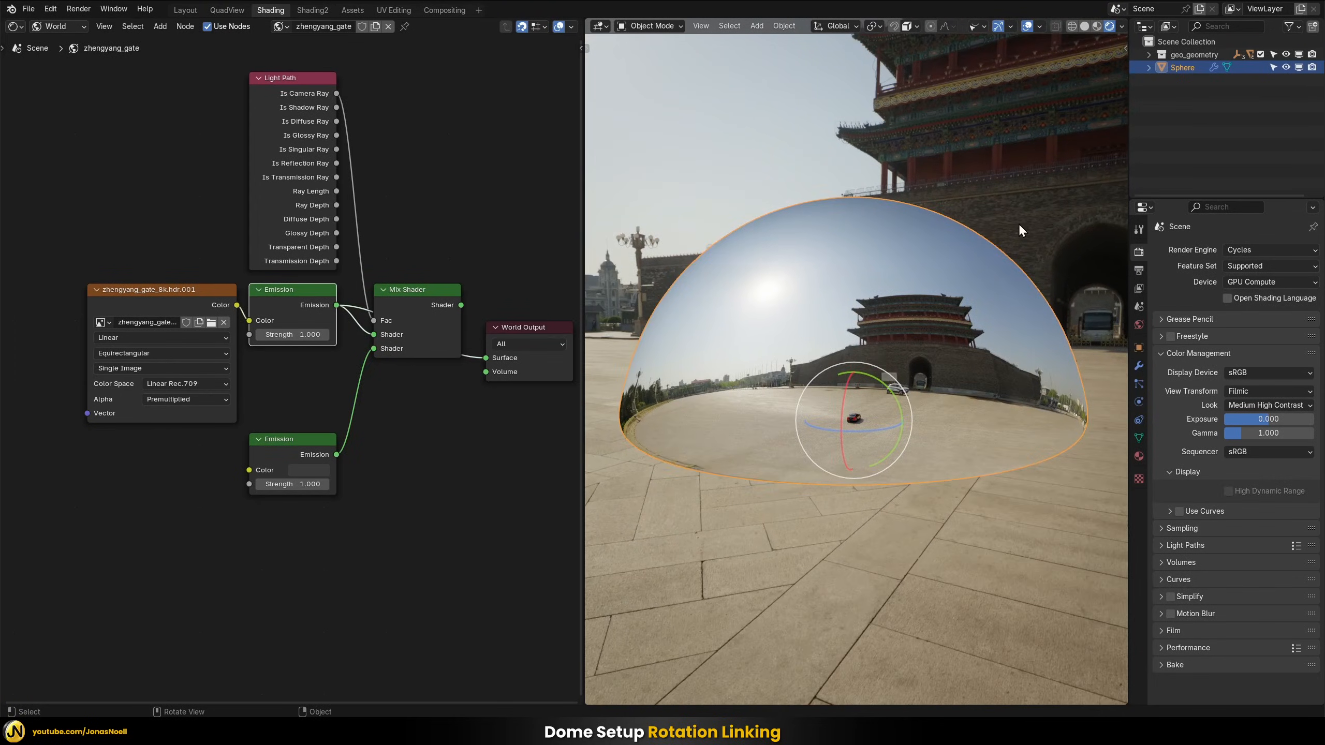
# Add Texture Coordinate and Mapping nodes to the world's zhengyang_gate environment texture and switch the render engine to EEVEE
pyautogui.click(163, 289)
pyautogui.hotkey('ctrl', 't')
pyautogui.scroll(-1, 119, 457)
pyautogui.moveTo(119, 458); pyautogui.dragTo(221, 465, button='middle')
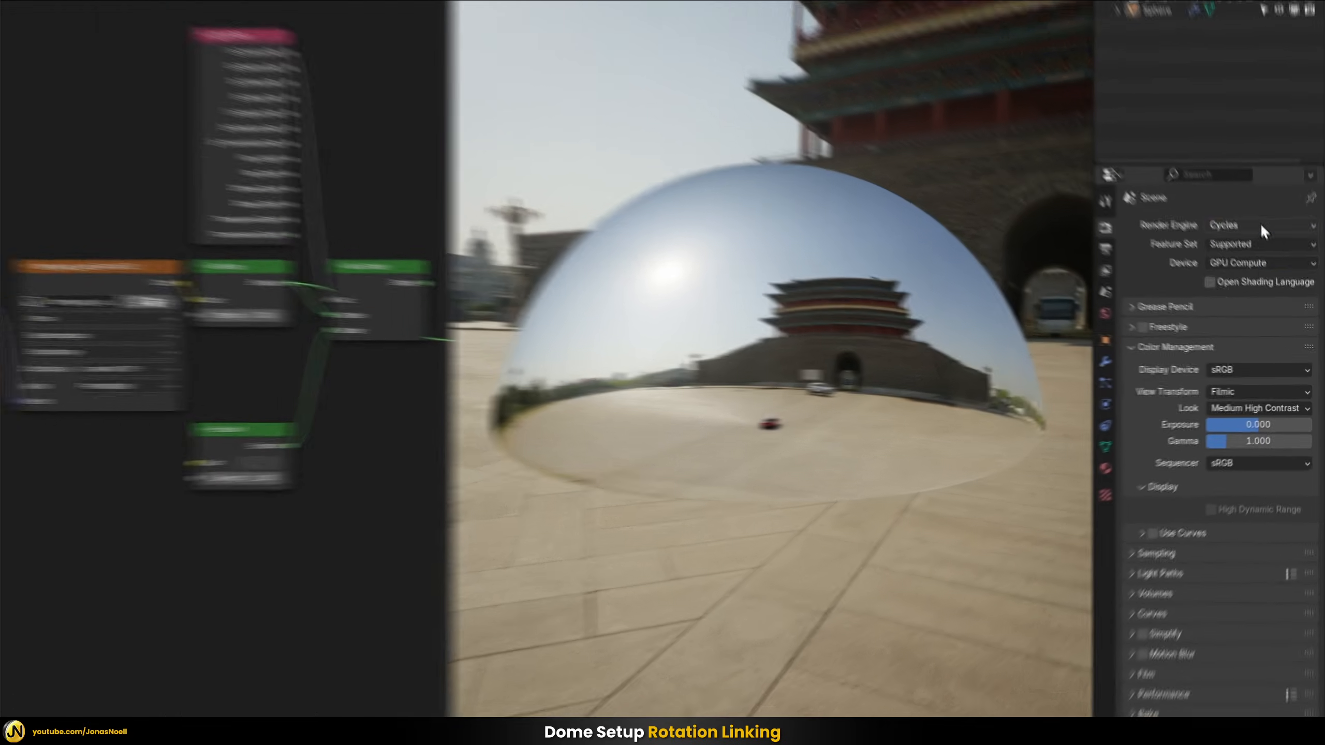
pyautogui.click(1270, 250)
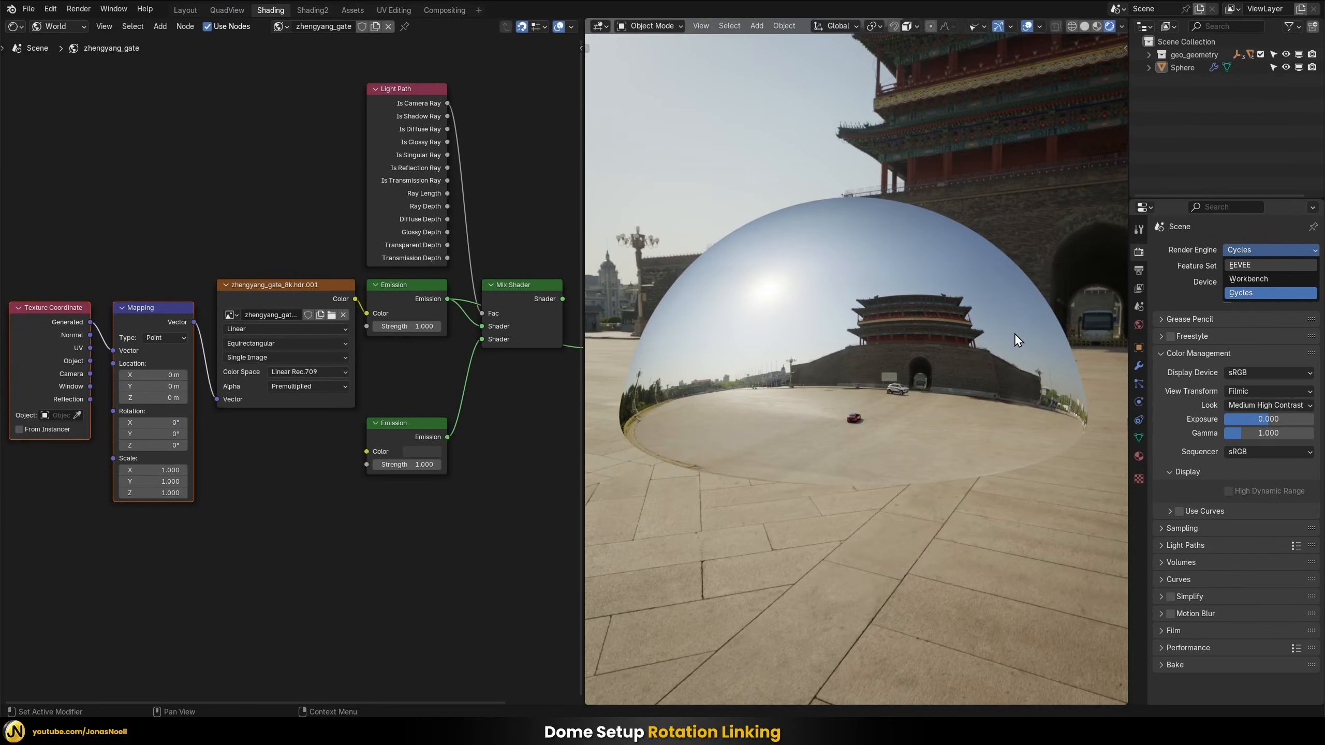
pyautogui.press('e')
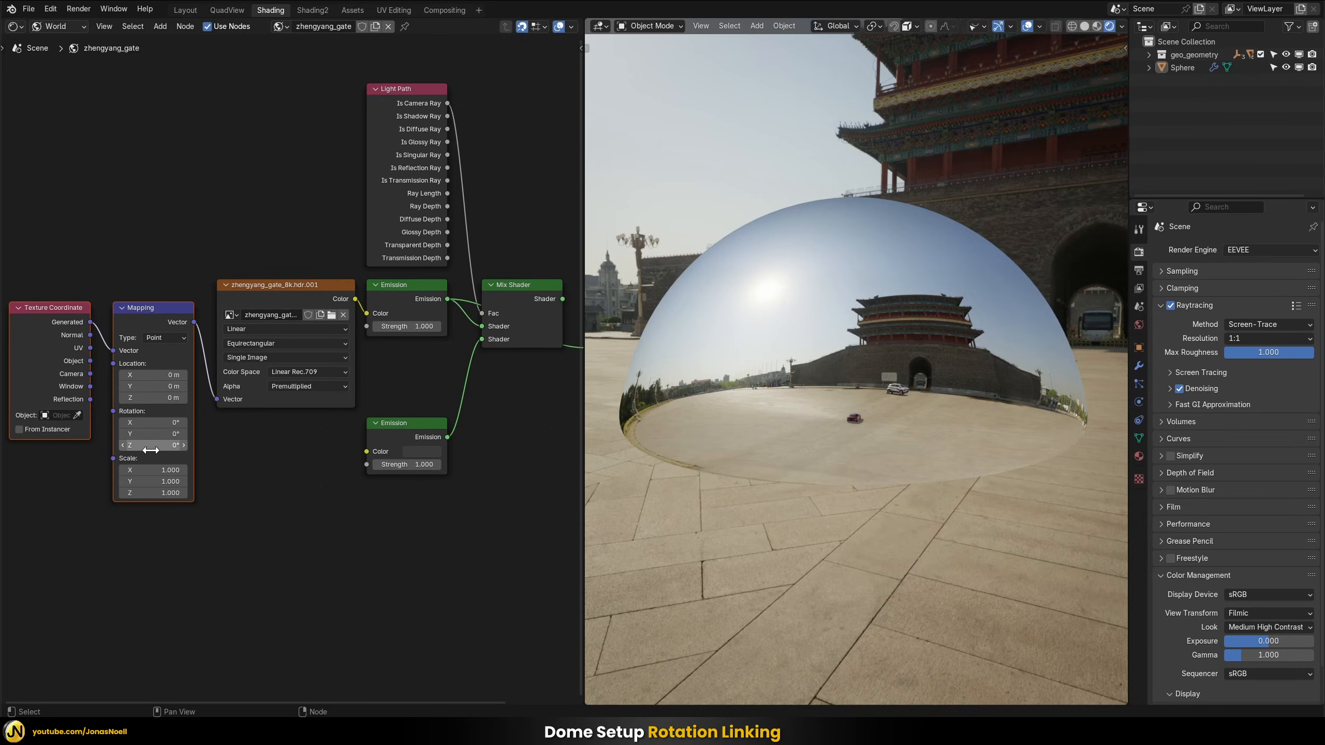
# Try different Z rotations in the world's Mapping node and reset the value to 0°
pyautogui.moveTo(142, 448); pyautogui.dragTo(198, 447)
pyautogui.scroll(9, 927, 443)
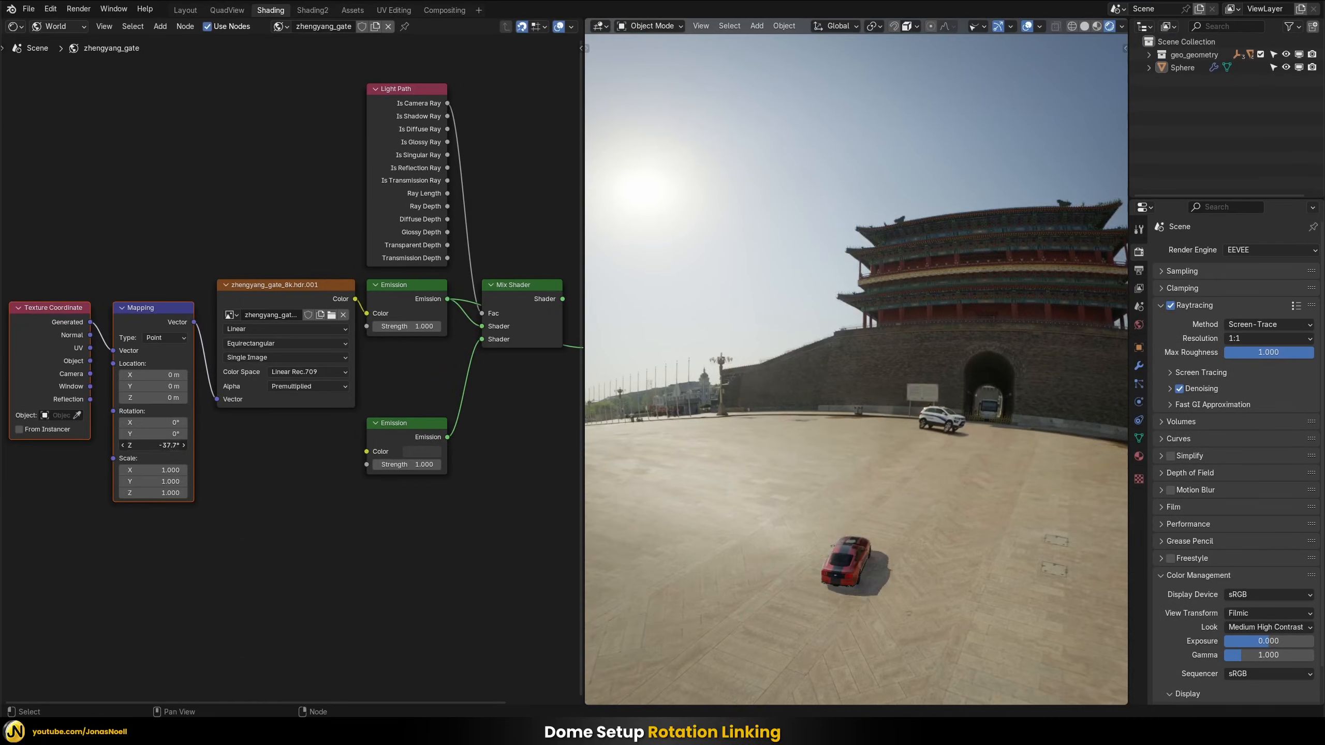
pyautogui.doubleClick(153, 445)
pyautogui.write('0')
pyautogui.press('Return')
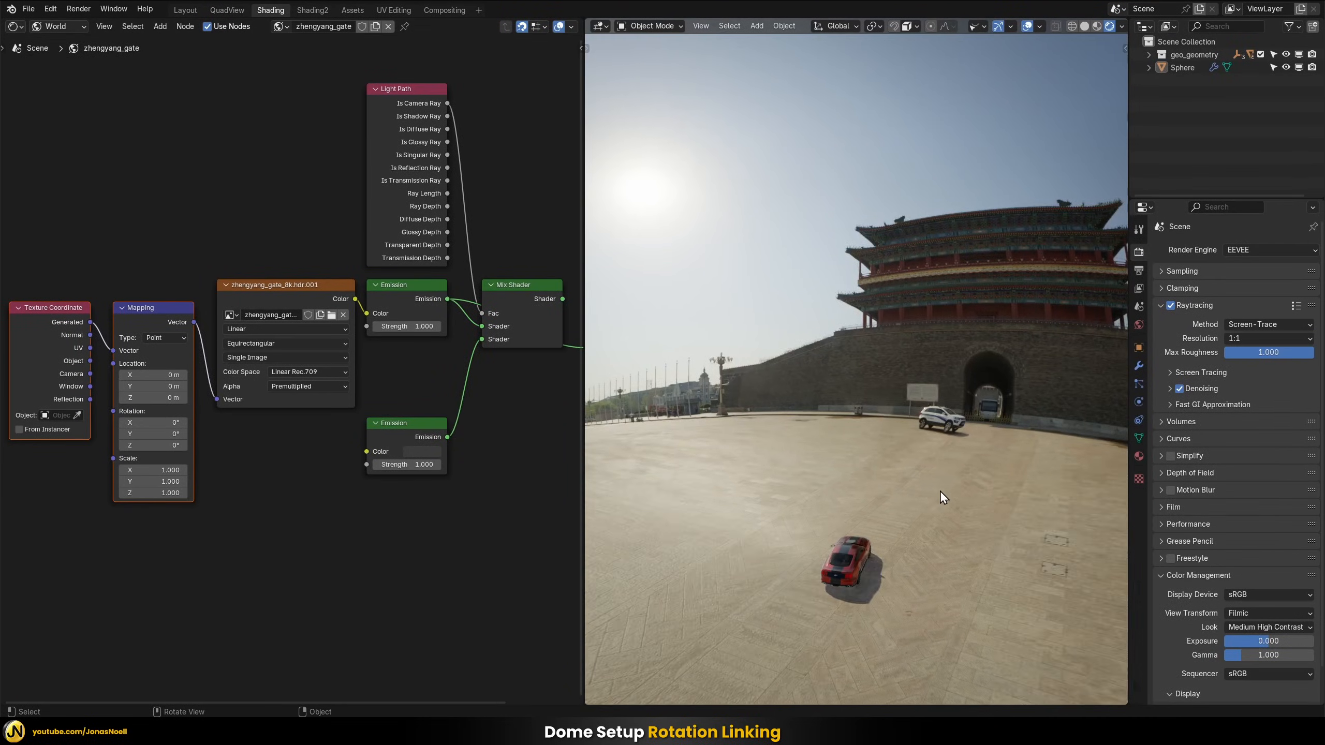
pyautogui.scroll(-6, 989, 469)
pyautogui.scroll(-3, 992, 470)
pyautogui.click(944, 373)
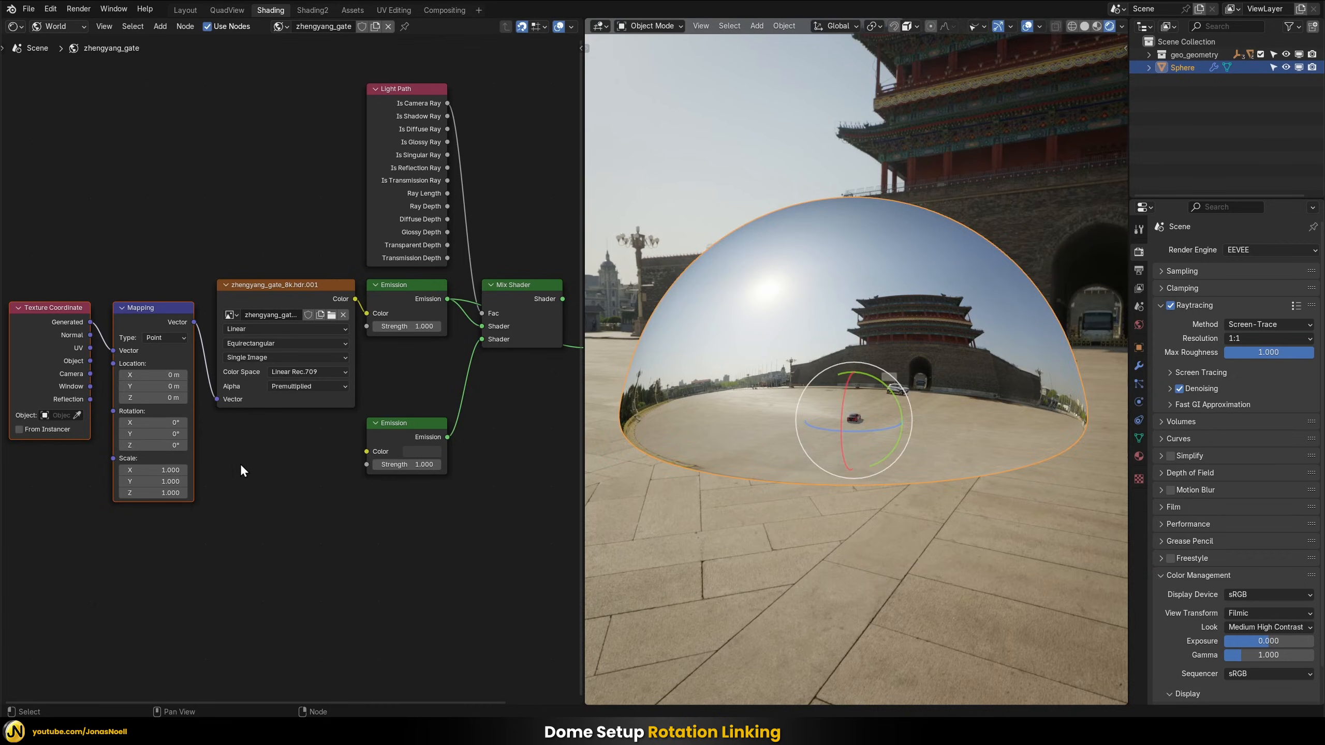
# Add a driver to the Z Rotation of the world's Mapping node
pyautogui.press('KP_Decimal')
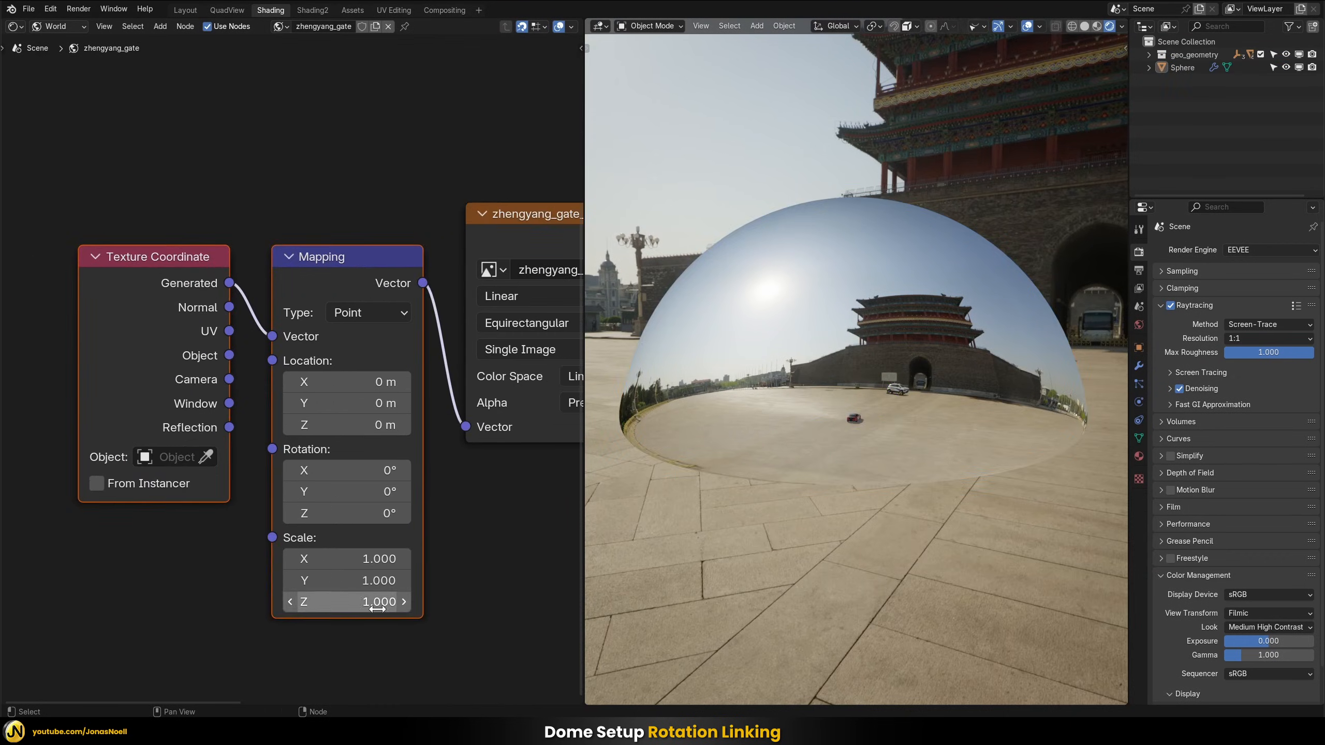
pyautogui.scroll(1, 484, 612)
pyautogui.moveTo(484, 611); pyautogui.dragTo(418, 611, button='middle')
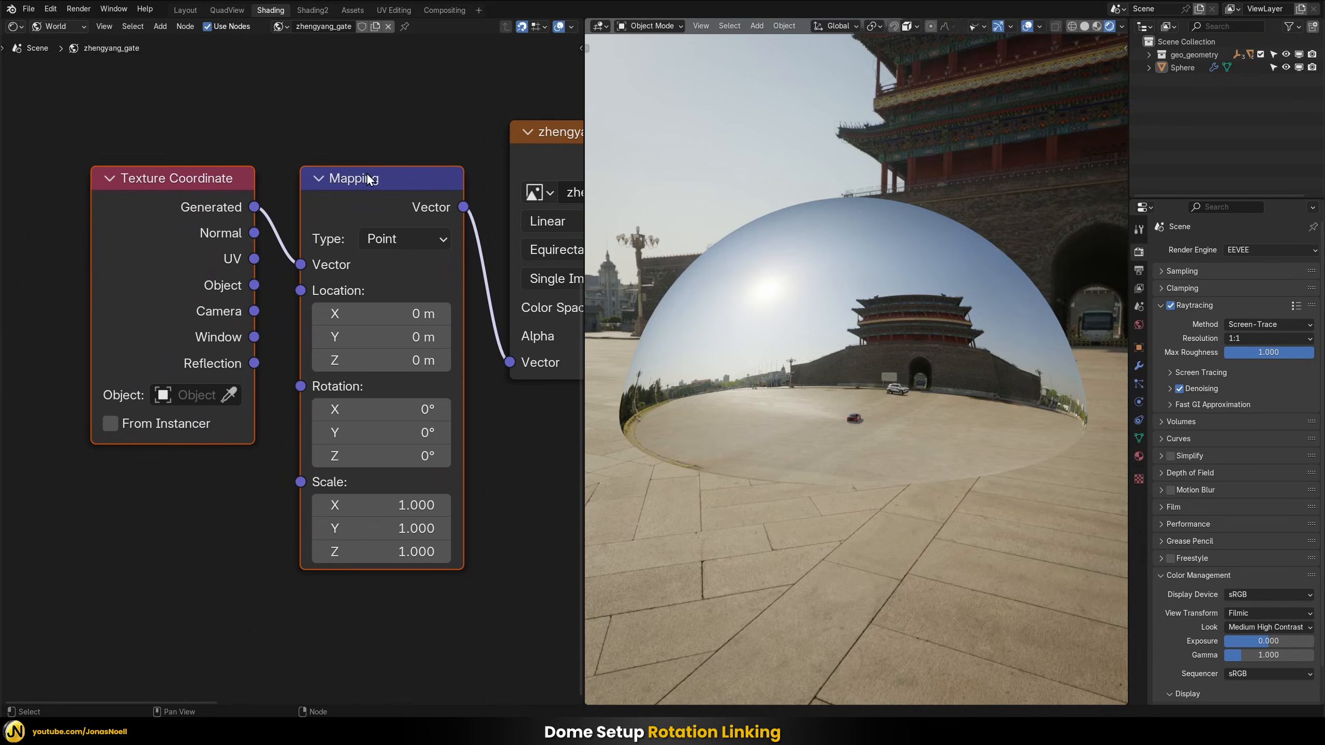
pyautogui.moveTo(396, 120); pyautogui.dragTo(406, 98, button='middle')
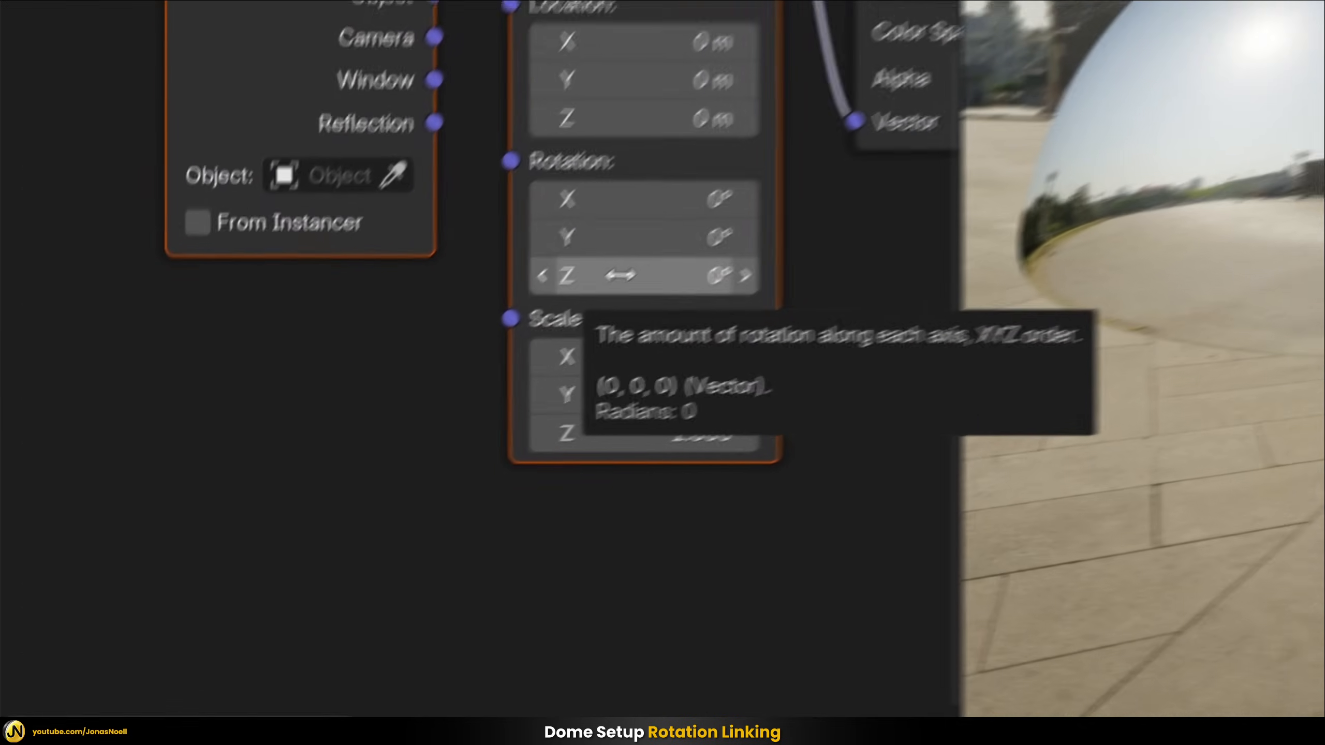
pyautogui.rightClick(377, 434)
pyautogui.click(547, 256)
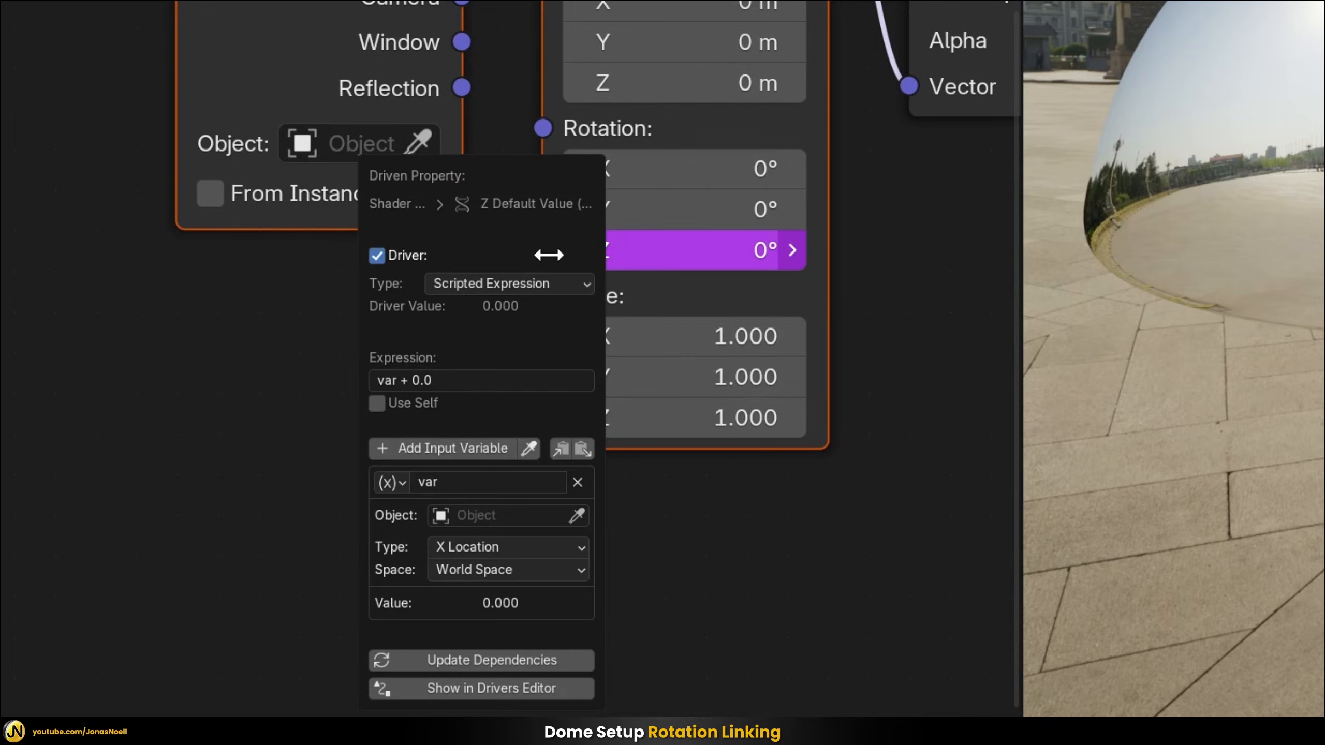
# Set the driver variable's object to Sphere and its type to Z Rotation
pyautogui.click(497, 518)
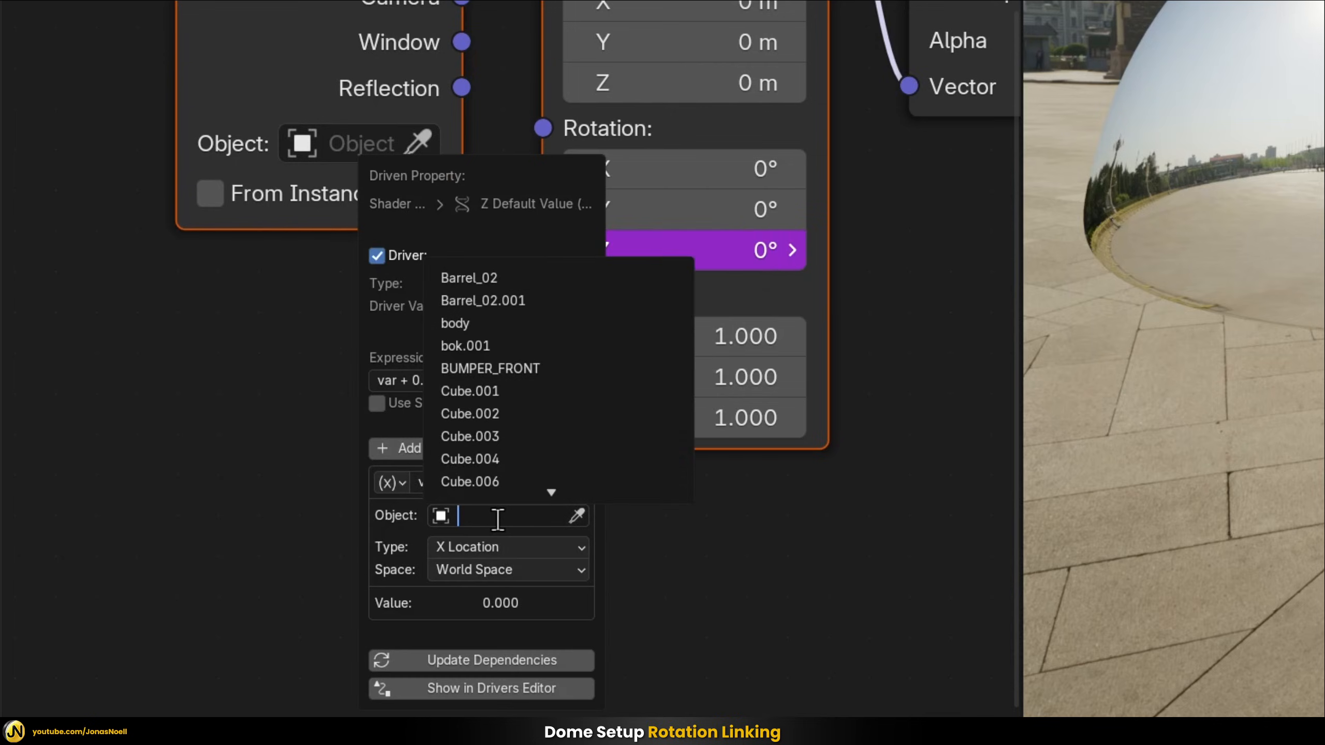
pyautogui.write('sph')
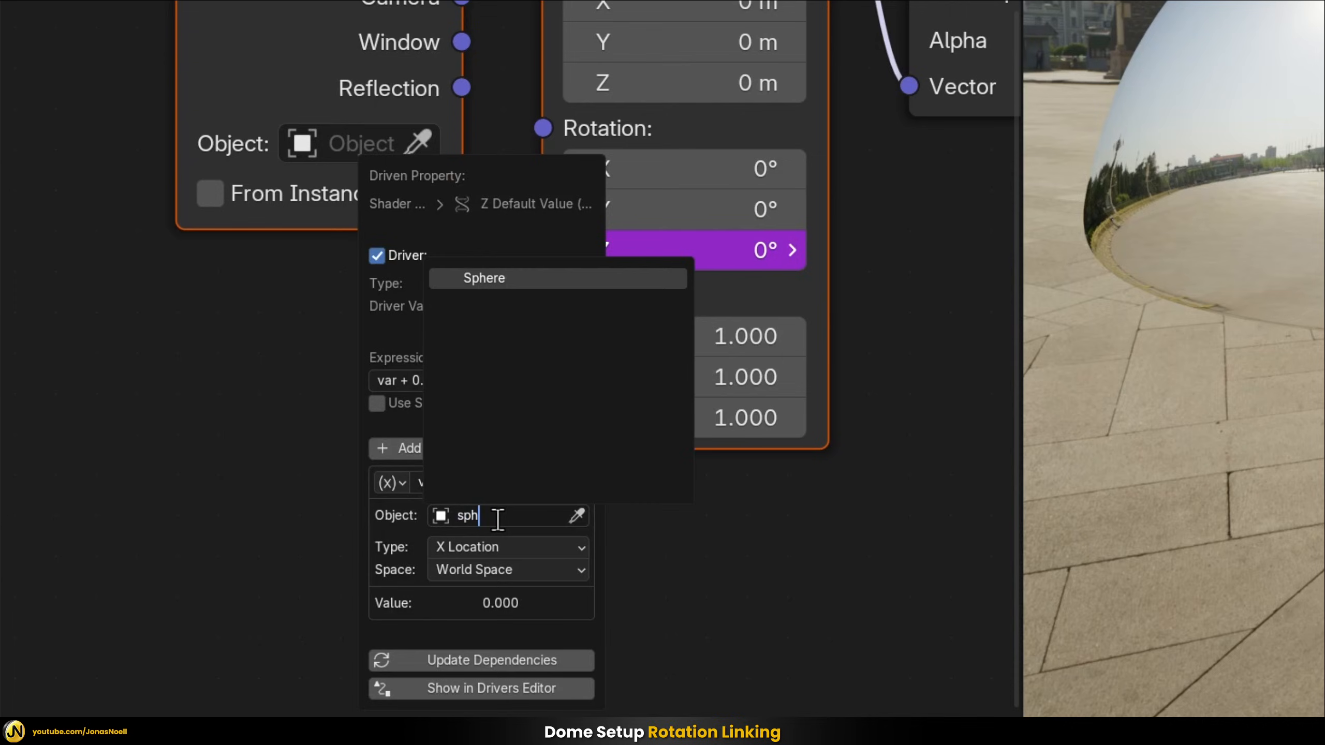
pyautogui.click(520, 279)
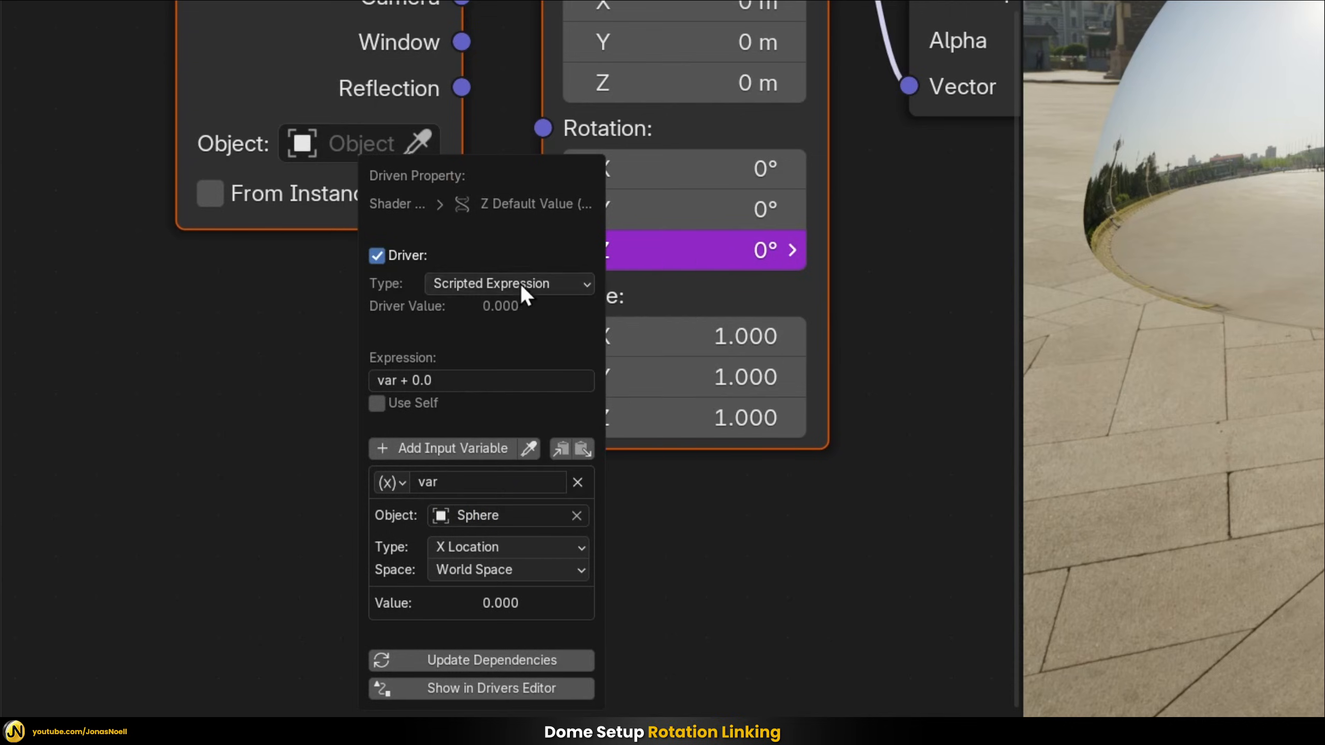
pyautogui.click(475, 549)
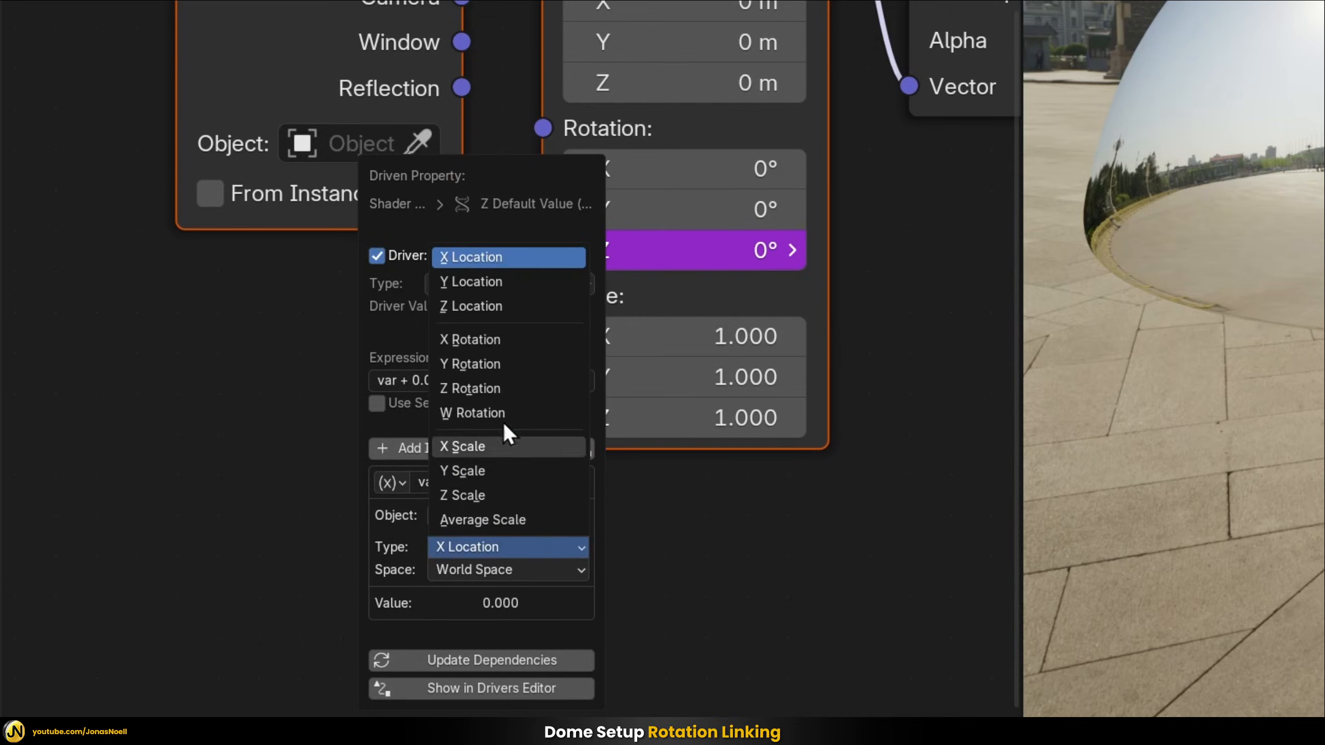
pyautogui.click(485, 387)
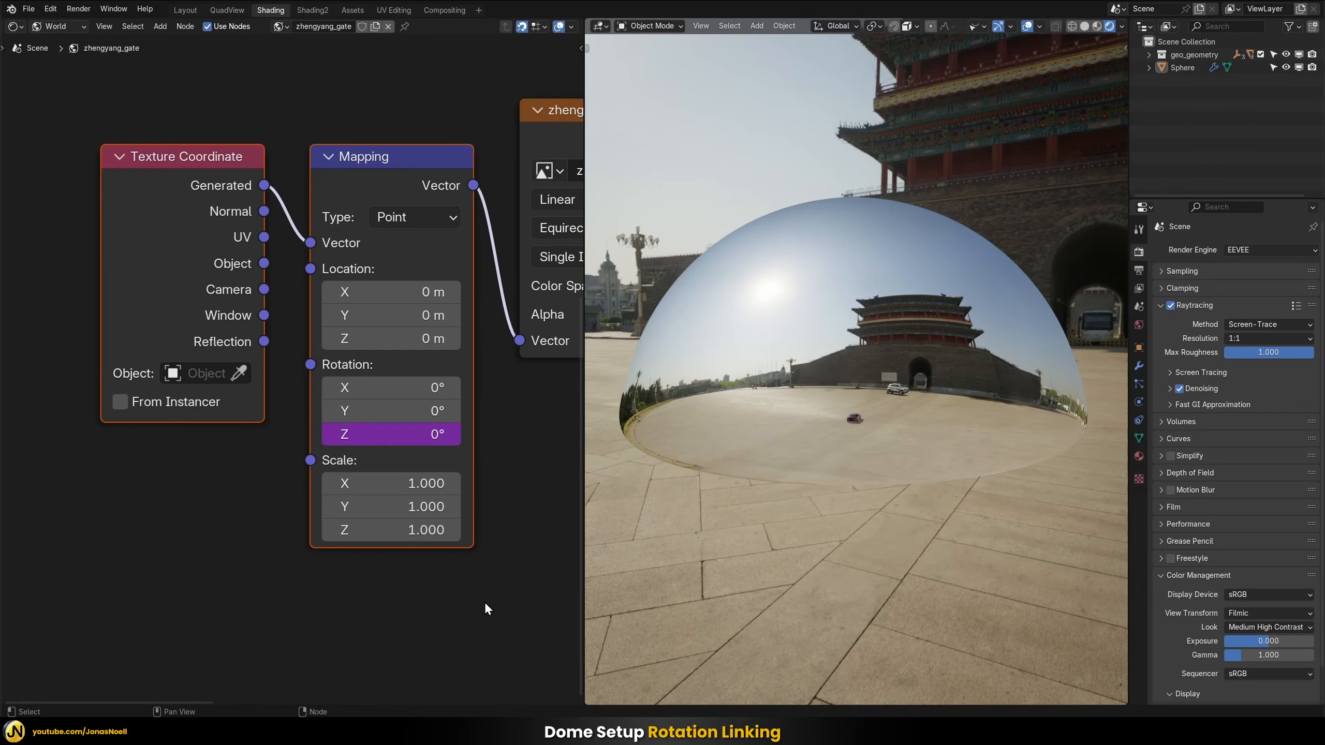
# Test the driver by rotating the dome about 38° around the global Z axis
pyautogui.scroll(-2, 476, 605)
pyautogui.click(893, 427)
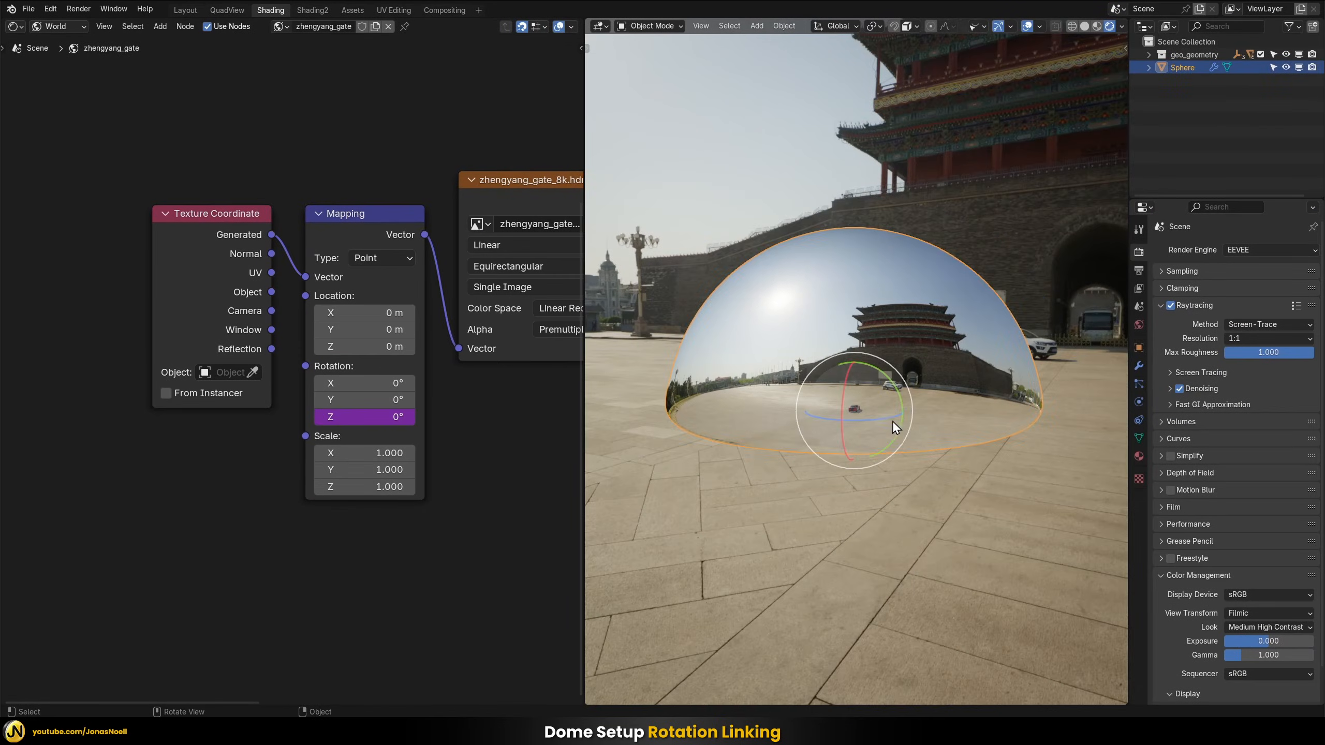
pyautogui.press('r')
pyautogui.press('z')
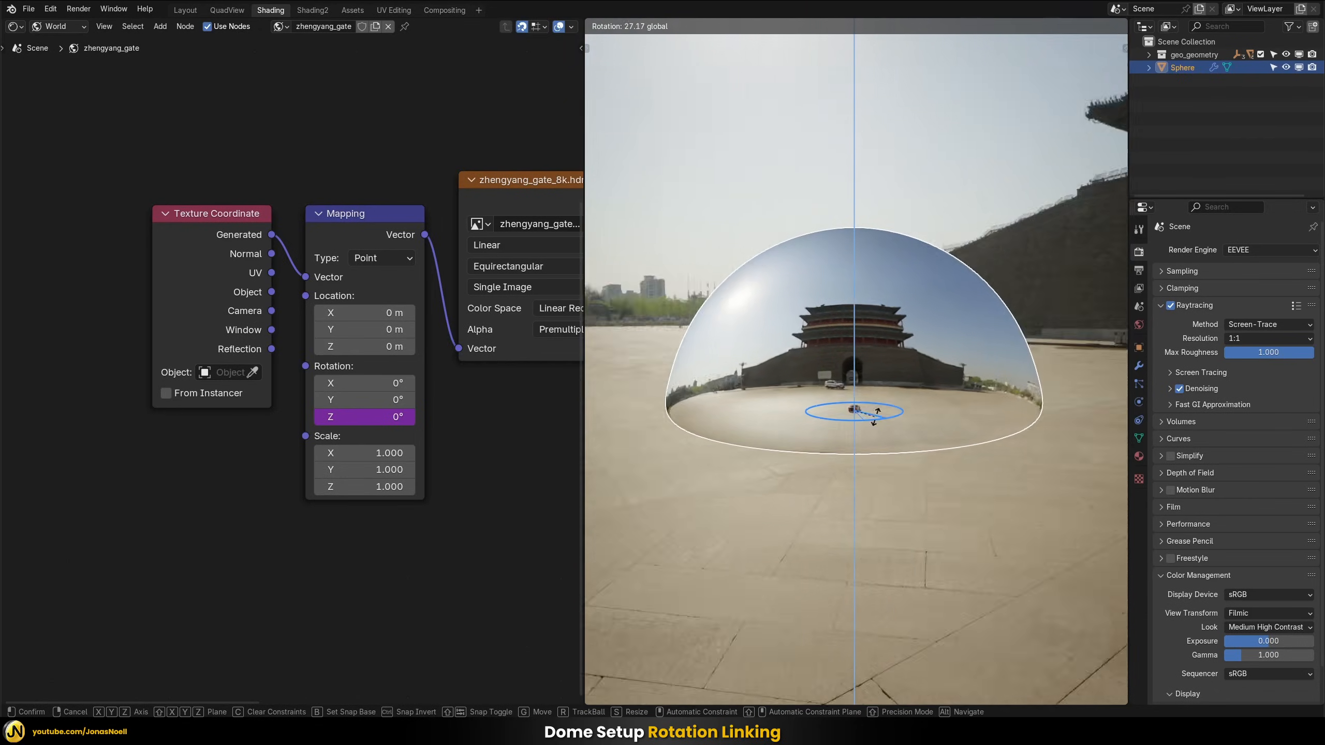
pyautogui.click(882, 414)
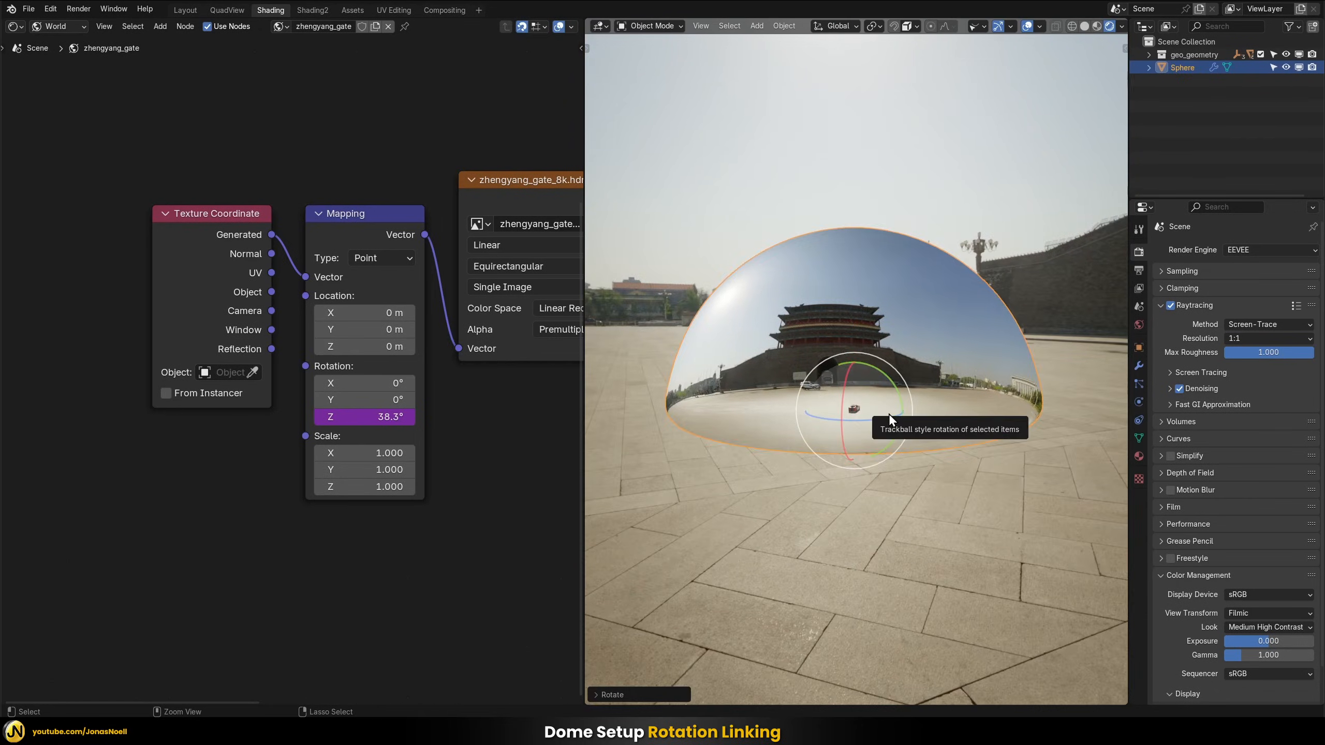
# Change the Mapping Z Rotation driver expression to -var + 0.0 and rotate the dome slightly around Z to test it
pyautogui.doubleClick(365, 417)
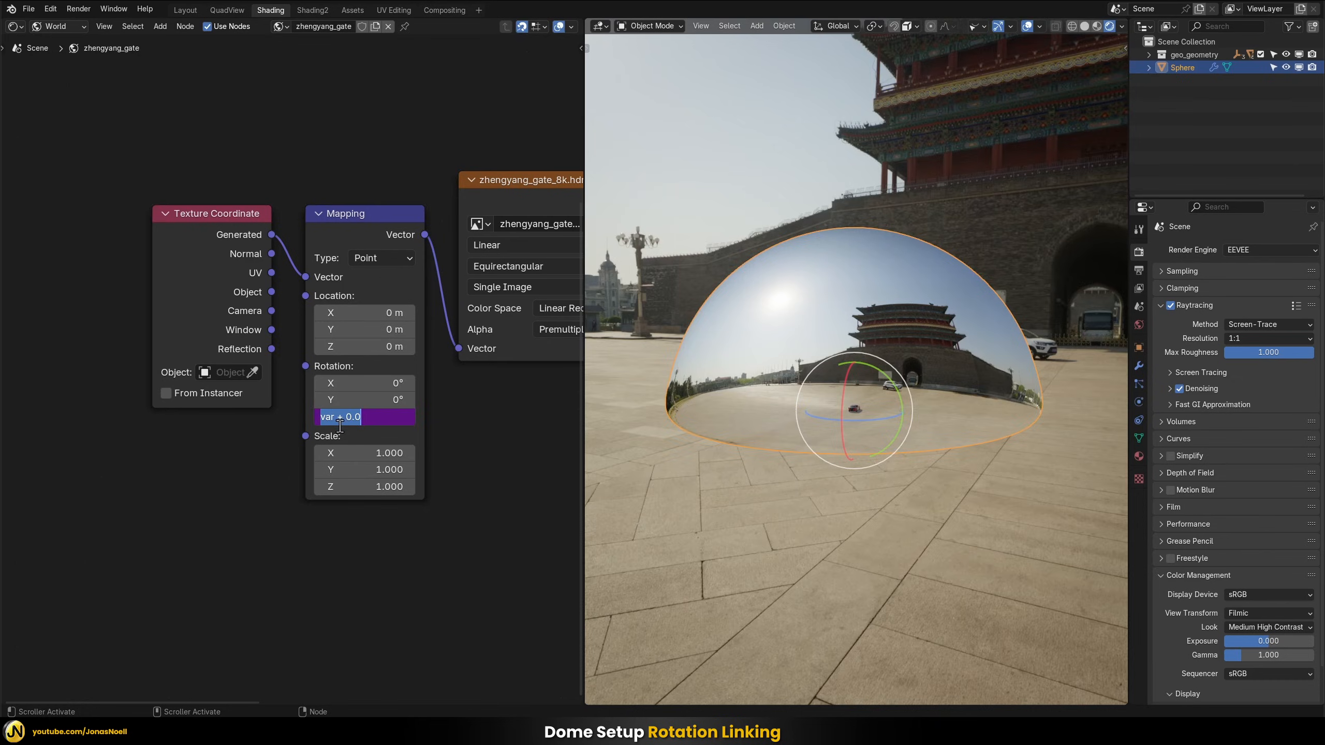
pyautogui.click(324, 418)
pyautogui.write('-')
pyautogui.press('Return')
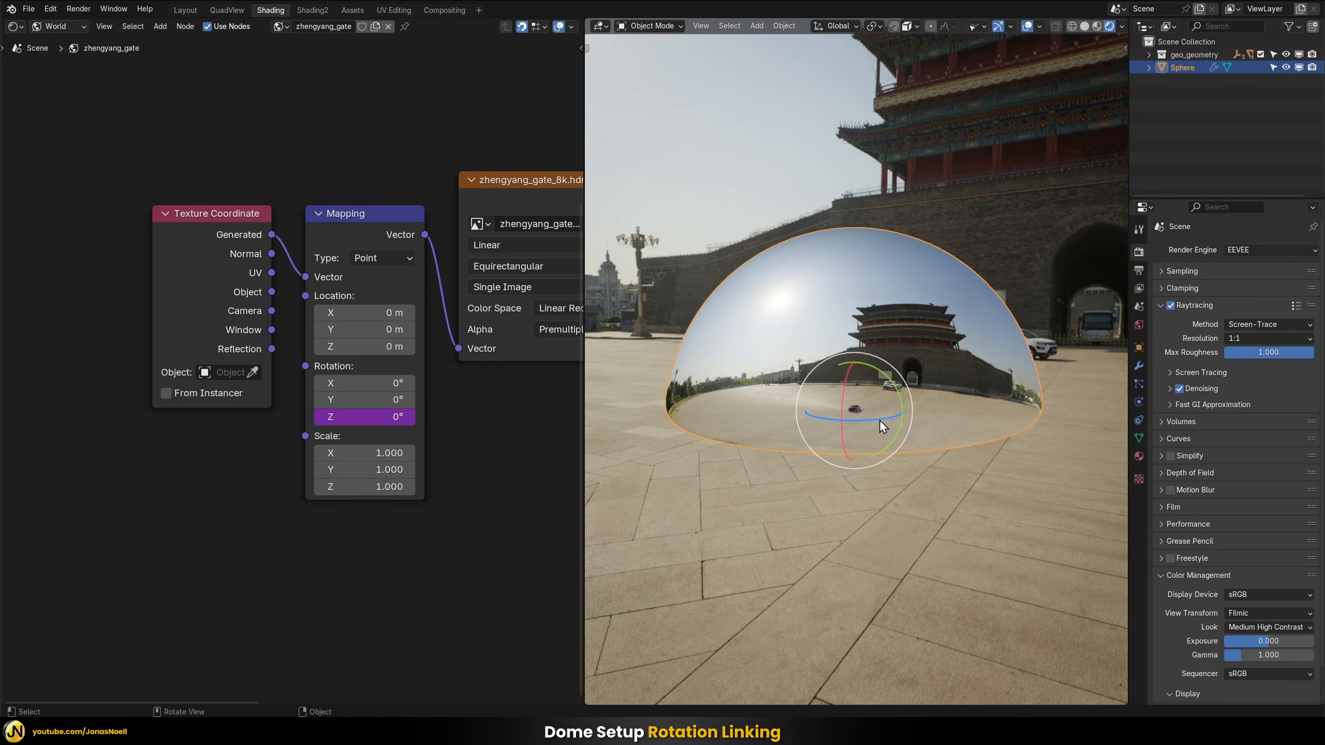
pyautogui.moveTo(879, 420)
pyautogui.mouseDown()
pyautogui.moveTo(843, 419)
pyautogui.moveTo(860, 397)
pyautogui.moveTo(877, 419)
pyautogui.moveTo(867, 409)
pyautogui.mouseUp()
# Reconnect the Mix Shader to the World Output's Surface and check the dome without the HDRI background
pyautogui.scroll(-3, 559, 573)
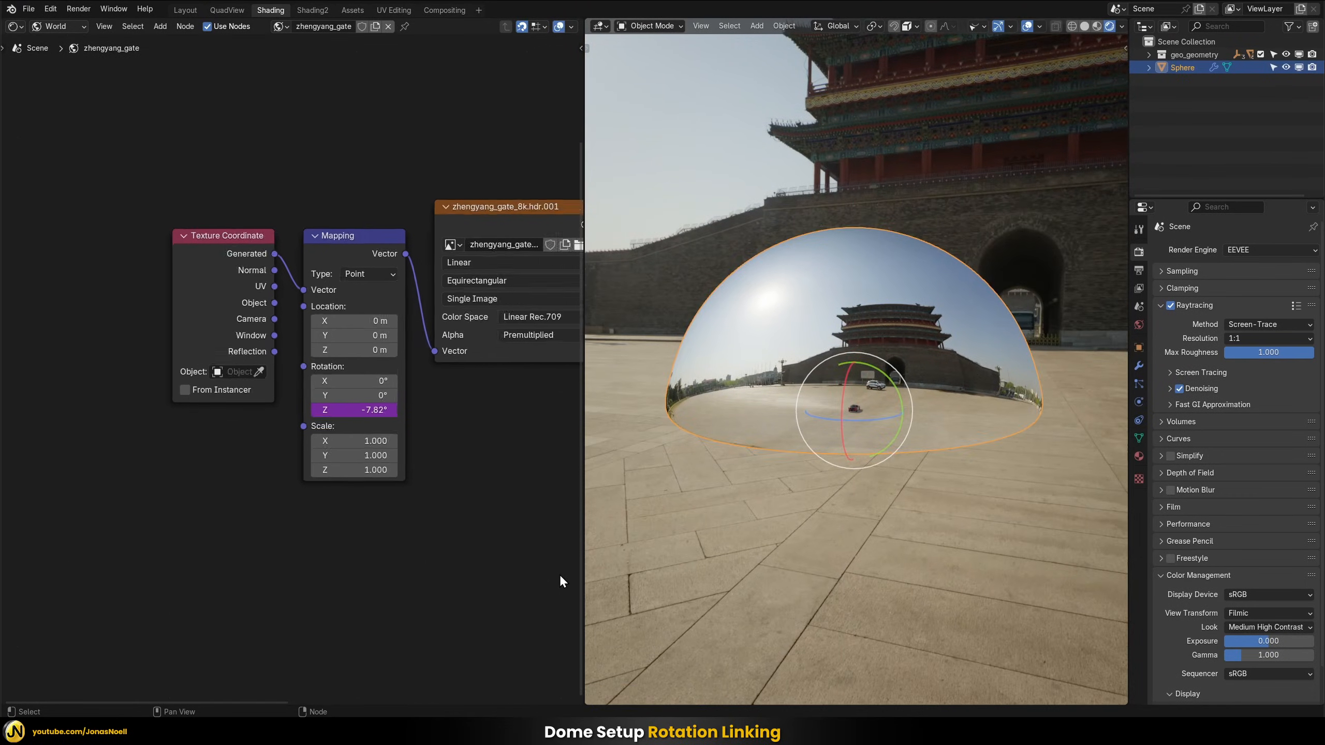
pyautogui.moveTo(559, 573); pyautogui.dragTo(355, 562, button='middle')
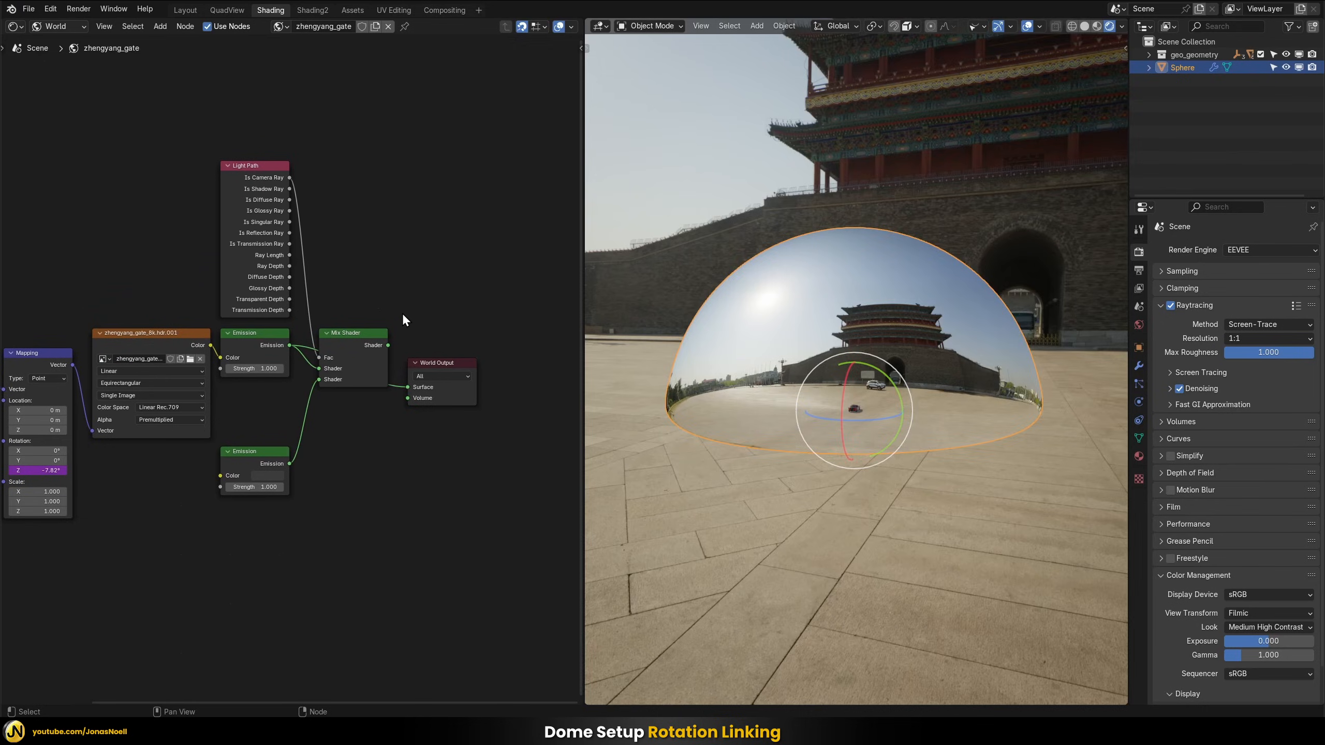
pyautogui.moveTo(388, 346); pyautogui.dragTo(414, 389)
pyautogui.moveTo(853, 475)
pyautogui.mouseDown()
pyautogui.moveTo(911, 480)
pyautogui.moveTo(855, 469)
pyautogui.moveTo(863, 476)
pyautogui.mouseUp()
pyautogui.click(923, 498)
pyautogui.moveTo(934, 469); pyautogui.dragTo(845, 432, button='middle')
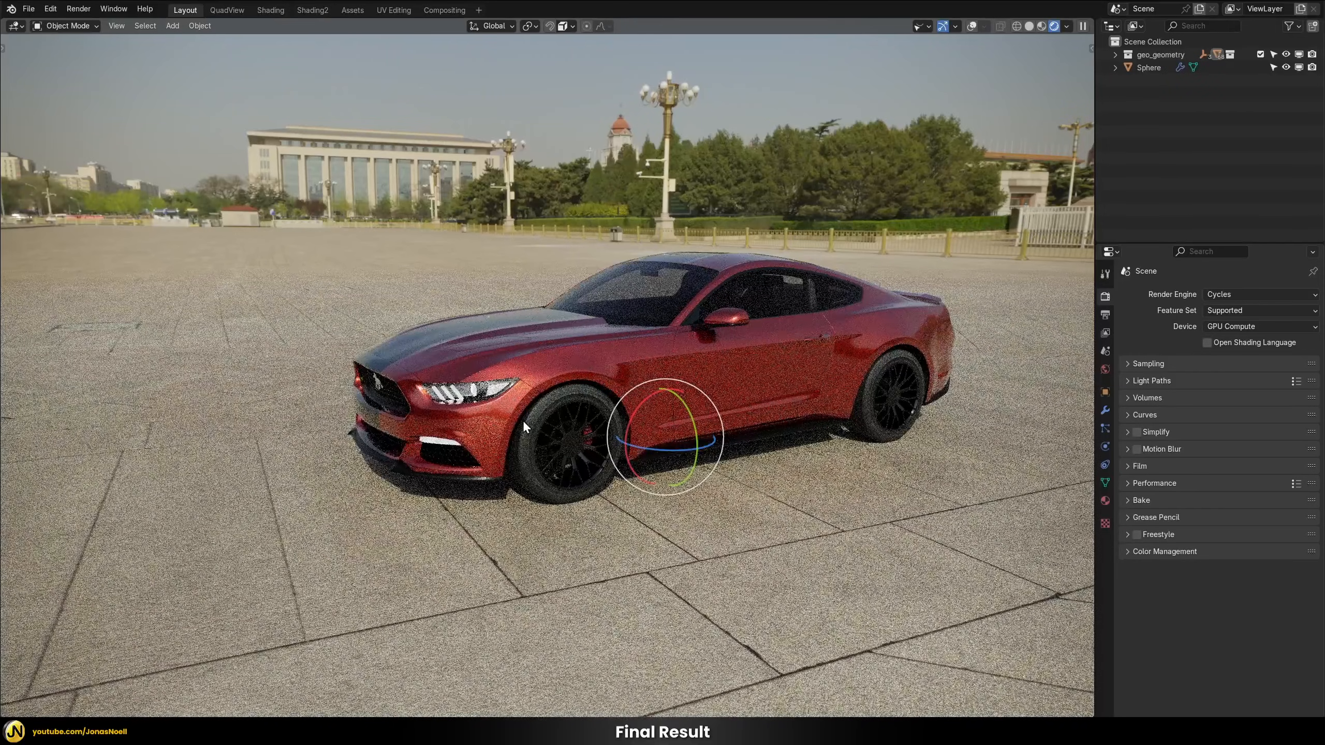
# Rotate the dome 133° about the global Z axis around the car and deselect it
pyautogui.click(528, 138)
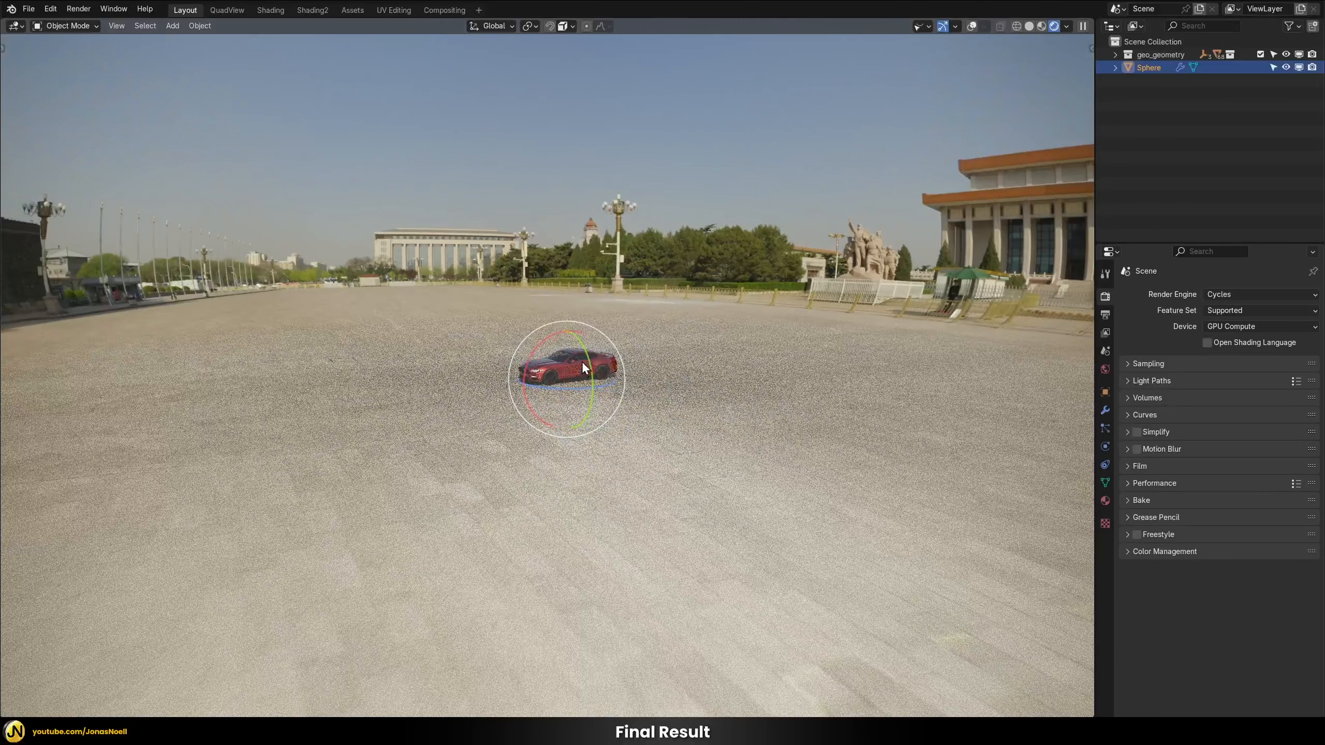
pyautogui.moveTo(552, 389); pyautogui.dragTo(628, 386)
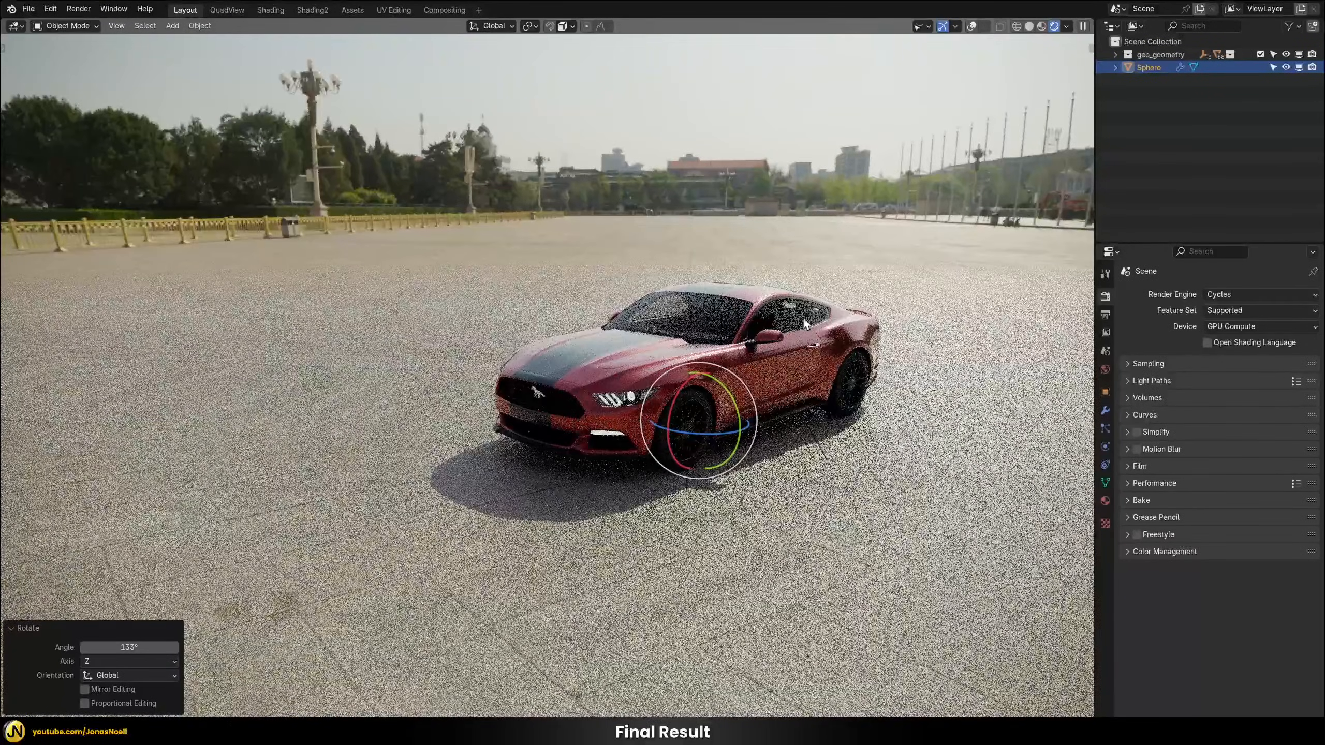
pyautogui.click(1187, 113)
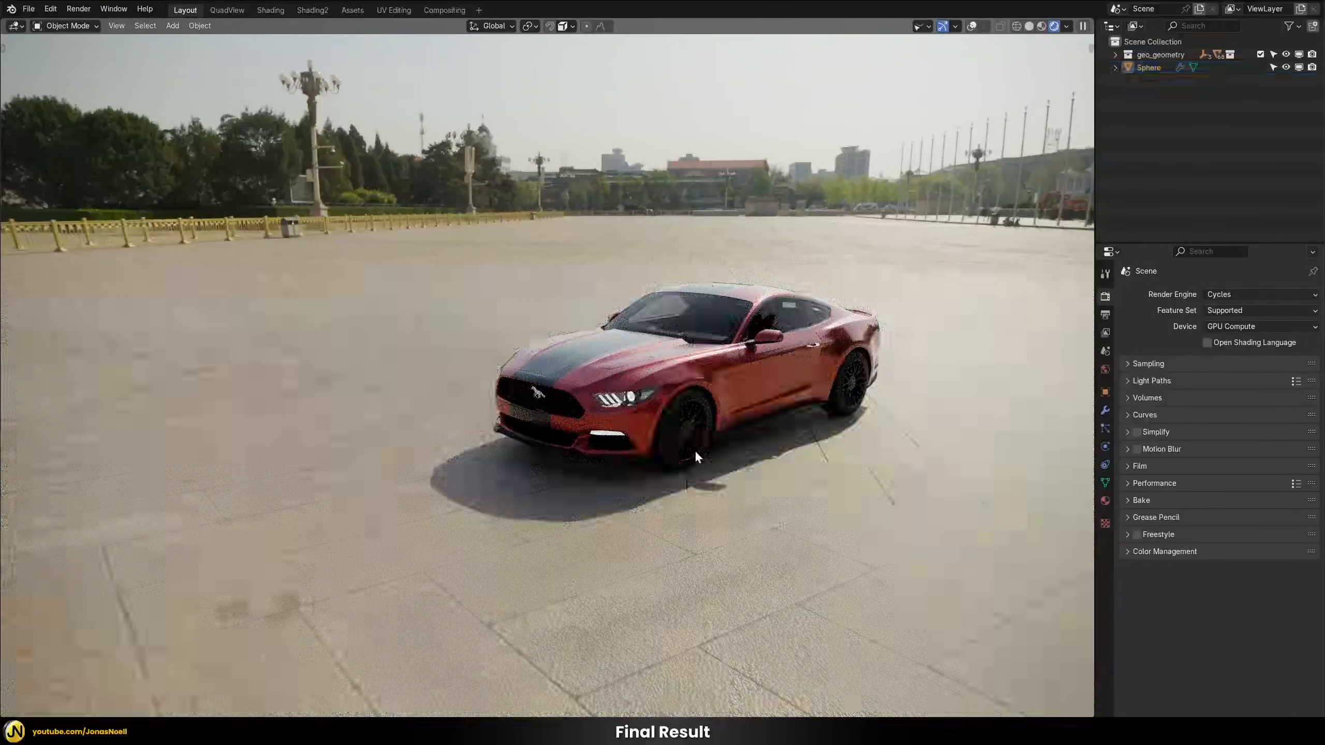